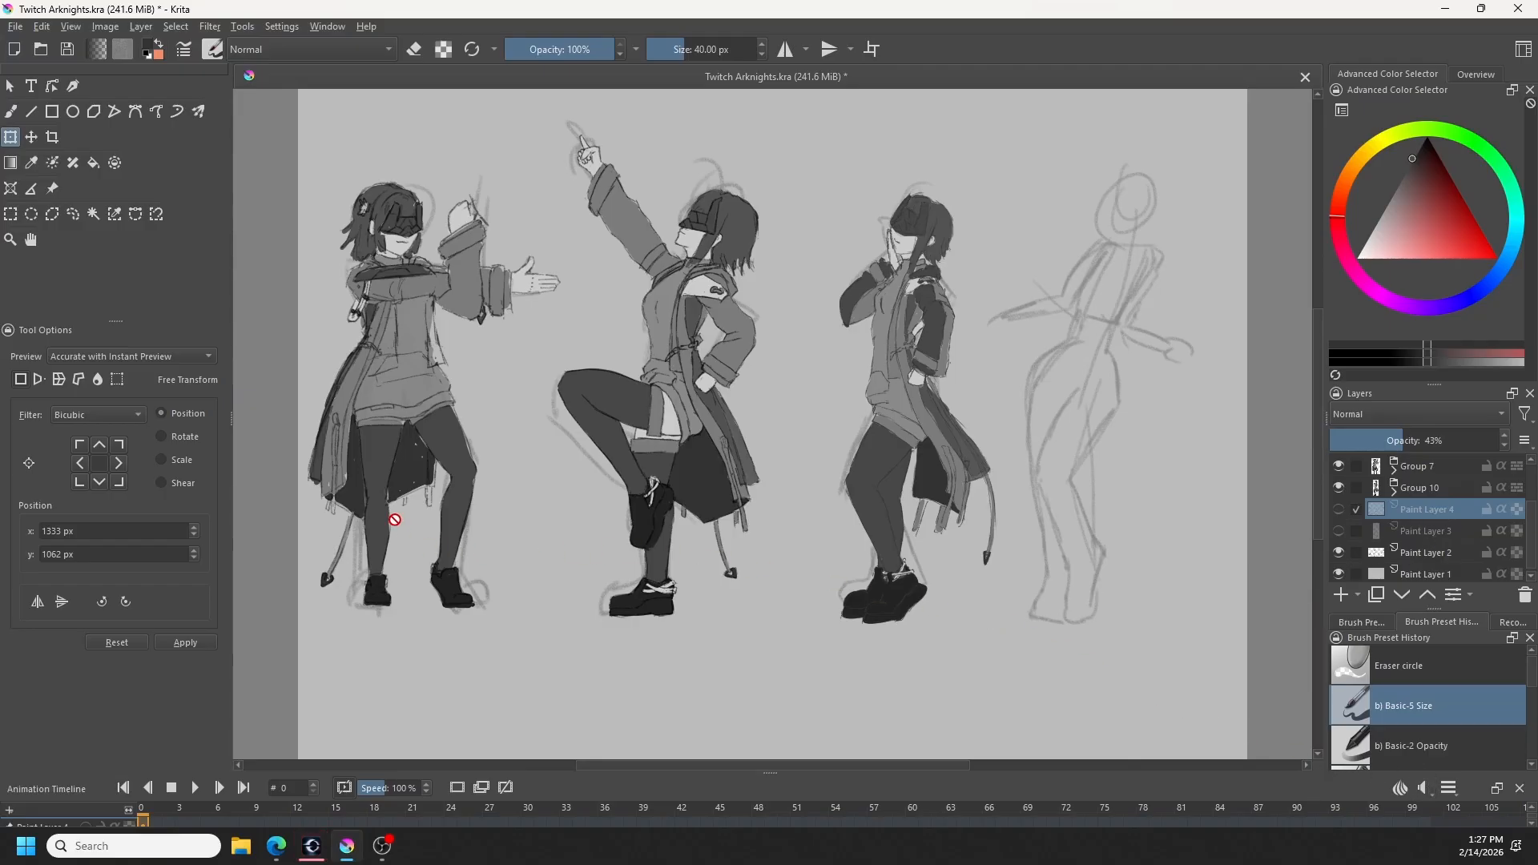
- Add a new paint layer above Paint Layer 4 and choose the h) Charcoal Pencil Thin preset with the Freehand Brush
{"action": "left_click", "coordinate": [1338, 598]}
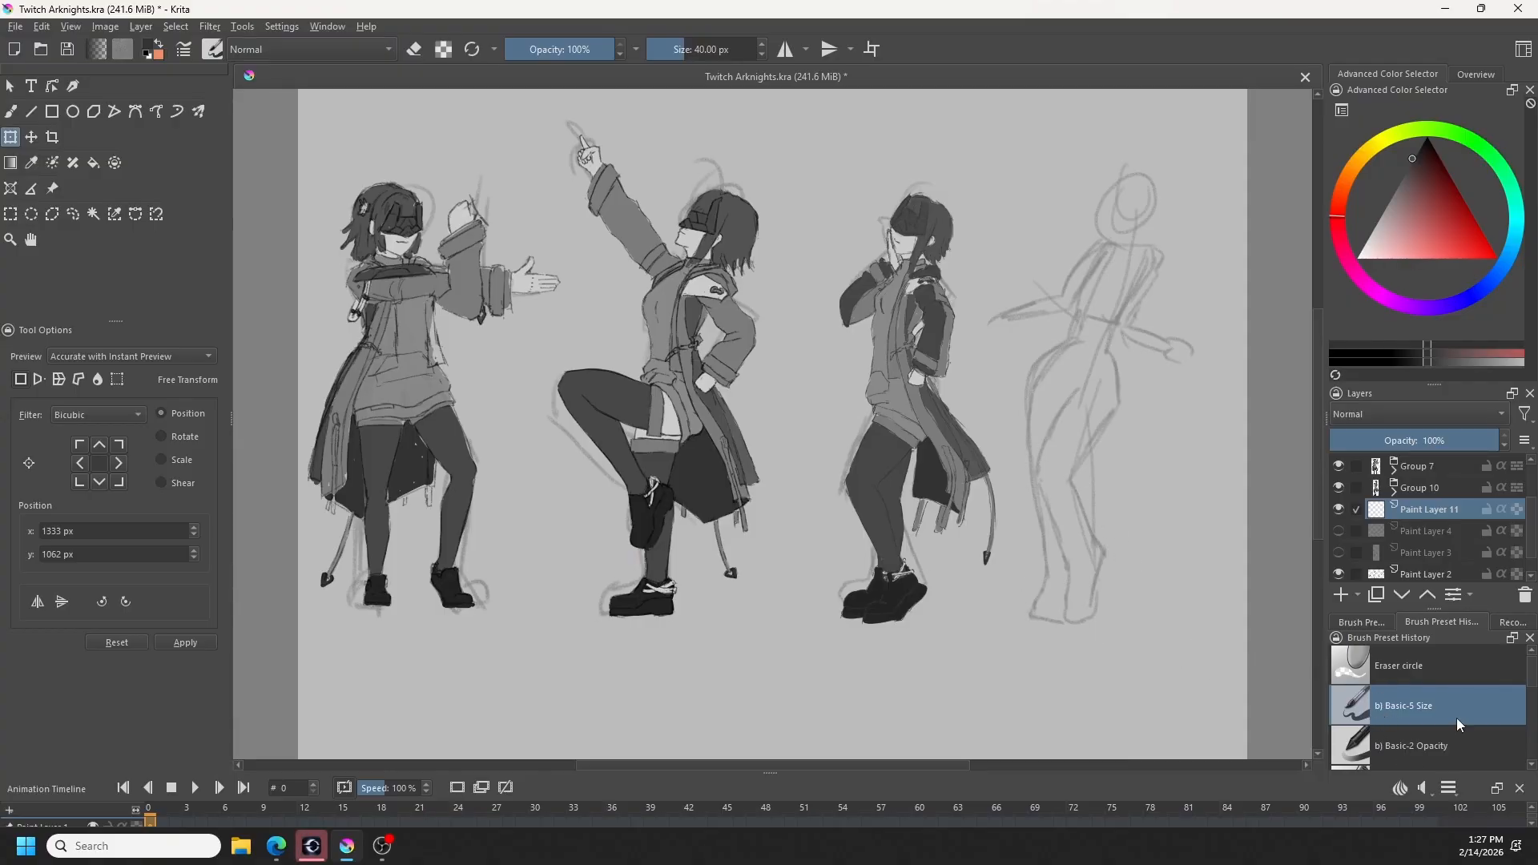
{"action": "scroll", "coordinate": [1457, 721], "scroll_direction": "down", "scroll_amount": 3}
{"action": "left_click", "coordinate": [1436, 752]}
{"action": "key", "text": "b"}
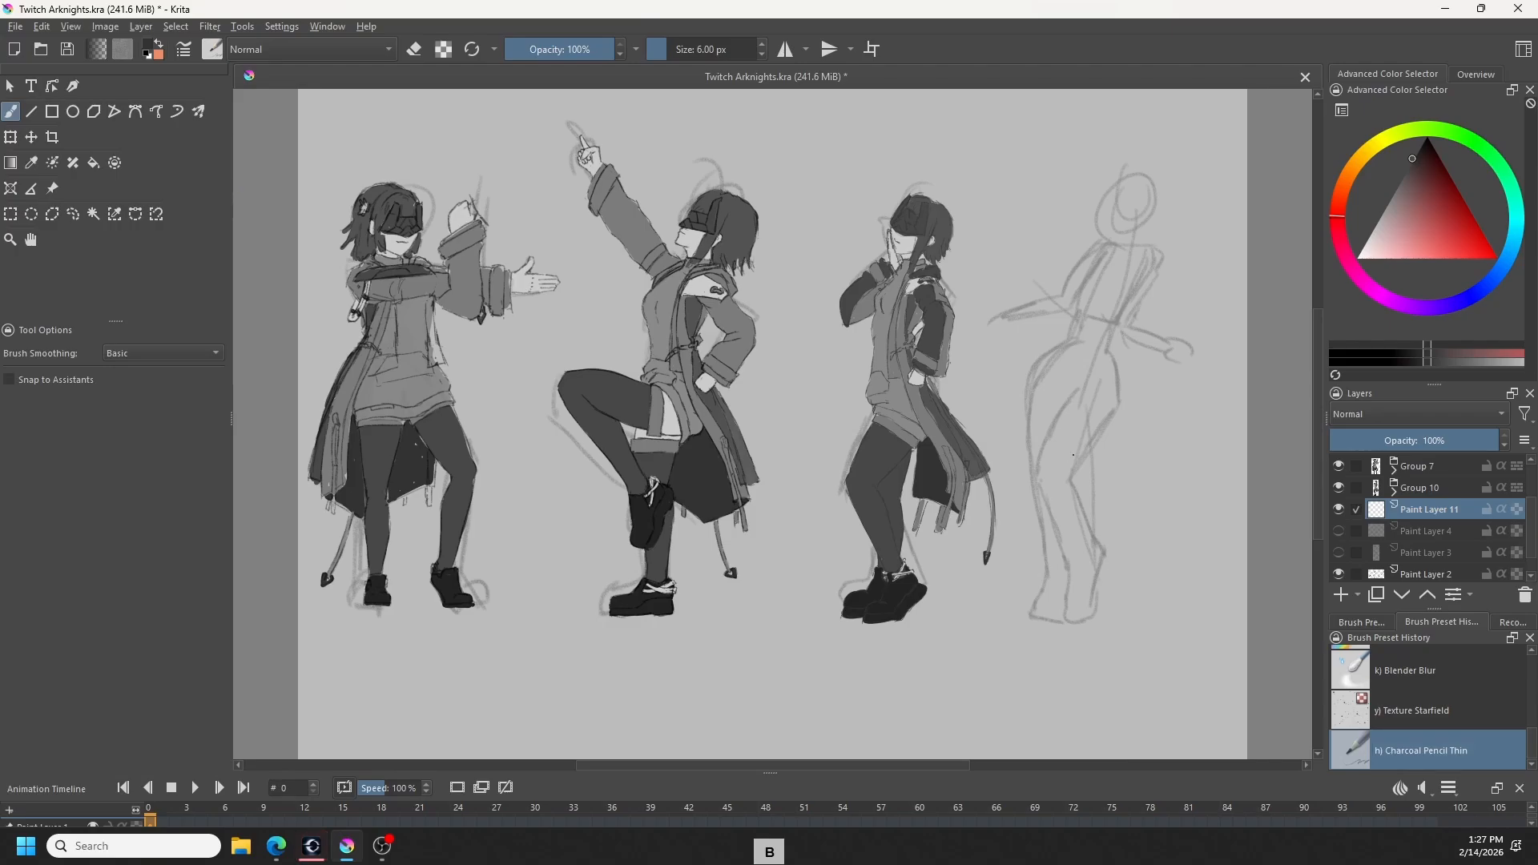
{"action": "mouse_move", "coordinate": [1075, 455]}
{"action": "left_mouse_down"}
{"action": "mouse_move", "coordinate": [1123, 529]}
{"action": "mouse_move", "coordinate": [1070, 596]}
{"action": "left_mouse_up"}
{"action": "scroll", "coordinate": [1198, 379], "scroll_direction": "up", "scroll_amount": 2}
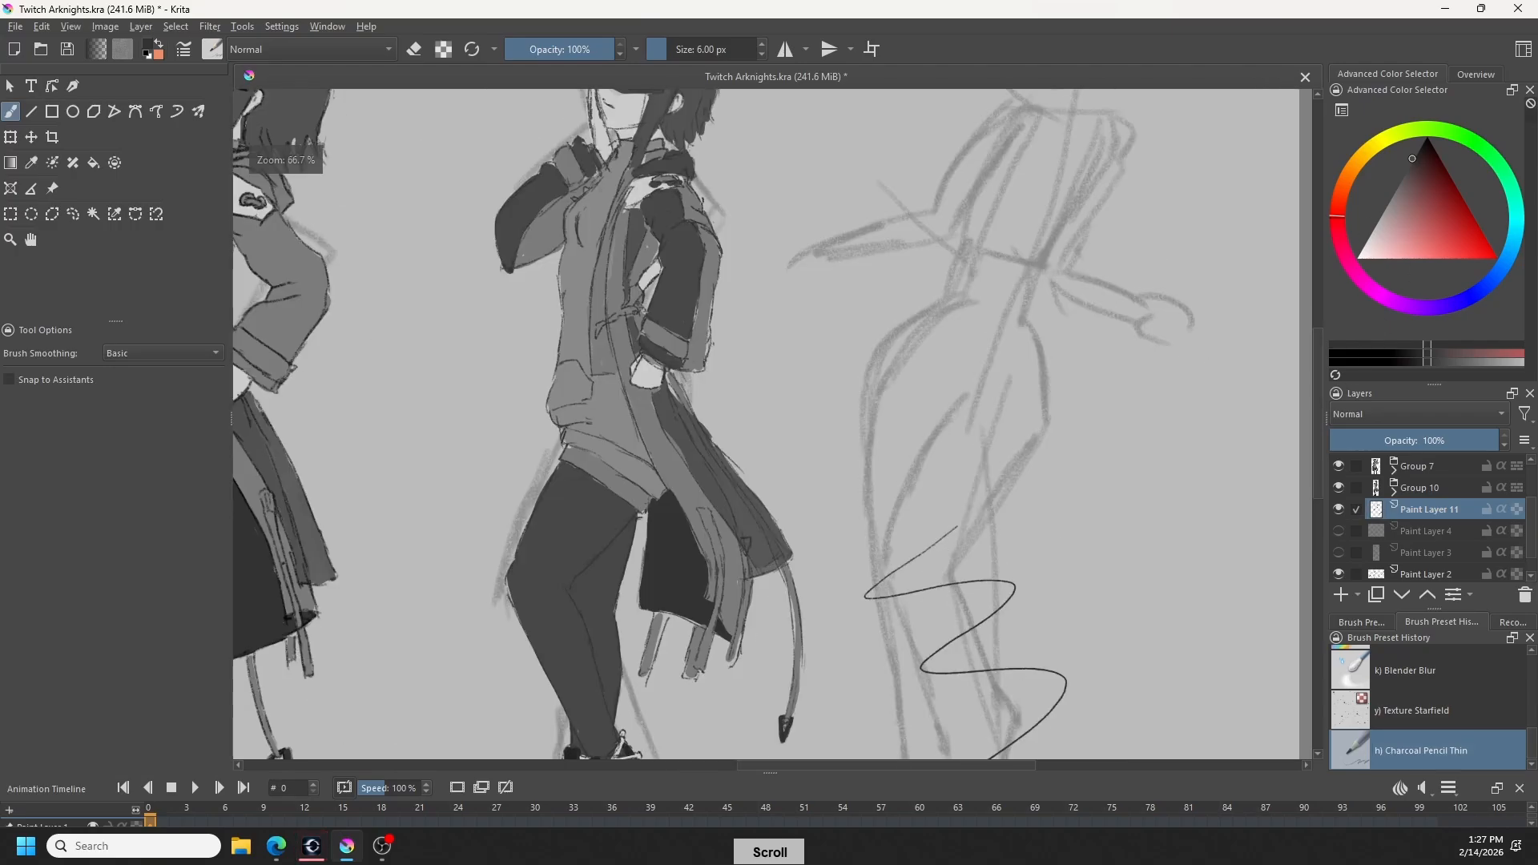
{"action": "scroll", "coordinate": [959, 588], "scroll_direction": "up", "scroll_amount": 2}
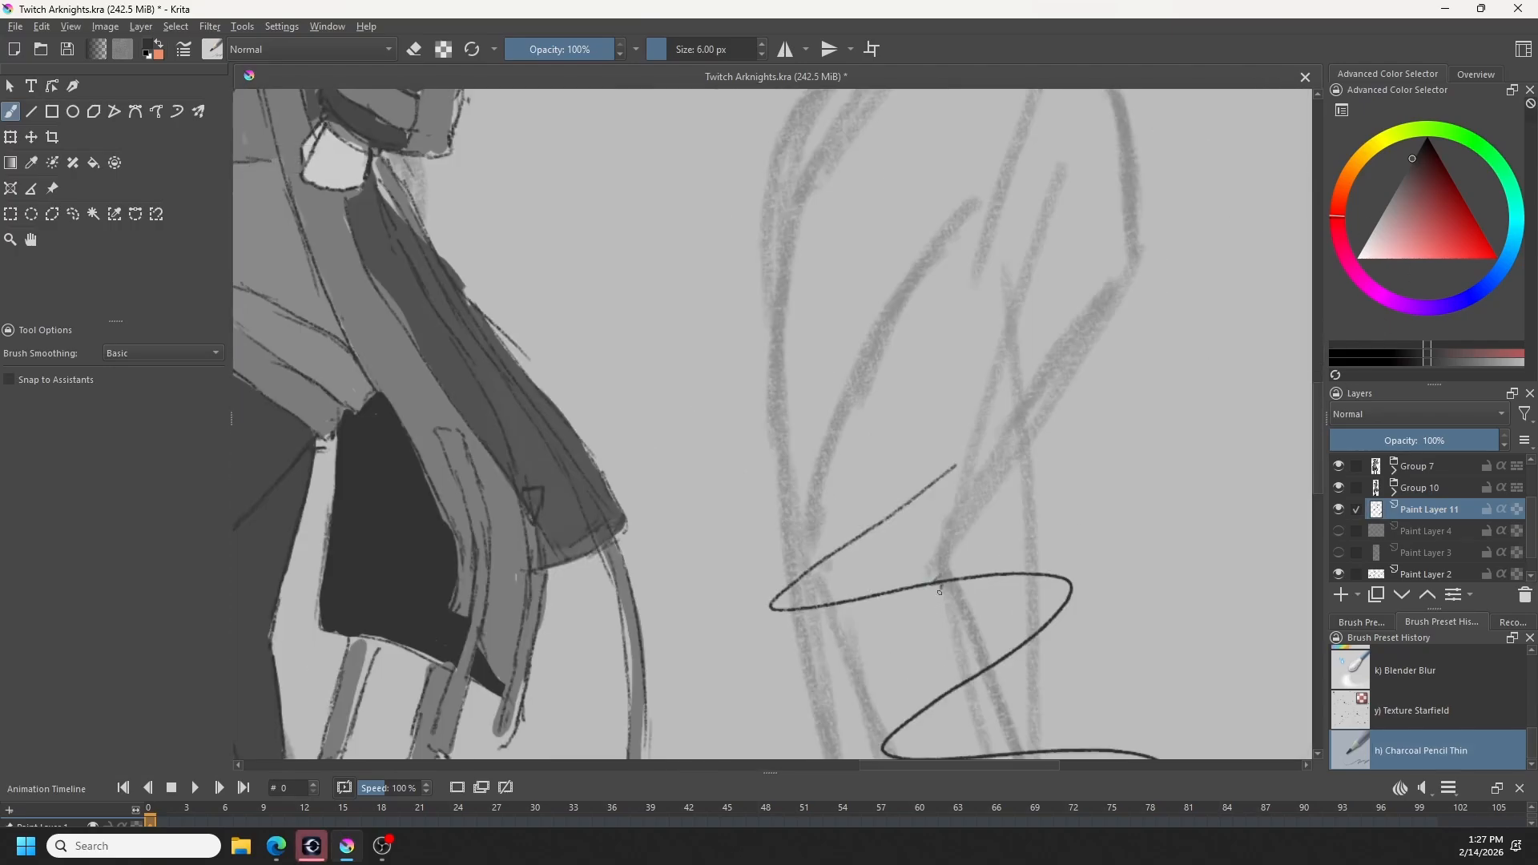
{"action": "key", "text": "ctrl+z"}
{"action": "scroll", "coordinate": [1024, 667], "scroll_direction": "down", "scroll_amount": 4}
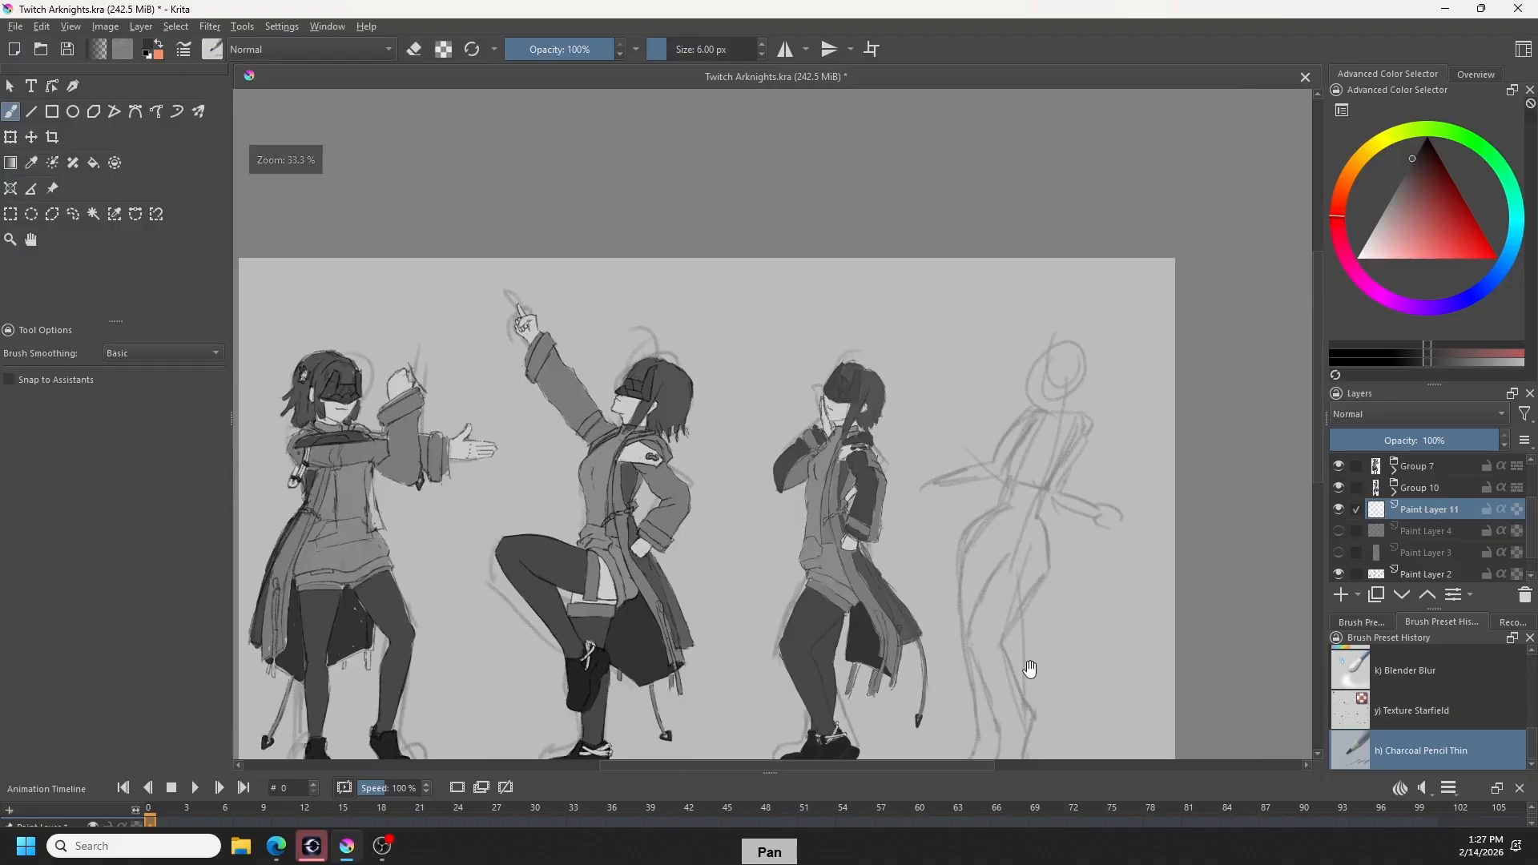
{"action": "left_click_drag", "start_coordinate": [1023, 673], "coordinate": [903, 628]}
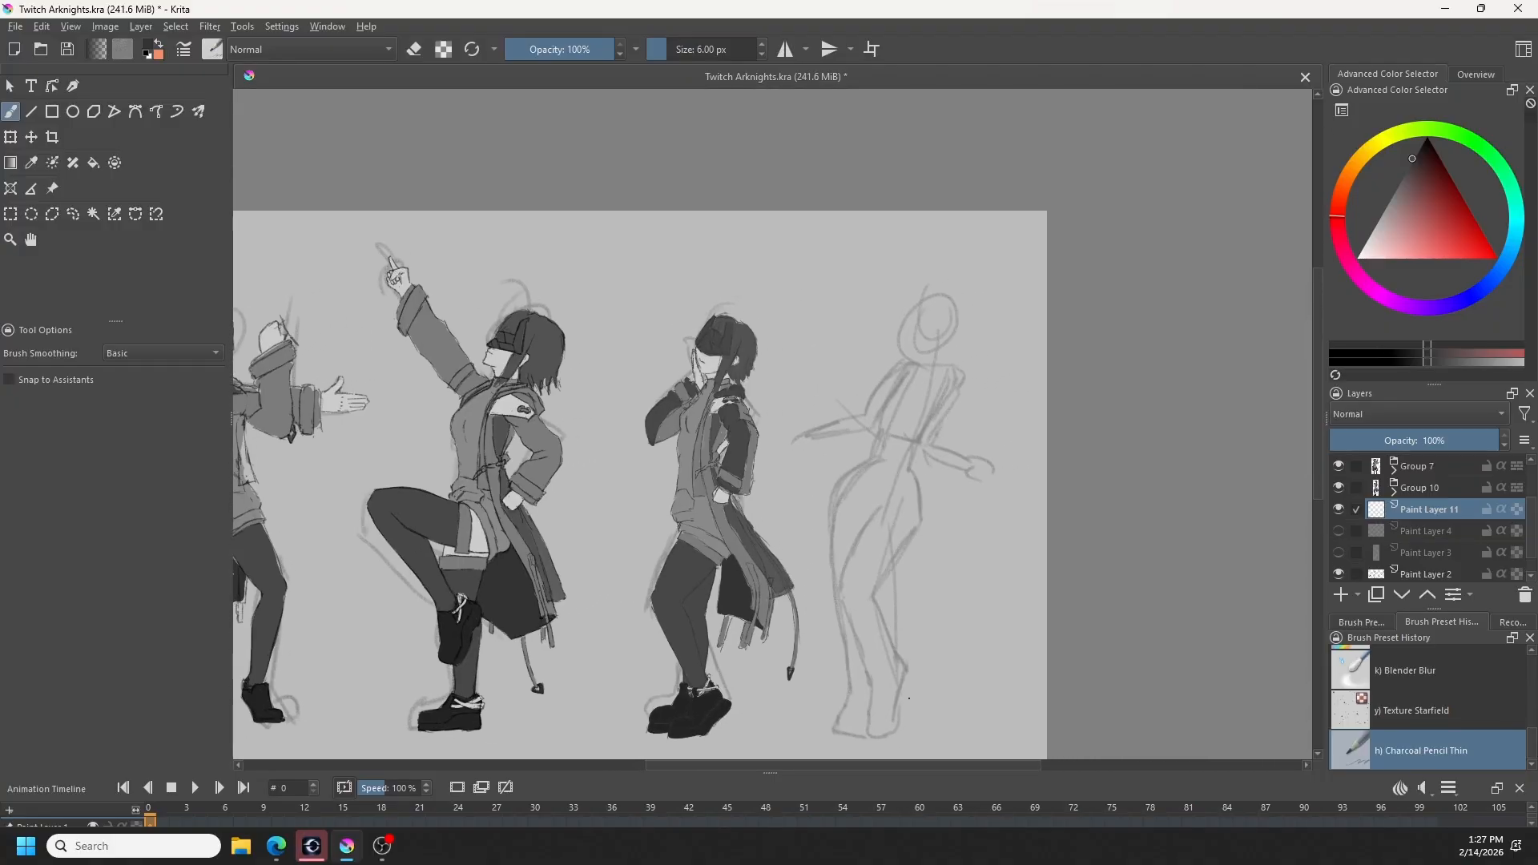
- On Paint Layer 2, outline the whole rightmost rough pose sketch with the Freehand Selection tool
{"action": "left_click", "coordinate": [1398, 575]}
{"action": "left_click", "coordinate": [1343, 575]}
{"action": "left_click", "coordinate": [1343, 575]}
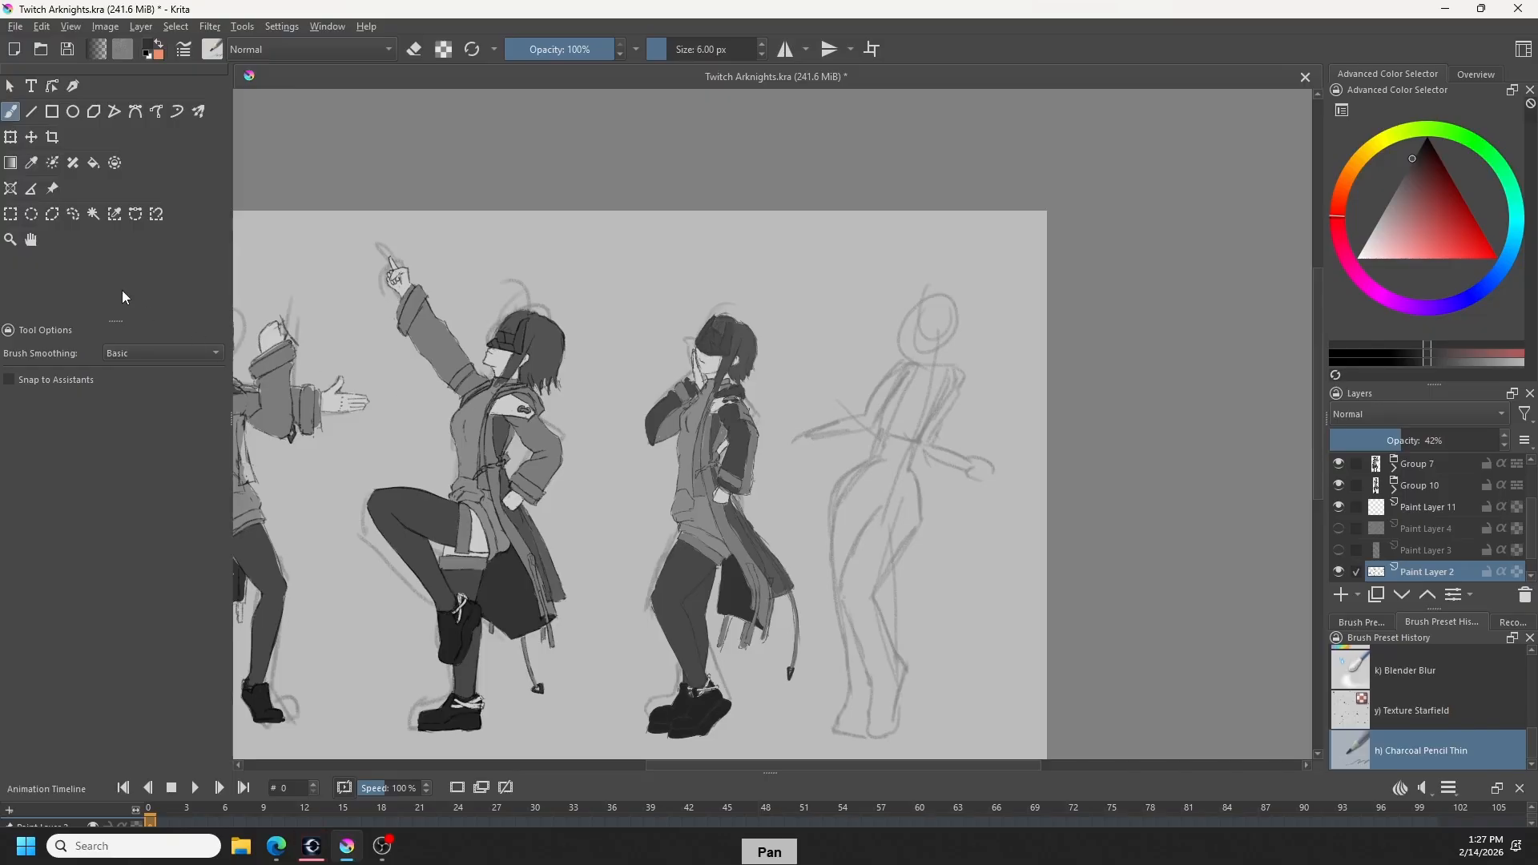
{"action": "left_click", "coordinate": [74, 214]}
{"action": "scroll", "coordinate": [870, 516], "scroll_direction": "down", "scroll_amount": 2}
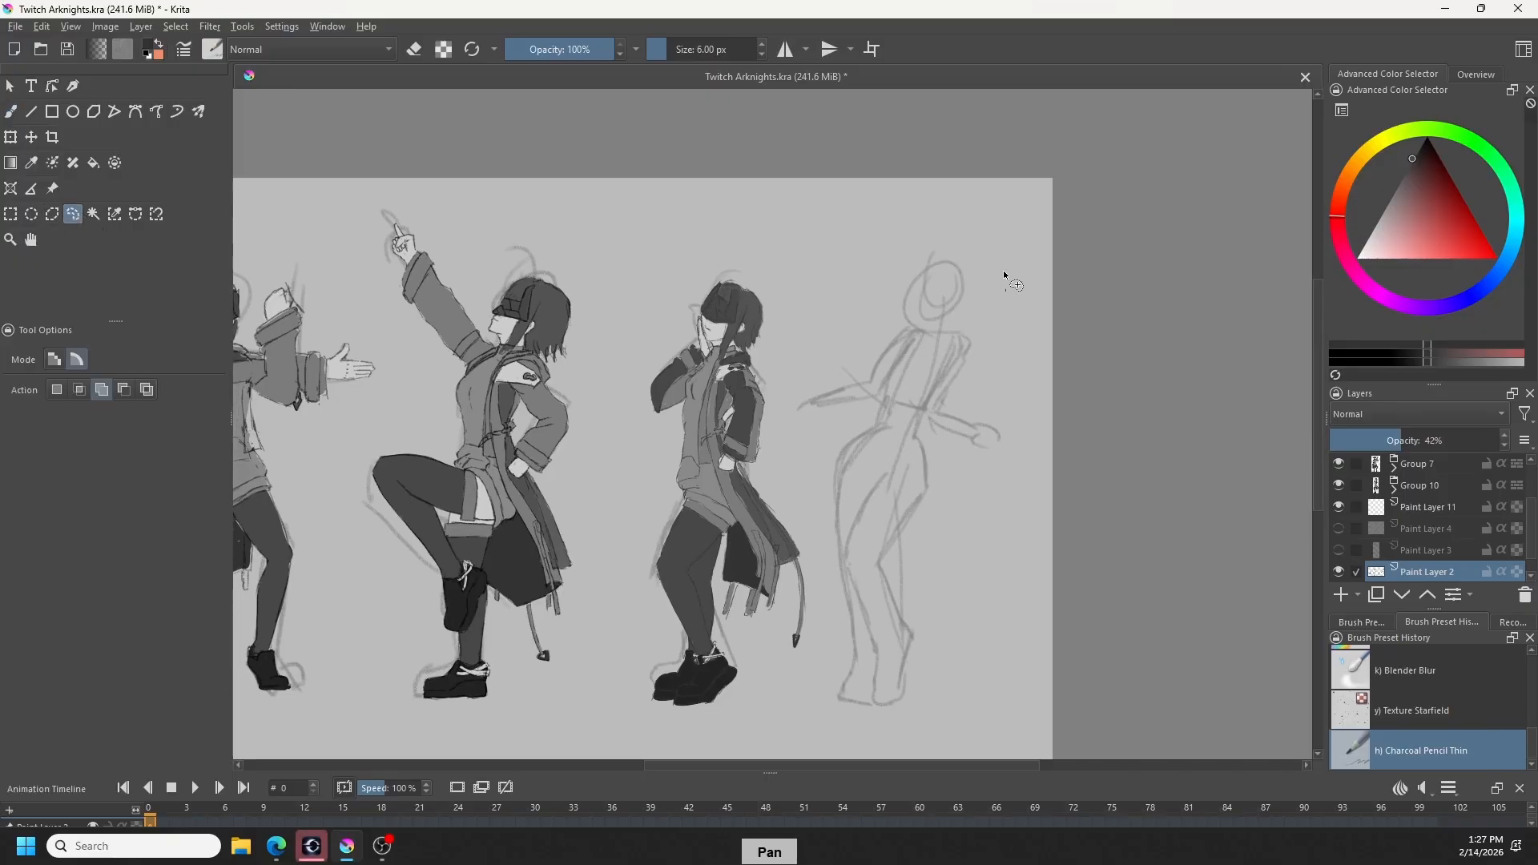
{"action": "mouse_move", "coordinate": [1007, 289]}
{"action": "left_mouse_down"}
{"action": "mouse_move", "coordinate": [788, 391]}
{"action": "mouse_move", "coordinate": [821, 662]}
{"action": "mouse_move", "coordinate": [880, 726]}
{"action": "mouse_move", "coordinate": [987, 621]}
{"action": "mouse_move", "coordinate": [1019, 293]}
{"action": "left_mouse_up"}
- Squash the selected pose sketch vertically from both ends to match the other figures' height, and remove the selection
{"action": "key", "text": "ctrl+t"}
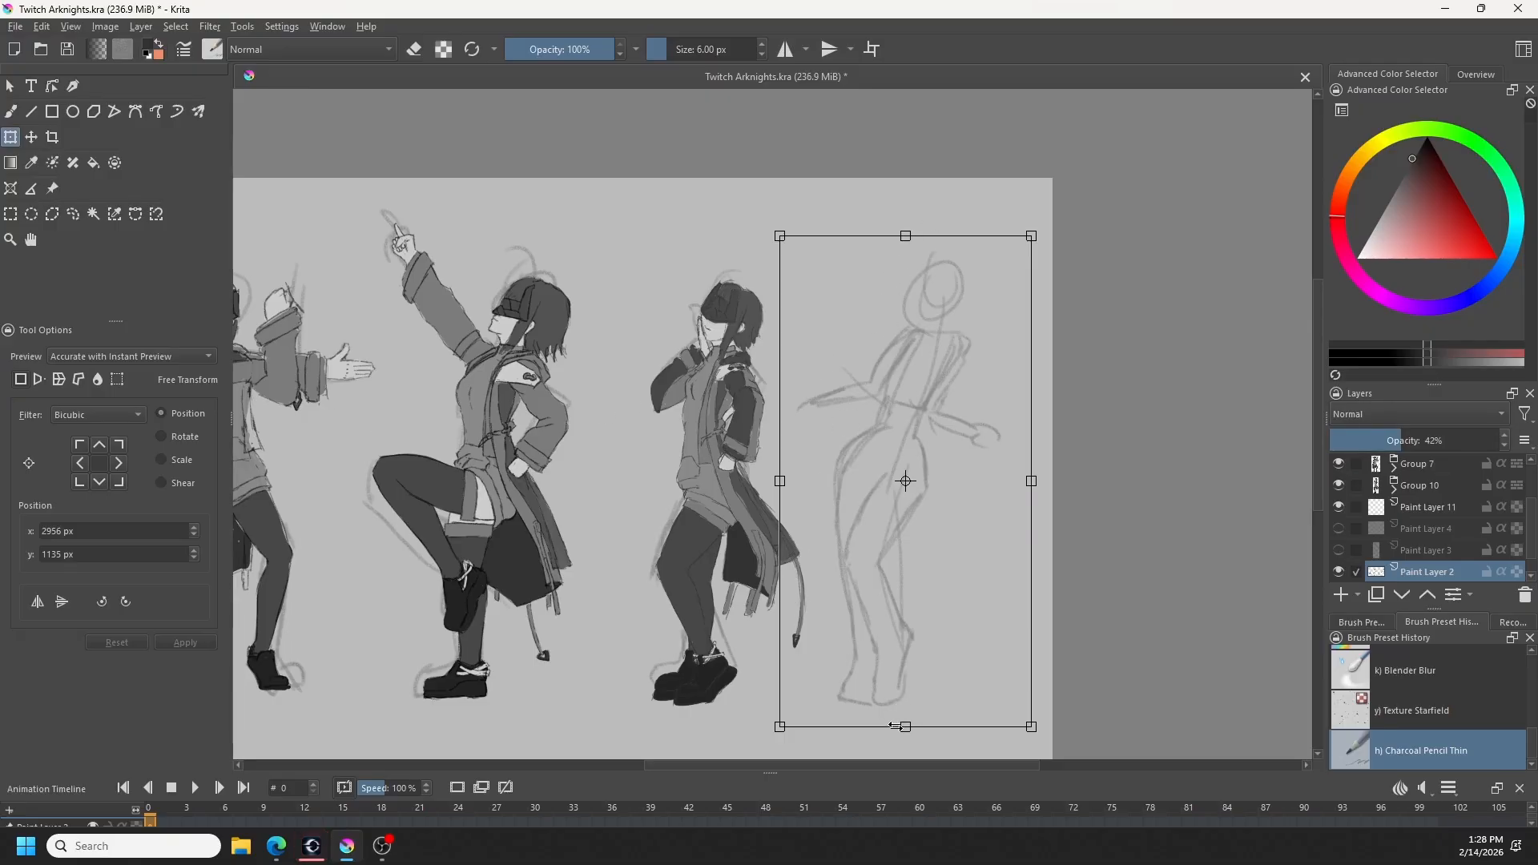
{"action": "left_click_drag", "start_coordinate": [897, 726], "coordinate": [906, 716]}
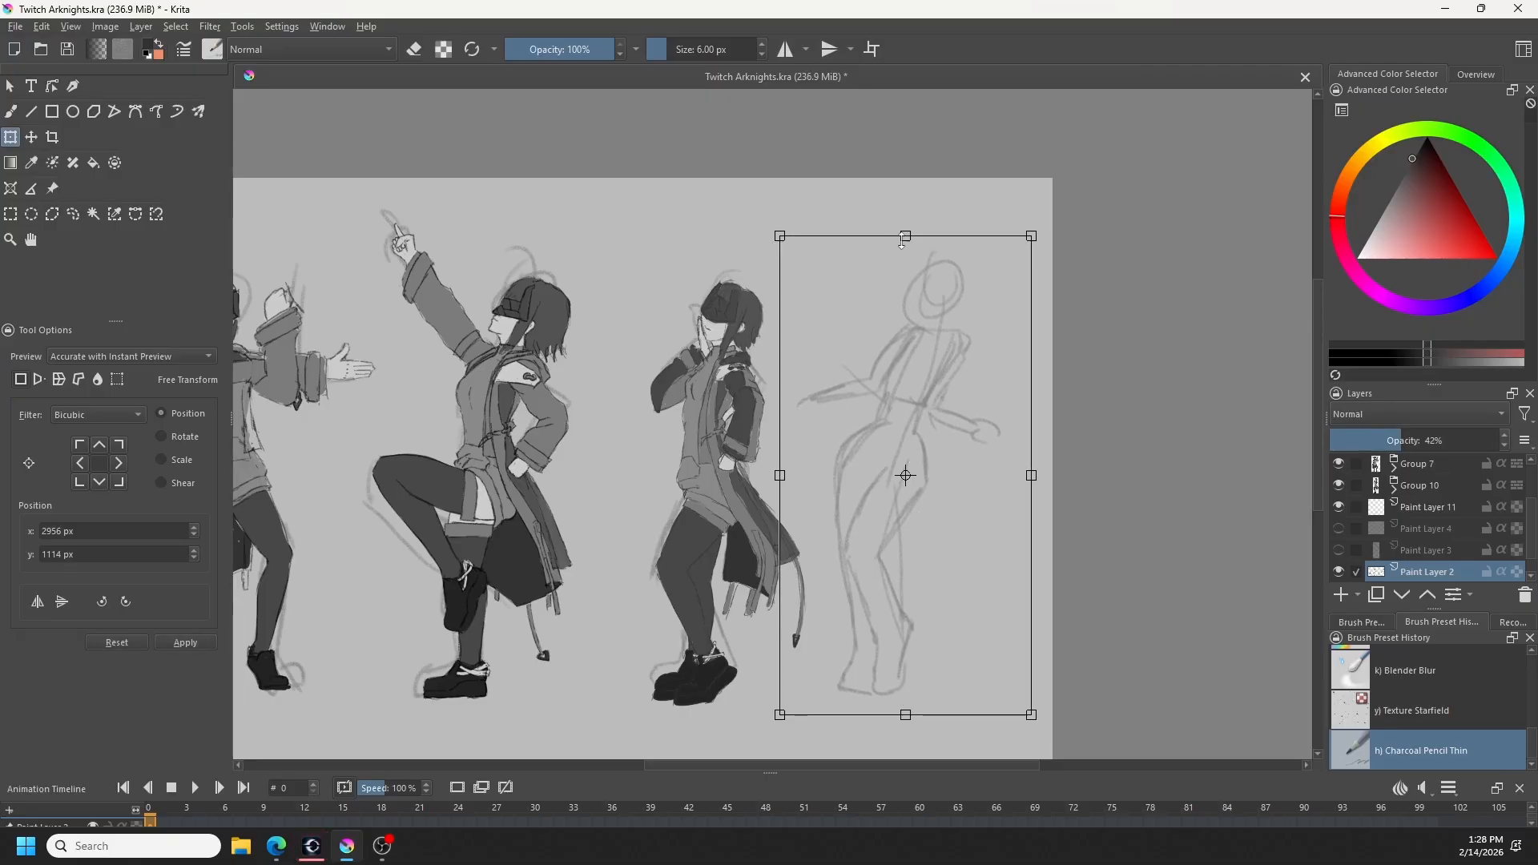
{"action": "left_click_drag", "start_coordinate": [904, 239], "coordinate": [904, 267]}
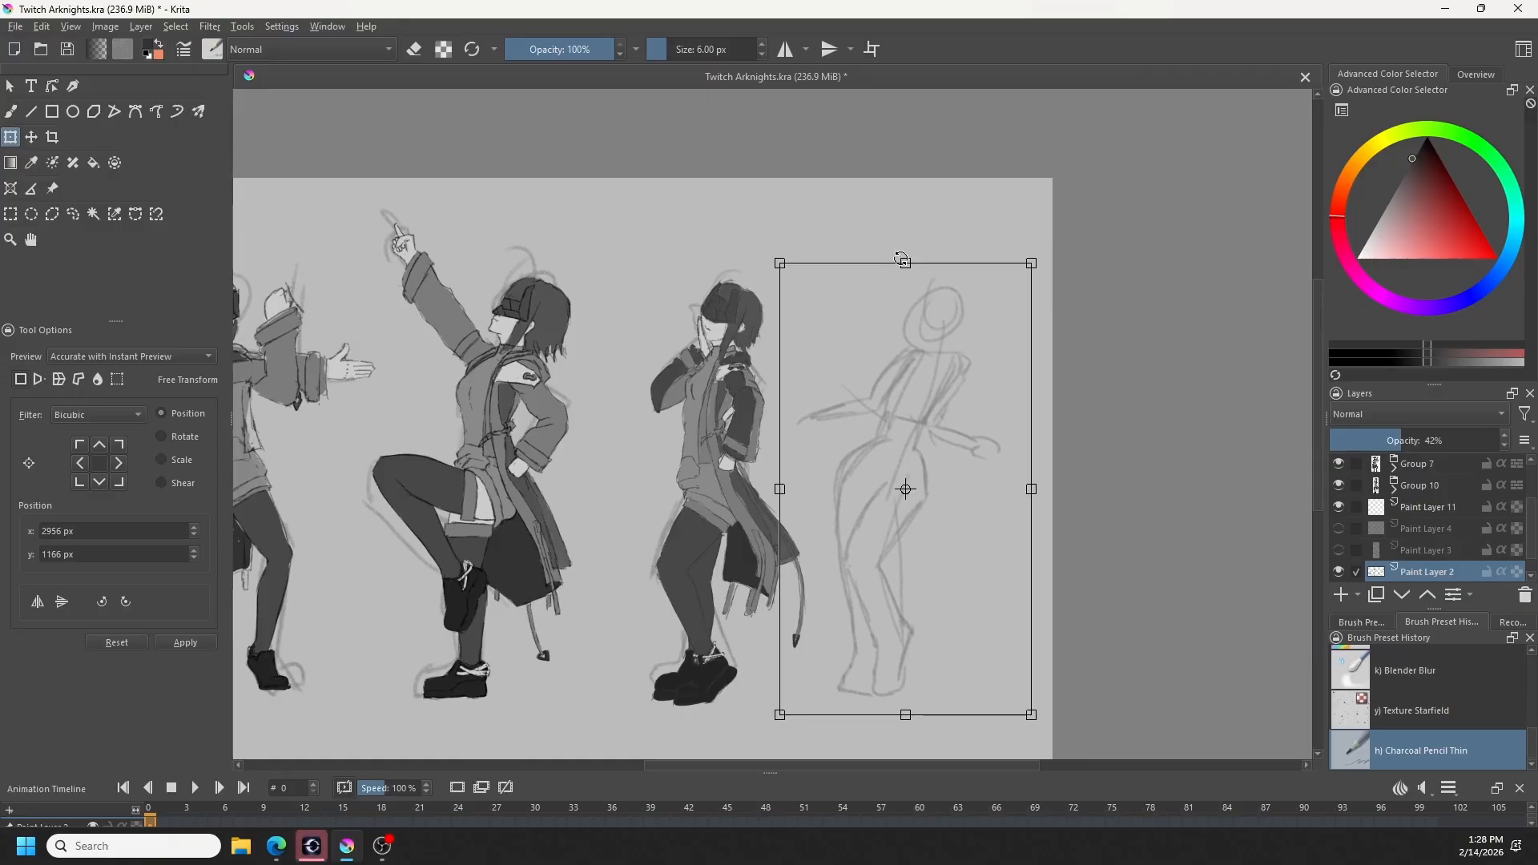
{"action": "key", "text": "b"}
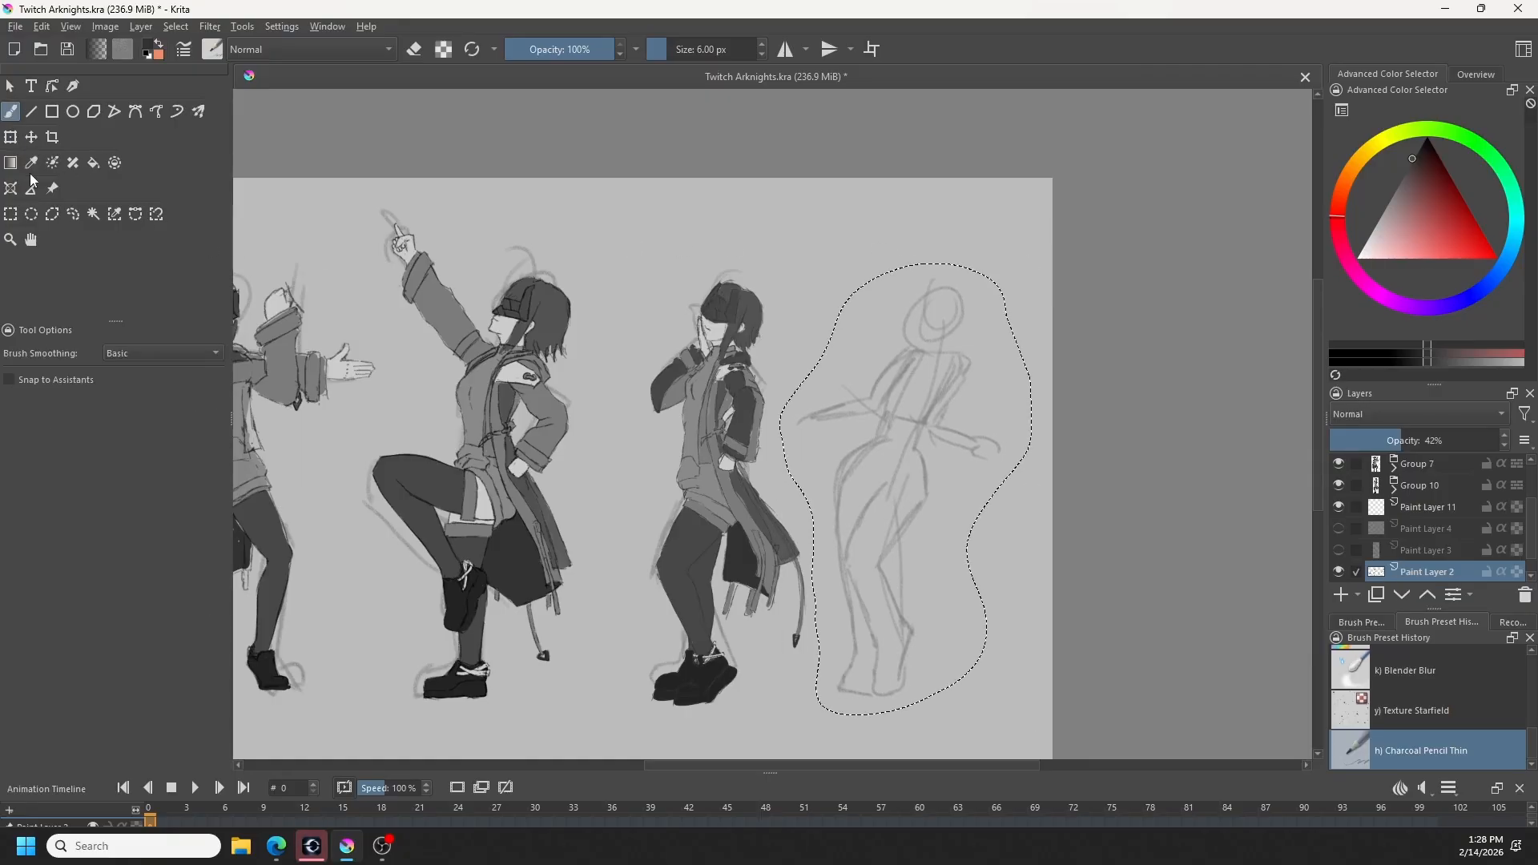
{"action": "key", "text": "ctrl+shift+a"}
- Toggle Paint Layer 3, Paint Layer 4 and Group 10 to check their contents, leaving Paint Layer 4 shown and Paint Layer 3 hidden
{"action": "left_click", "coordinate": [1339, 551]}
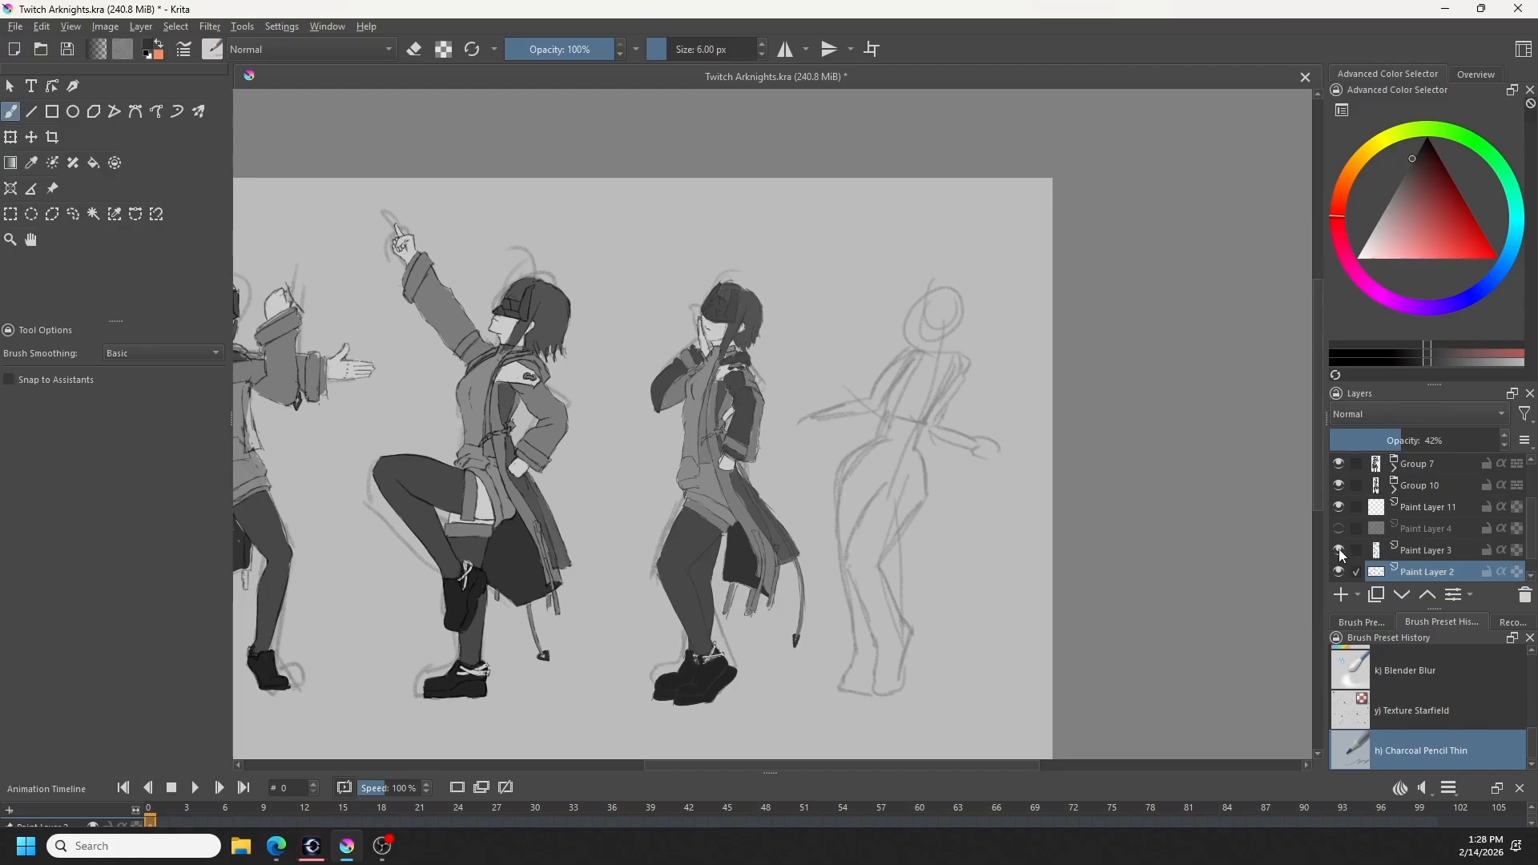
{"action": "left_click", "coordinate": [1339, 551]}
{"action": "left_click", "coordinate": [1339, 552]}
{"action": "left_click", "coordinate": [1339, 551]}
{"action": "left_click", "coordinate": [1339, 530]}
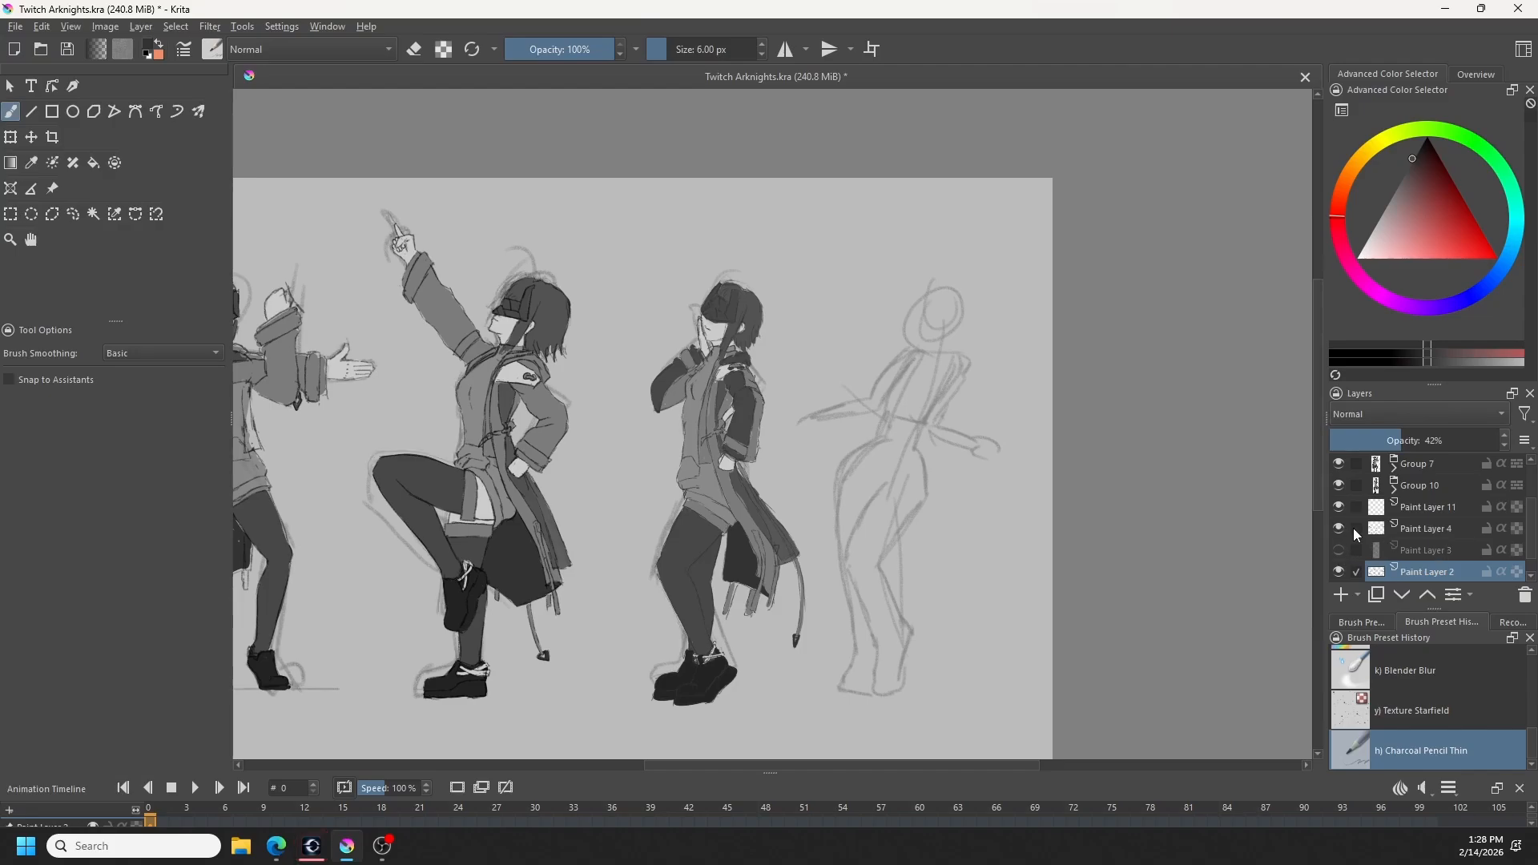
{"action": "left_click", "coordinate": [1341, 527]}
{"action": "left_click", "coordinate": [1343, 526]}
{"action": "left_click", "coordinate": [1339, 487]}
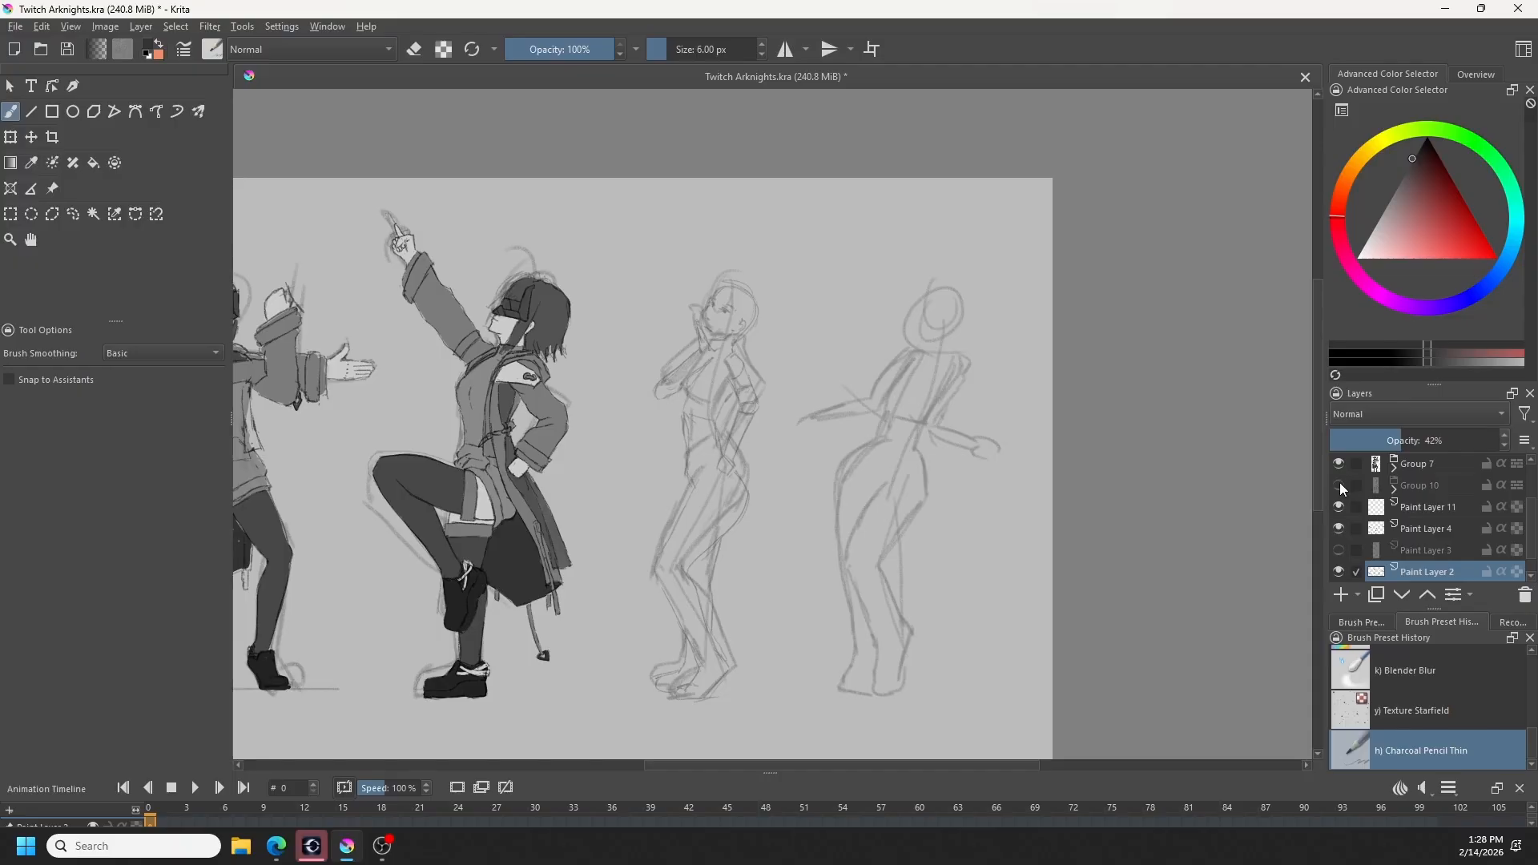
{"action": "left_click", "coordinate": [1340, 486]}
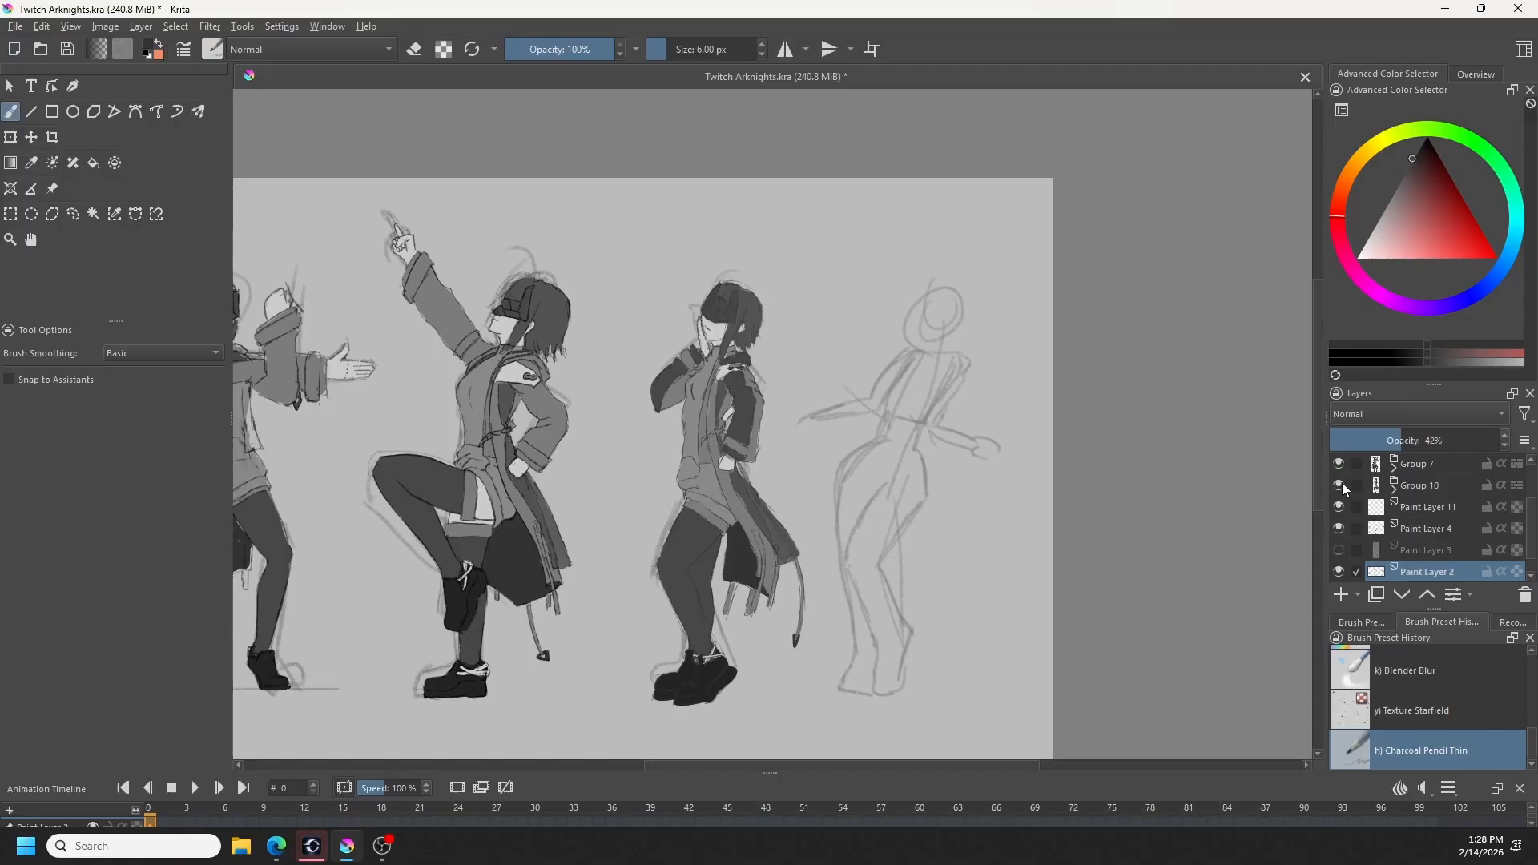
- Move Paint Layer 2 up the layer stack so it sits directly below Paint Layer 4
{"action": "left_click", "coordinate": [1429, 595]}
{"action": "left_click", "coordinate": [1429, 595]}
{"action": "left_click", "coordinate": [1427, 595]}
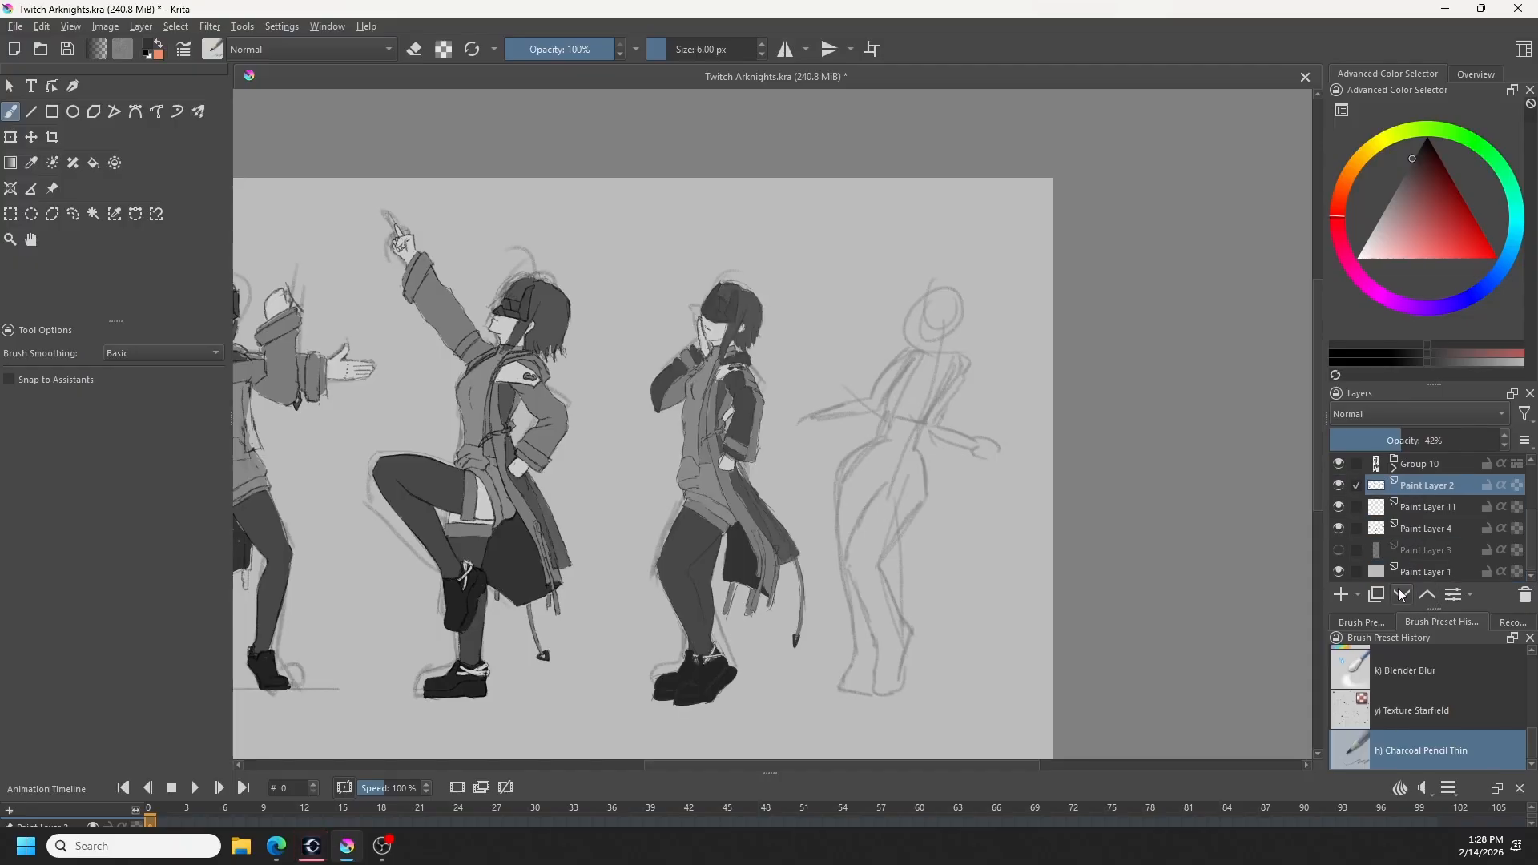
{"action": "left_click", "coordinate": [1402, 596]}
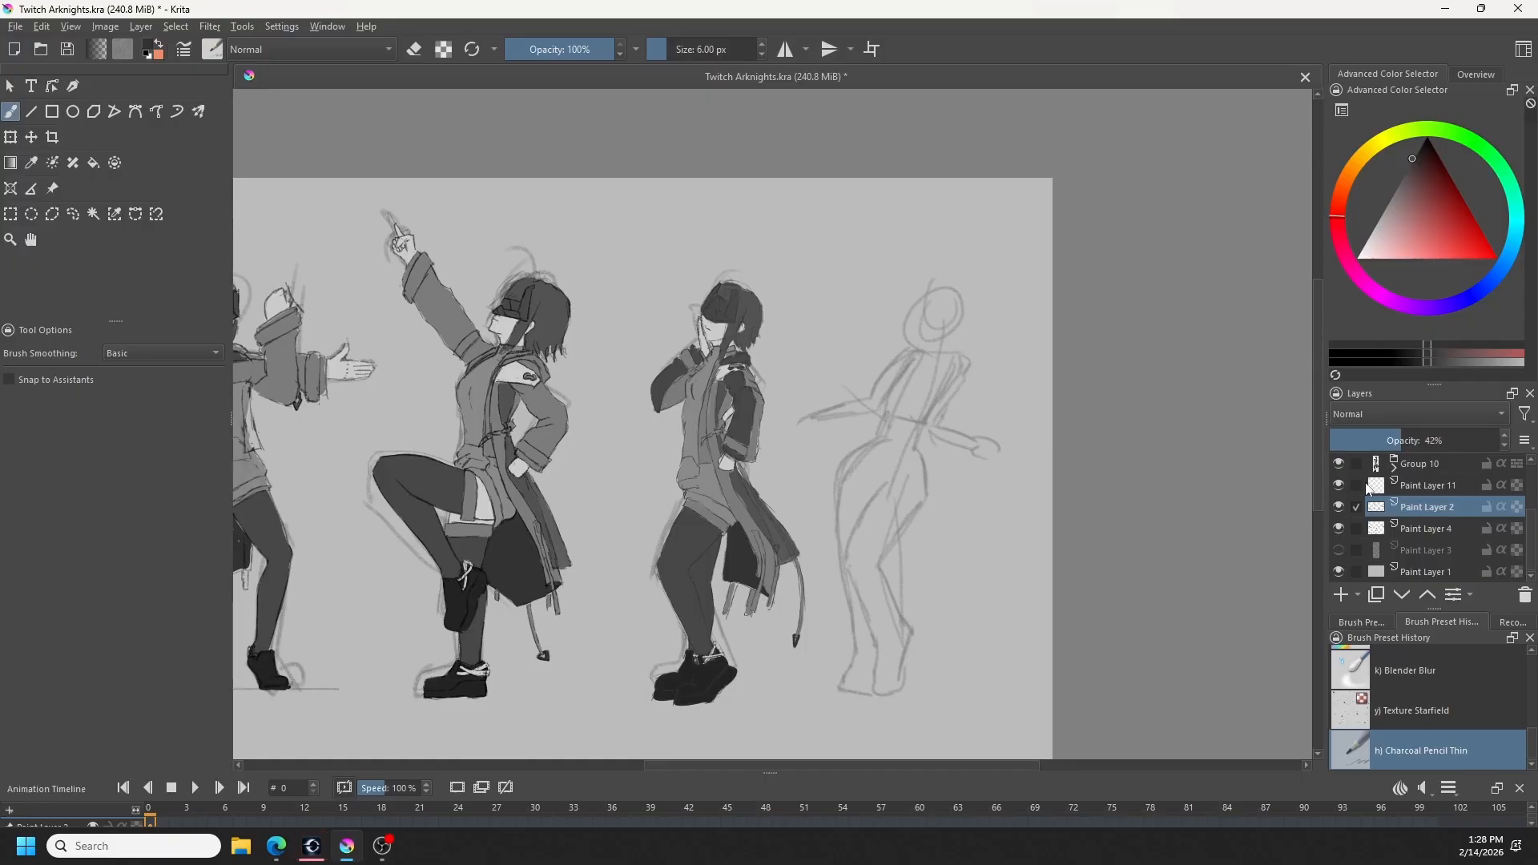
{"action": "mouse_move", "coordinate": [1376, 495]}
{"action": "left_click", "coordinate": [1342, 527]}
{"action": "left_click", "coordinate": [1342, 527]}
{"action": "left_click", "coordinate": [1341, 507]}
{"action": "left_click", "coordinate": [1340, 507]}
{"action": "left_click", "coordinate": [1340, 507]}
{"action": "left_click", "coordinate": [1341, 506]}
{"action": "left_click", "coordinate": [1404, 596]}
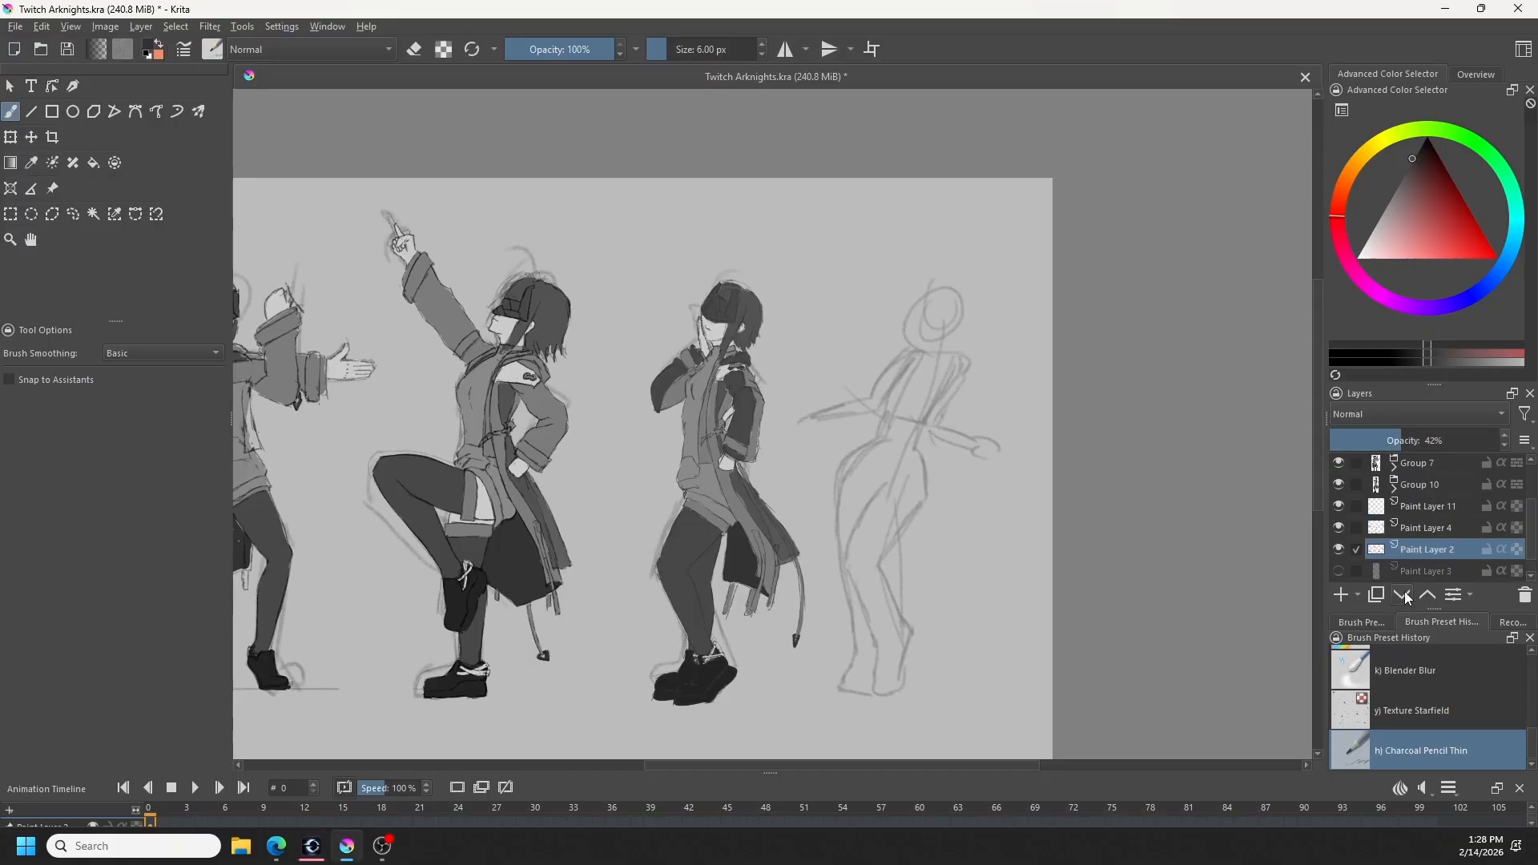
- Set the opacity of Paint Layer 4 to 100%
{"action": "left_click", "coordinate": [1395, 530]}
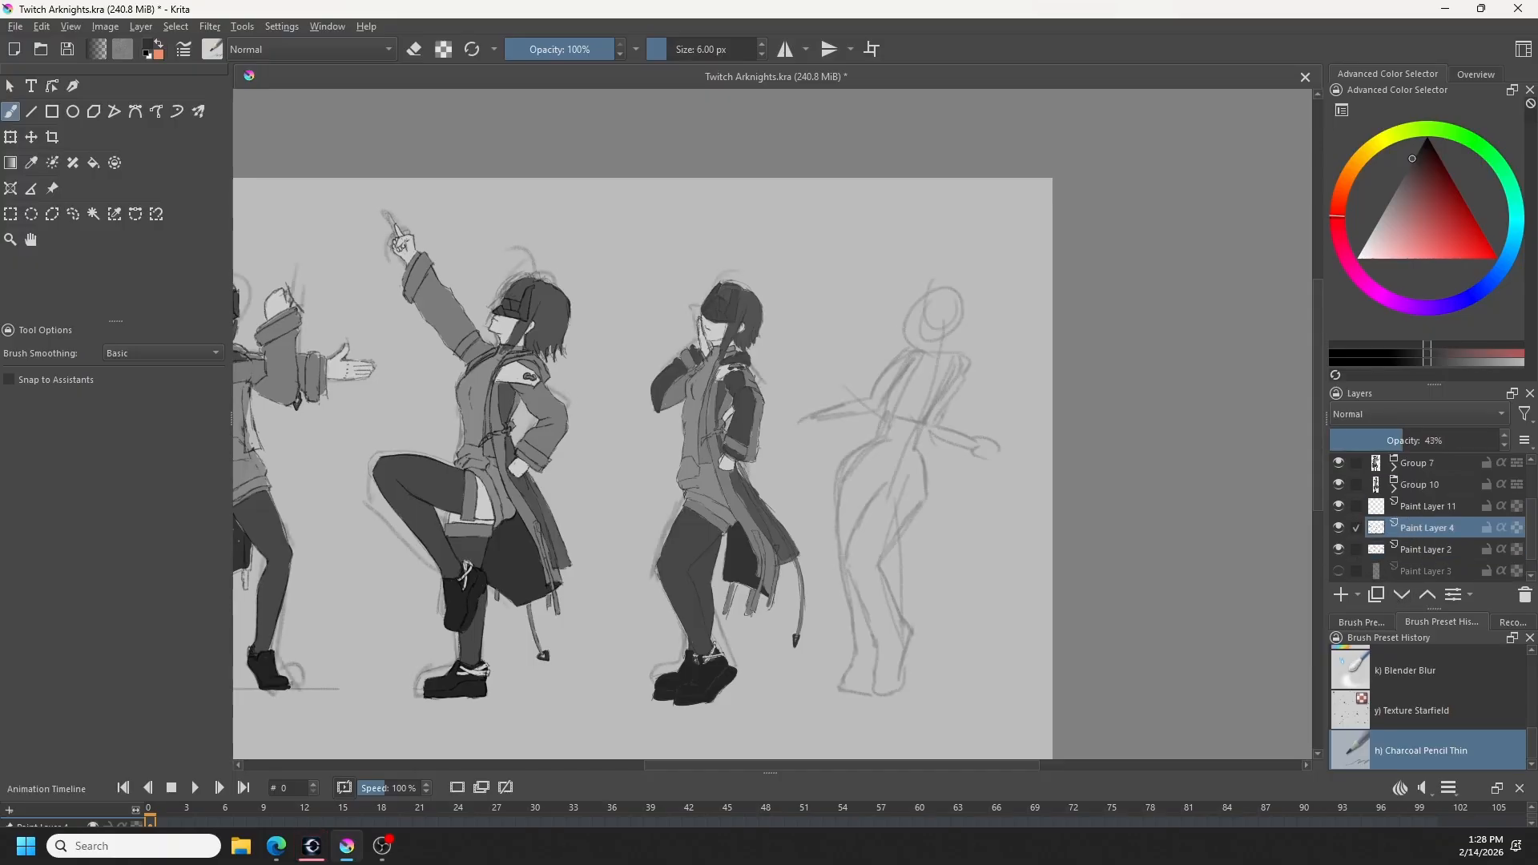
{"action": "left_click_drag", "start_coordinate": [1455, 442], "coordinate": [1509, 442]}
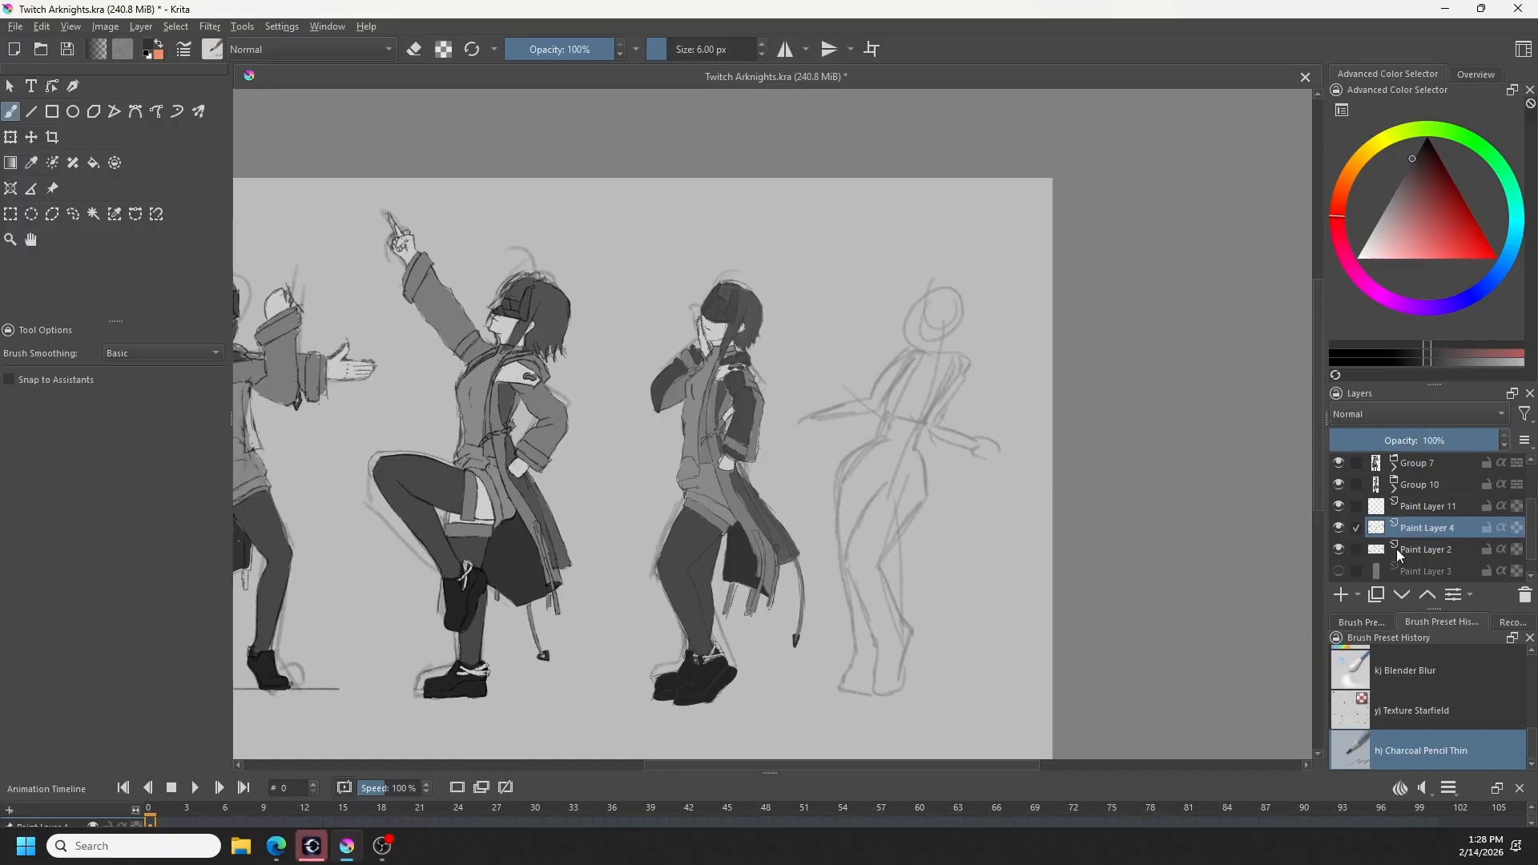
{"action": "left_click_drag", "start_coordinate": [889, 541], "coordinate": [958, 721]}
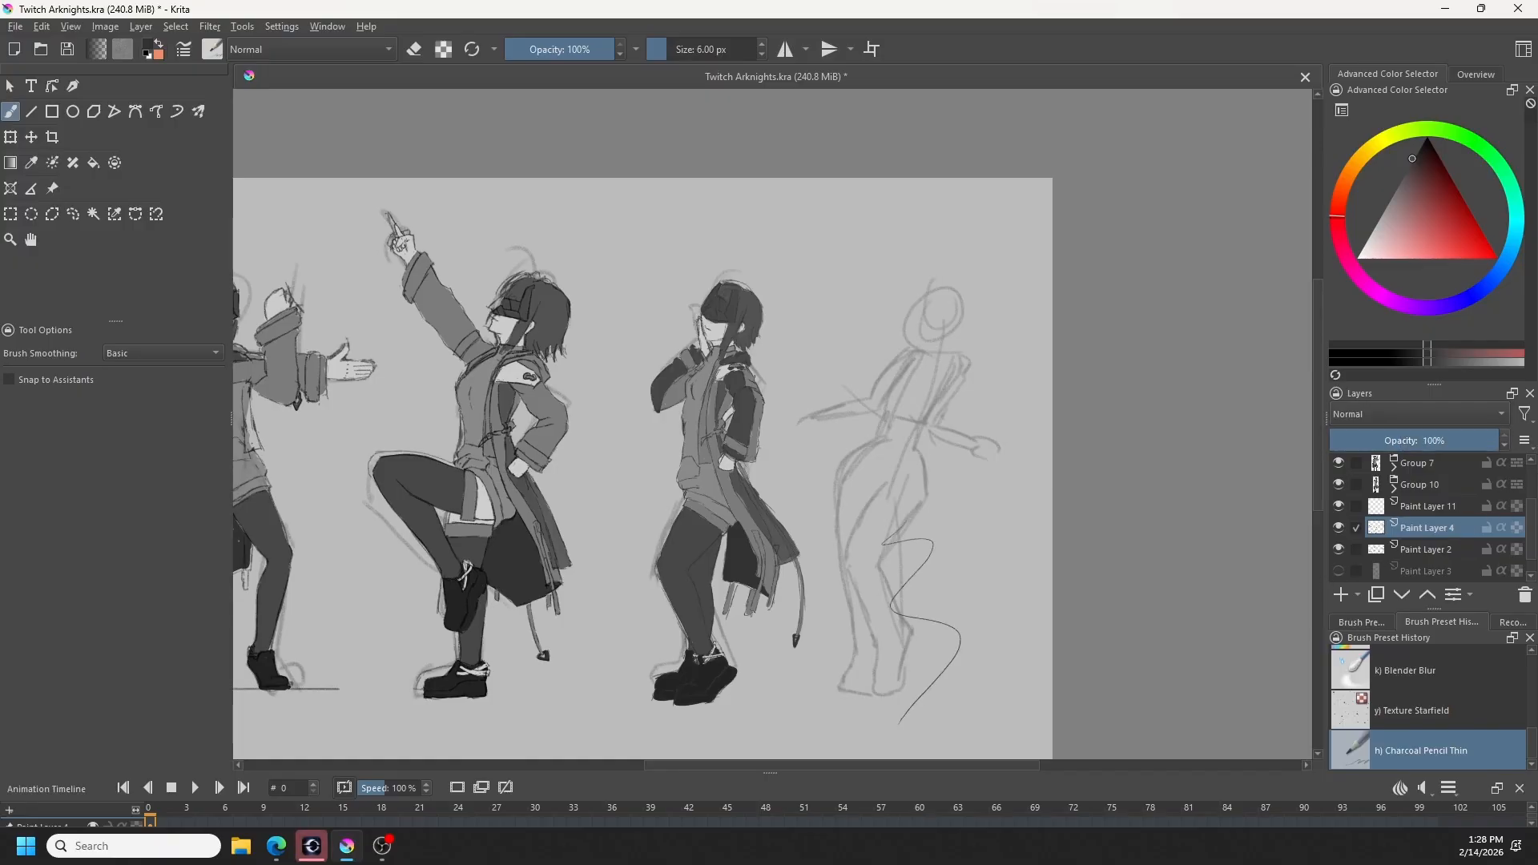
{"action": "key", "text": "ctrl+z"}
{"action": "key", "text": "ctrl+z"}
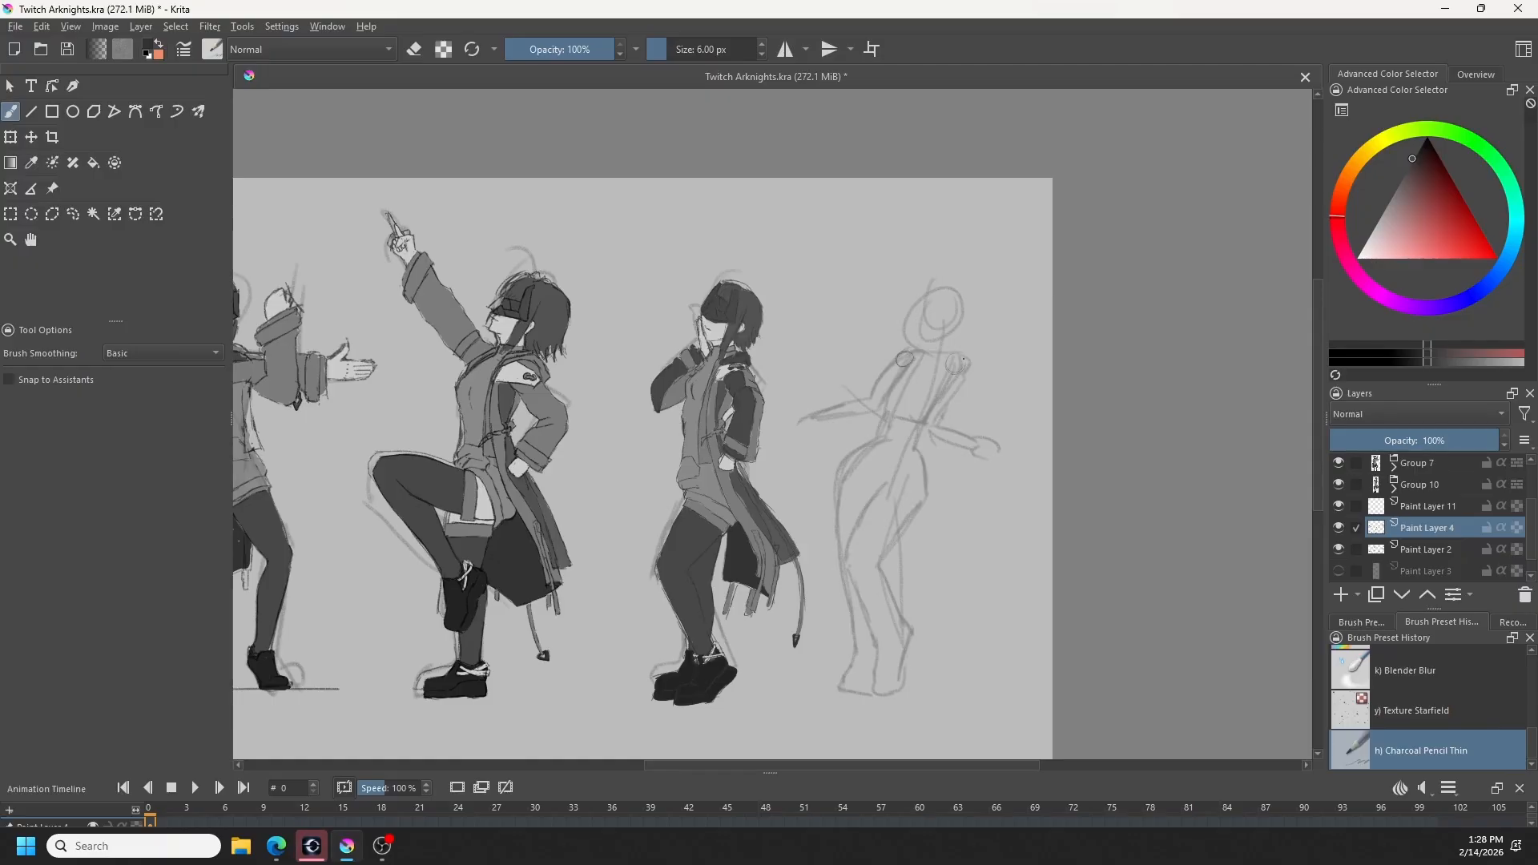
- Sketch the upper arms, shoulder line and neck over the rightmost rough pose on Paint Layer 4, undoing unwanted strokes
{"action": "mouse_move", "coordinate": [953, 374]}
{"action": "left_mouse_down"}
{"action": "mouse_move", "coordinate": [927, 419]}
{"action": "mouse_move", "coordinate": [888, 416]}
{"action": "left_mouse_up"}
{"action": "left_click_drag", "start_coordinate": [934, 356], "coordinate": [928, 387]}
{"action": "key", "text": "ctrl+z"}
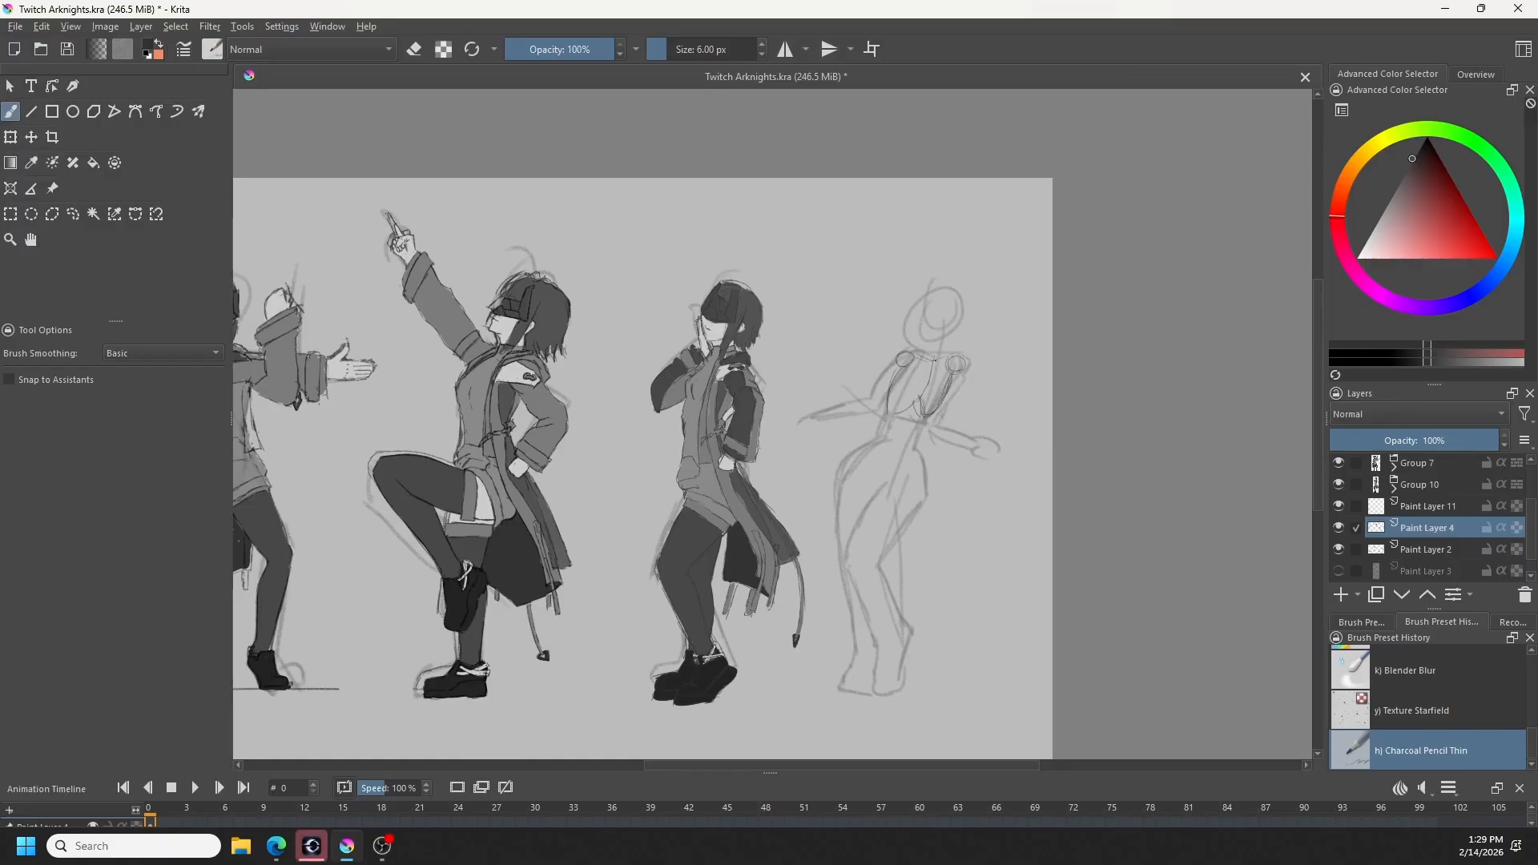
{"action": "key", "text": "ctrl+z"}
{"action": "key", "text": "ctrl+z"}
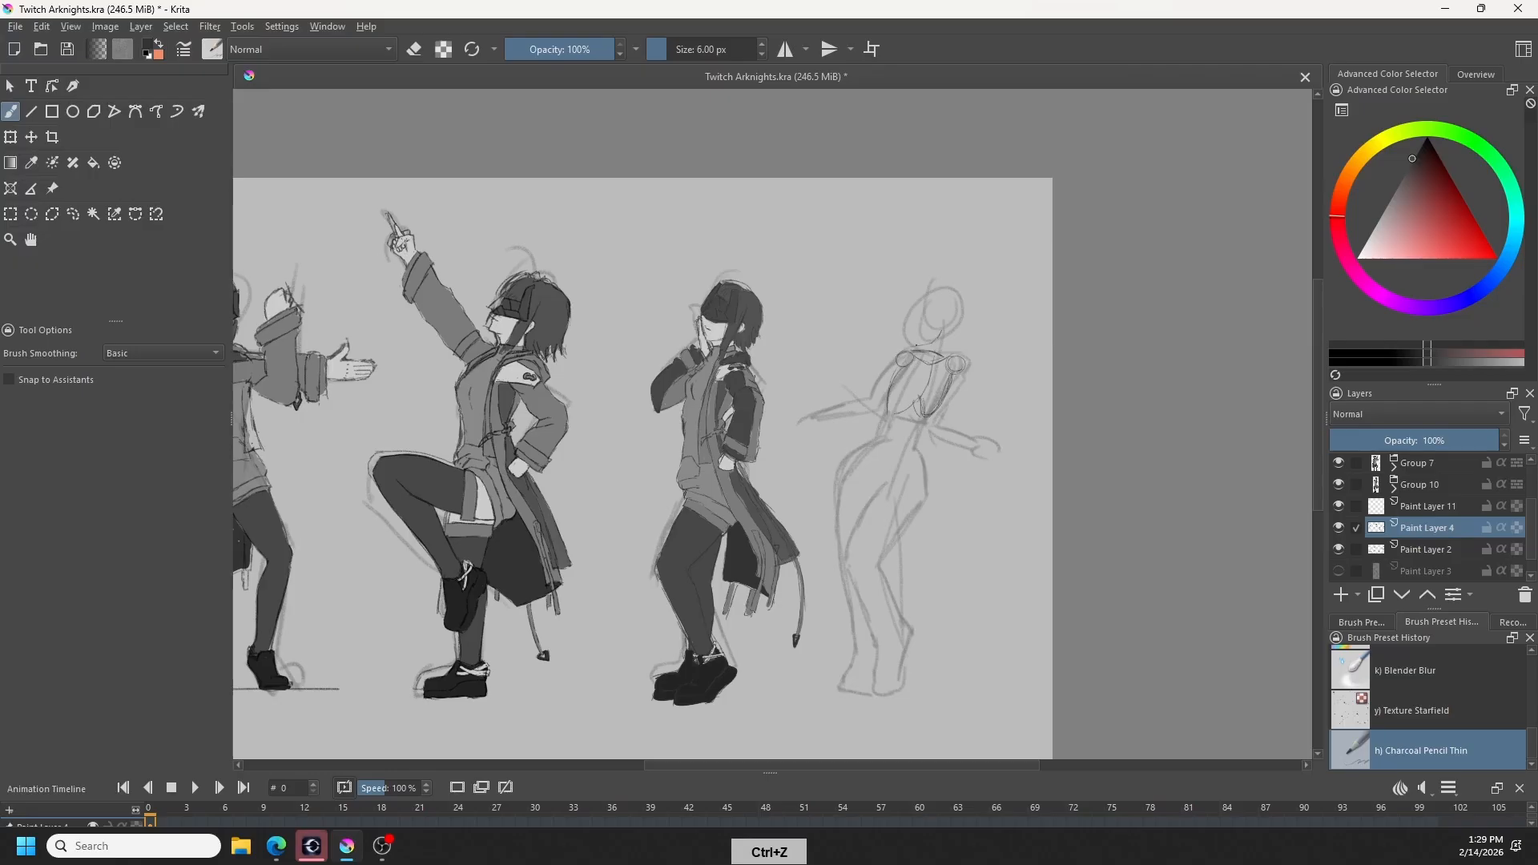
{"action": "key", "text": "ctrl+z"}
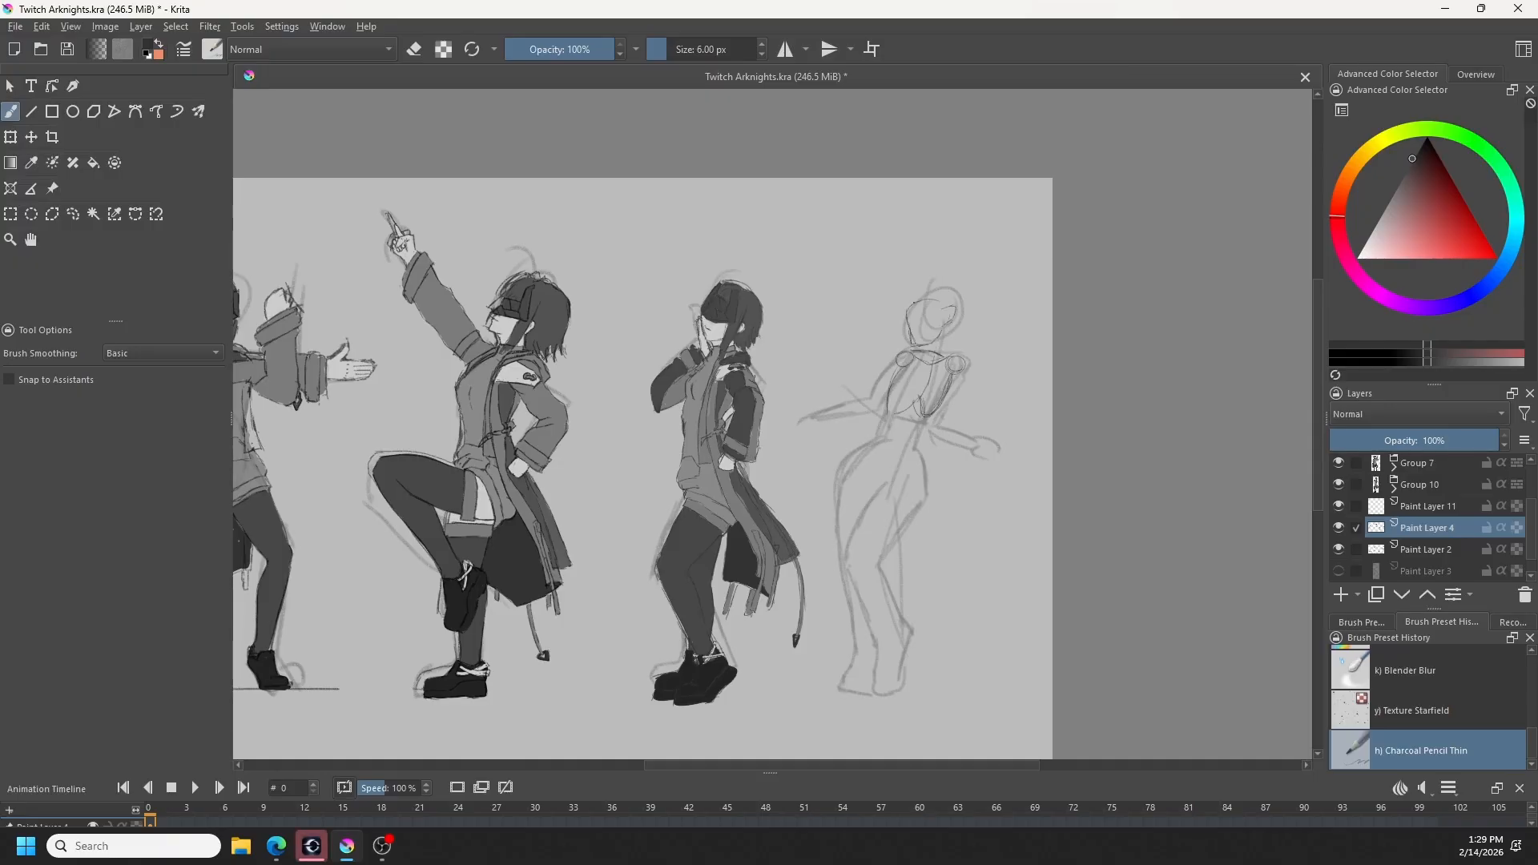
- Sketch the rightmost figure's head outline over the rough circle, undoing unwanted strokes
{"action": "left_click_drag", "start_coordinate": [942, 289], "coordinate": [908, 318]}
{"action": "key", "text": "ctrl+z"}
{"action": "key", "text": "ctrl+z"}
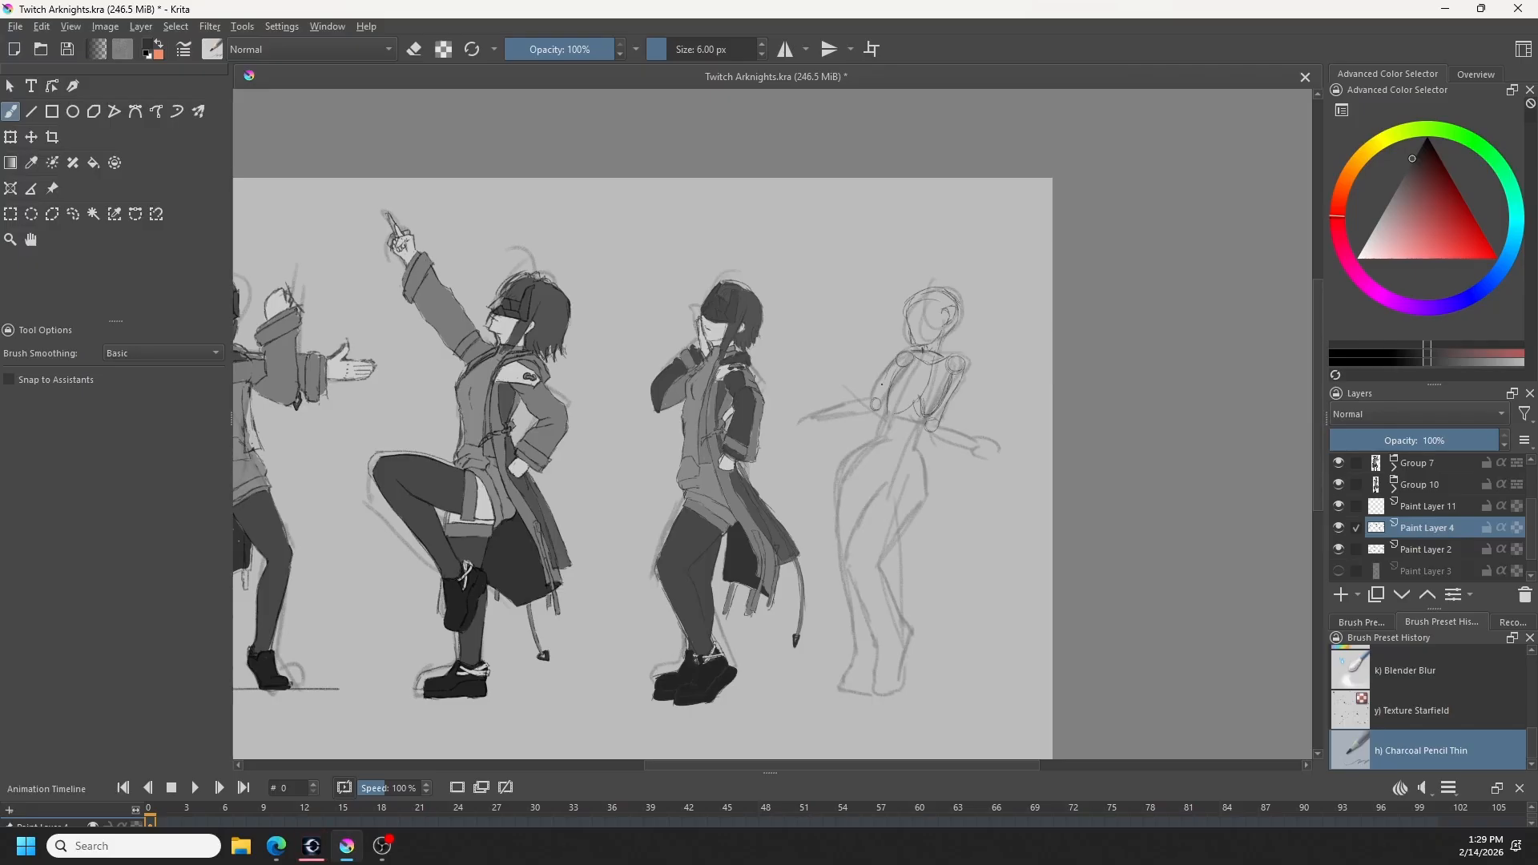
- Sketch the outstretched forearms, hands and chest lines of the rightmost figure, undoing unwanted strokes
{"action": "left_click_drag", "start_coordinate": [889, 370], "coordinate": [876, 399]}
{"action": "left_click_drag", "start_coordinate": [949, 441], "coordinate": [979, 450]}
{"action": "key", "text": "ctrl+z"}
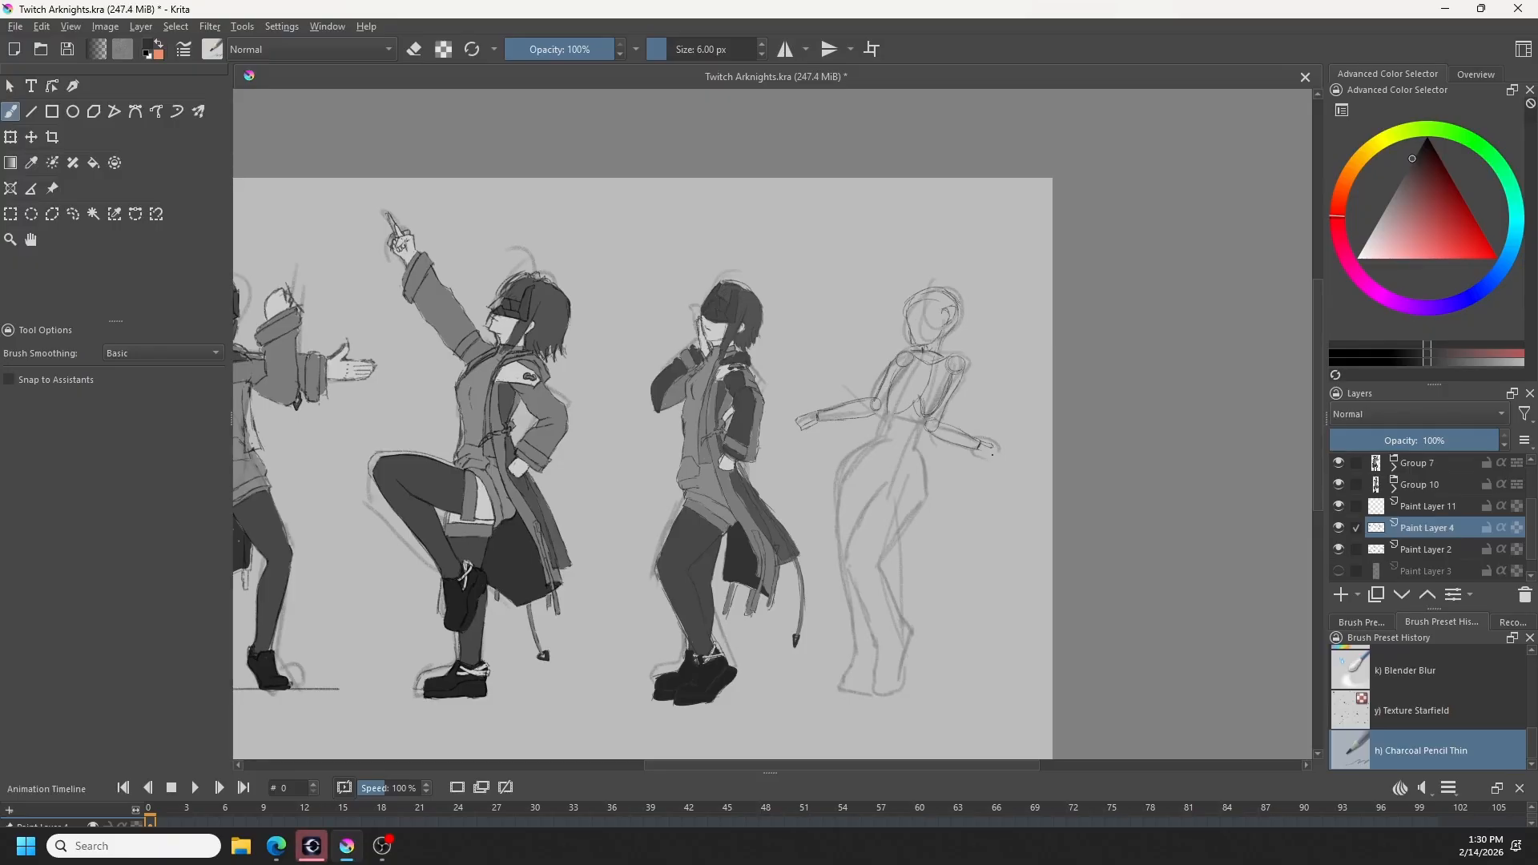
{"action": "key", "text": "ctrl+z"}
{"action": "key", "text": "ctrl+z"}
{"action": "key", "text": "ctrl+z"}
{"action": "key", "text": "ctrl+z"}
{"action": "key", "text": "ctrl+z"}
{"action": "key", "text": "ctrl+z"}
- Select the rightmost figure's chest lines freehand, move them slightly left to x 2964 px, y 876 px, and remove the selection
{"action": "left_click", "coordinate": [73, 214]}
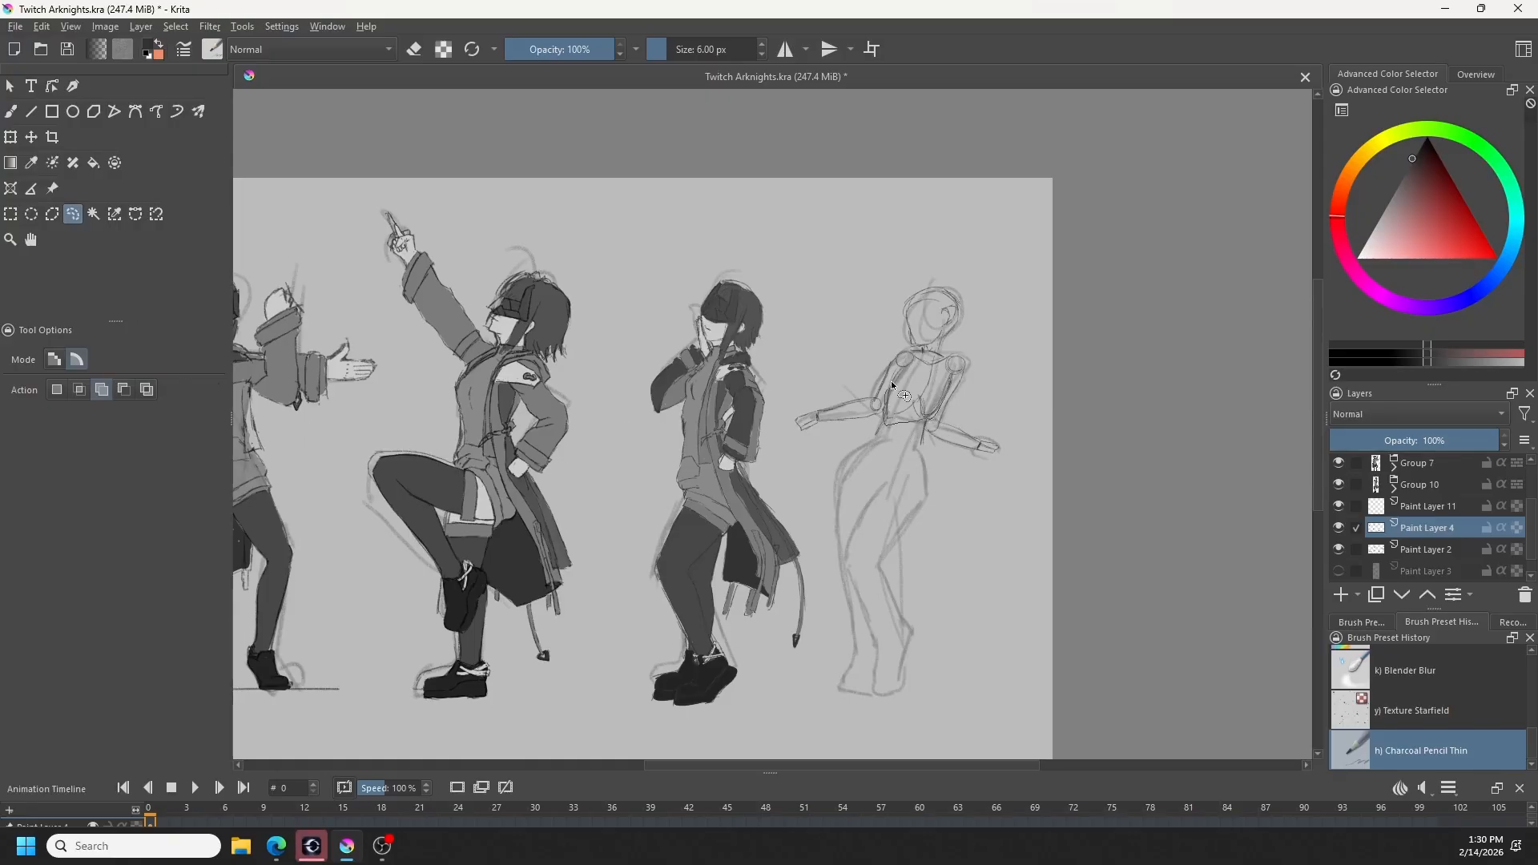
{"action": "mouse_move", "coordinate": [925, 371]}
{"action": "left_mouse_down"}
{"action": "mouse_move", "coordinate": [877, 438]}
{"action": "mouse_move", "coordinate": [929, 405]}
{"action": "mouse_move", "coordinate": [926, 439]}
{"action": "mouse_move", "coordinate": [914, 362]}
{"action": "left_mouse_up"}
{"action": "key", "text": "ctrl+t"}
{"action": "left_click_drag", "start_coordinate": [926, 430], "coordinate": [920, 436]}
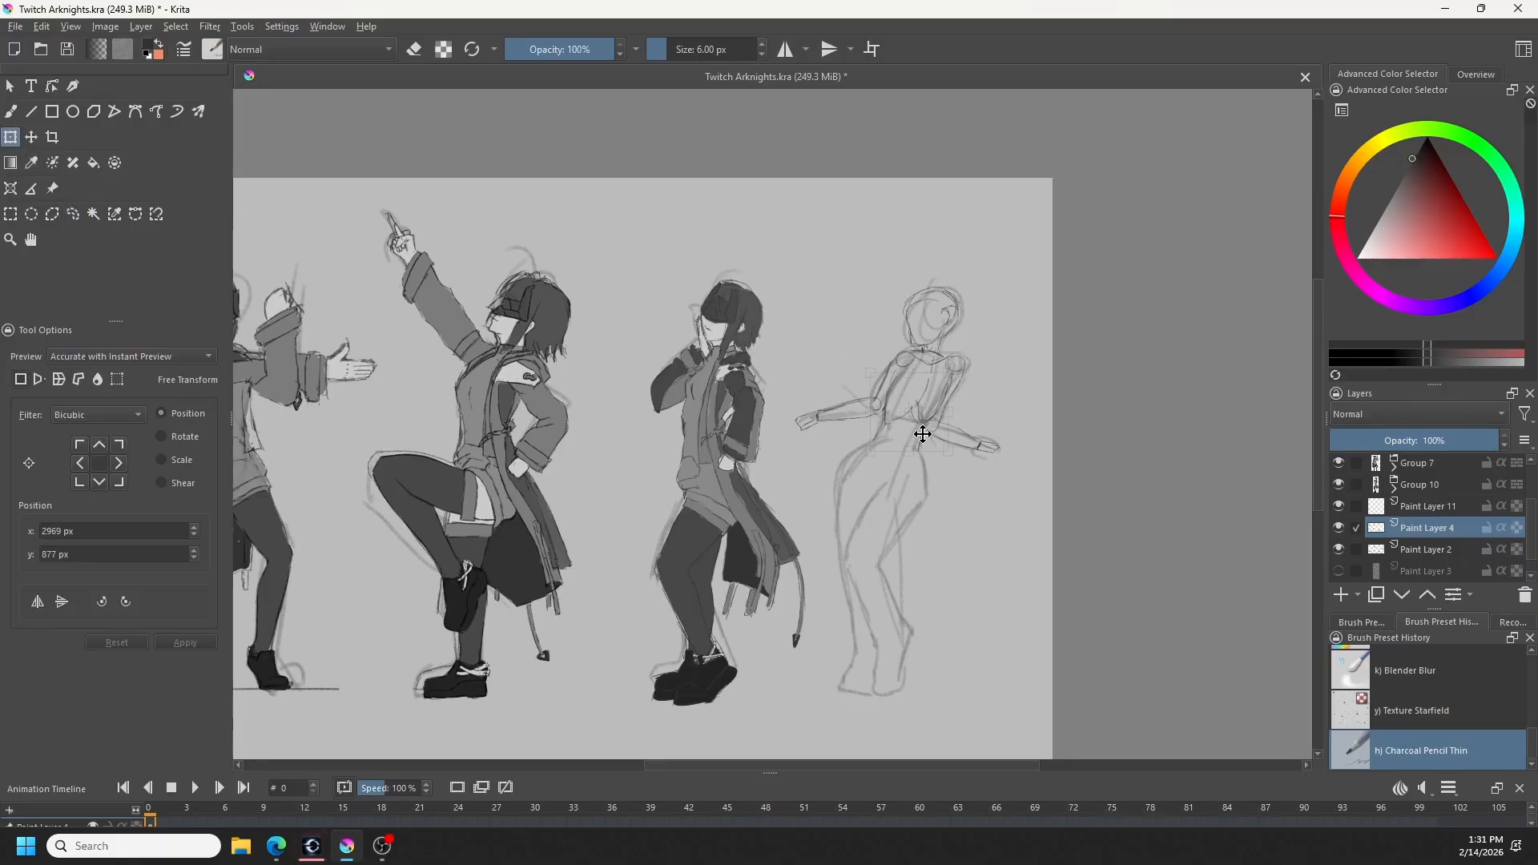
{"action": "key", "text": "b"}
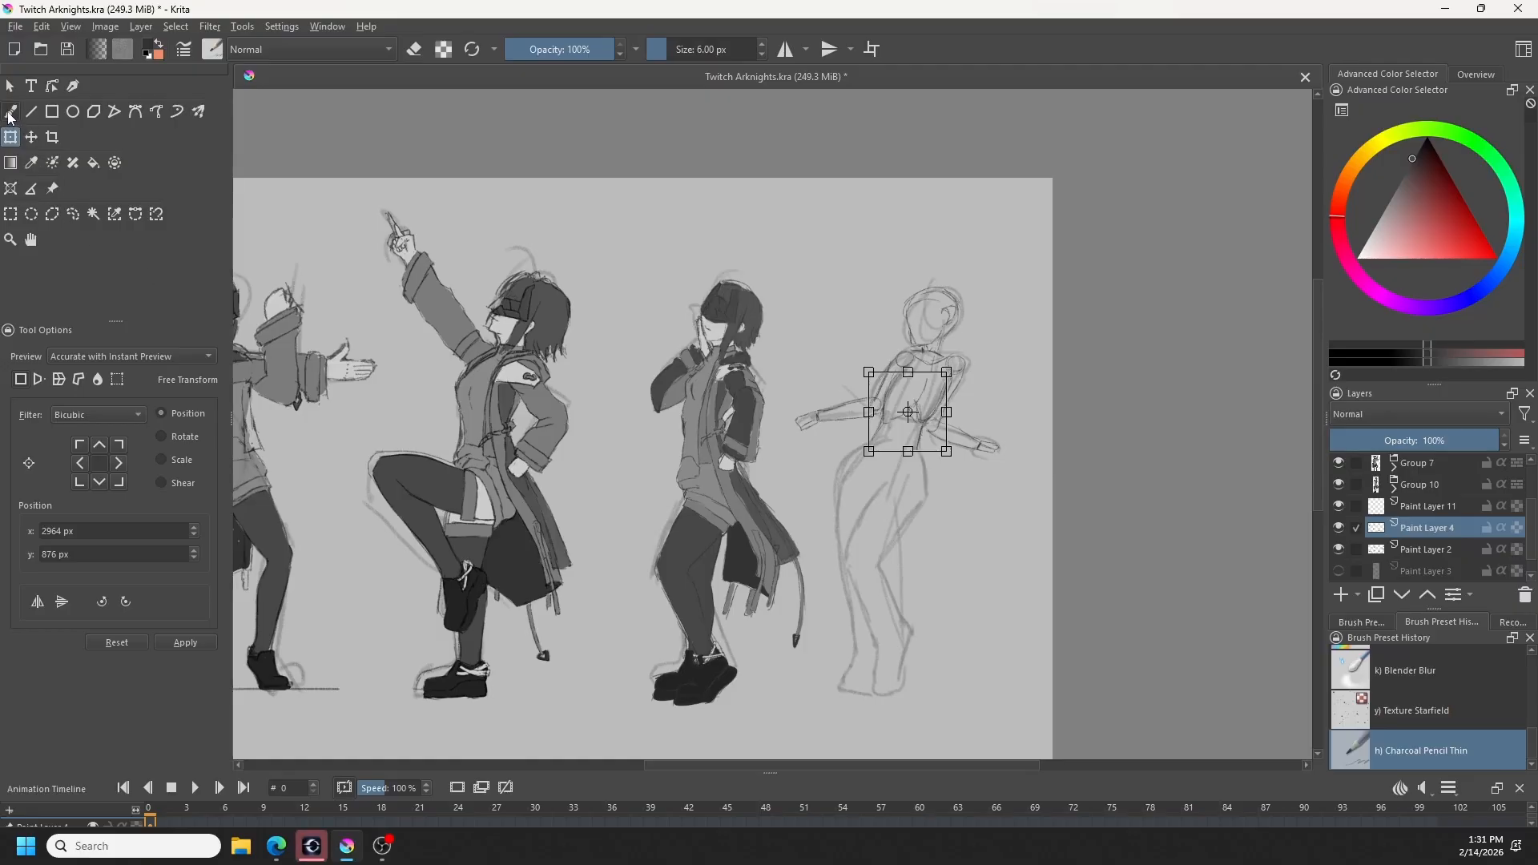
{"action": "key", "text": "ctrl+shift+a"}
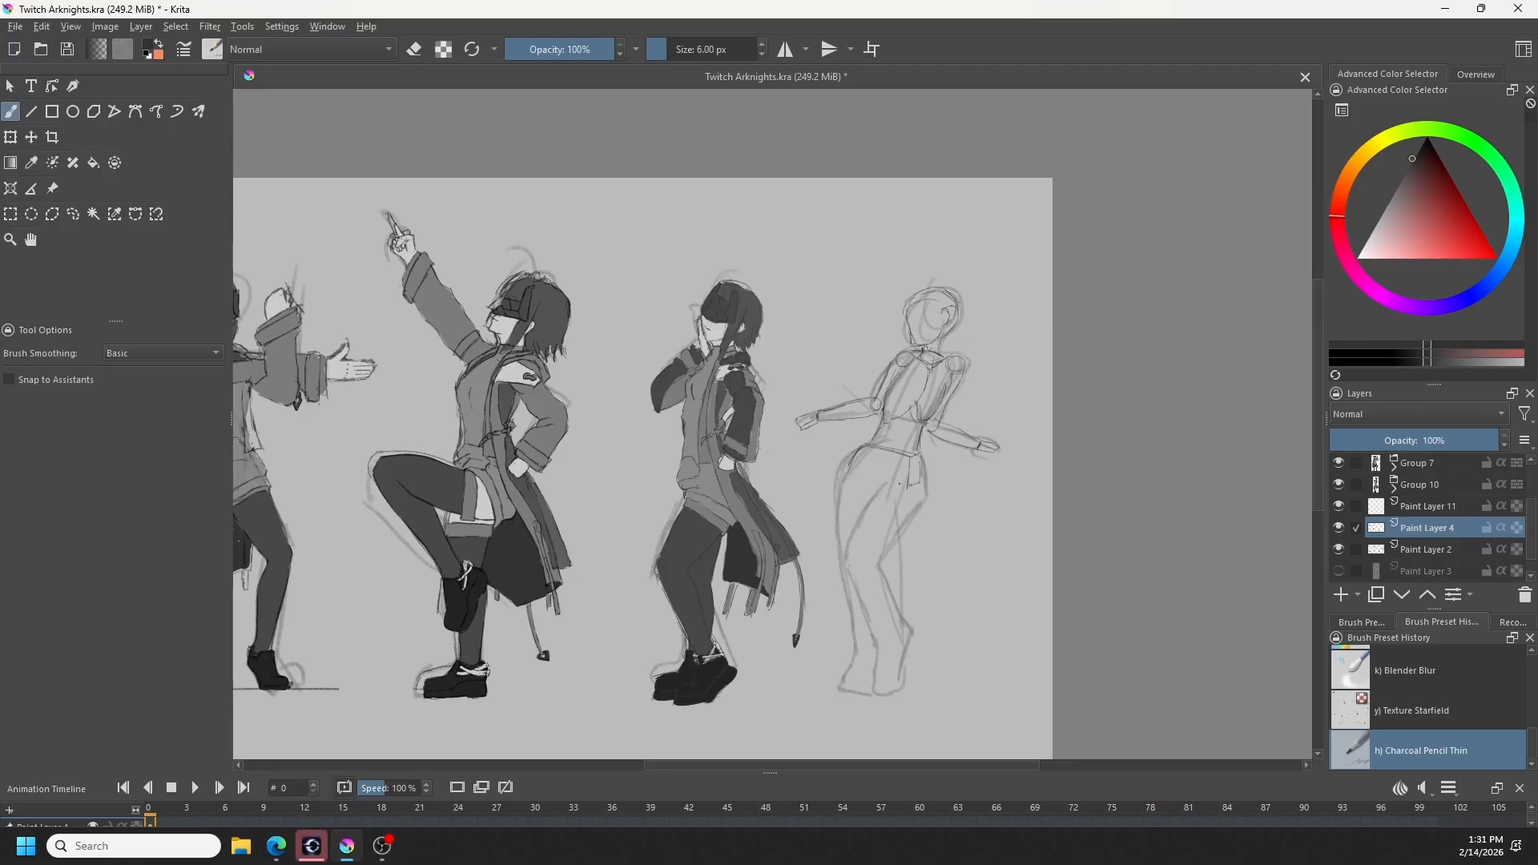
- Sketch the rightmost figure's hips and pelvis below the waist, undoing the unwanted strokes
{"action": "left_click_drag", "start_coordinate": [900, 484], "coordinate": [864, 505]}
{"action": "key", "text": "ctrl+shift+a"}
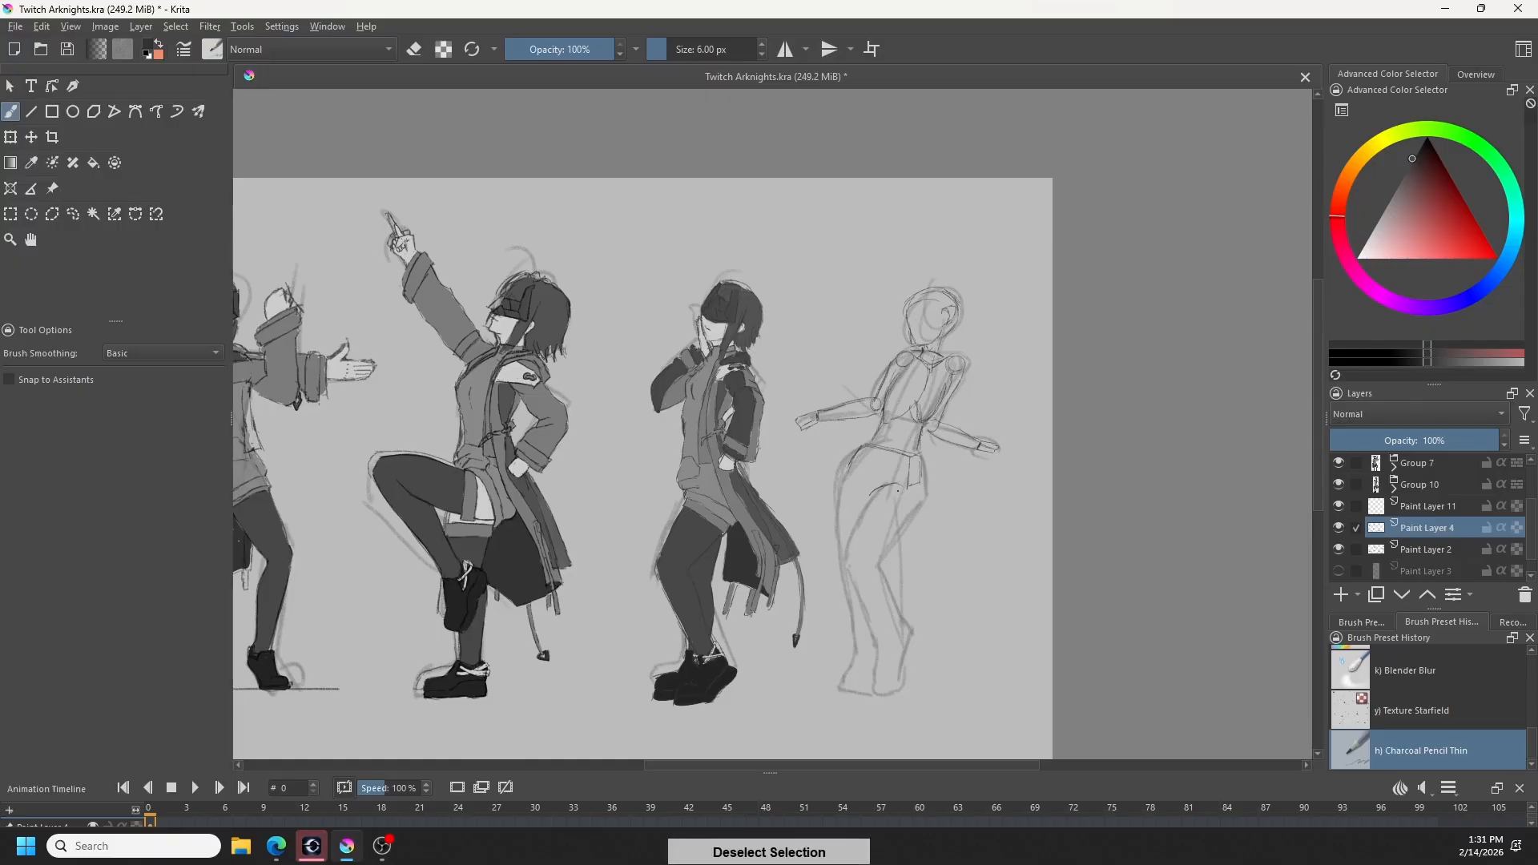
{"action": "key", "text": "ctrl+z"}
{"action": "key", "text": "ctrl+z"}
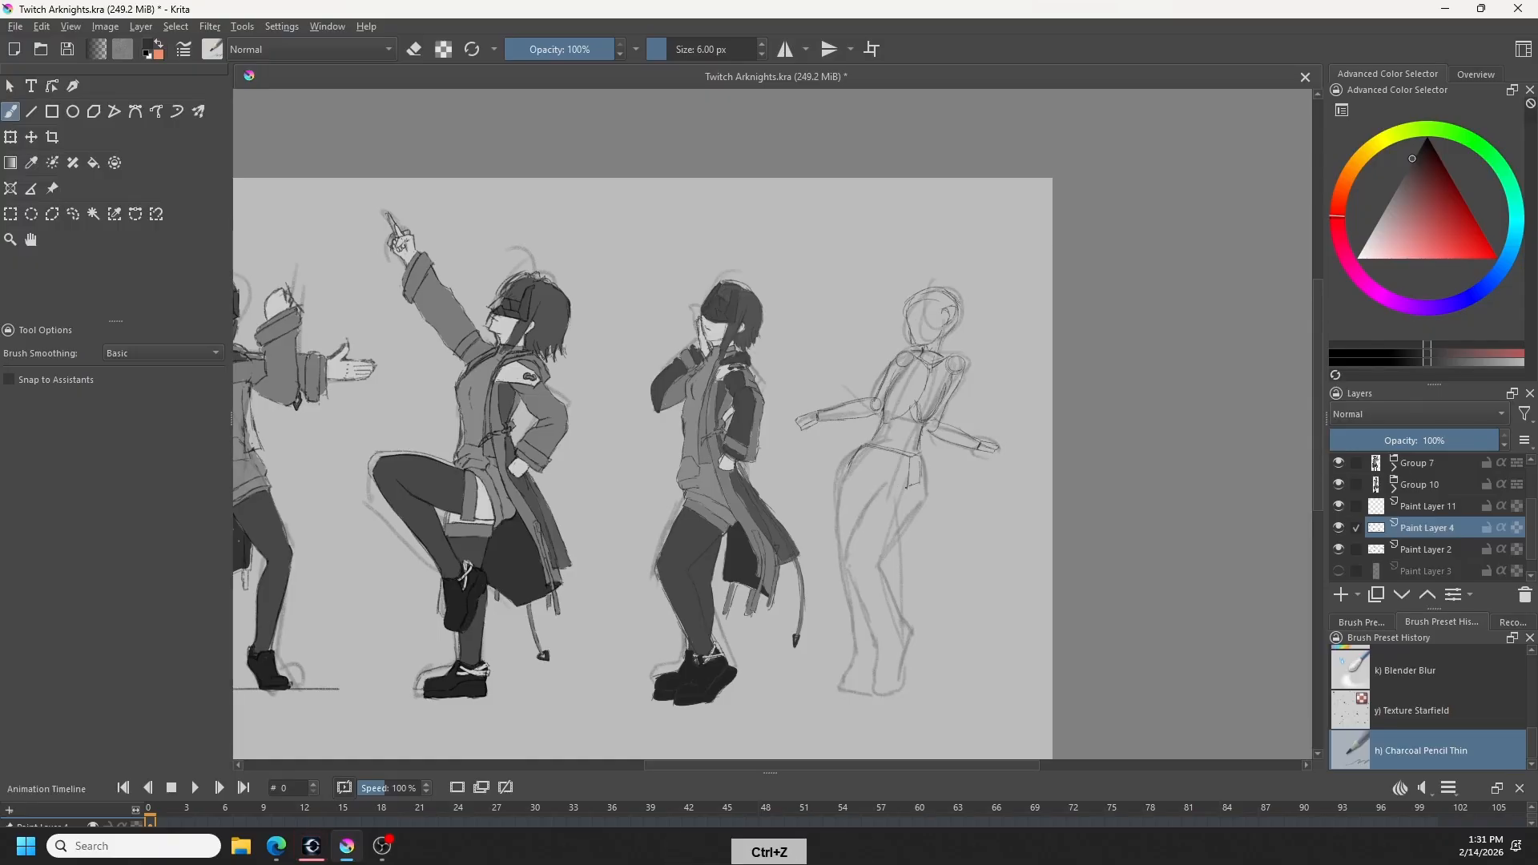
{"action": "left_click_drag", "start_coordinate": [852, 468], "coordinate": [869, 493]}
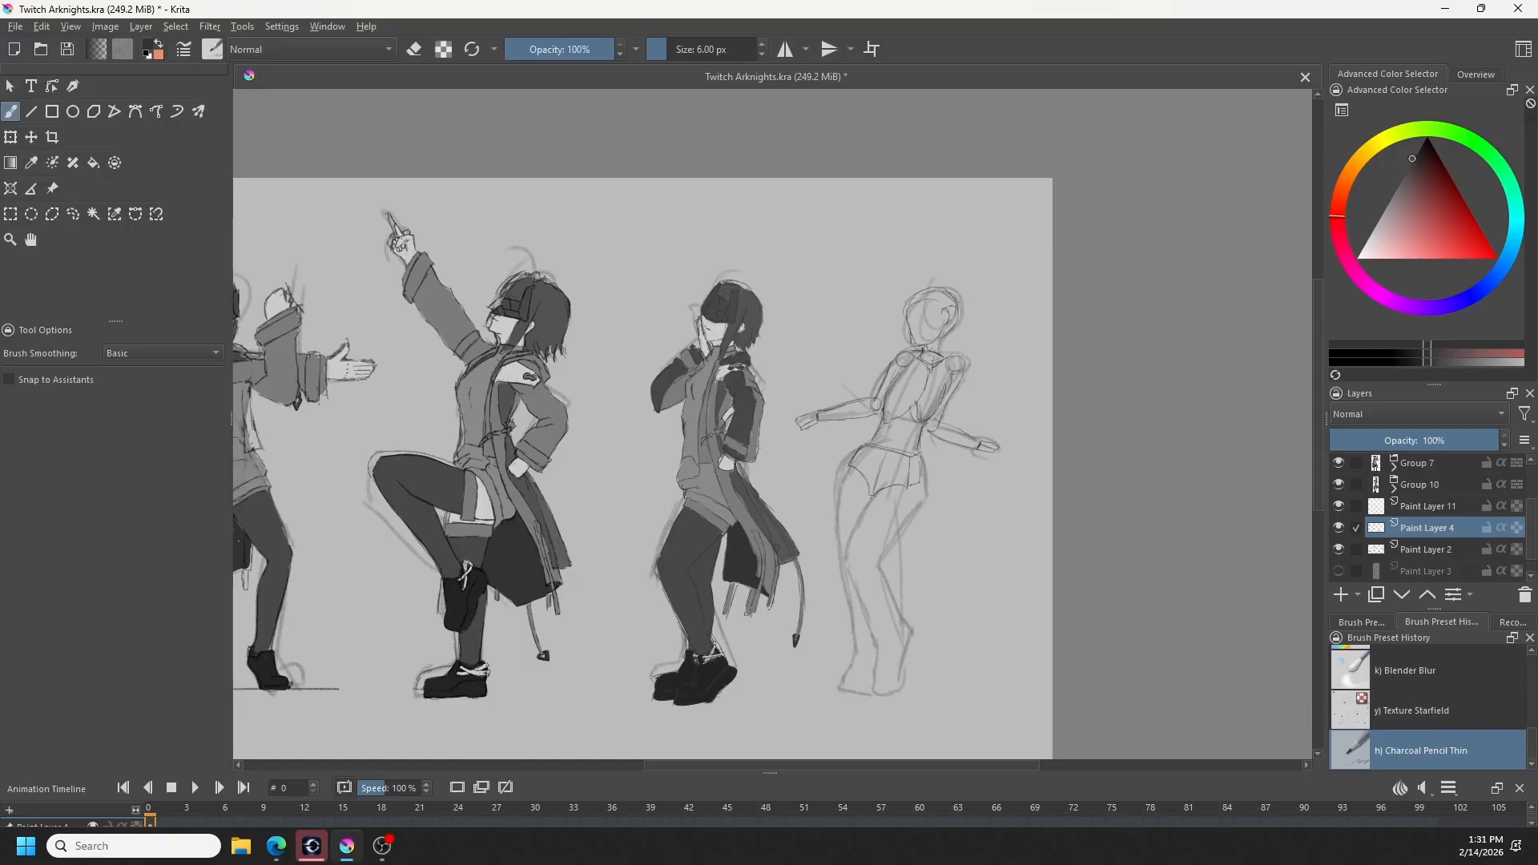
- Sketch the rightmost figure's thighs and knees and begin the shin line over the rough gesture, undoing unwanted strokes
{"action": "key", "text": "ctrl+z"}
{"action": "key", "text": "ctrl+z"}
{"action": "key", "text": "ctrl+z"}
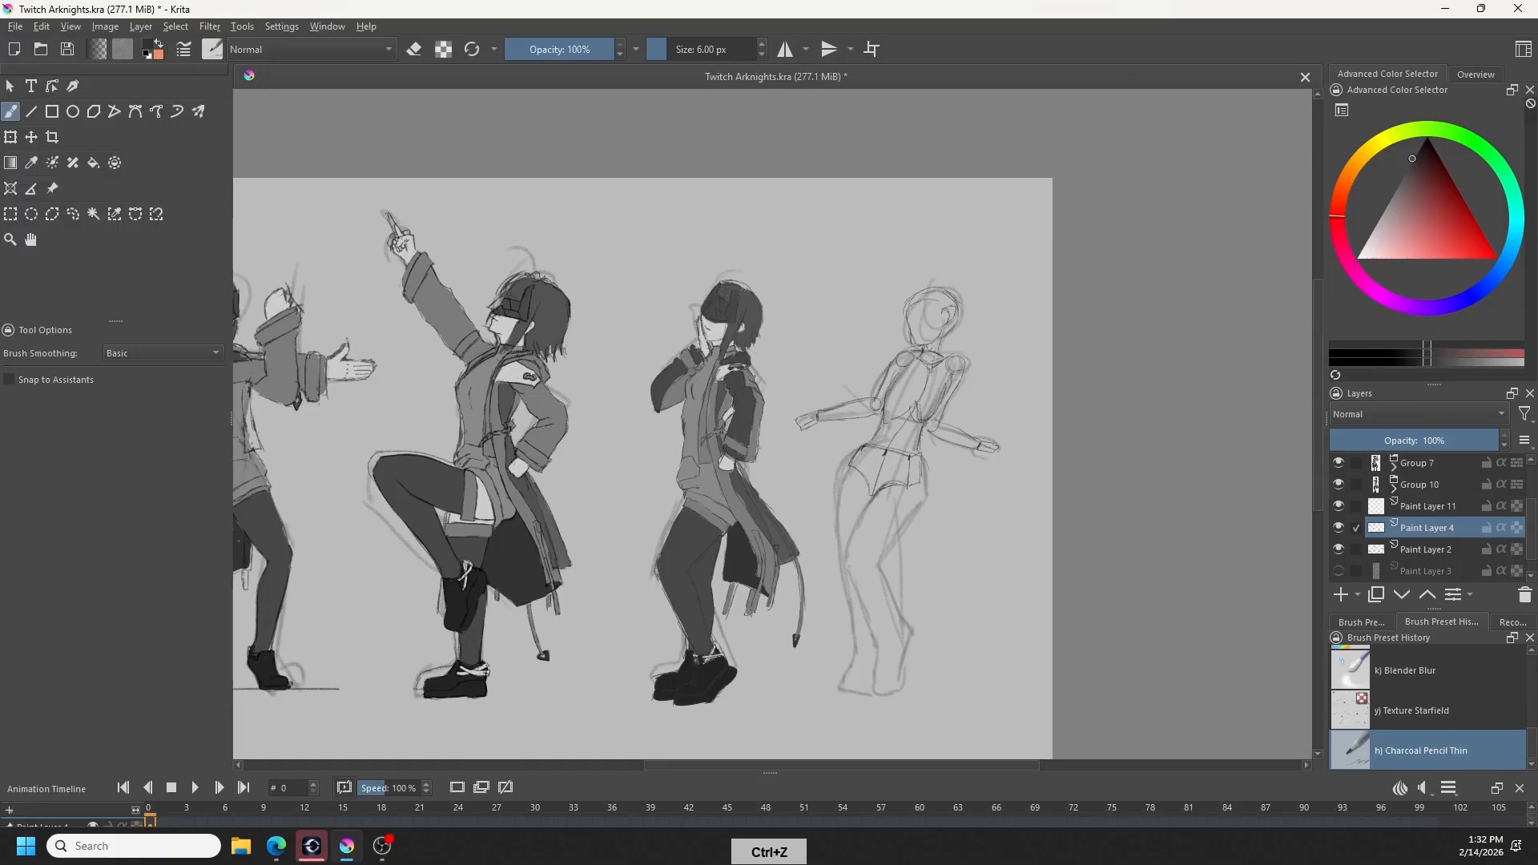
{"action": "left_click_drag", "start_coordinate": [867, 518], "coordinate": [850, 547]}
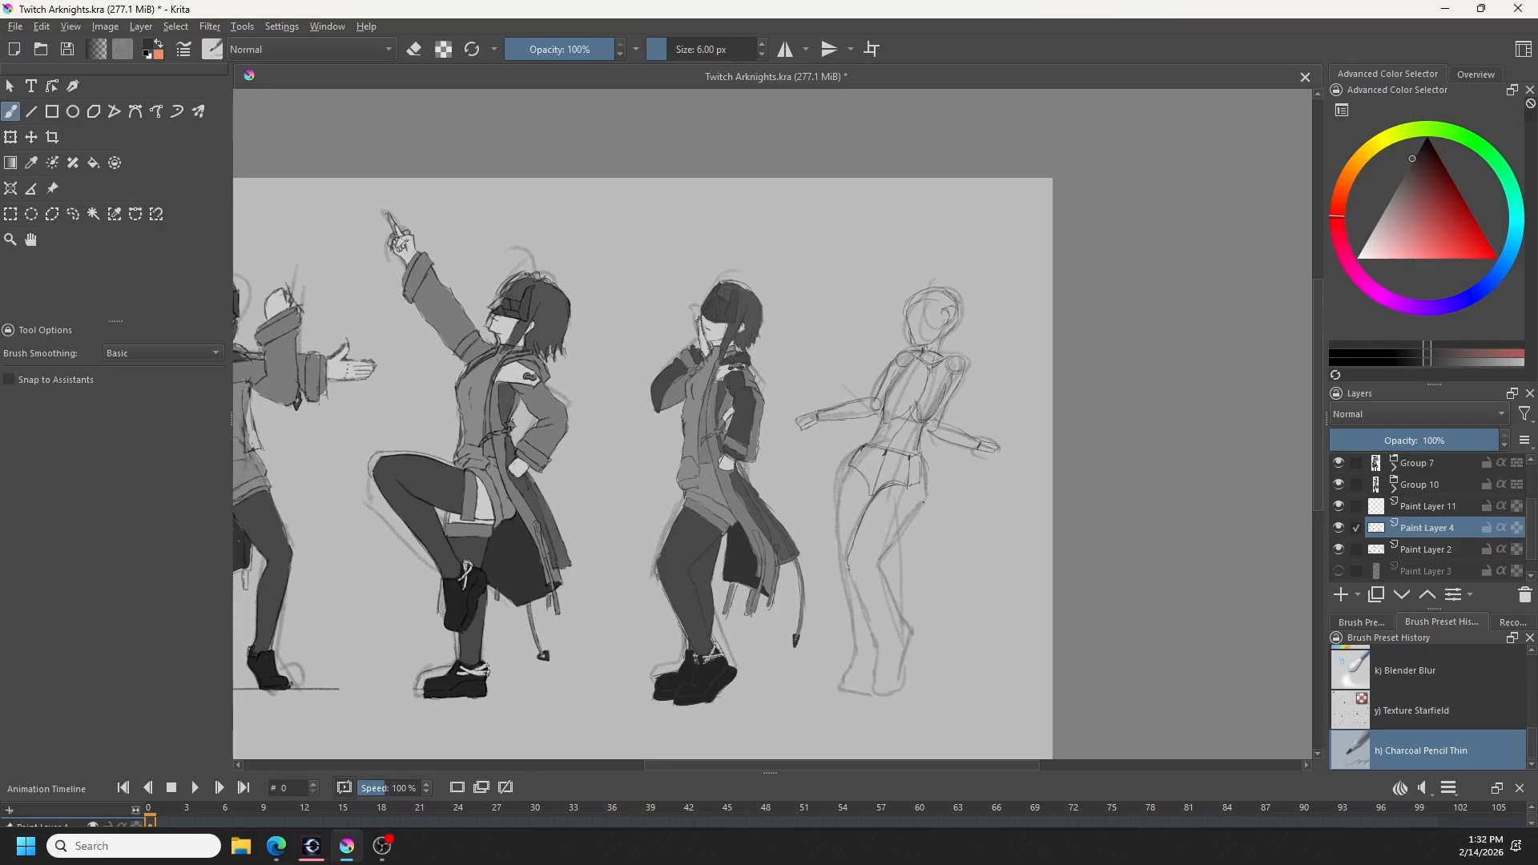
{"action": "left_click_drag", "start_coordinate": [923, 503], "coordinate": [908, 521]}
{"action": "key", "text": "ctrl+z"}
{"action": "key", "text": "ctrl+z"}
{"action": "left_click_drag", "start_coordinate": [880, 568], "coordinate": [897, 619]}
{"action": "key", "text": "ctrl+z"}
{"action": "key", "text": "ctrl+z"}
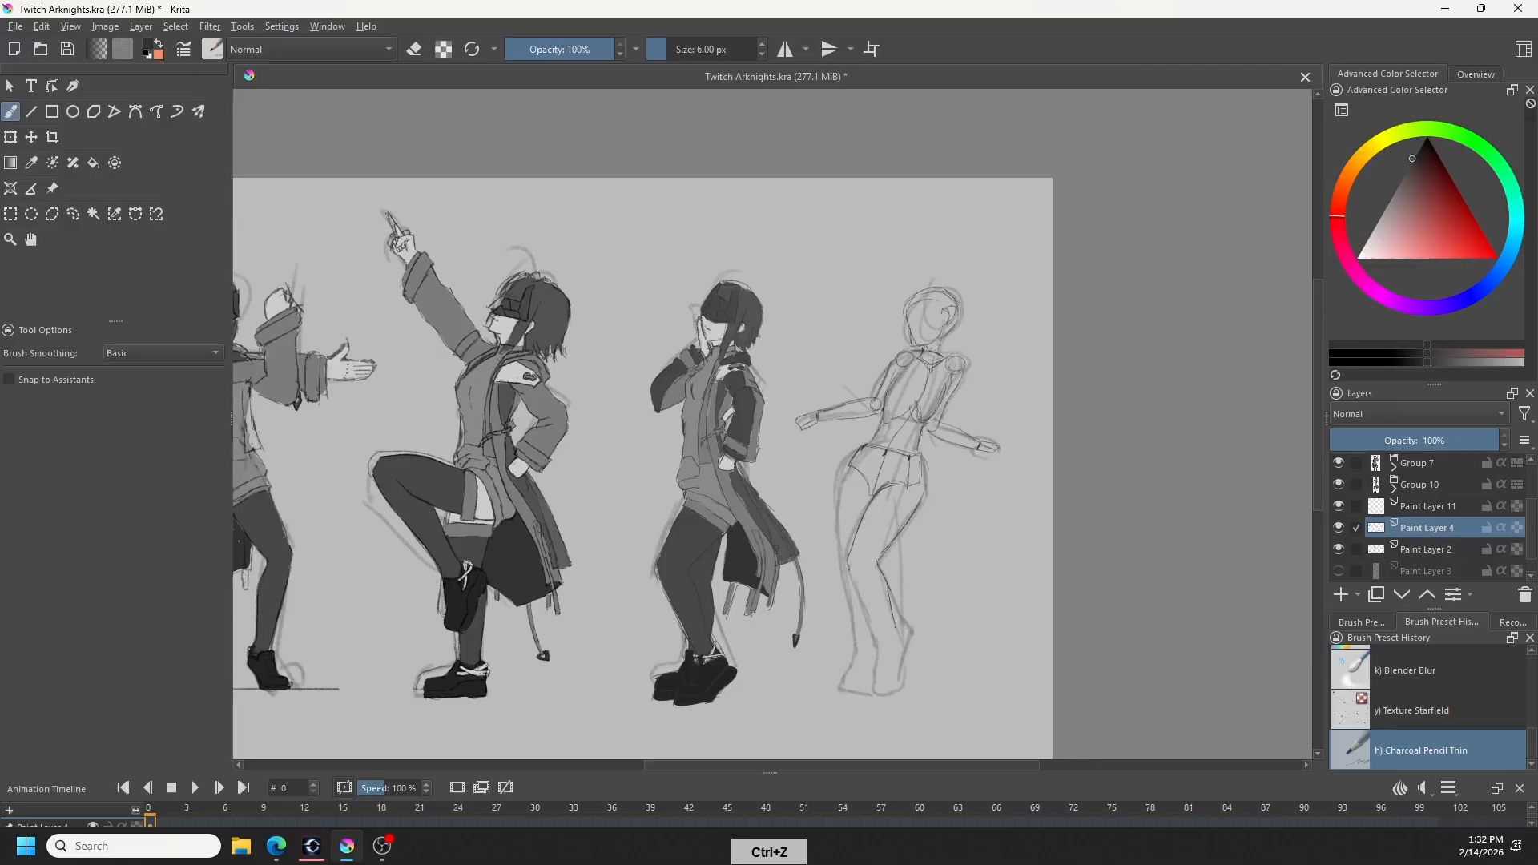
- Sketch the calf, ankle and foot of the rightmost figure's right-hand leg on the canvas, erasing and undoing stray strokes
{"action": "left_click_drag", "start_coordinate": [853, 578], "coordinate": [896, 686]}
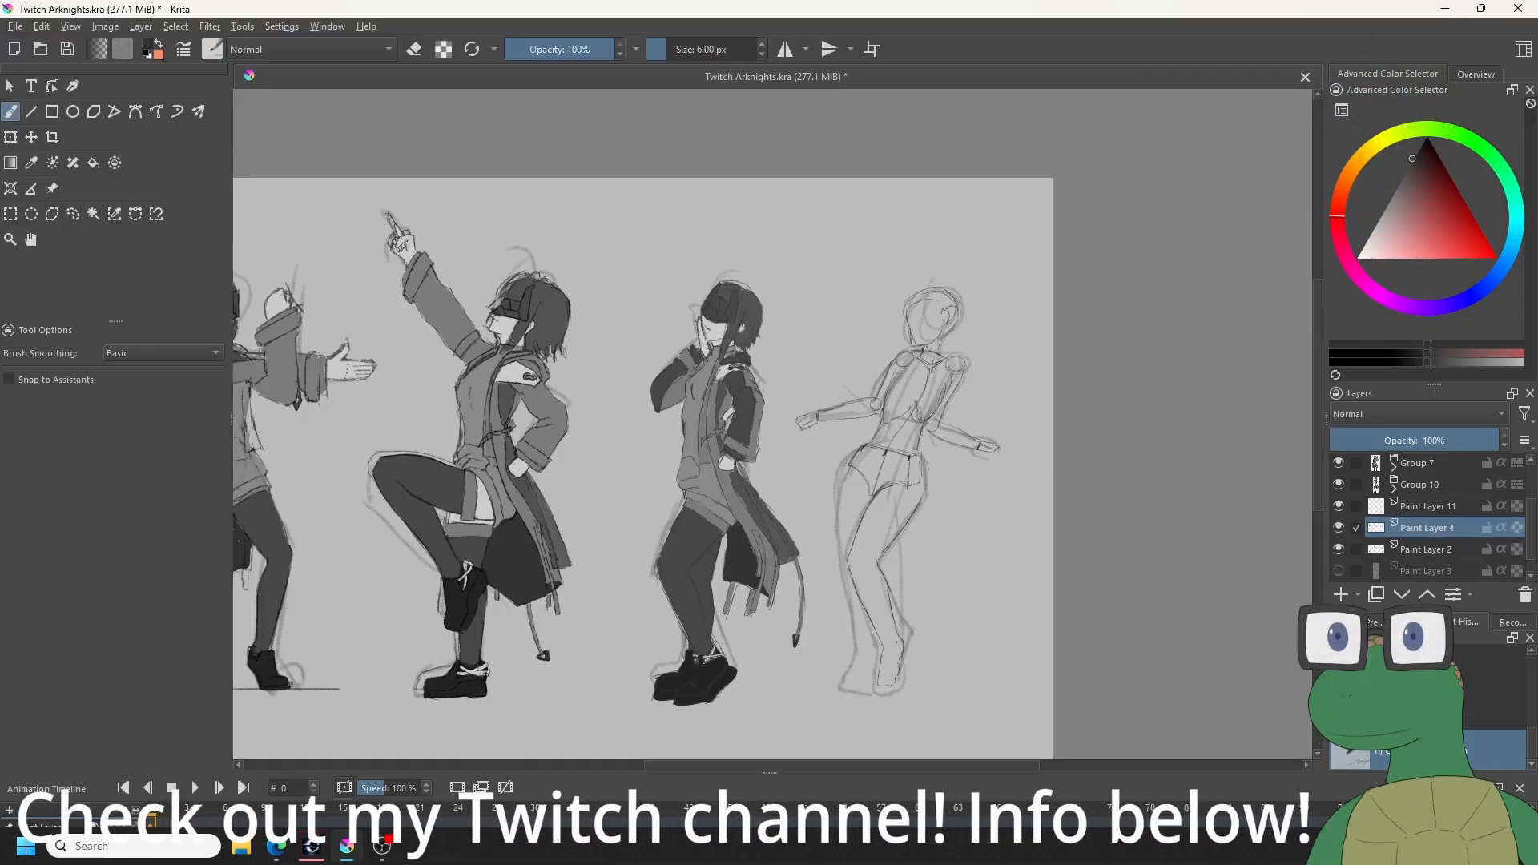
{"action": "key", "text": "ctrl+z"}
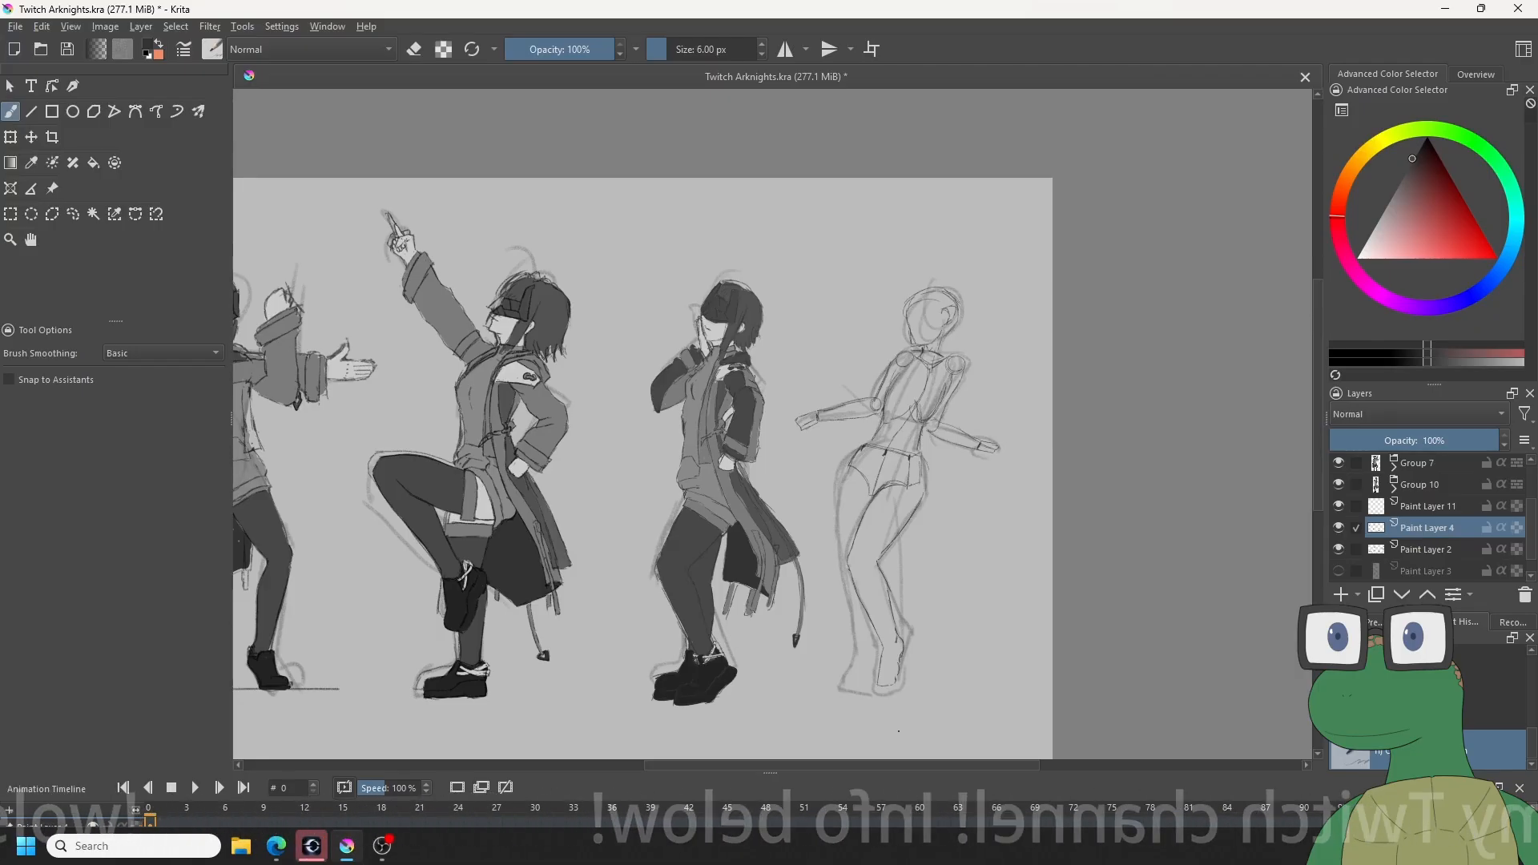
{"action": "key", "text": "ctrl+z"}
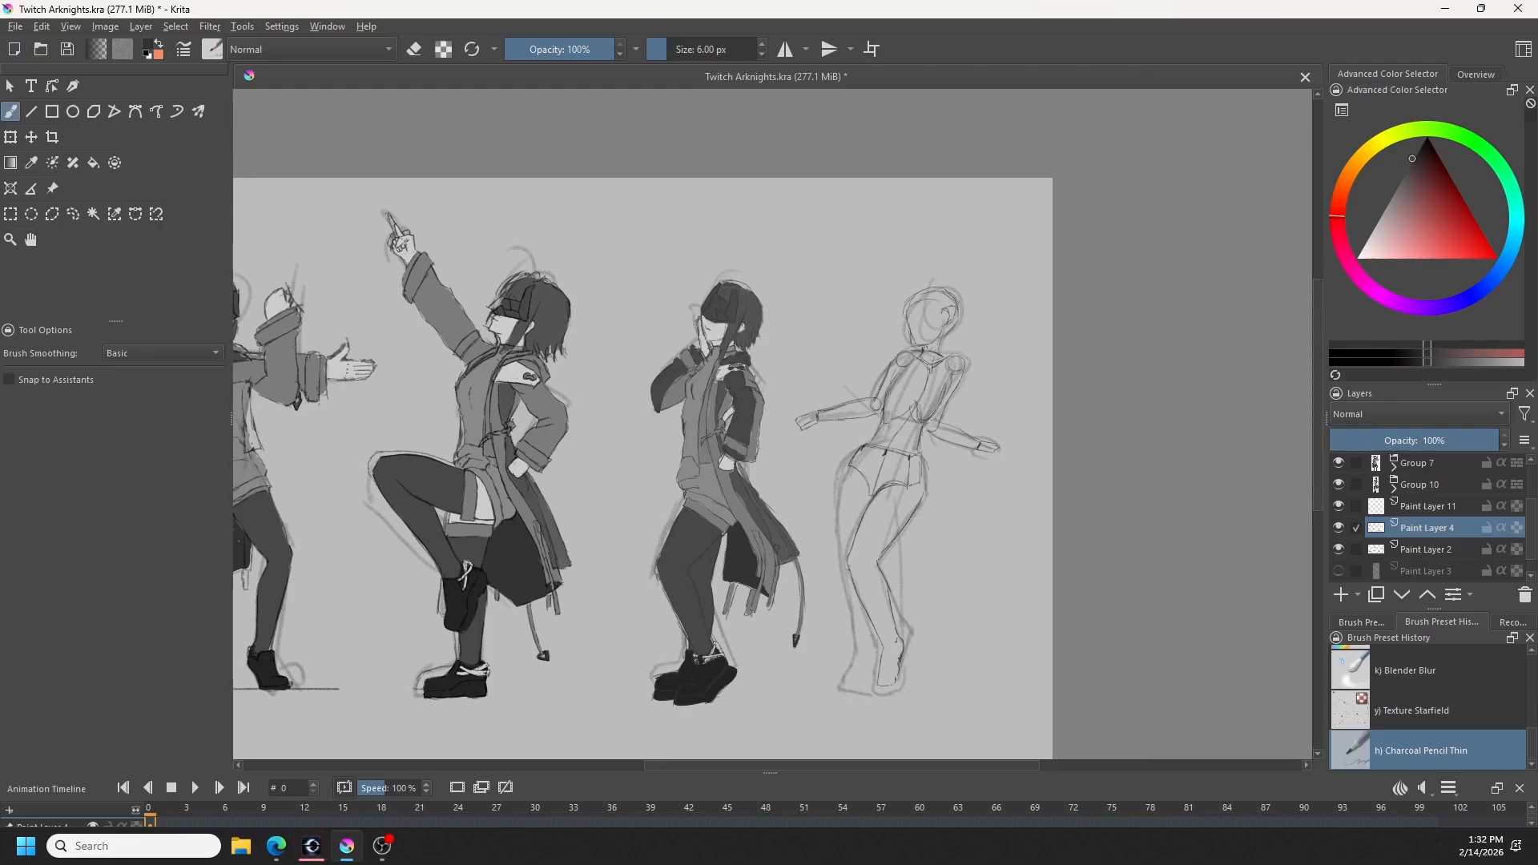
{"action": "key", "text": "e"}
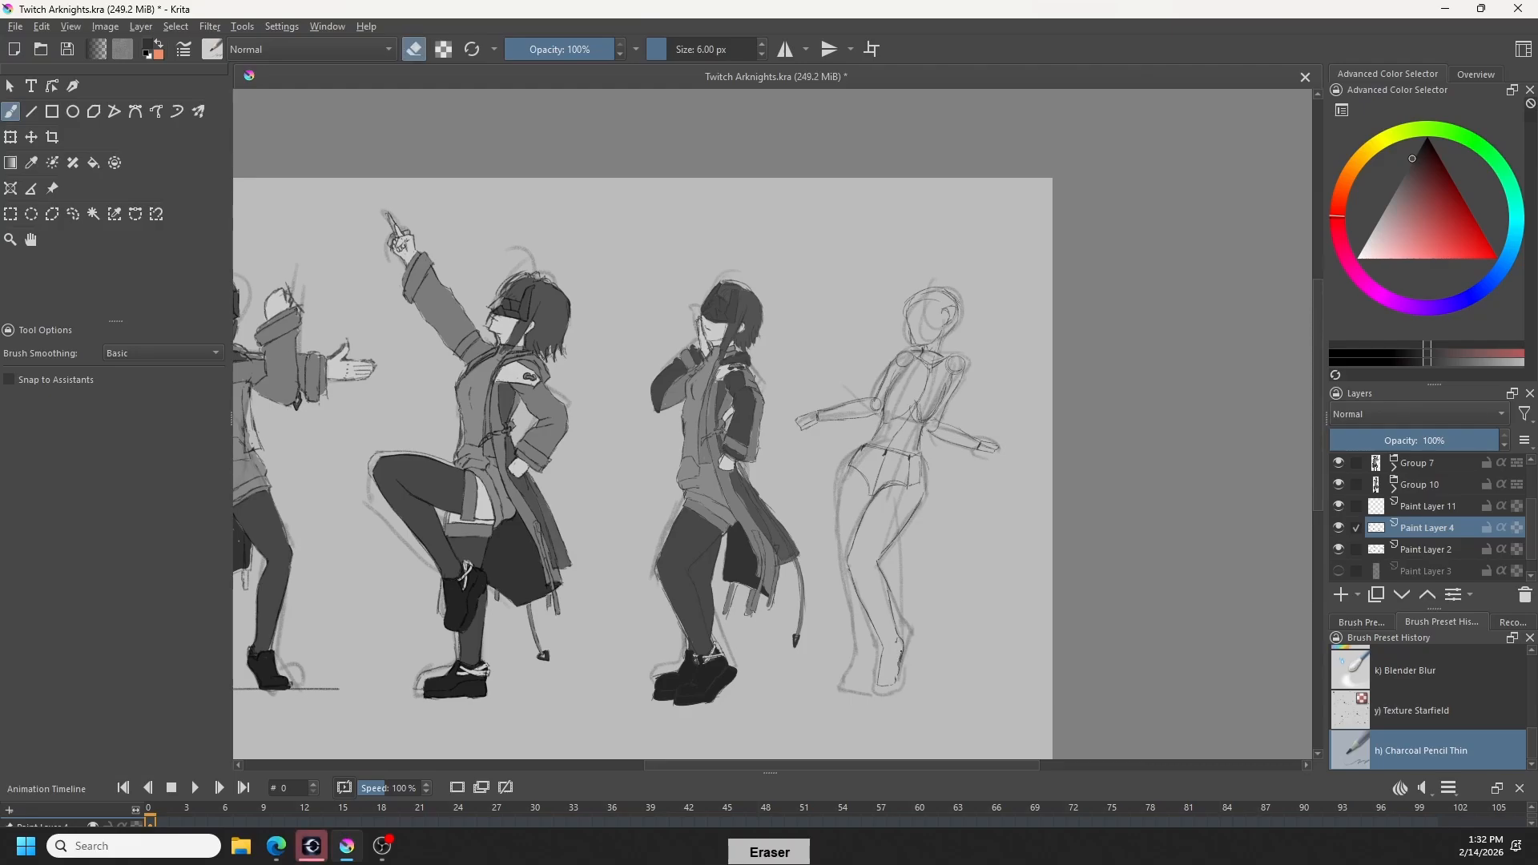
{"action": "key", "text": "e"}
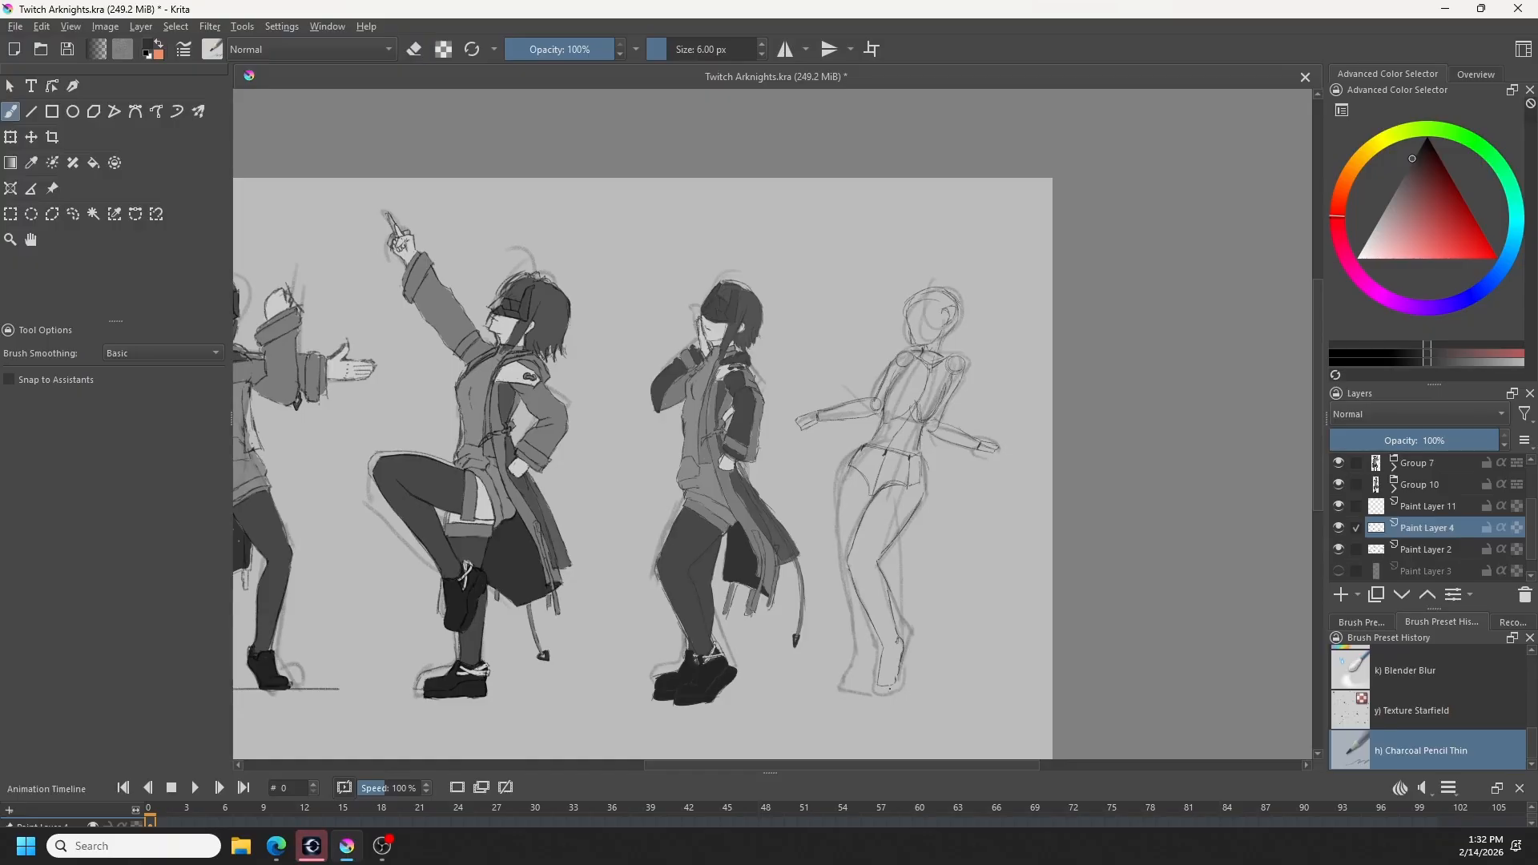
{"action": "key", "text": "e"}
{"action": "key", "text": "e"}
{"action": "key", "text": "ctrl+z"}
- Sketch the lower leg and foot of the rightmost figure's other leg, undoing unwanted strokes
{"action": "key", "text": "ctrl+z"}
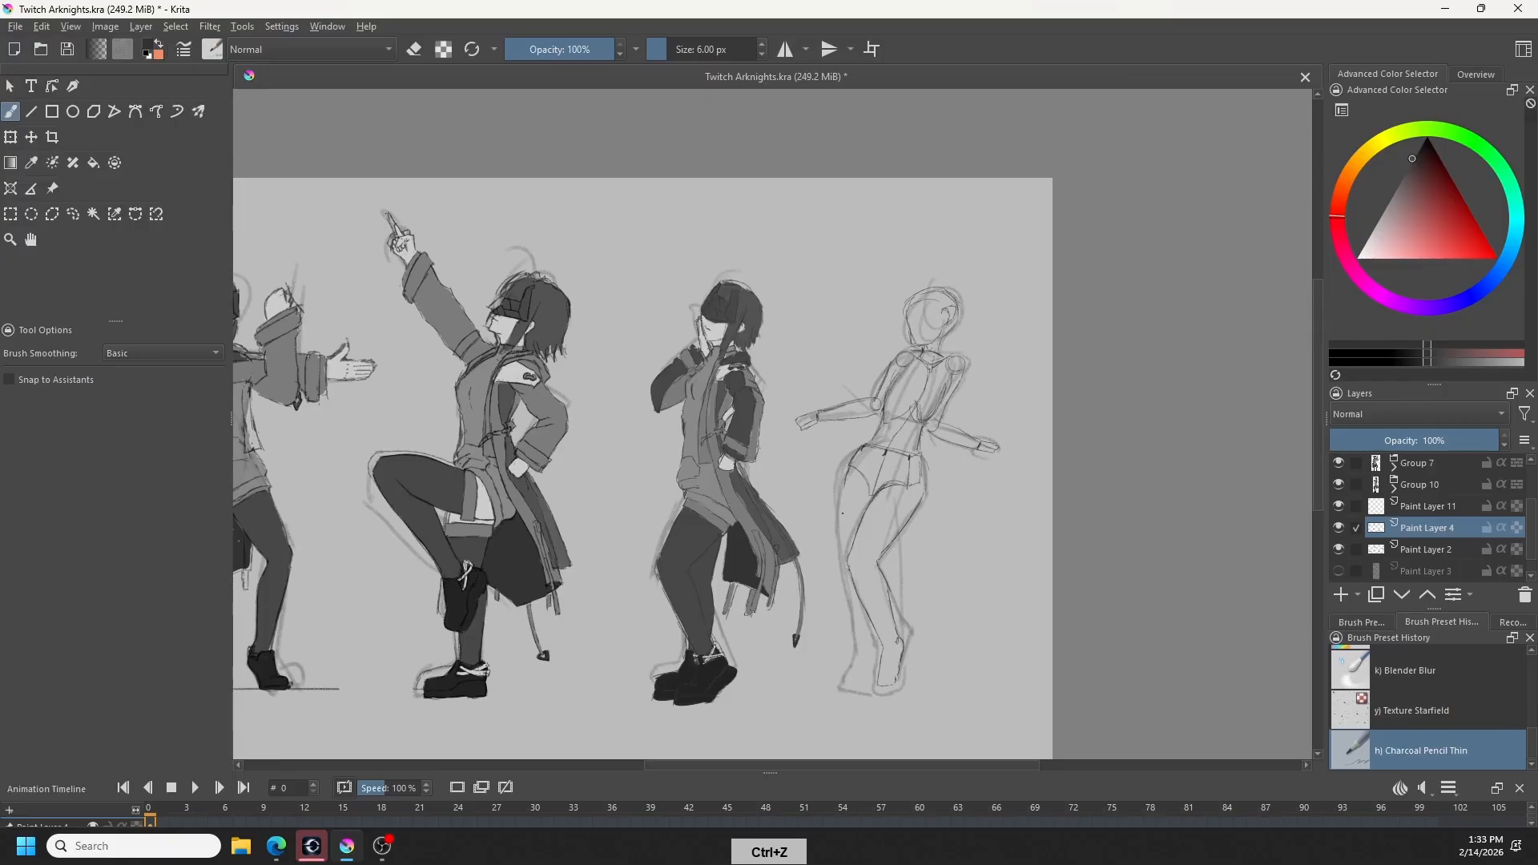
{"action": "key", "text": "ctrl+z"}
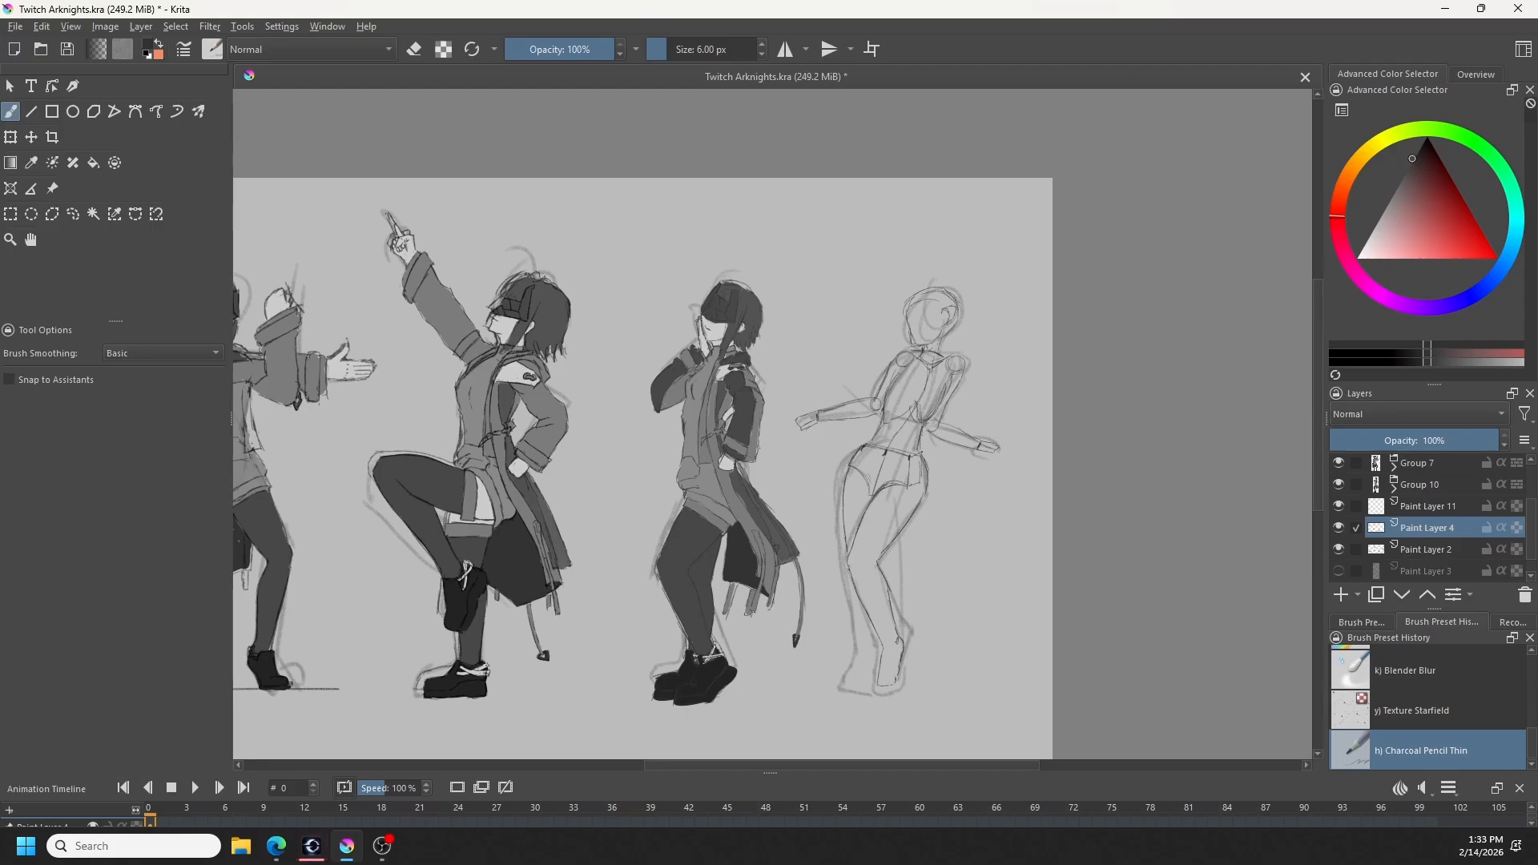
{"action": "key", "text": "ctrl+z"}
{"action": "key", "text": "ctrl+z"}
{"action": "left_click_drag", "start_coordinate": [852, 629], "coordinate": [855, 653]}
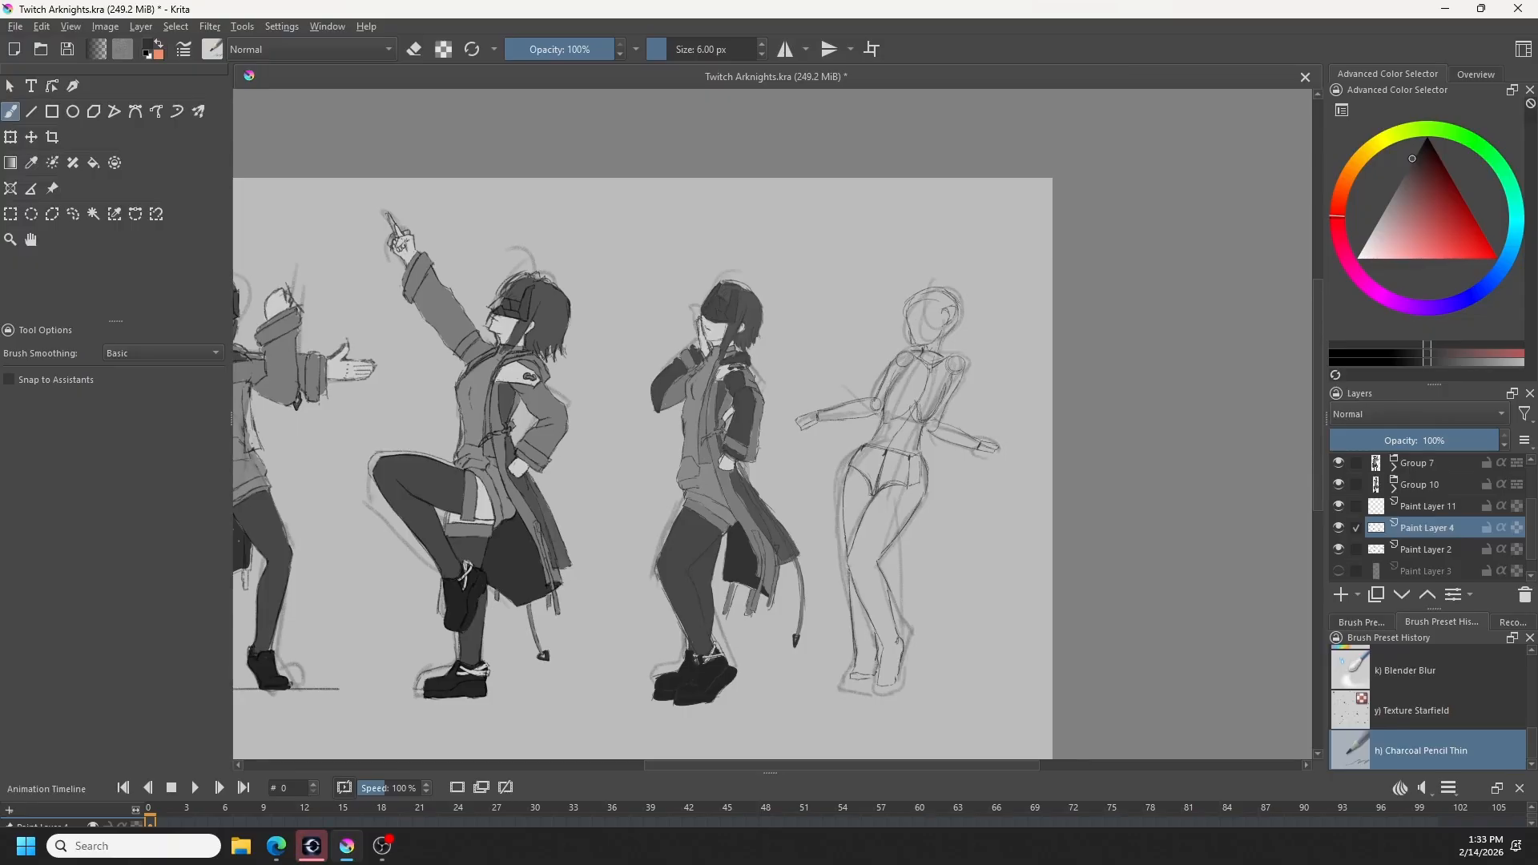
{"action": "key", "text": "ctrl+z"}
{"action": "key", "text": "e"}
- Erase and redraw the ankle and sole lines of the rightmost figure's left-hand foot on the canvas
{"action": "key", "text": "e"}
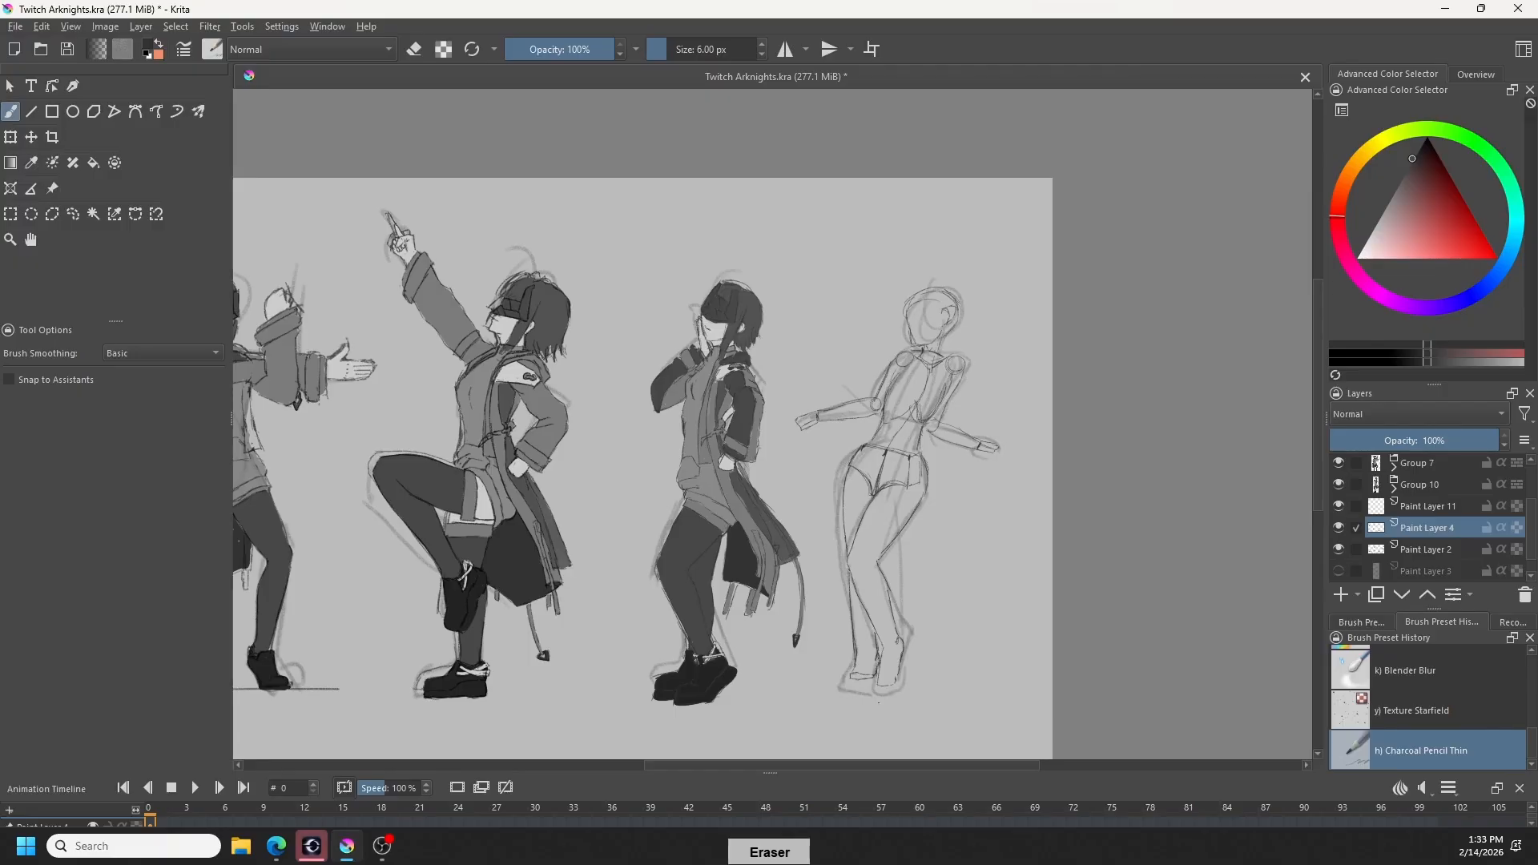
{"action": "key", "text": "e"}
{"action": "left_click_drag", "start_coordinate": [855, 668], "coordinate": [865, 681]}
{"action": "key", "text": "e"}
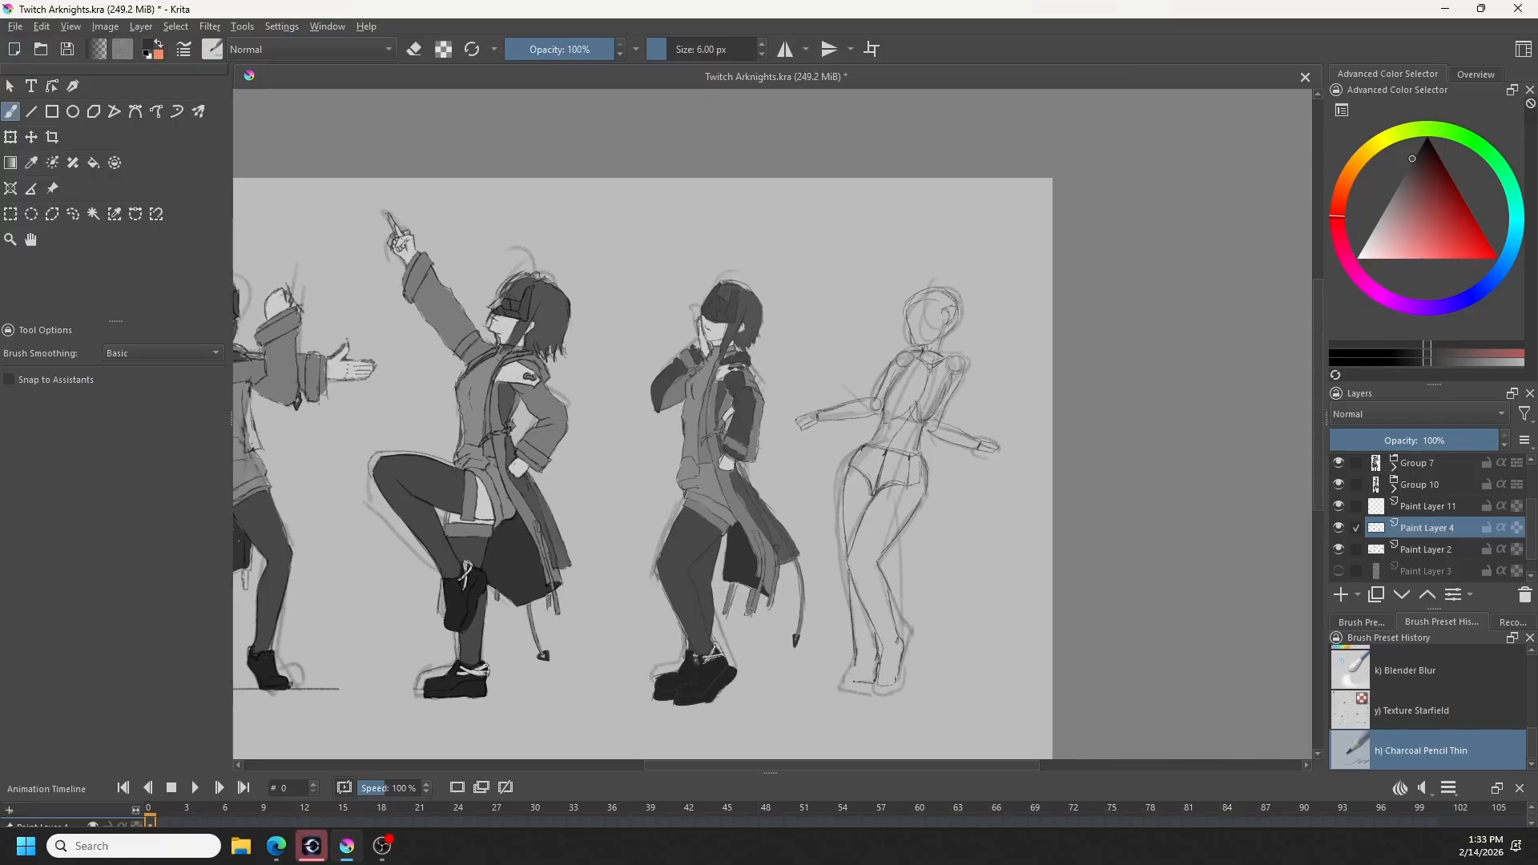
{"action": "key", "text": "ctrl+z"}
{"action": "key", "text": "ctrl+z"}
{"action": "key", "text": "ctrl+z"}
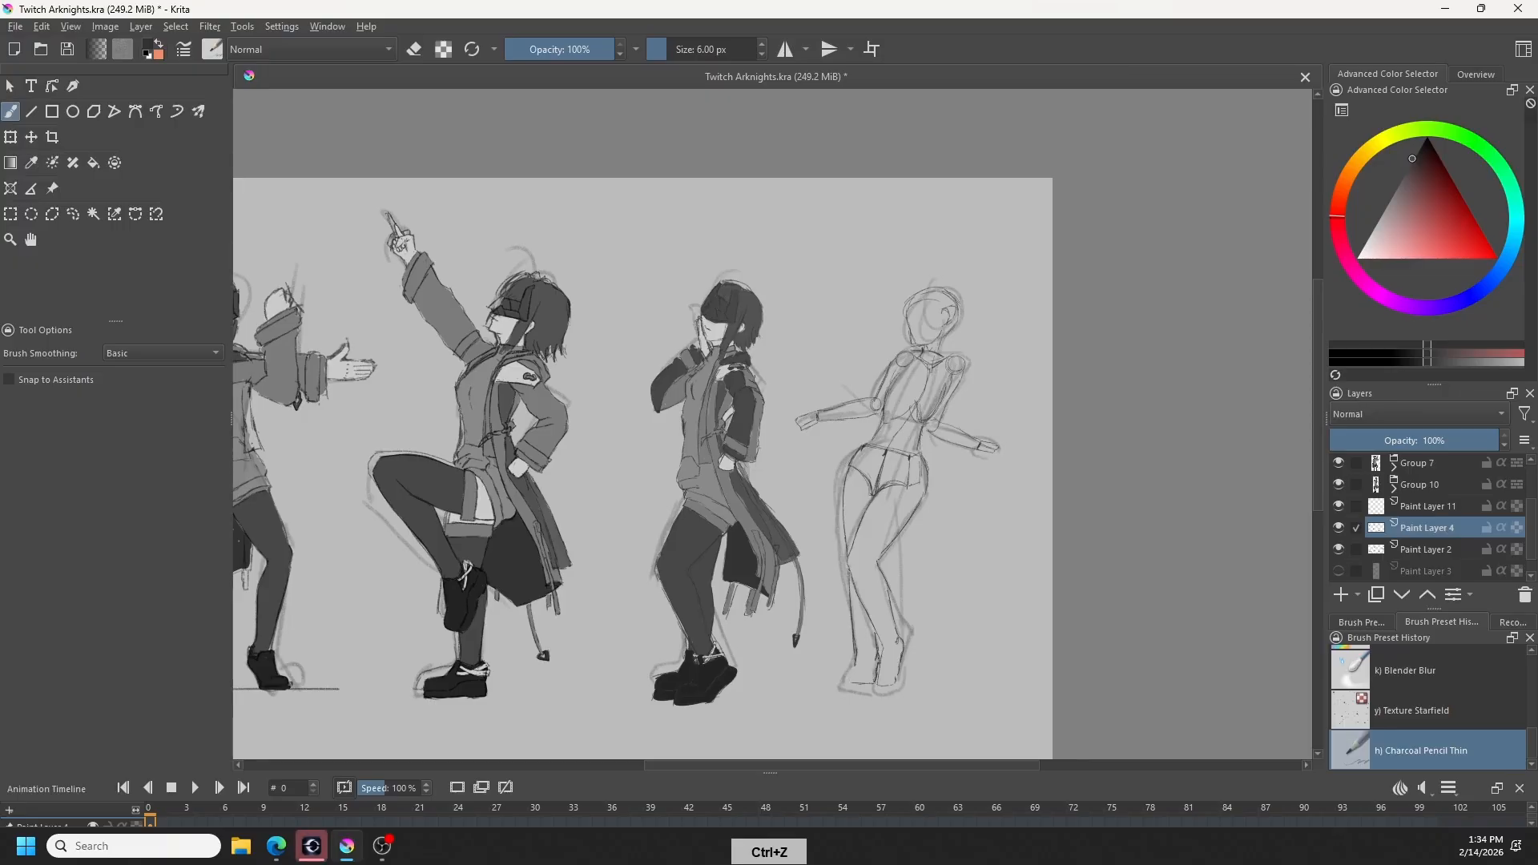
{"action": "key", "text": "ctrl+z"}
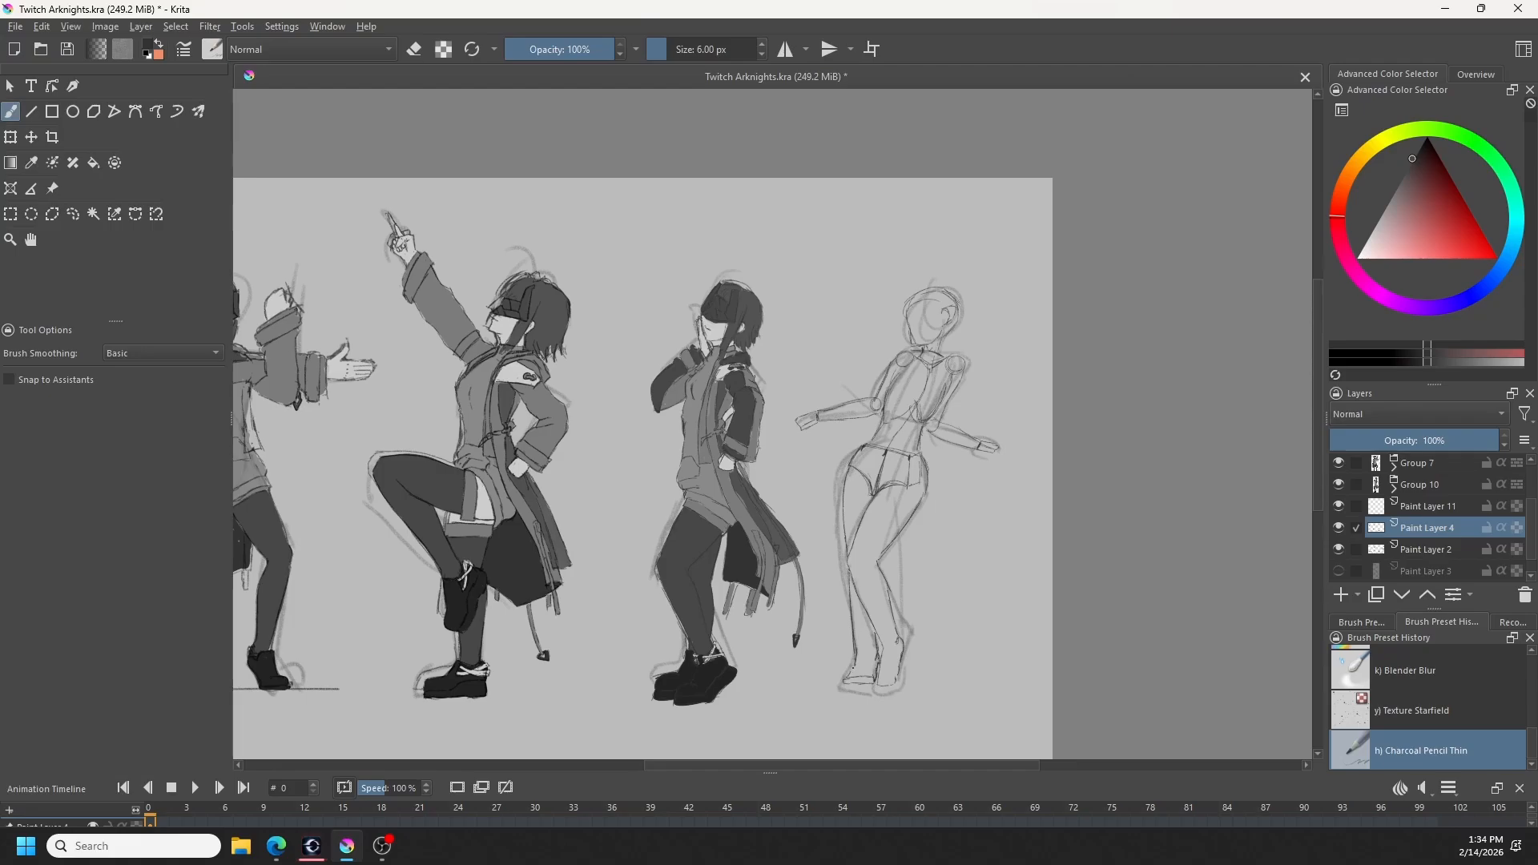
{"action": "key", "text": "ctrl+z"}
- Hide Paint Layer 2 so the rough gesture sketch no longer shows under the construction lines
{"action": "key", "text": "e"}
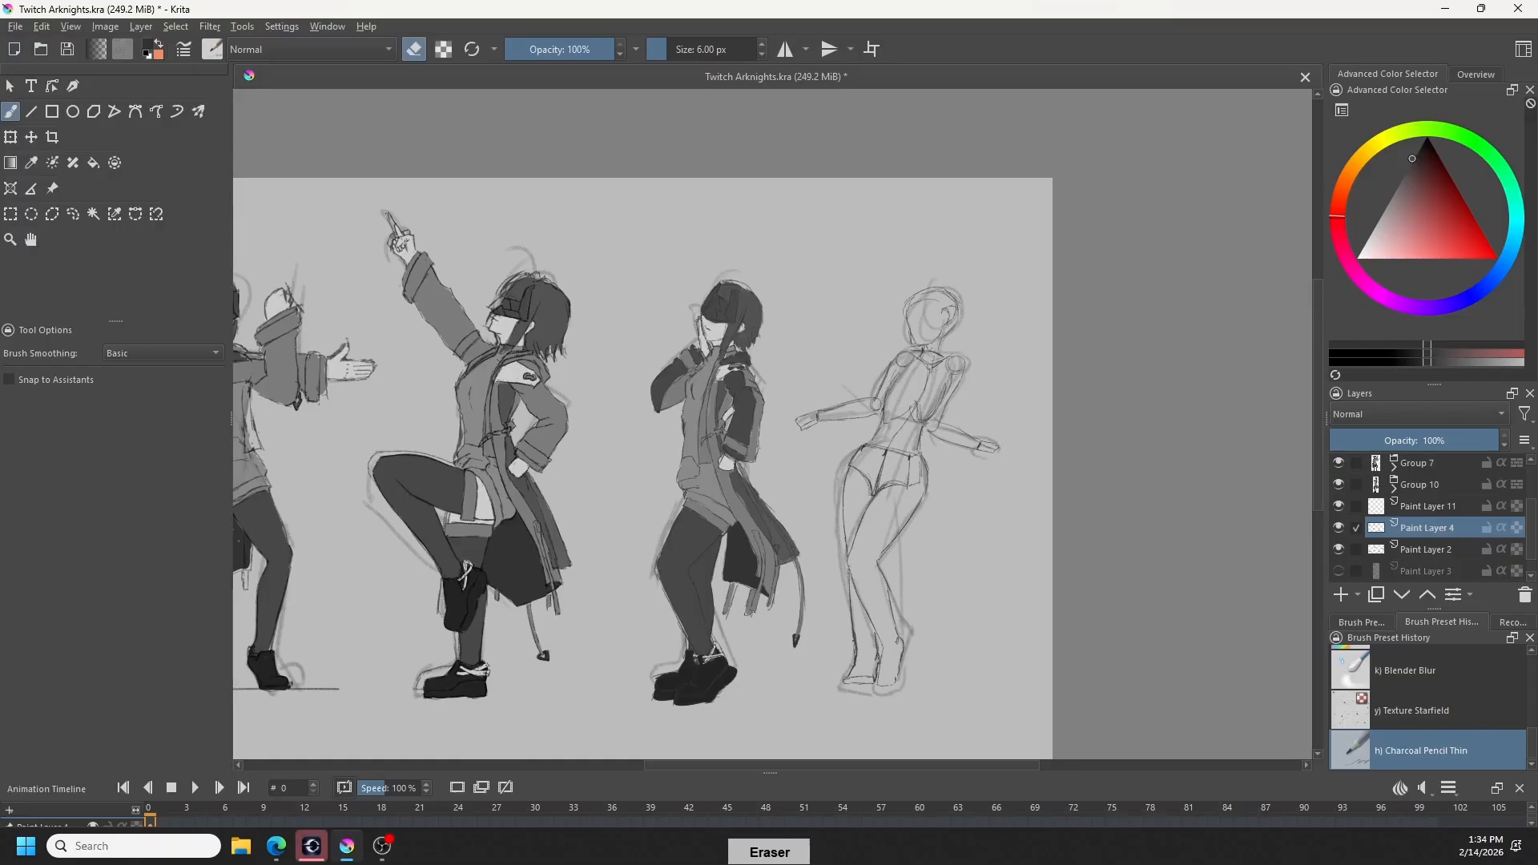
{"action": "key", "text": "e"}
{"action": "left_click", "coordinate": [1339, 549]}
{"action": "left_click", "coordinate": [1339, 549]}
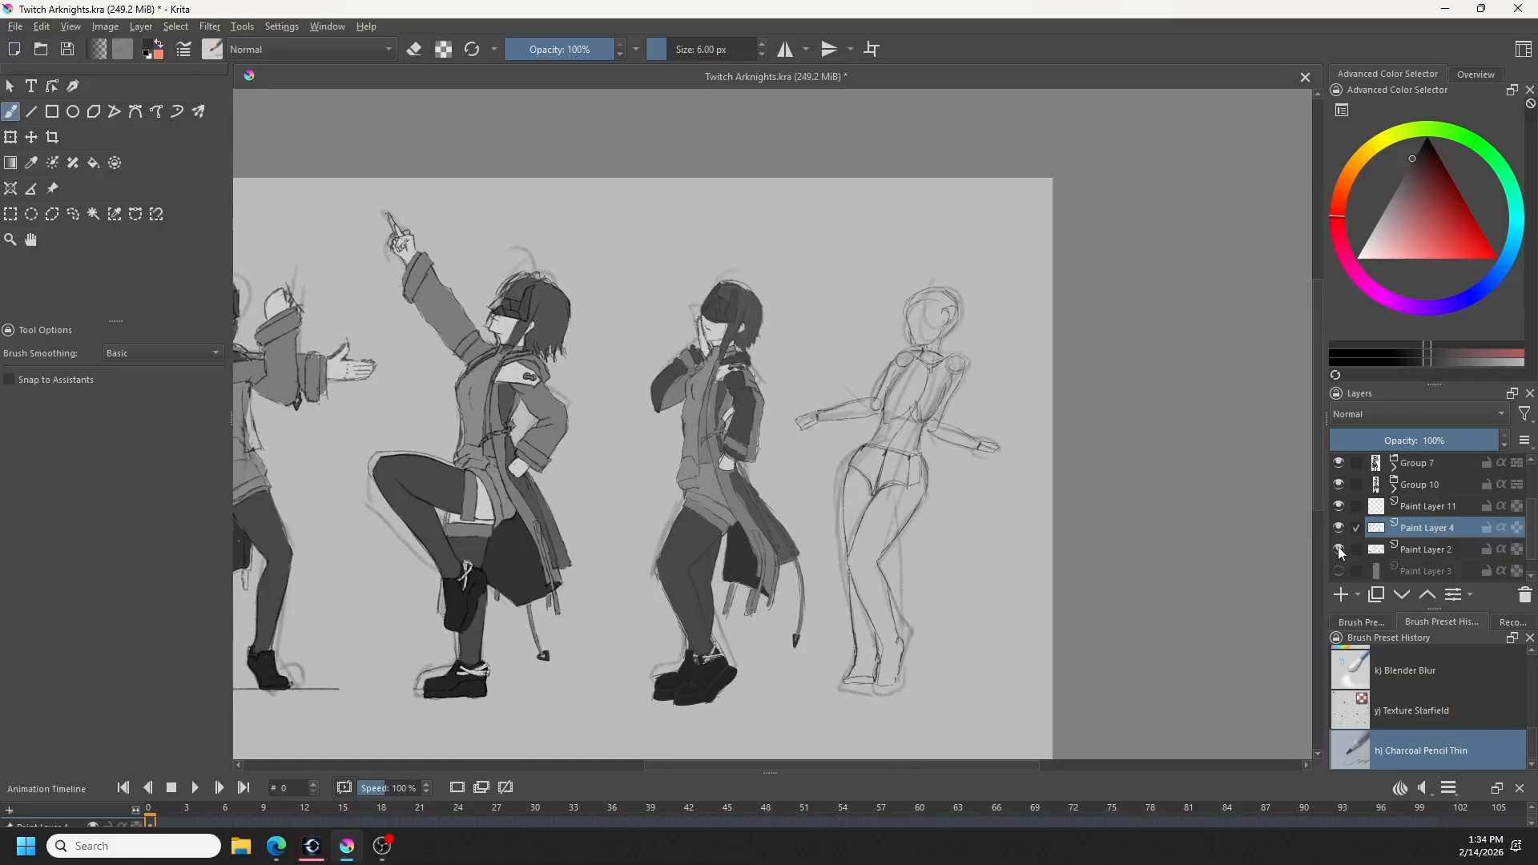
{"action": "left_click", "coordinate": [1339, 550]}
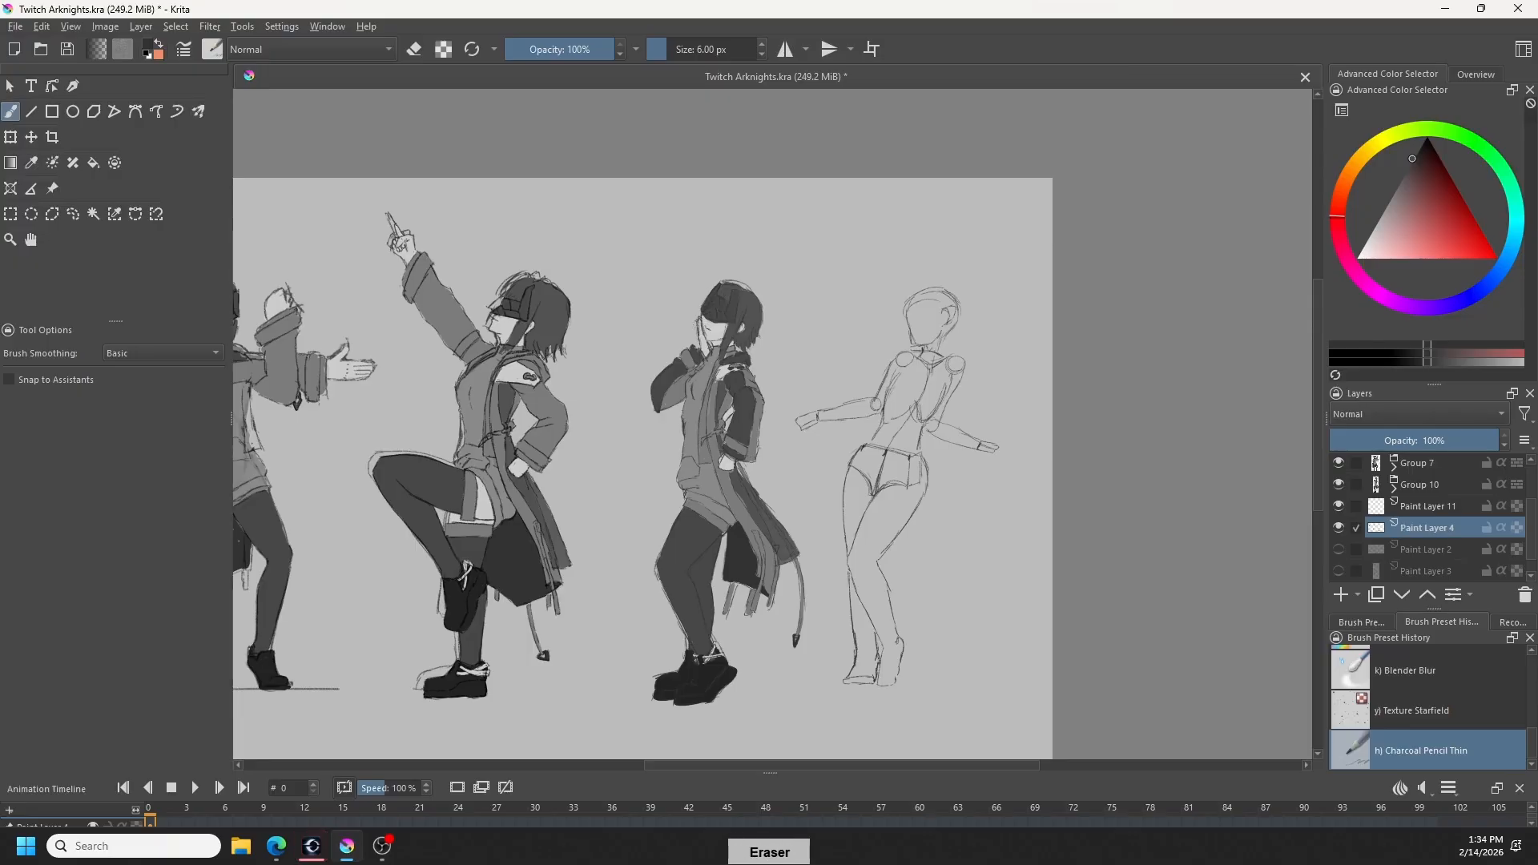
- Clean up the rightmost figure's head lines with the Eraser circle brush, and return to the Charcoal Pencil Thin brush
{"action": "right_click", "coordinate": [979, 329]}
{"action": "left_click", "coordinate": [834, 379]}
{"action": "right_click", "coordinate": [988, 370]}
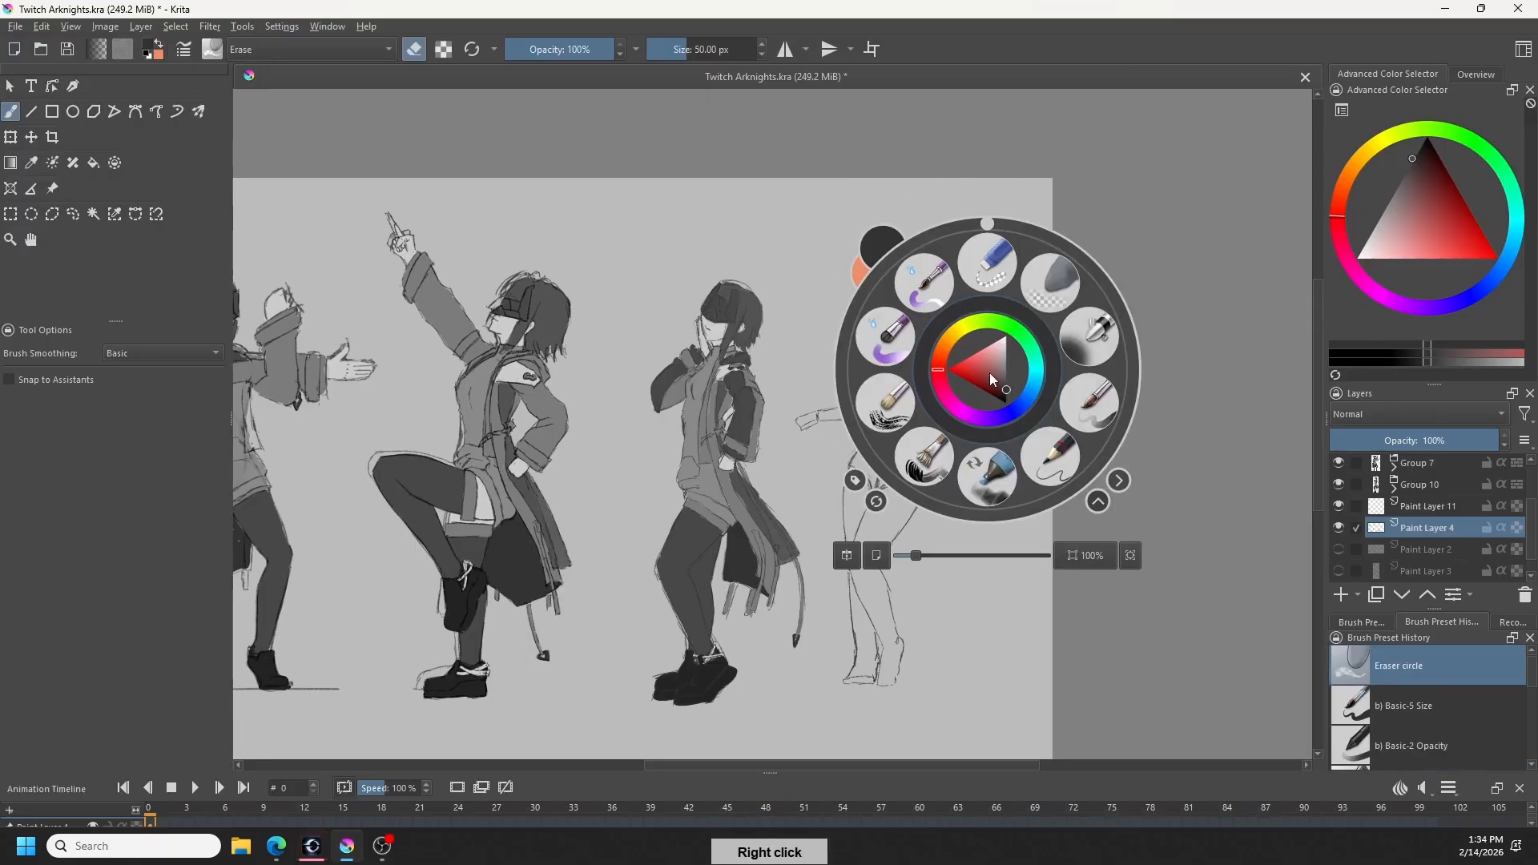
{"action": "left_click", "coordinate": [814, 347]}
{"action": "key", "text": "slash"}
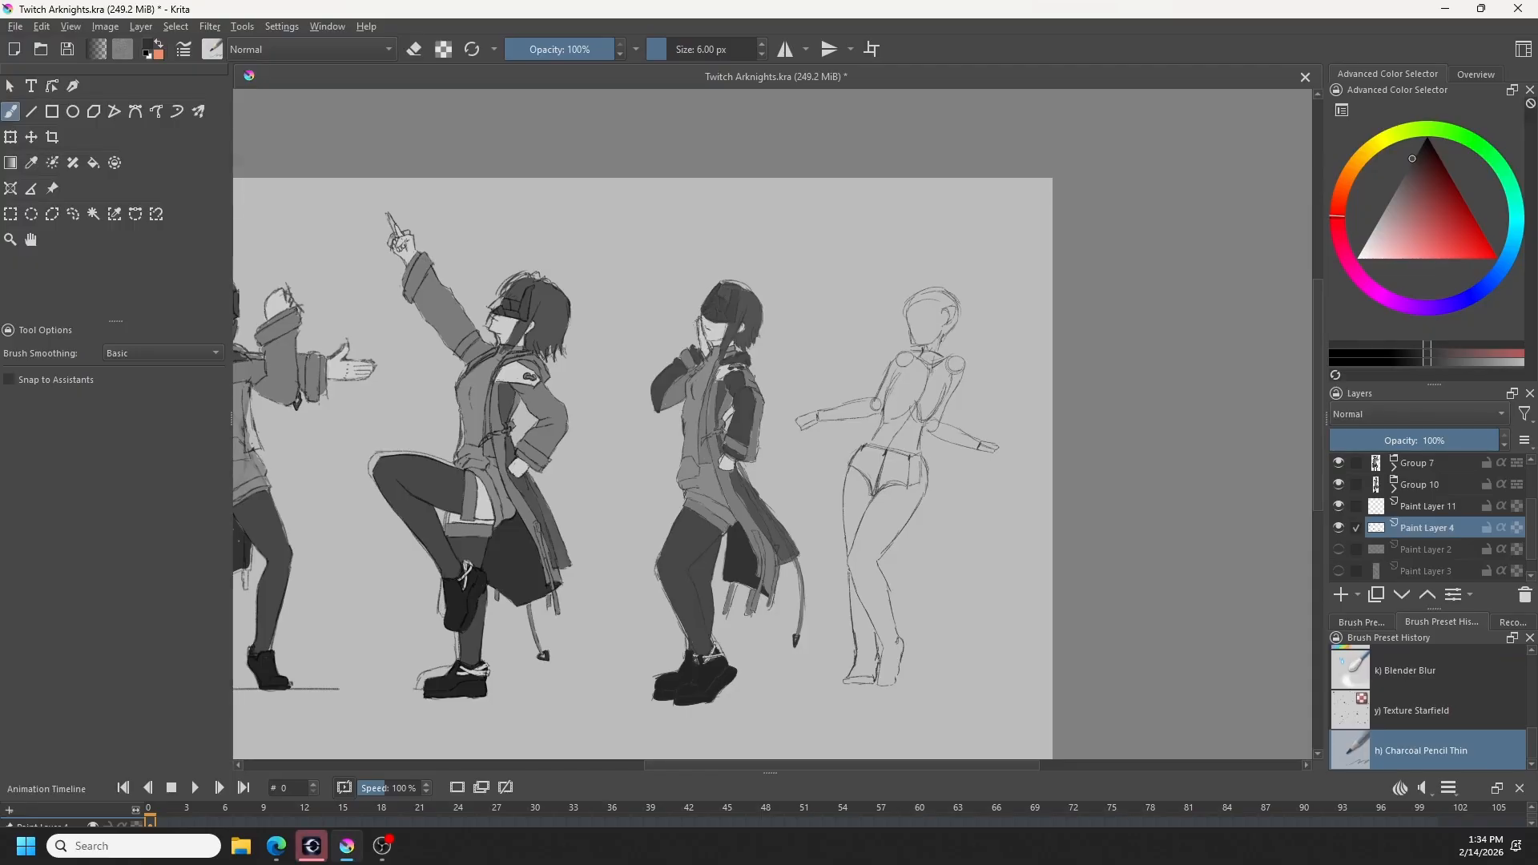
{"action": "key", "text": "slash"}
{"action": "left_click_drag", "start_coordinate": [957, 301], "coordinate": [949, 322]}
{"action": "key", "text": "slash"}
- Try to adjust the neck and collar strokes on Paint Layer 11 with a Liquify transform in Build Up mode
{"action": "right_click", "coordinate": [1423, 506]}
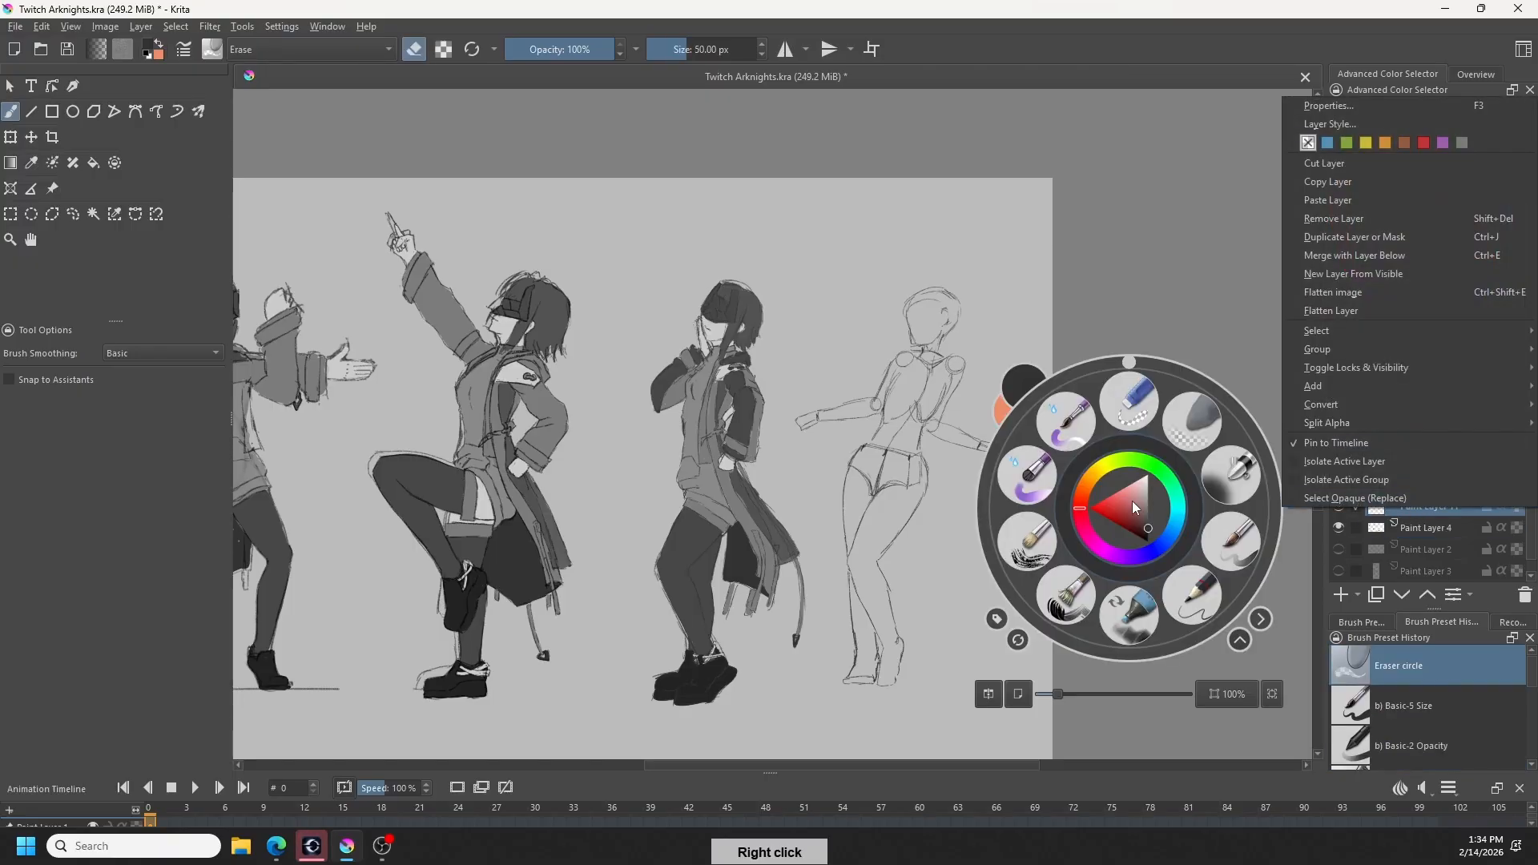
{"action": "key", "text": "ctrl+z"}
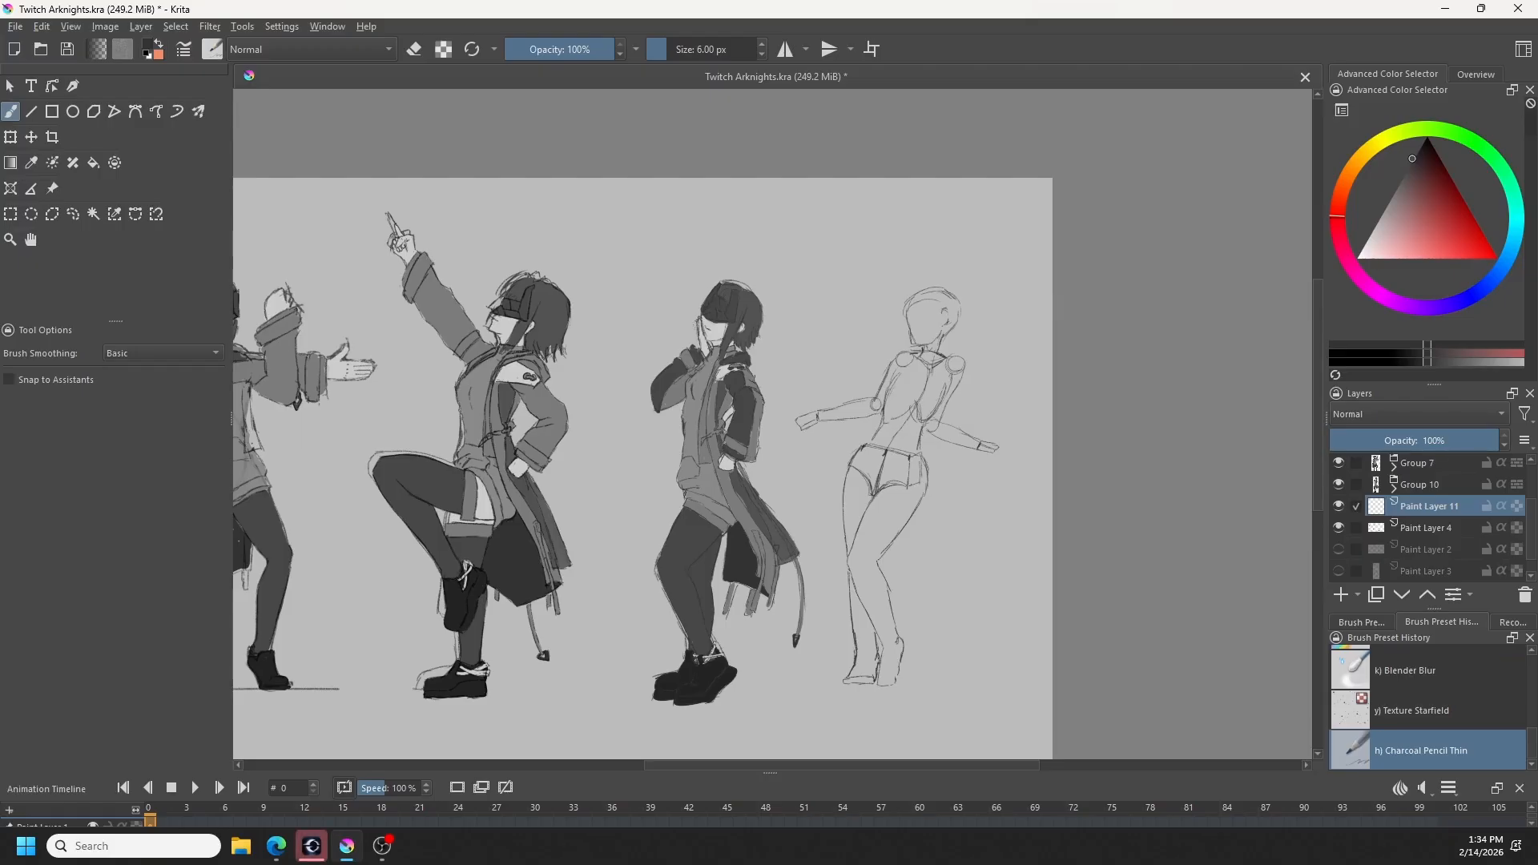
{"action": "left_click", "coordinate": [11, 137]}
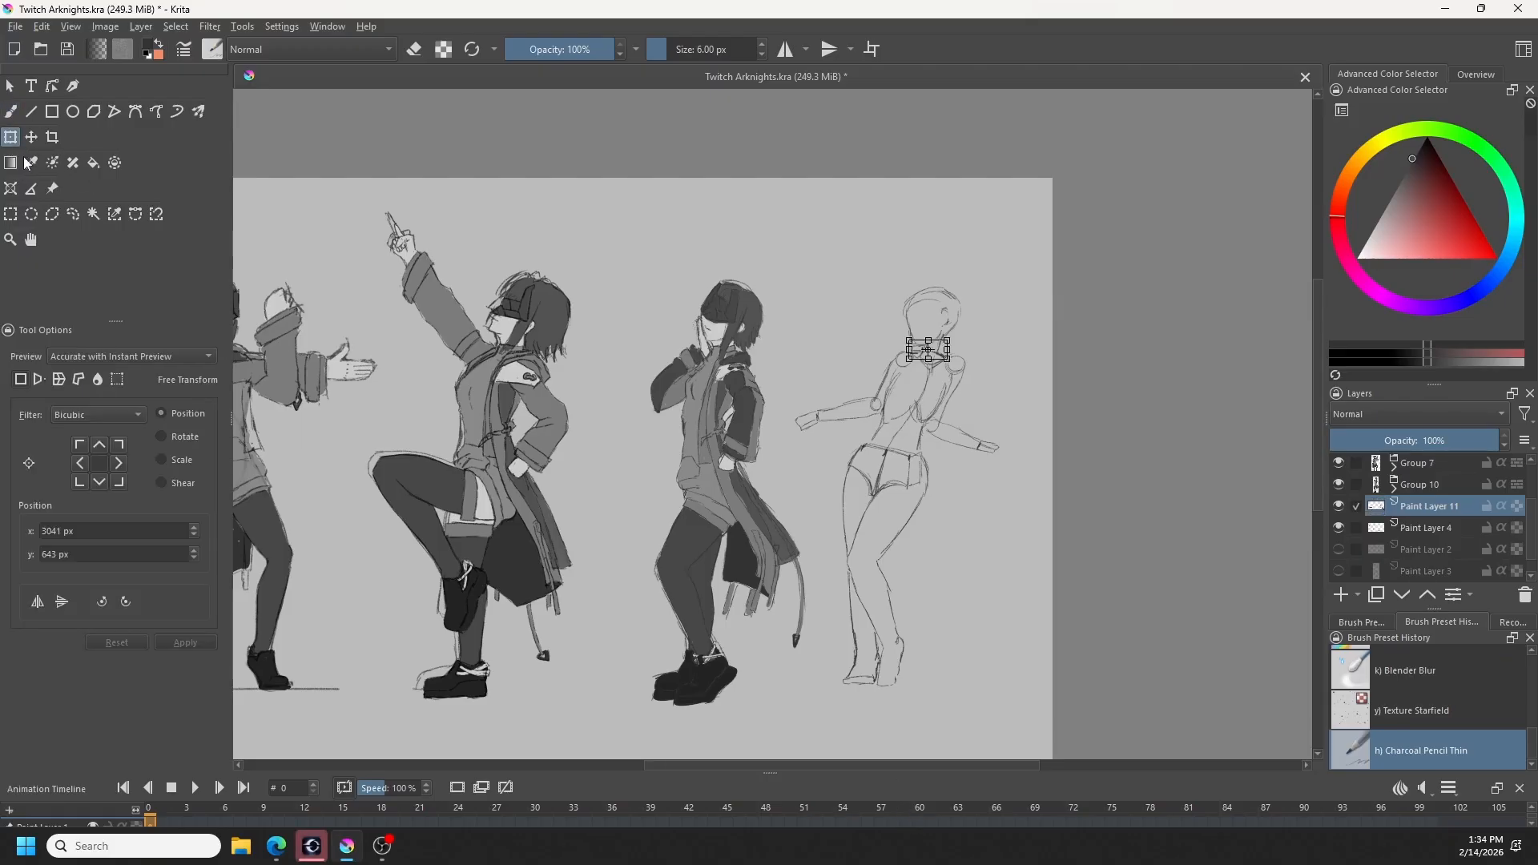
{"action": "left_click", "coordinate": [98, 379]}
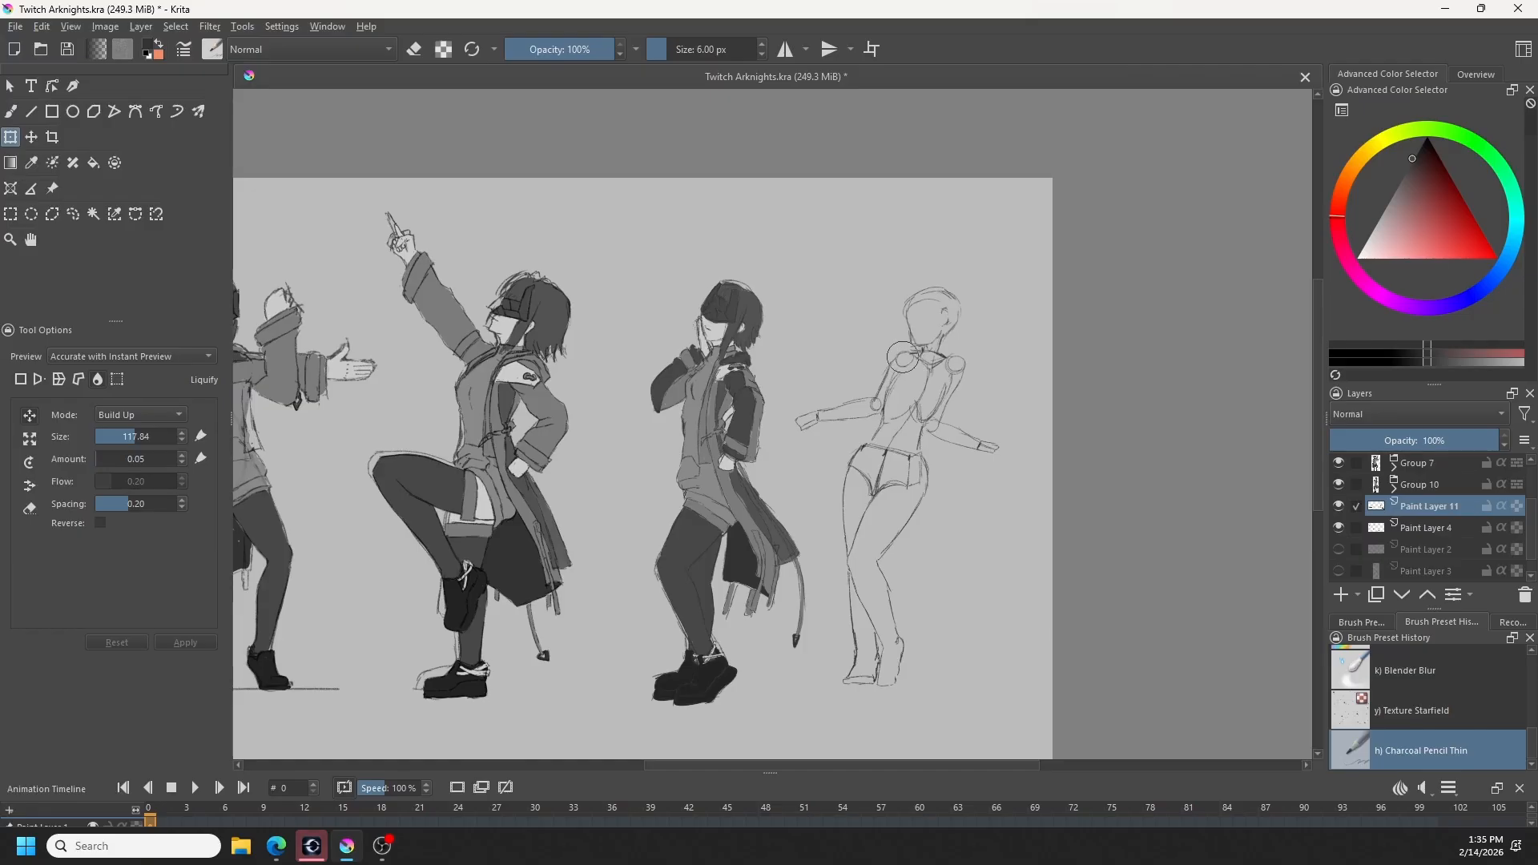
{"action": "left_click_drag", "start_coordinate": [901, 357], "coordinate": [909, 352]}
{"action": "key", "text": "ctrl+z"}
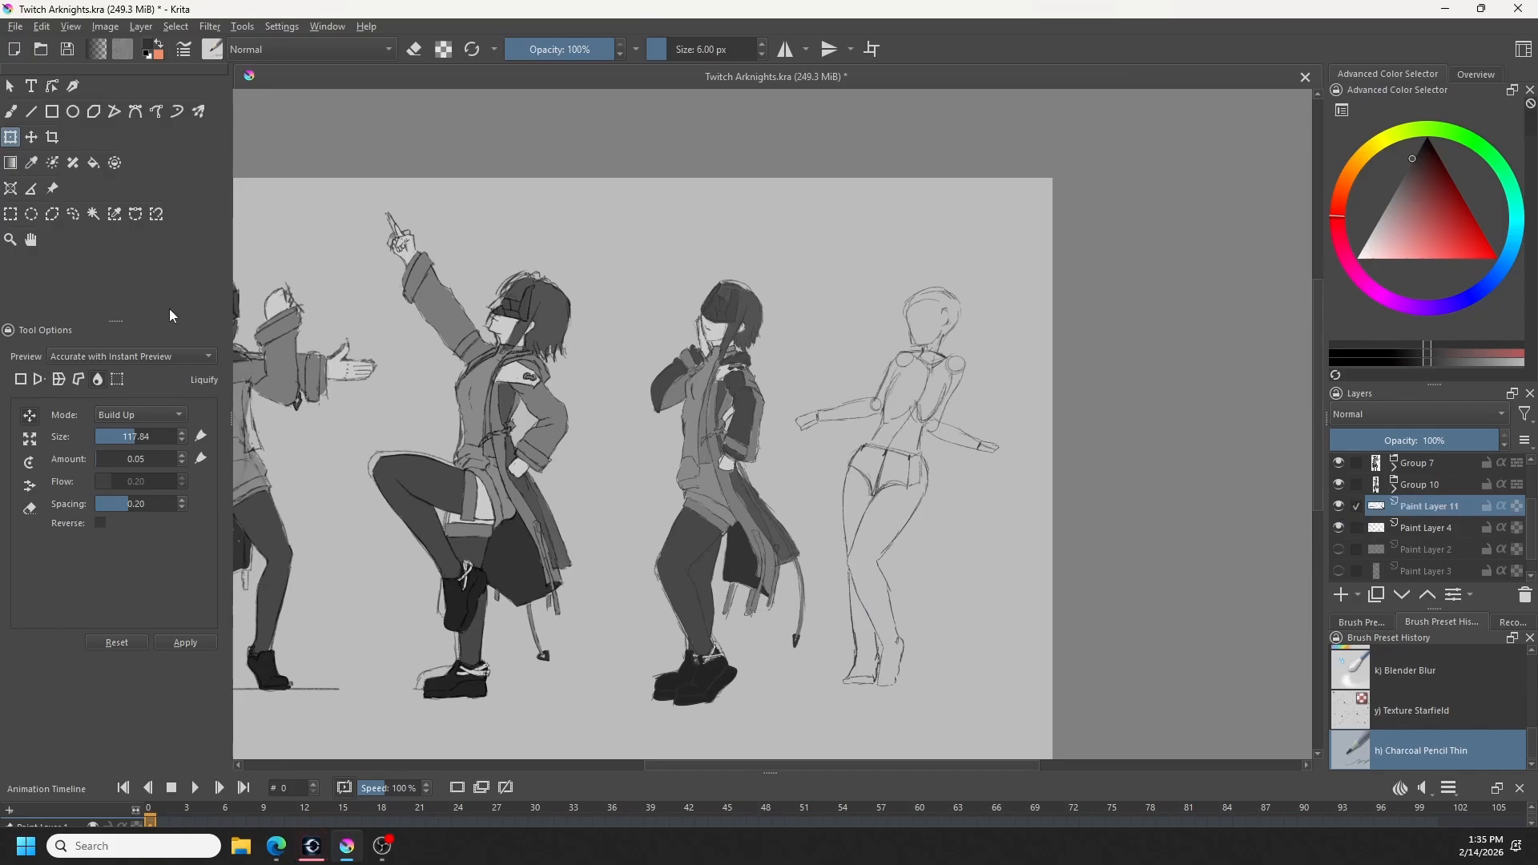
{"action": "left_click", "coordinate": [73, 214]}
{"action": "left_click_drag", "start_coordinate": [1002, 370], "coordinate": [987, 439]}
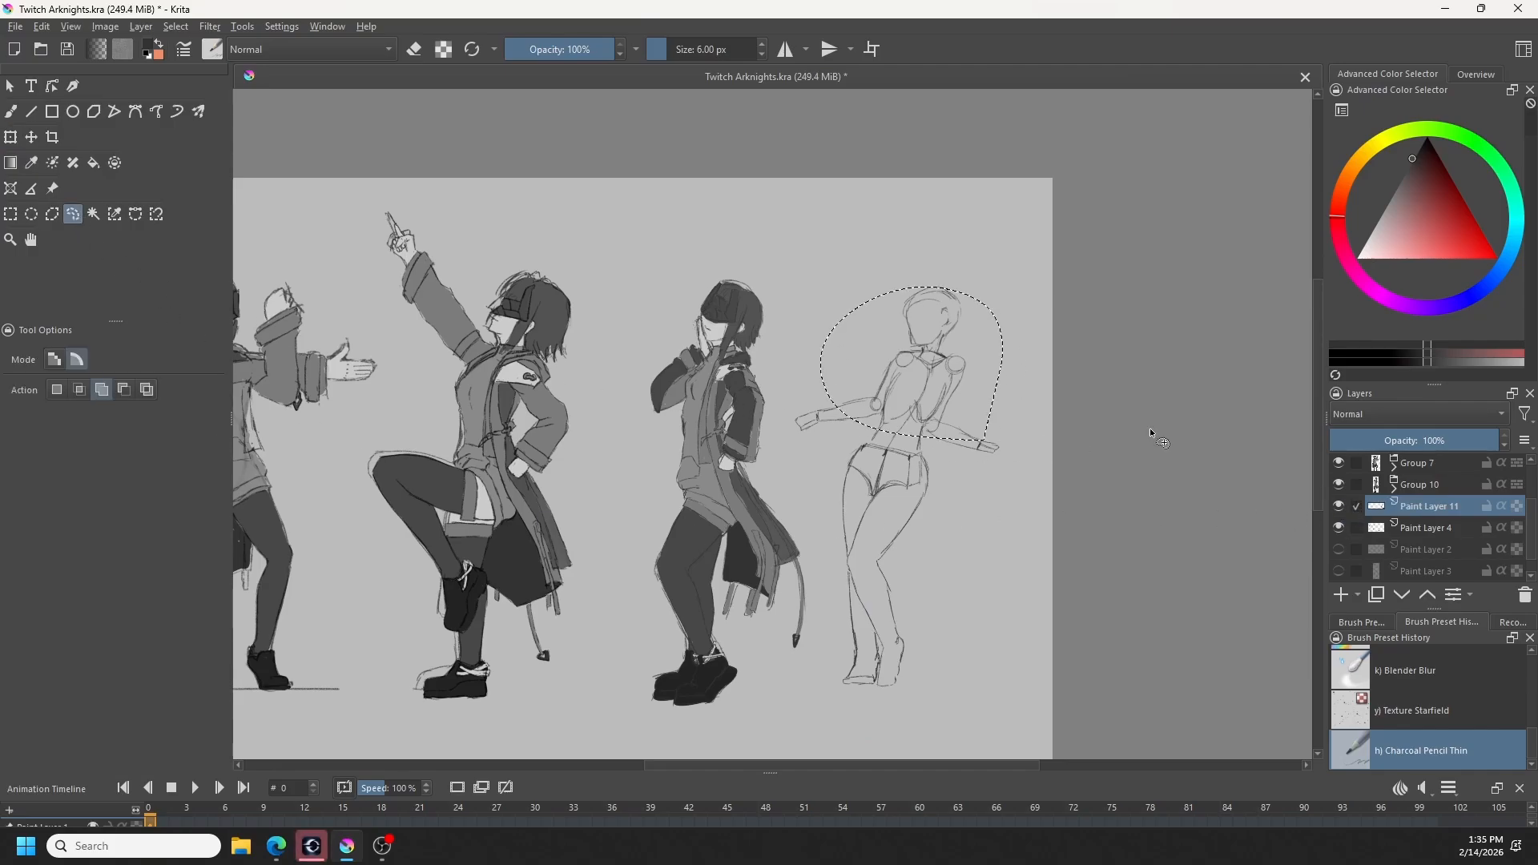
{"action": "key", "text": "ctrl+shift+a"}
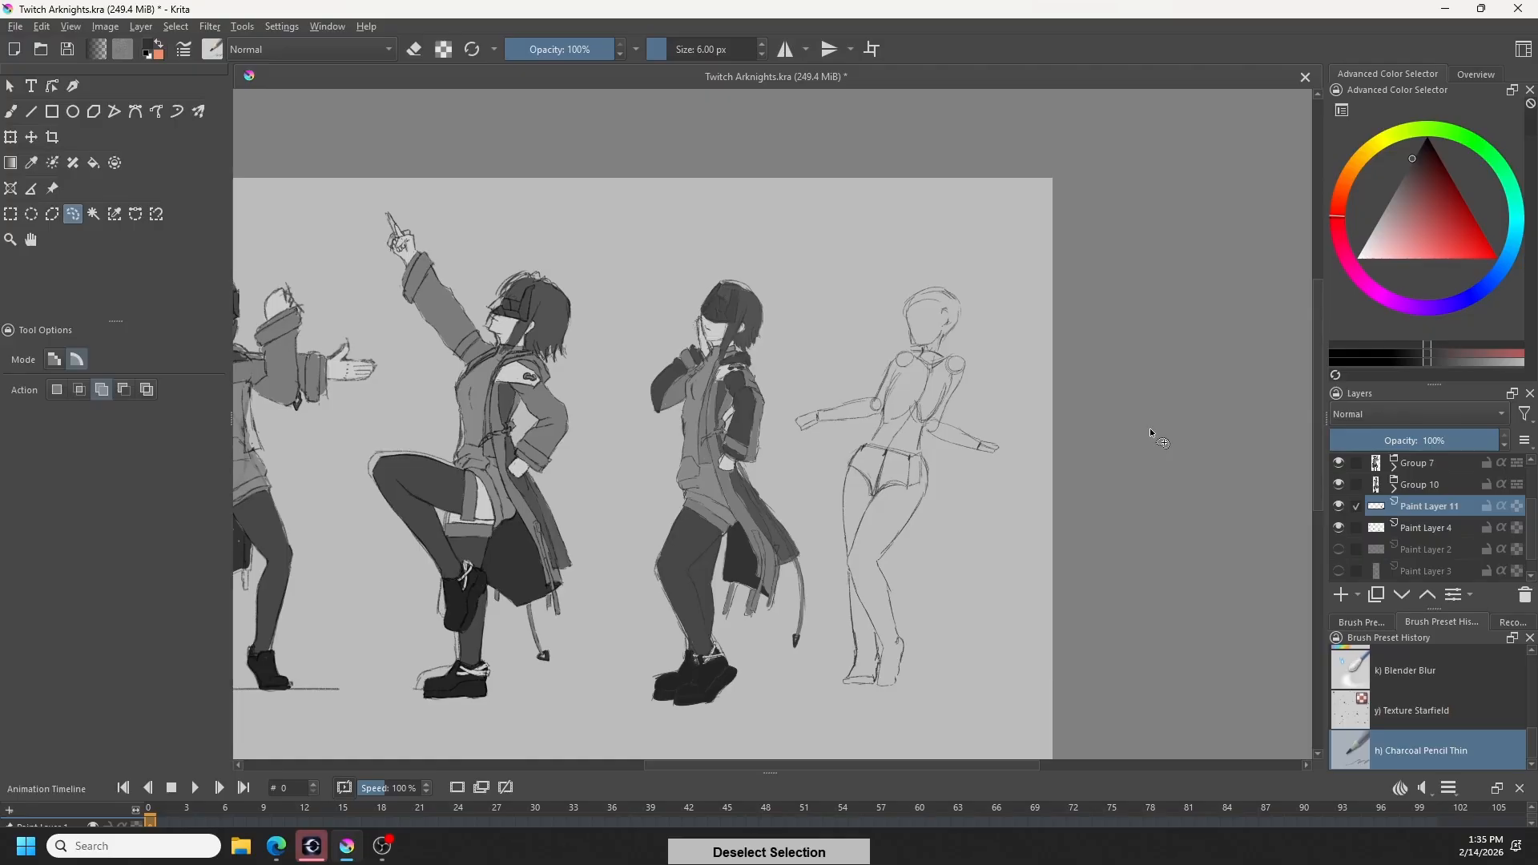
- Reshape the rightmost figure's shoulders and chest on Paint Layer 4 with the Liquify transform at brush size 66.68, and return to the brush
{"action": "left_click", "coordinate": [10, 137]}
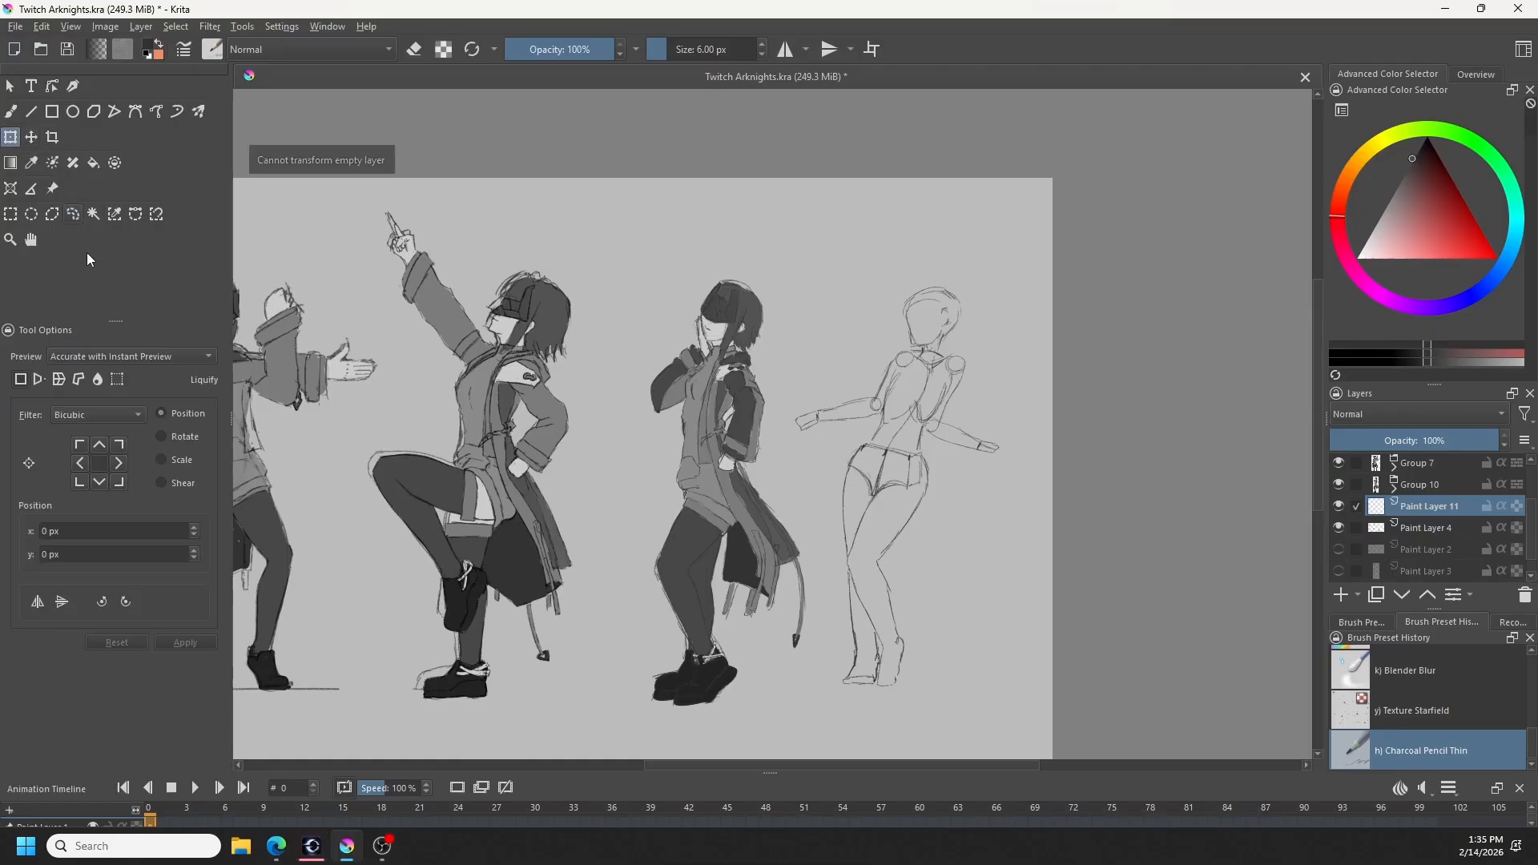
{"action": "left_click", "coordinate": [1430, 527]}
{"action": "mouse_move", "coordinate": [911, 365]}
{"action": "left_mouse_down"}
{"action": "mouse_move", "coordinate": [889, 365]}
{"action": "mouse_move", "coordinate": [892, 349]}
{"action": "mouse_move", "coordinate": [903, 364]}
{"action": "mouse_move", "coordinate": [966, 366]}
{"action": "mouse_move", "coordinate": [914, 357]}
{"action": "mouse_move", "coordinate": [946, 365]}
{"action": "mouse_move", "coordinate": [915, 358]}
{"action": "mouse_move", "coordinate": [895, 380]}
{"action": "mouse_move", "coordinate": [941, 401]}
{"action": "mouse_move", "coordinate": [932, 423]}
{"action": "mouse_move", "coordinate": [944, 389]}
{"action": "left_mouse_up"}
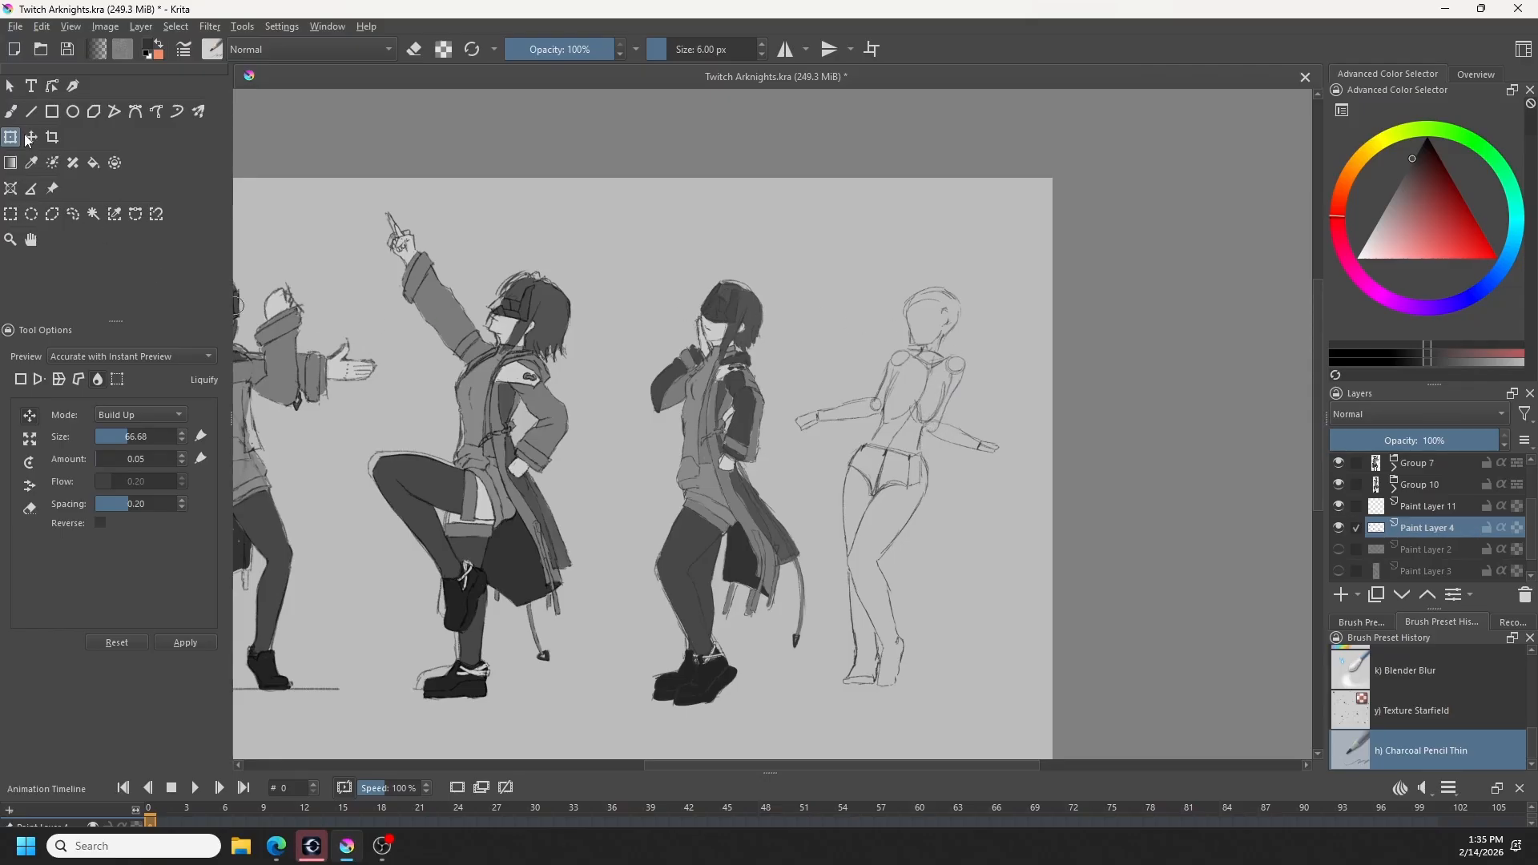
{"action": "key", "text": "b"}
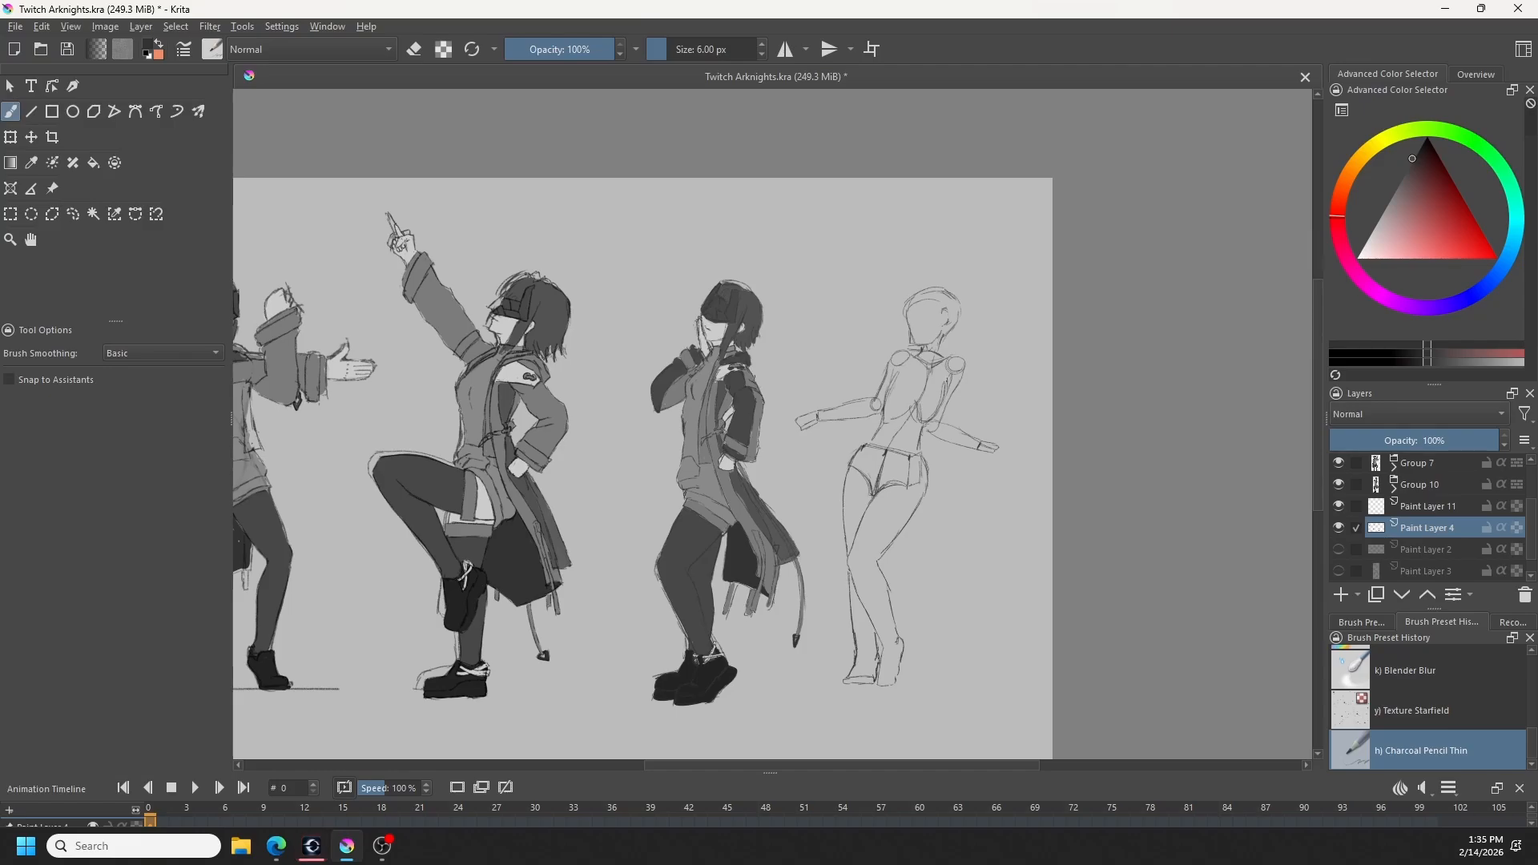
- Touch up the rightmost figure's torso and arm lines, switching between pencil and eraser and undoing the last unwanted change
{"action": "key", "text": "e"}
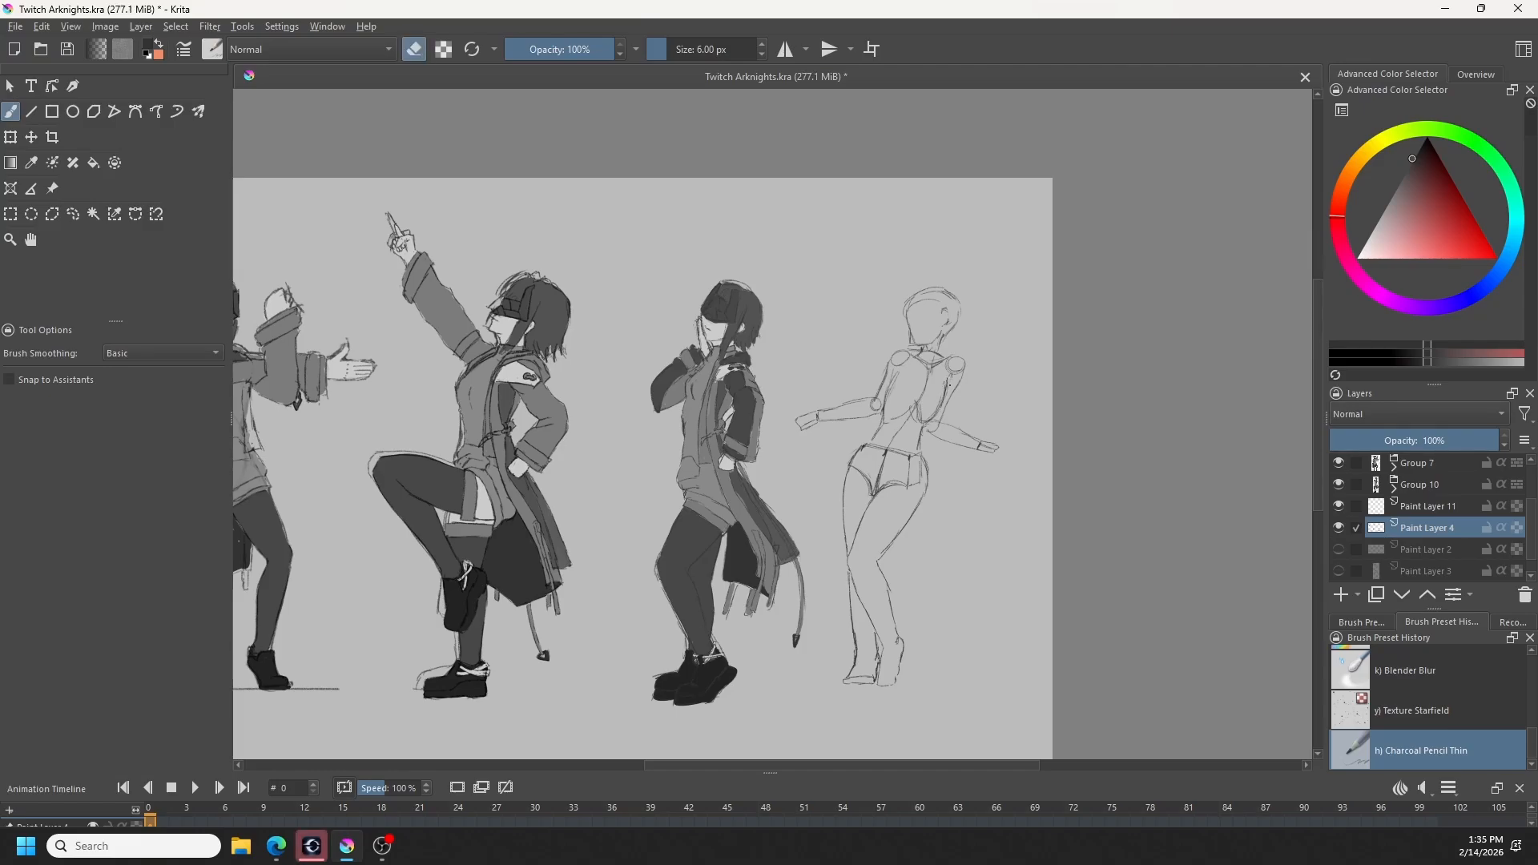
{"action": "key", "text": "e"}
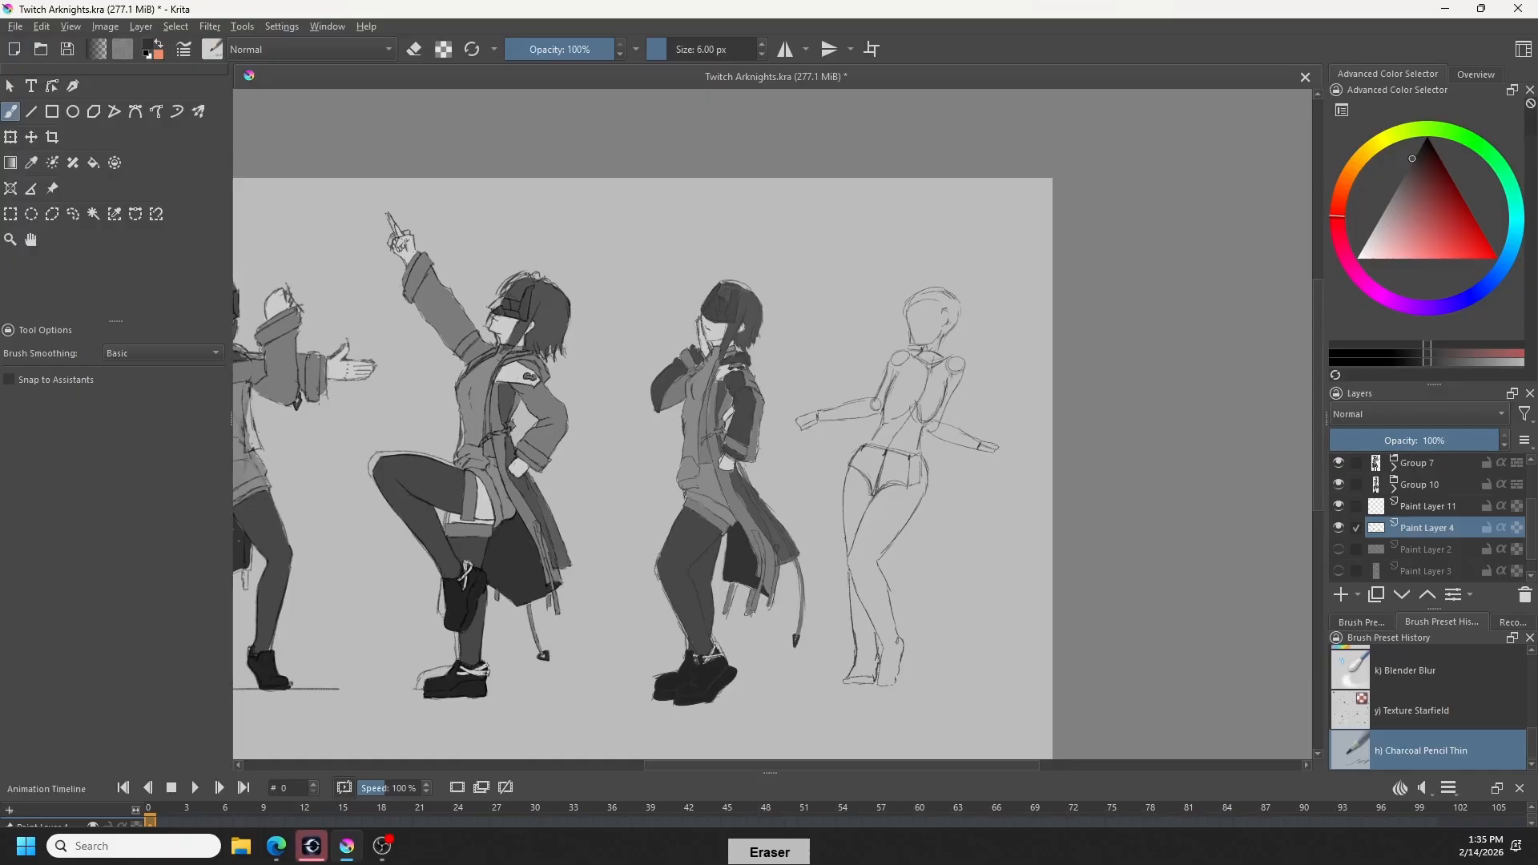
{"action": "left_click", "coordinate": [895, 583]}
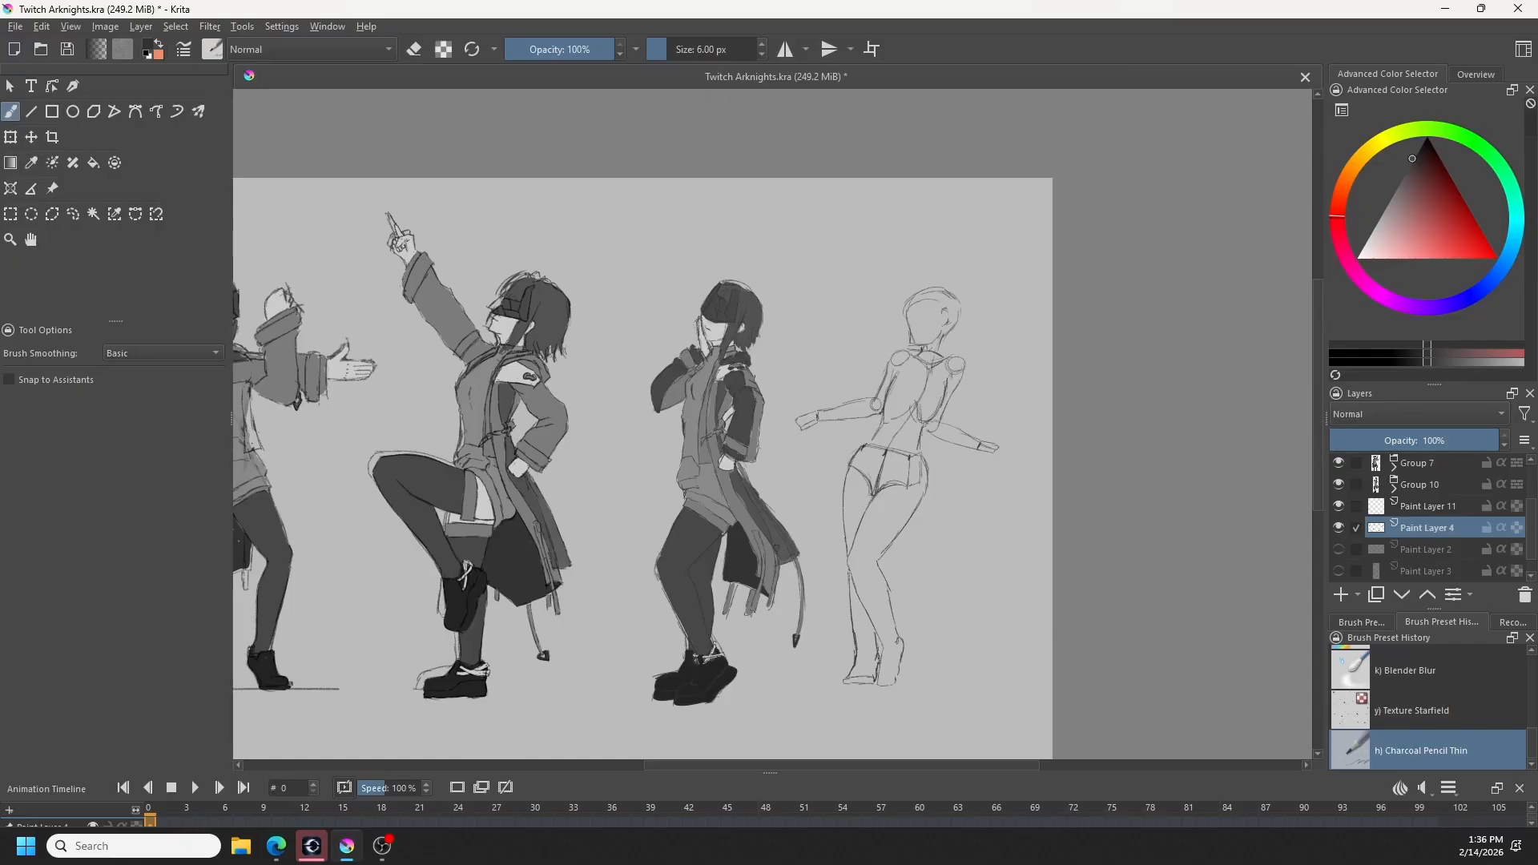
{"action": "key", "text": "e"}
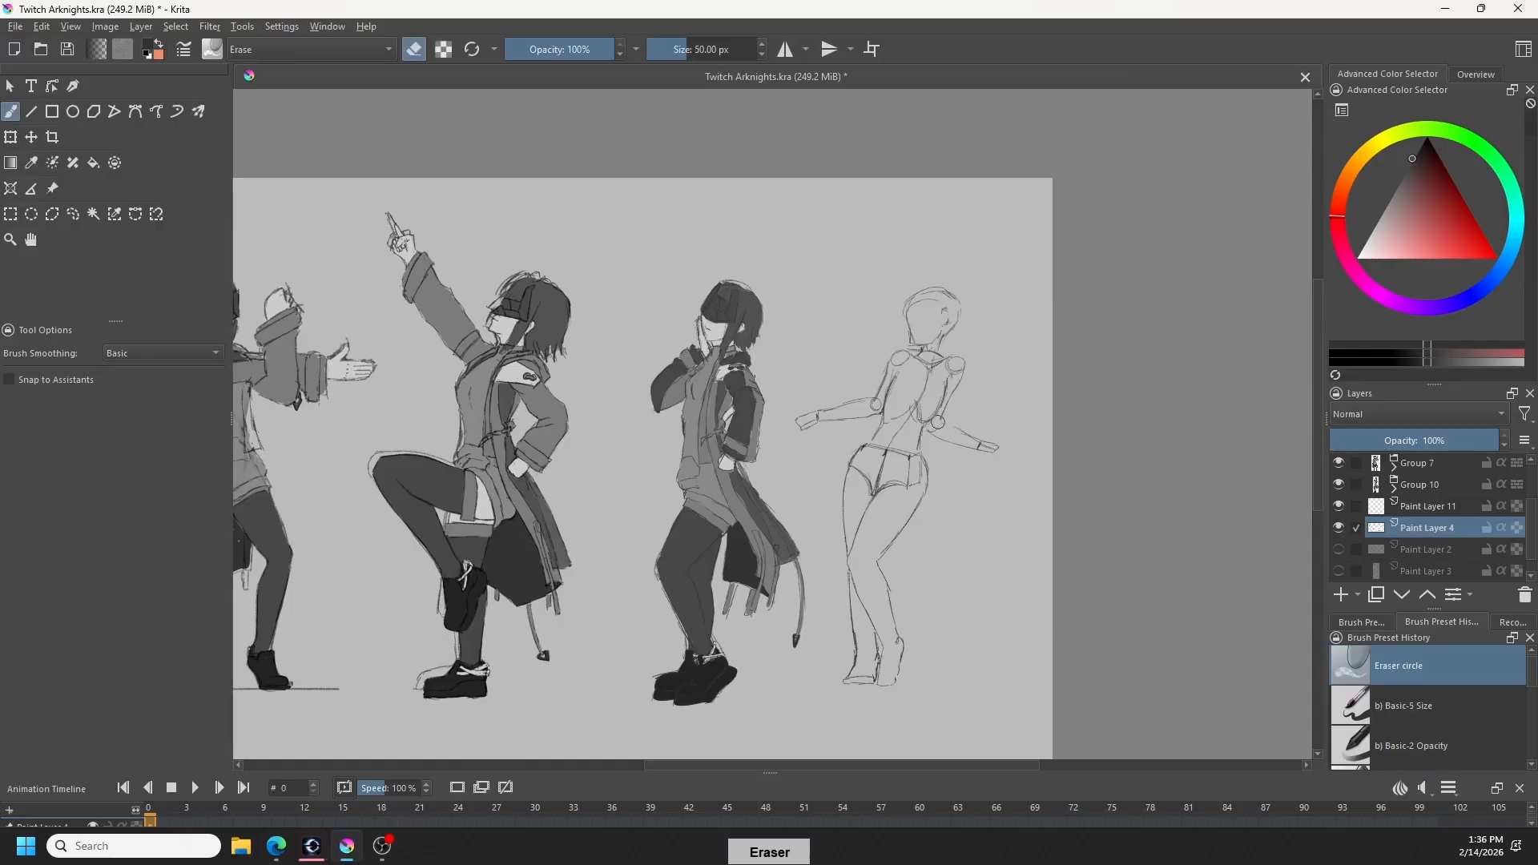
{"action": "key", "text": "ctrl+z"}
- Select the rightmost figure's right-hand forearm with a freehand selection, shift it slightly upward with a transform, and deselect it
{"action": "left_click", "coordinate": [77, 214]}
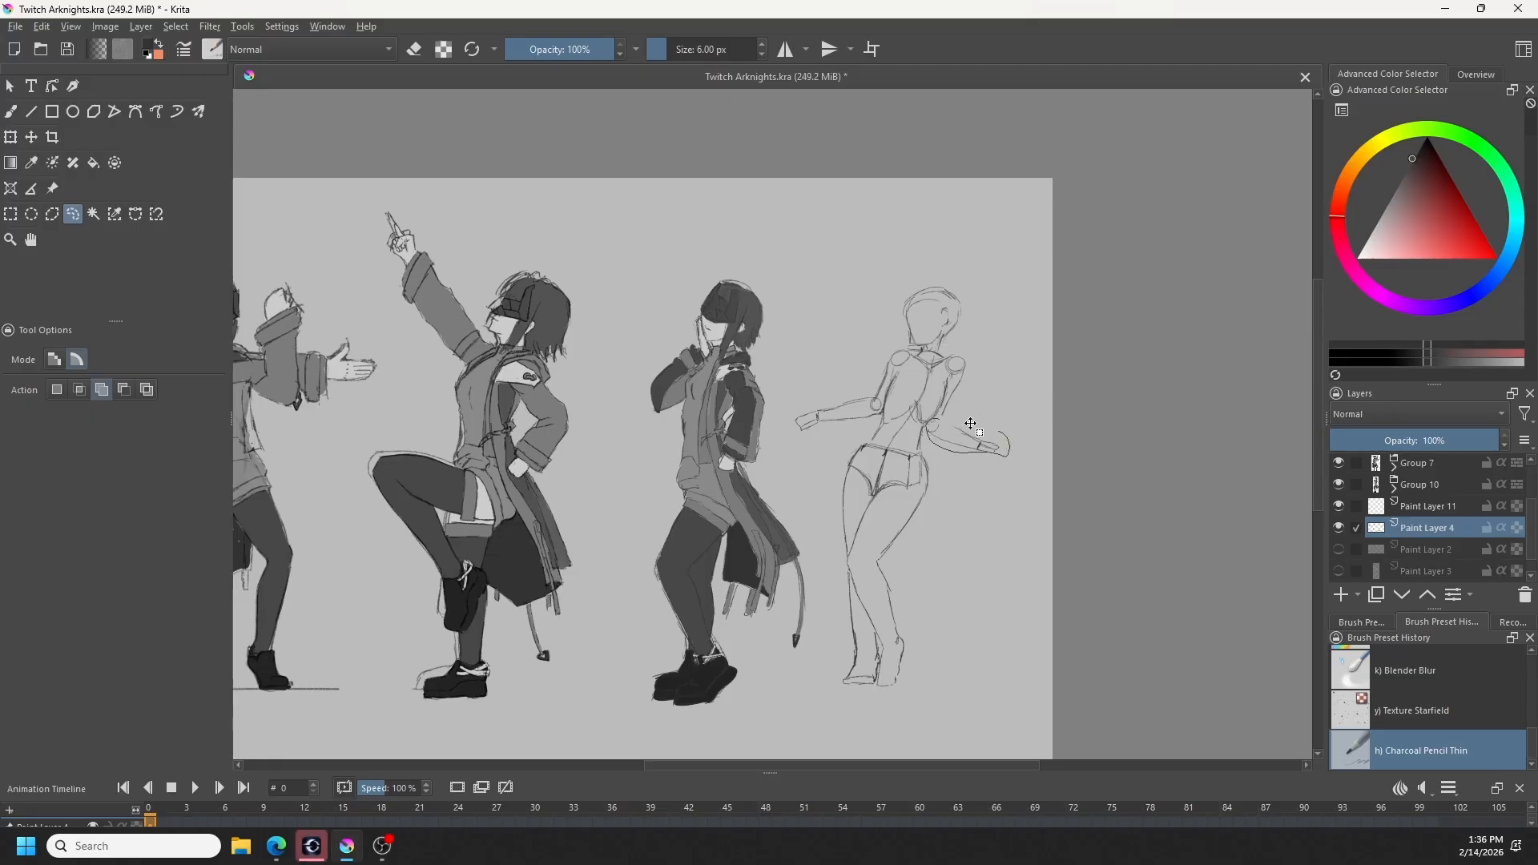
{"action": "mouse_move", "coordinate": [972, 424]}
{"action": "left_mouse_down"}
{"action": "mouse_move", "coordinate": [992, 457]}
{"action": "mouse_move", "coordinate": [941, 447]}
{"action": "left_mouse_up"}
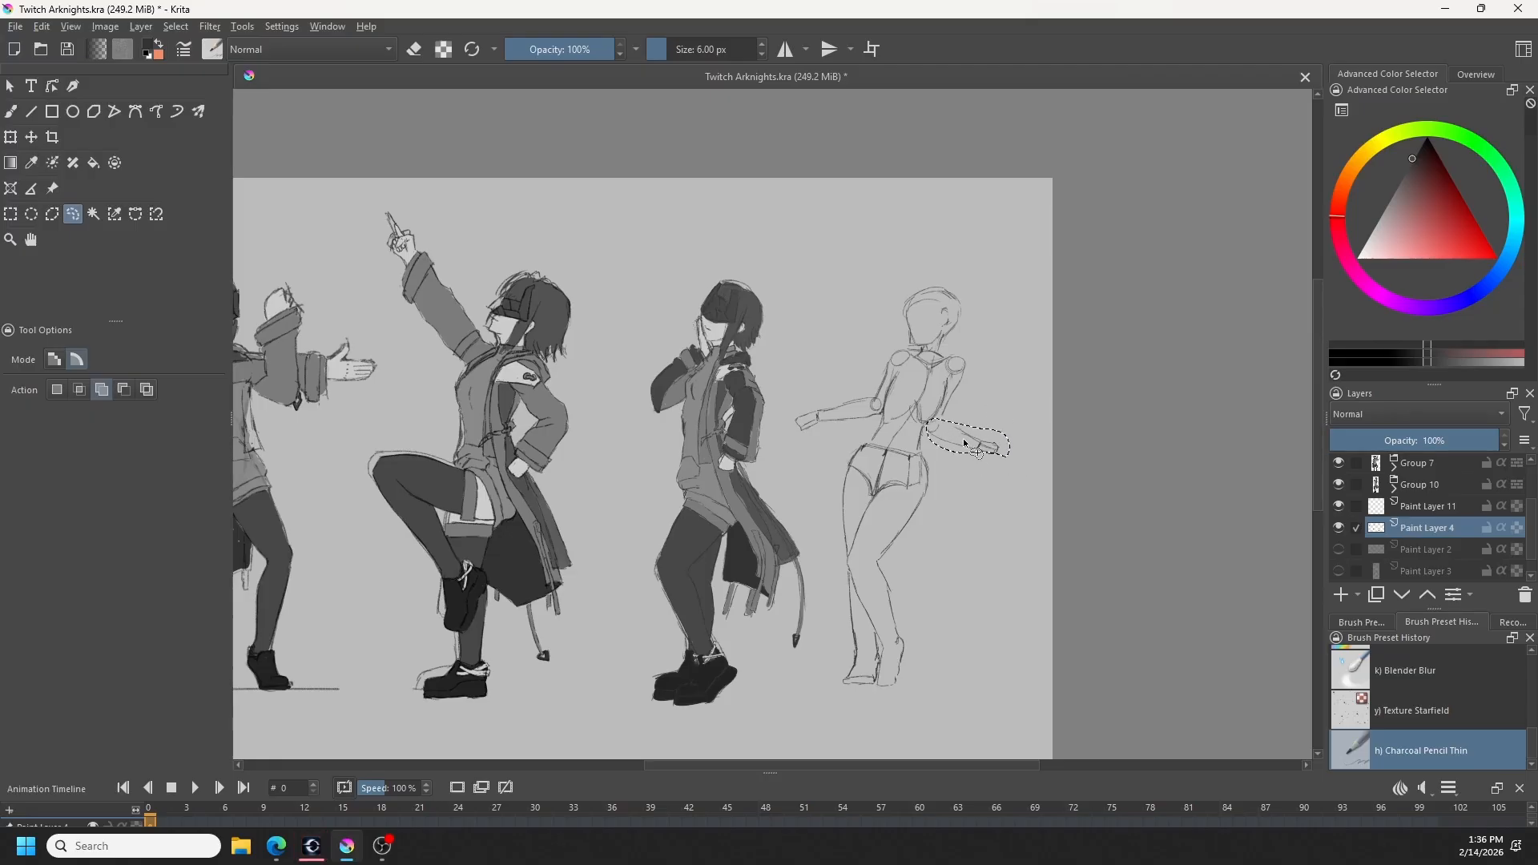
{"action": "left_click", "coordinate": [10, 140]}
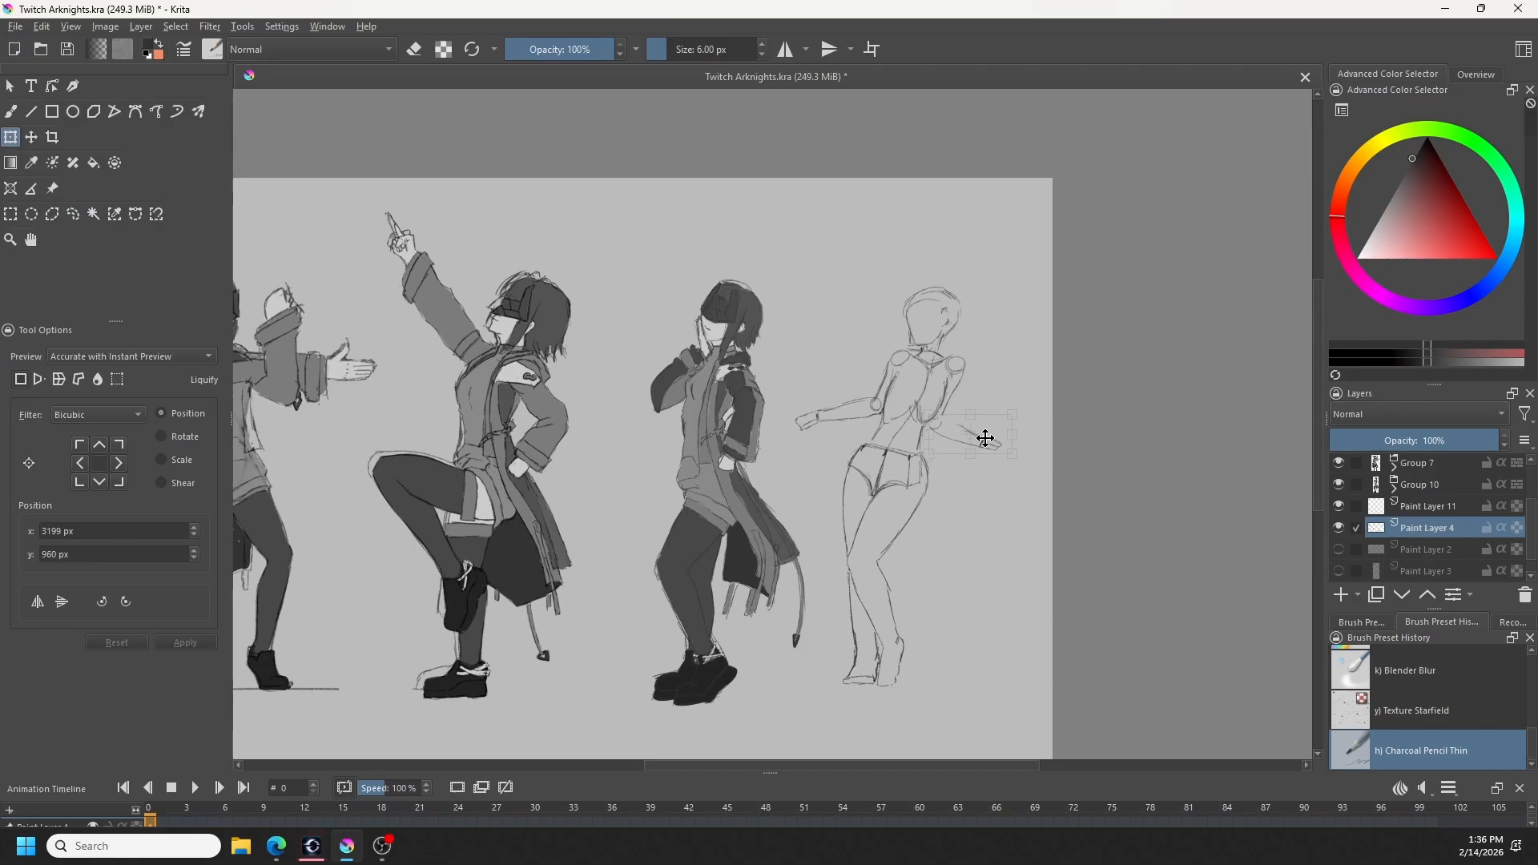
{"action": "left_click_drag", "start_coordinate": [985, 439], "coordinate": [989, 435]}
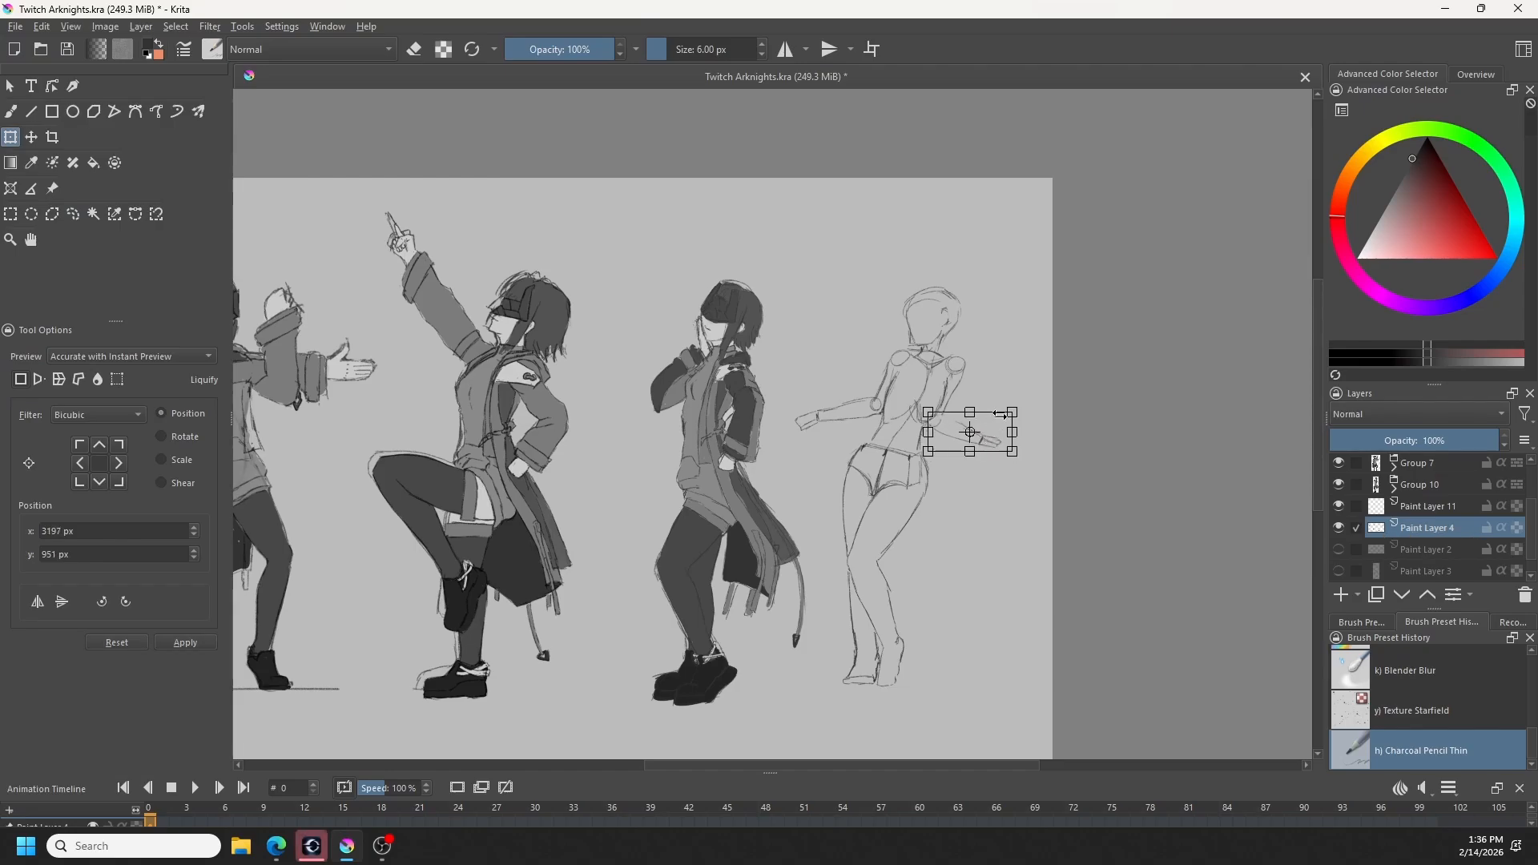
{"action": "key", "text": "b"}
{"action": "key", "text": "ctrl+shift+a"}
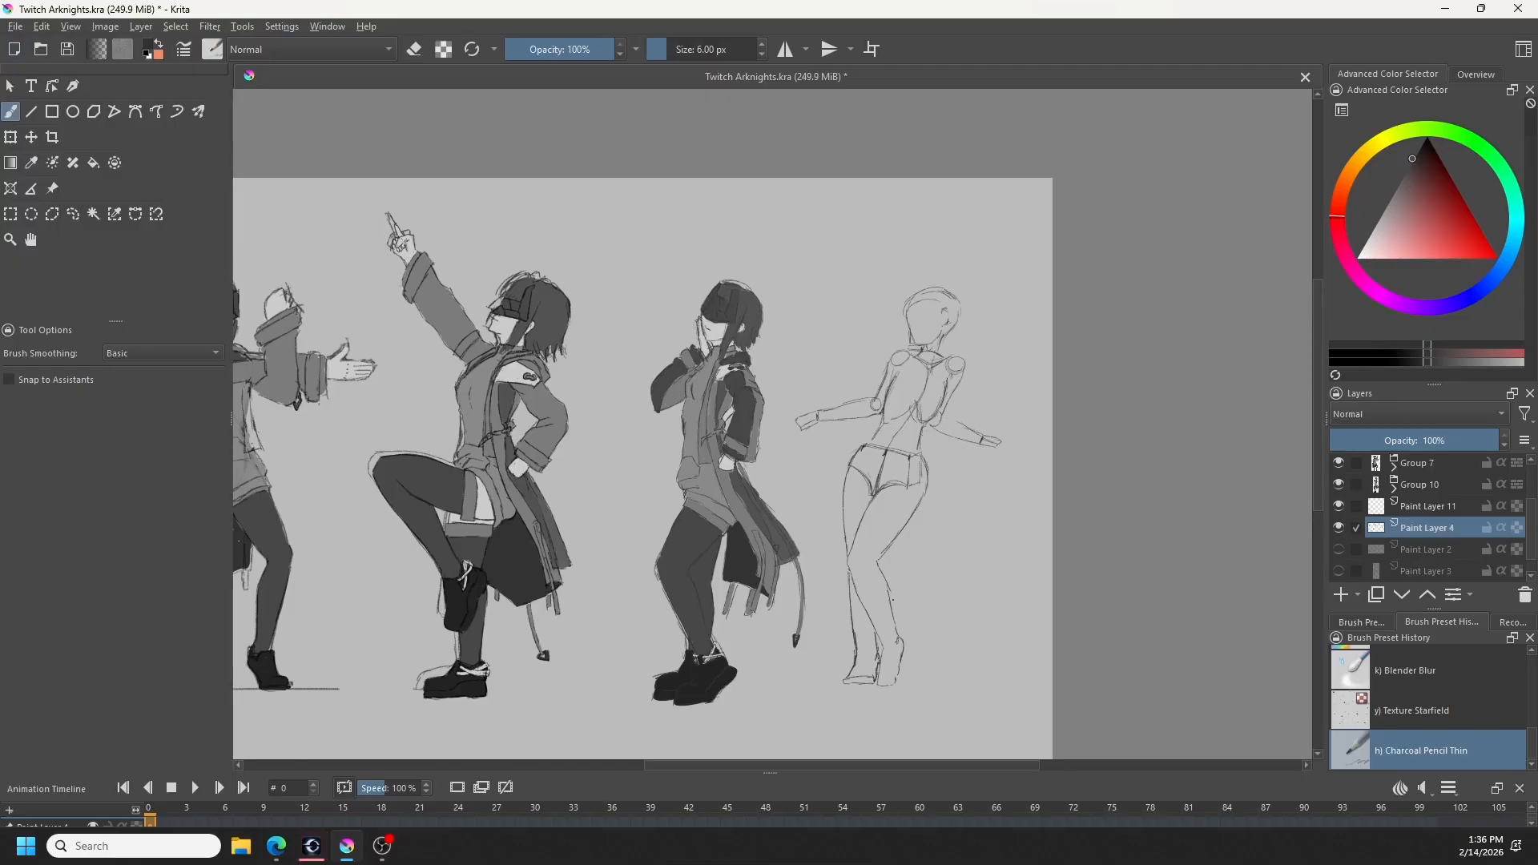
- Measure the rightmost figure's hip line and compare the lengths of both upper arms with the Measure tool
{"action": "left_click", "coordinate": [32, 189]}
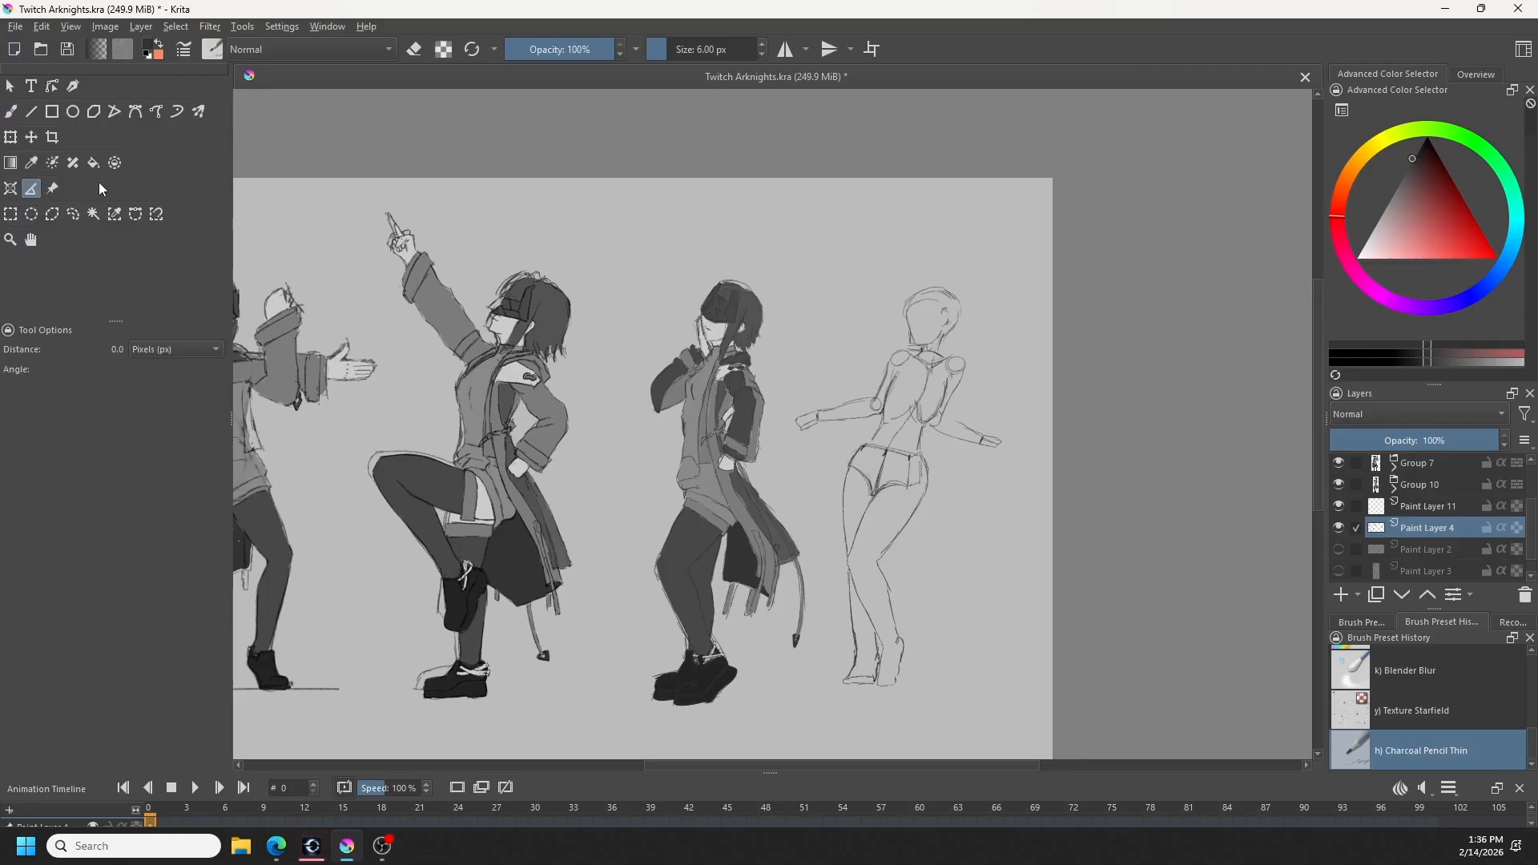
{"action": "left_click_drag", "start_coordinate": [866, 493], "coordinate": [986, 489]}
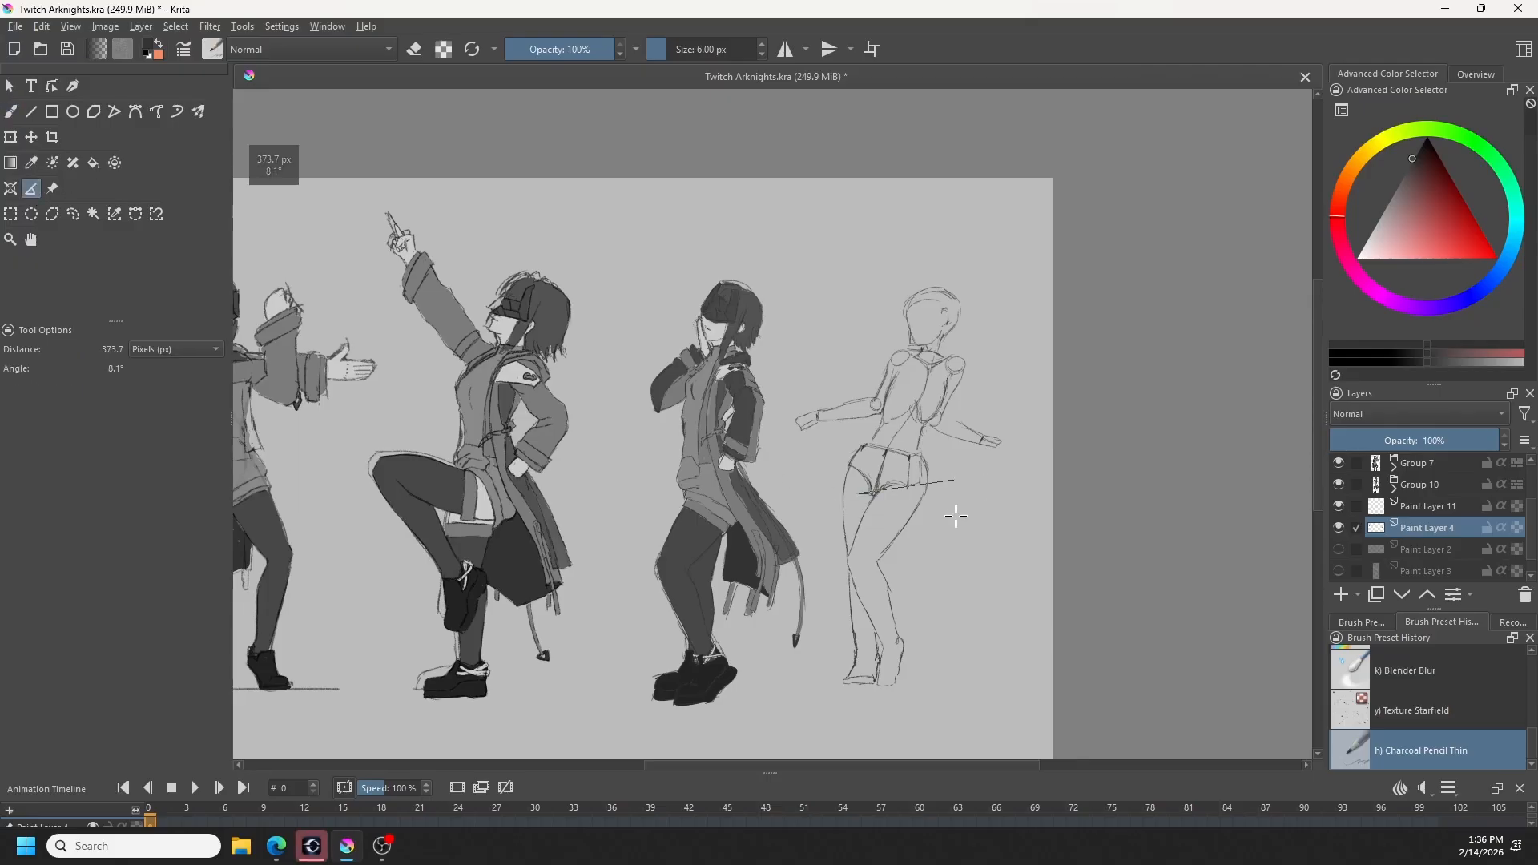
{"action": "key", "text": "ctrl+shift+a"}
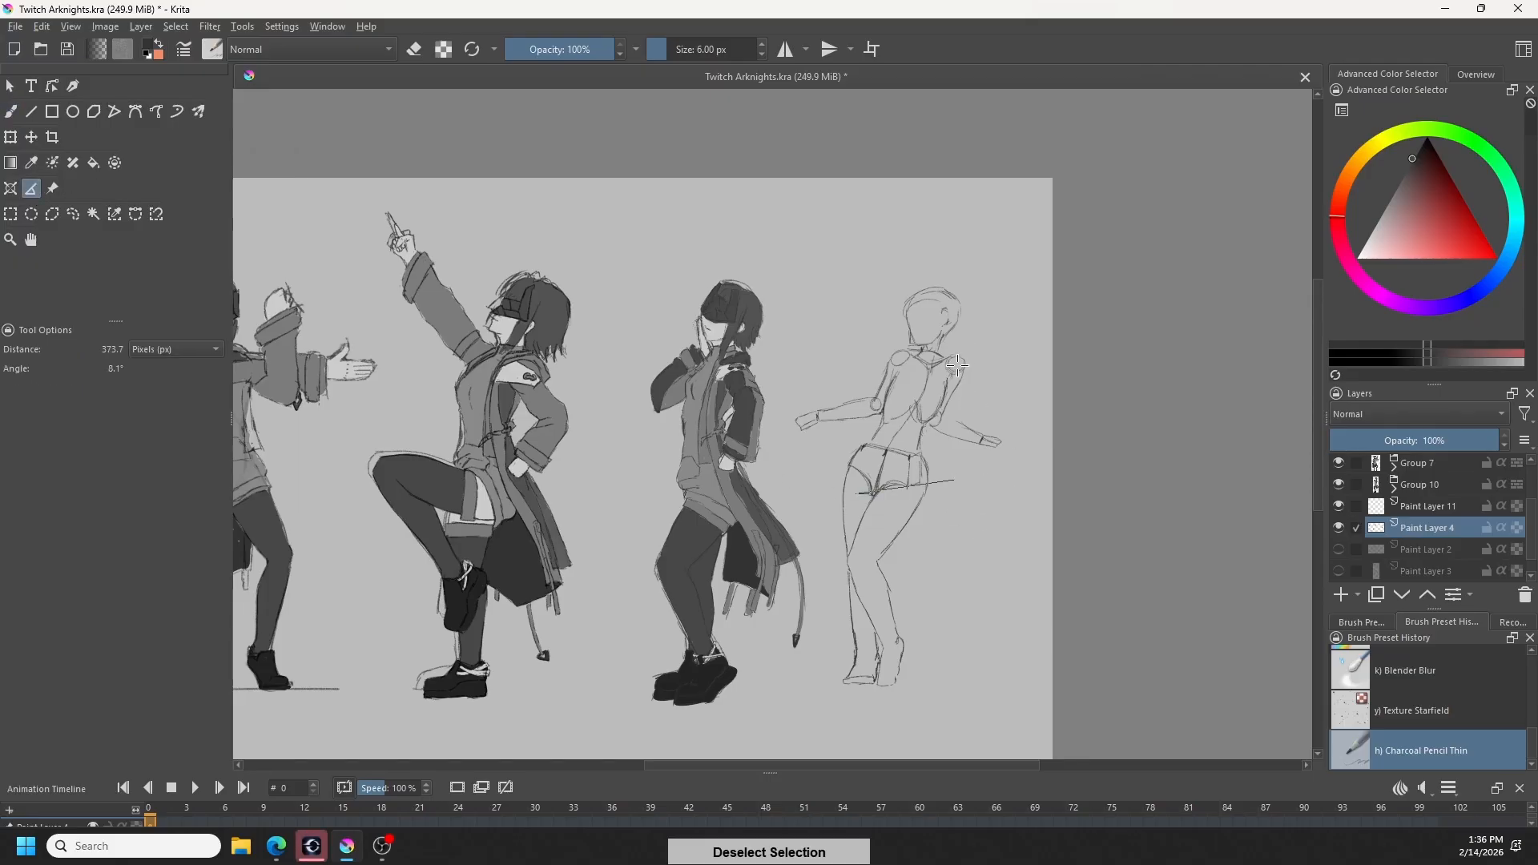
{"action": "left_click_drag", "start_coordinate": [952, 366], "coordinate": [934, 418]}
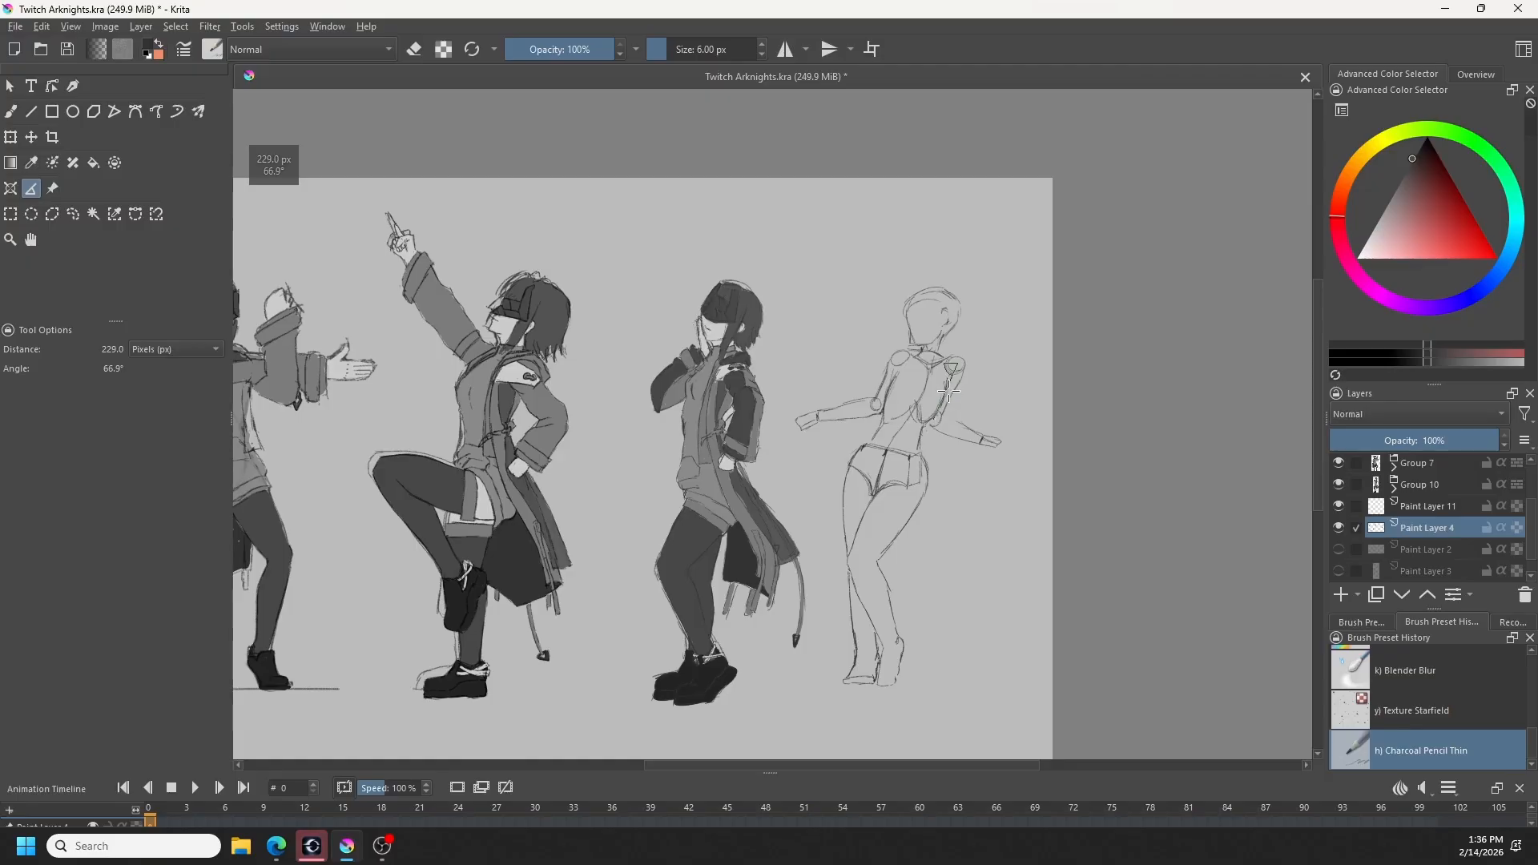
{"action": "key", "text": "ctrl+shift+a"}
{"action": "left_click_drag", "start_coordinate": [895, 361], "coordinate": [871, 408]}
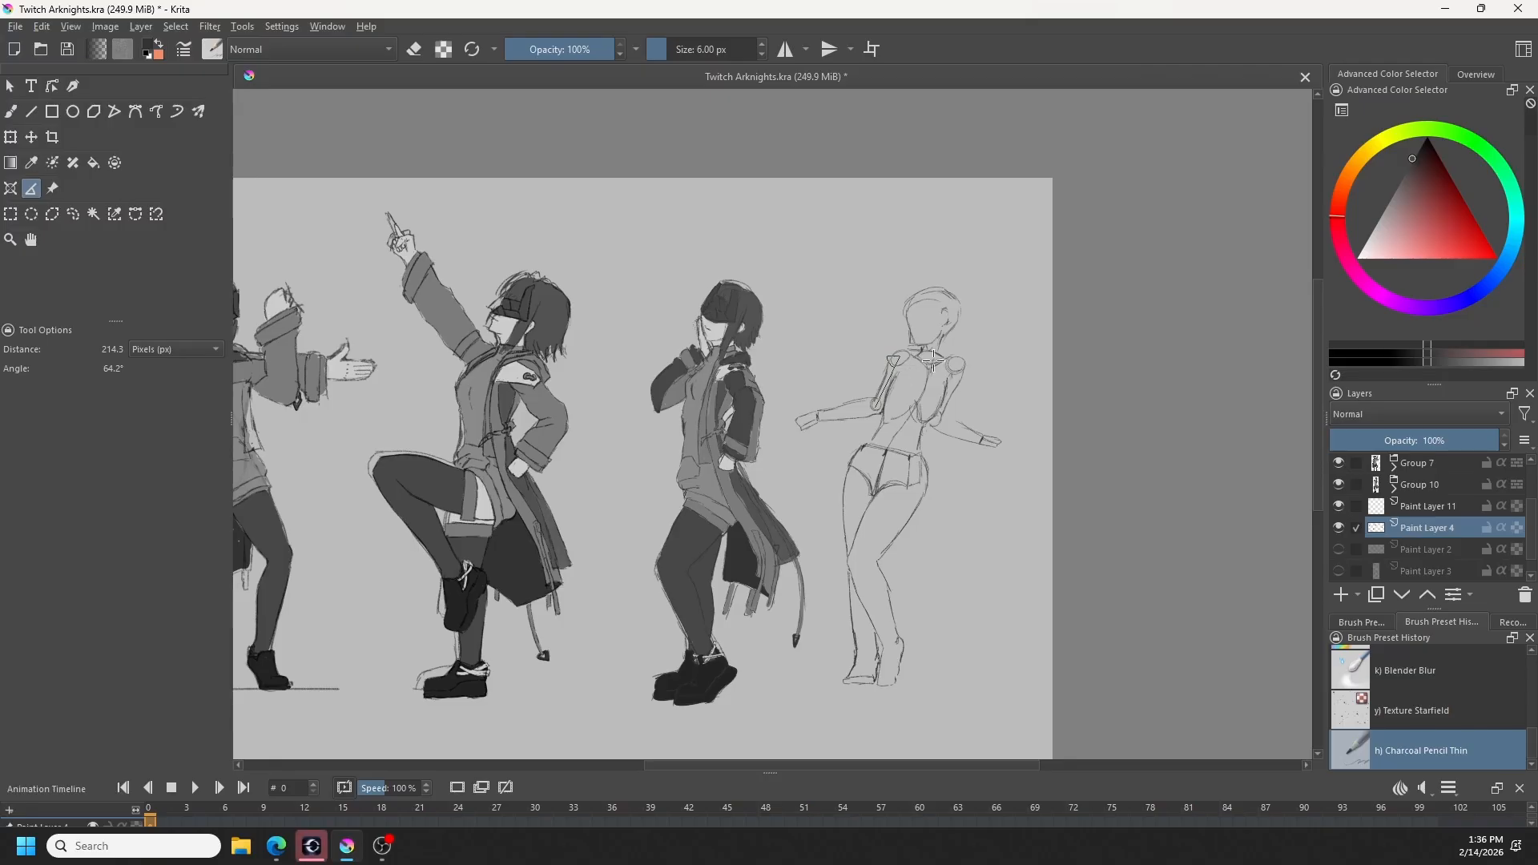
{"action": "left_click_drag", "start_coordinate": [944, 414], "coordinate": [962, 366]}
{"action": "key", "text": "ctrl+shift+a"}
- Reselect the right-hand forearm with a freehand outline, transform it again to adjust its length and placement, and clear the selection
{"action": "left_click", "coordinate": [73, 214]}
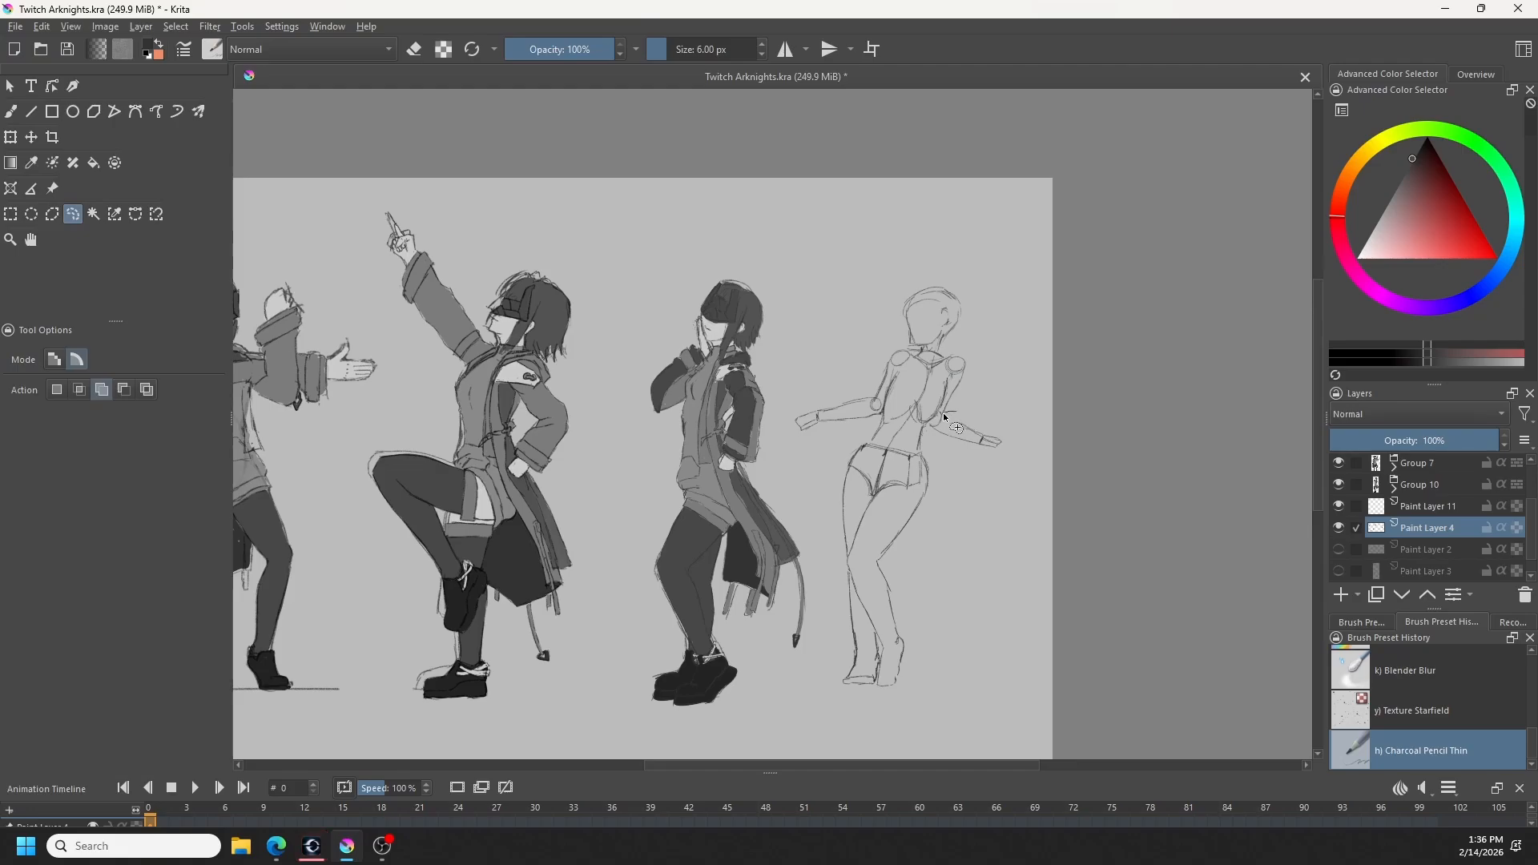
{"action": "mouse_move", "coordinate": [947, 454]}
{"action": "left_mouse_down"}
{"action": "mouse_move", "coordinate": [930, 425]}
{"action": "mouse_move", "coordinate": [946, 452]}
{"action": "mouse_move", "coordinate": [993, 435]}
{"action": "left_mouse_up"}
{"action": "key", "text": "ctrl+t"}
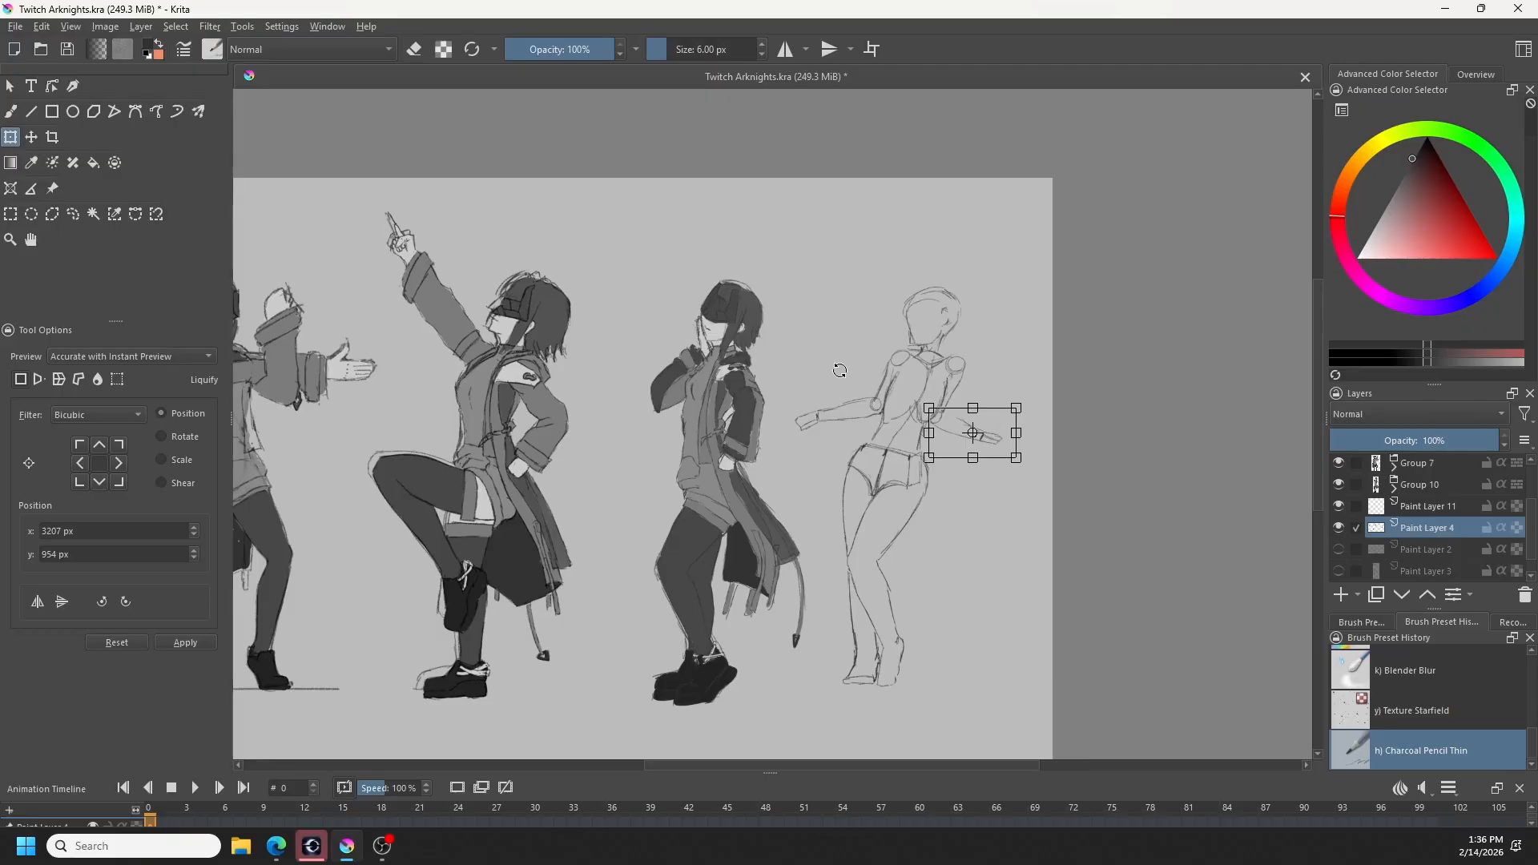
{"action": "key", "text": "b"}
{"action": "key", "text": "ctrl+shift+a"}
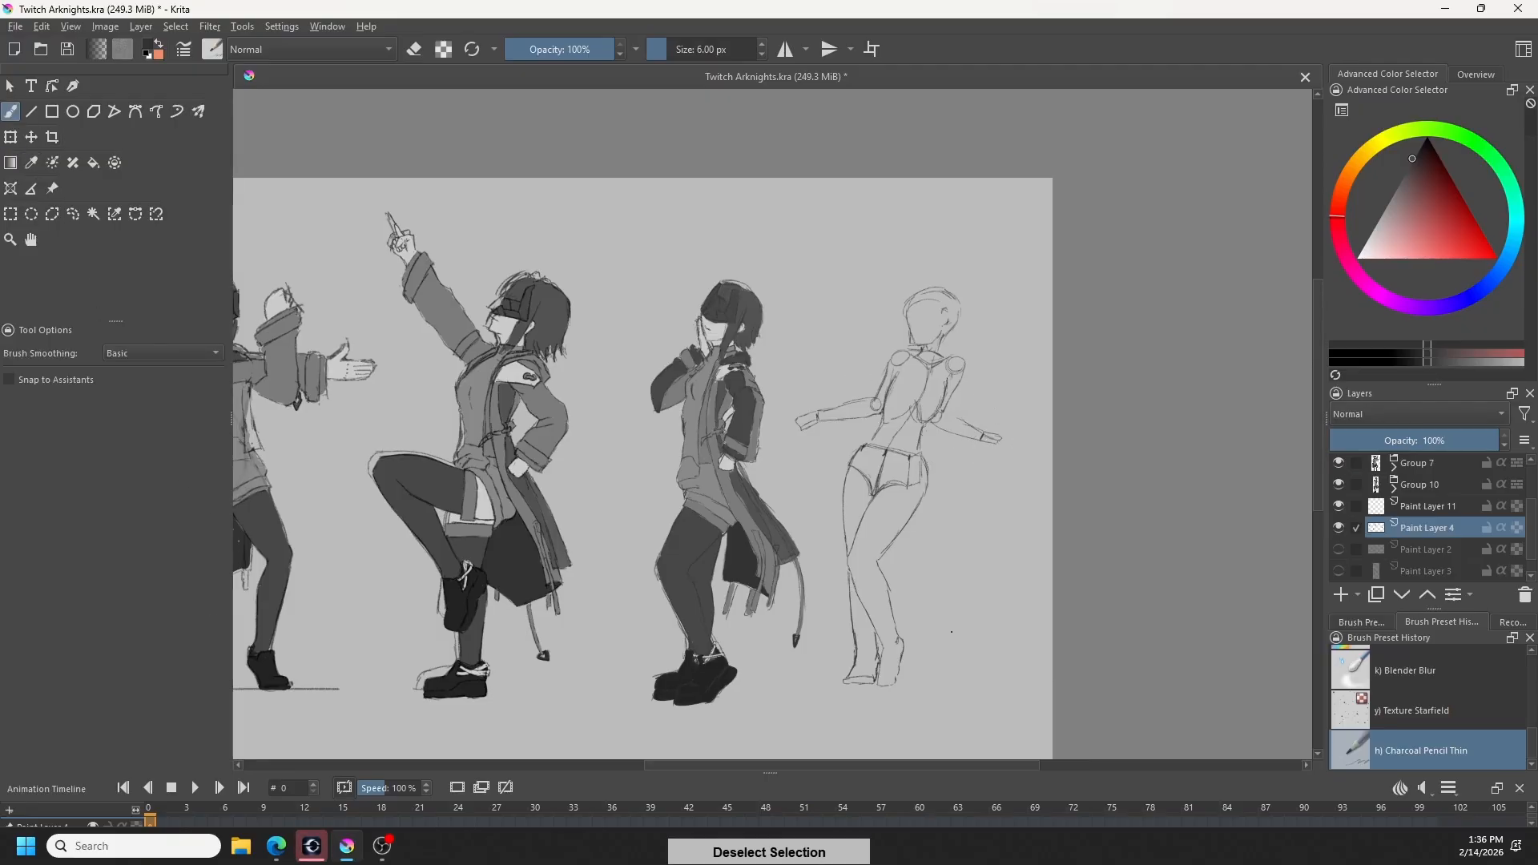
- Erase the rightmost figure's old face line and redraw the face contour in Charcoal Pencil Thin, undoing unwanted strokes
{"action": "key", "text": "e"}
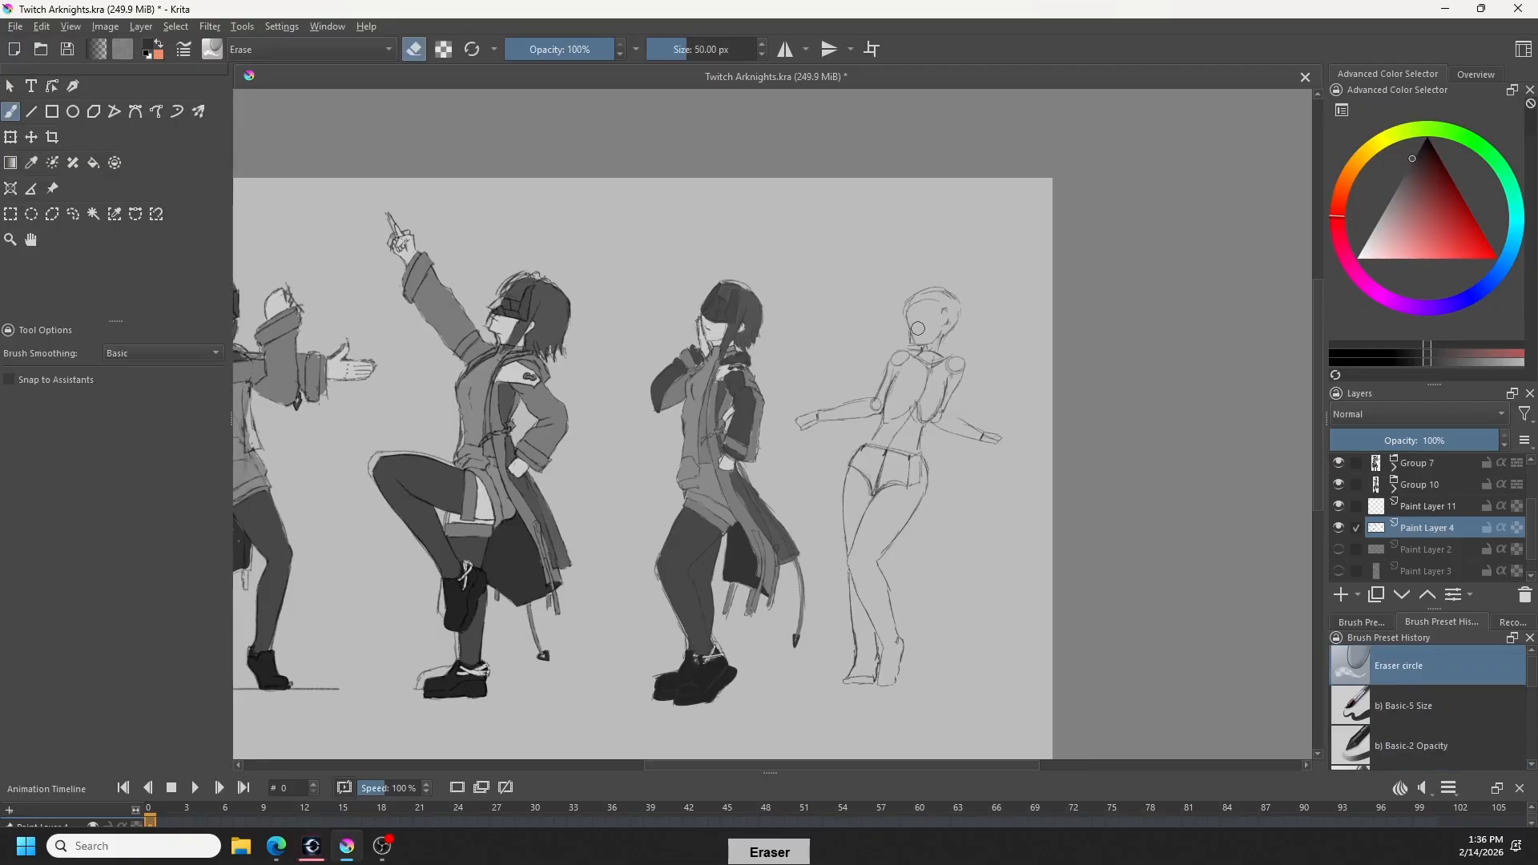
{"action": "left_click_drag", "start_coordinate": [910, 328], "coordinate": [912, 343]}
{"action": "key", "text": "b"}
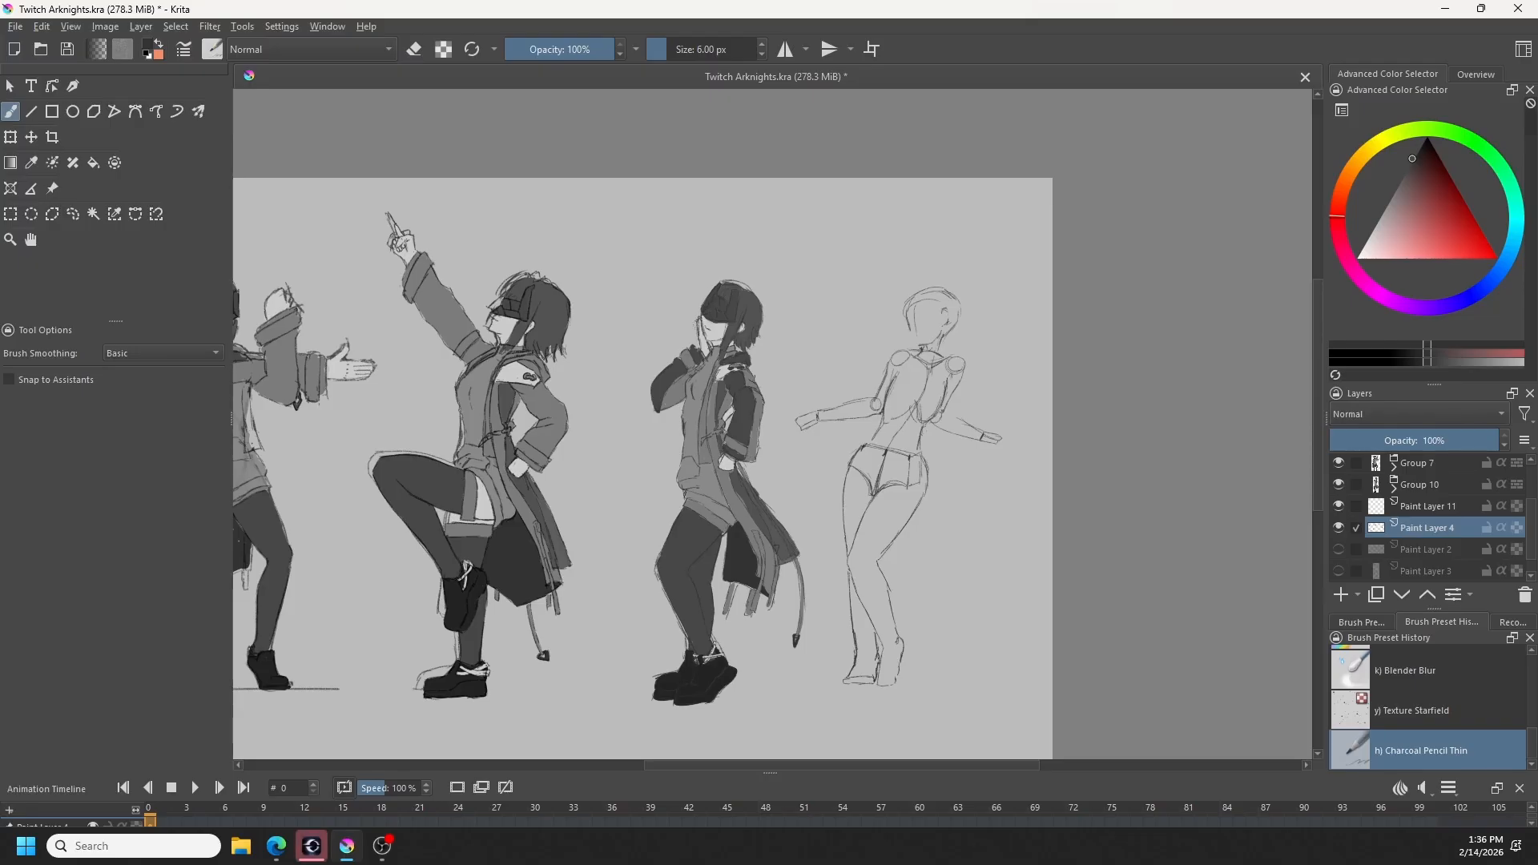
{"action": "key", "text": "ctrl+z"}
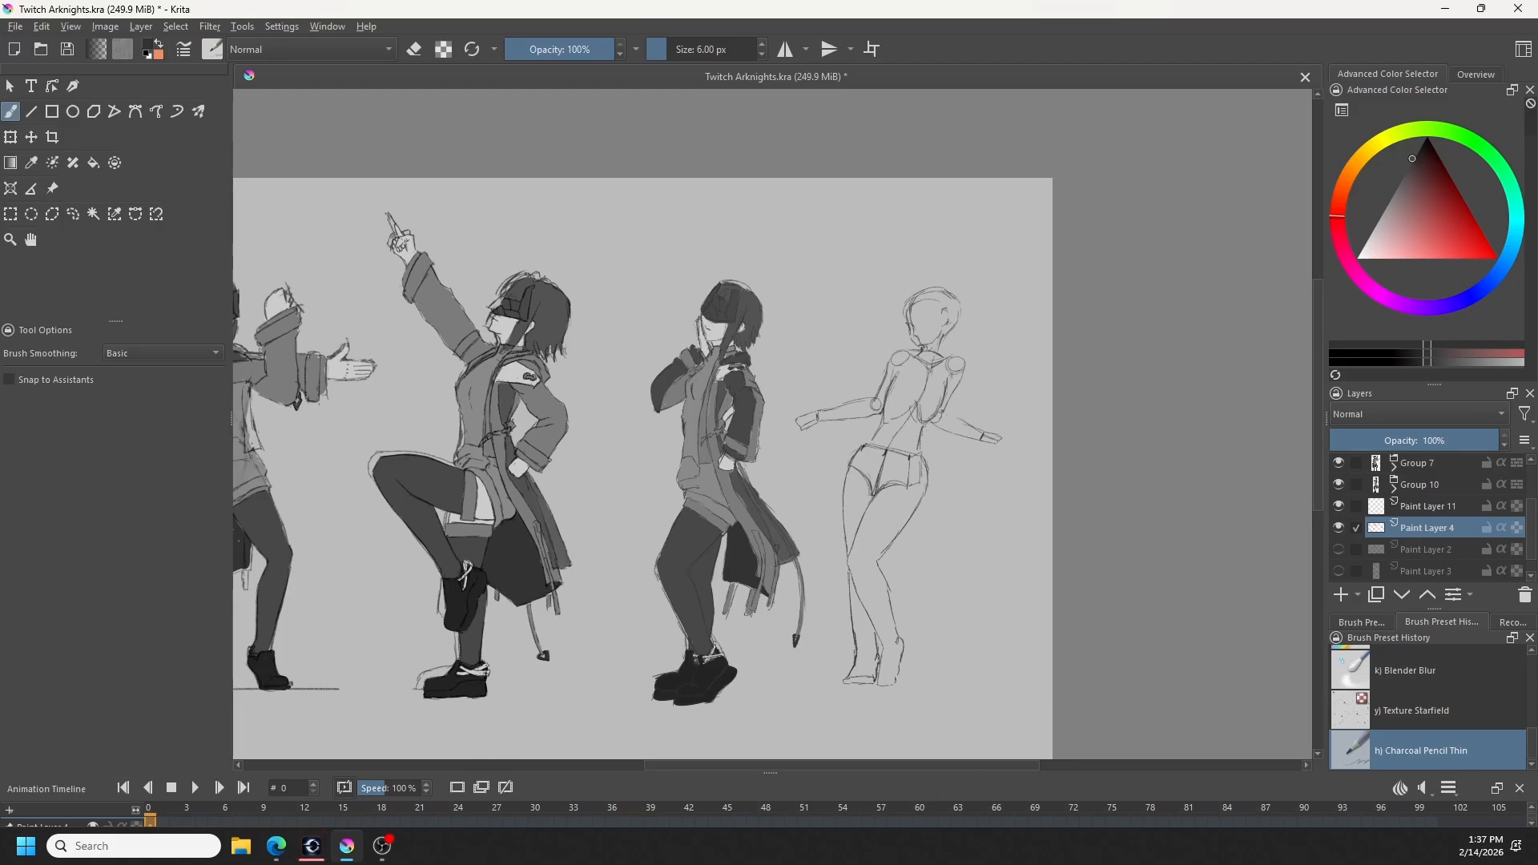
{"action": "key", "text": "ctrl+z"}
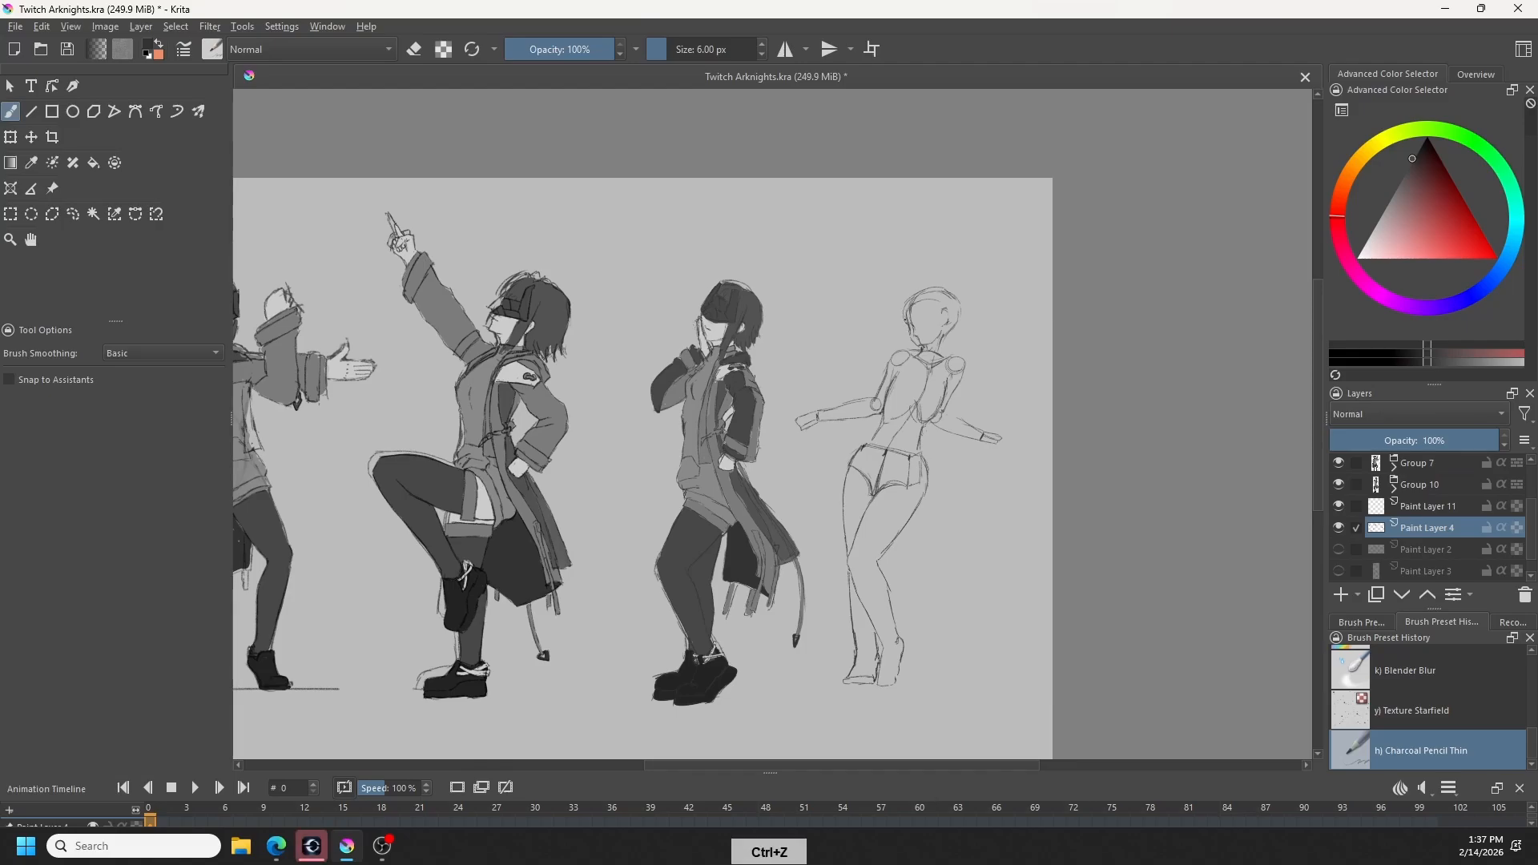
- Refine the forehead and brow contour of the rightmost figure's face, alternating eraser and pencil and undoing unwanted strokes
{"action": "key", "text": "e"}
{"action": "left_click_drag", "start_coordinate": [913, 302], "coordinate": [906, 313]}
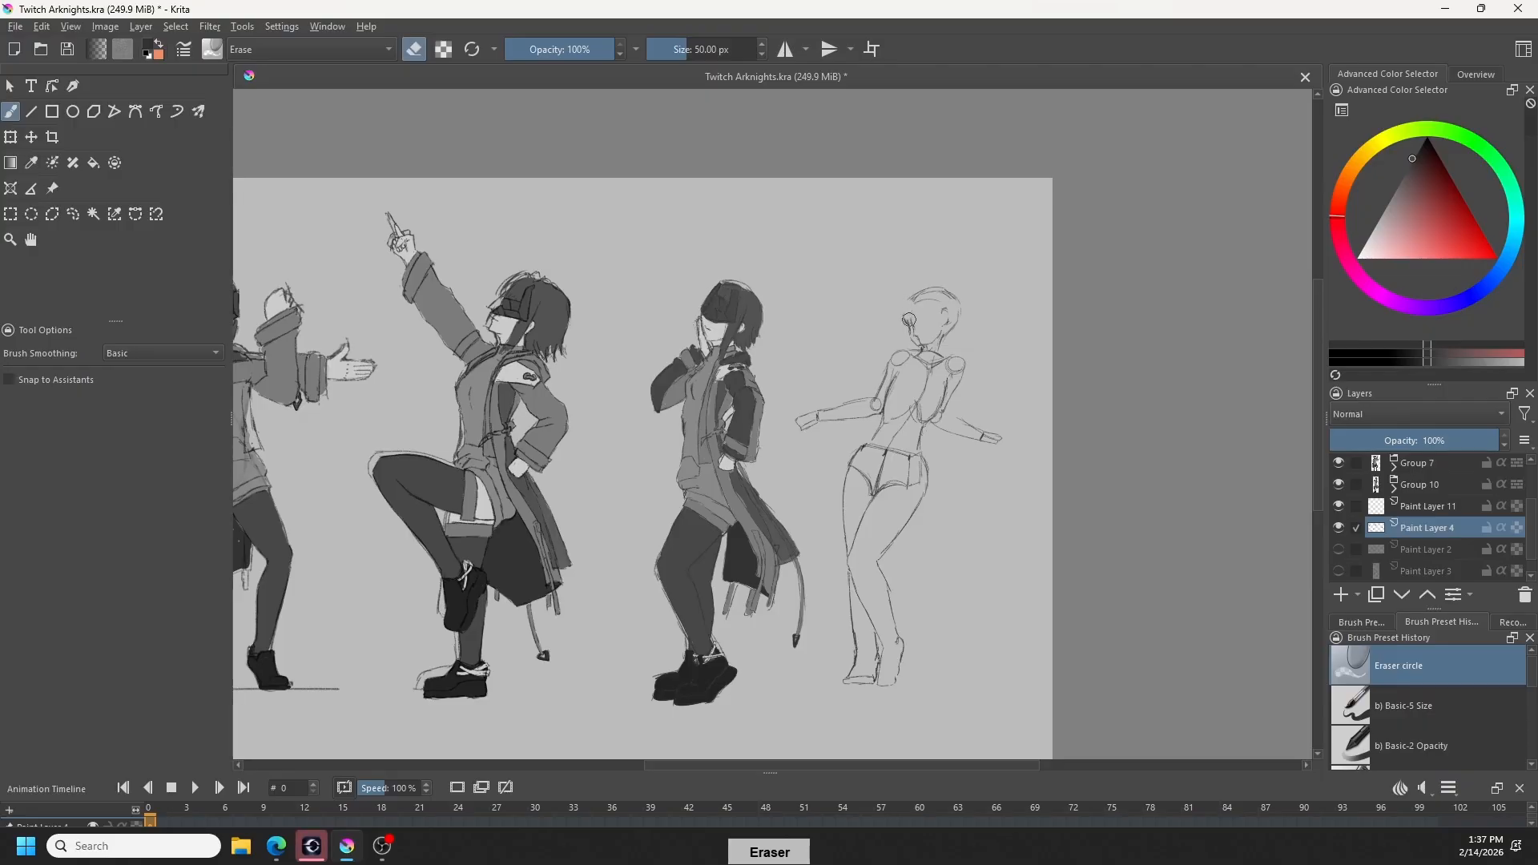
{"action": "key", "text": "e"}
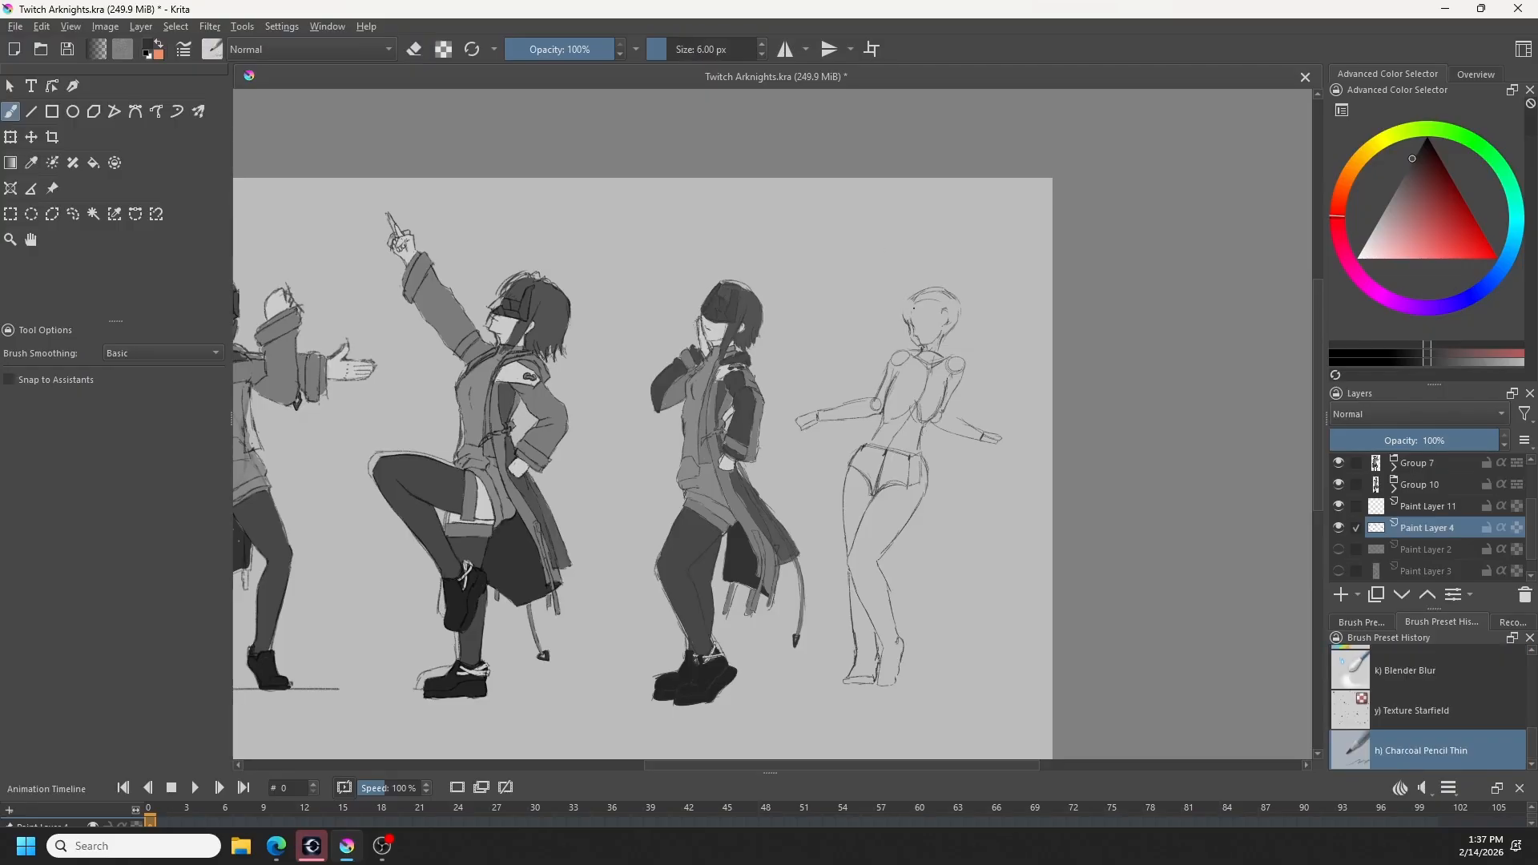
{"action": "key", "text": "e"}
{"action": "left_click_drag", "start_coordinate": [917, 306], "coordinate": [913, 301]}
{"action": "key", "text": "e"}
{"action": "key", "text": "ctrl+z"}
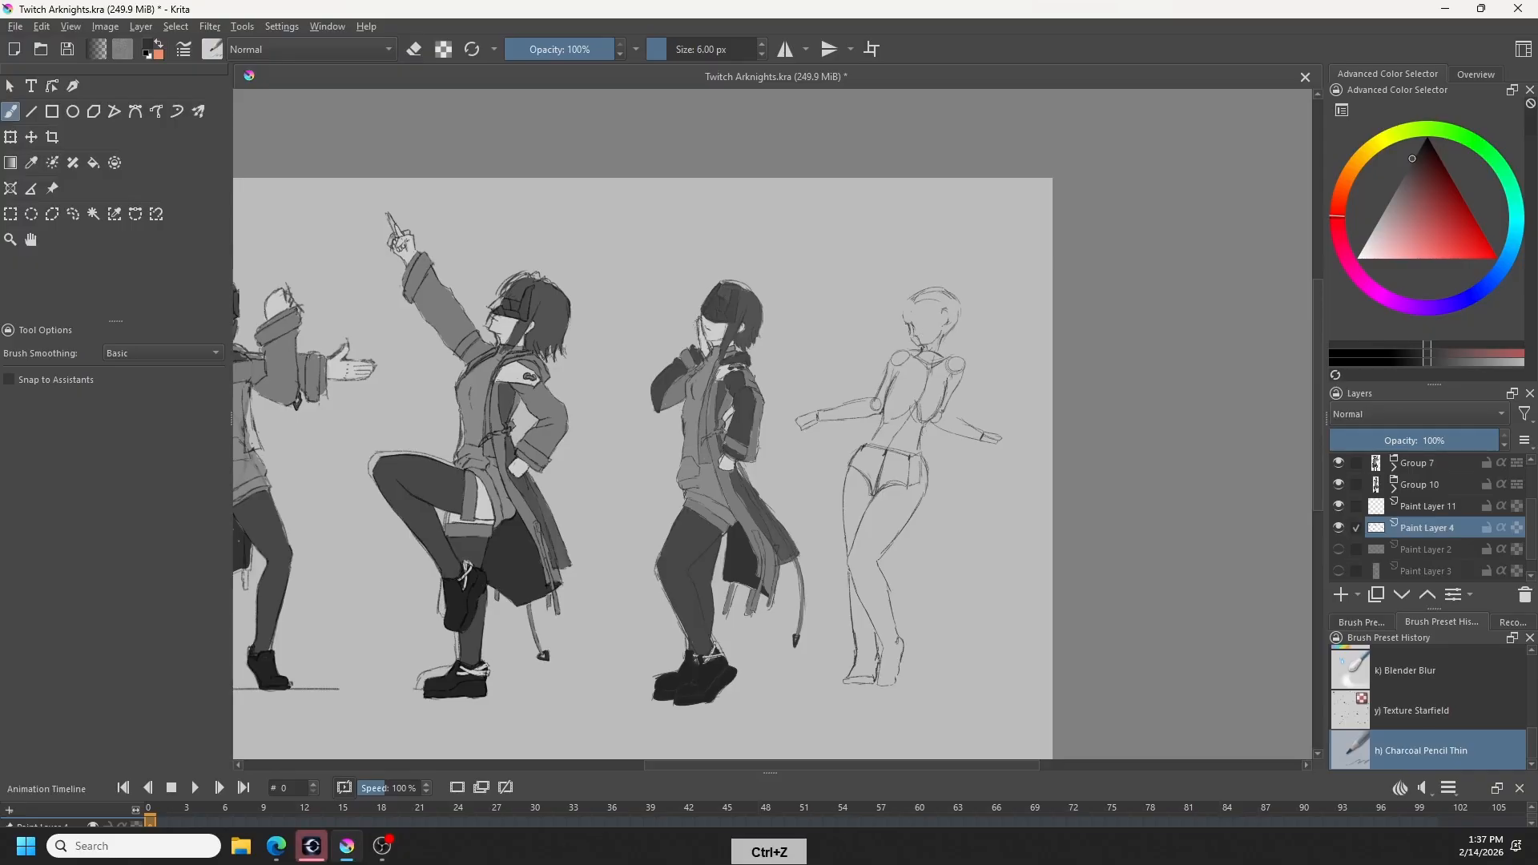
{"action": "key", "text": "ctrl+z"}
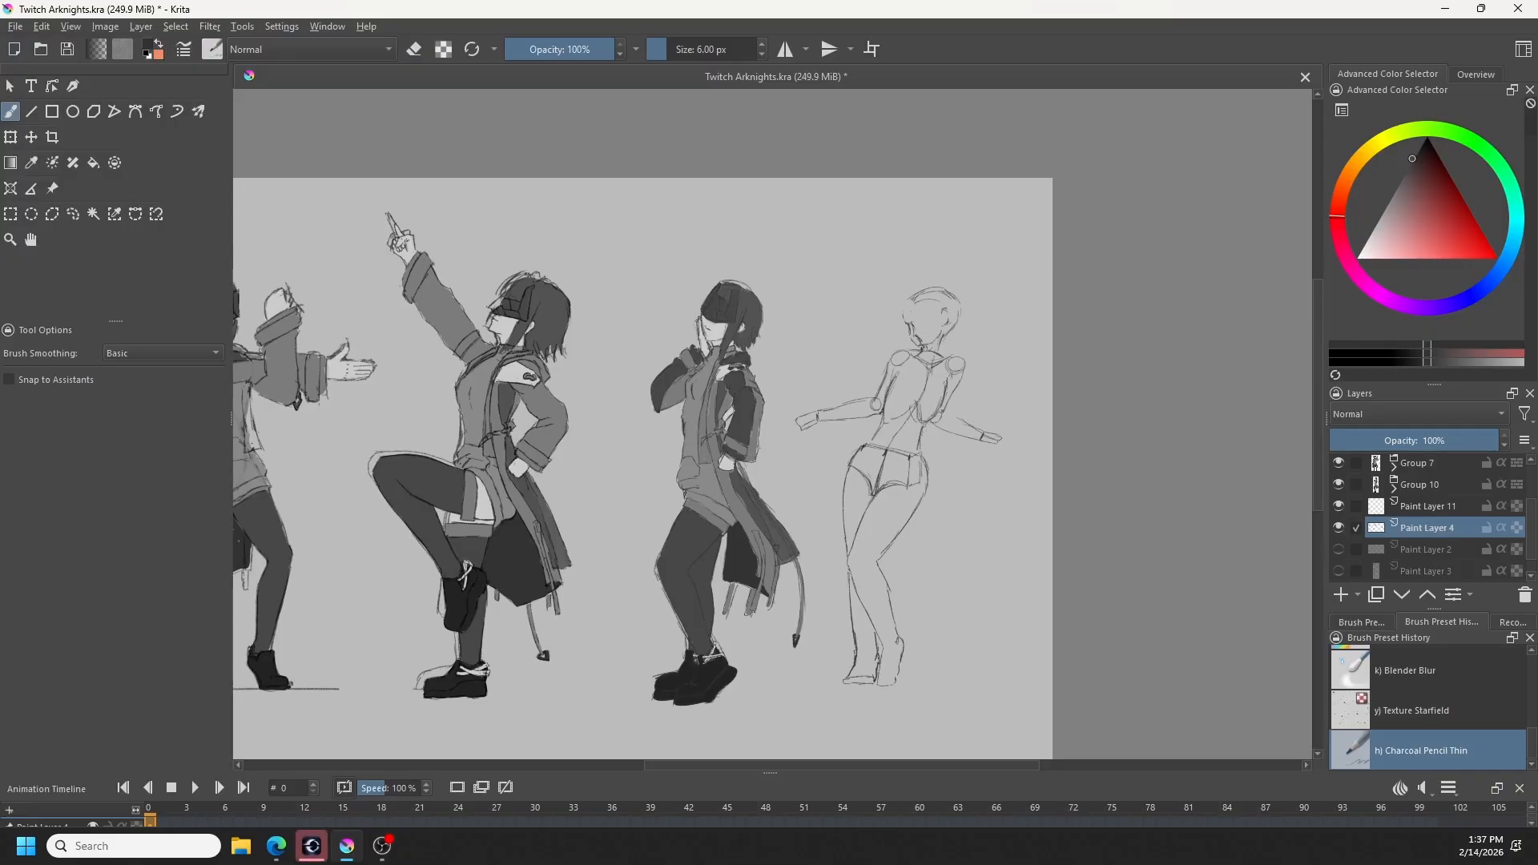
{"action": "key", "text": "ctrl+z"}
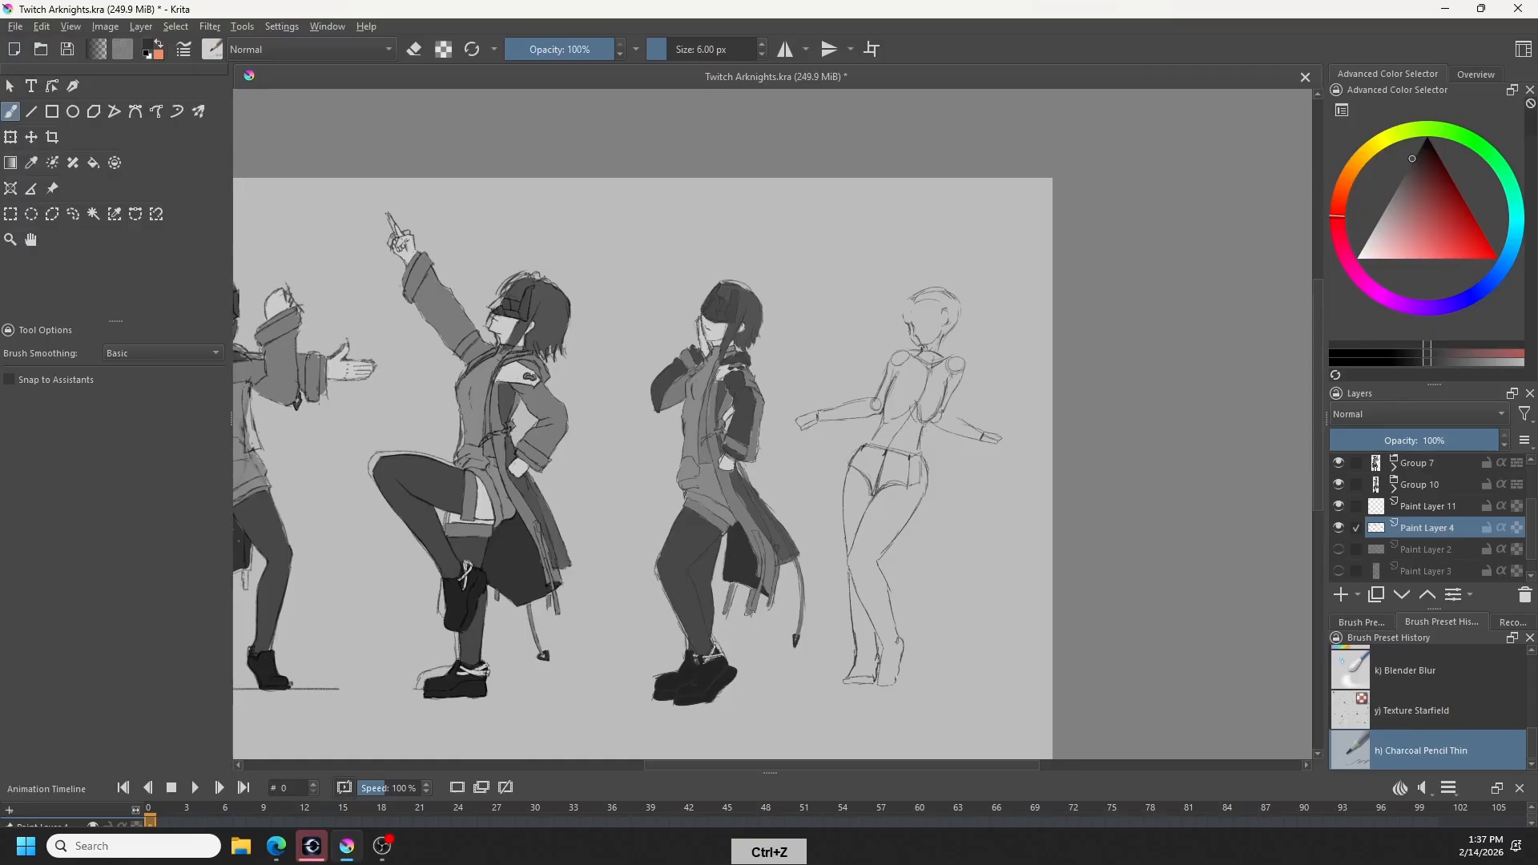
- Erase the rightmost figure's jaw and chin lines, redraw the jawline, and undo the unwanted stroke
{"action": "key", "text": "e"}
{"action": "left_click_drag", "start_coordinate": [929, 339], "coordinate": [919, 346]}
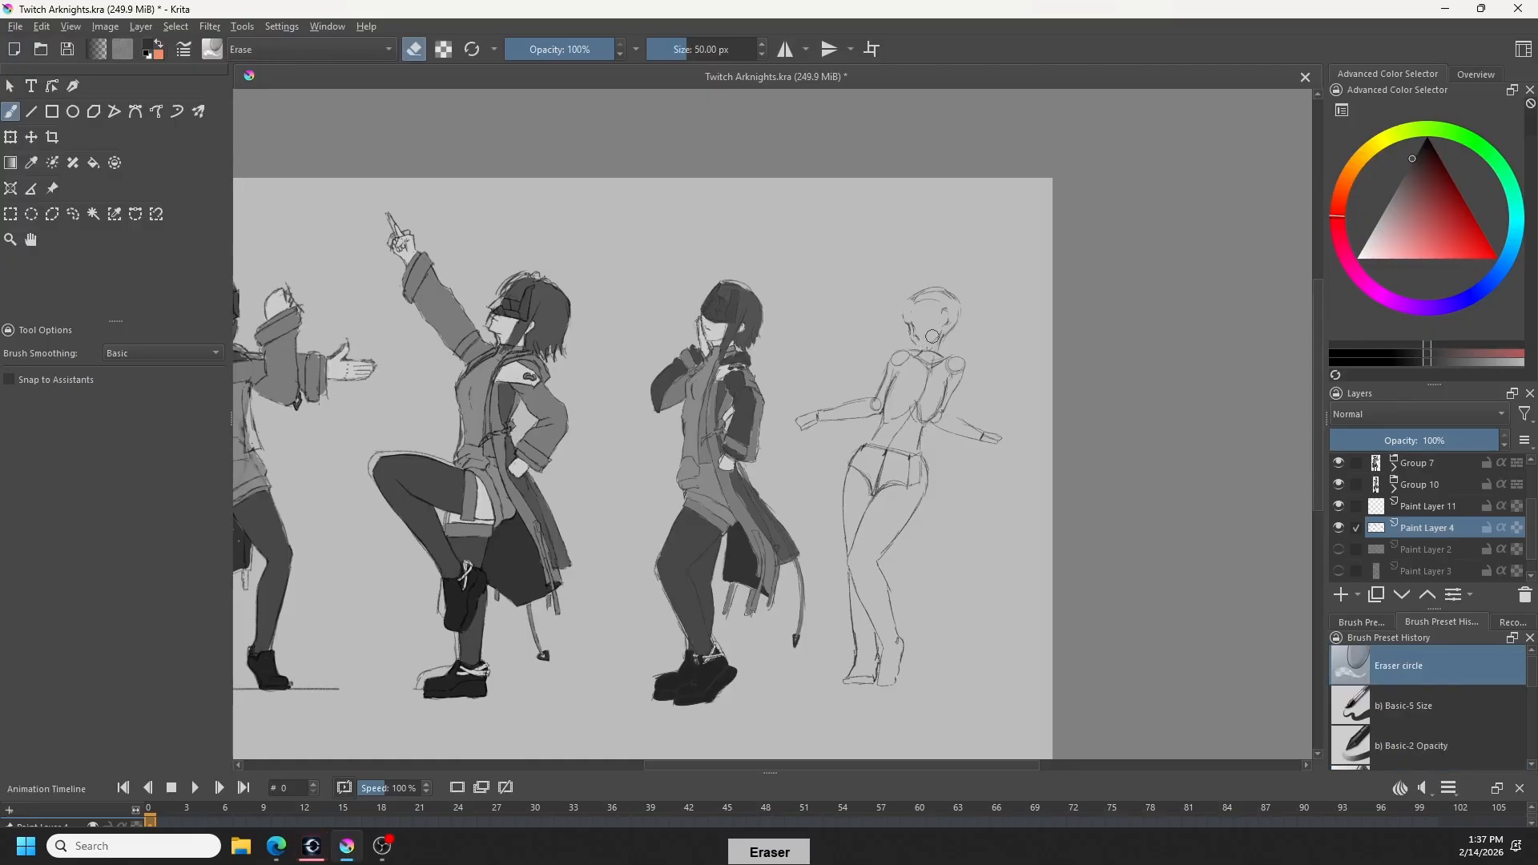
{"action": "key", "text": "b"}
{"action": "key", "text": "ctrl+z"}
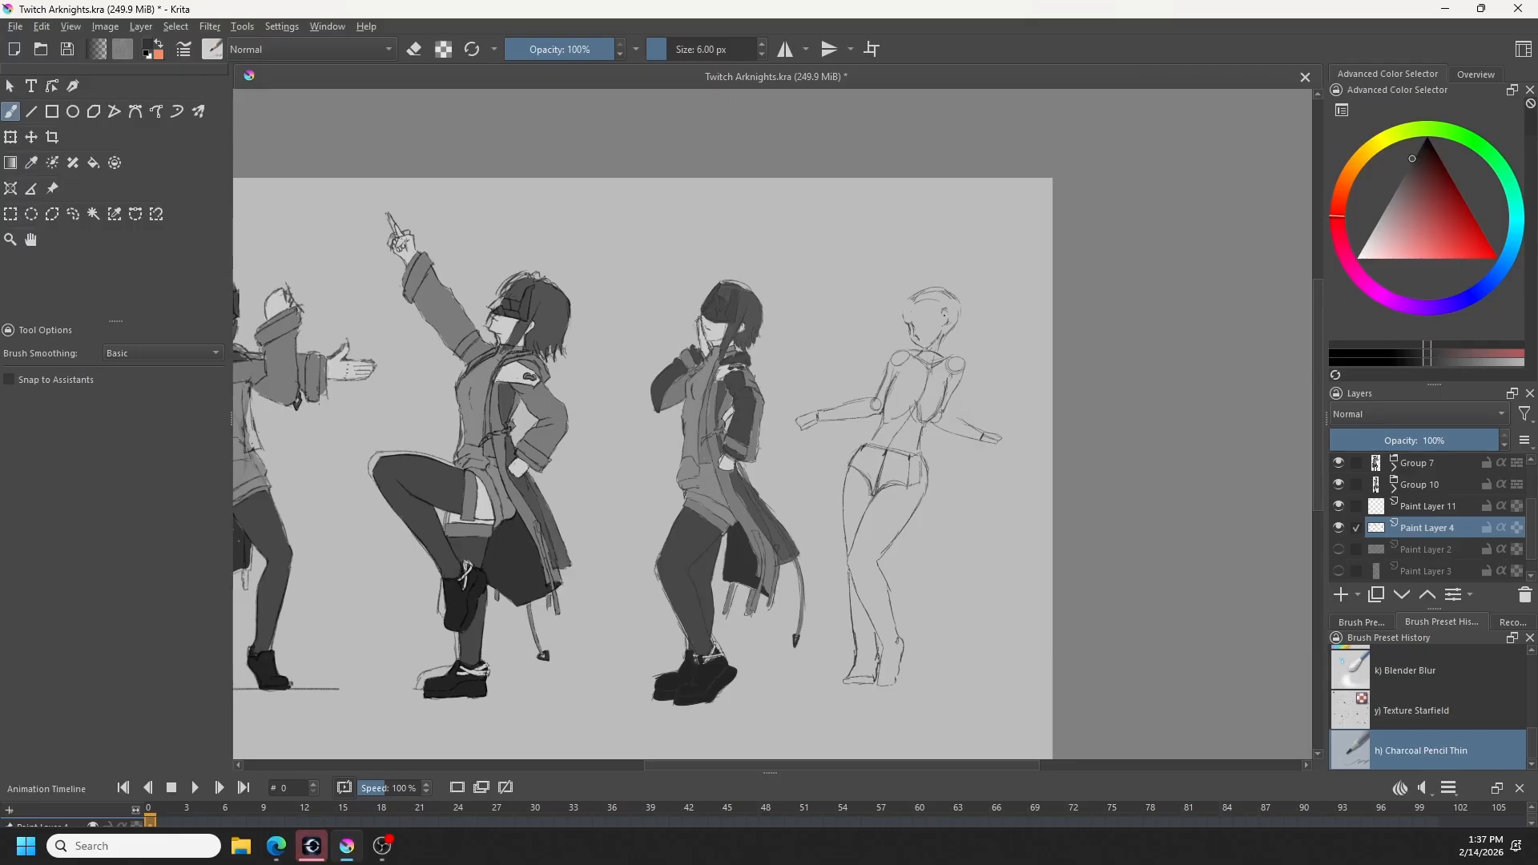
{"action": "key", "text": "e"}
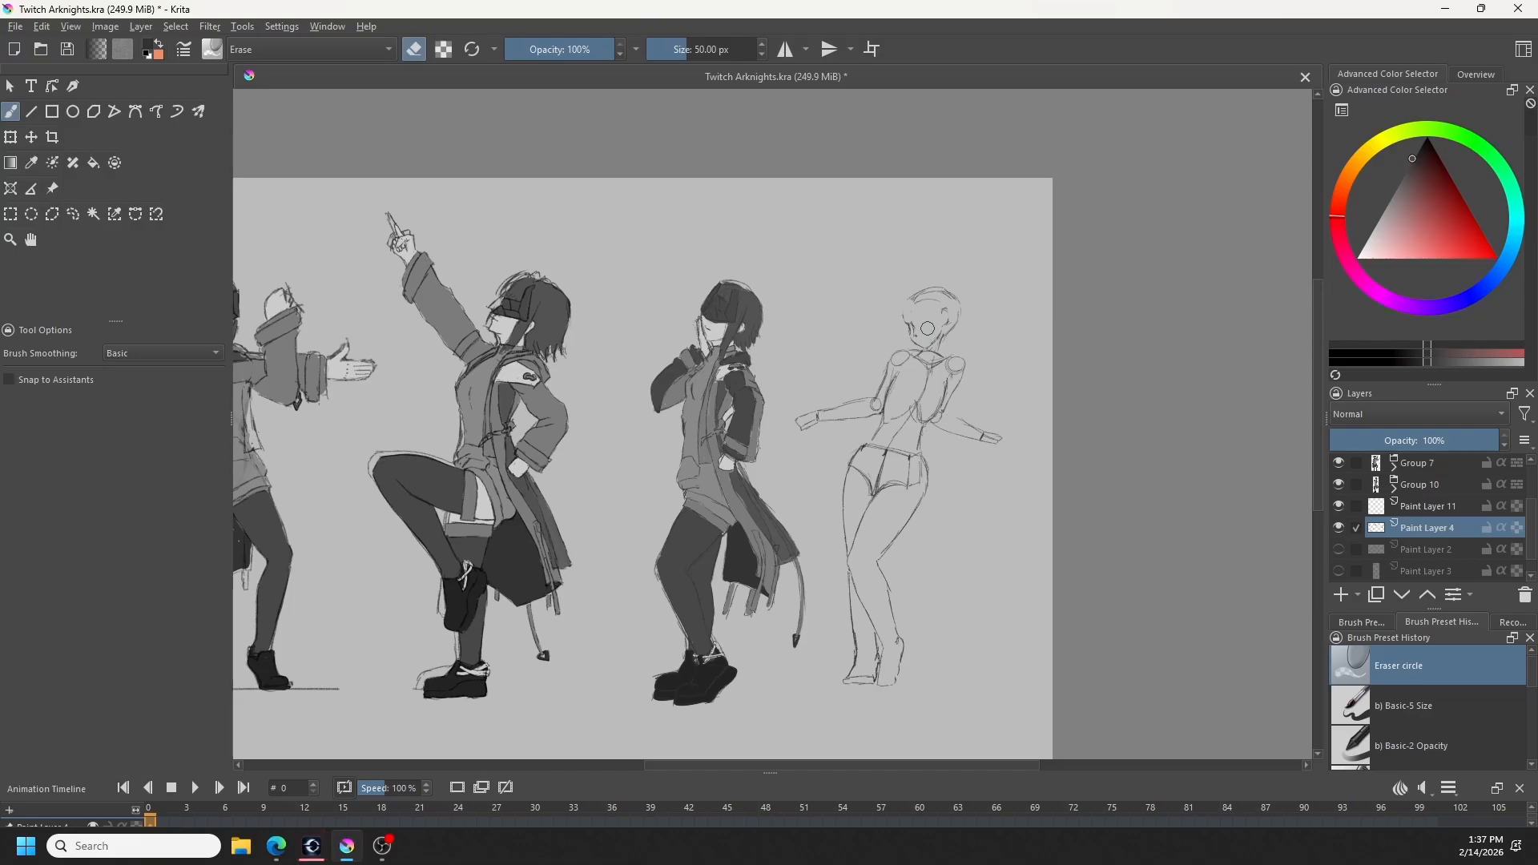
- Draw the rightmost figure's eyes, brows, nose and mouth with the Charcoal Pencil Thin brush, undoing unwanted strokes
{"action": "key", "text": "b"}
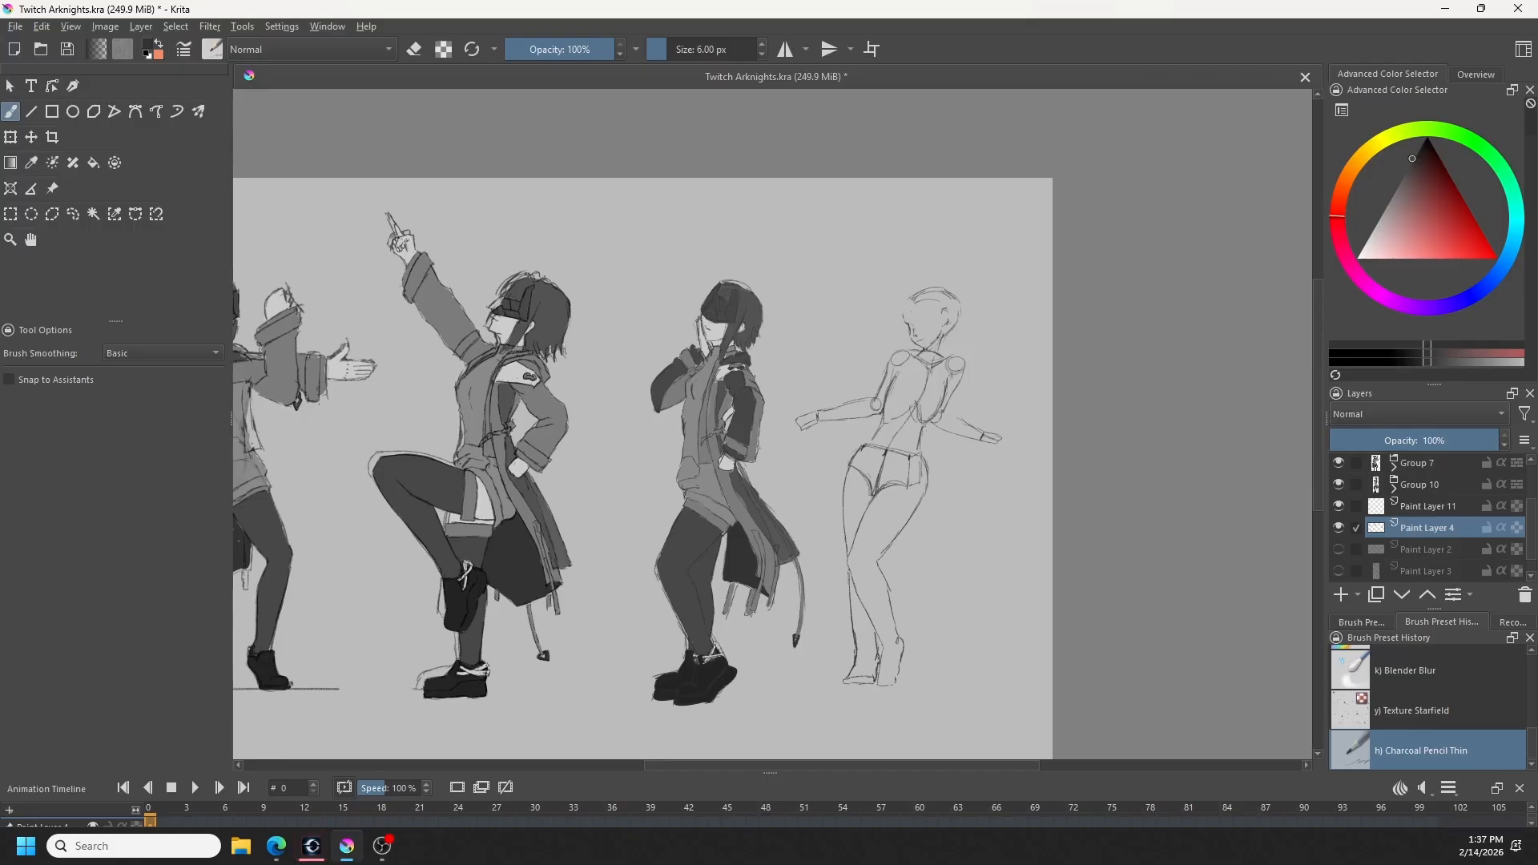
{"action": "key", "text": "ctrl+z"}
{"action": "key", "text": "ctrl+z"}
{"action": "key", "text": "ctrl+z"}
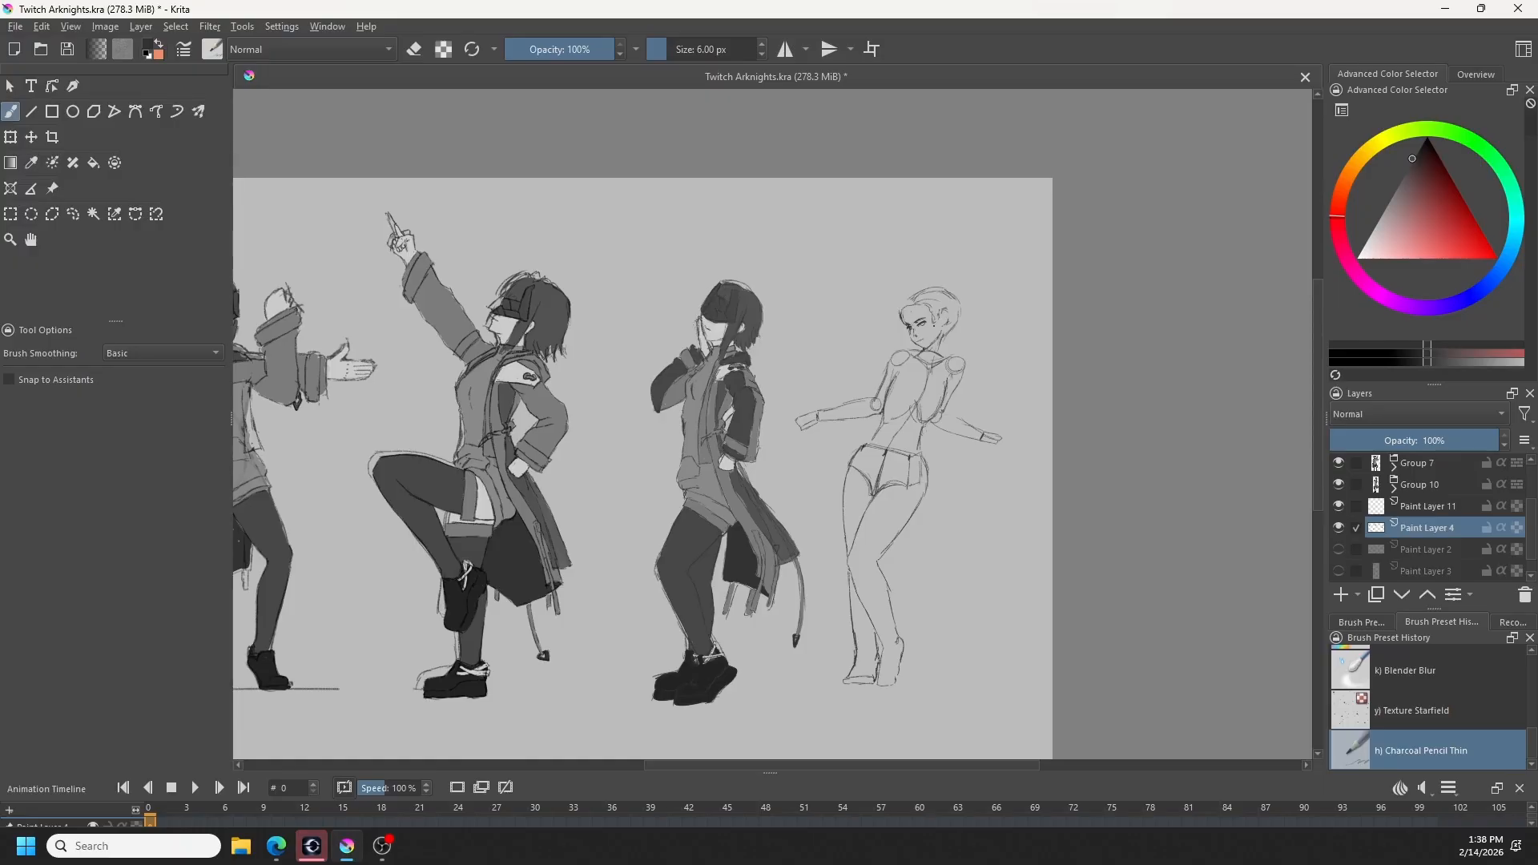
- Erase the ear and back of the rightmost figure's head, and redraw a smaller skull outline
{"action": "key", "text": "e"}
{"action": "mouse_move", "coordinate": [933, 302]}
{"action": "left_mouse_down"}
{"action": "mouse_move", "coordinate": [913, 296]}
{"action": "mouse_move", "coordinate": [959, 299]}
{"action": "mouse_move", "coordinate": [951, 327]}
{"action": "left_mouse_up"}
{"action": "key", "text": "b"}
{"action": "key", "text": "ctrl+z"}
{"action": "key", "text": "e"}
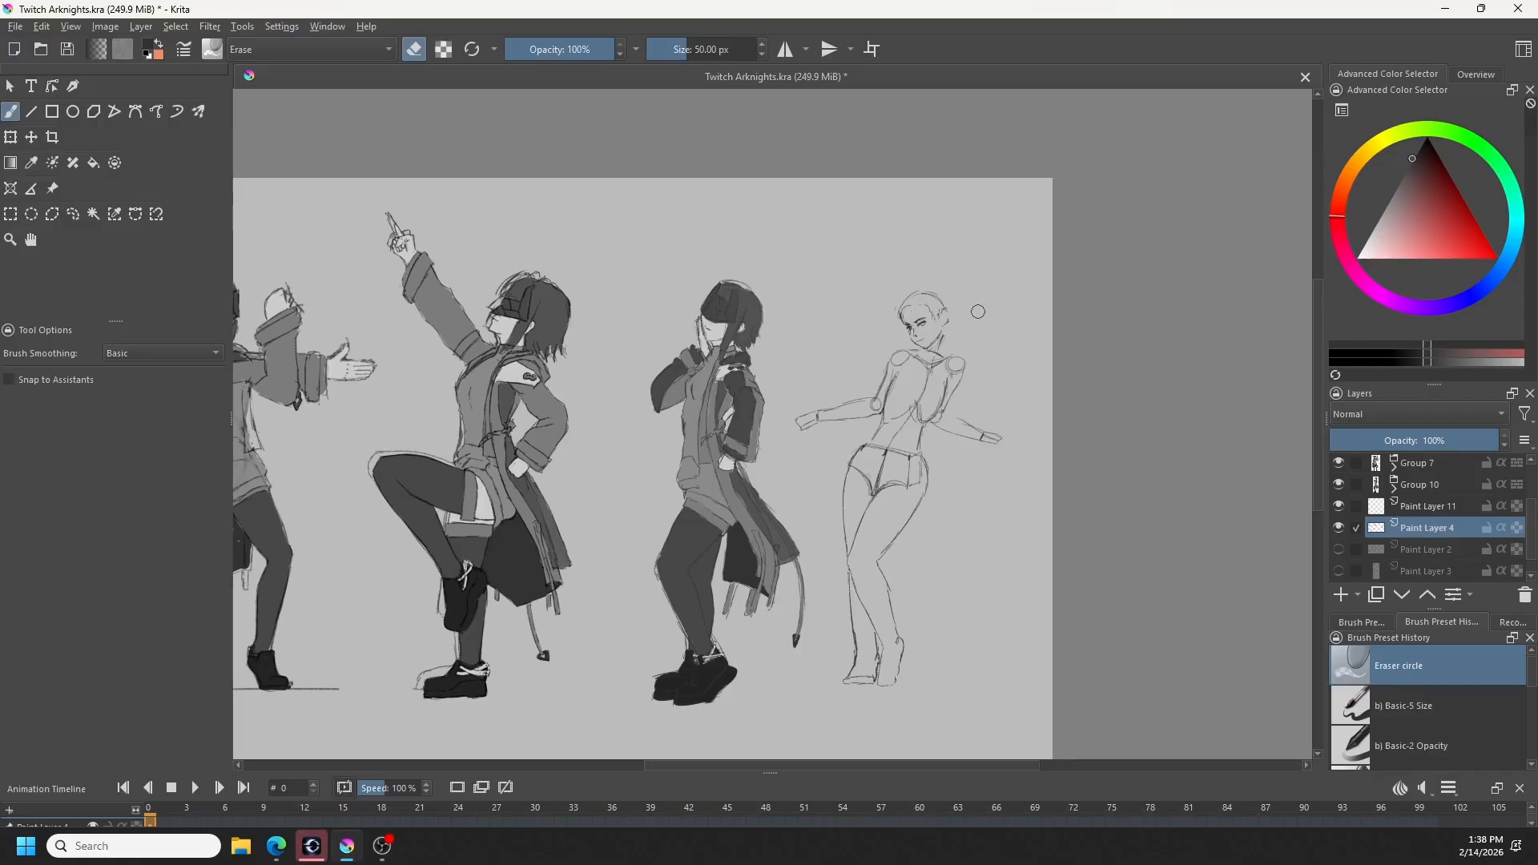
{"action": "key", "text": "e"}
- Select the rightmost figure's head with a freehand outline, tilt it slightly clockwise and reposition it over the neck, and deselect
{"action": "left_click", "coordinate": [73, 214]}
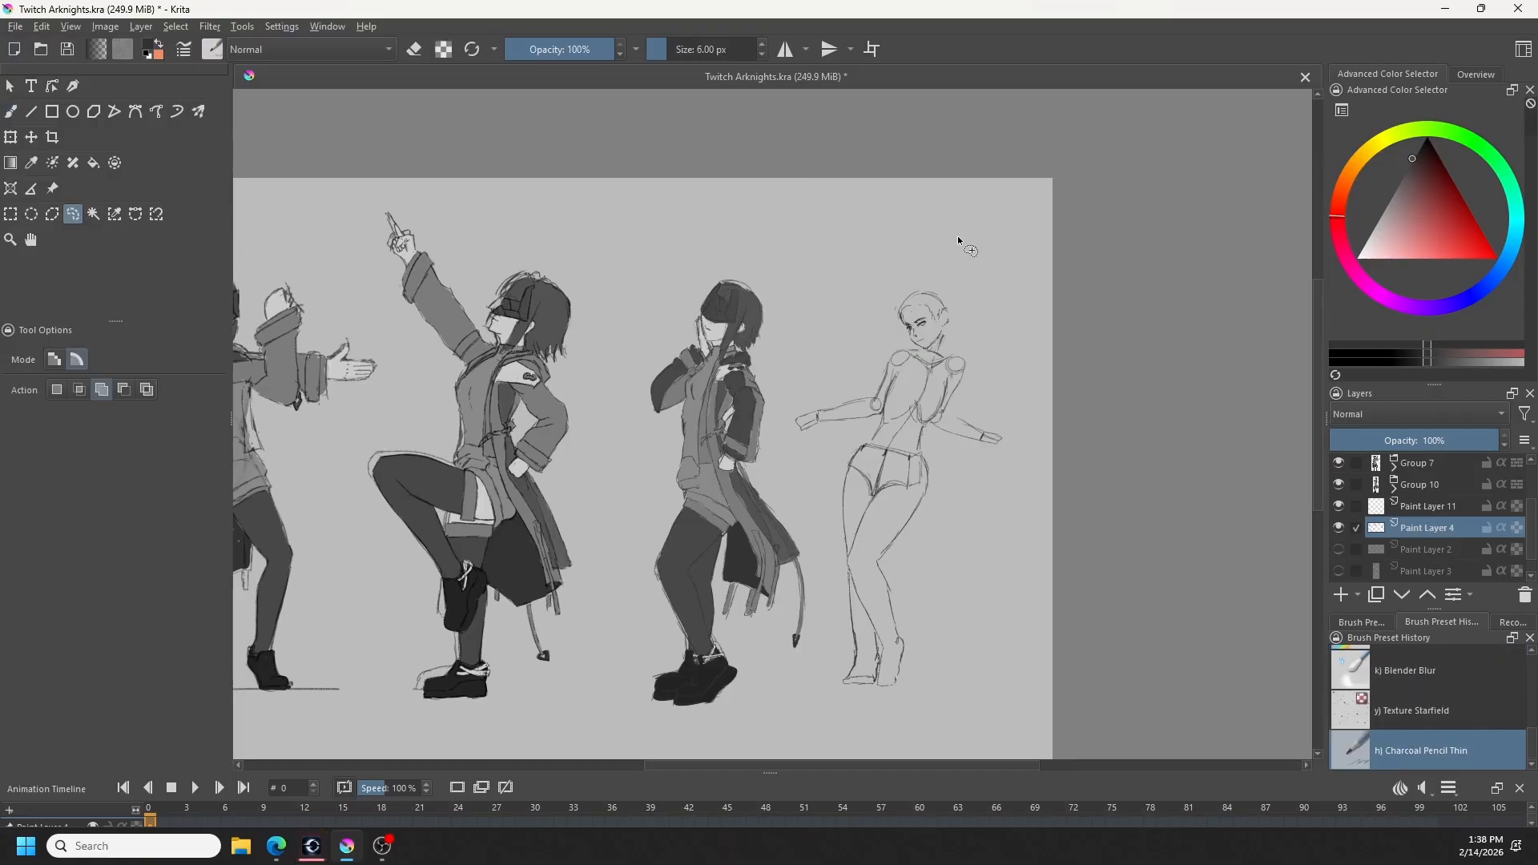
{"action": "mouse_move", "coordinate": [891, 335]}
{"action": "left_mouse_down"}
{"action": "mouse_move", "coordinate": [950, 271]}
{"action": "mouse_move", "coordinate": [958, 334]}
{"action": "mouse_move", "coordinate": [923, 353]}
{"action": "mouse_move", "coordinate": [898, 336]}
{"action": "mouse_move", "coordinate": [960, 317]}
{"action": "mouse_move", "coordinate": [940, 346]}
{"action": "mouse_move", "coordinate": [973, 346]}
{"action": "mouse_move", "coordinate": [968, 362]}
{"action": "mouse_move", "coordinate": [952, 331]}
{"action": "left_mouse_up"}
{"action": "key", "text": "ctrl+t"}
{"action": "key", "text": "ctrl+z"}
{"action": "key", "text": "Return"}
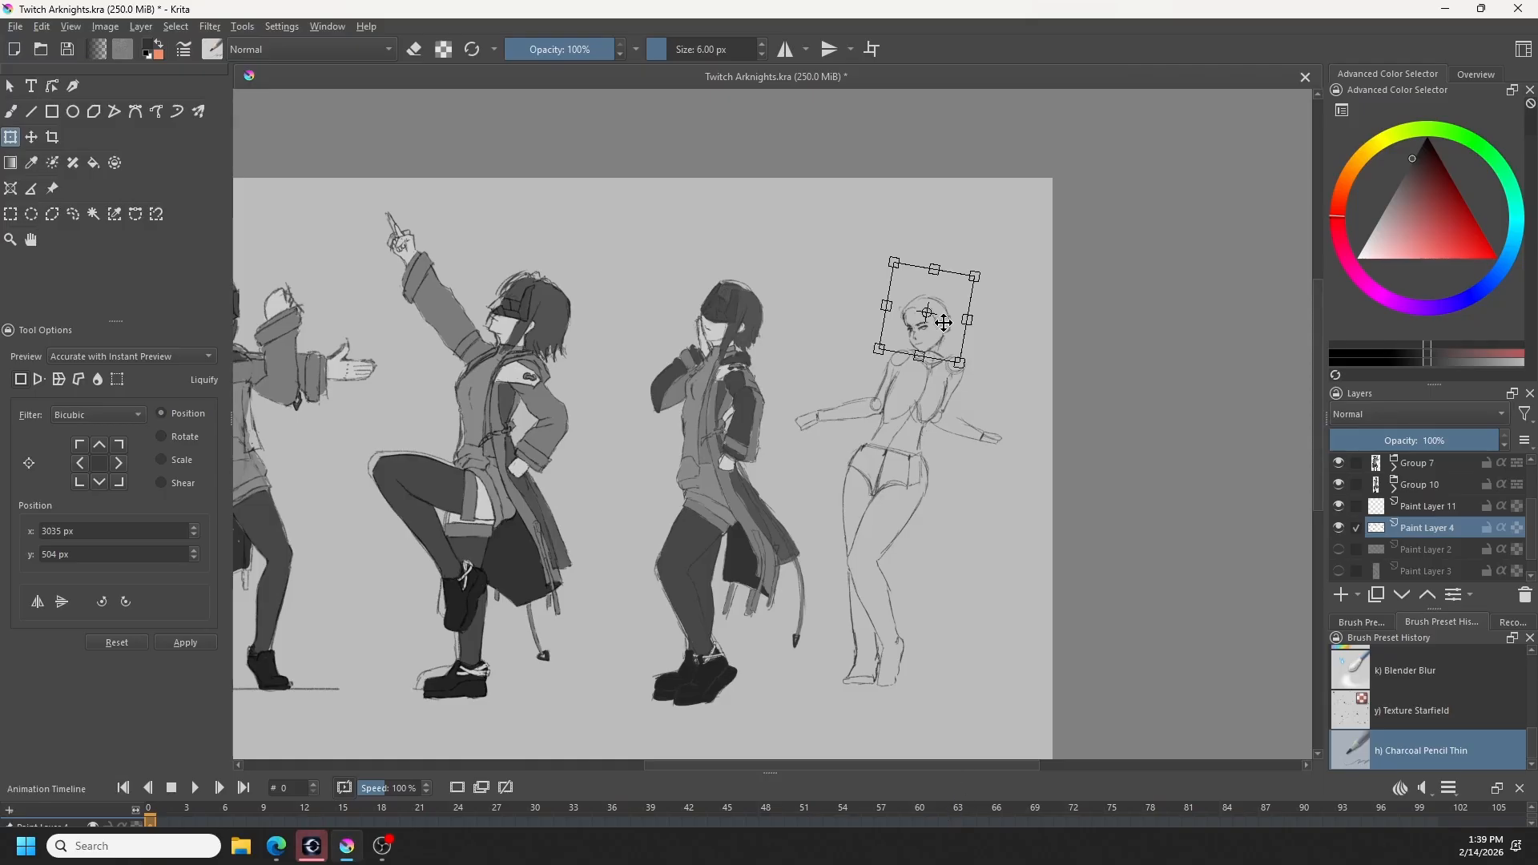
{"action": "left_click_drag", "start_coordinate": [944, 337], "coordinate": [946, 340]}
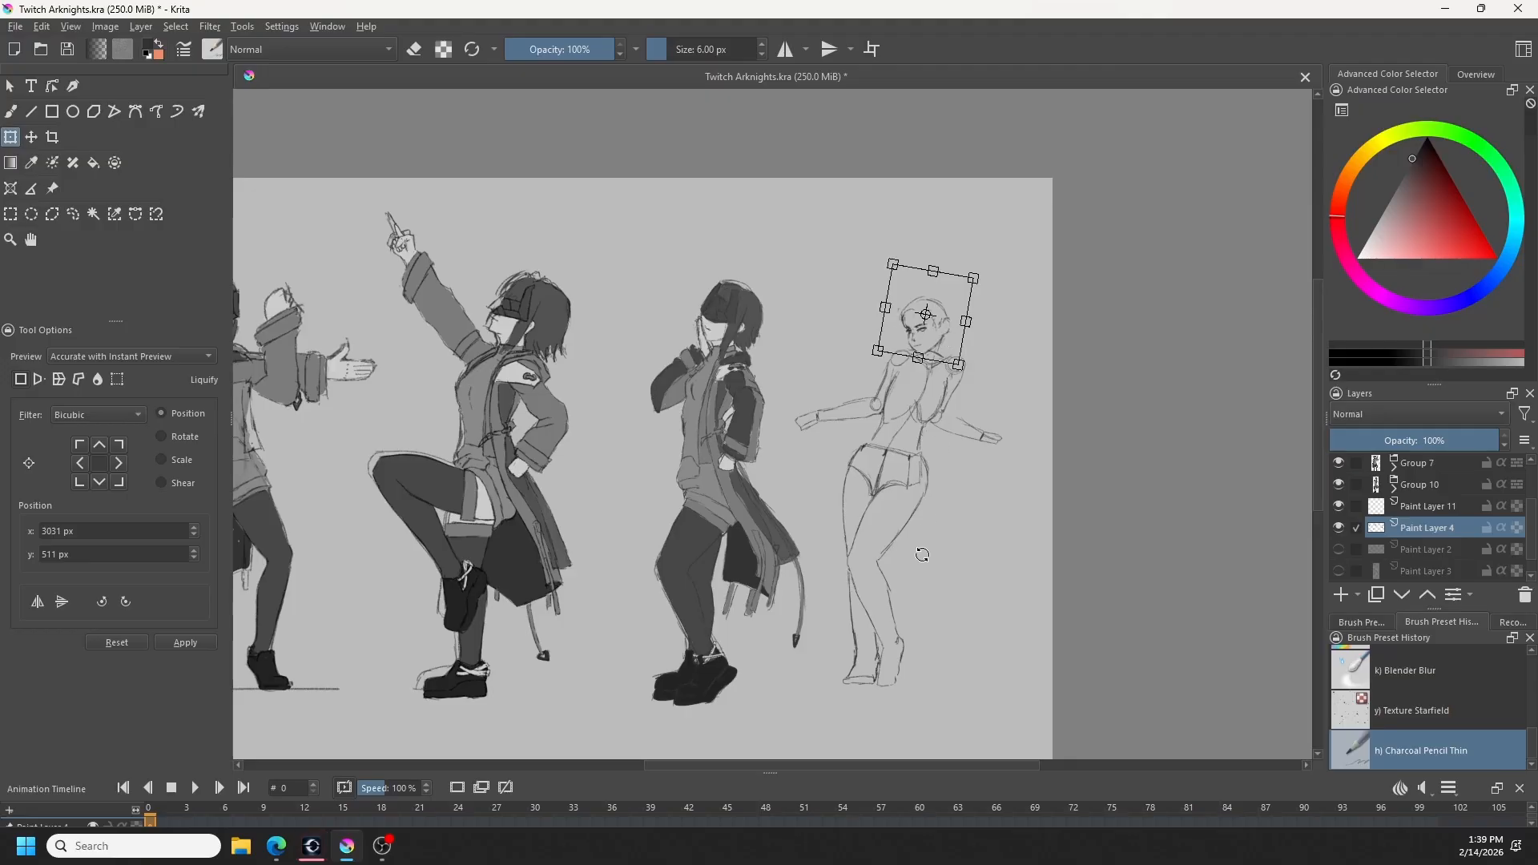
{"action": "key", "text": "b"}
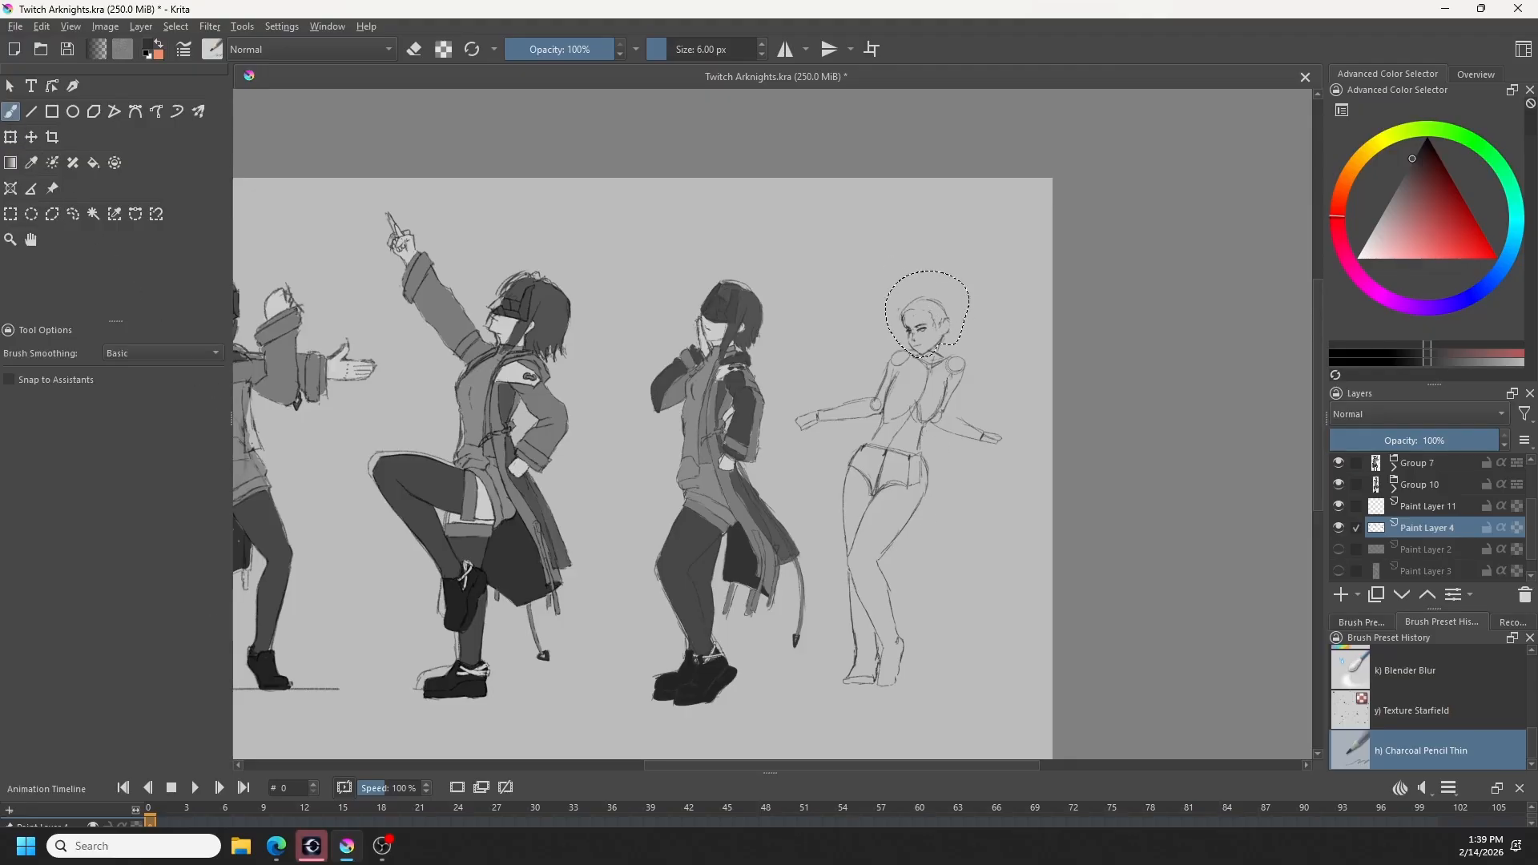
{"action": "key", "text": "ctrl+shift+a"}
- Refine the rightmost figure's head and face shape with the Liquify transform in a mirrored view, and restore the view
{"action": "key", "text": "m"}
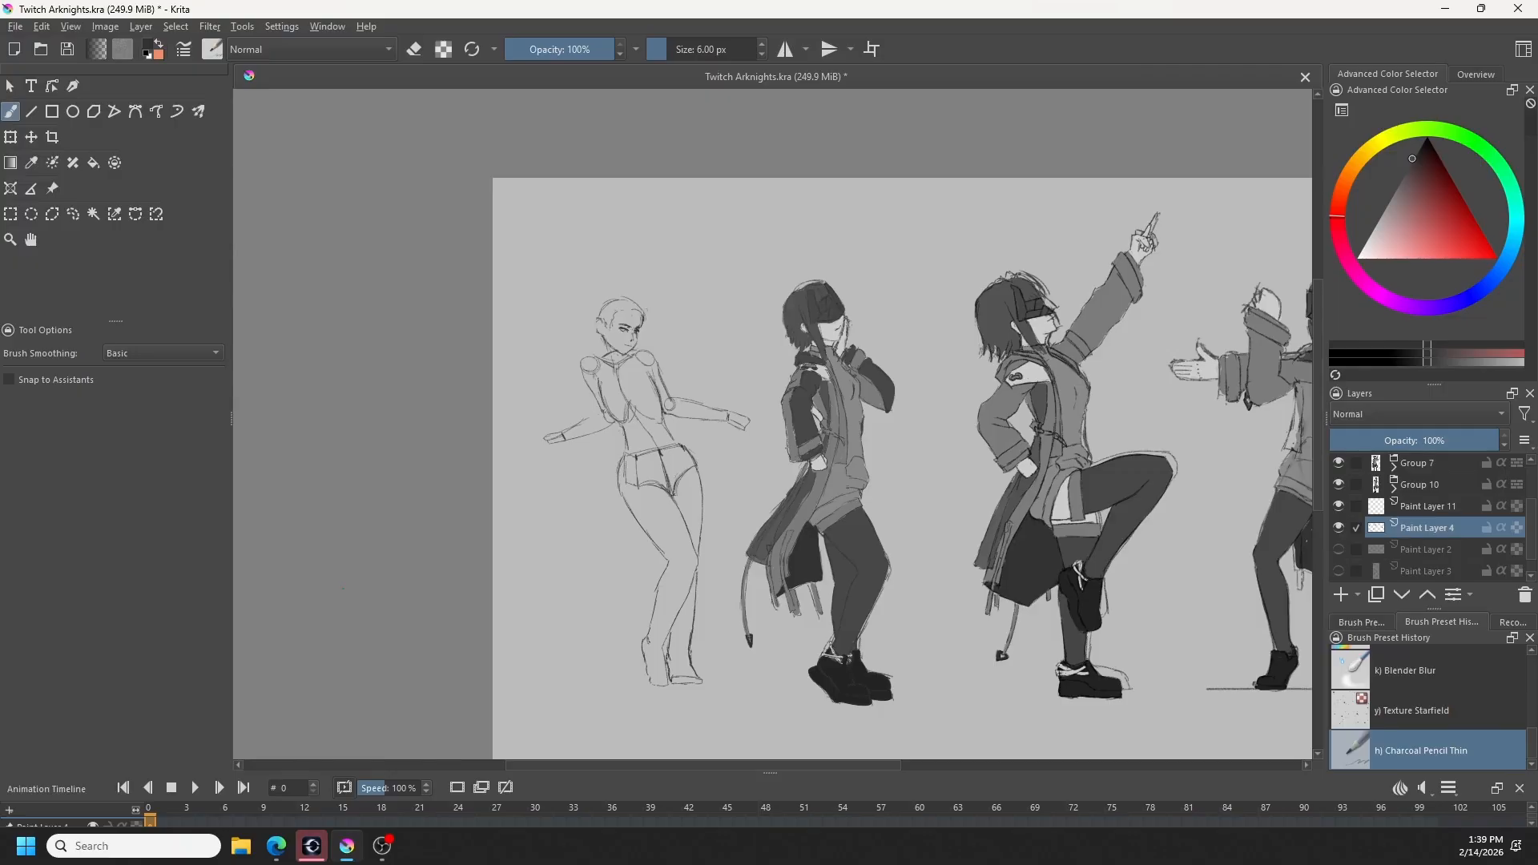
{"action": "key", "text": "ctrl+t"}
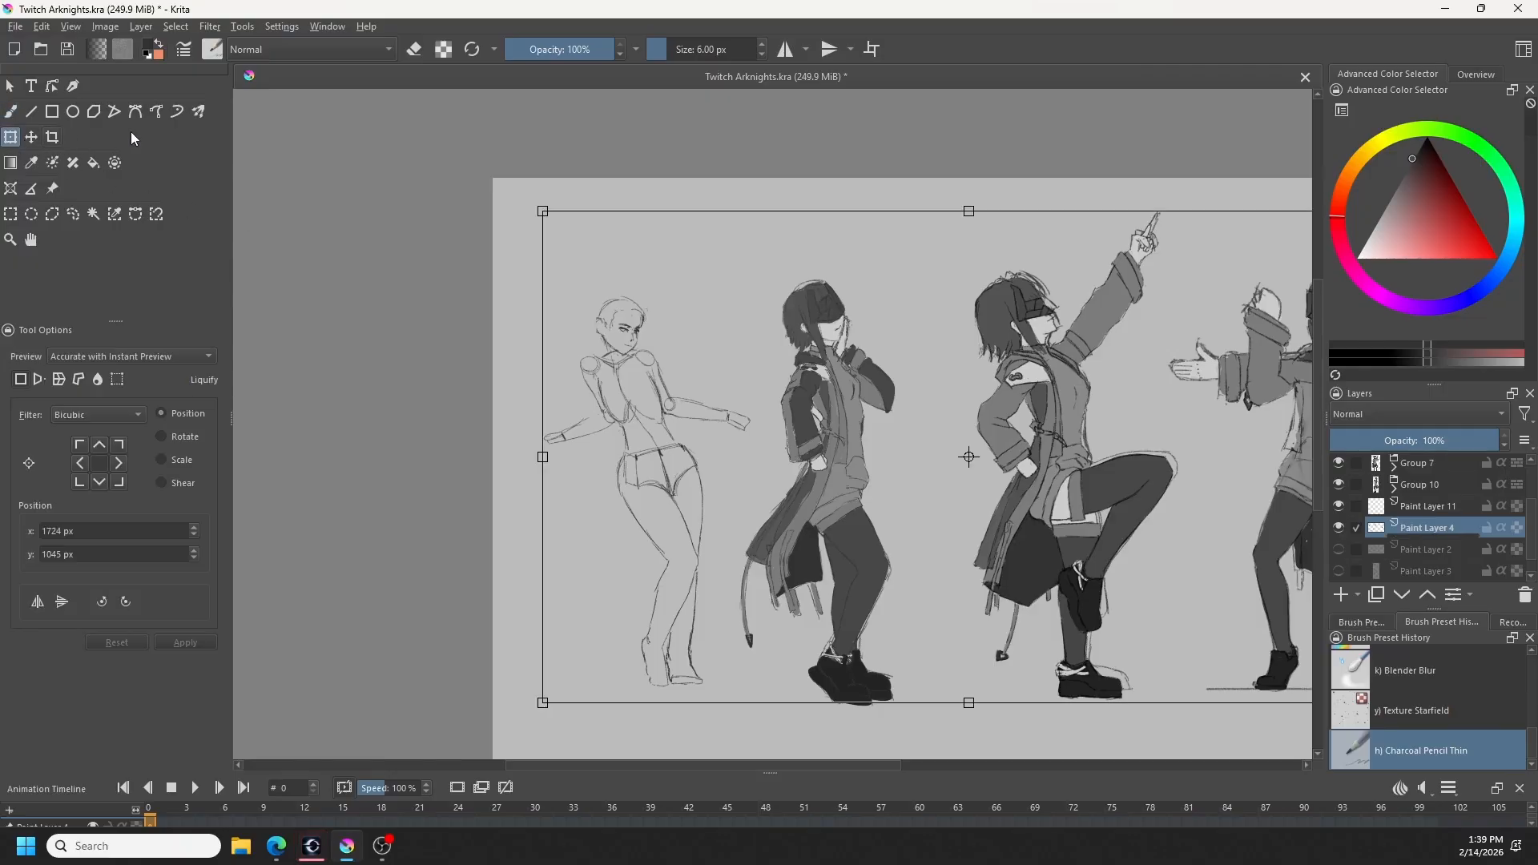
{"action": "left_click", "coordinate": [98, 379]}
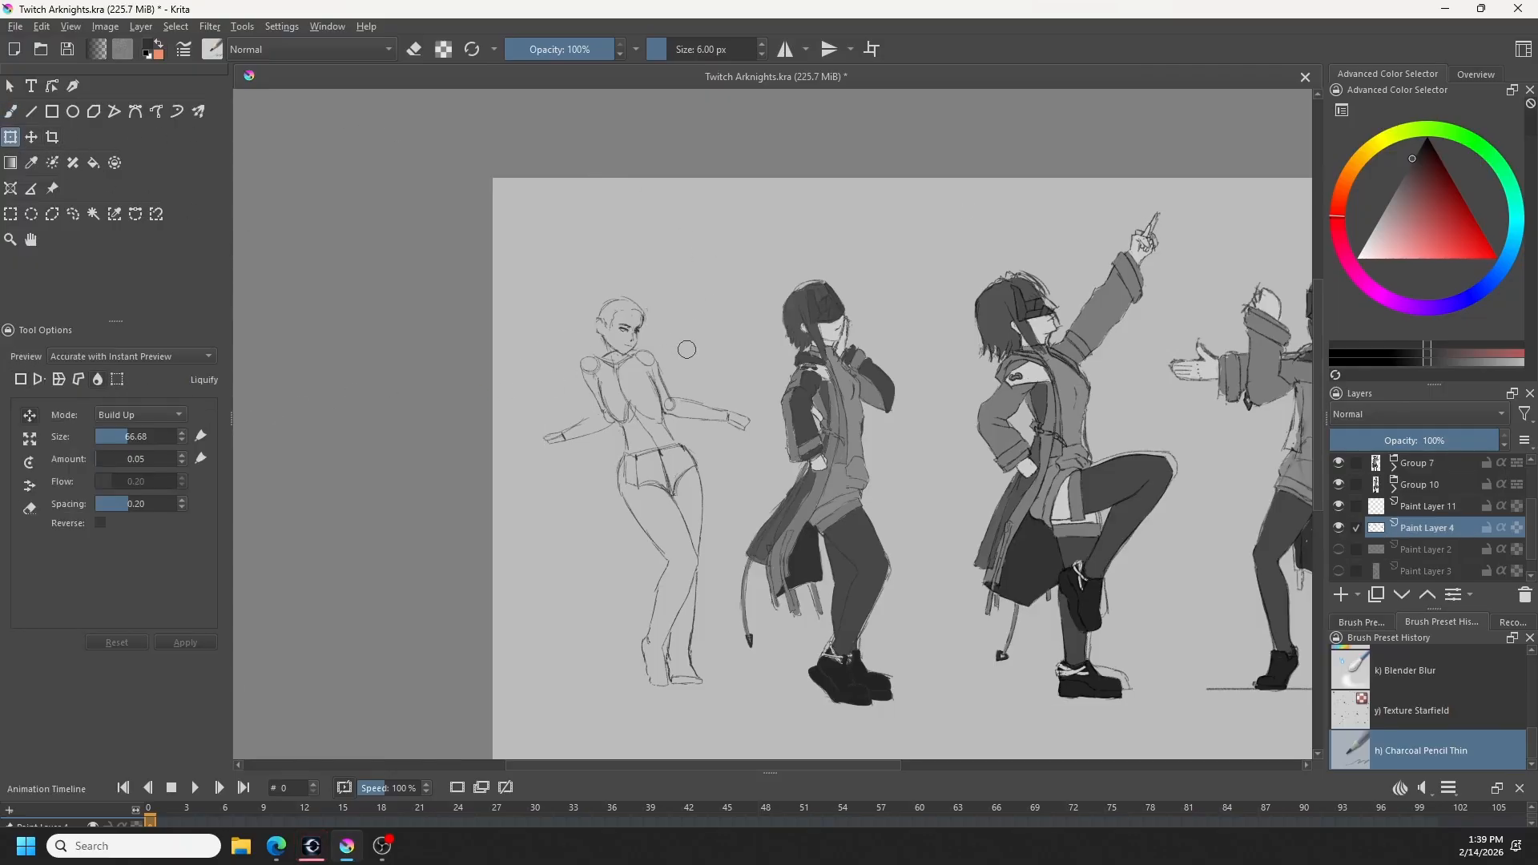
{"action": "left_click_drag", "start_coordinate": [648, 343], "coordinate": [639, 332]}
{"action": "scroll", "coordinate": [640, 335], "scroll_direction": "up", "scroll_amount": 3}
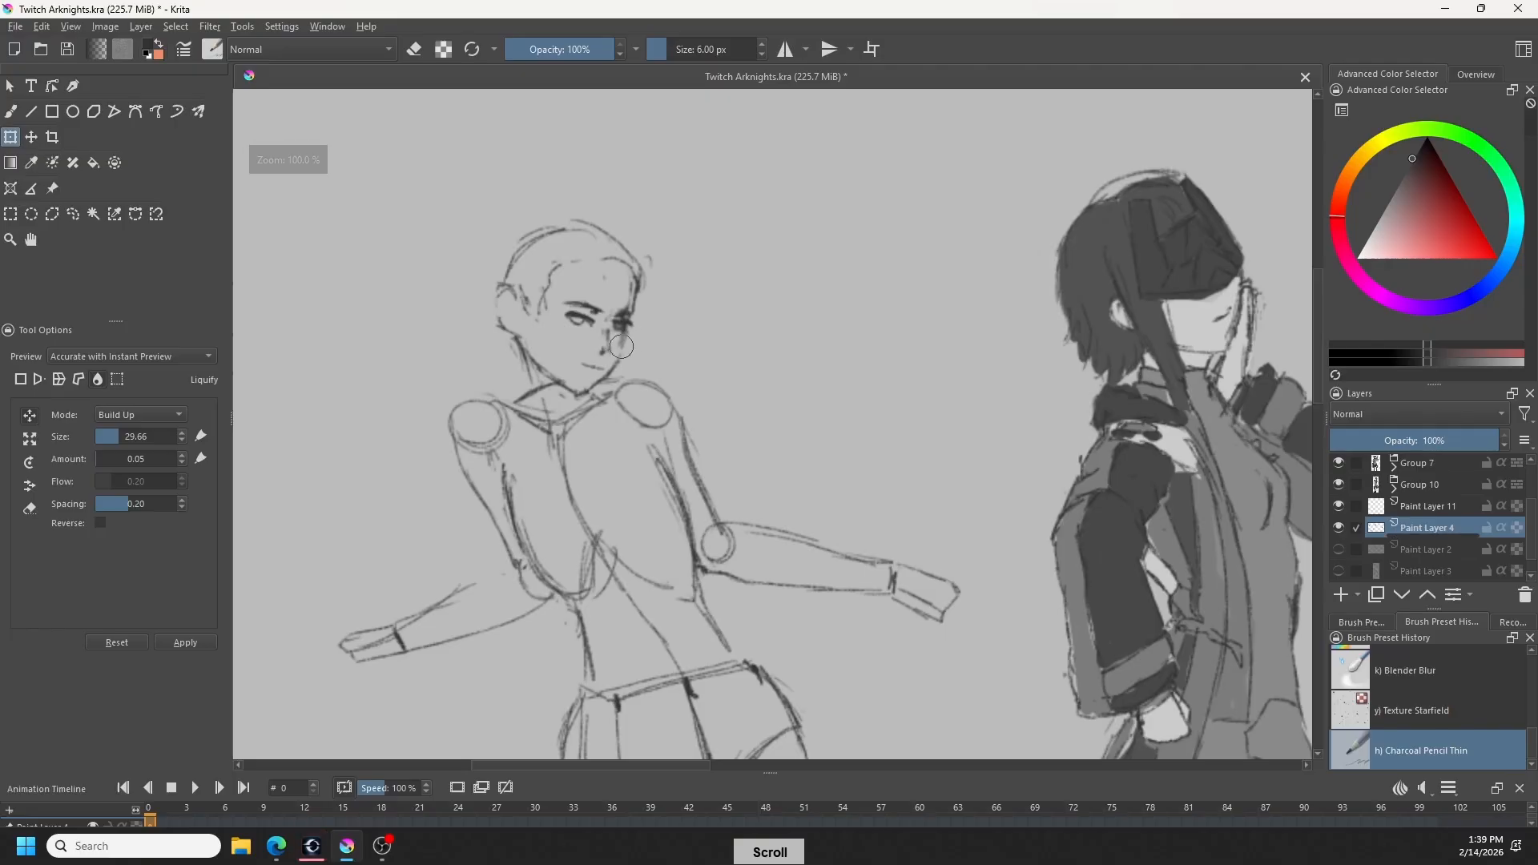
{"action": "scroll", "coordinate": [644, 338], "scroll_direction": "down", "scroll_amount": 2}
{"action": "scroll", "coordinate": [644, 338], "scroll_direction": "down", "scroll_amount": 2}
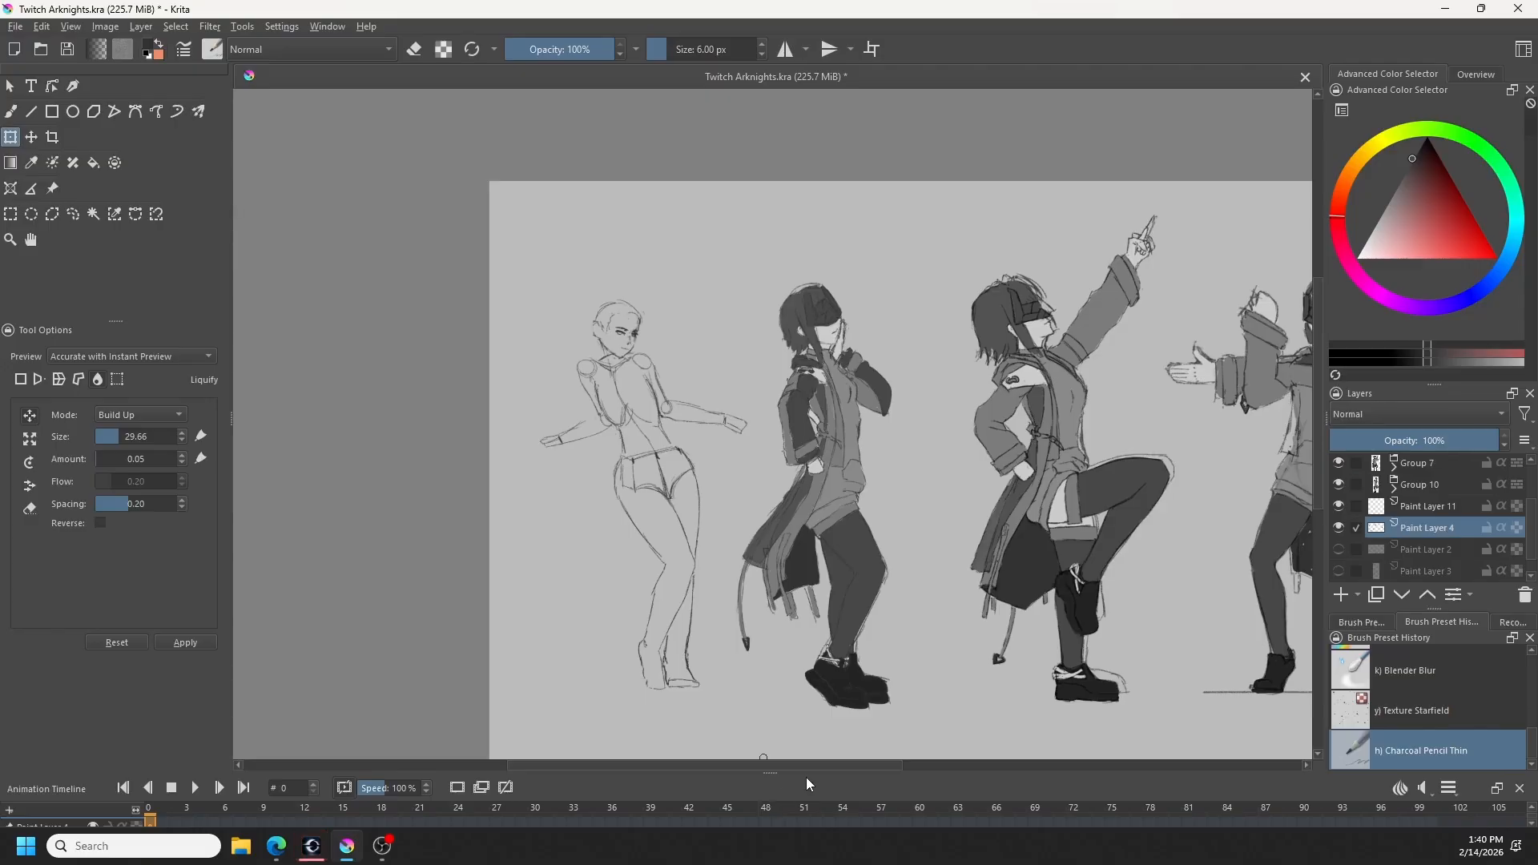
{"action": "key", "text": "m"}
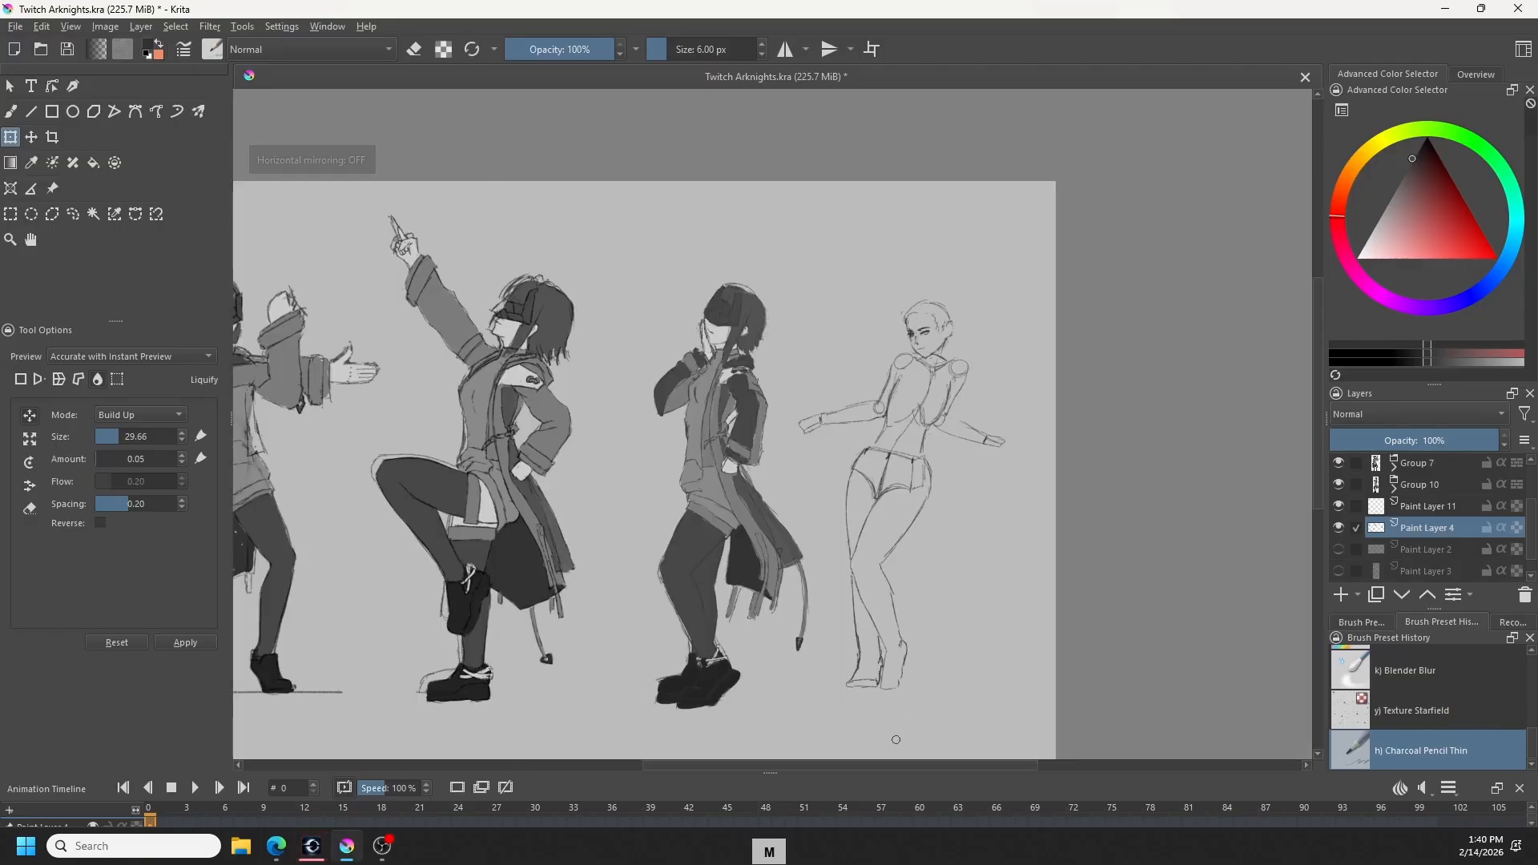
{"action": "left_click", "coordinate": [11, 111]}
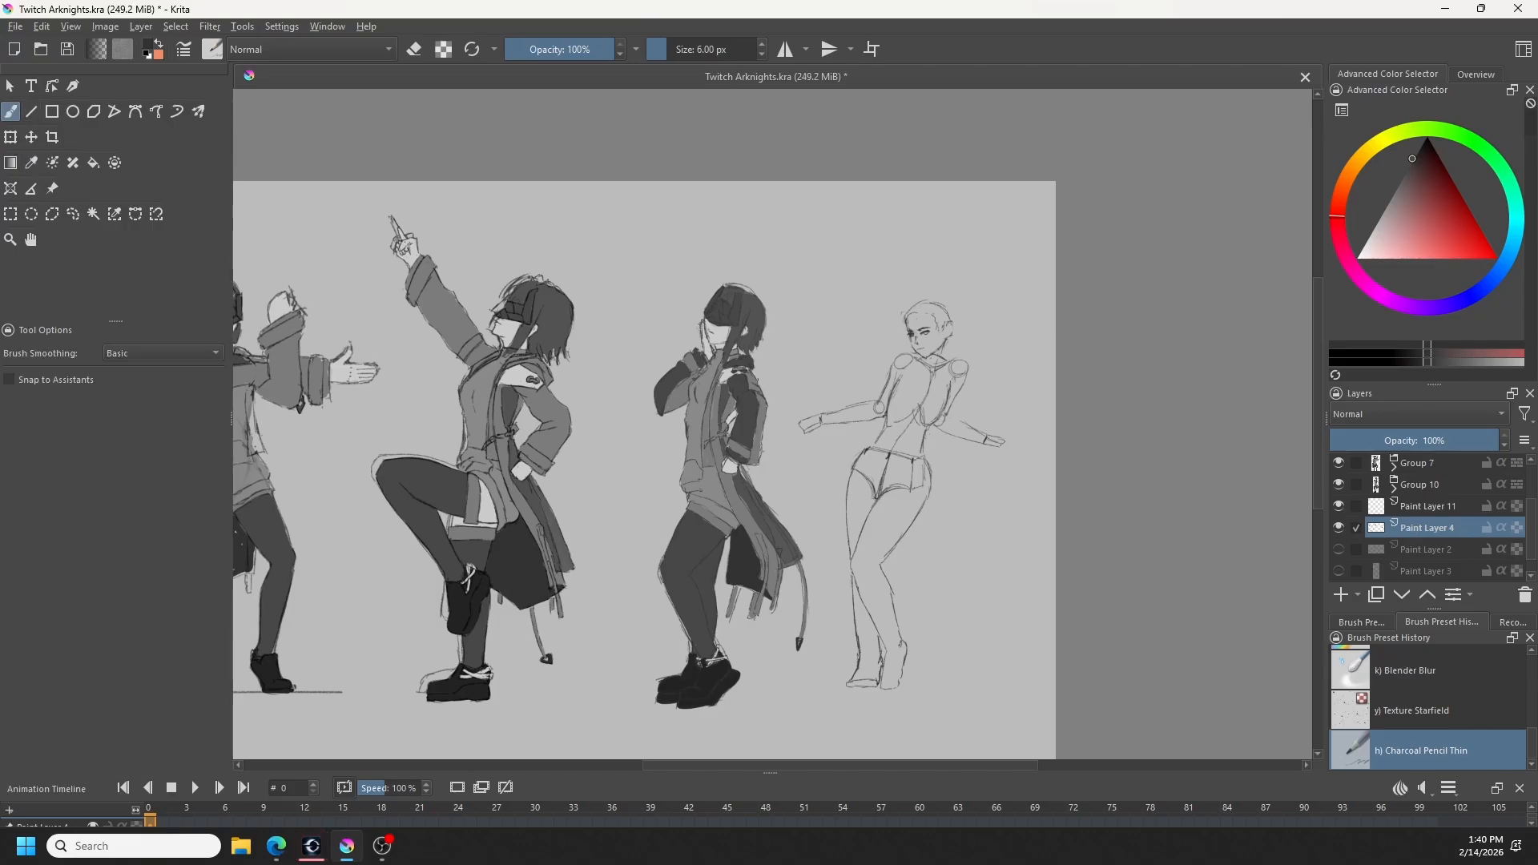
- Redraw the outer lower-leg line of the rightmost figure, undoing unwanted strokes and erasing the stray line near the ankle
{"action": "left_click_drag", "start_coordinate": [852, 582], "coordinate": [865, 646]}
{"action": "key", "text": "ctrl+z"}
{"action": "key", "text": "ctrl+z"}
{"action": "key", "text": "e"}
{"action": "left_click_drag", "start_coordinate": [849, 655], "coordinate": [854, 614]}
{"action": "key", "text": "e"}
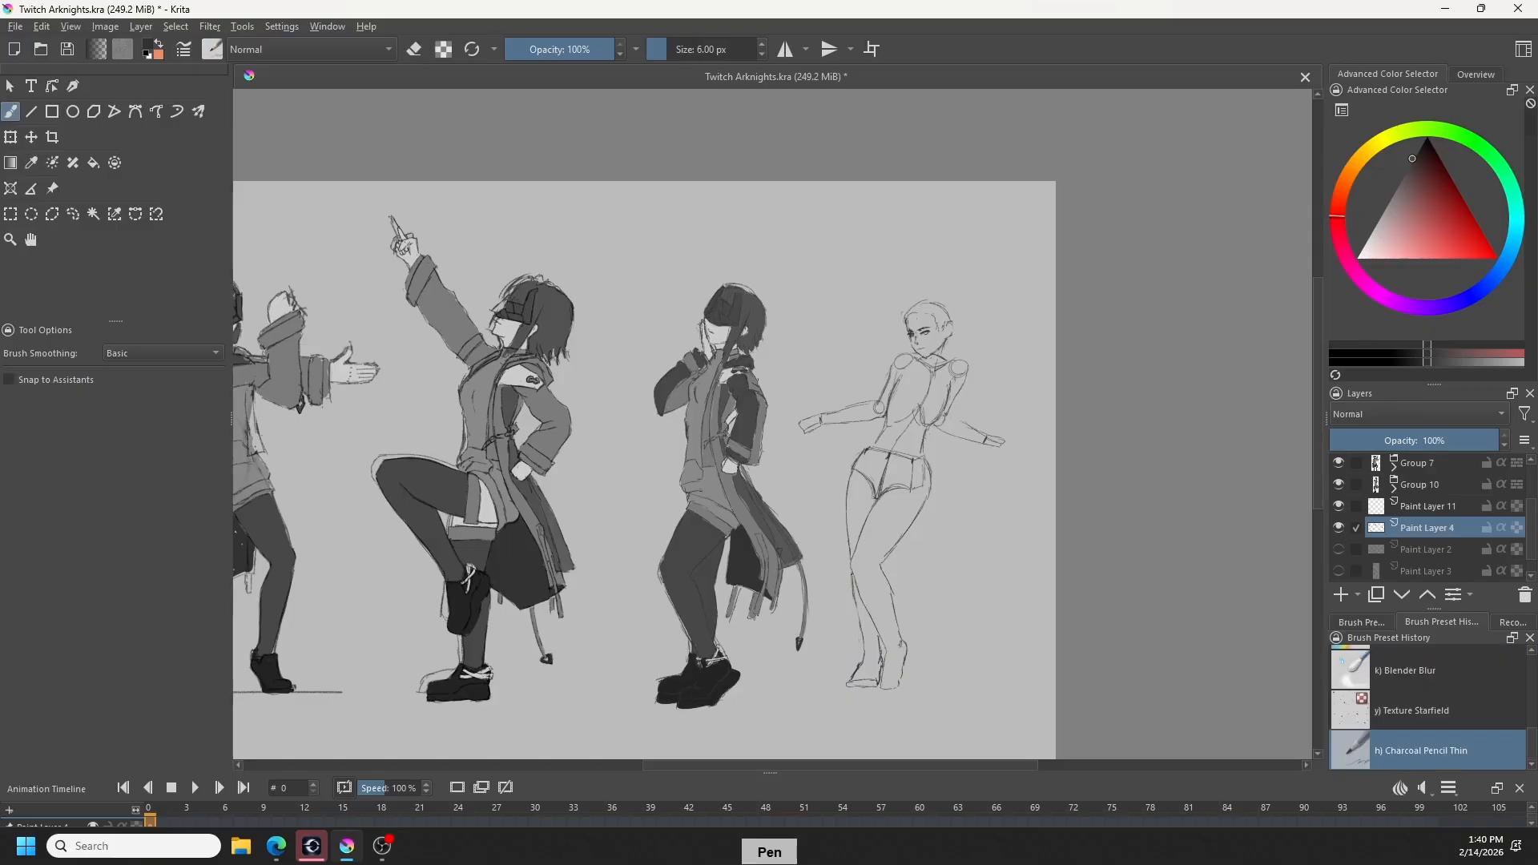
- Reshape the rightmost figure's foot with the Liquify transform at a brush size of 85.19
{"action": "key", "text": "ctrl+t"}
{"action": "left_click", "coordinate": [97, 380]}
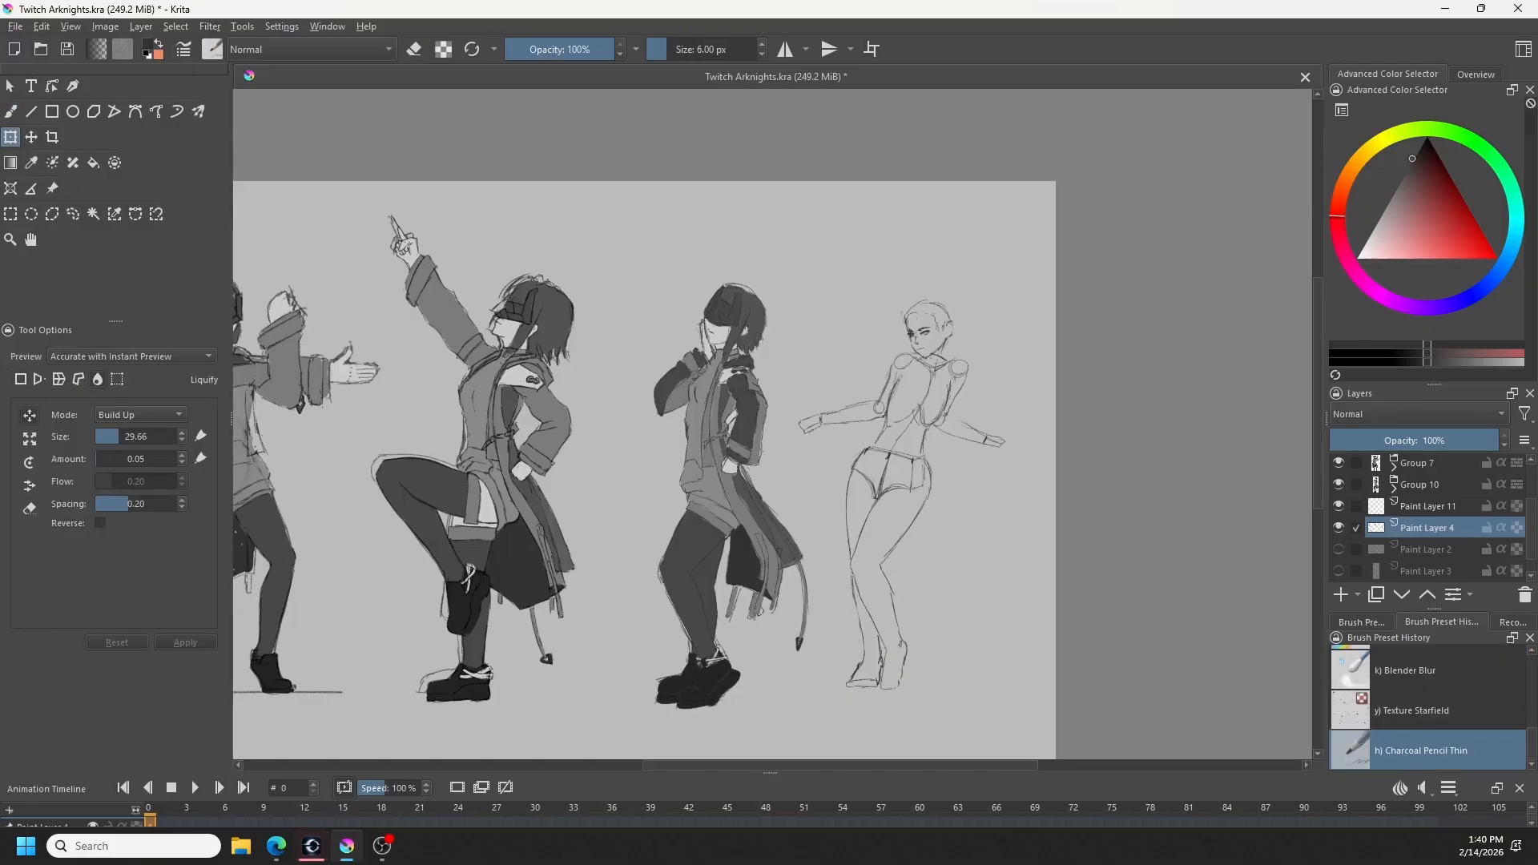
{"action": "mouse_move", "coordinate": [834, 677]}
{"action": "left_mouse_down", "text": "shift"}
{"action": "mouse_move", "coordinate": [863, 680]}
{"action": "mouse_move", "coordinate": [853, 694]}
{"action": "left_mouse_up", "text": "shift"}
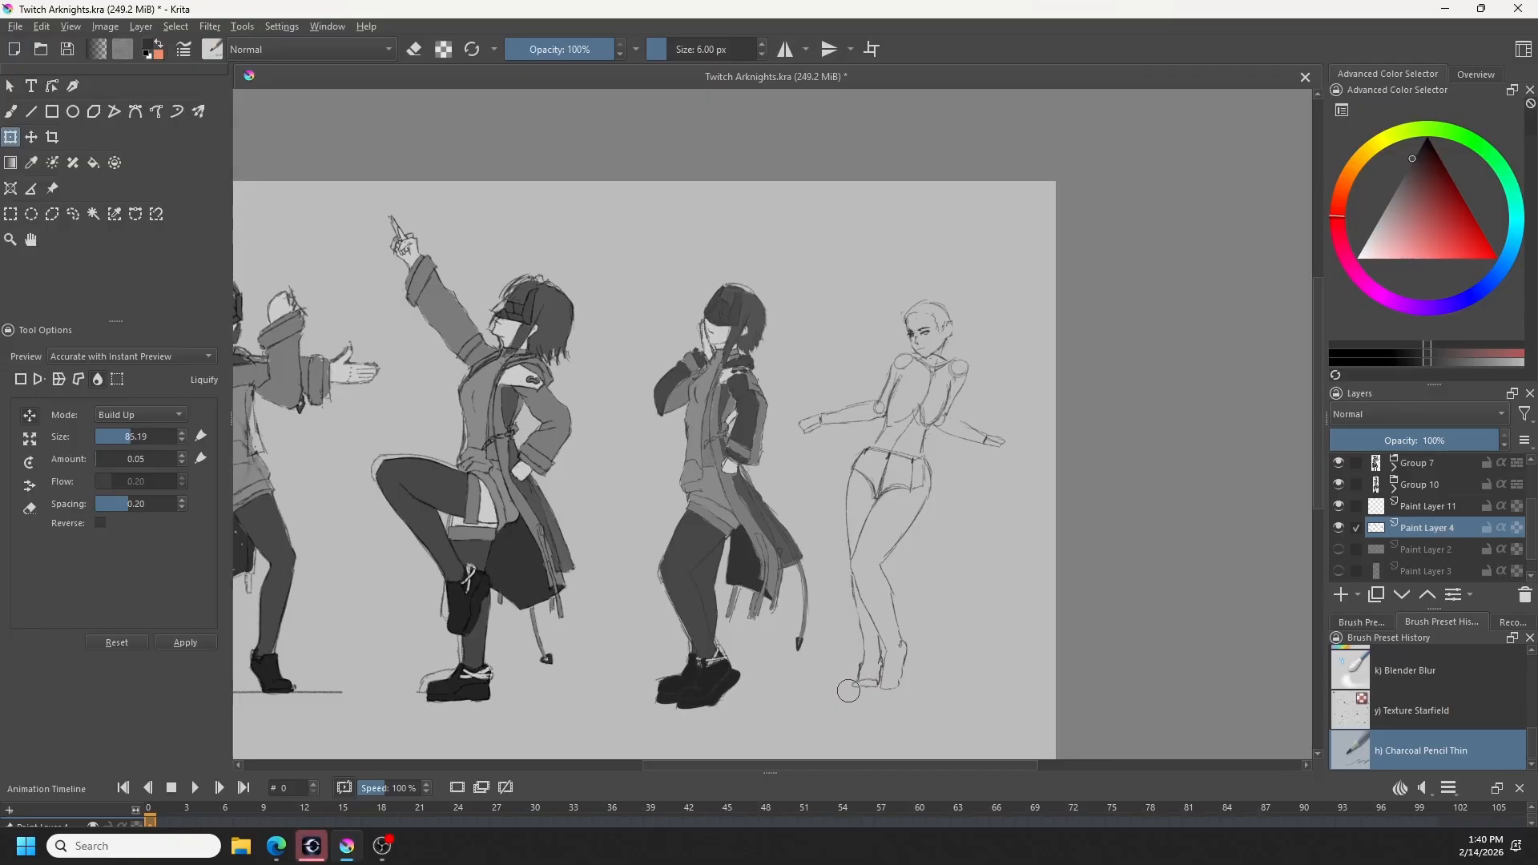
{"action": "left_click_drag", "start_coordinate": [869, 680], "coordinate": [859, 686], "text": "shift"}
{"action": "left_click", "coordinate": [10, 112]}
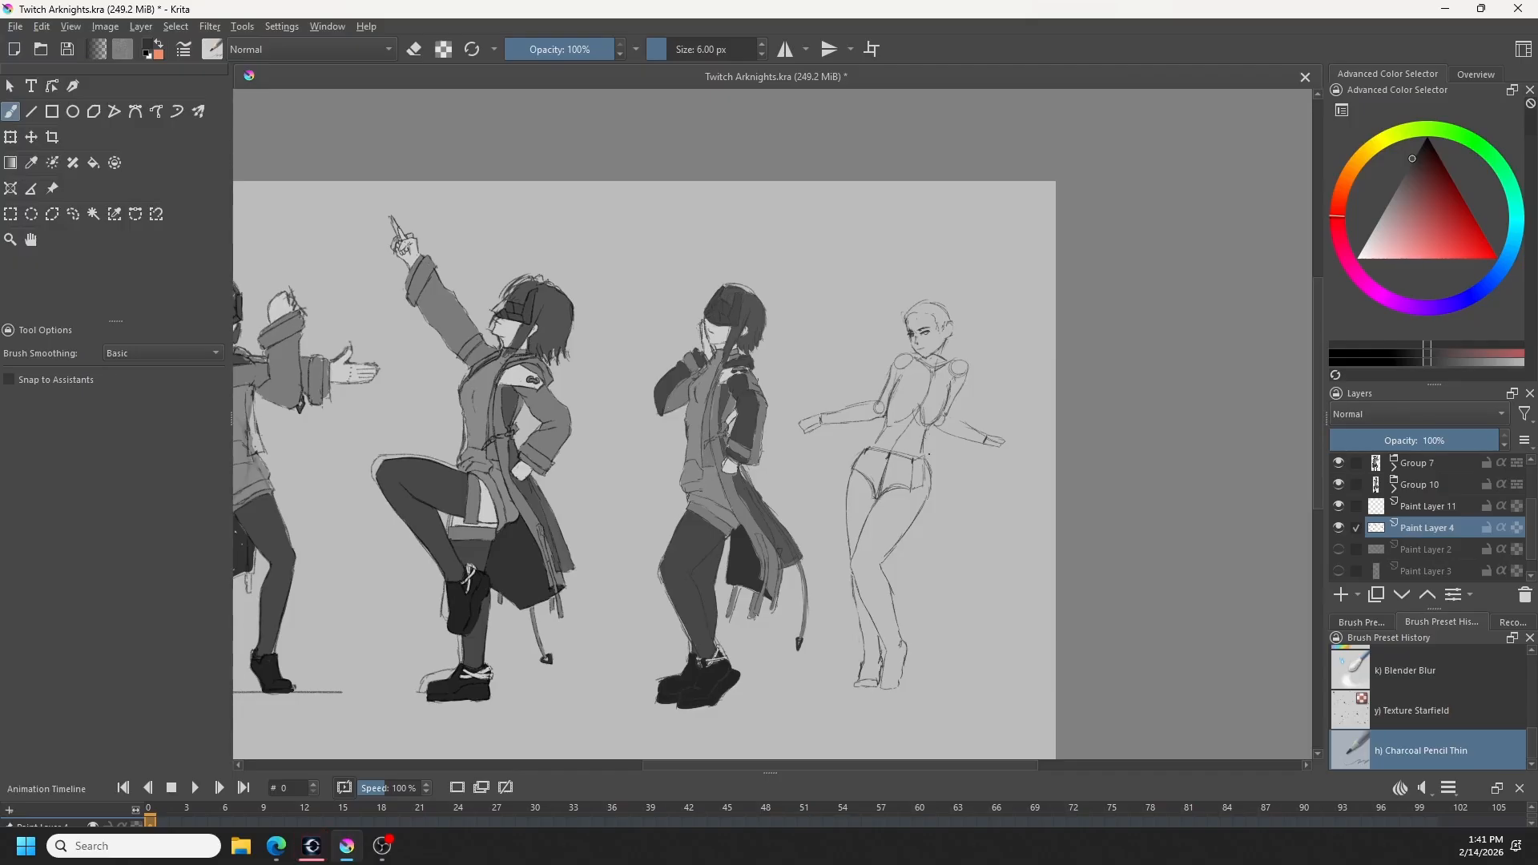
- Select the rightmost figure's upper body above the hips, rotate it counterclockwise, shift it over the pelvis, and deselect
{"action": "left_click", "coordinate": [73, 213]}
{"action": "mouse_move", "coordinate": [885, 299]}
{"action": "left_mouse_down"}
{"action": "mouse_move", "coordinate": [814, 472]}
{"action": "mouse_move", "coordinate": [852, 448]}
{"action": "mouse_move", "coordinate": [958, 465]}
{"action": "mouse_move", "coordinate": [1074, 431]}
{"action": "mouse_move", "coordinate": [901, 261]}
{"action": "left_mouse_up"}
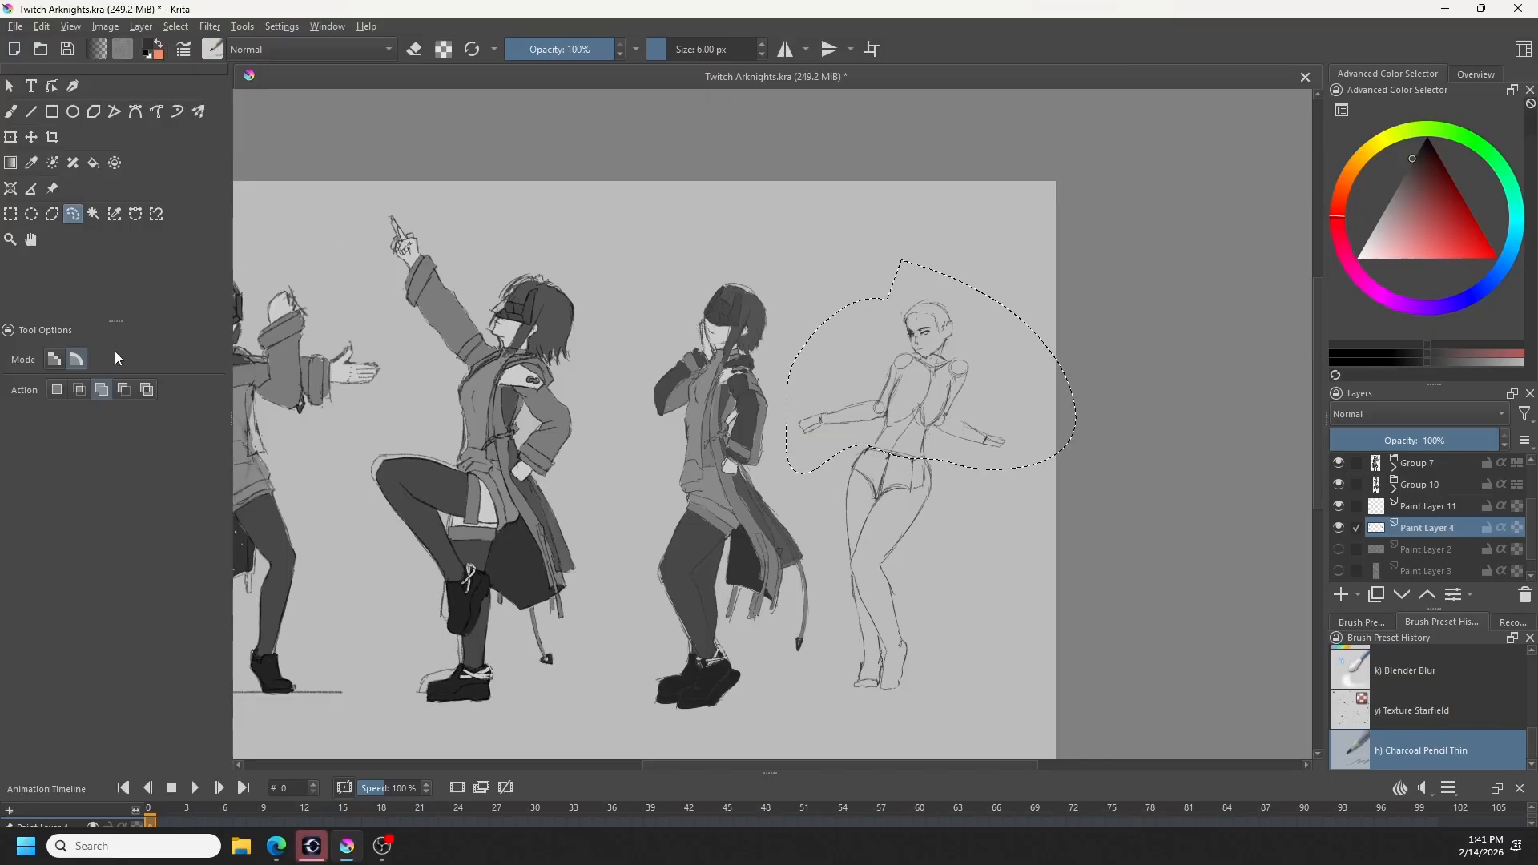
{"action": "scroll", "coordinate": [916, 477], "scroll_direction": "up", "scroll_amount": 1}
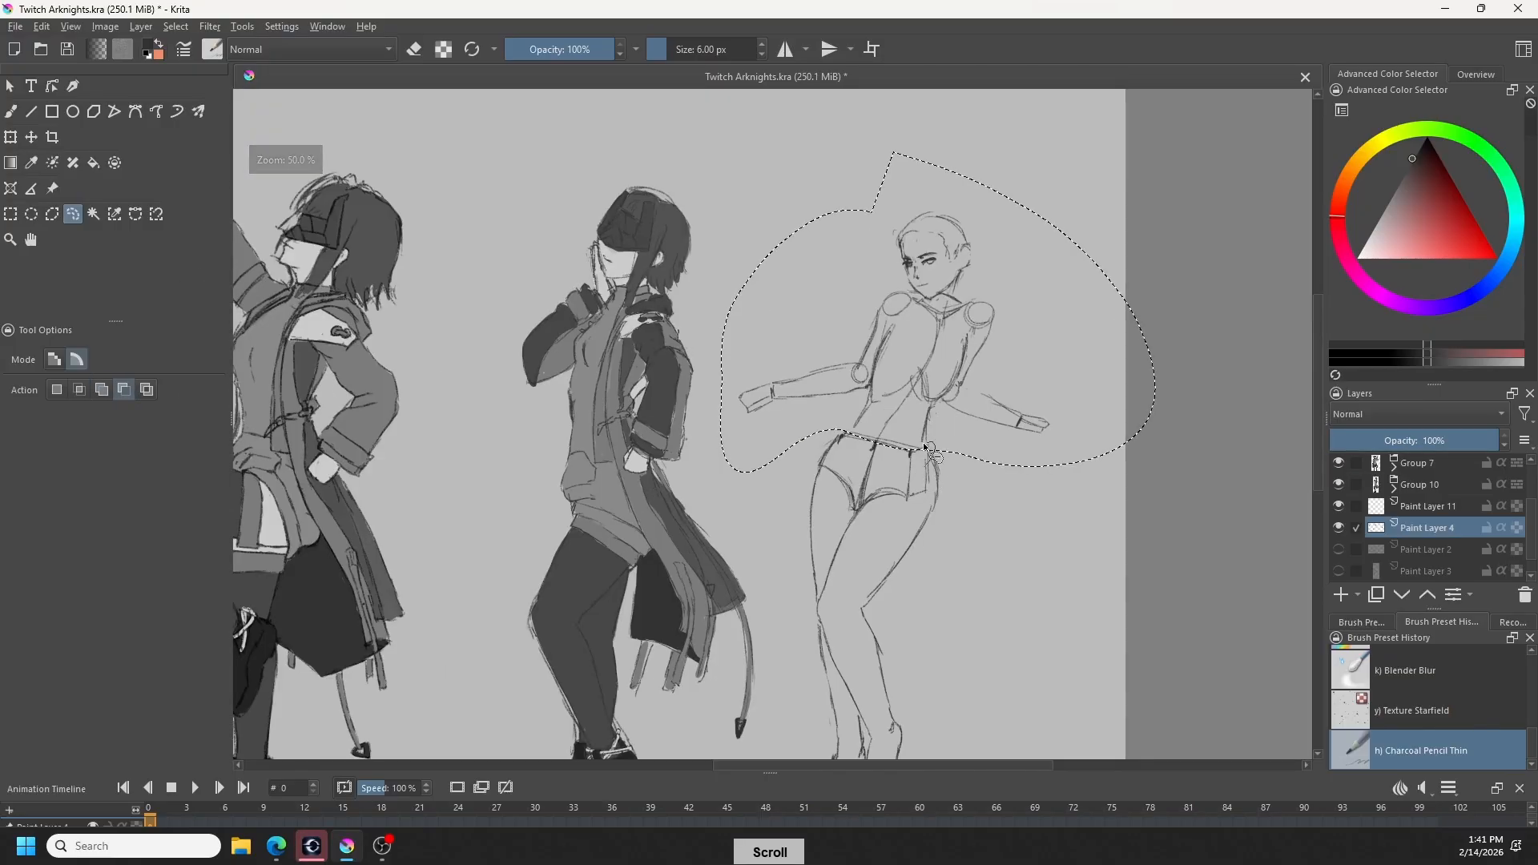
{"action": "scroll", "coordinate": [893, 636], "scroll_direction": "down", "scroll_amount": 1}
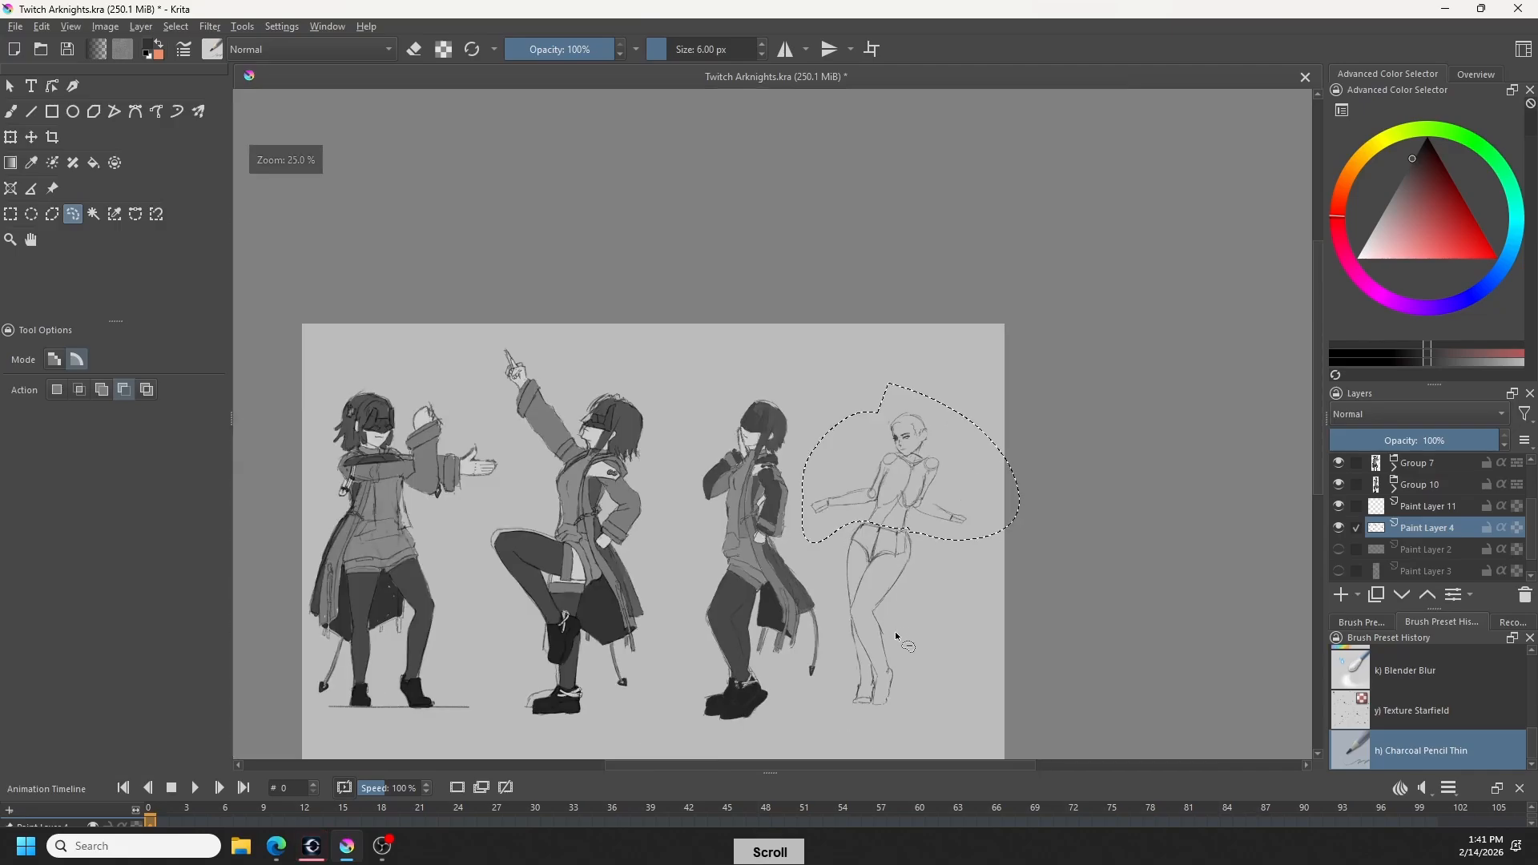
{"action": "scroll", "coordinate": [895, 635], "scroll_direction": "up", "scroll_amount": 1}
{"action": "key", "text": "ctrl+t"}
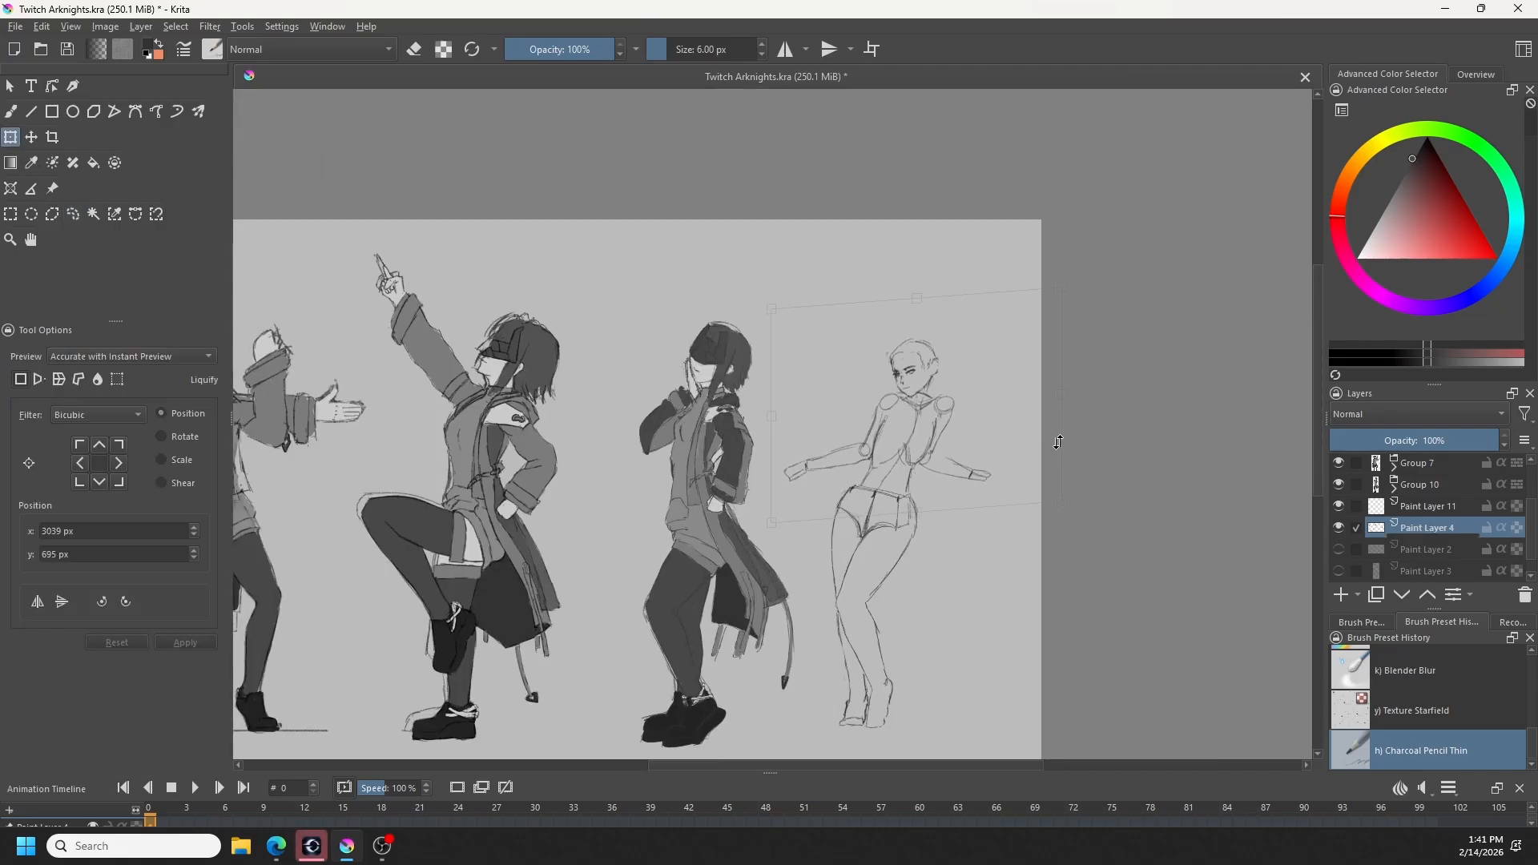
{"action": "key", "text": "ctrl+z"}
{"action": "mouse_move", "coordinate": [984, 559]}
{"action": "left_mouse_down"}
{"action": "mouse_move", "coordinate": [999, 570]}
{"action": "mouse_move", "coordinate": [1017, 543]}
{"action": "mouse_move", "coordinate": [1002, 509]}
{"action": "left_mouse_up"}
{"action": "left_click_drag", "start_coordinate": [972, 457], "coordinate": [942, 446]}
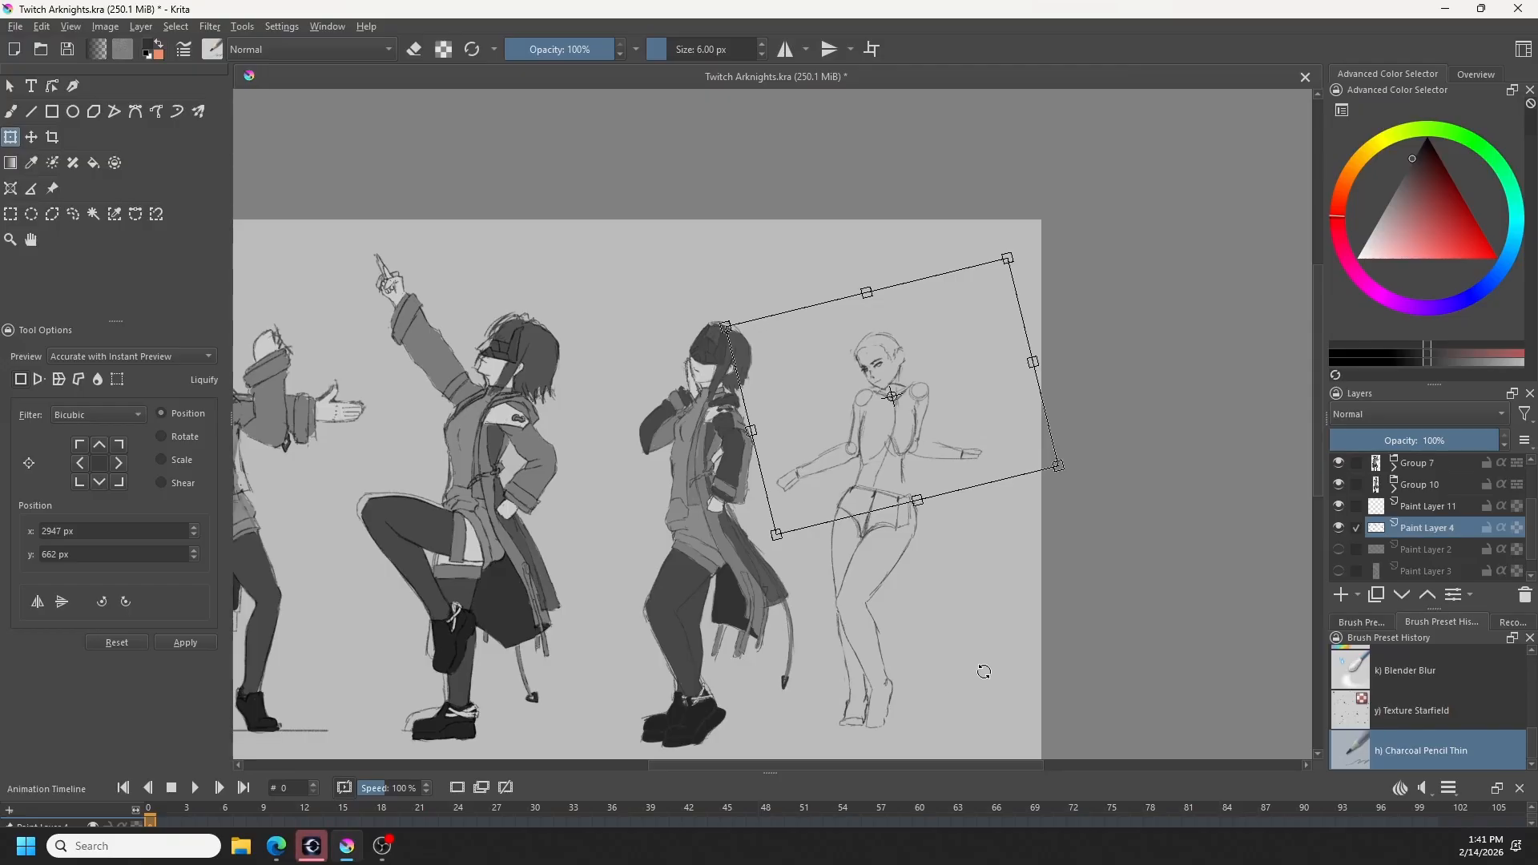
{"action": "key", "text": "Return"}
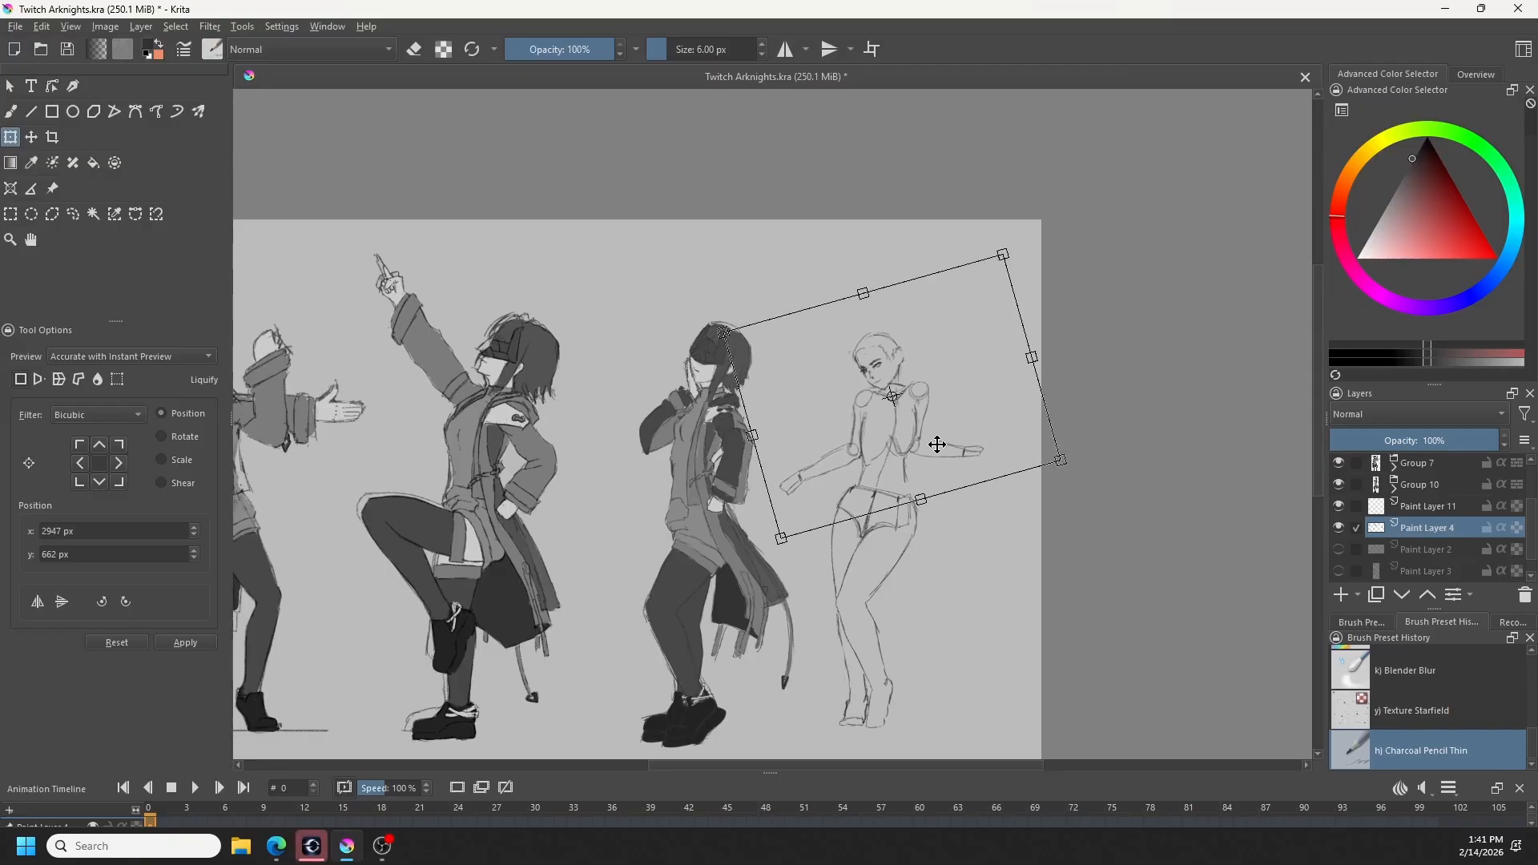
{"action": "left_click_drag", "start_coordinate": [938, 445], "coordinate": [944, 465]}
{"action": "key", "text": "b"}
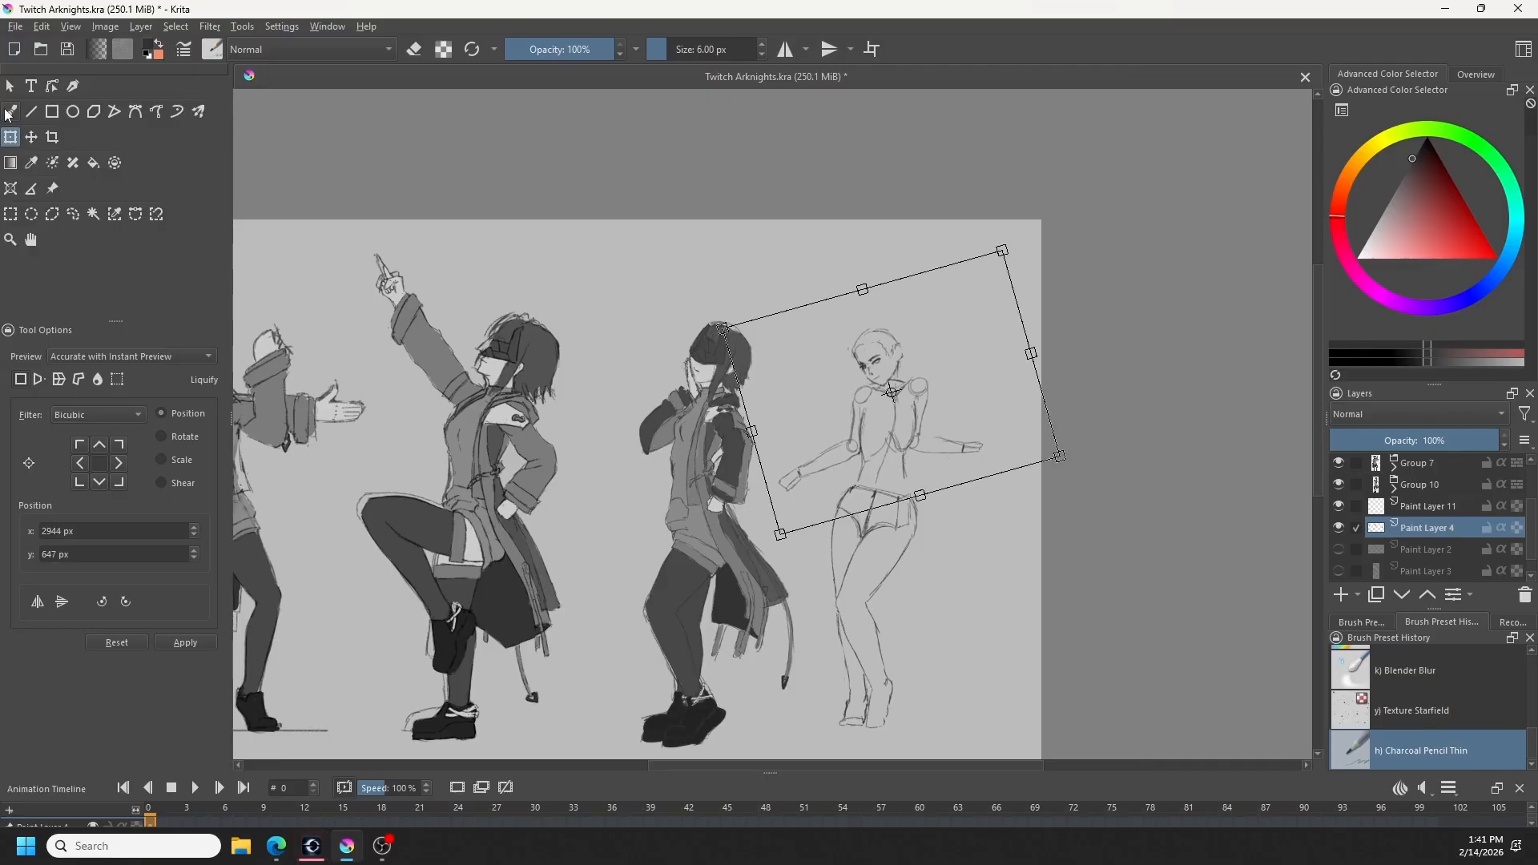
{"action": "key", "text": "ctrl+shift+a"}
- Redraw the rightmost figure's torso and waist lines to join the hips, checking them mirrored and cleaning up stray strokes
{"action": "key", "text": "m"}
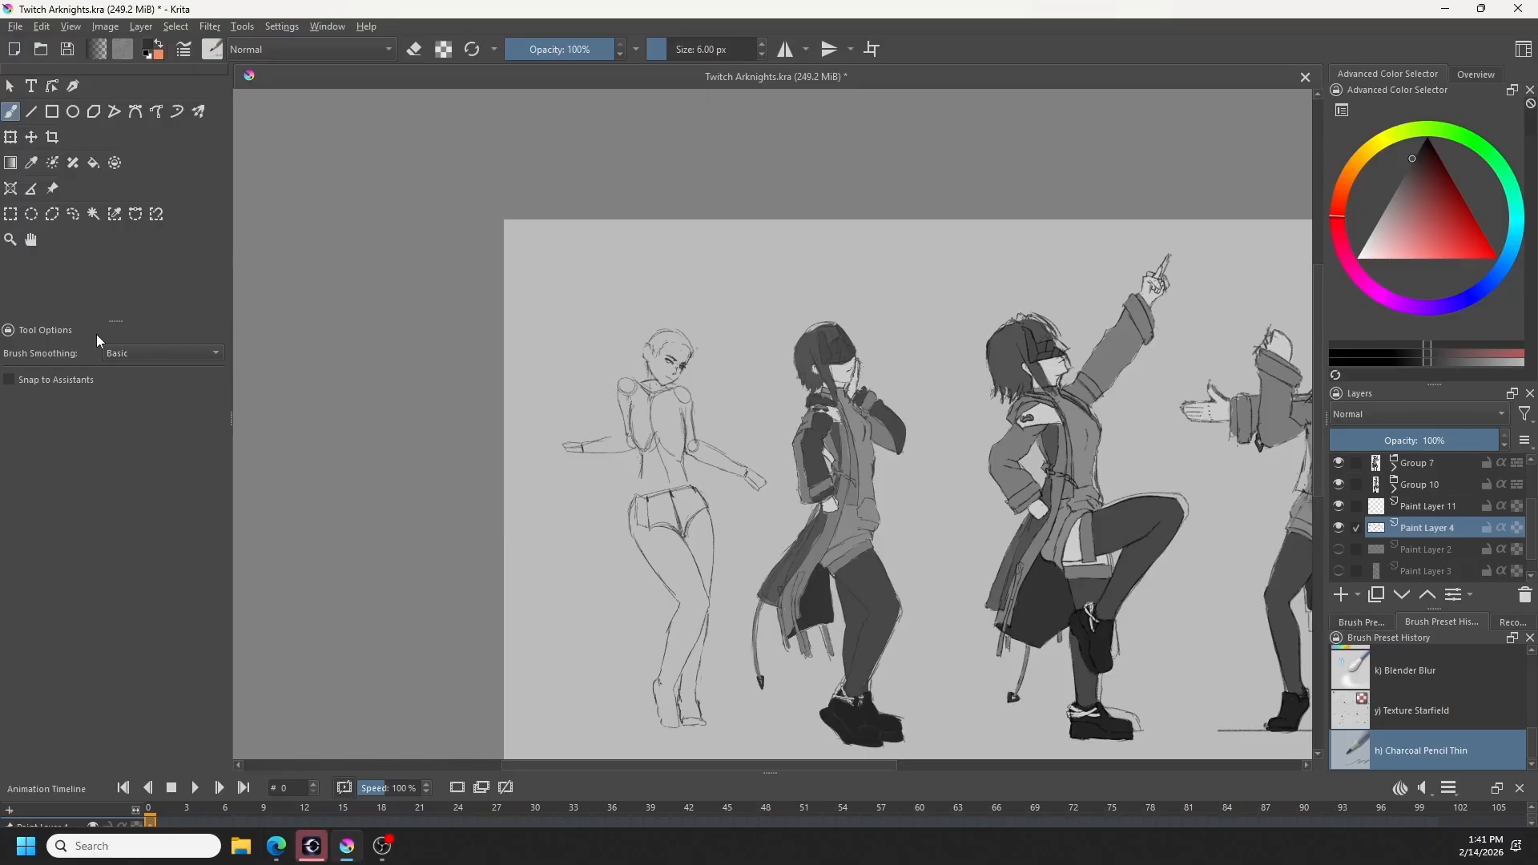
{"action": "key", "text": "m"}
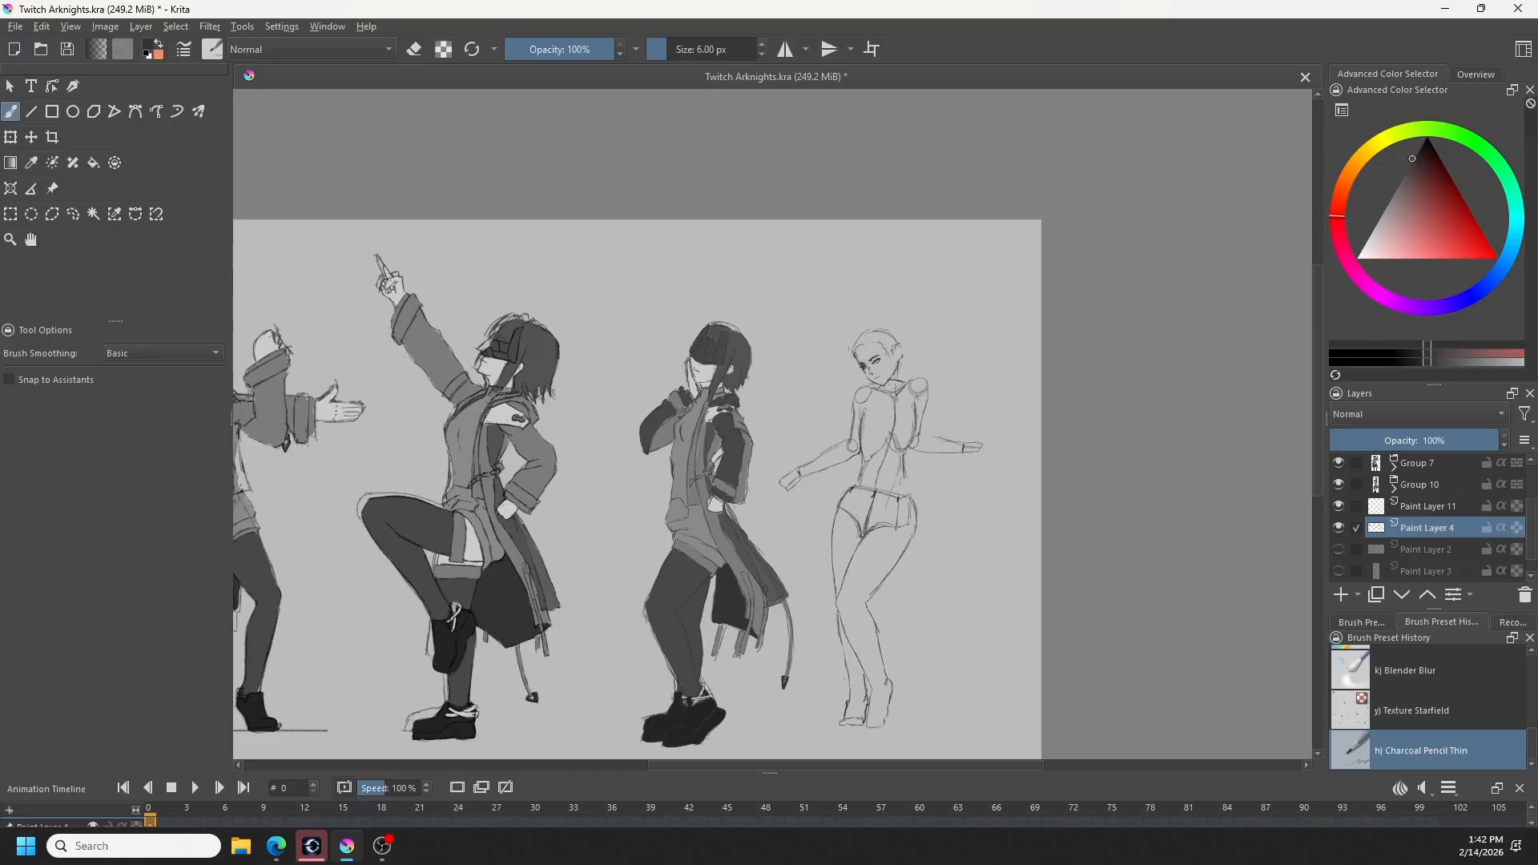
{"action": "key", "text": "ctrl+z"}
{"action": "key", "text": "e"}
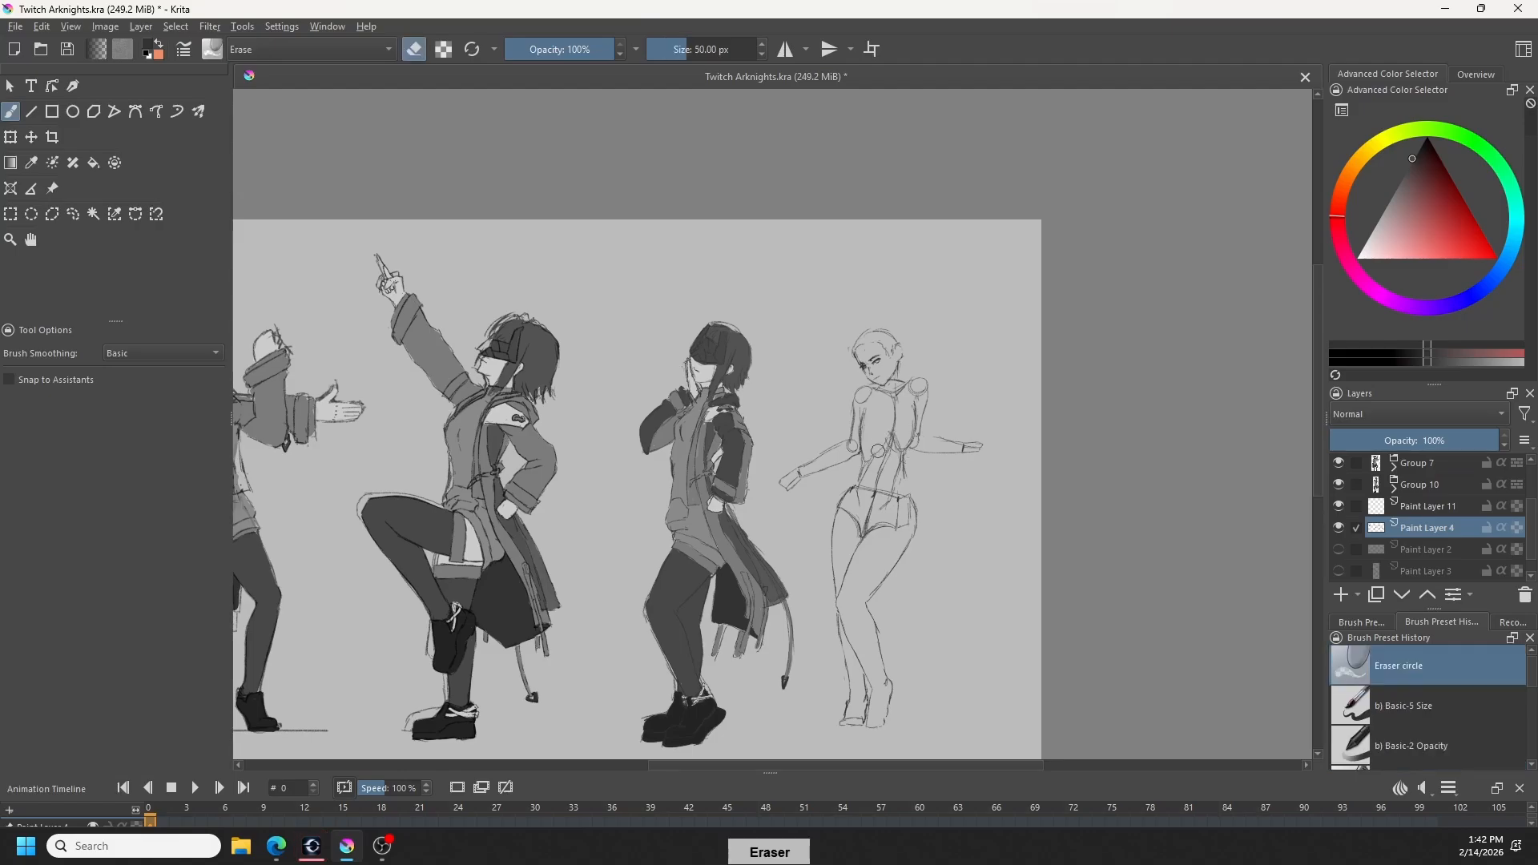
{"action": "key", "text": "e"}
{"action": "key", "text": "e"}
{"action": "key", "text": "e"}
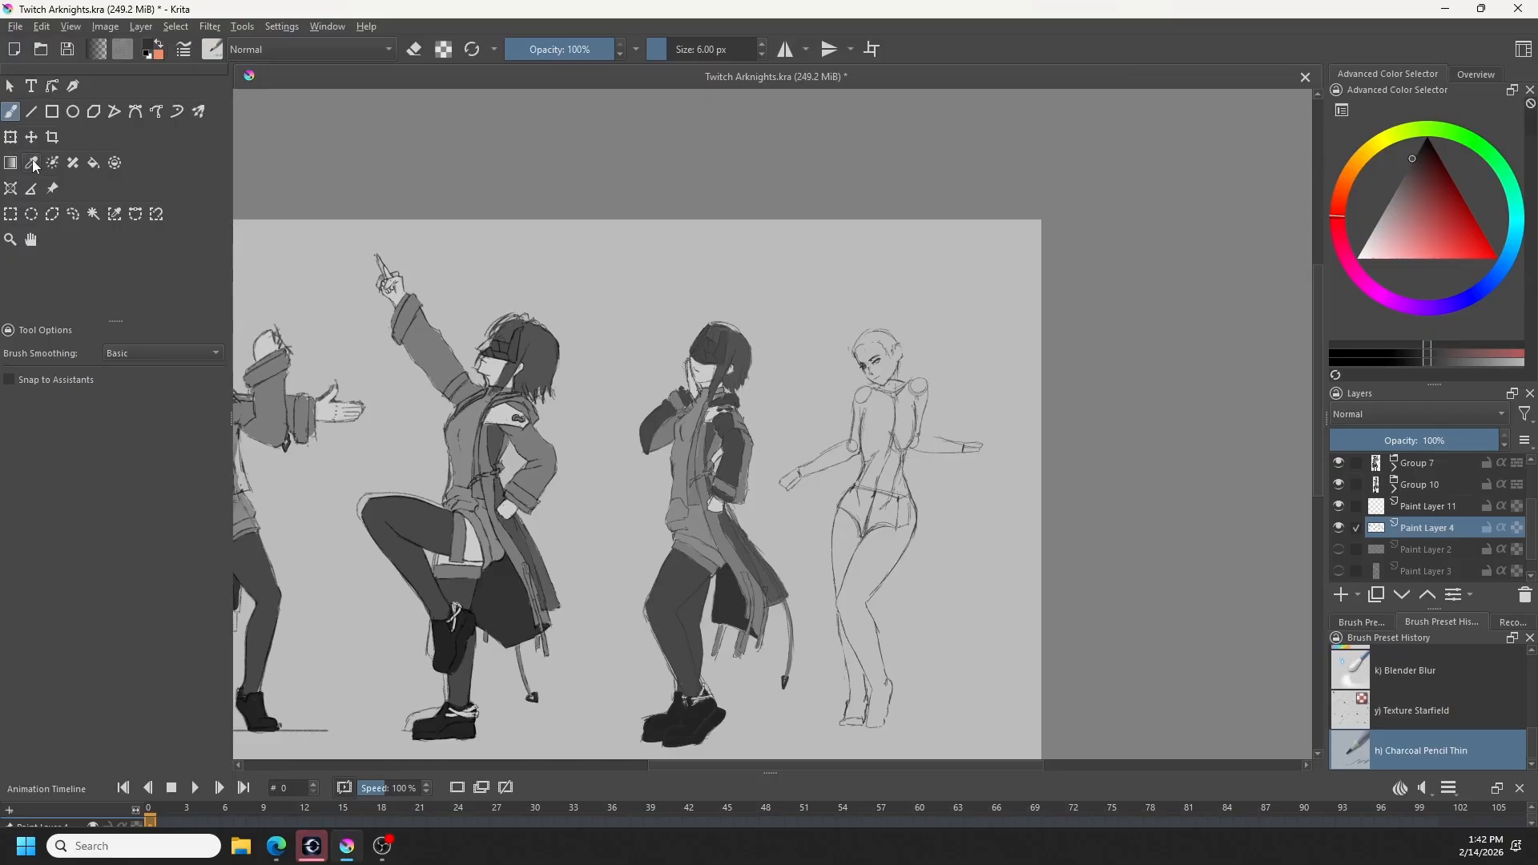
- Nudge the rightmost figure's waist contour inward with the Liquify transform at a brush size of 63.85
{"action": "left_click", "coordinate": [11, 137]}
{"action": "left_click", "coordinate": [97, 379]}
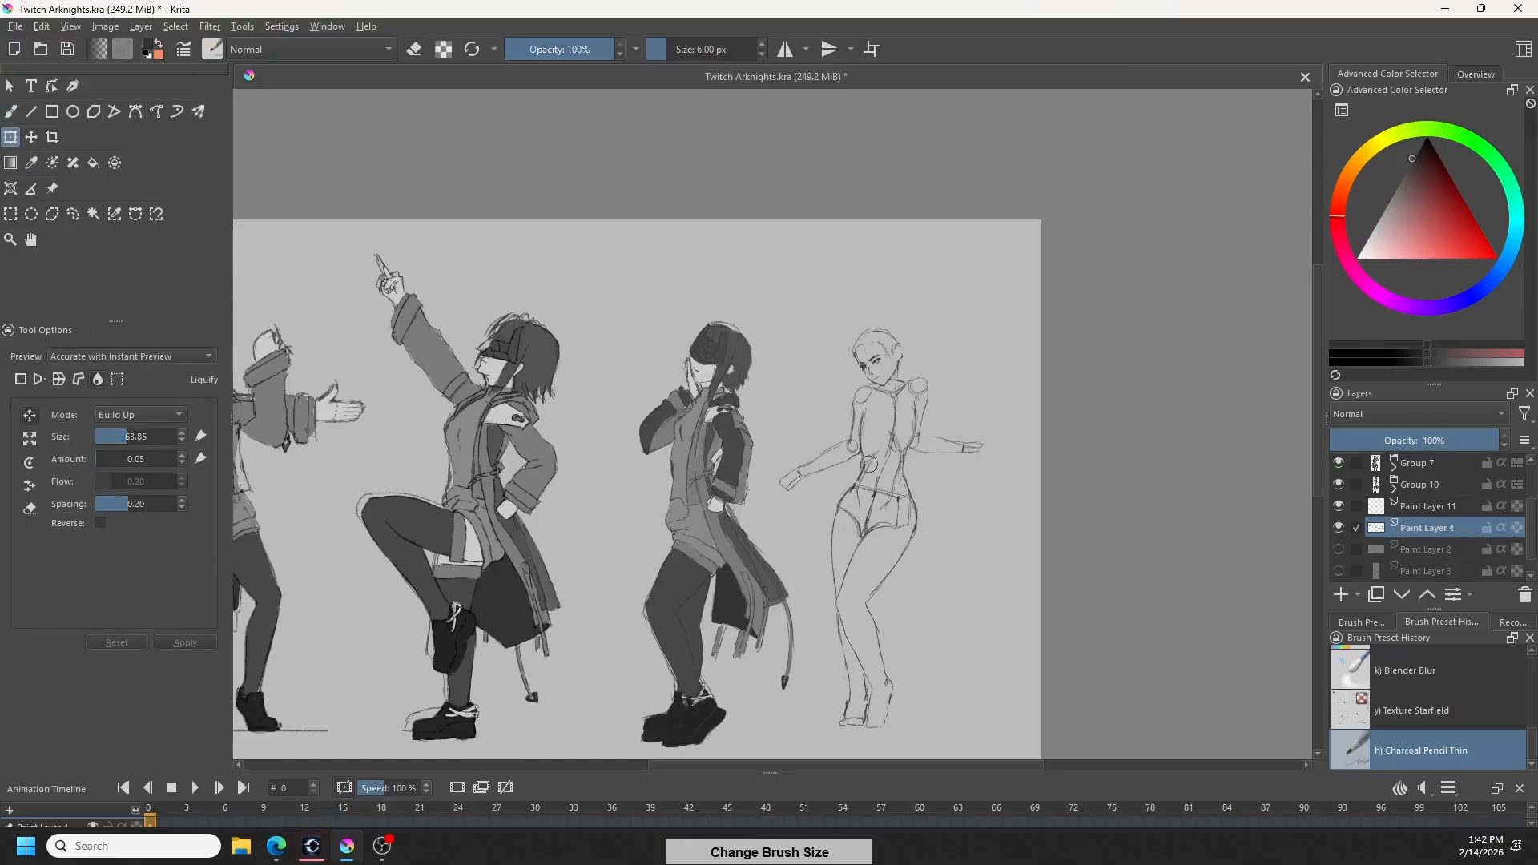
{"action": "left_click_drag", "start_coordinate": [870, 464], "coordinate": [866, 459], "text": "shift"}
{"action": "left_click", "coordinate": [11, 116]}
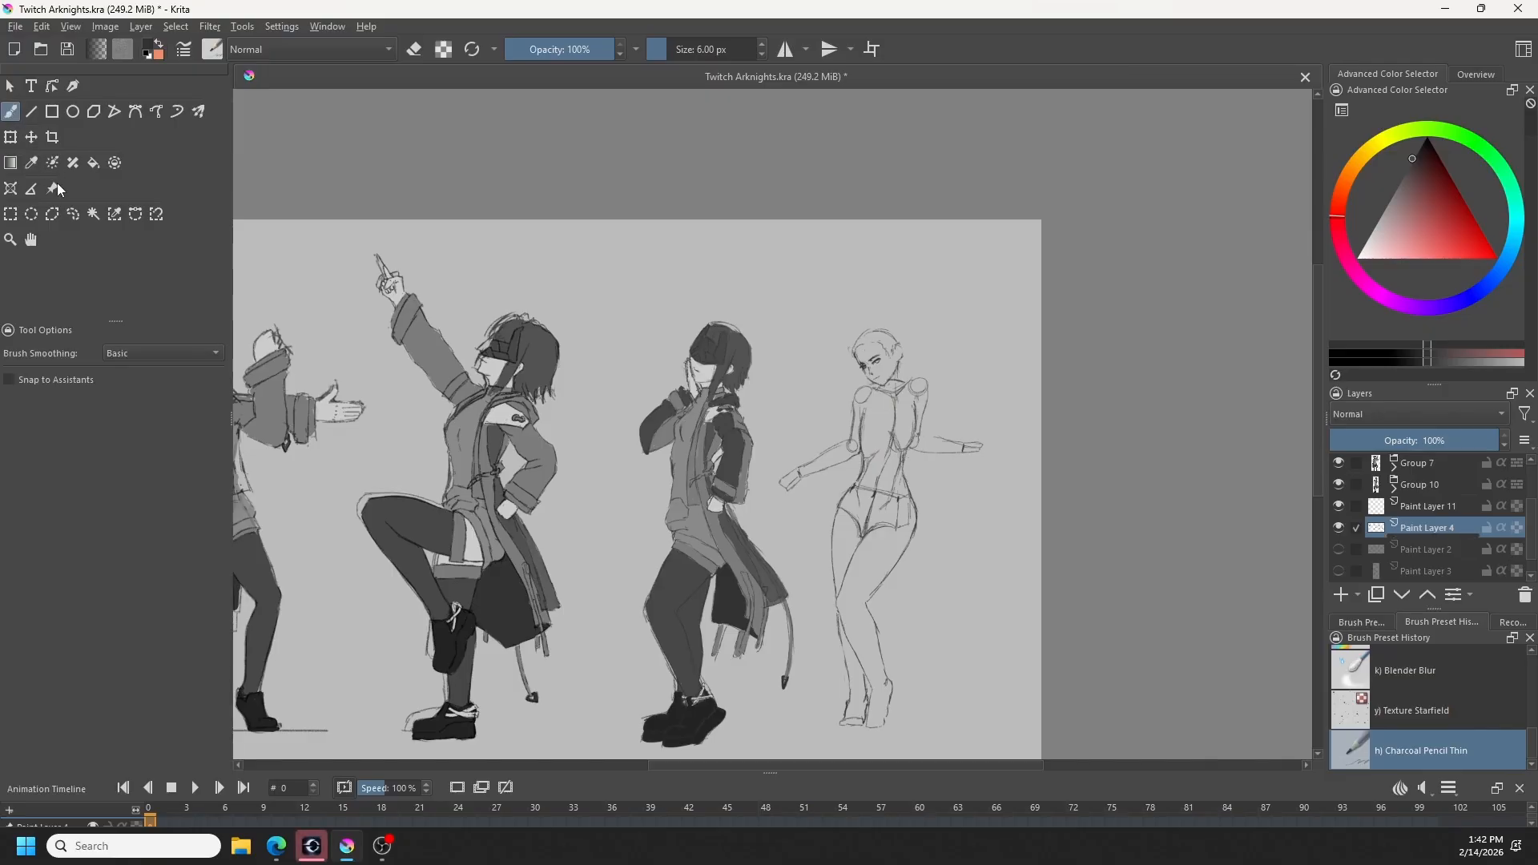
- Select the rightmost figure's head with a freehand outline and scale it down slightly
{"action": "left_click", "coordinate": [73, 214]}
{"action": "key", "text": "ctrl+shift+a"}
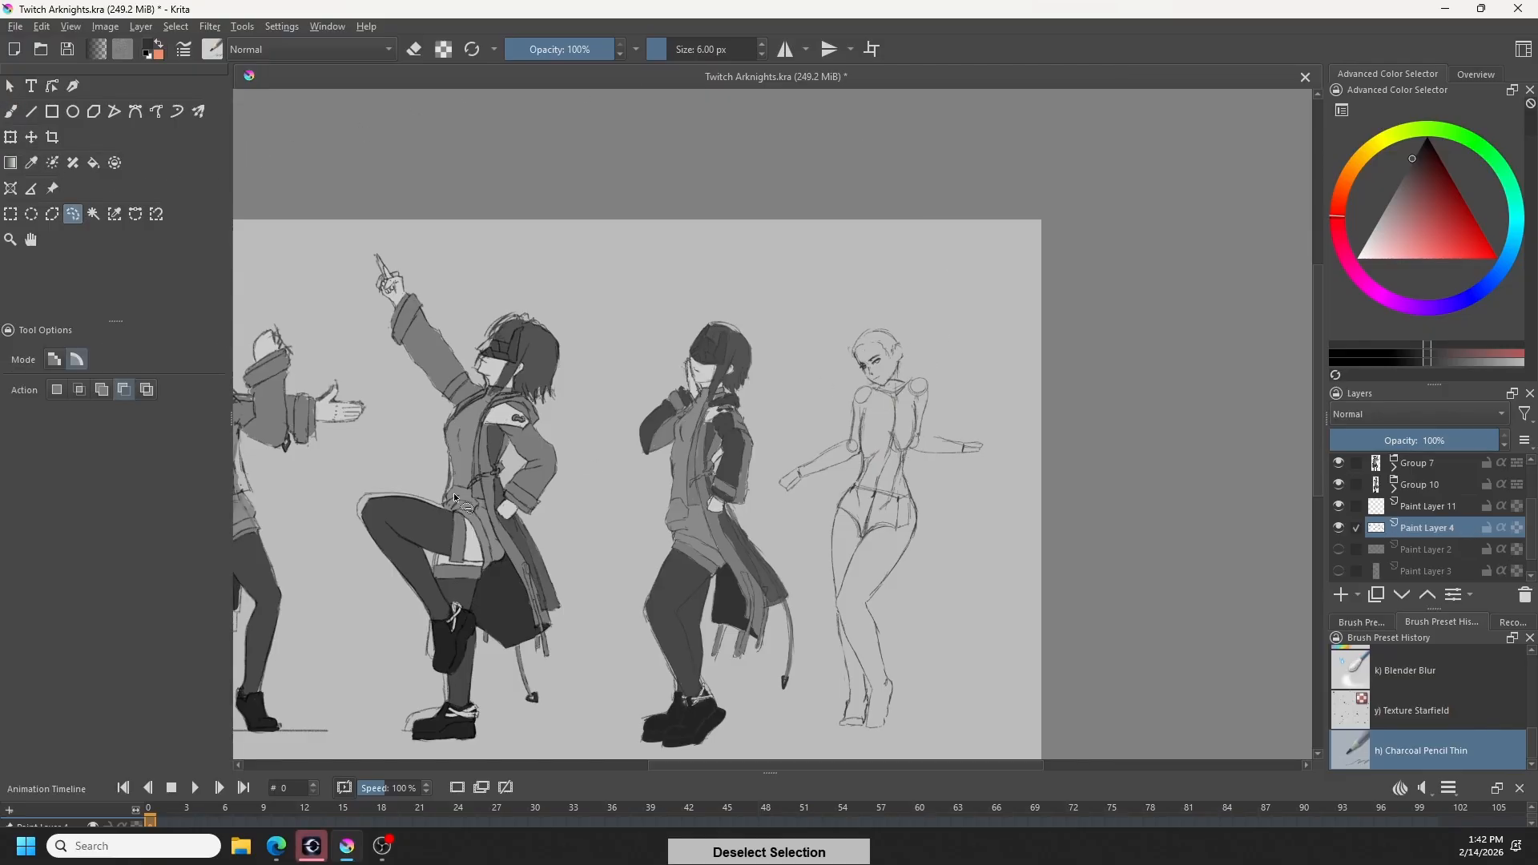
{"action": "left_click", "coordinate": [102, 390]}
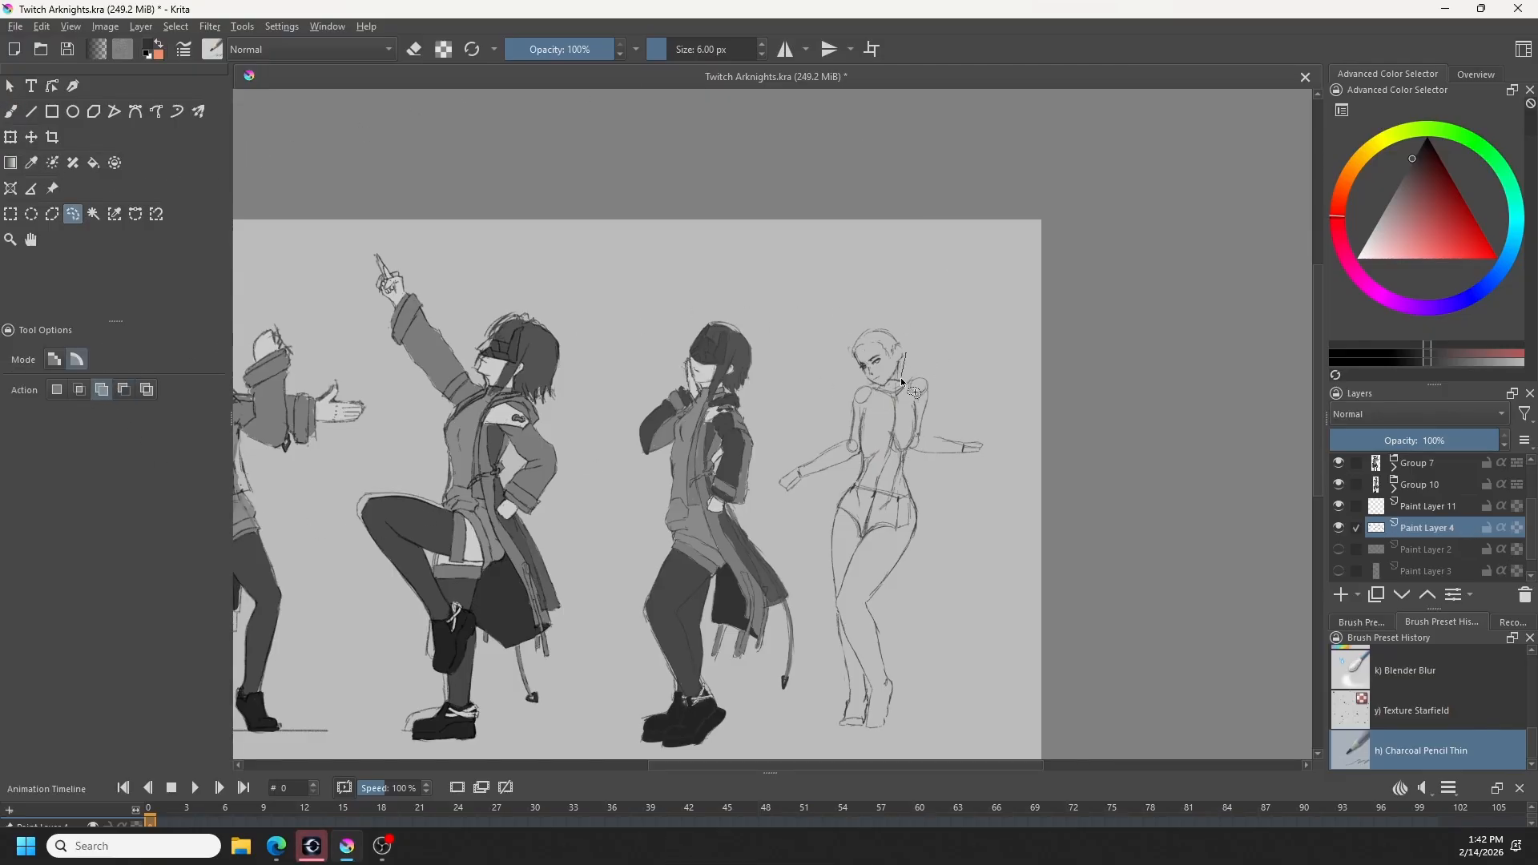
{"action": "left_click_drag", "start_coordinate": [874, 390], "coordinate": [872, 392]}
{"action": "left_click", "coordinate": [10, 138]}
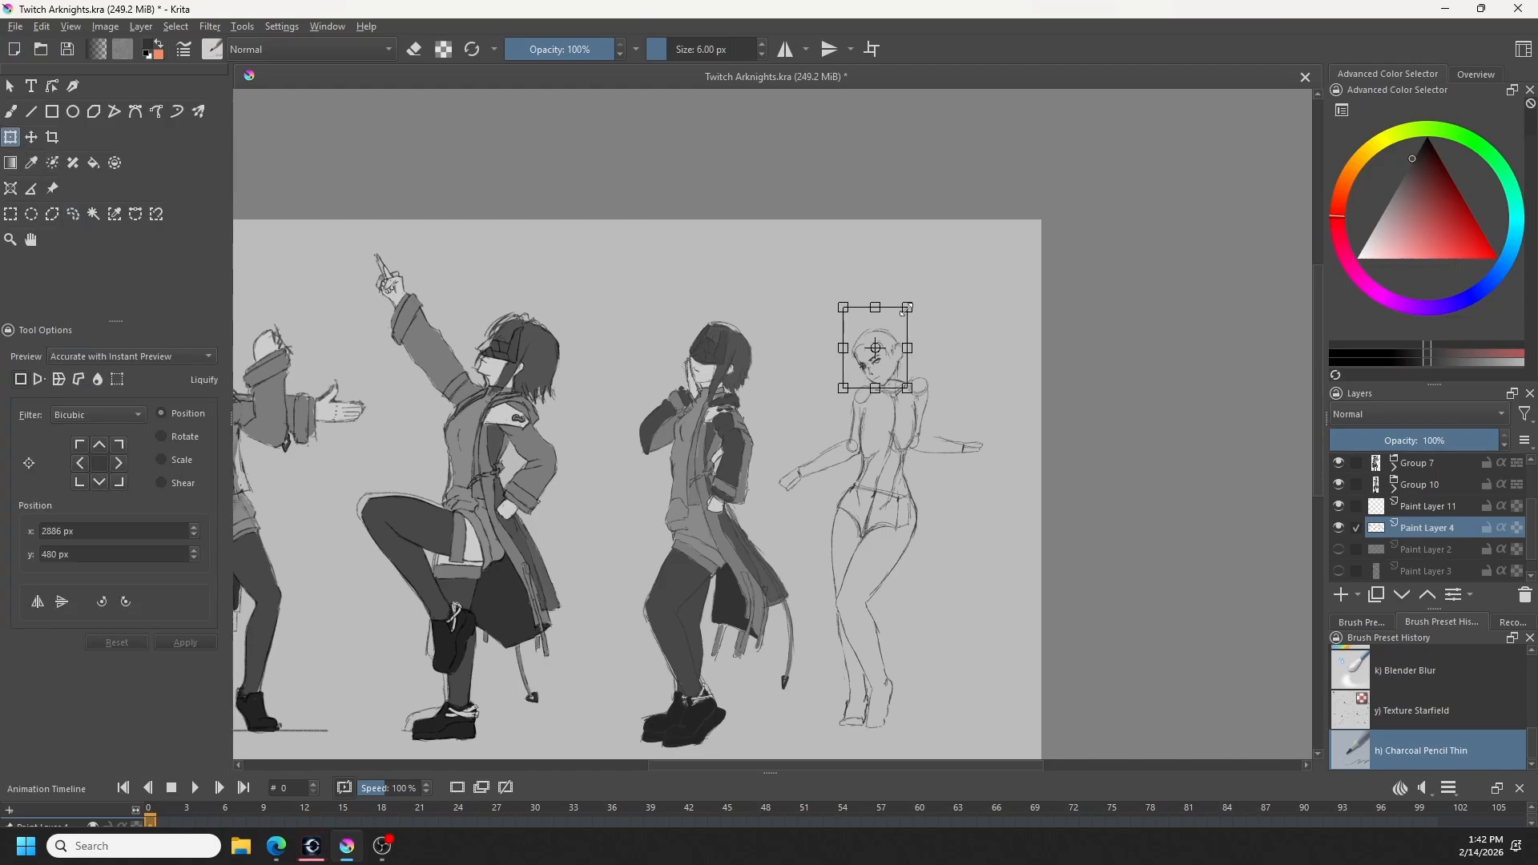
{"action": "left_click_drag", "start_coordinate": [908, 307], "coordinate": [909, 308]}
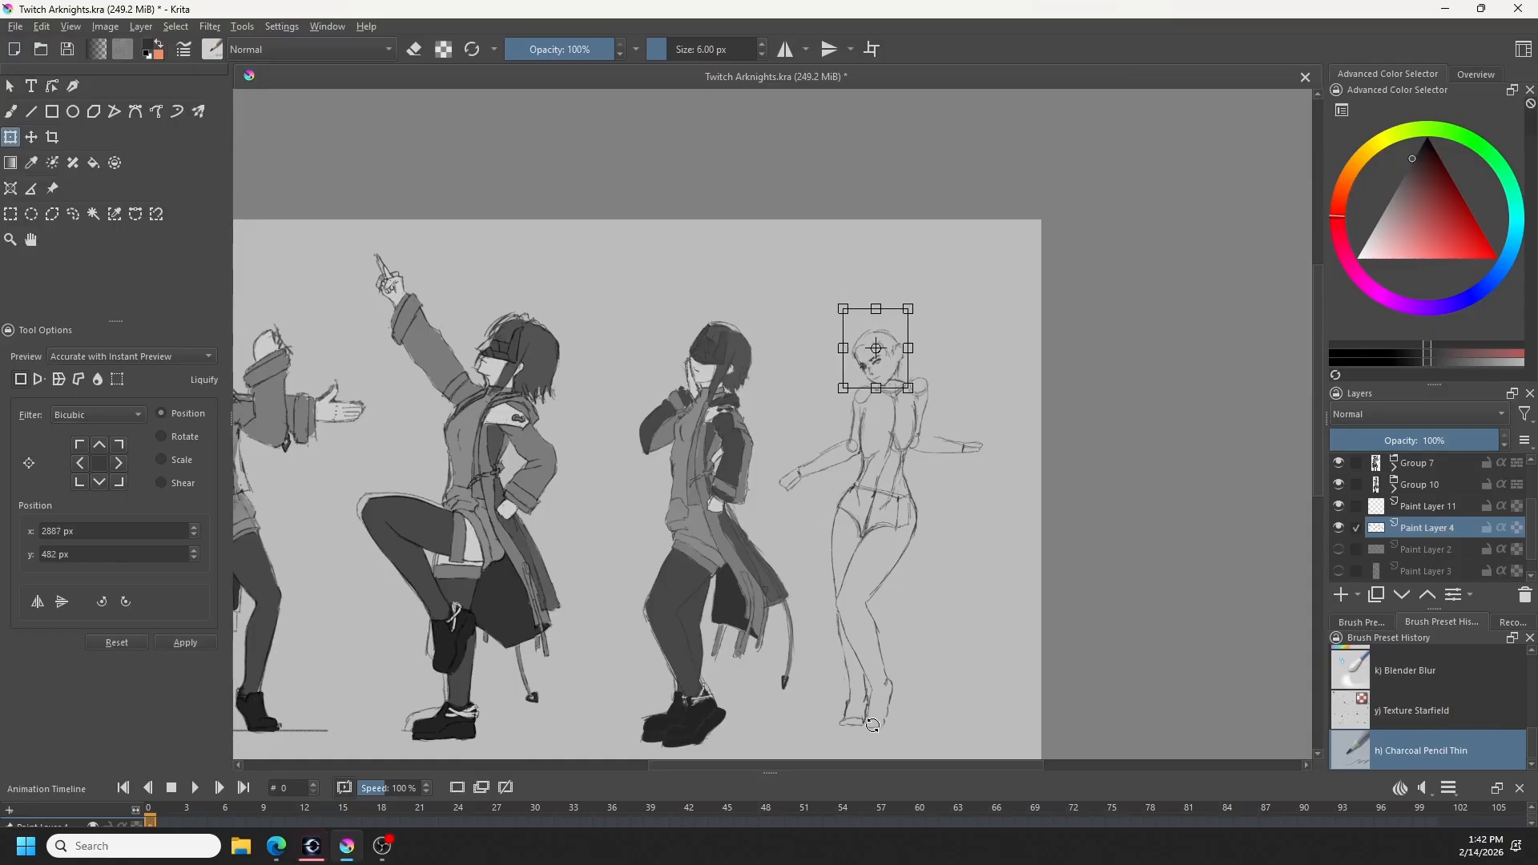
{"action": "left_click_drag", "start_coordinate": [740, 678], "coordinate": [894, 664]}
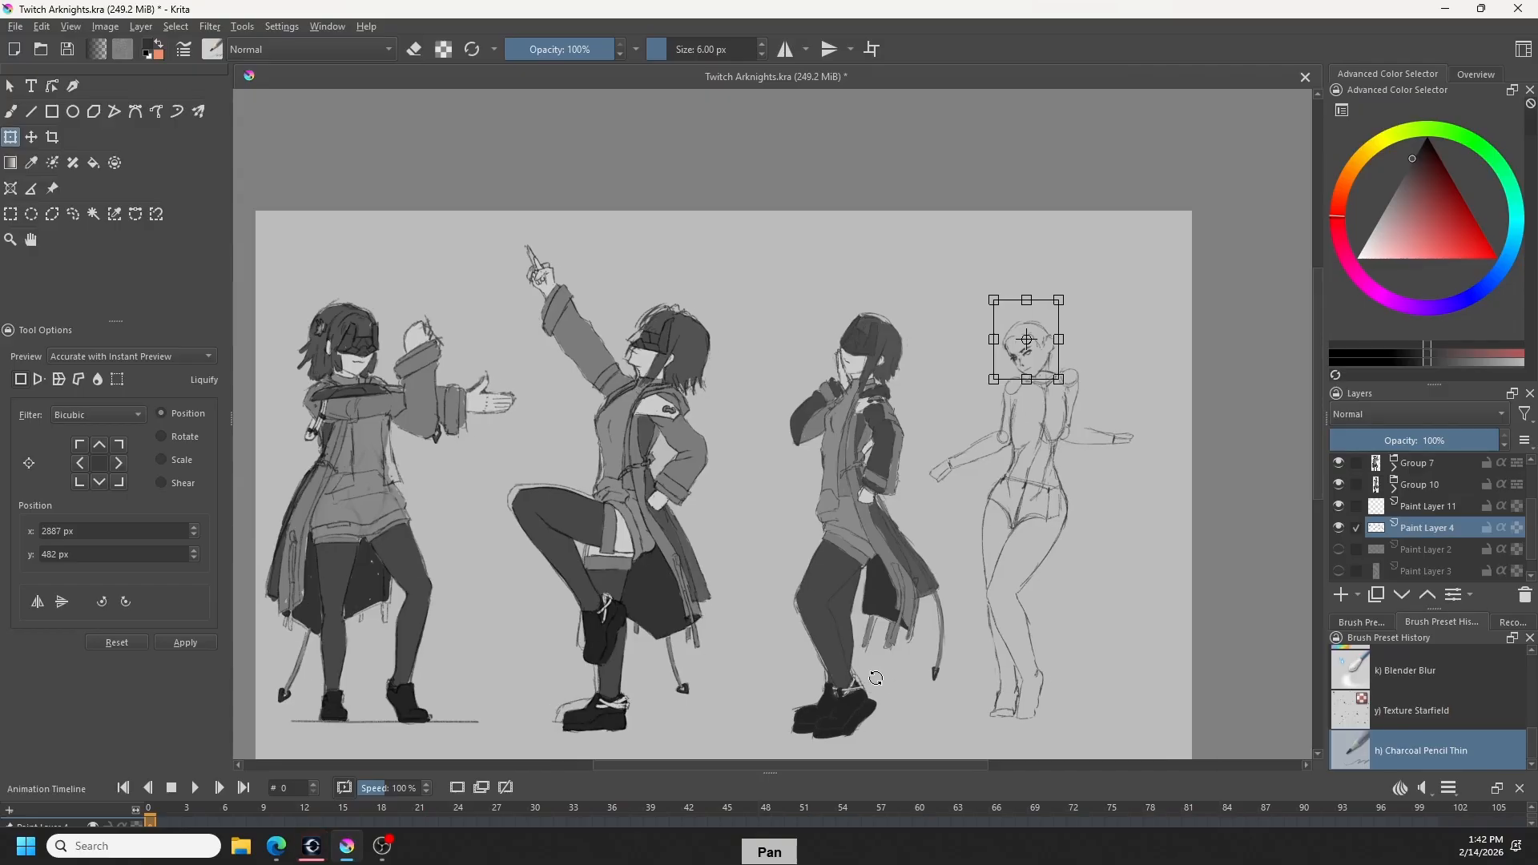
- Select the whole rightmost figure, stretch it slightly wider, move it slightly down and away from the neighbouring figure, and deselect
{"action": "left_click", "coordinate": [73, 214]}
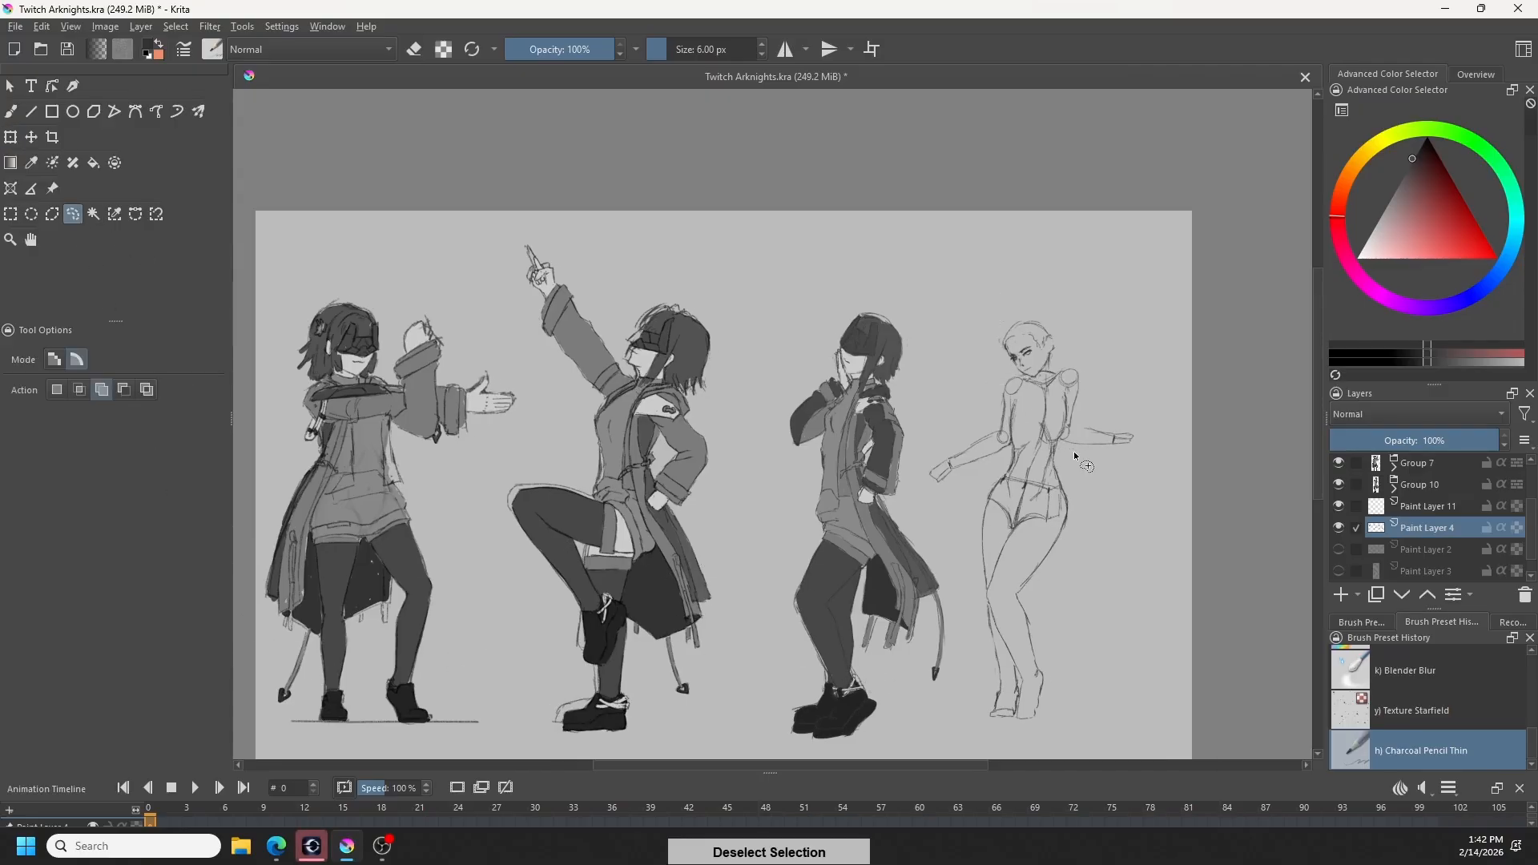
{"action": "mouse_move", "coordinate": [1087, 285]}
{"action": "left_mouse_down"}
{"action": "mouse_move", "coordinate": [979, 302]}
{"action": "mouse_move", "coordinate": [929, 518]}
{"action": "mouse_move", "coordinate": [992, 739]}
{"action": "mouse_move", "coordinate": [1182, 429]}
{"action": "mouse_move", "coordinate": [1109, 317]}
{"action": "left_mouse_up"}
{"action": "left_click", "coordinate": [10, 138]}
{"action": "left_click_drag", "start_coordinate": [1177, 507], "coordinate": [1194, 507]}
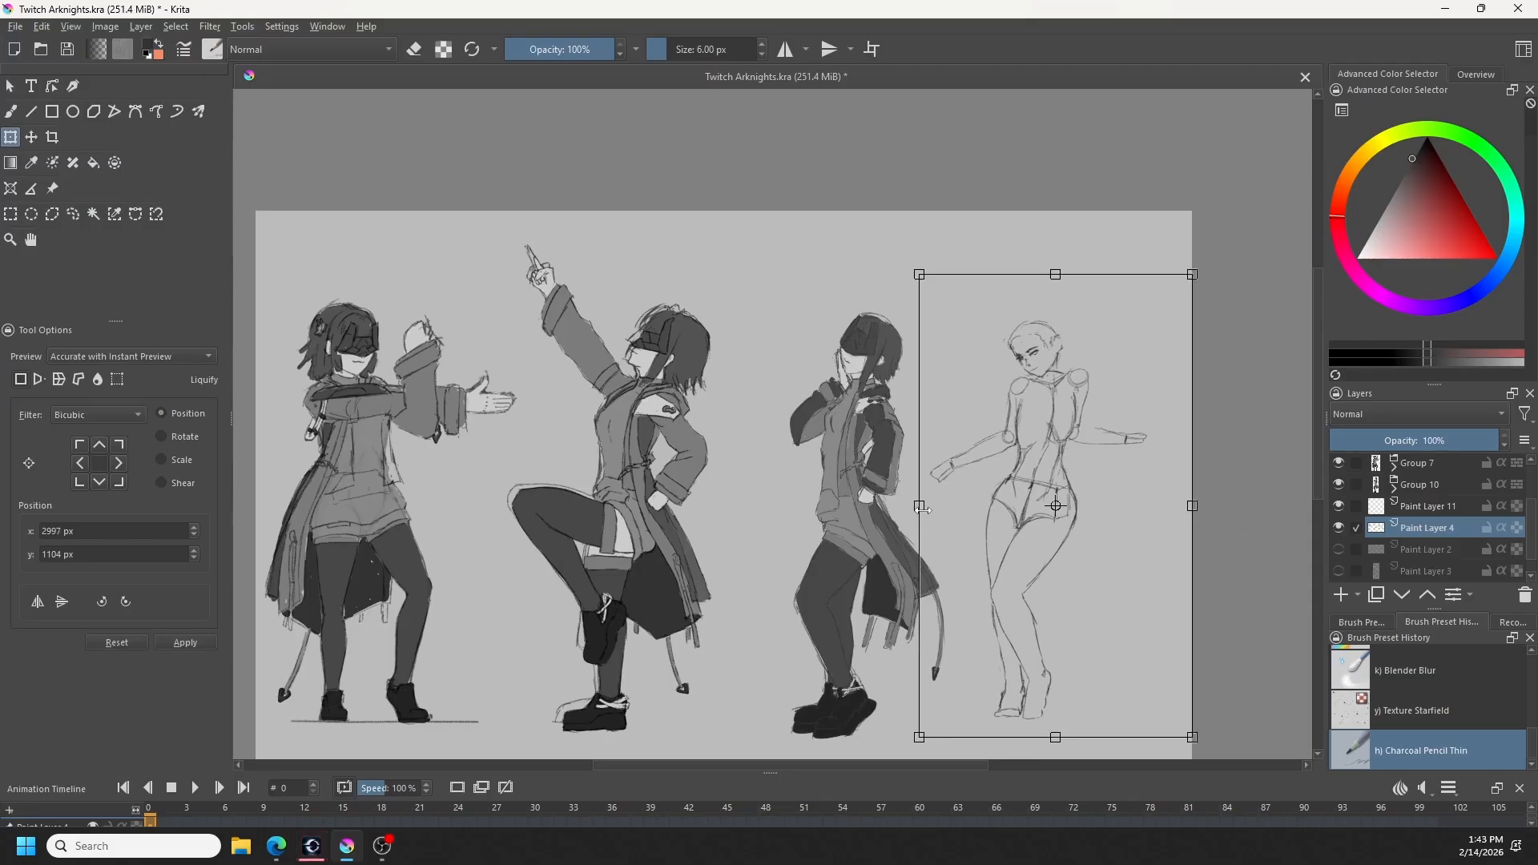
{"action": "left_click_drag", "start_coordinate": [919, 507], "coordinate": [903, 510]}
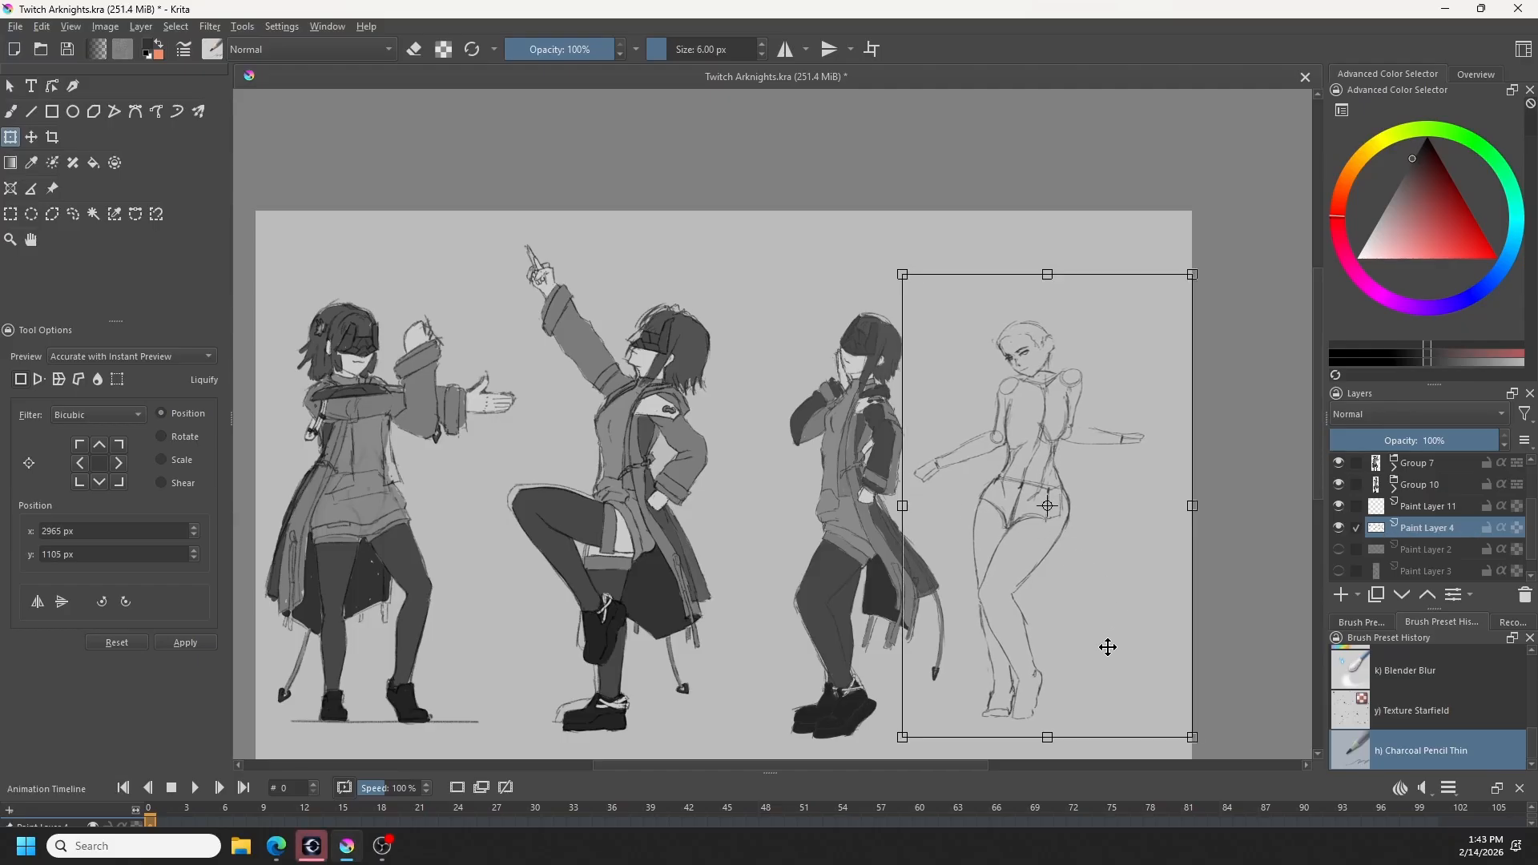
{"action": "left_click_drag", "start_coordinate": [1098, 649], "coordinate": [1118, 663]}
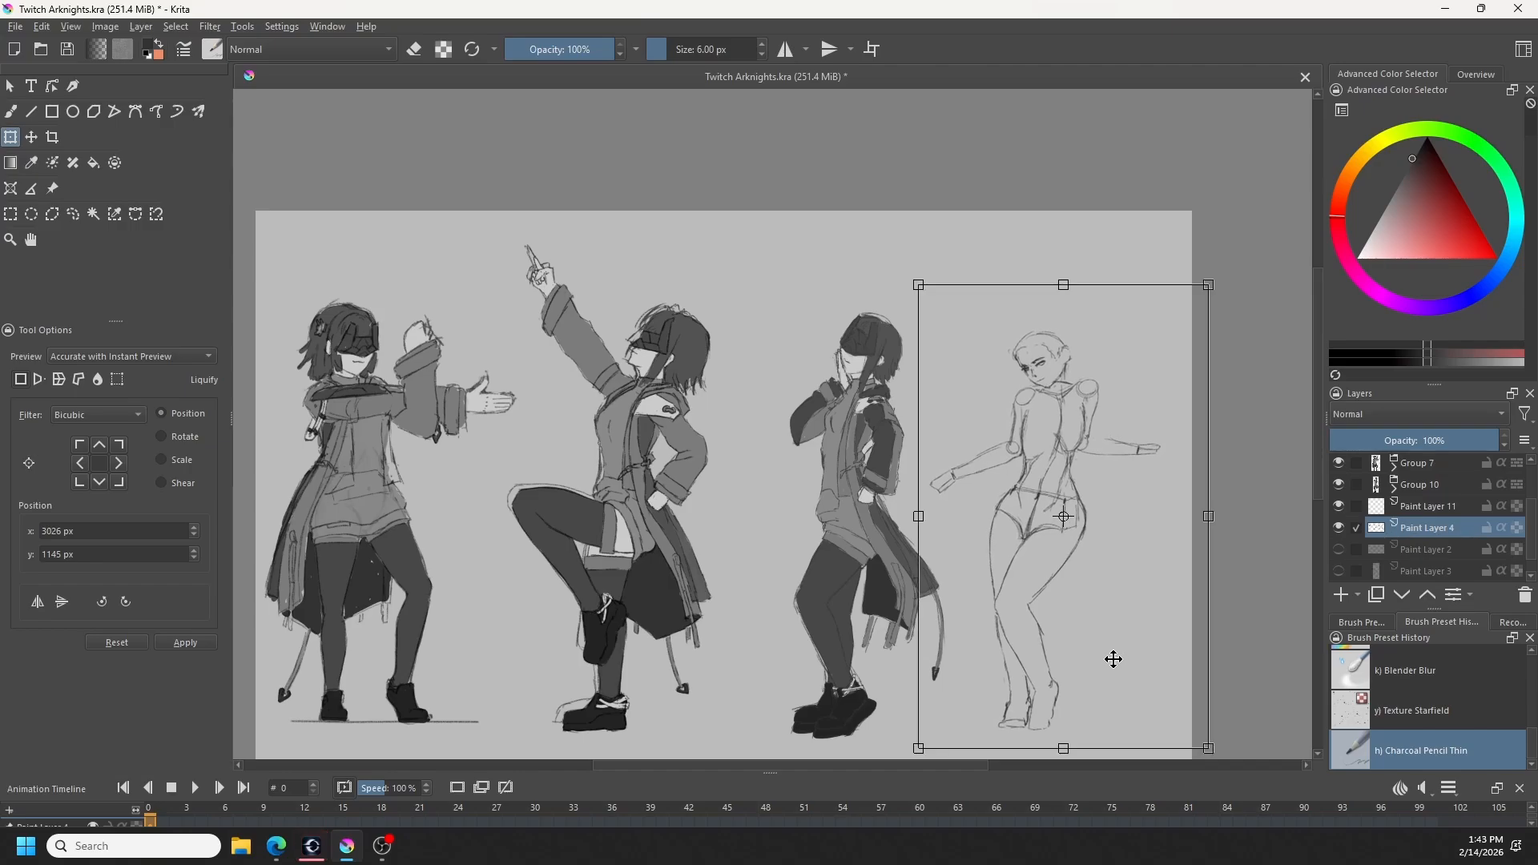
{"action": "left_click_drag", "start_coordinate": [925, 514], "coordinate": [919, 514]}
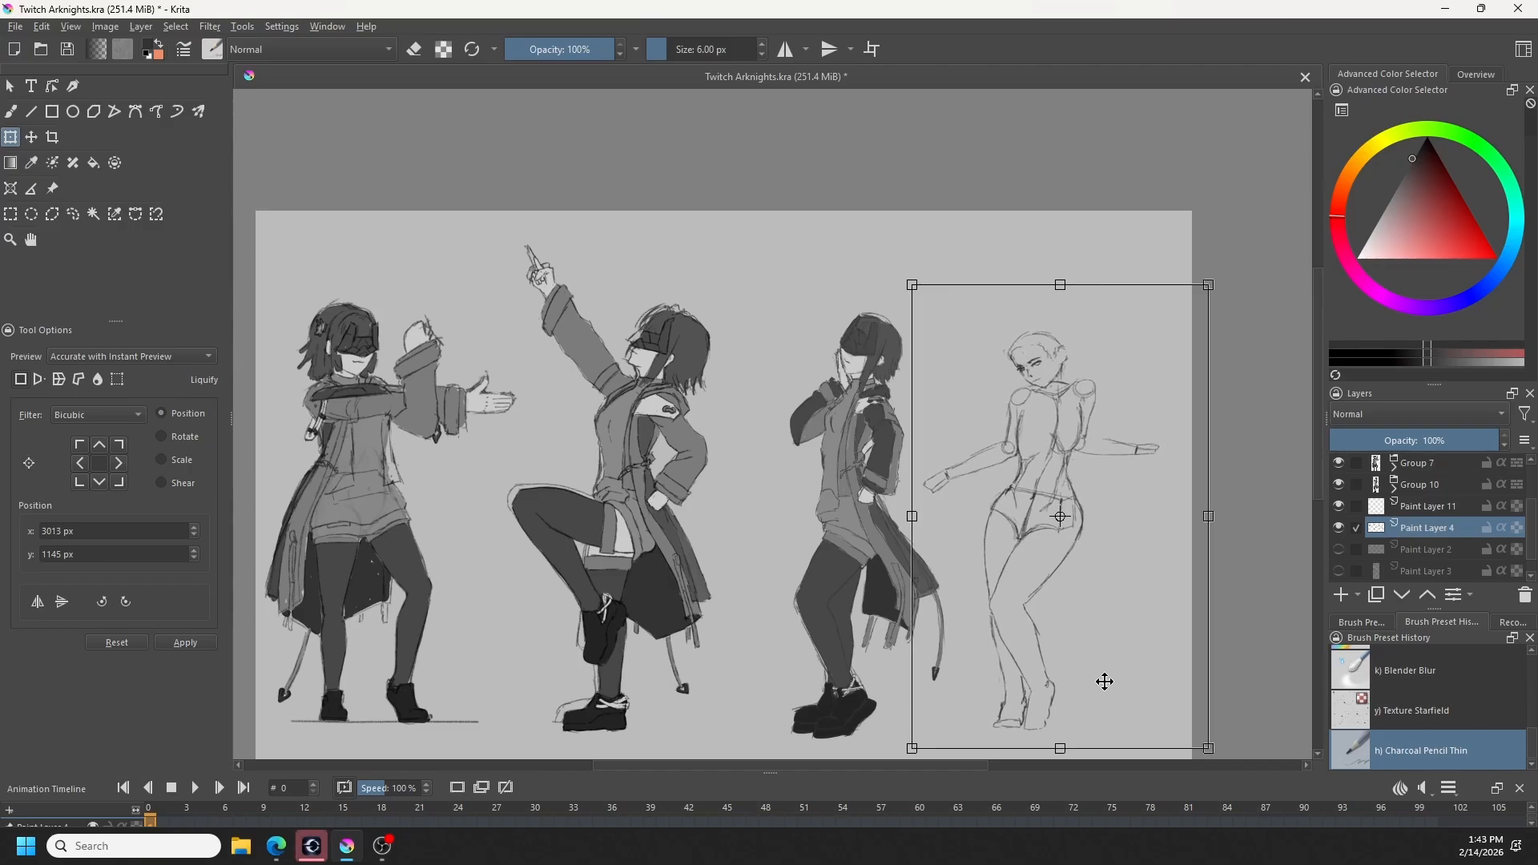
{"action": "left_click", "coordinate": [11, 112]}
{"action": "key", "text": "ctrl+shift+a"}
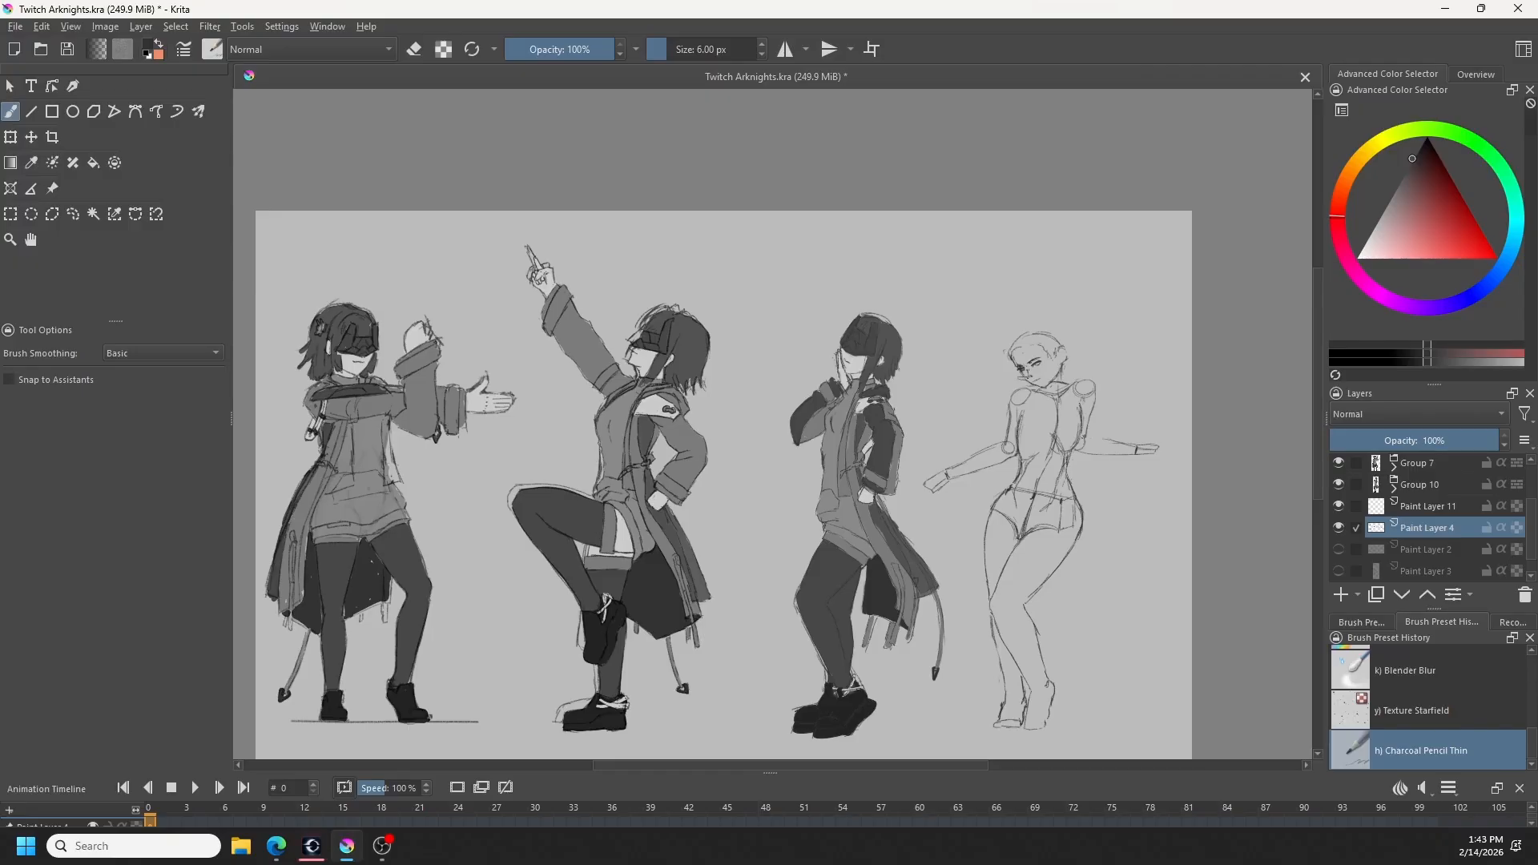
- Sketch a rough angular visor over the rightmost figure's face, redoing and erasing strokes until the frame and lens fit the head
{"action": "key", "text": "ctrl+z"}
{"action": "key", "text": "ctrl+z"}
{"action": "left_click_drag", "start_coordinate": [1032, 338], "coordinate": [1048, 357]}
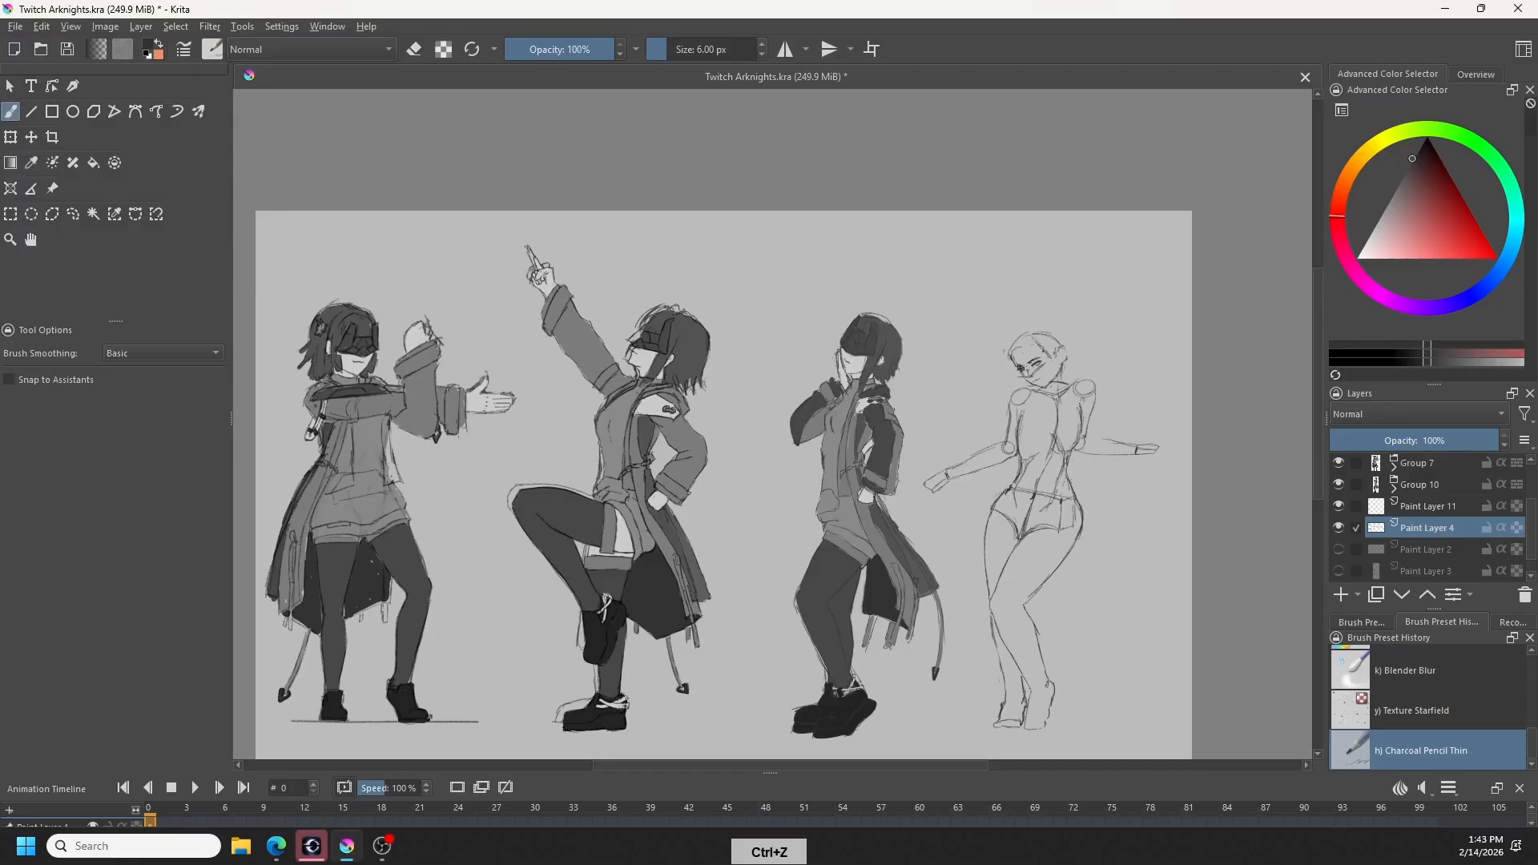
{"action": "key", "text": "ctrl+z"}
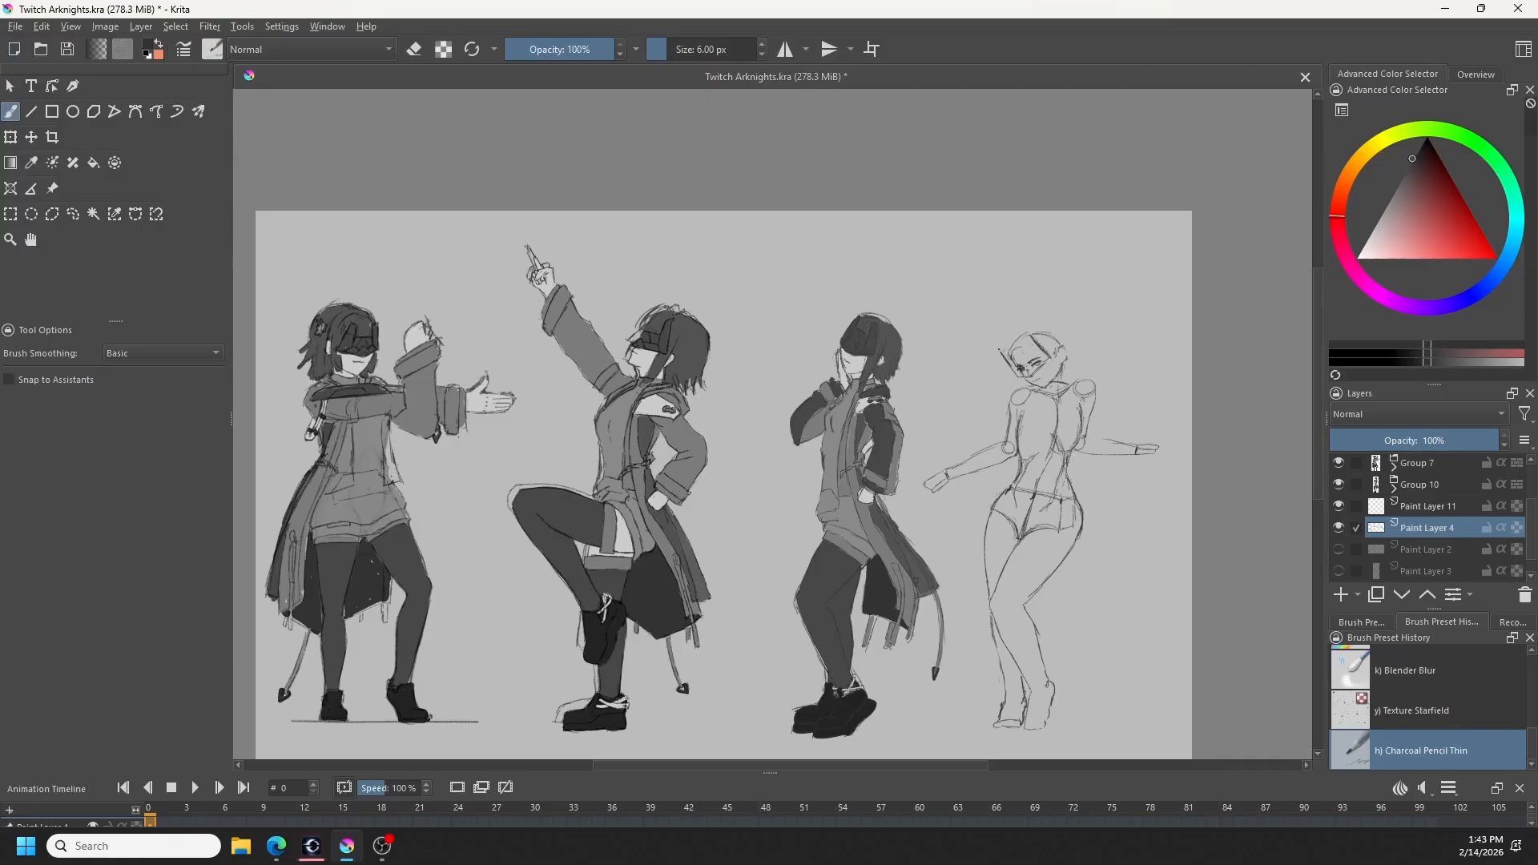
{"action": "key", "text": "ctrl+z"}
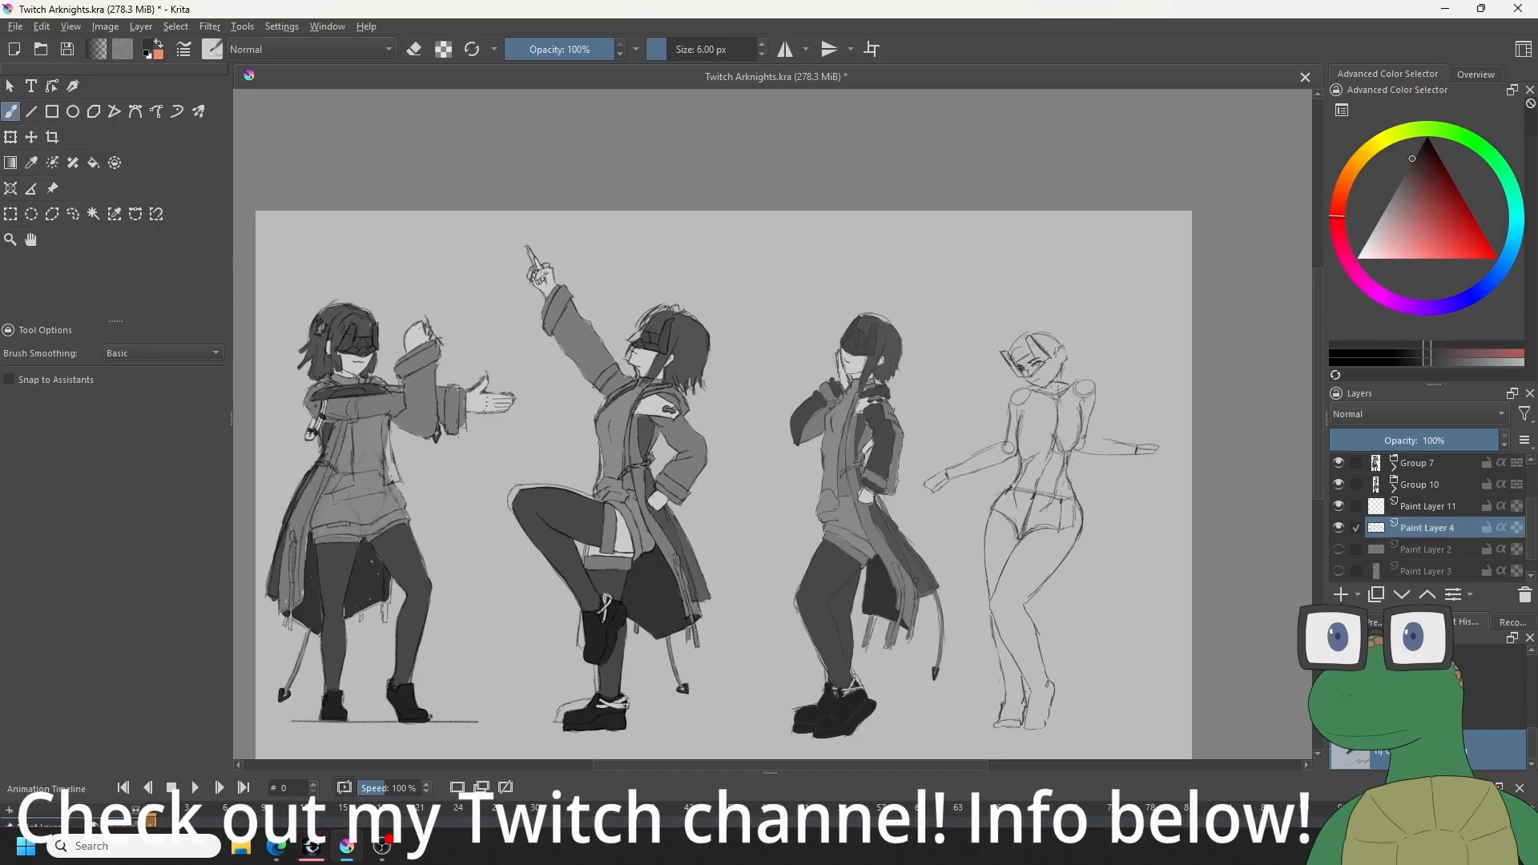
{"action": "key", "text": "e"}
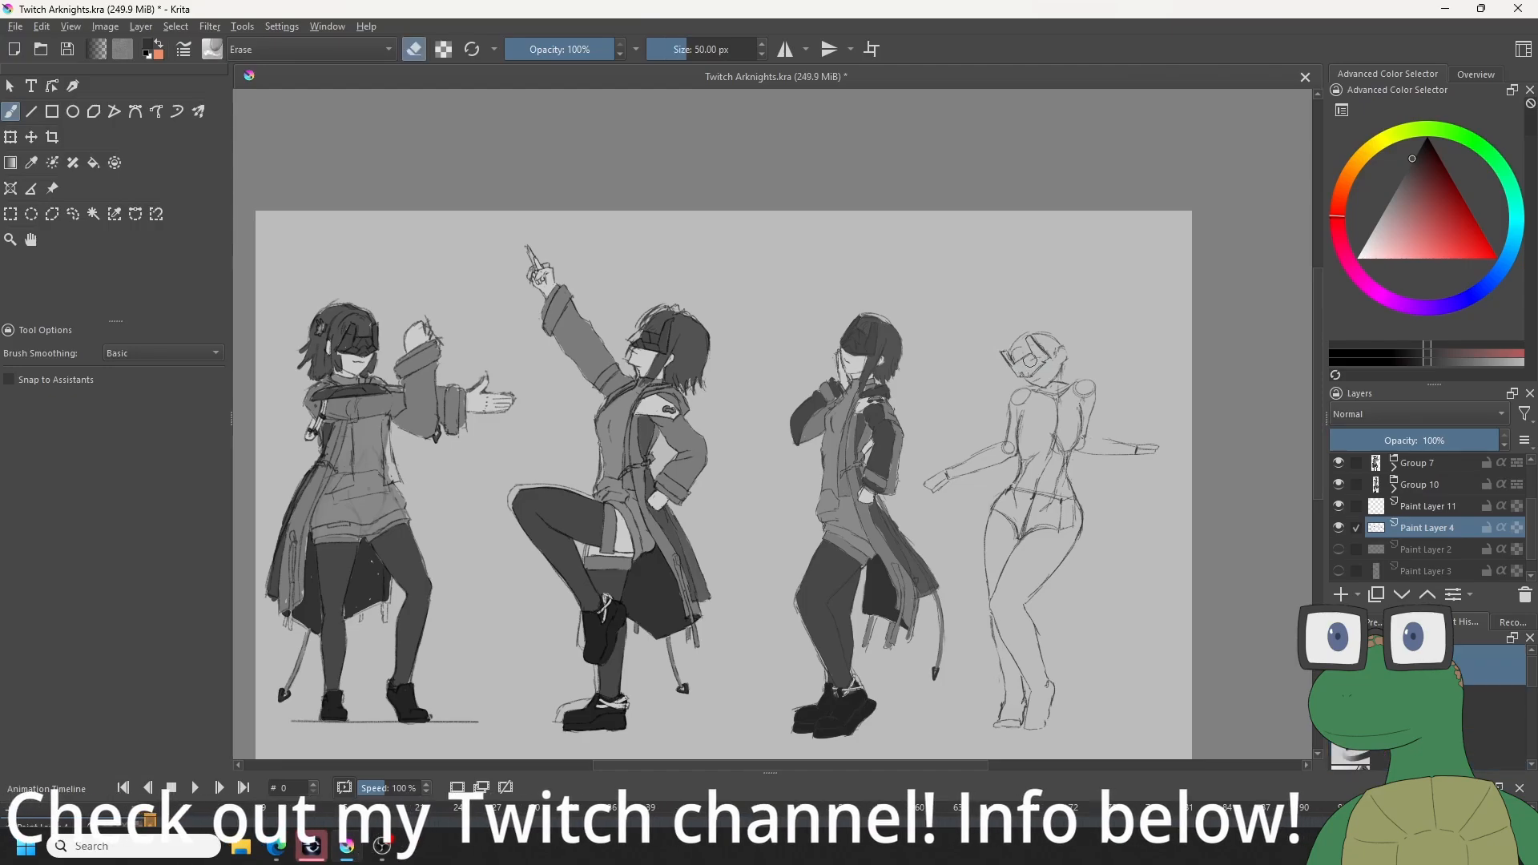
{"action": "key", "text": "ctrl+z"}
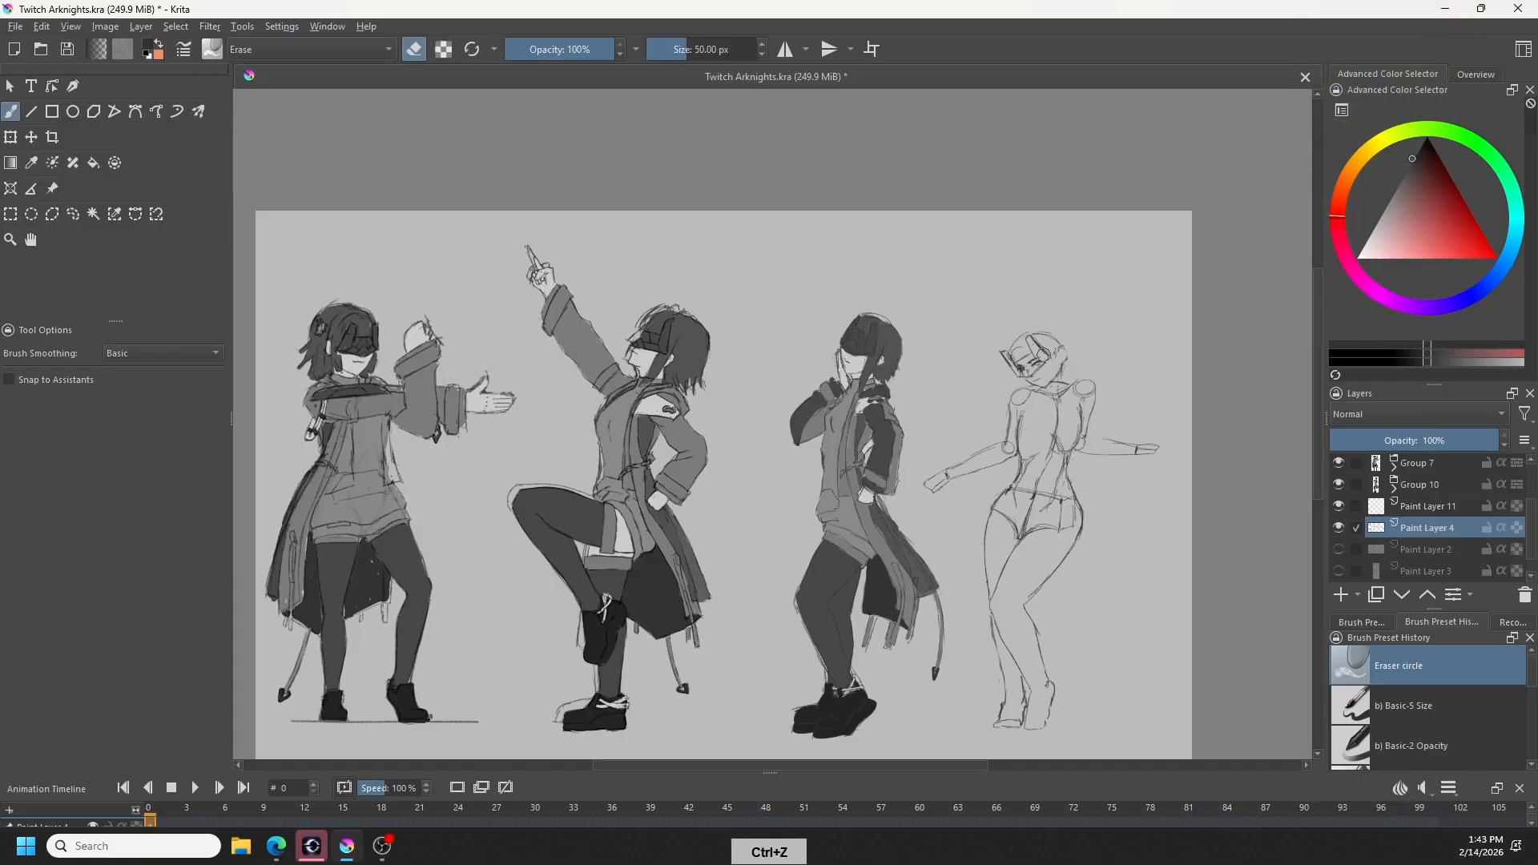
{"action": "key", "text": "/"}
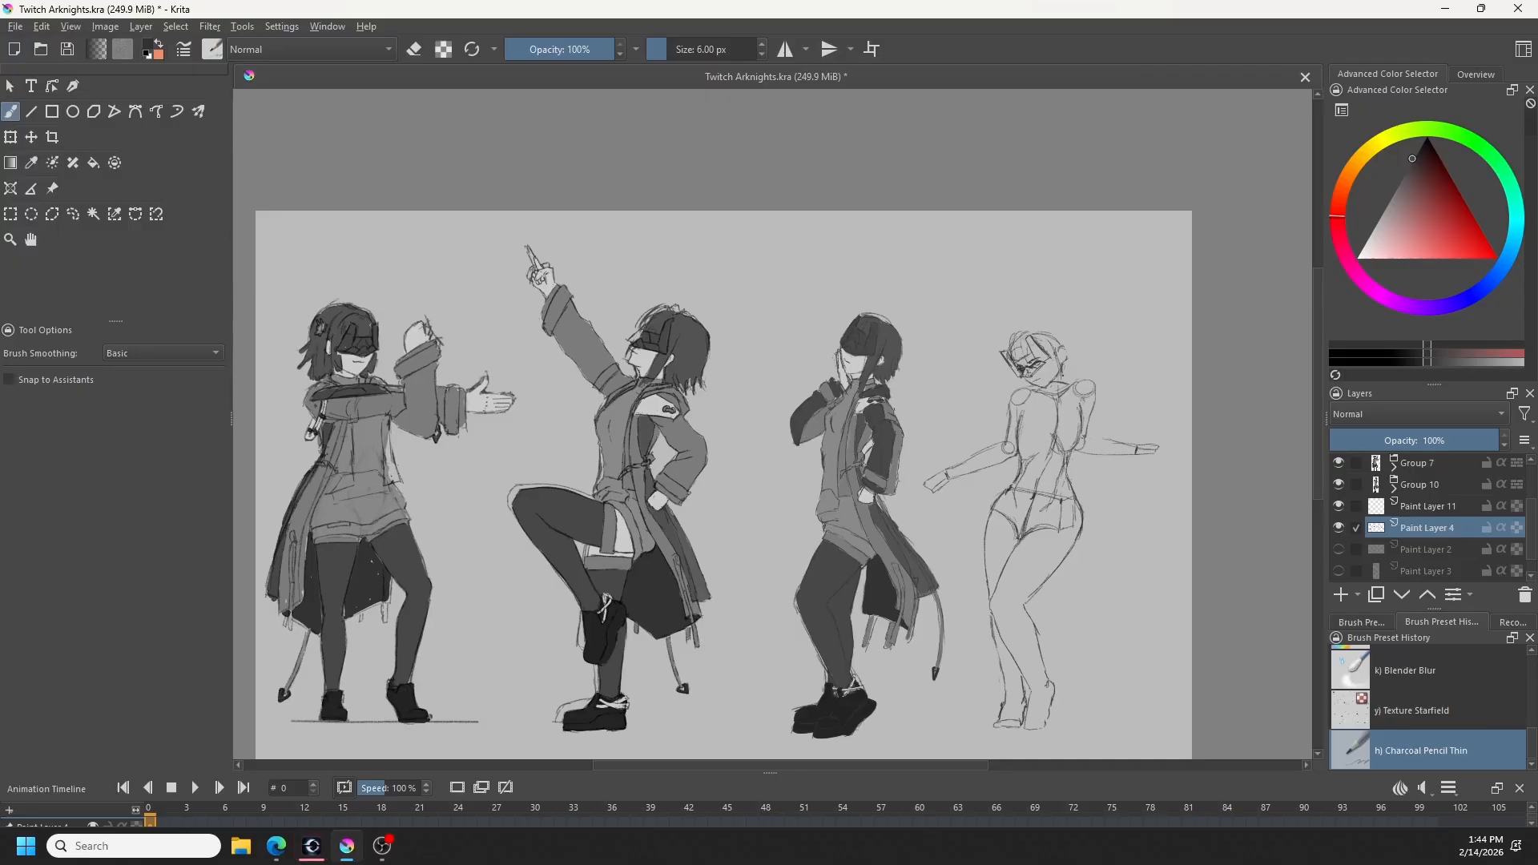
- Rough in a short hair outline around the rightmost figure's head, redoing the strokes on the crown and side
{"action": "key", "text": "v"}
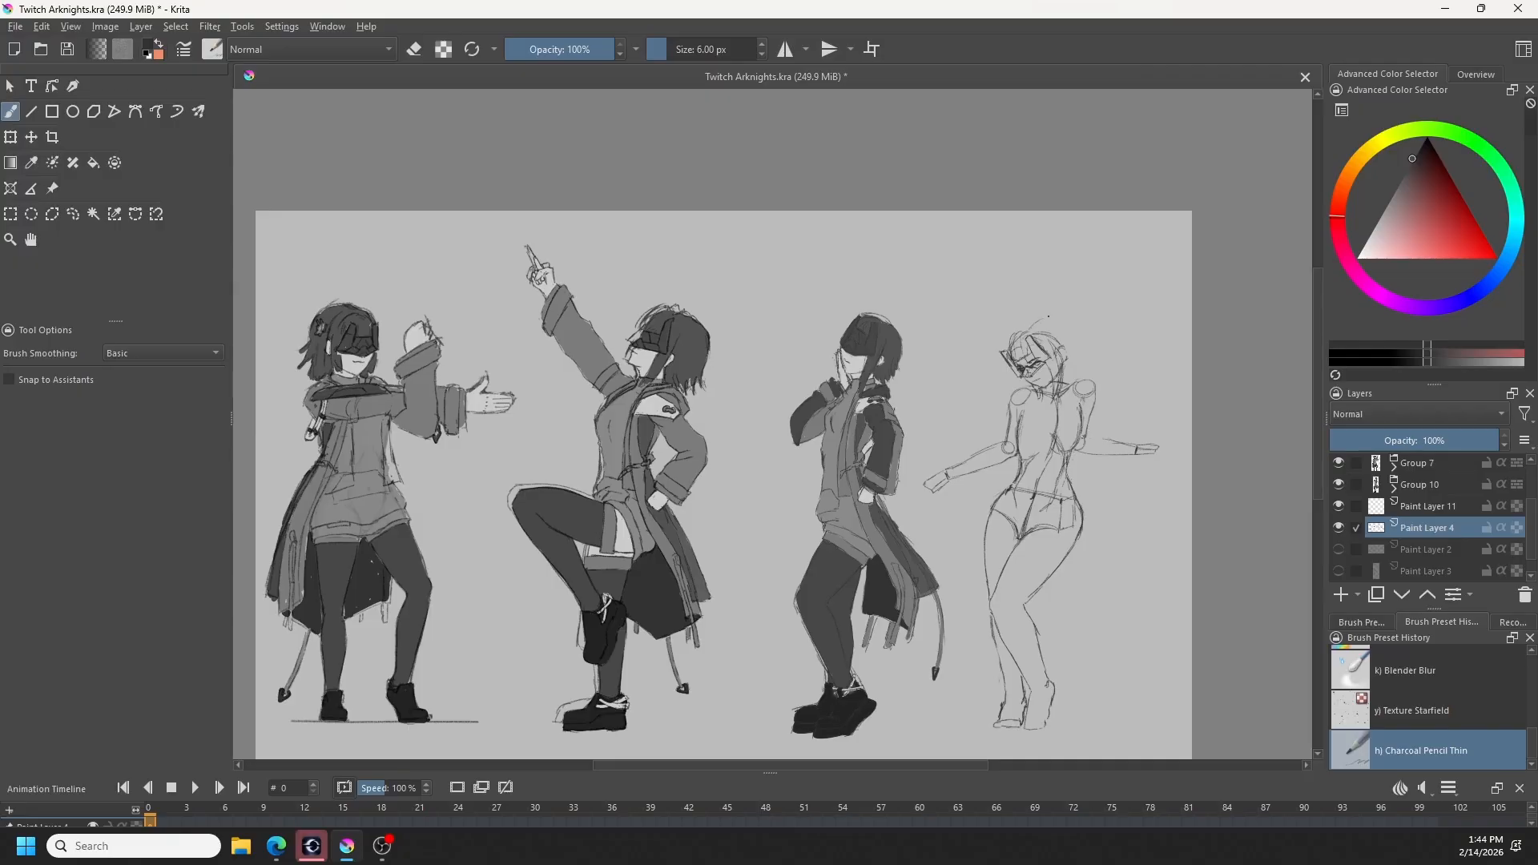
{"action": "key", "text": "ctrl+z"}
{"action": "mouse_move", "coordinate": [1051, 325]}
{"action": "left_mouse_down"}
{"action": "mouse_move", "coordinate": [1074, 331]}
{"action": "mouse_move", "coordinate": [1032, 327]}
{"action": "mouse_move", "coordinate": [1080, 352]}
{"action": "left_mouse_up"}
{"action": "key", "text": "ctrl+z"}
{"action": "key", "text": "ctrl+z"}
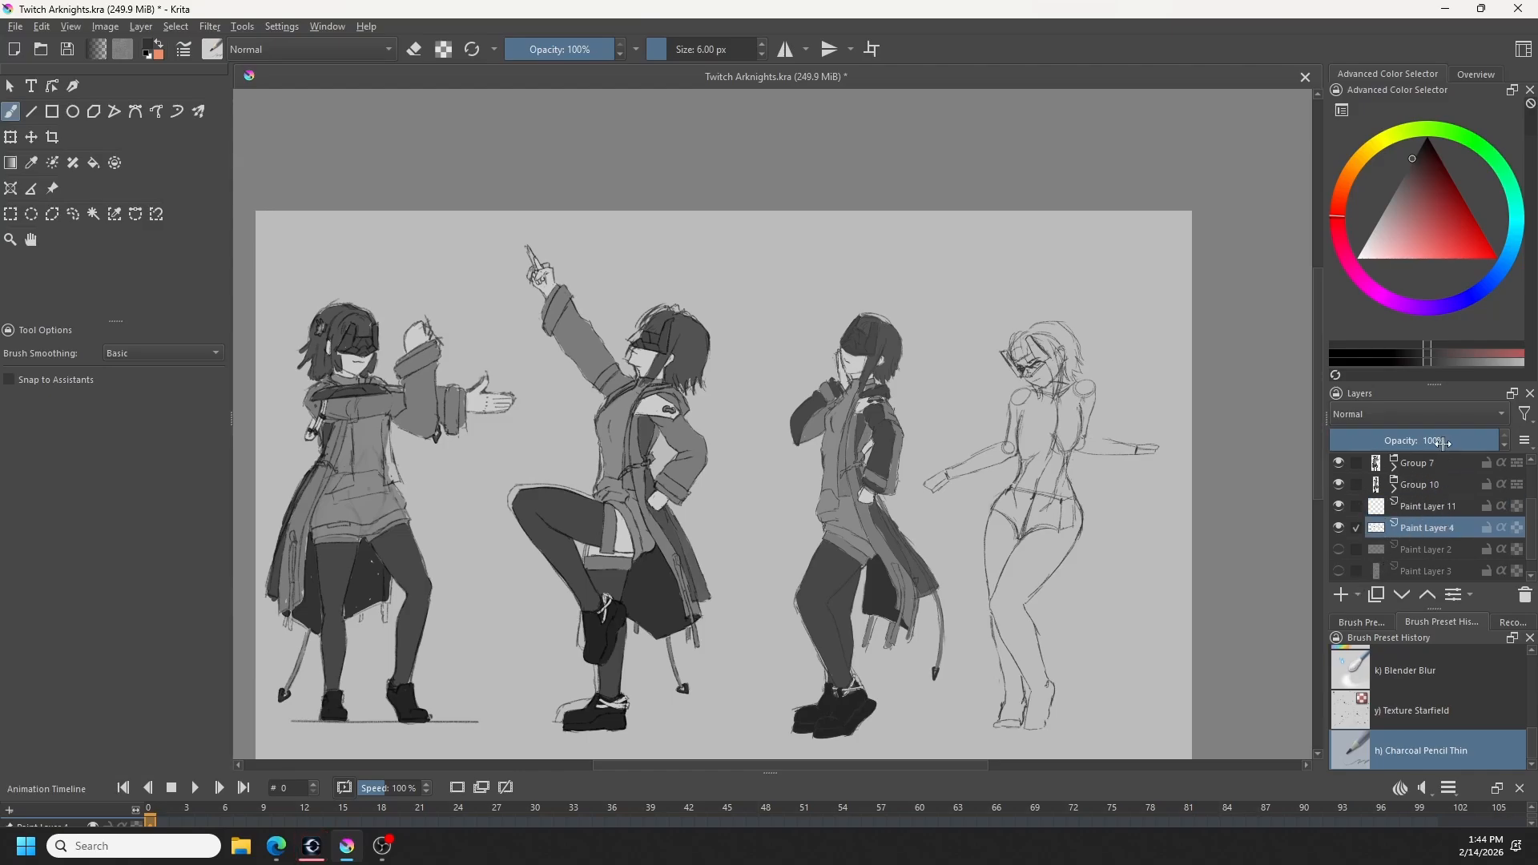
- Lower Paint Layer 4's opacity to 42% and draw the visor in cleaner lines on Paint Layer 11
{"action": "left_click_drag", "start_coordinate": [1442, 442], "coordinate": [1411, 455]}
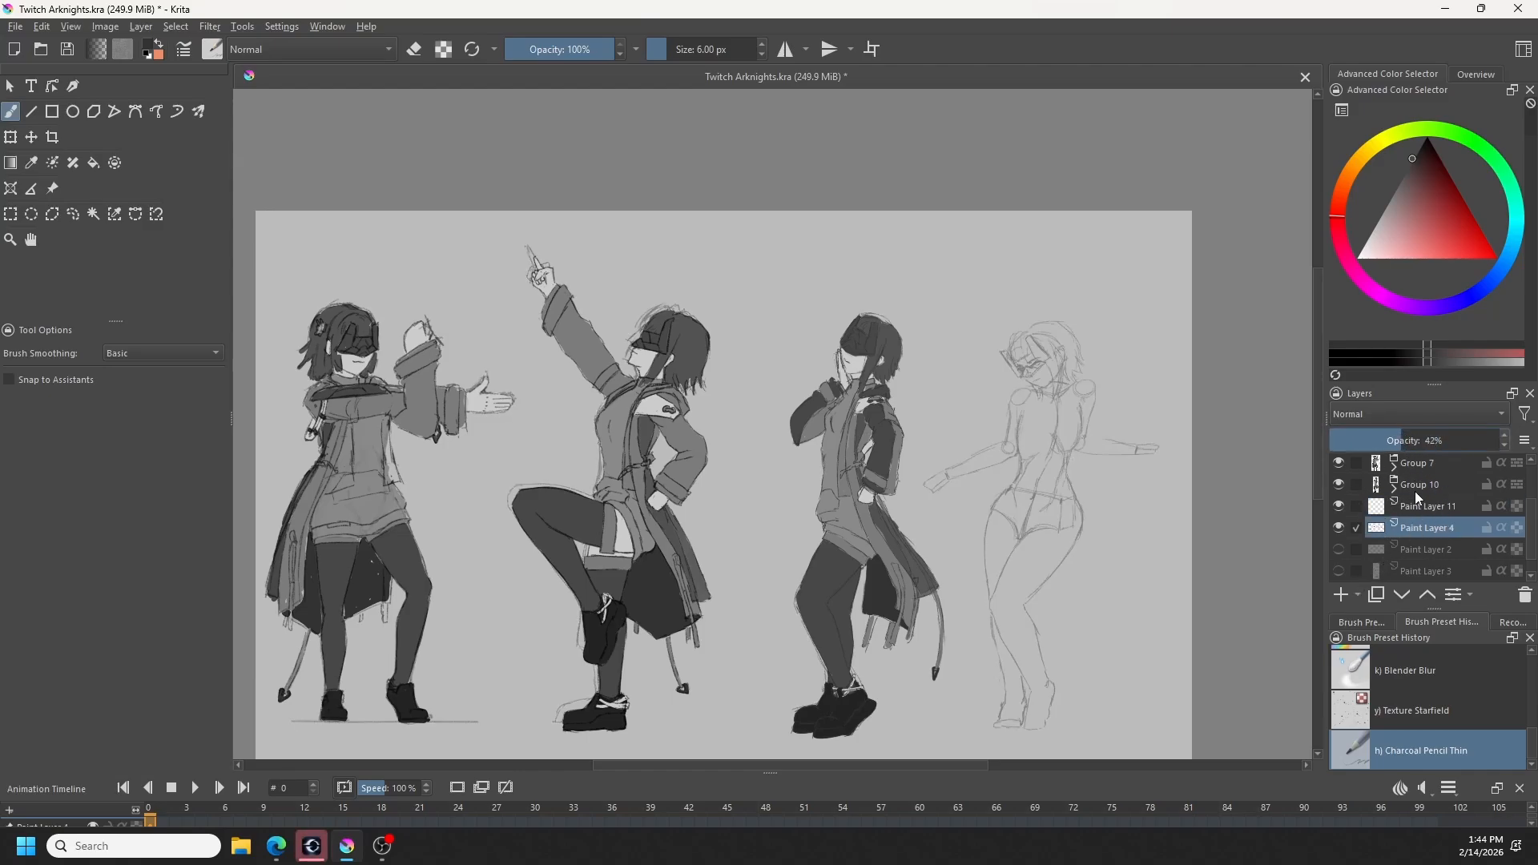
{"action": "left_click", "coordinate": [1437, 506]}
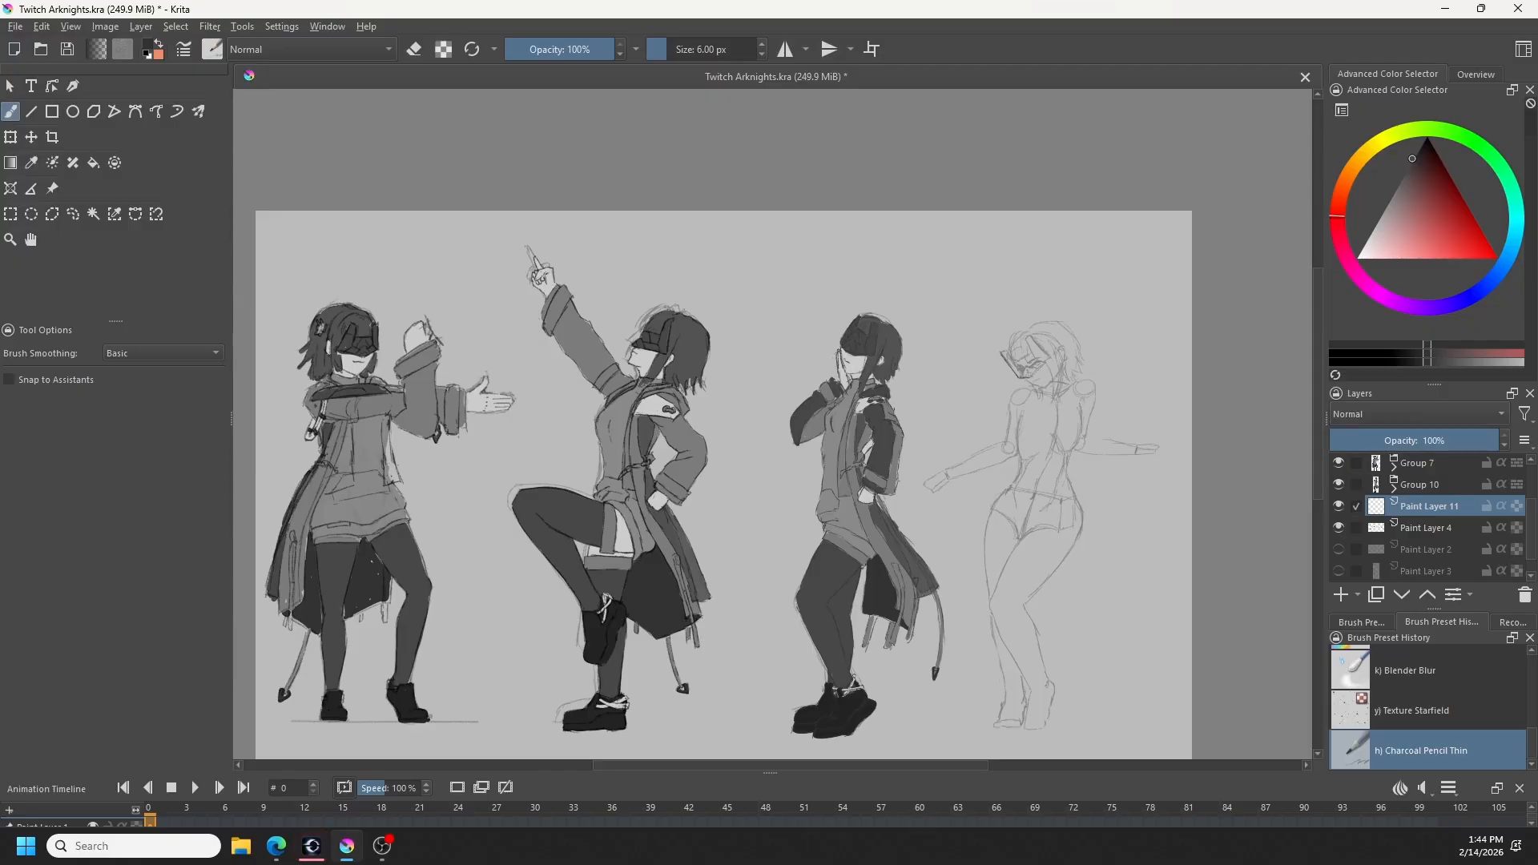
{"action": "key", "text": "ctrl+z"}
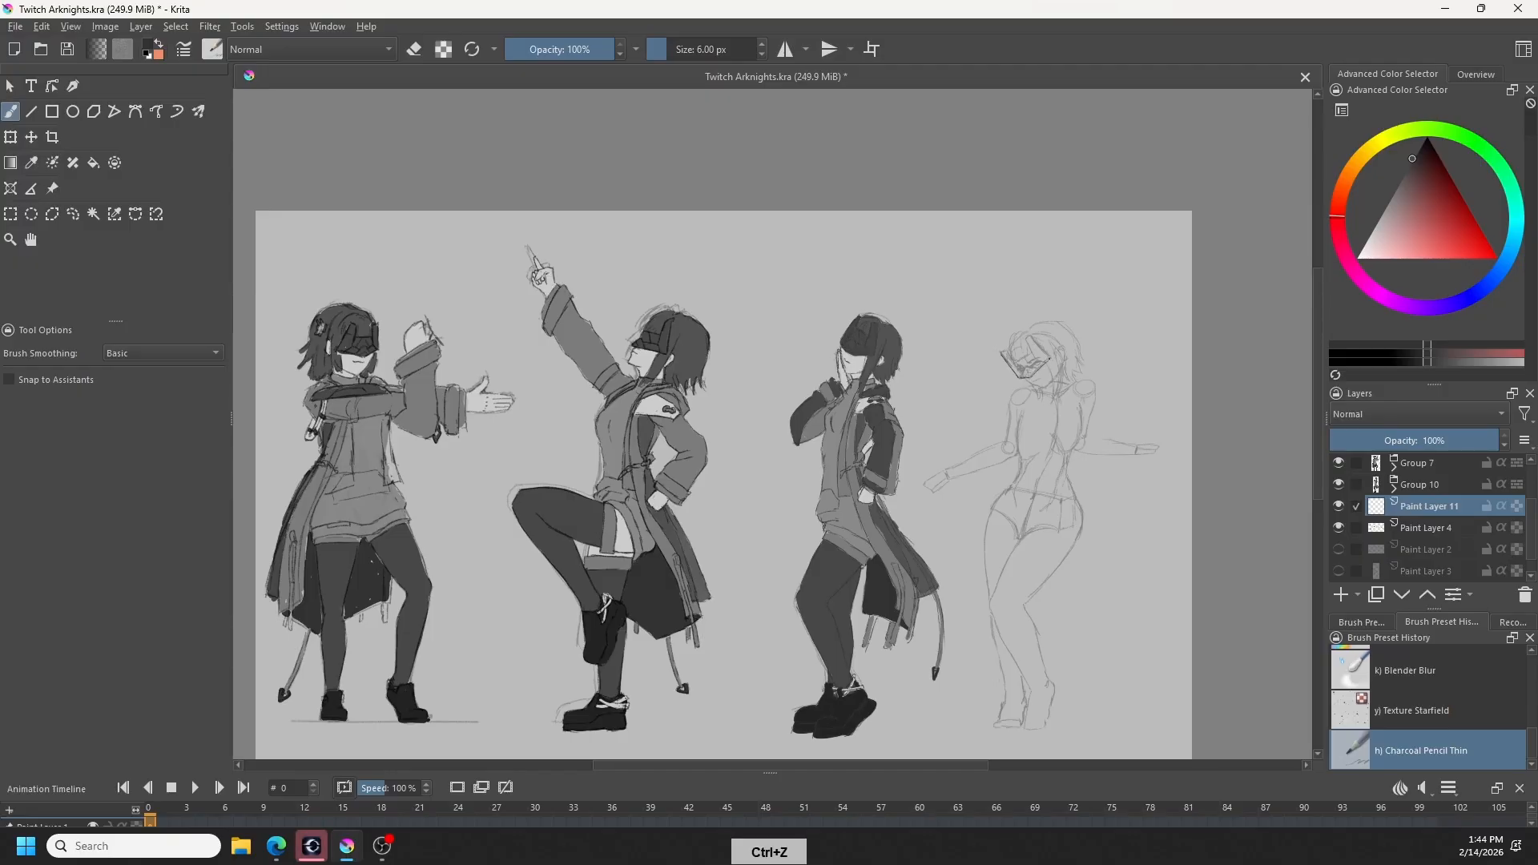
{"action": "key", "text": "ctrl+z"}
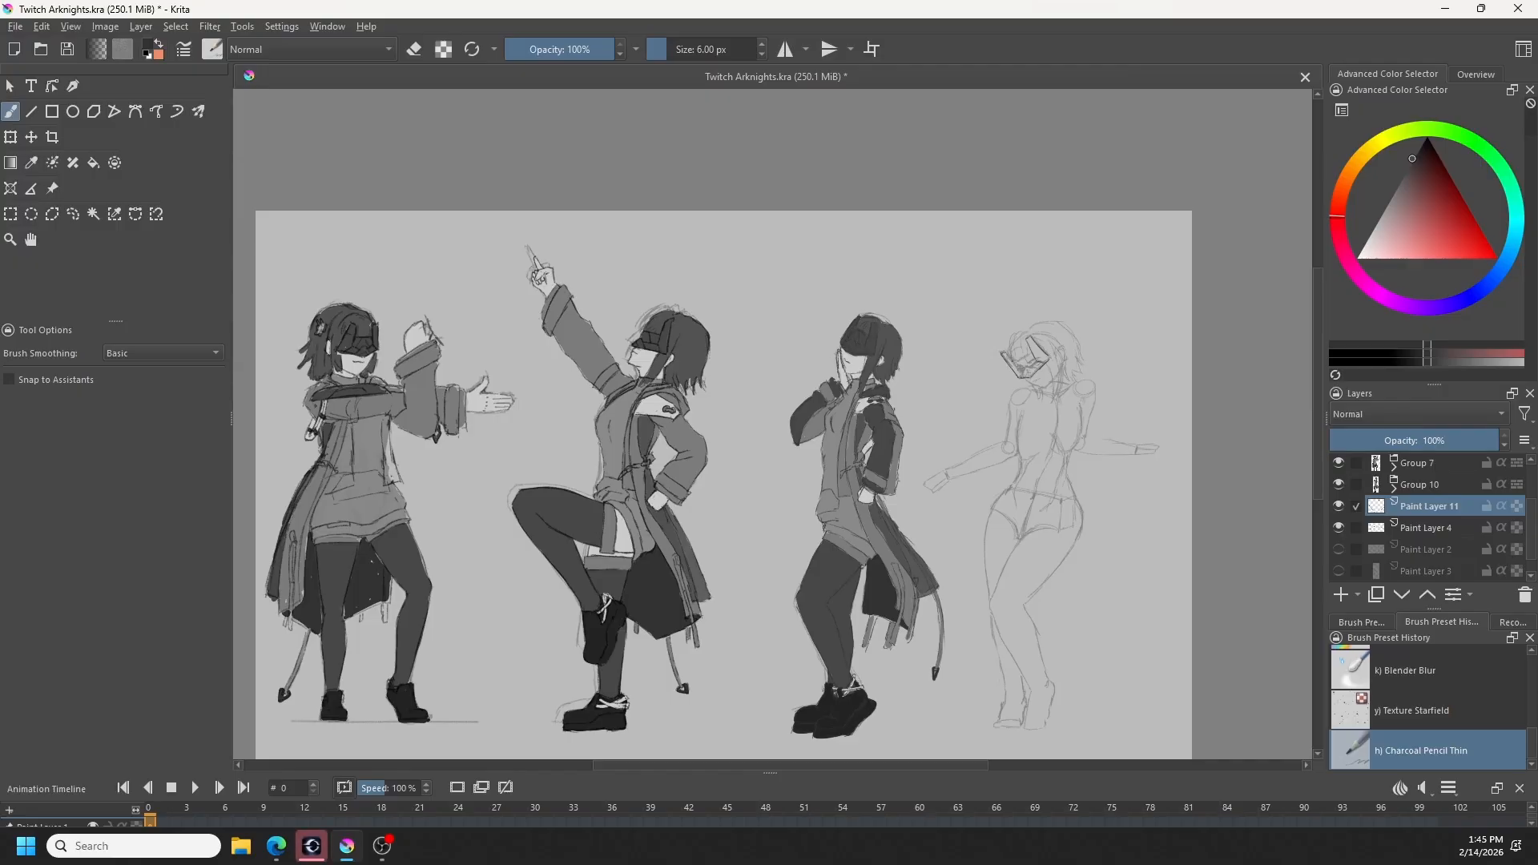
{"action": "key", "text": "ctrl+z"}
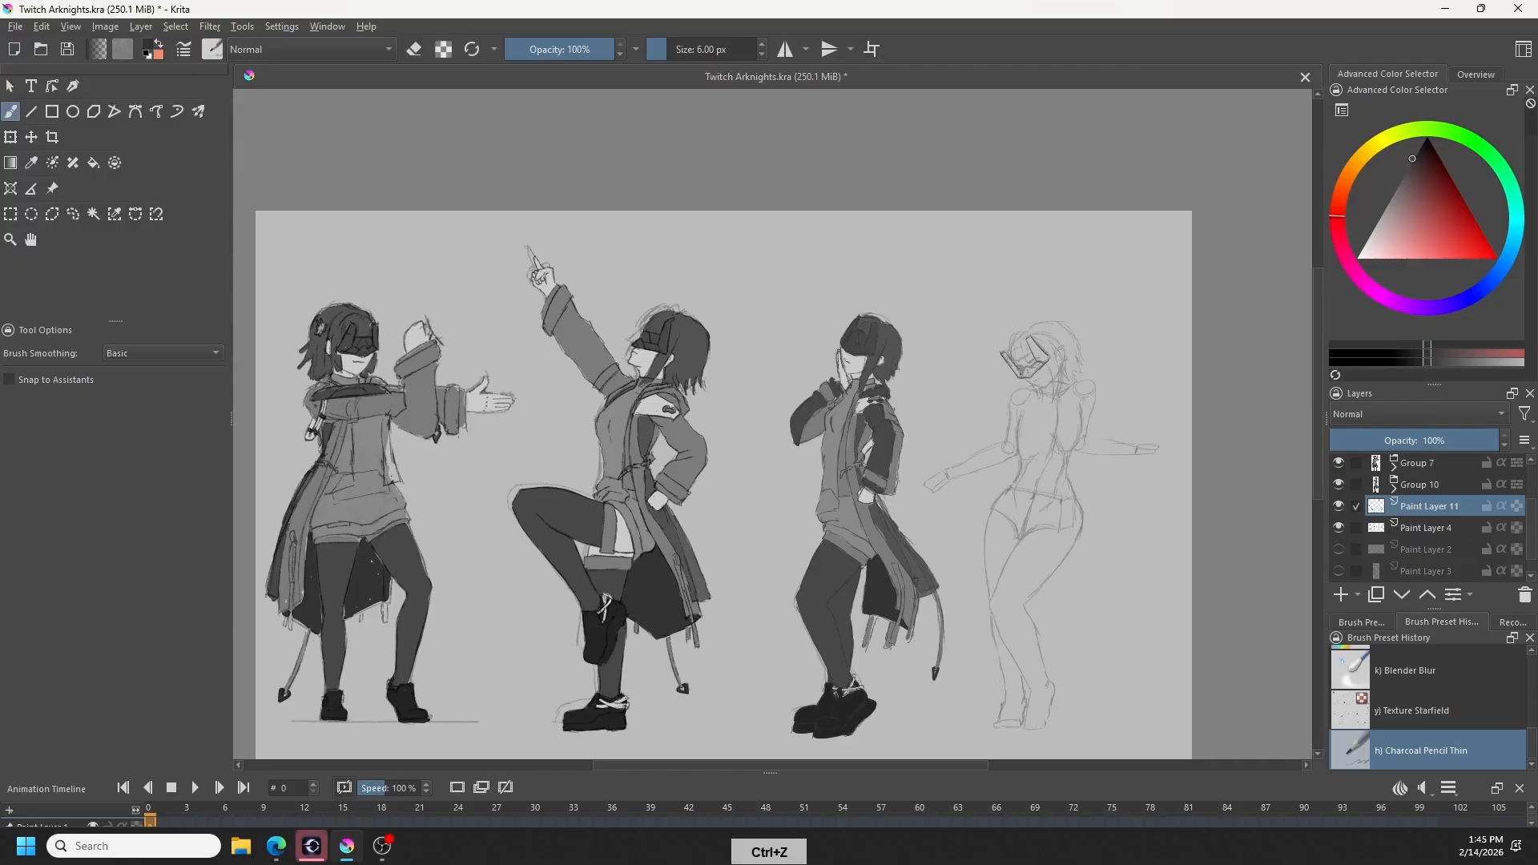
{"action": "key", "text": "ctrl+z"}
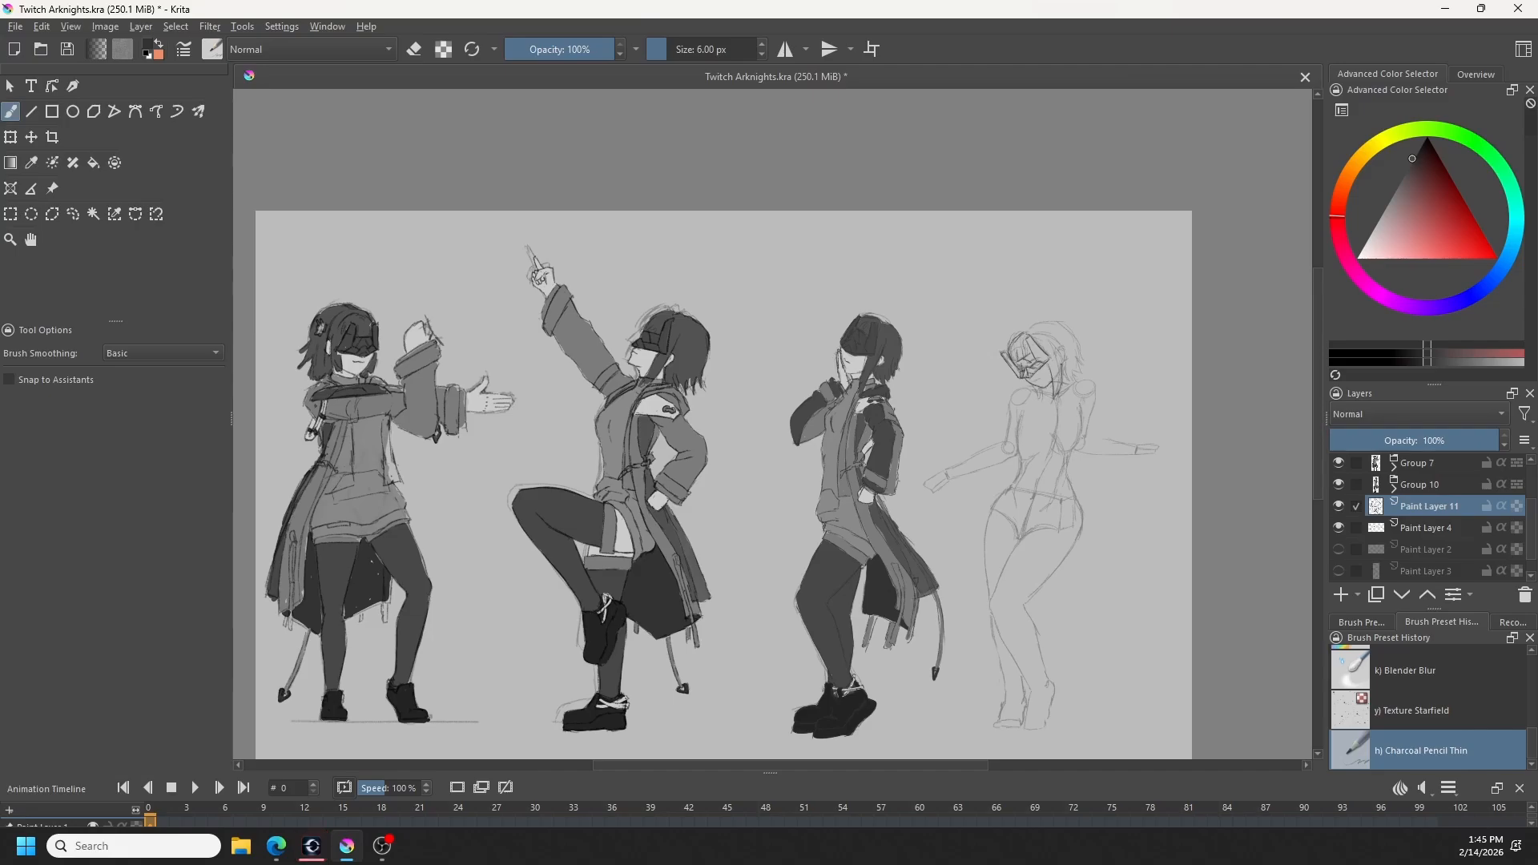
- Draw the side hair strands and the outer hair shape around the rightmost figure's visor and face on Paint Layer 11
{"action": "left_click_drag", "start_coordinate": [1057, 354], "coordinate": [1061, 379]}
{"action": "key", "text": "ctrl+z"}
{"action": "key", "text": "ctrl+z"}
{"action": "key", "text": "ctrl+z"}
{"action": "key", "text": "ctrl+z"}
{"action": "key", "text": "ctrl+z"}
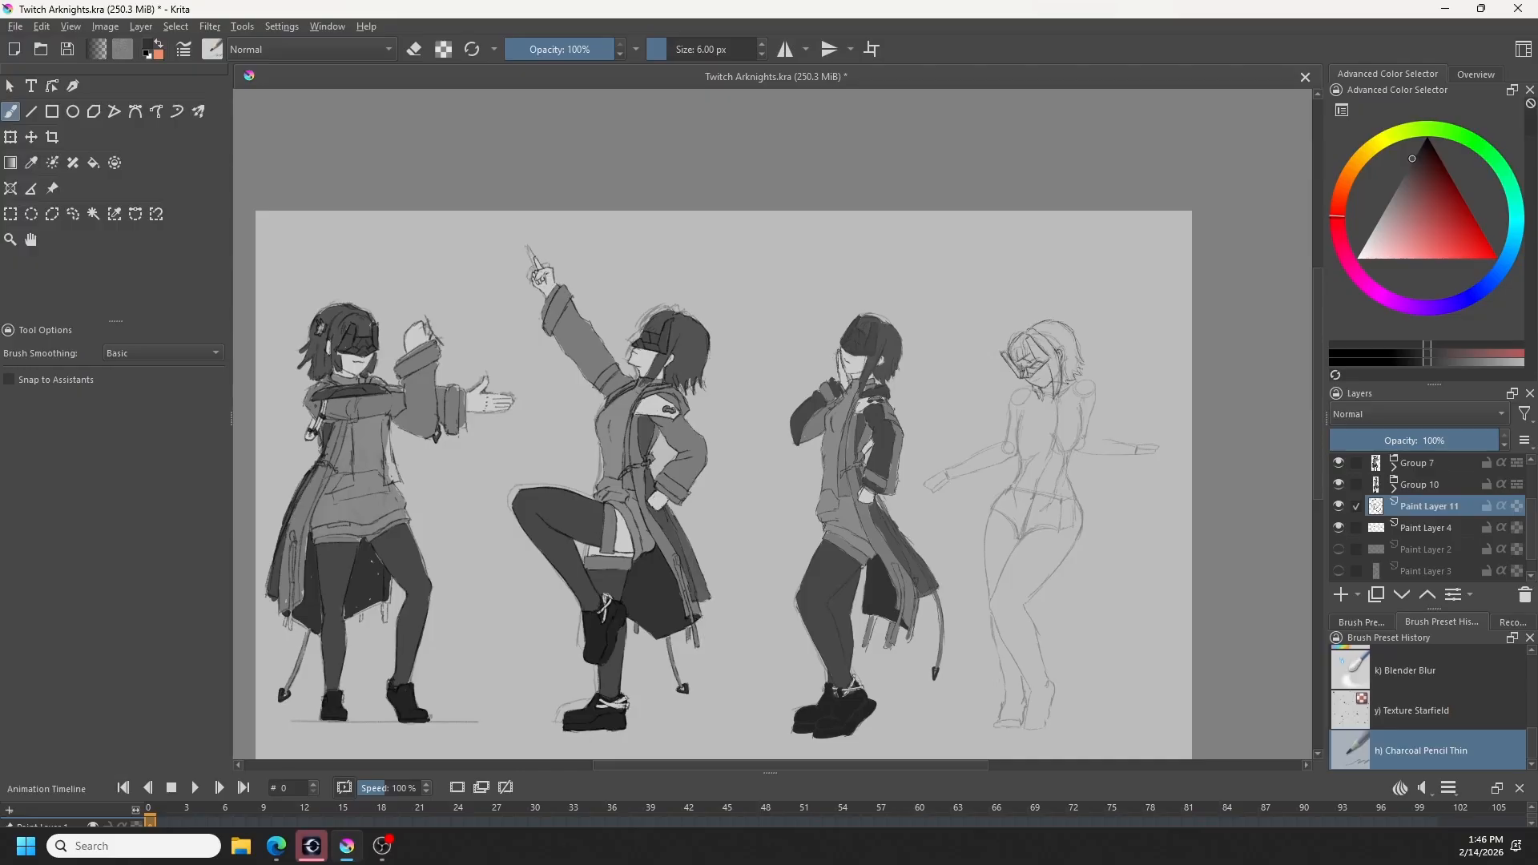
{"action": "key", "text": "ctrl+z"}
- Reduce the pencil size to 5.55 px and refine the rightmost figure's hair lines with small erasures and redrawn strokes
{"action": "key", "text": "ctrl+z"}
{"action": "key", "text": "ctrl+z"}
{"action": "key", "text": "["}
{"action": "key", "text": "["}
{"action": "key", "text": "e"}
{"action": "key", "text": "e"}
{"action": "key", "text": "ctrl+shift+a"}
{"action": "key", "text": "ctrl+z"}
{"action": "key", "text": "ctrl+z"}
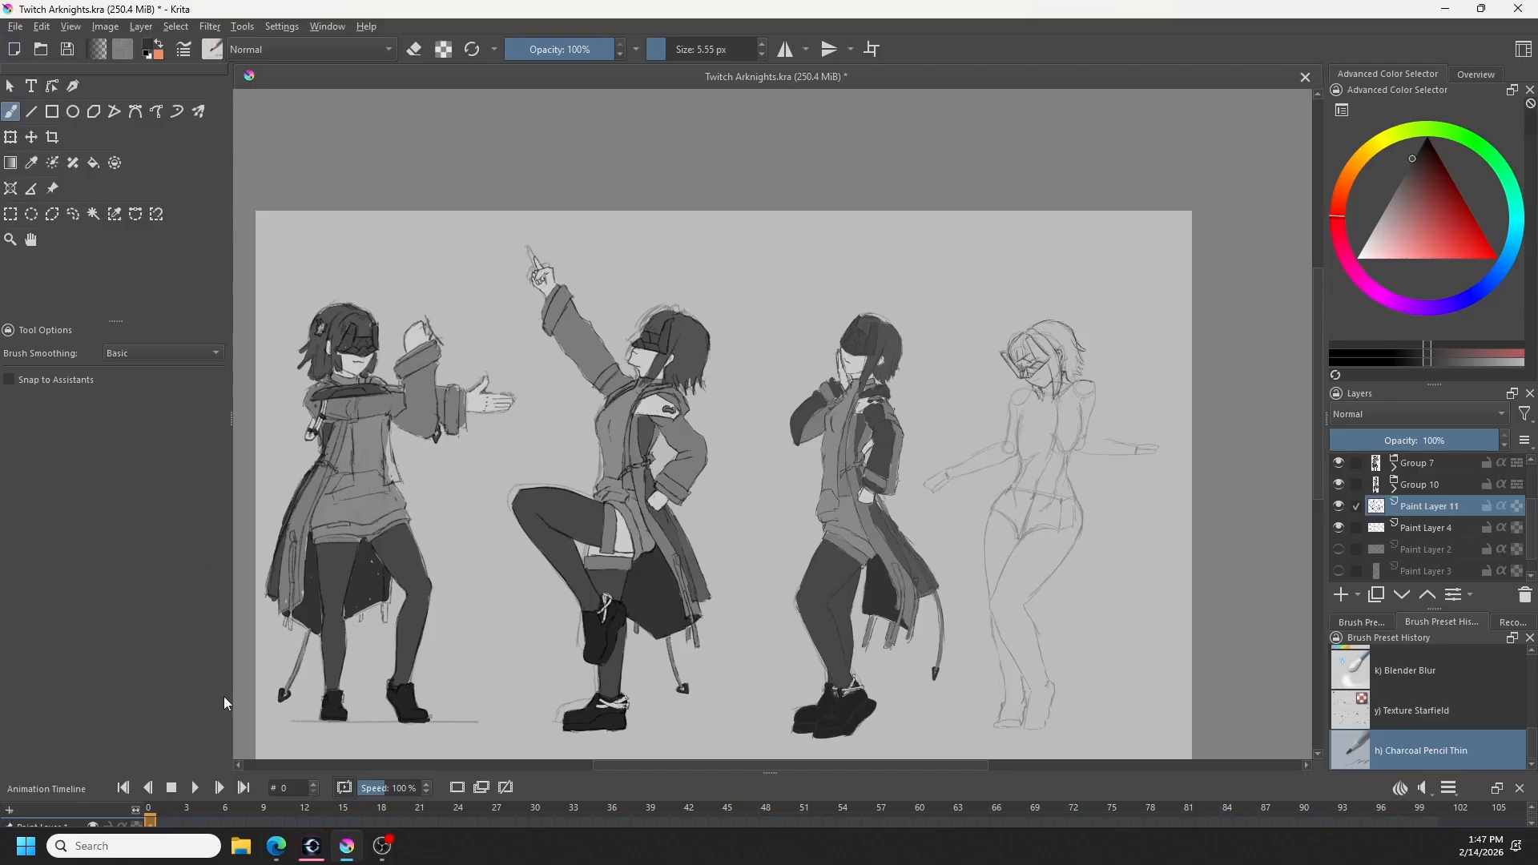
- Outline the rightmost figure's shoulders, upper arms and upper torso sides over the faded construction sketch
{"action": "key", "text": "ctrl+z"}
{"action": "key", "text": "ctrl+z"}
{"action": "key", "text": "ctrl+z"}
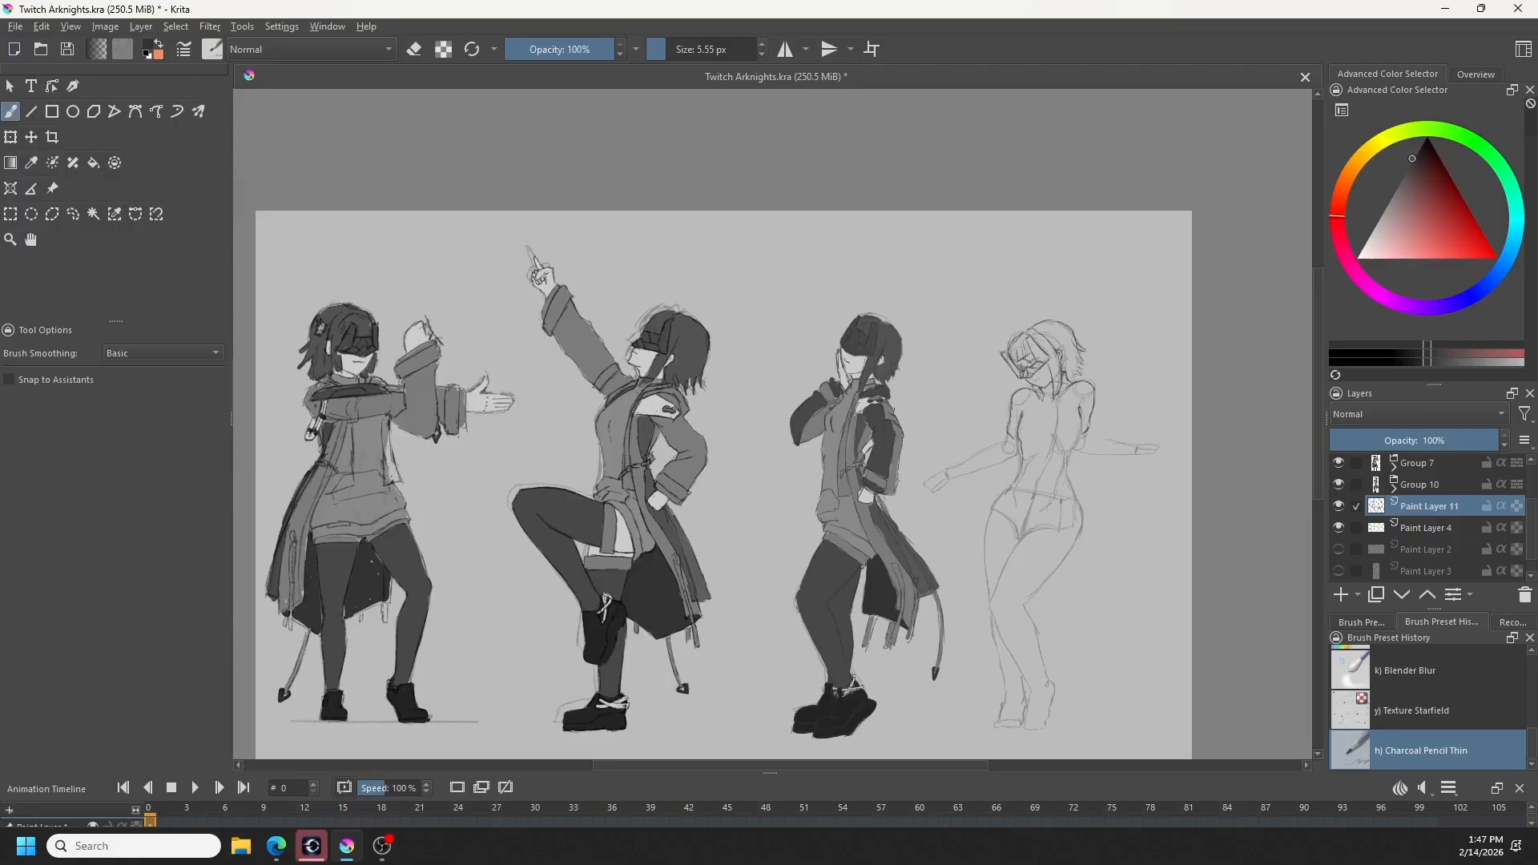
{"action": "key", "text": "ctrl+z"}
{"action": "left_click", "coordinate": [1018, 696]}
{"action": "key", "text": "ctrl+z"}
{"action": "key", "text": "ctrl+z"}
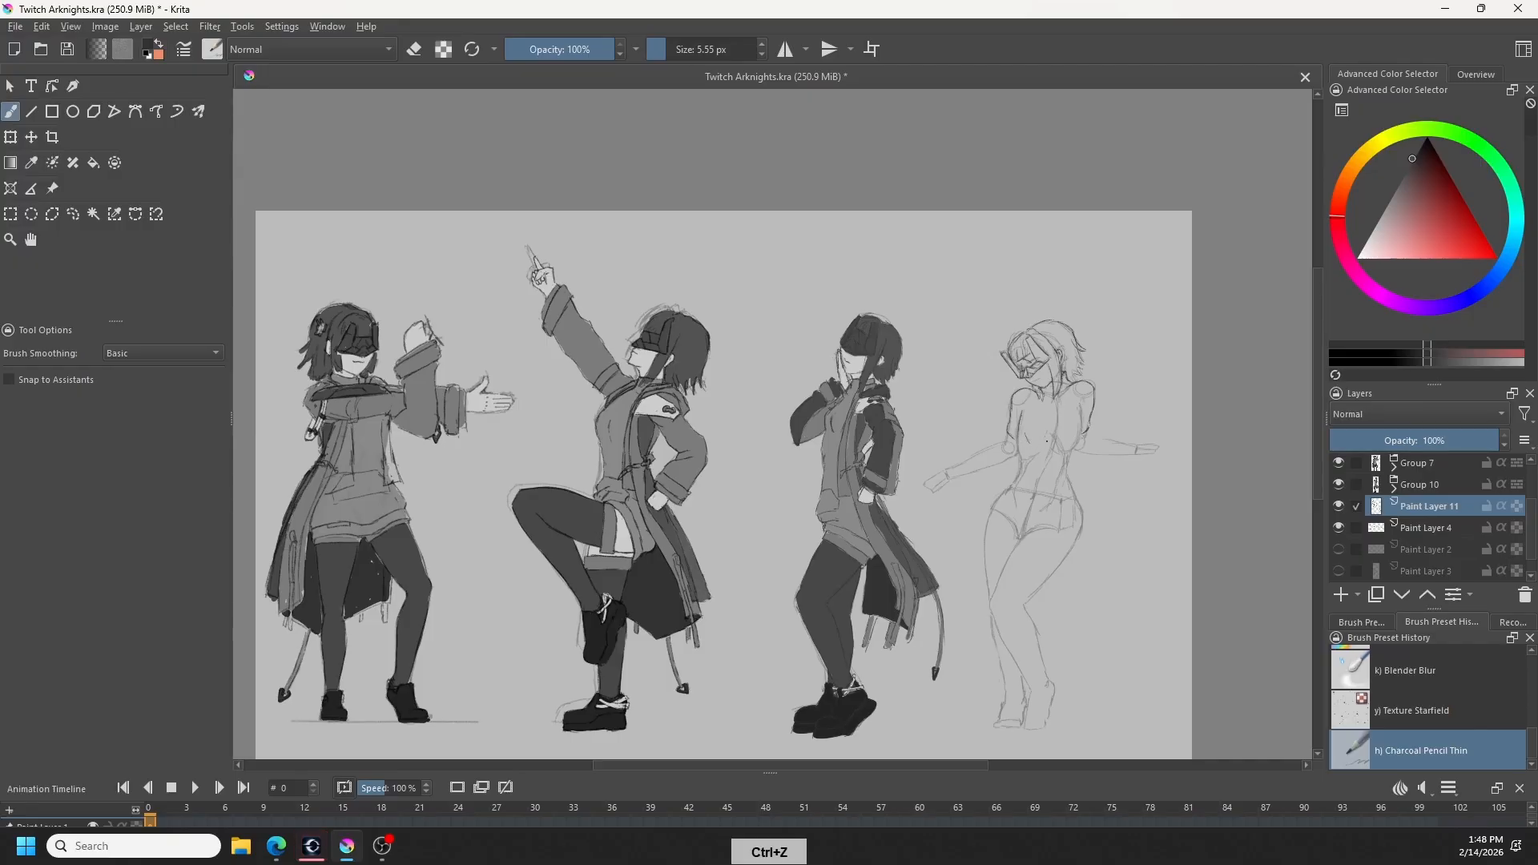
{"action": "key", "text": "ctrl+z"}
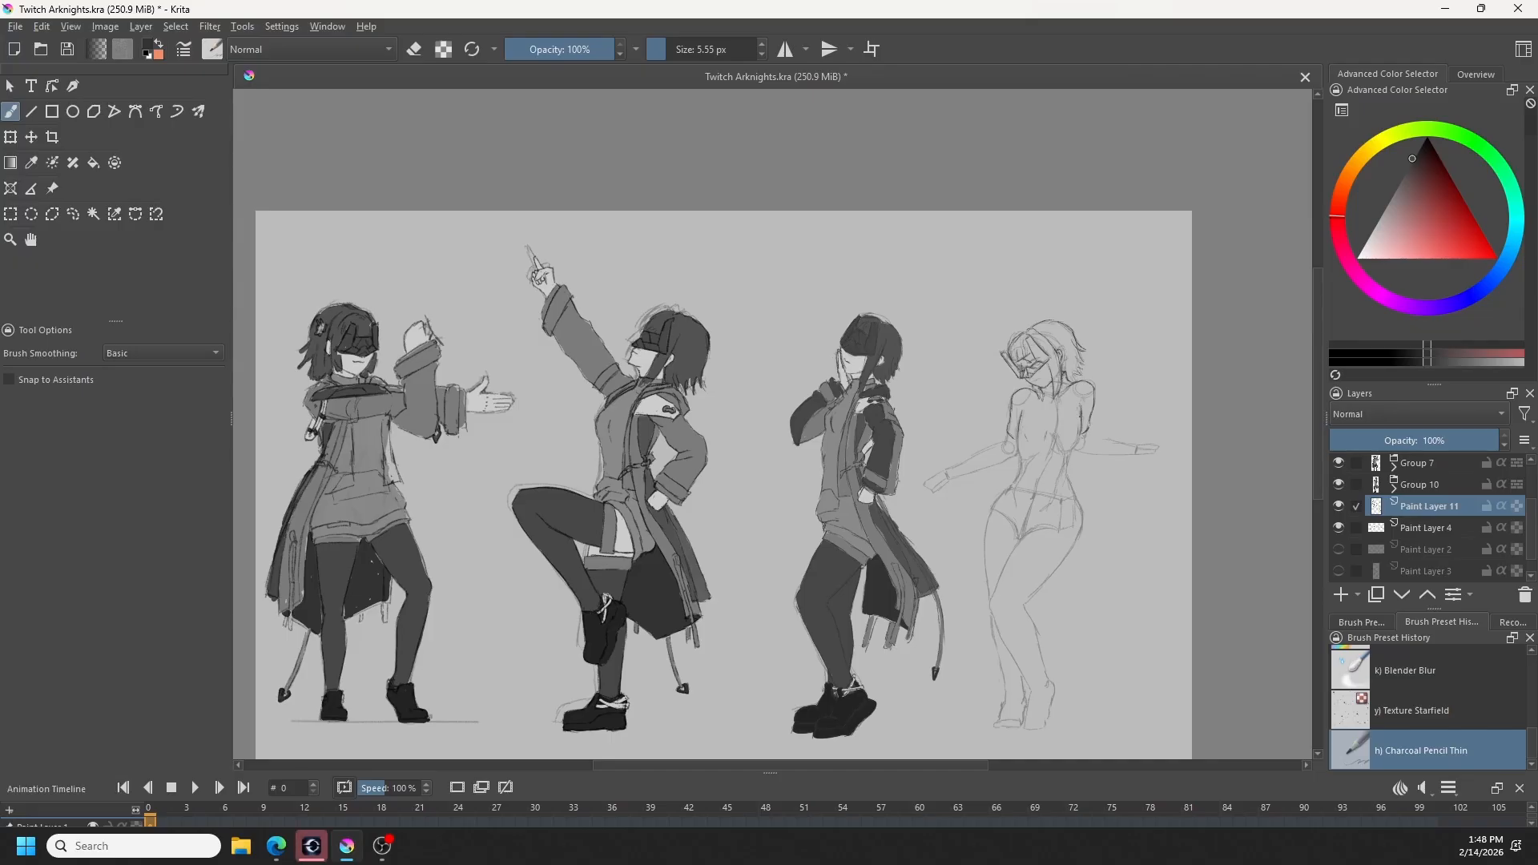
- Draw the rightmost figure's chest contour lines, undoing and redrawing the strokes on the torso
{"action": "key", "text": "ctrl+z"}
{"action": "key", "text": "ctrl+z"}
{"action": "mouse_move", "coordinate": [1057, 402]}
{"action": "left_mouse_down"}
{"action": "mouse_move", "coordinate": [1056, 449]}
{"action": "mouse_move", "coordinate": [1074, 418]}
{"action": "mouse_move", "coordinate": [1073, 439]}
{"action": "left_mouse_up"}
{"action": "key", "text": "ctrl+z"}
{"action": "key", "text": "ctrl+z"}
{"action": "key", "text": "e"}
{"action": "key", "text": "e"}
{"action": "key", "text": "ctrl+z"}
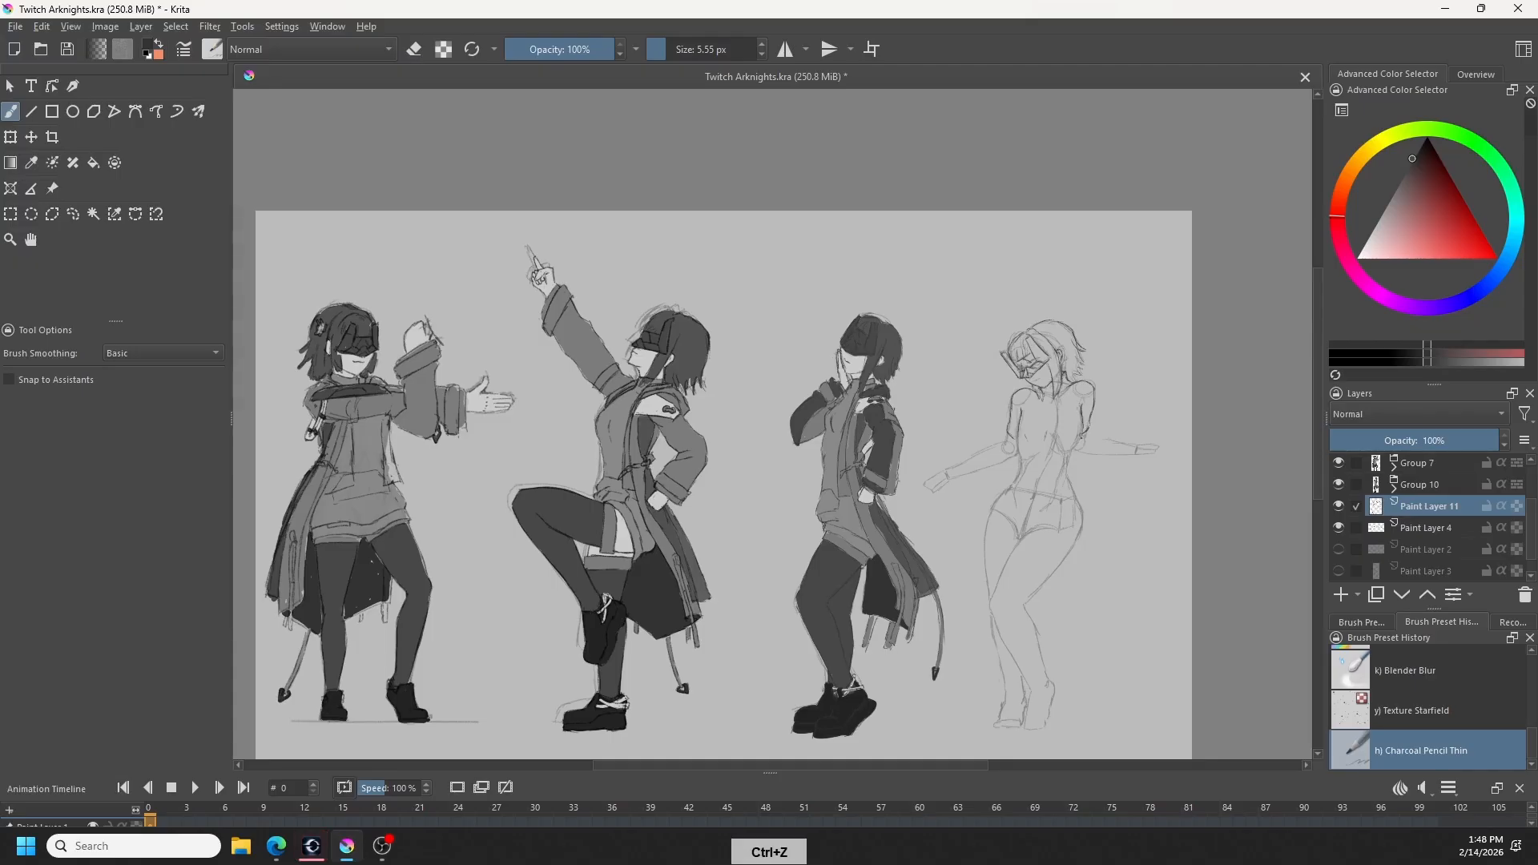
{"action": "key", "text": "ctrl+z"}
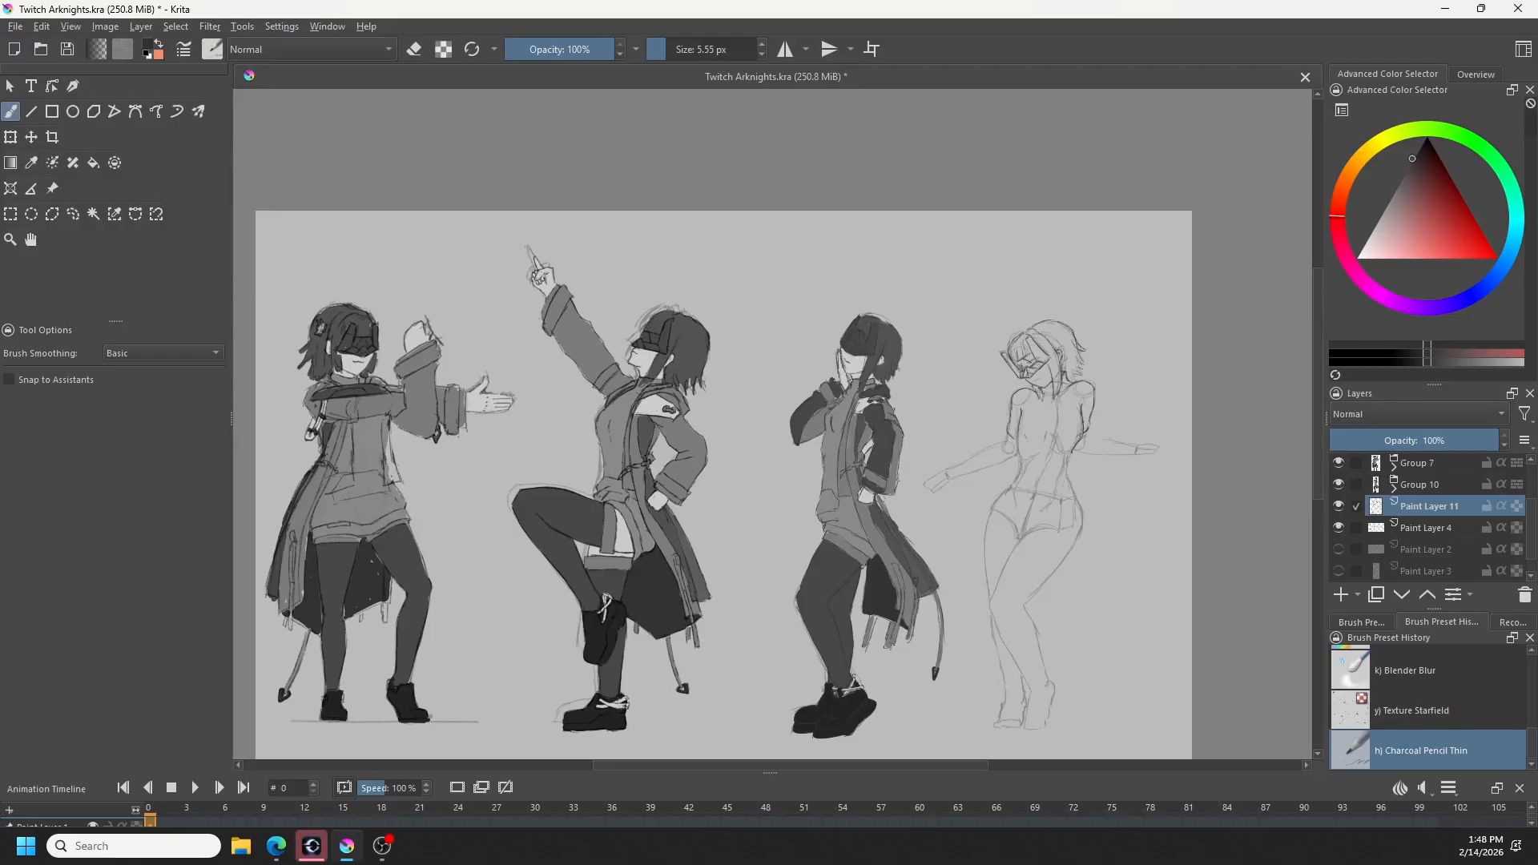
- Clean up the rightmost figure's chest with the eraser and redraw the small detail marks on both sides
{"action": "key", "text": "e"}
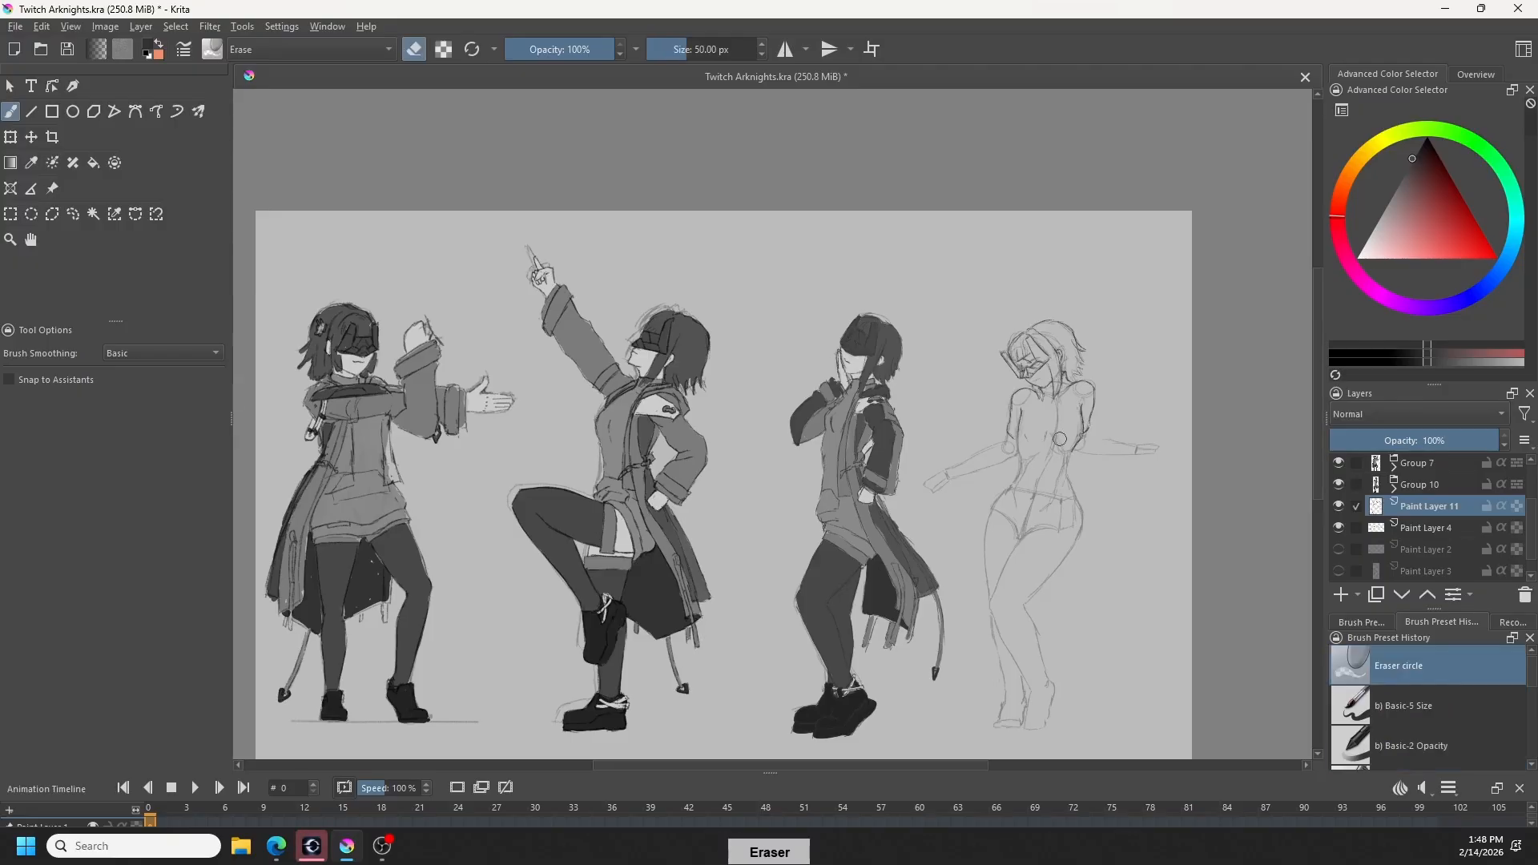
{"action": "key", "text": "e"}
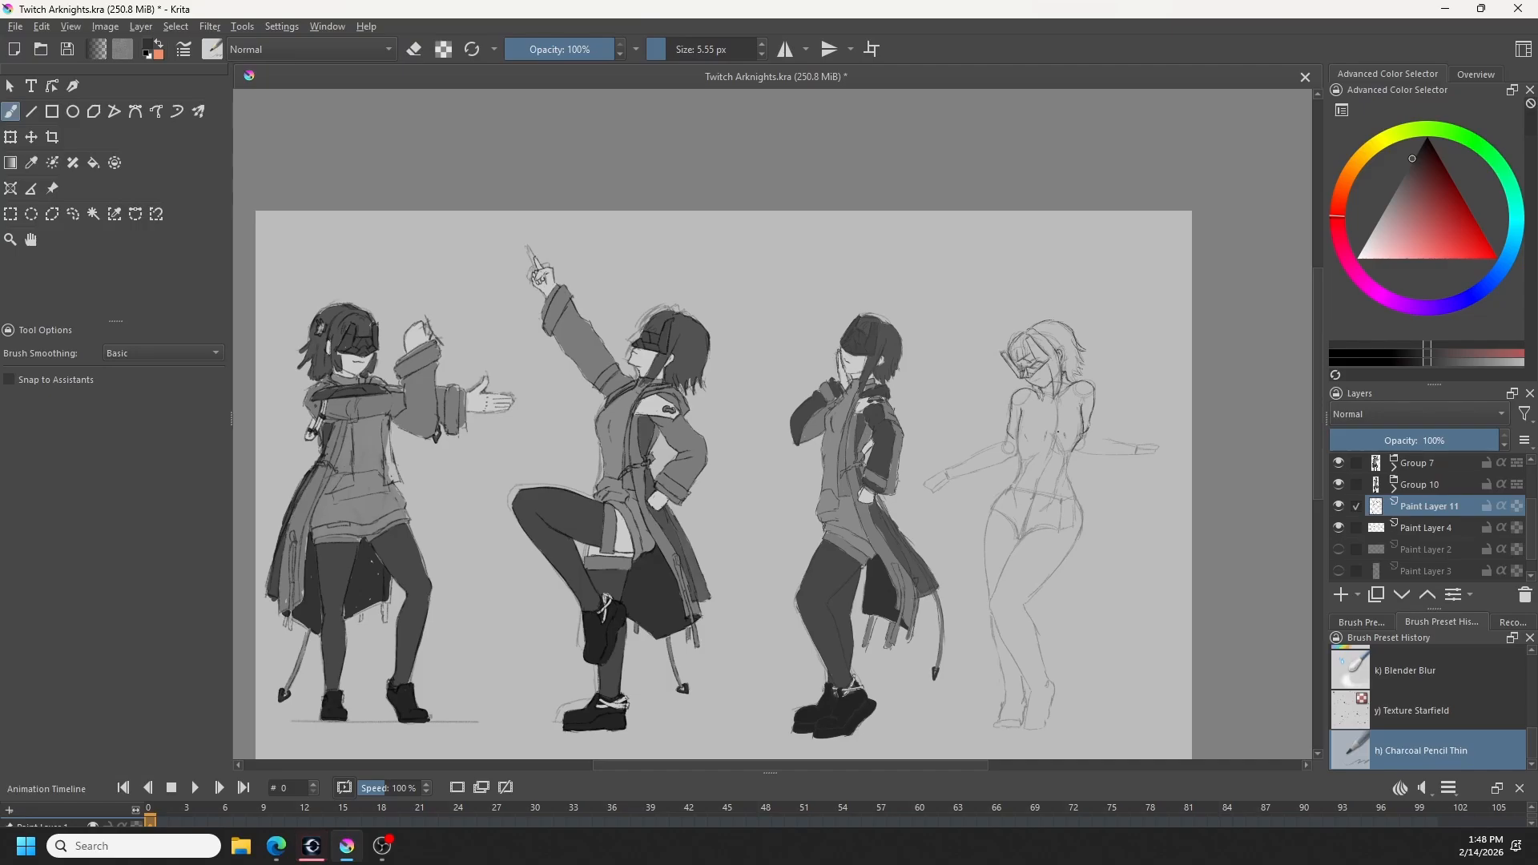
{"action": "key", "text": "e"}
{"action": "key", "text": "e"}
{"action": "key", "text": "ctrl+z"}
{"action": "key", "text": "e"}
{"action": "key", "text": "e"}
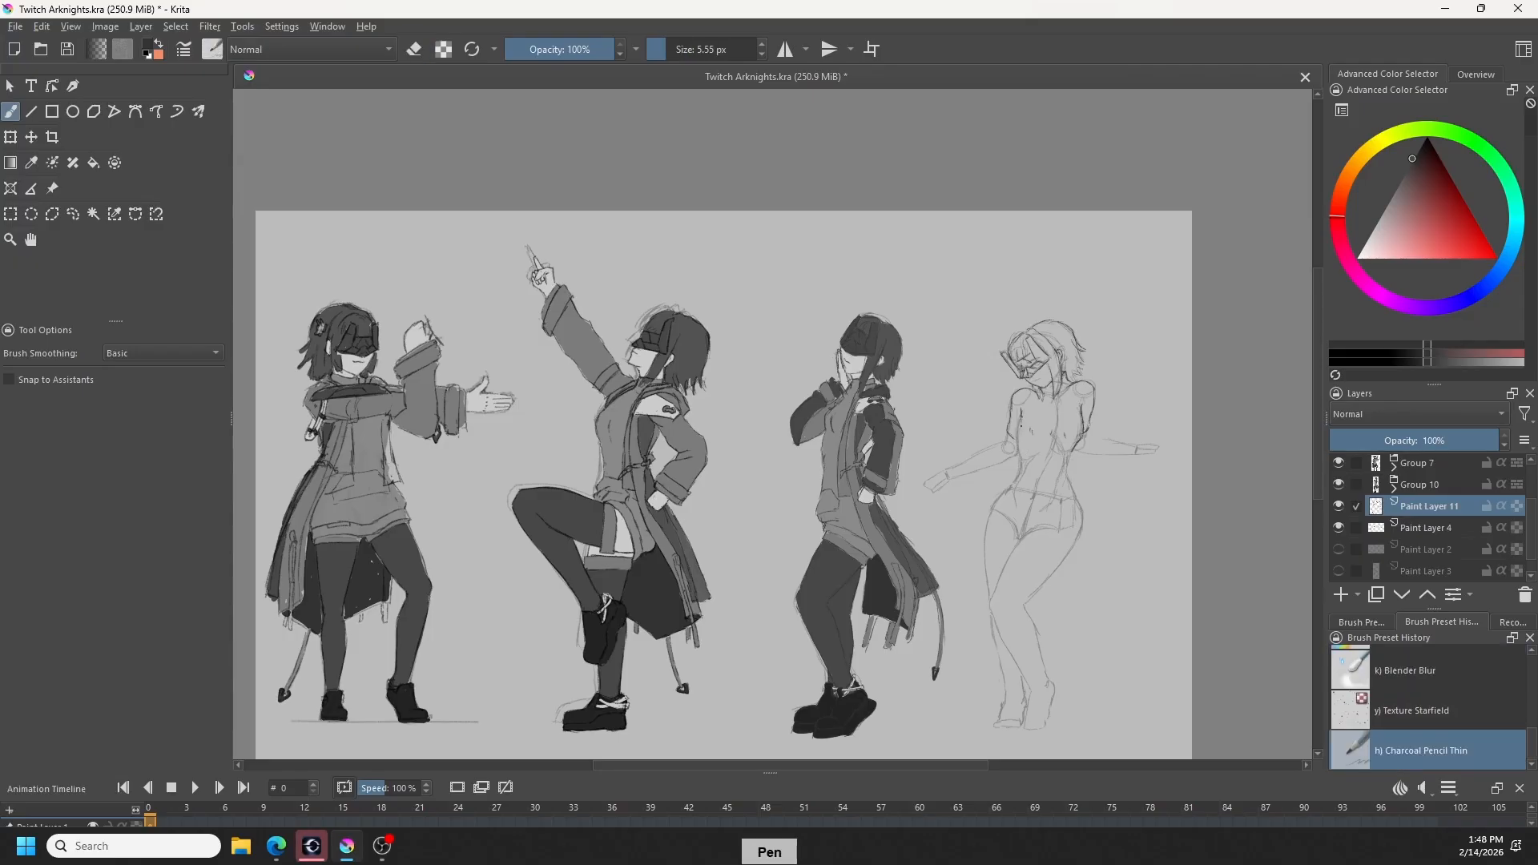
{"action": "key", "text": "ctrl+z"}
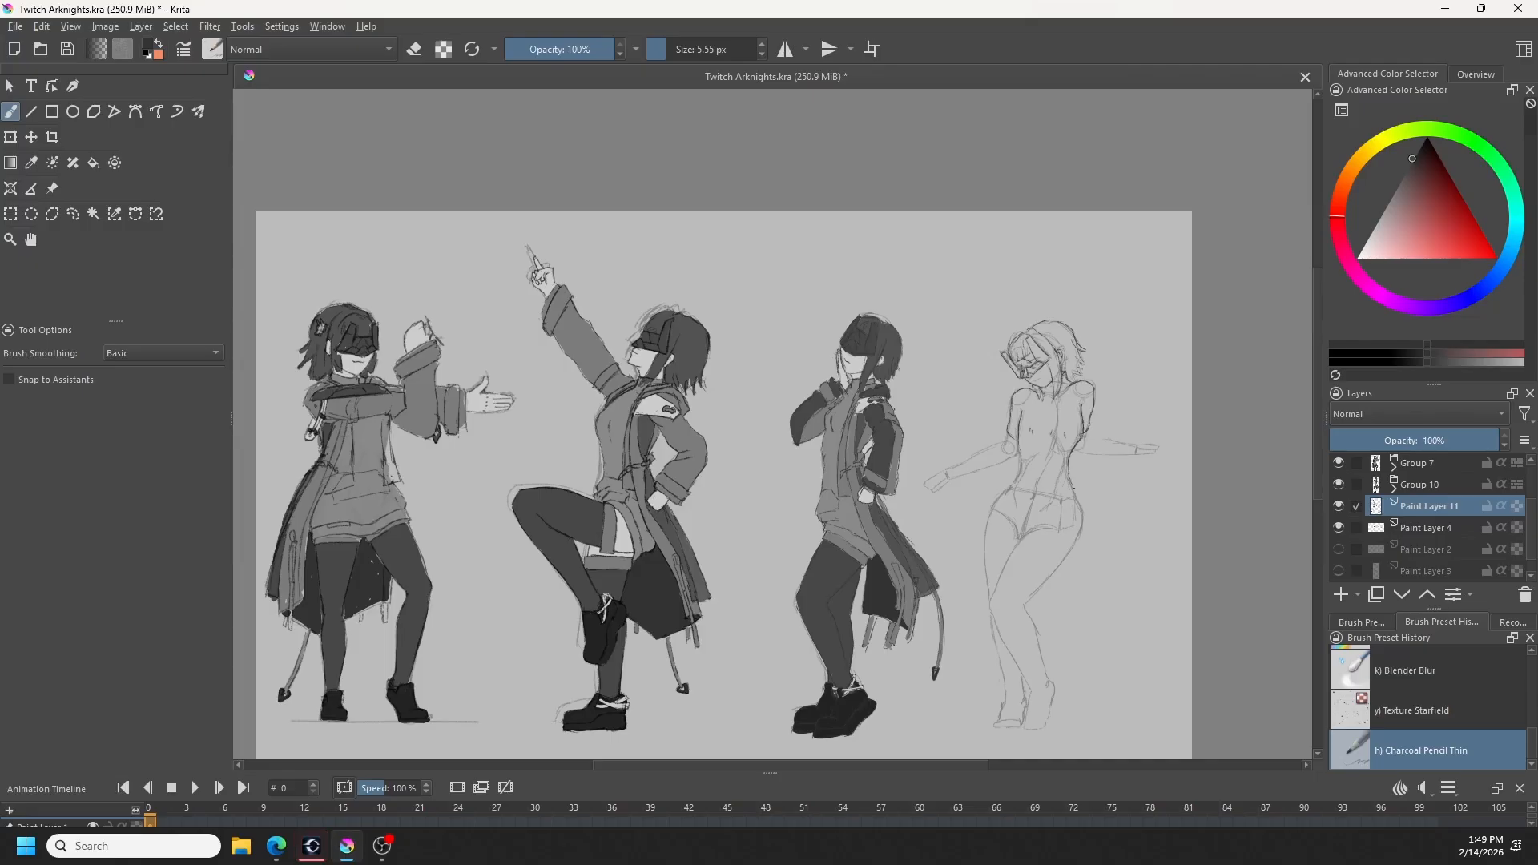
- Outline the rightmost figure's waist down toward the hip, erasing and redrawing the contour
{"action": "key", "text": "ctrl+z"}
{"action": "key", "text": "ctrl+z"}
{"action": "key", "text": "e"}
{"action": "key", "text": "ctrl+z"}
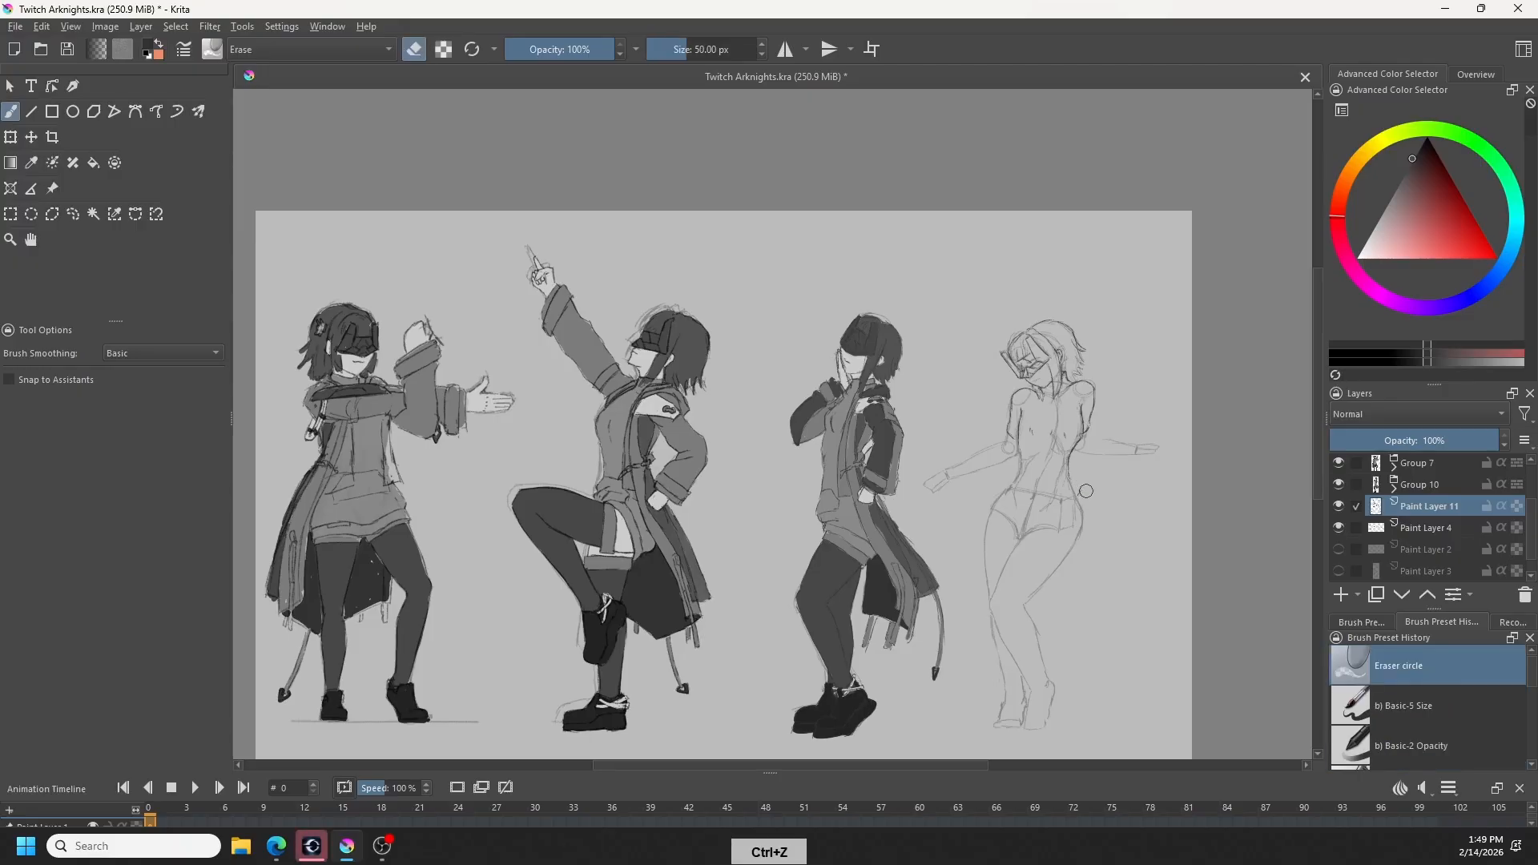
{"action": "key", "text": "e"}
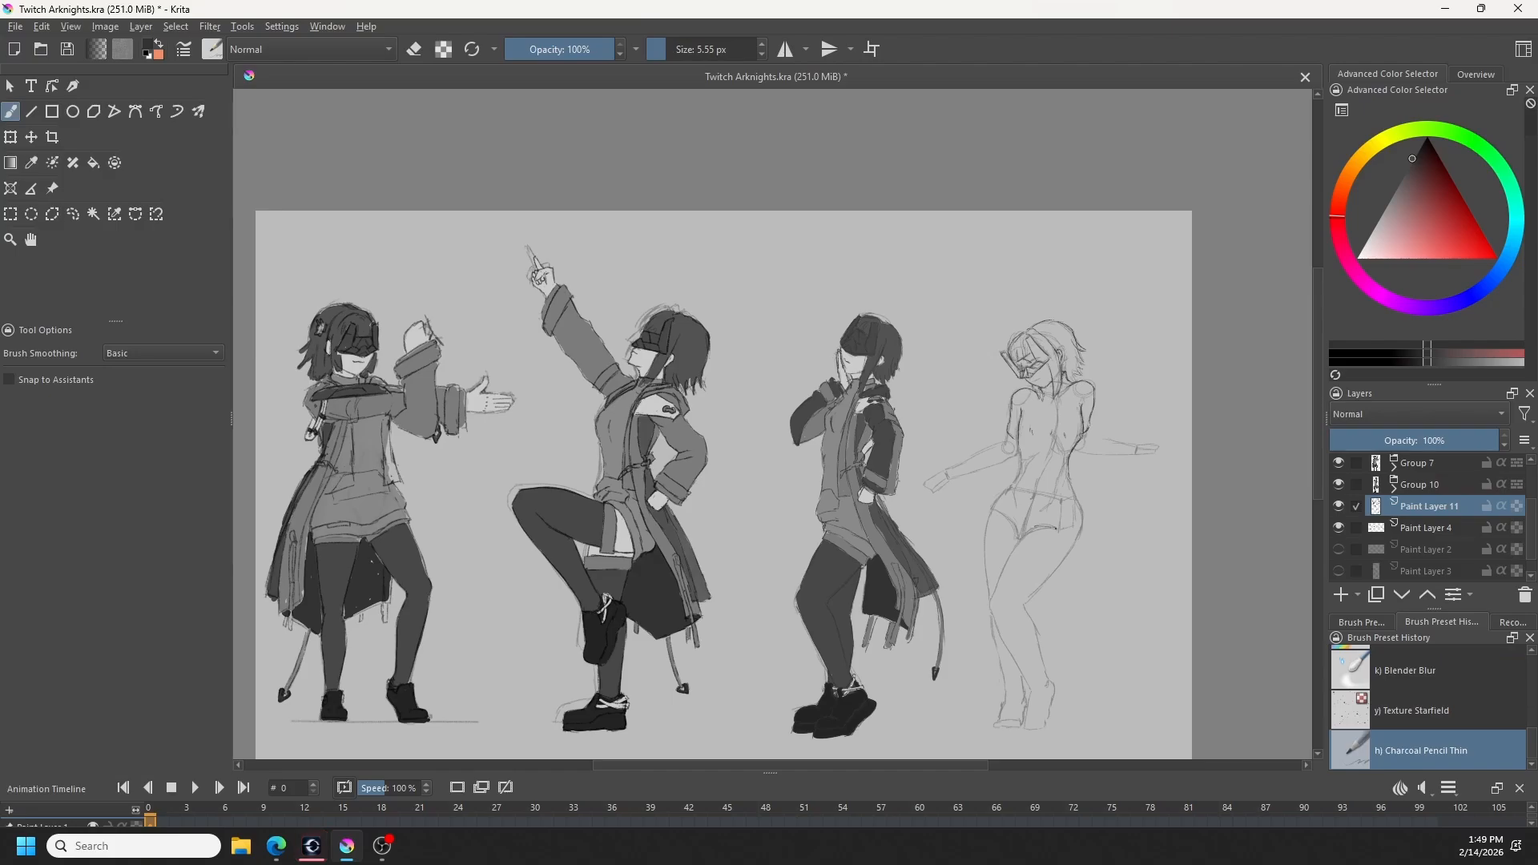
- Draw the shorts' hems with folded cuffs around both thighs of the rightmost figure
{"action": "key", "text": "ctrl+z"}
{"action": "key", "text": "ctrl+z"}
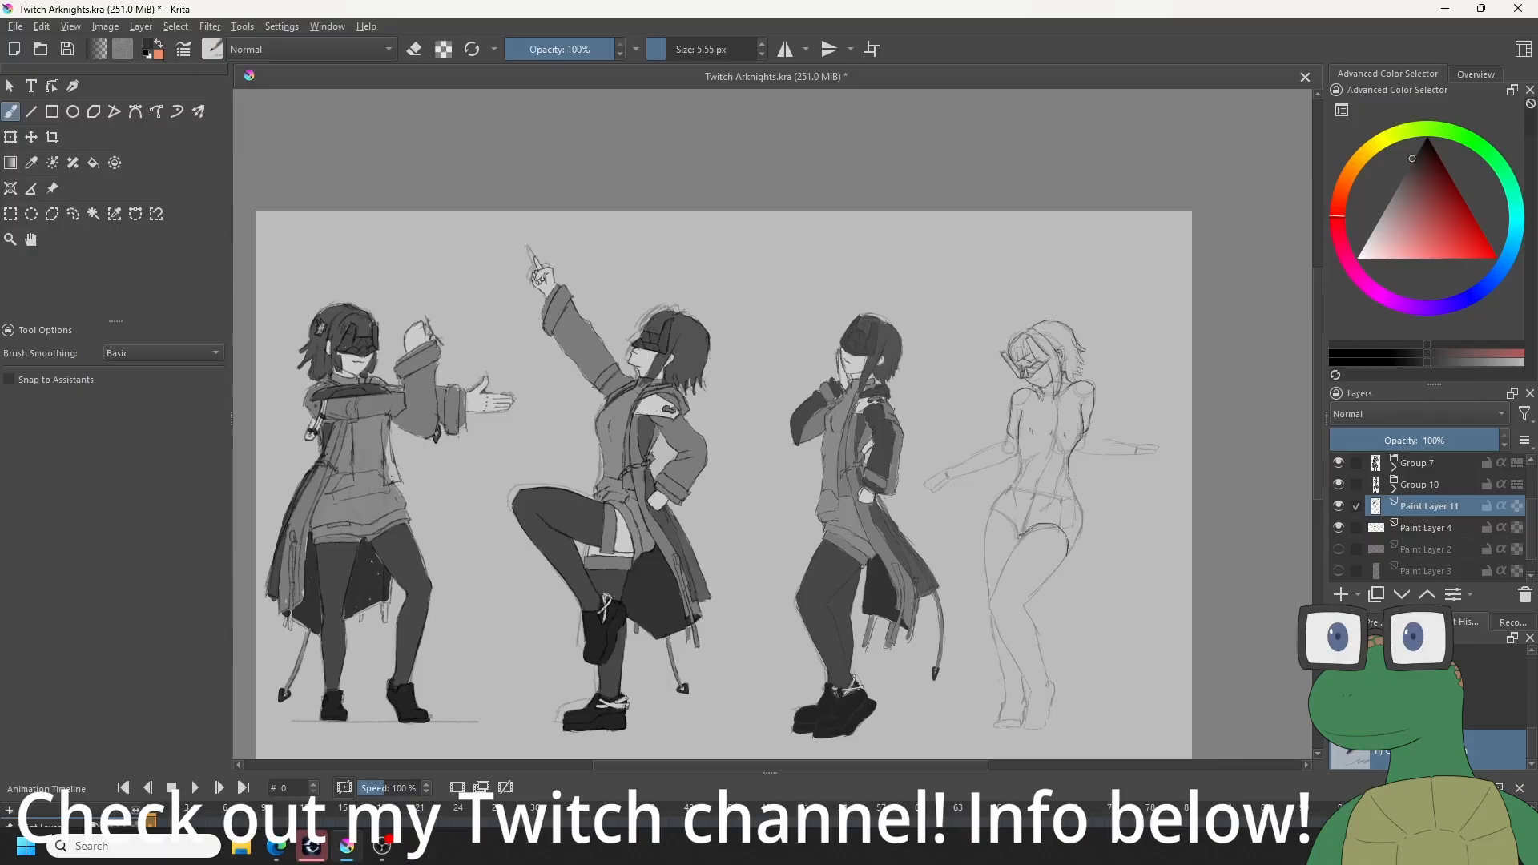
{"action": "key", "text": "ctrl+z"}
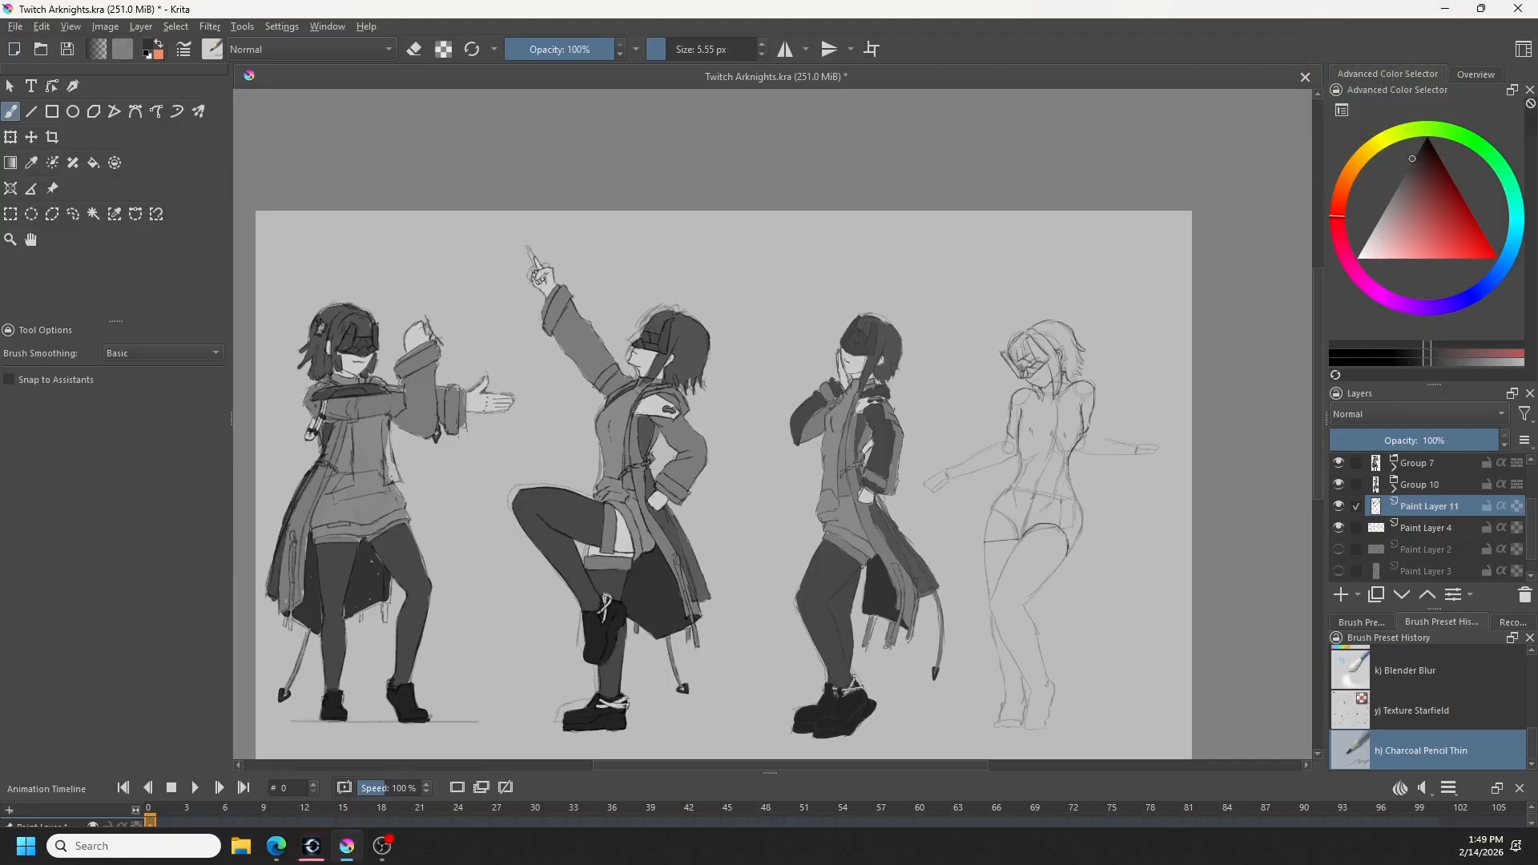
{"action": "key", "text": "ctrl+z"}
{"action": "key", "text": "ctrl+z"}
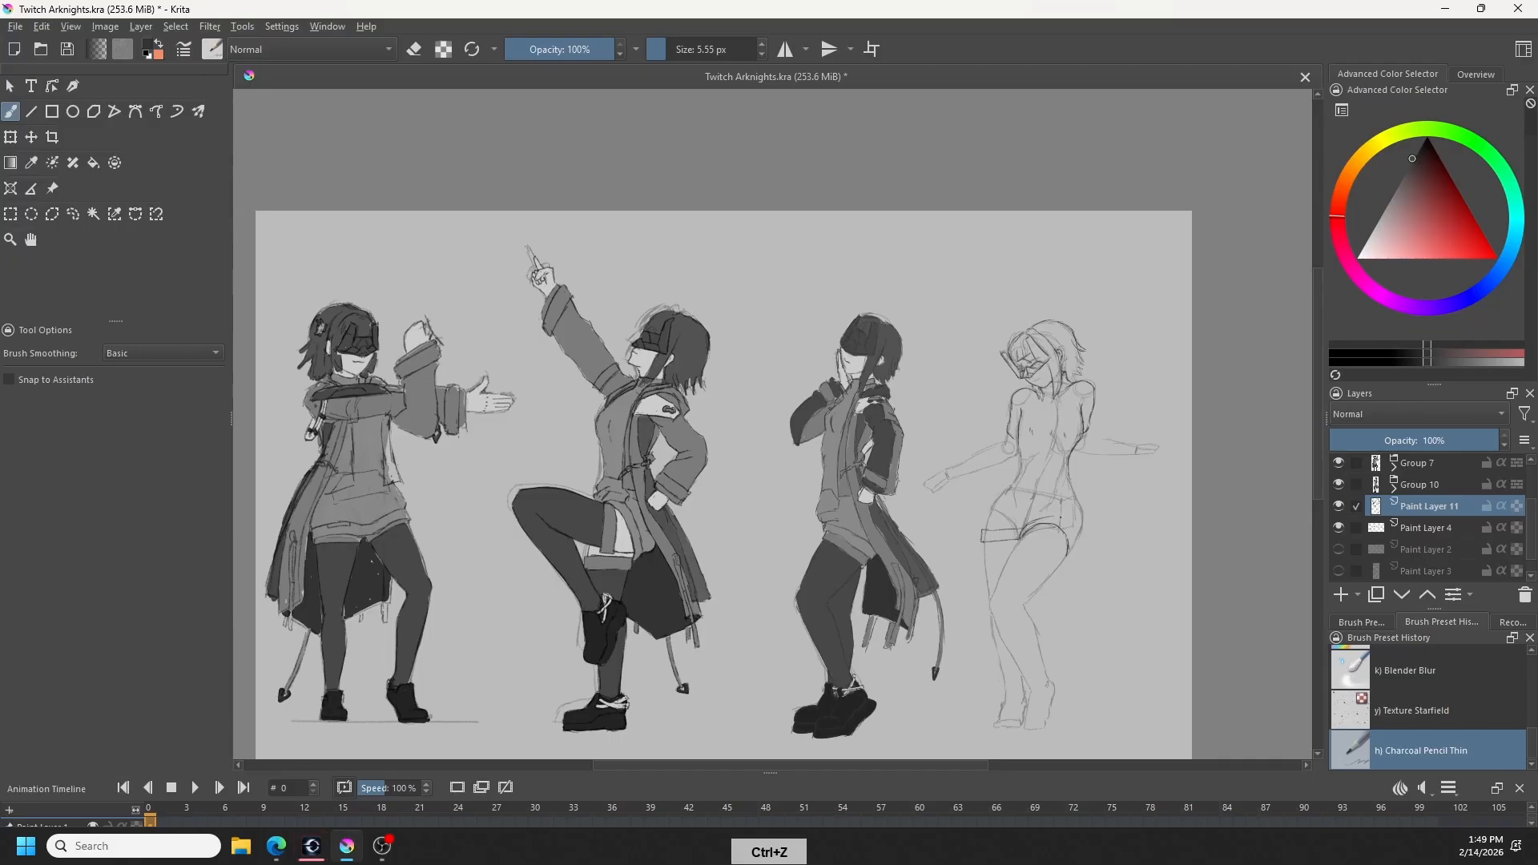
{"action": "key", "text": "ctrl+z"}
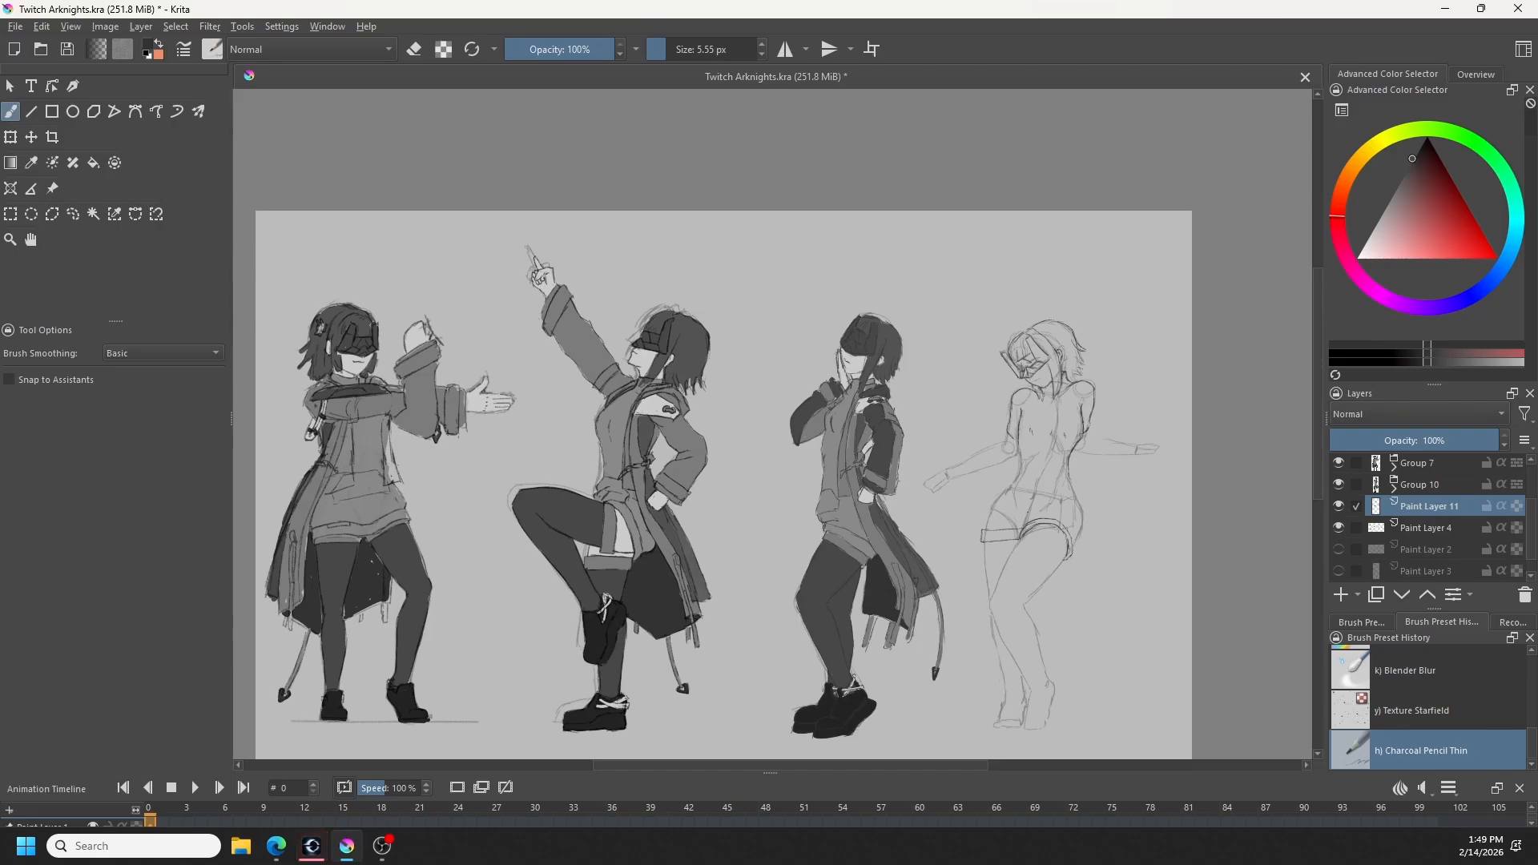
- Select the straight shorts cuff with a freehand outline, rotate it slightly clockwise and move it slightly up
{"action": "scroll", "coordinate": [1046, 529], "scroll_direction": "up", "scroll_amount": 5}
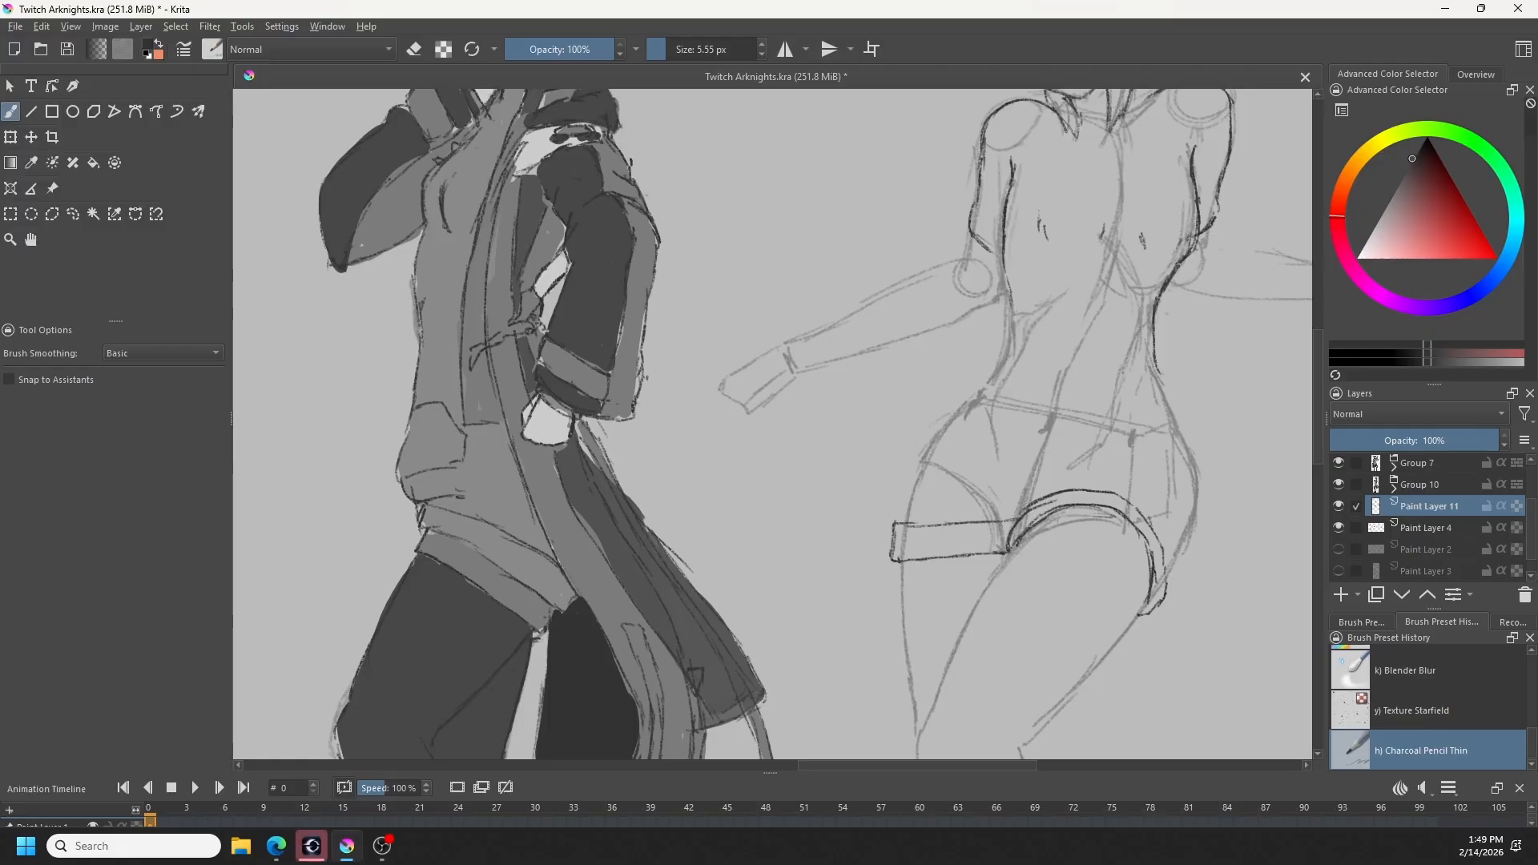
{"action": "left_click", "coordinate": [73, 214]}
{"action": "mouse_move", "coordinate": [935, 471]}
{"action": "left_mouse_down"}
{"action": "mouse_move", "coordinate": [981, 578]}
{"action": "mouse_move", "coordinate": [1005, 560]}
{"action": "mouse_move", "coordinate": [958, 495]}
{"action": "left_mouse_up"}
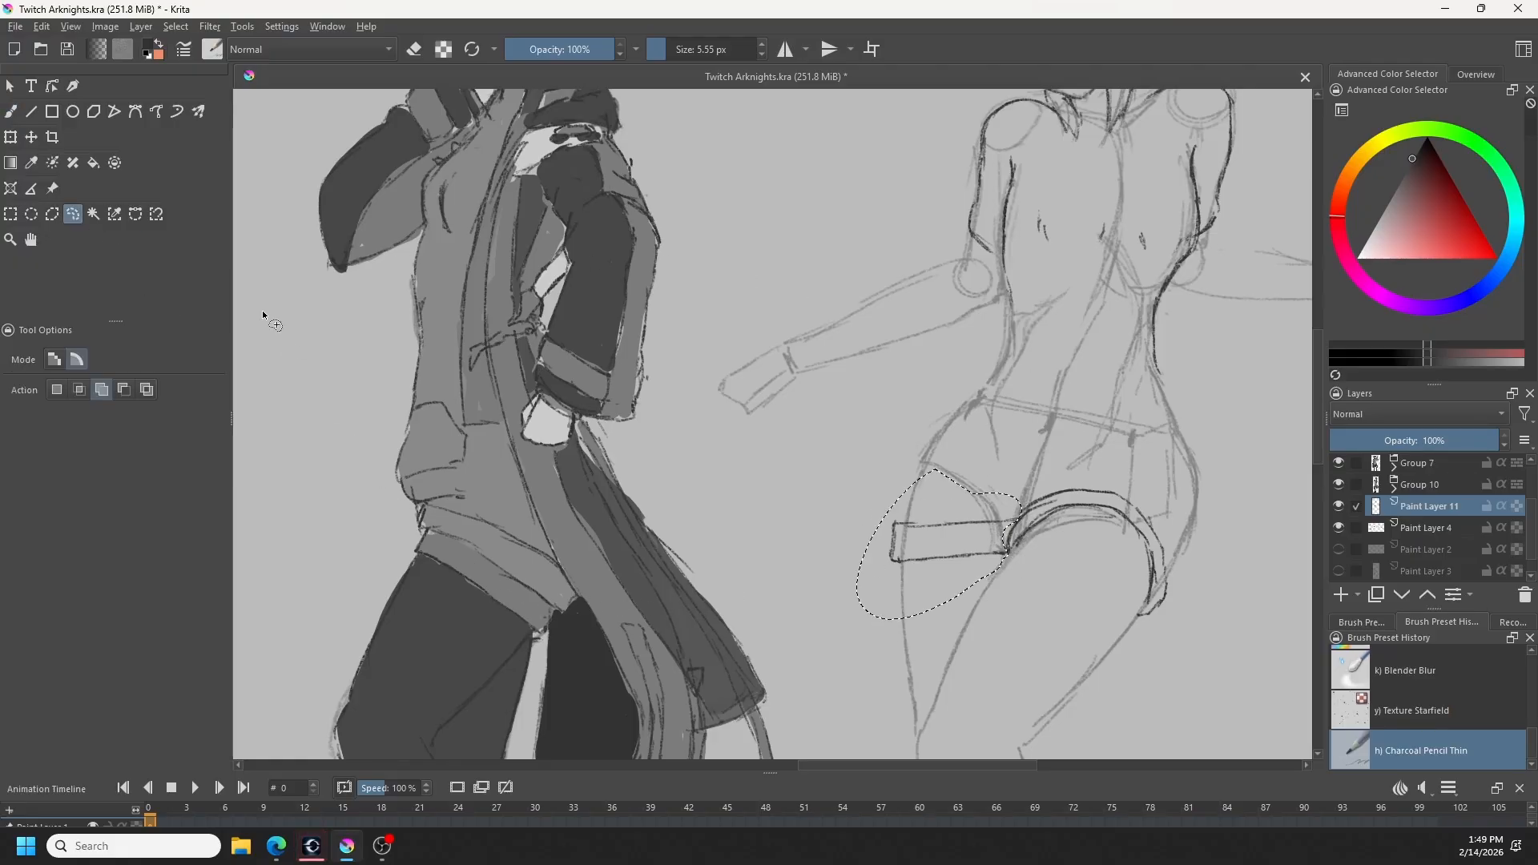
{"action": "left_click", "coordinate": [10, 137]}
{"action": "left_click_drag", "start_coordinate": [978, 589], "coordinate": [979, 575]}
{"action": "left_click_drag", "start_coordinate": [1079, 551], "coordinate": [1081, 575]}
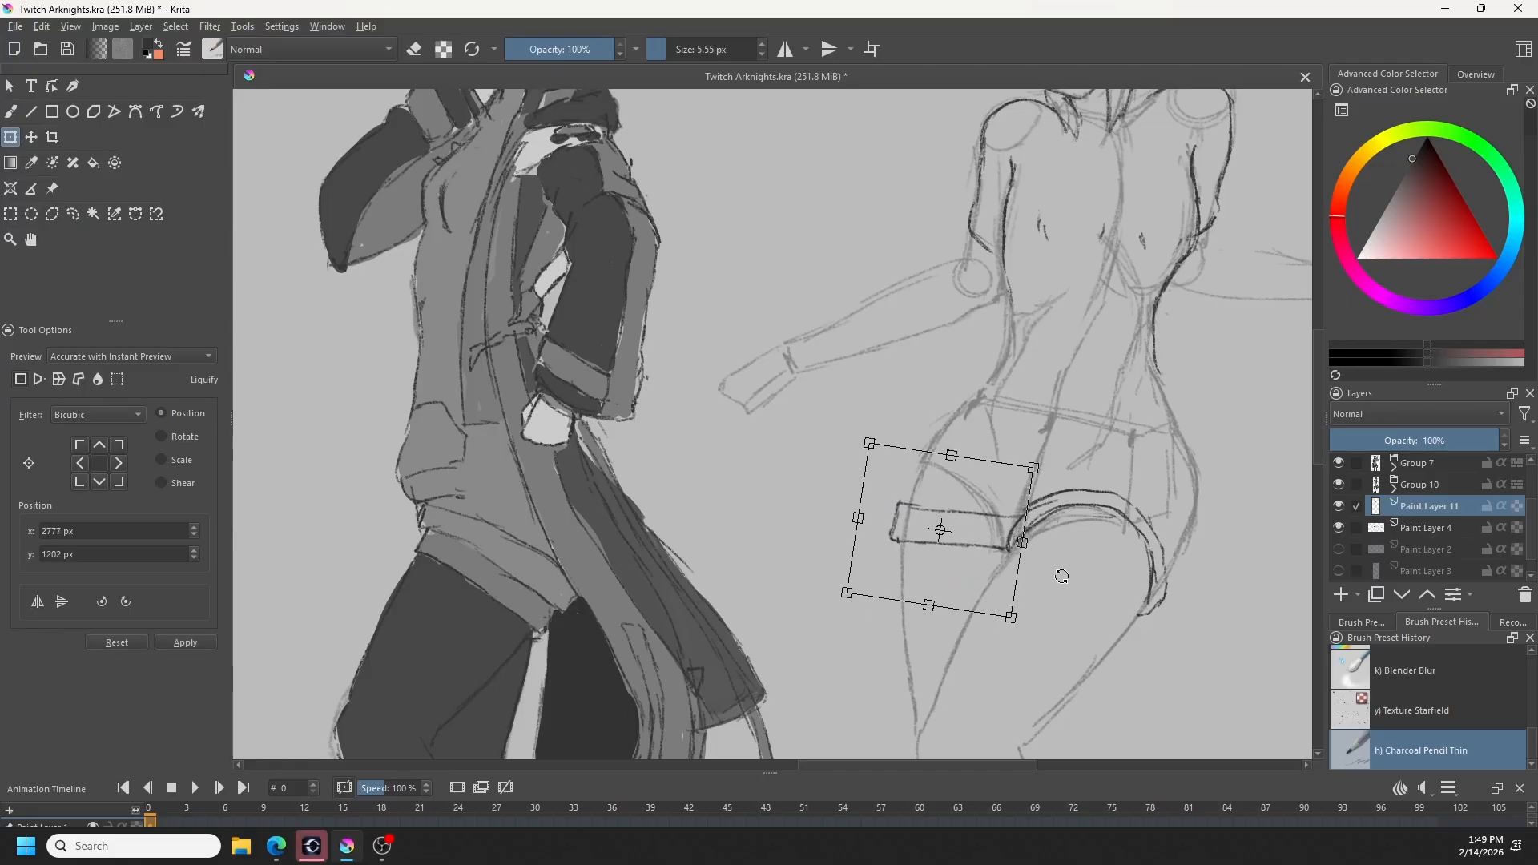
{"action": "left_click_drag", "start_coordinate": [994, 592], "coordinate": [994, 586]}
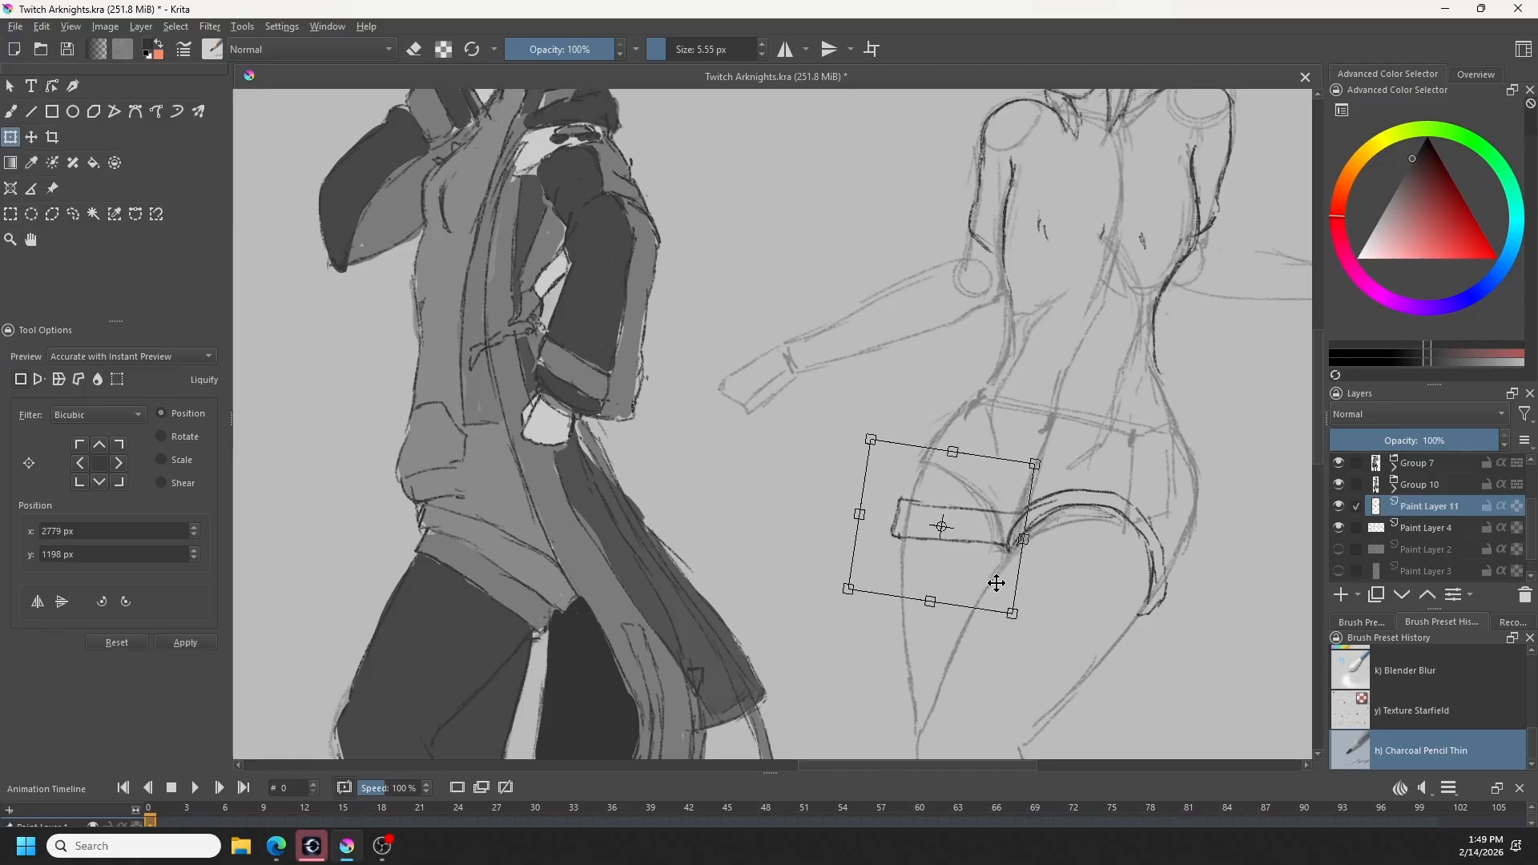
{"action": "scroll", "coordinate": [994, 586], "scroll_direction": "down", "scroll_amount": 2}
{"action": "key", "text": "b"}
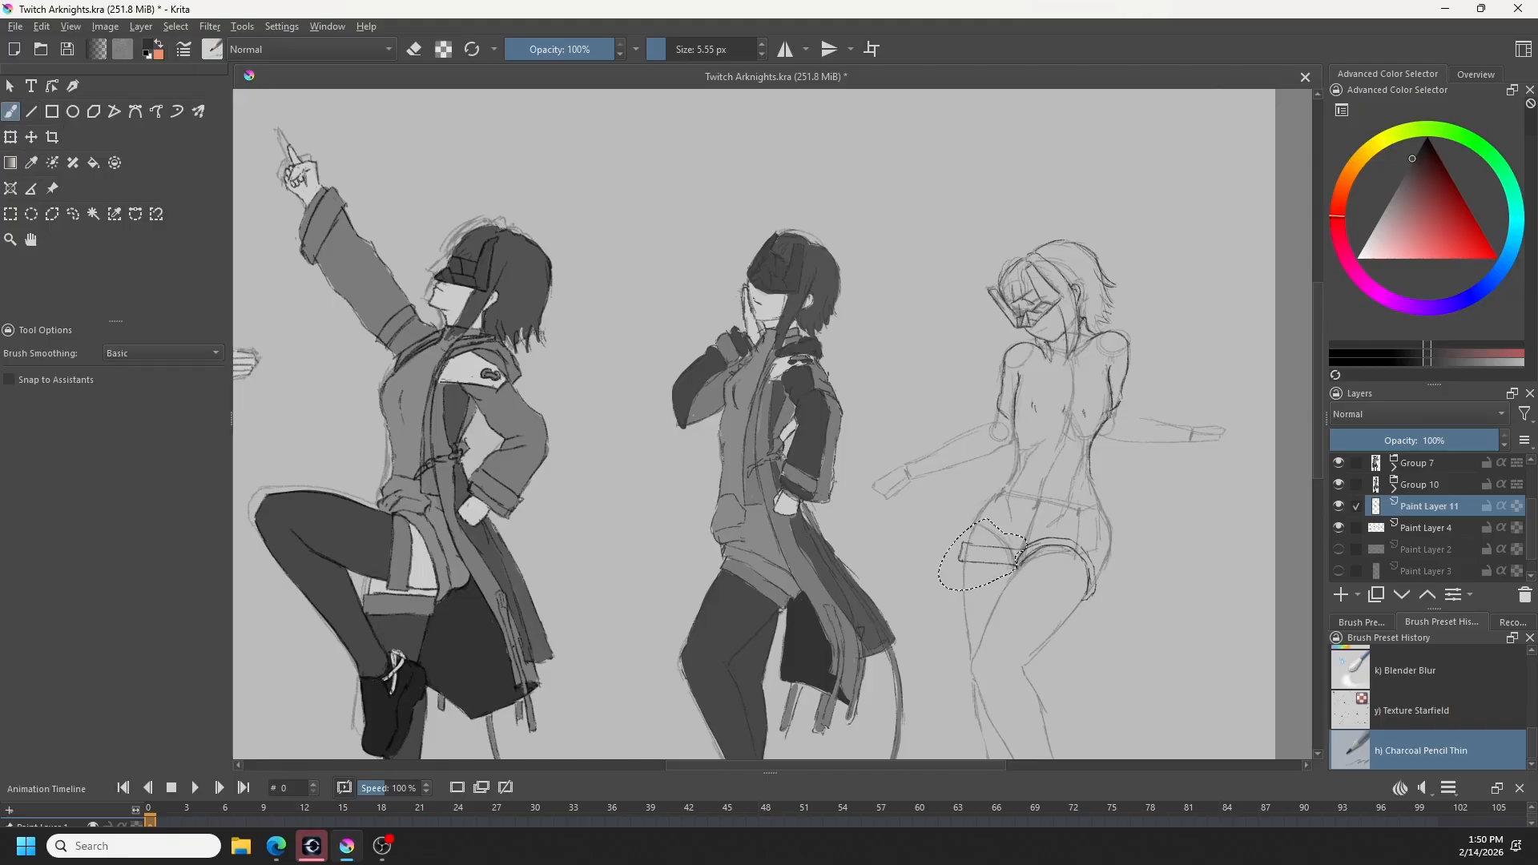
- Clear the selection and outline the shorts' sides, waistband and crotch folds on the rightmost figure
{"action": "key", "text": "ctrl+shift+a"}
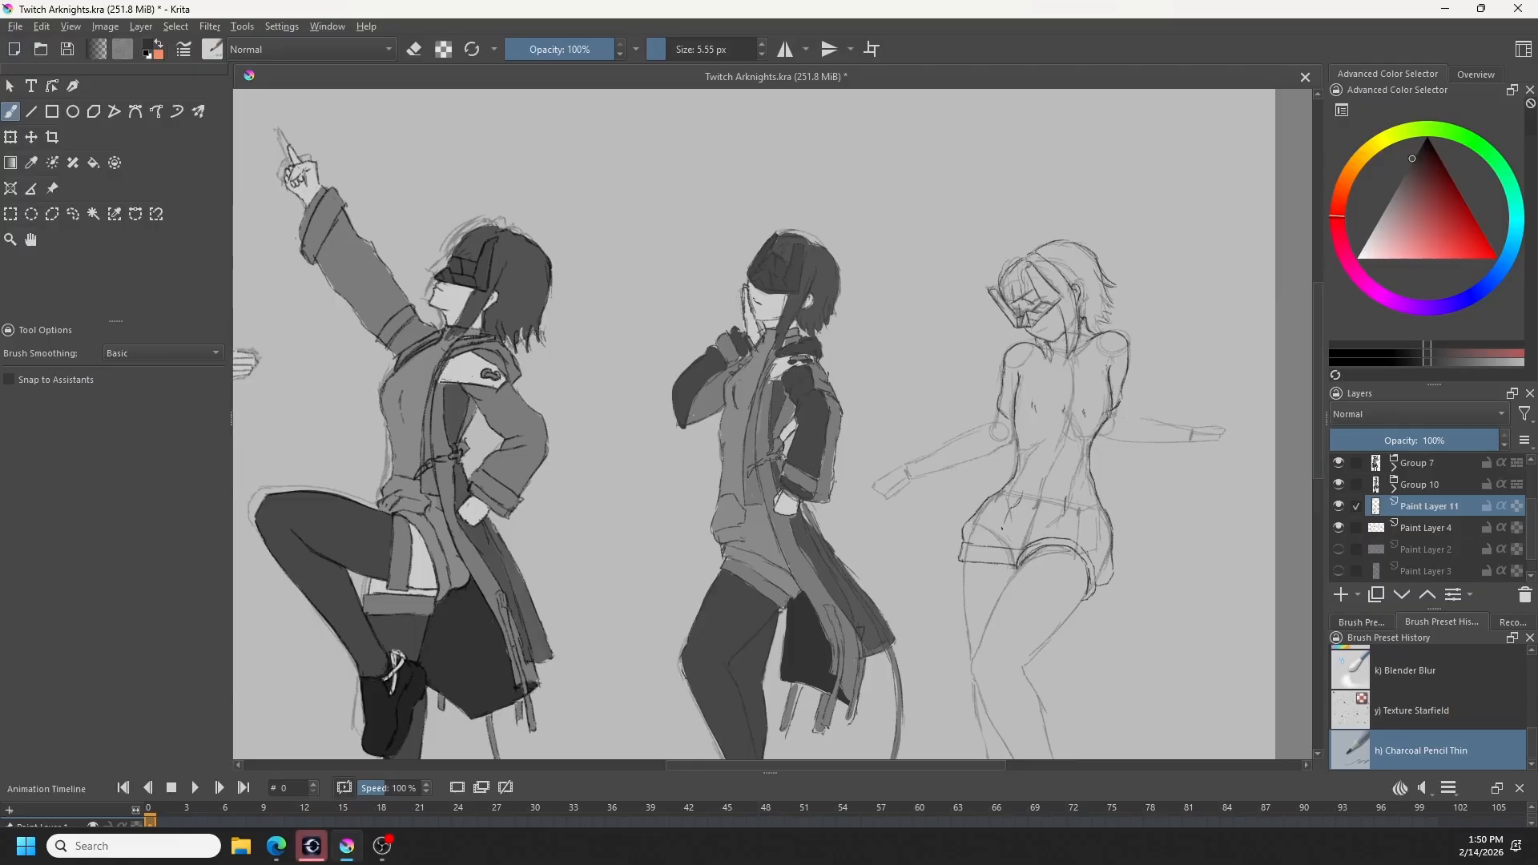
{"action": "key", "text": "ctrl+z"}
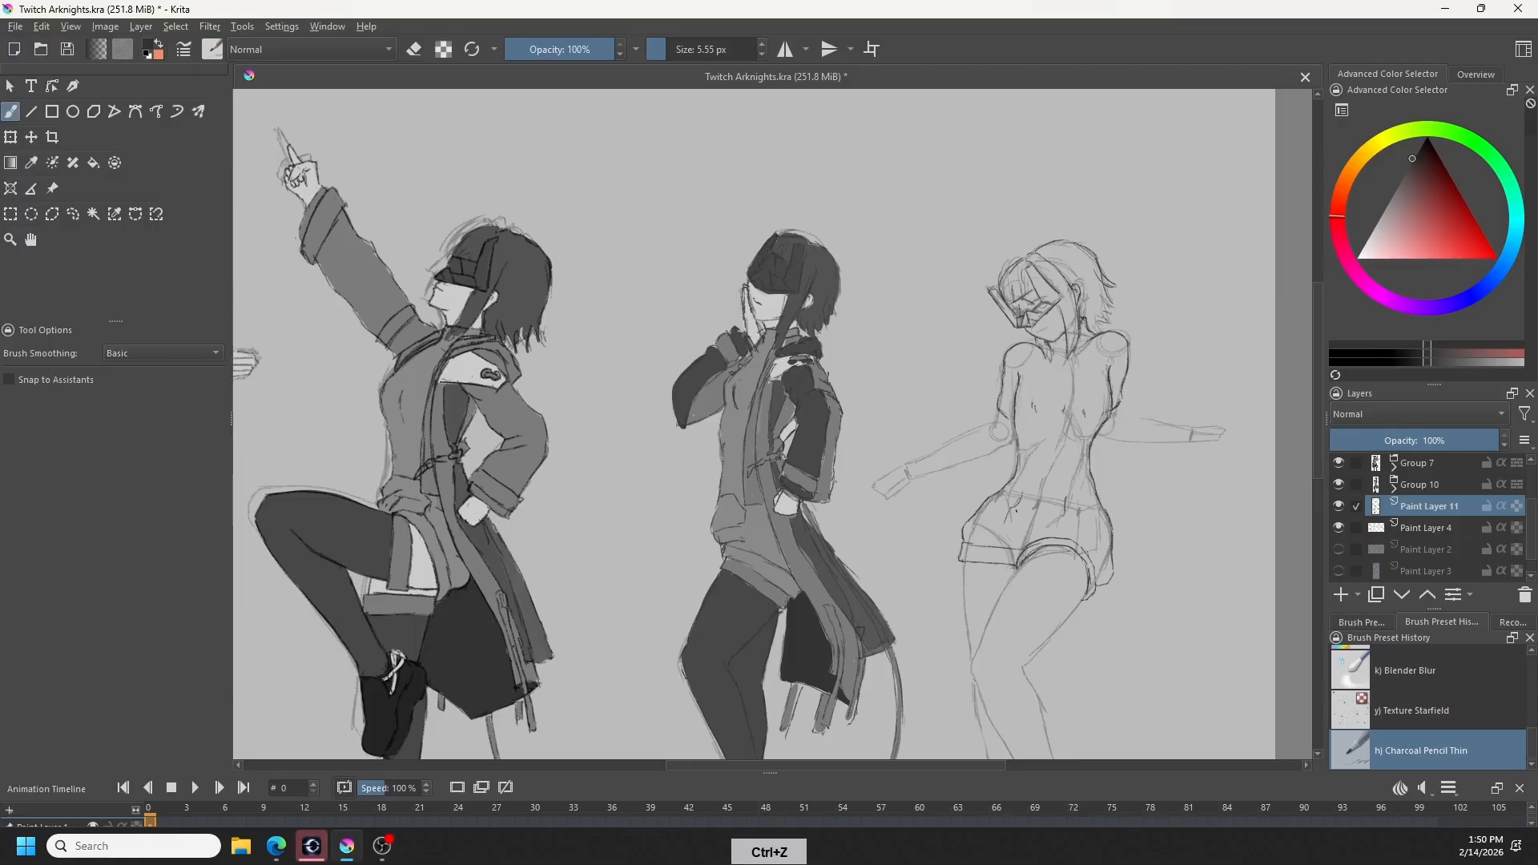
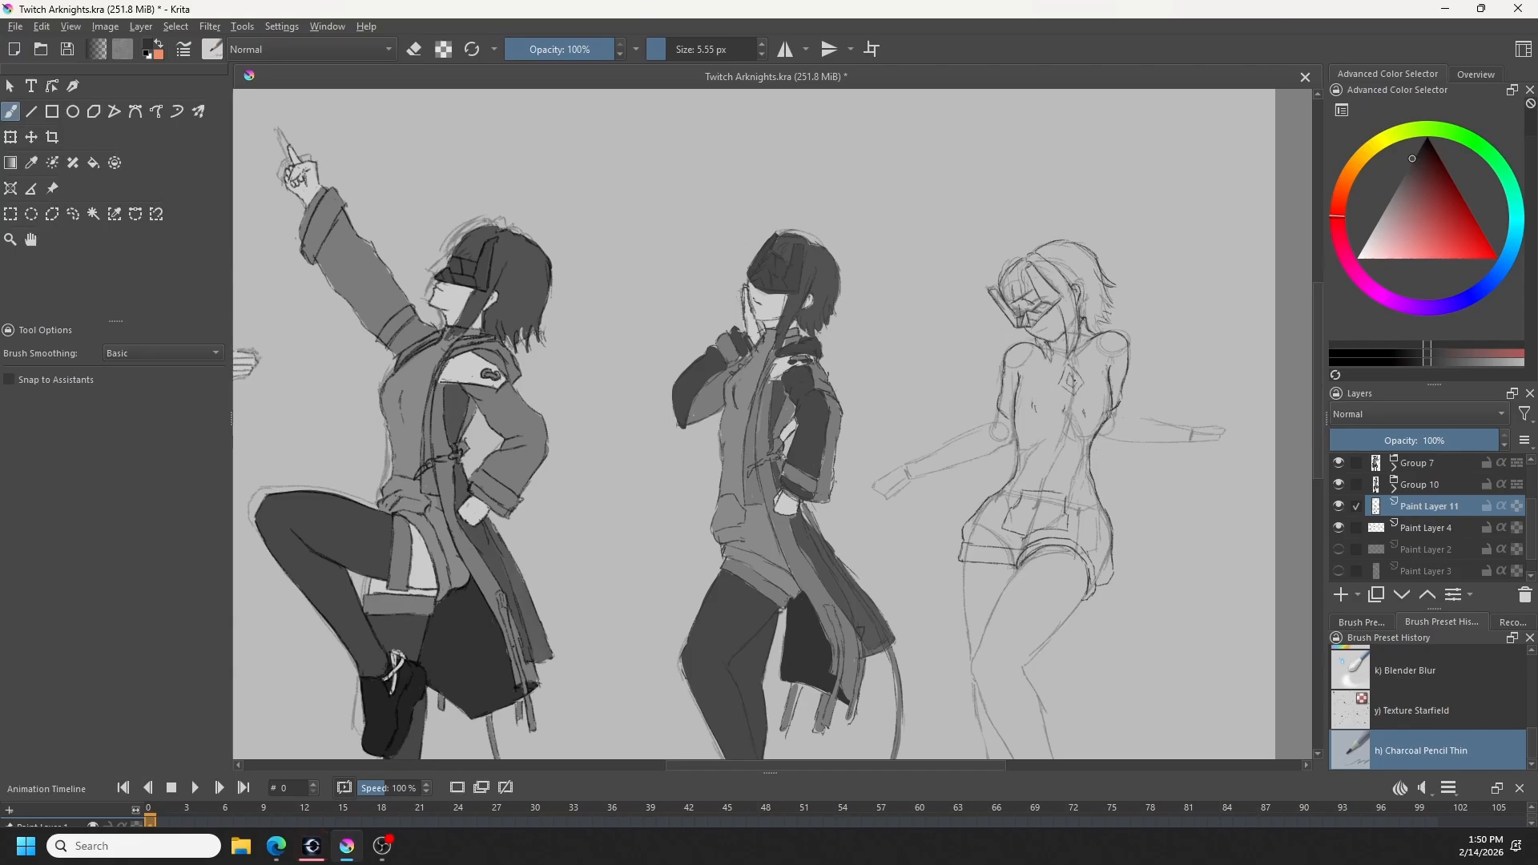
- Refine the waistband and fold lines of the rightmost figure's shorts, erasing stray strokes and clearing the selection
{"action": "key", "text": "ctrl+z"}
{"action": "key", "text": "e"}
{"action": "key", "text": "e"}
{"action": "key", "text": "ctrl+shift+a"}
{"action": "key", "text": "ctrl+shift+a"}
{"action": "key", "text": "ctrl+z"}
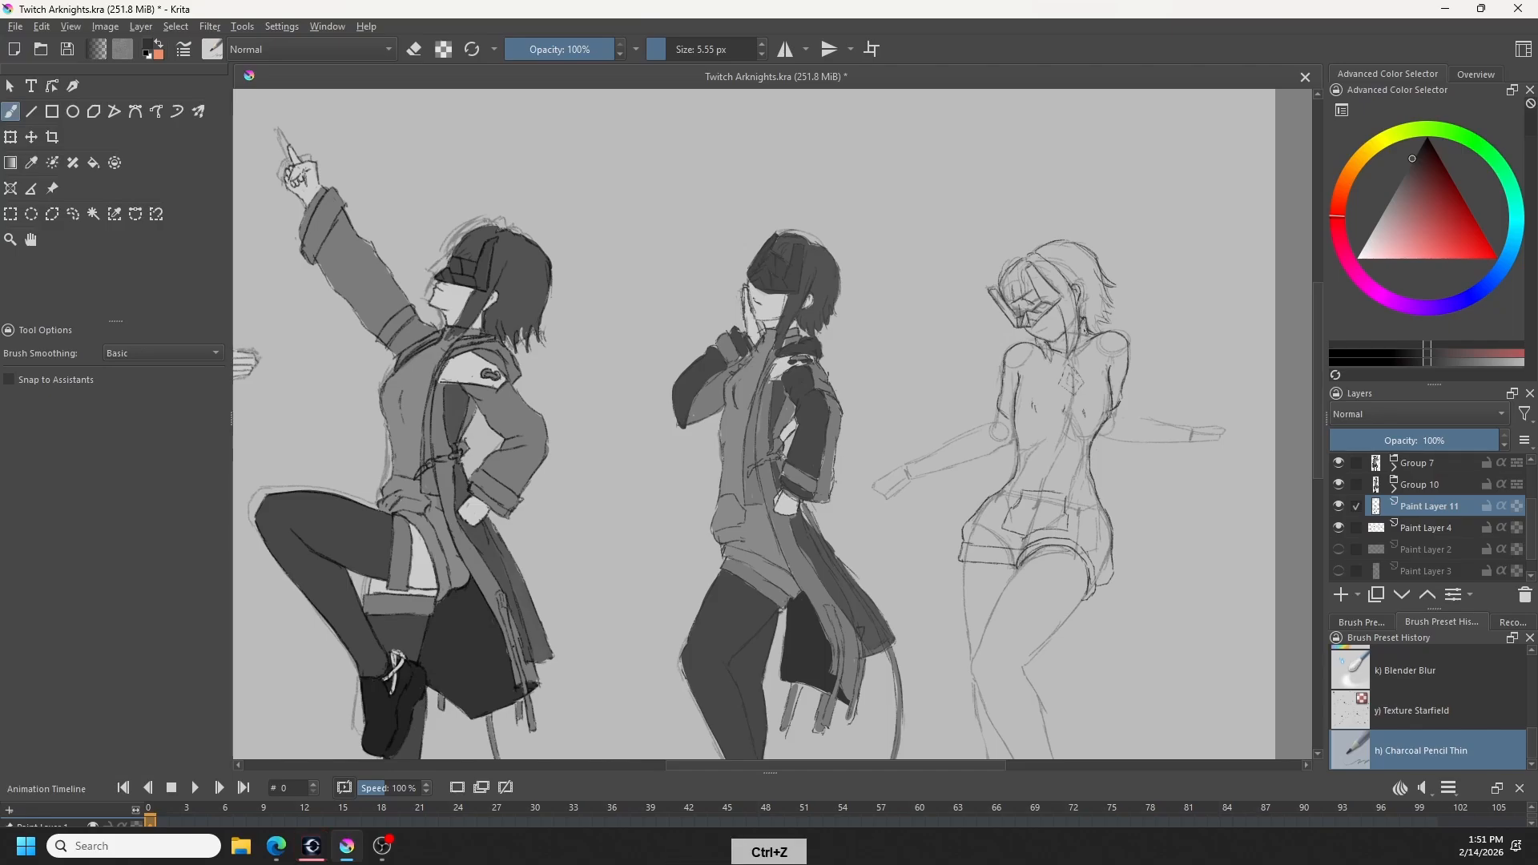
{"action": "key", "text": "e"}
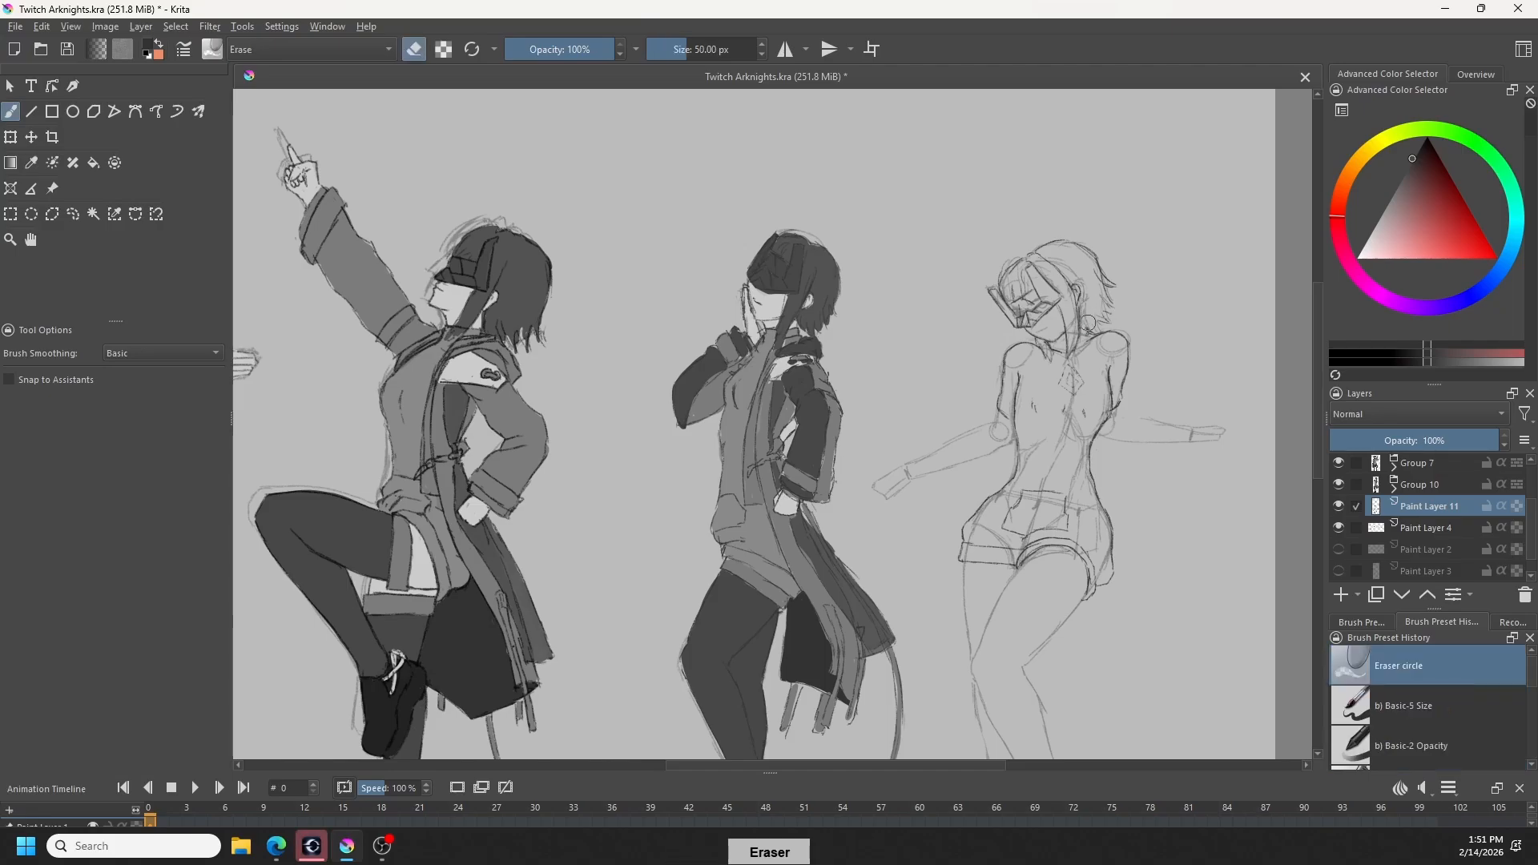
{"action": "key", "text": "e"}
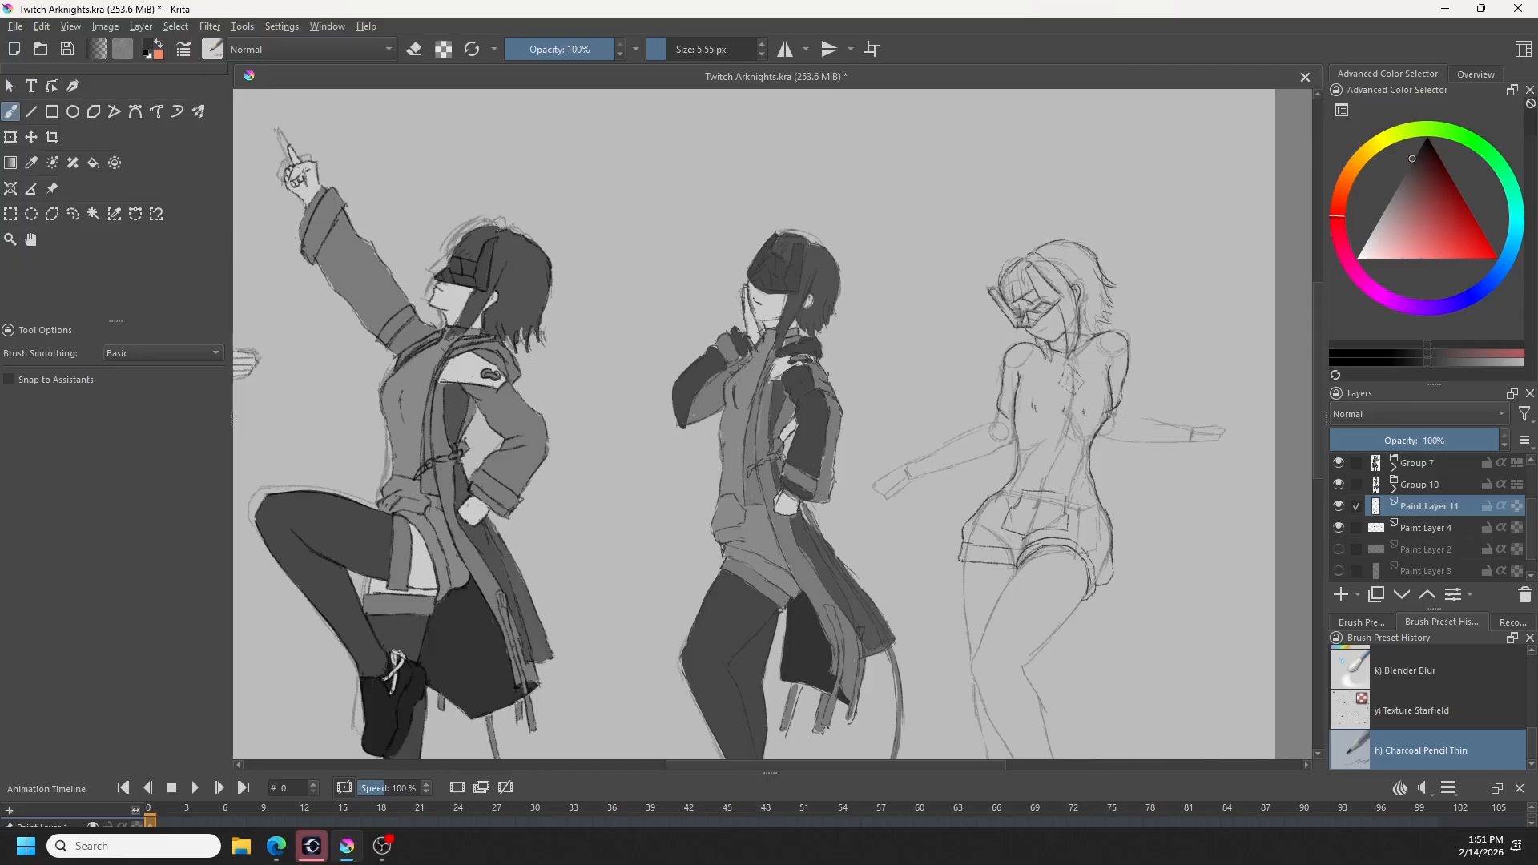
- Clean up the side and cuff edges of the rightmost figure's shorts, redrawing strokes and erasing leftover construction lines
{"action": "key", "text": "ctrl+z"}
{"action": "key", "text": "ctrl+z"}
{"action": "key", "text": "ctrl+z"}
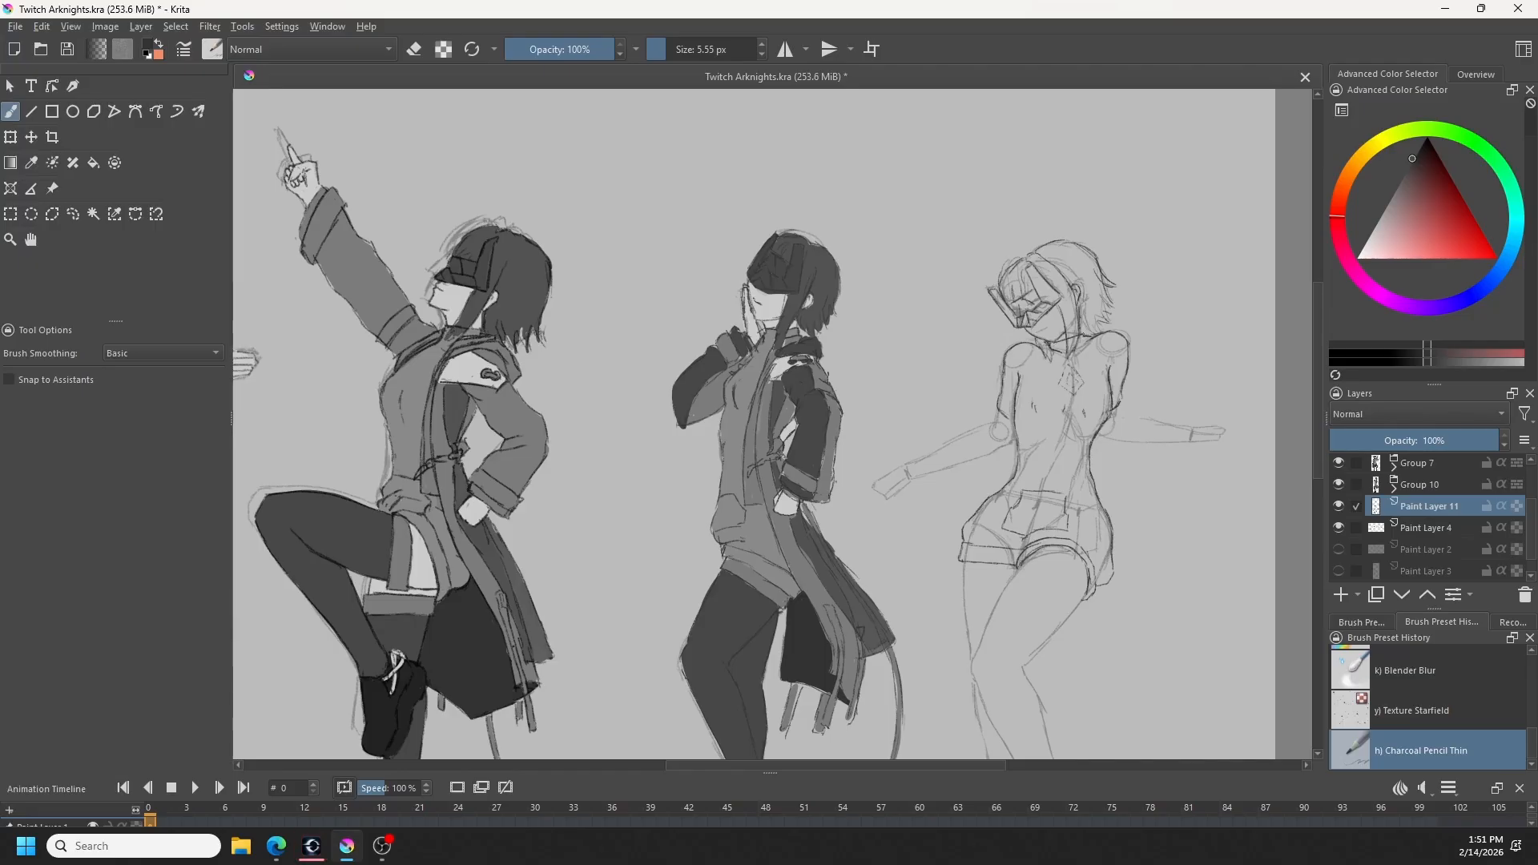
{"action": "key", "text": "ctrl+z"}
{"action": "key", "text": "ctrl+z"}
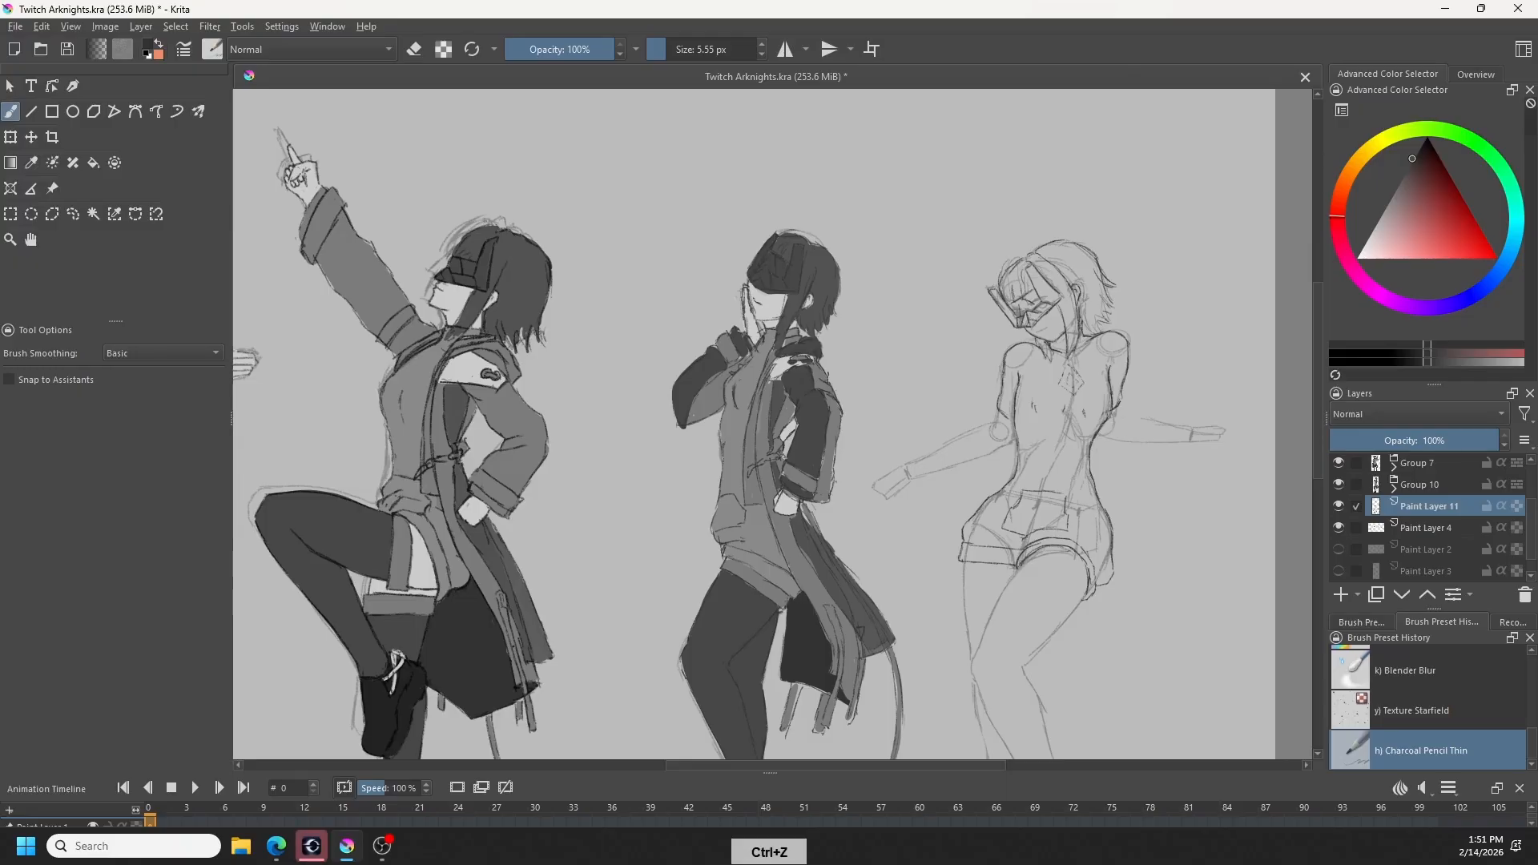
{"action": "key", "text": "e"}
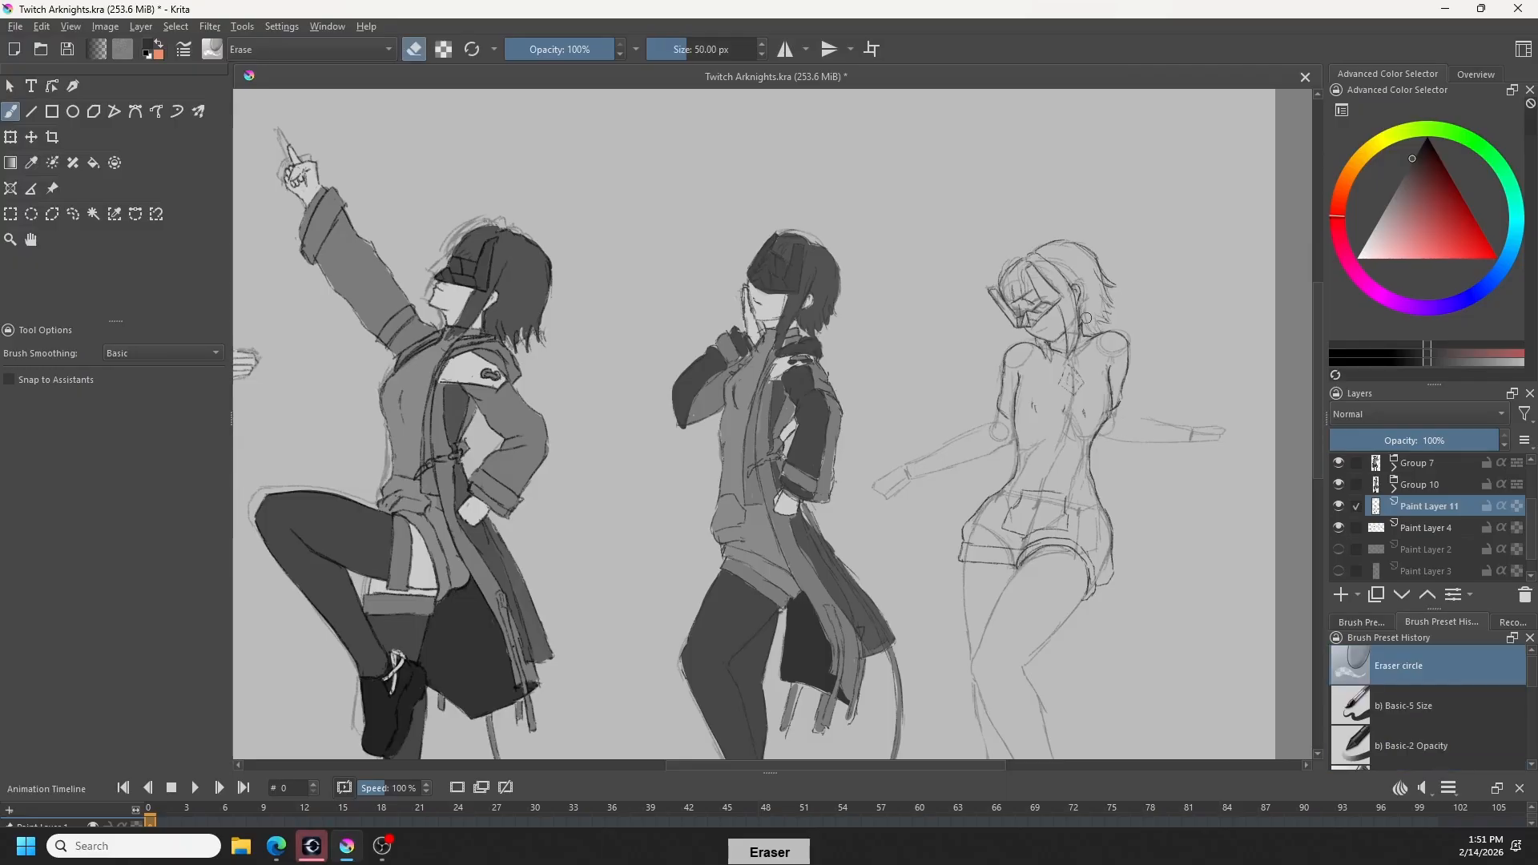
{"action": "key", "text": "e"}
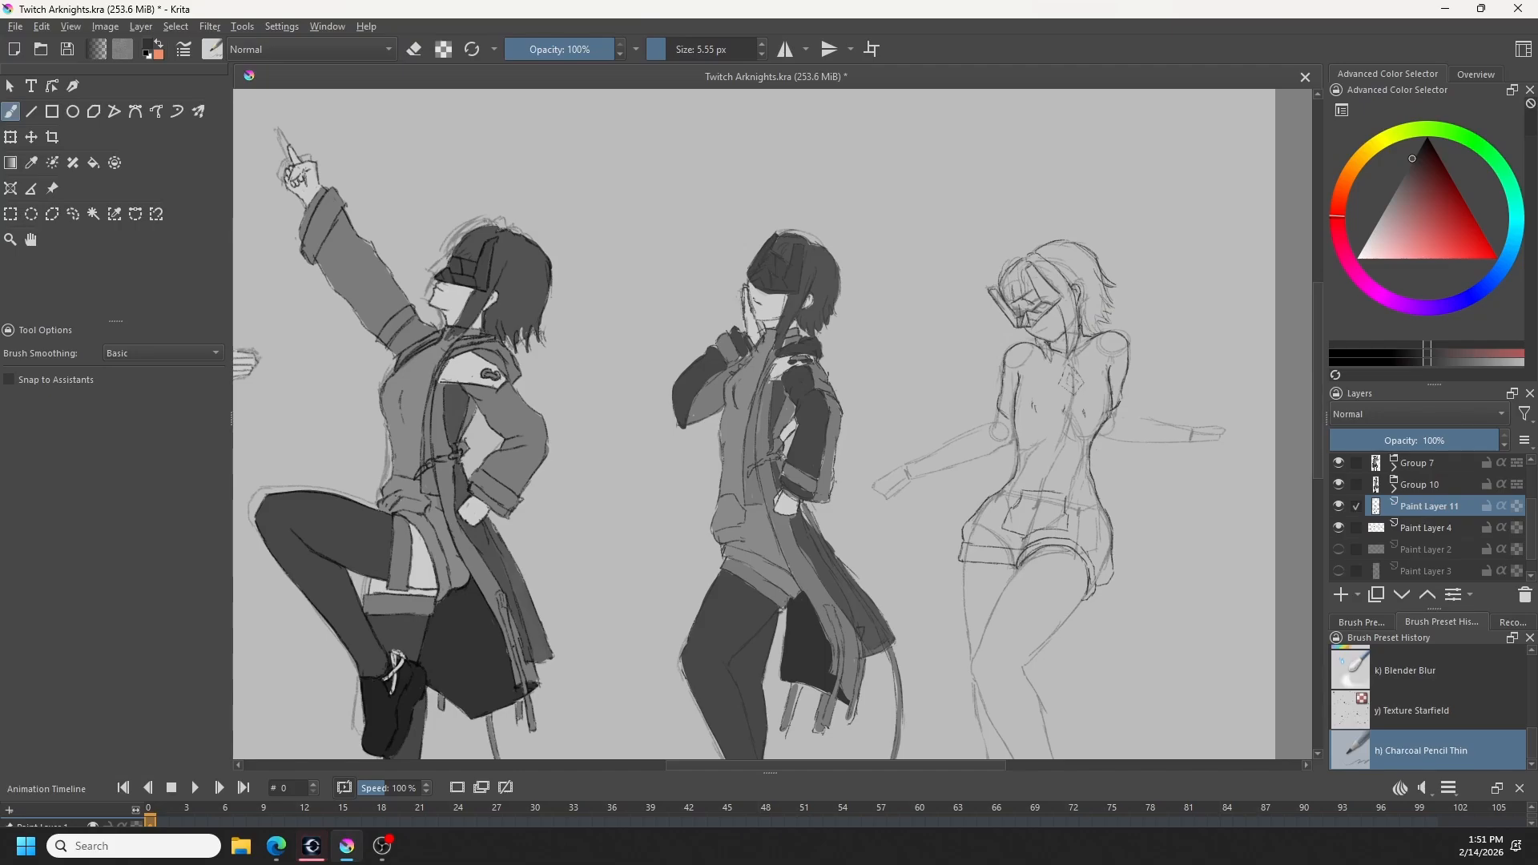
{"action": "key", "text": "ctrl+z"}
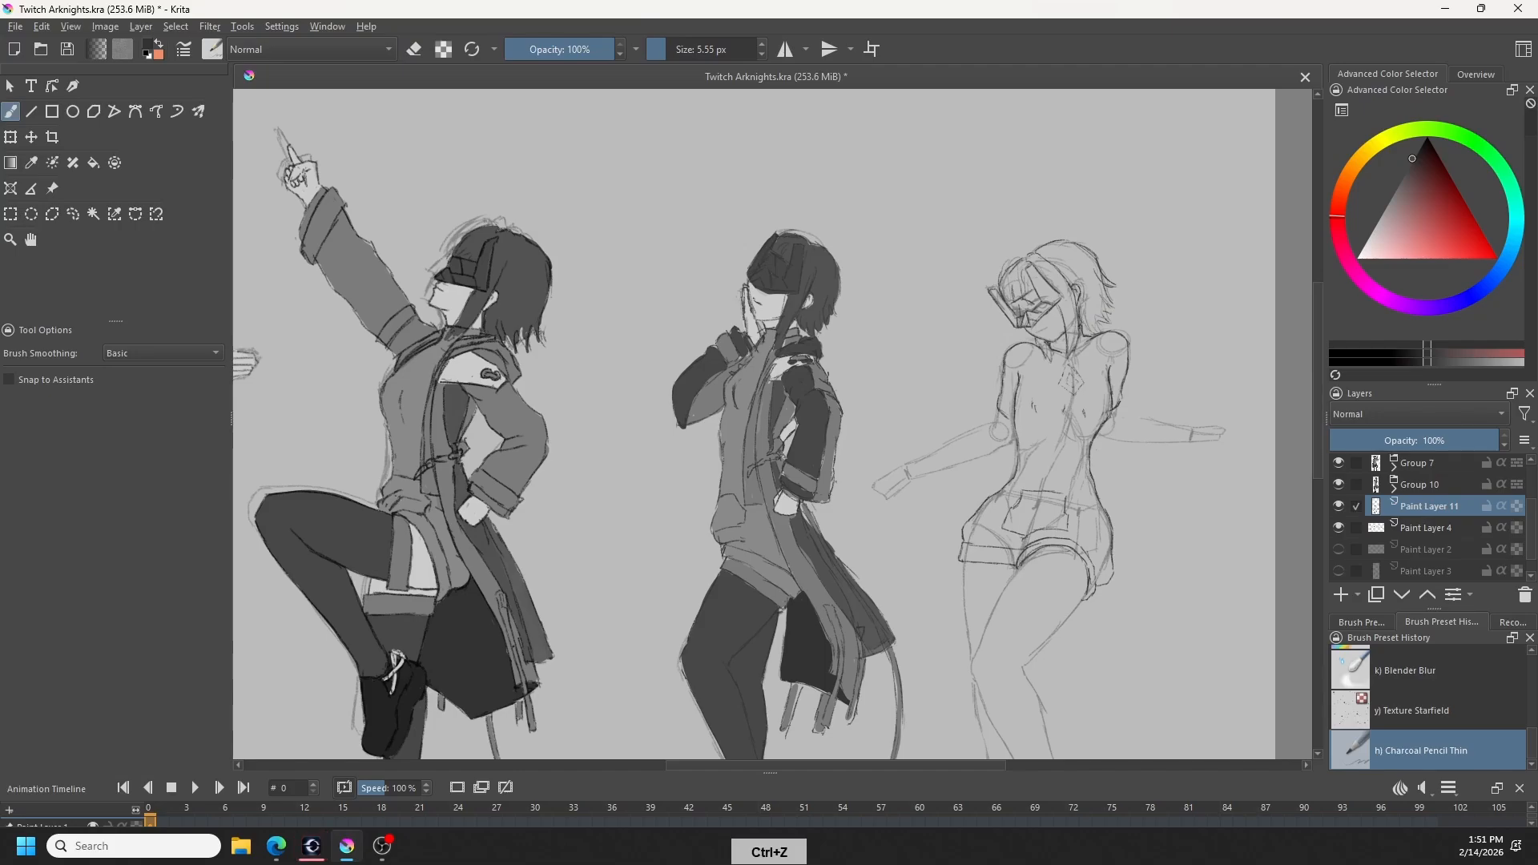
{"action": "key", "text": "ctrl+z"}
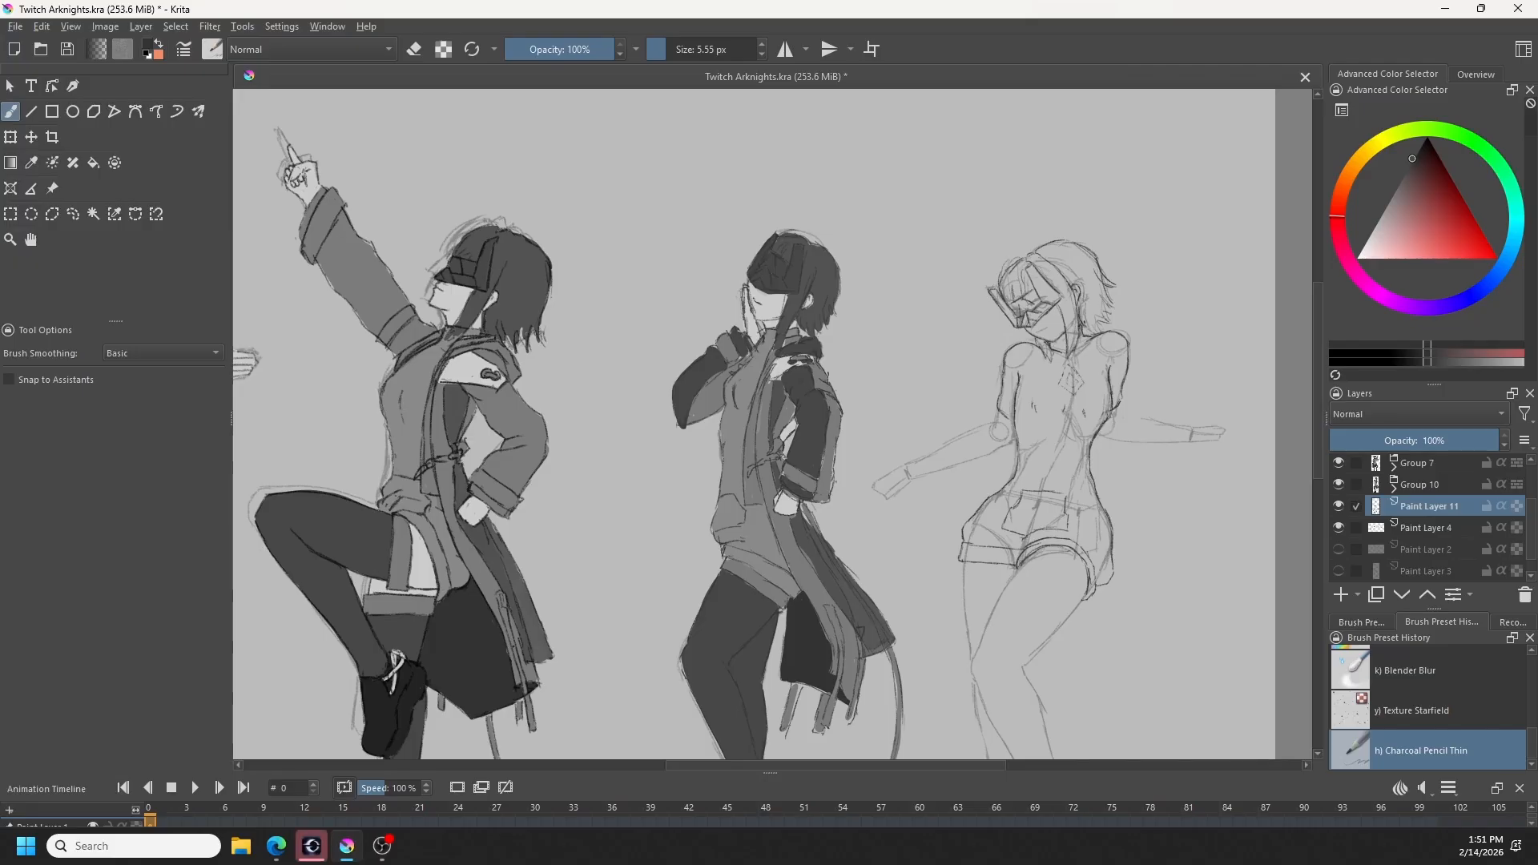
{"action": "key", "text": "e"}
{"action": "key", "text": "e"}
{"action": "key", "text": "e"}
{"action": "key", "text": "e"}
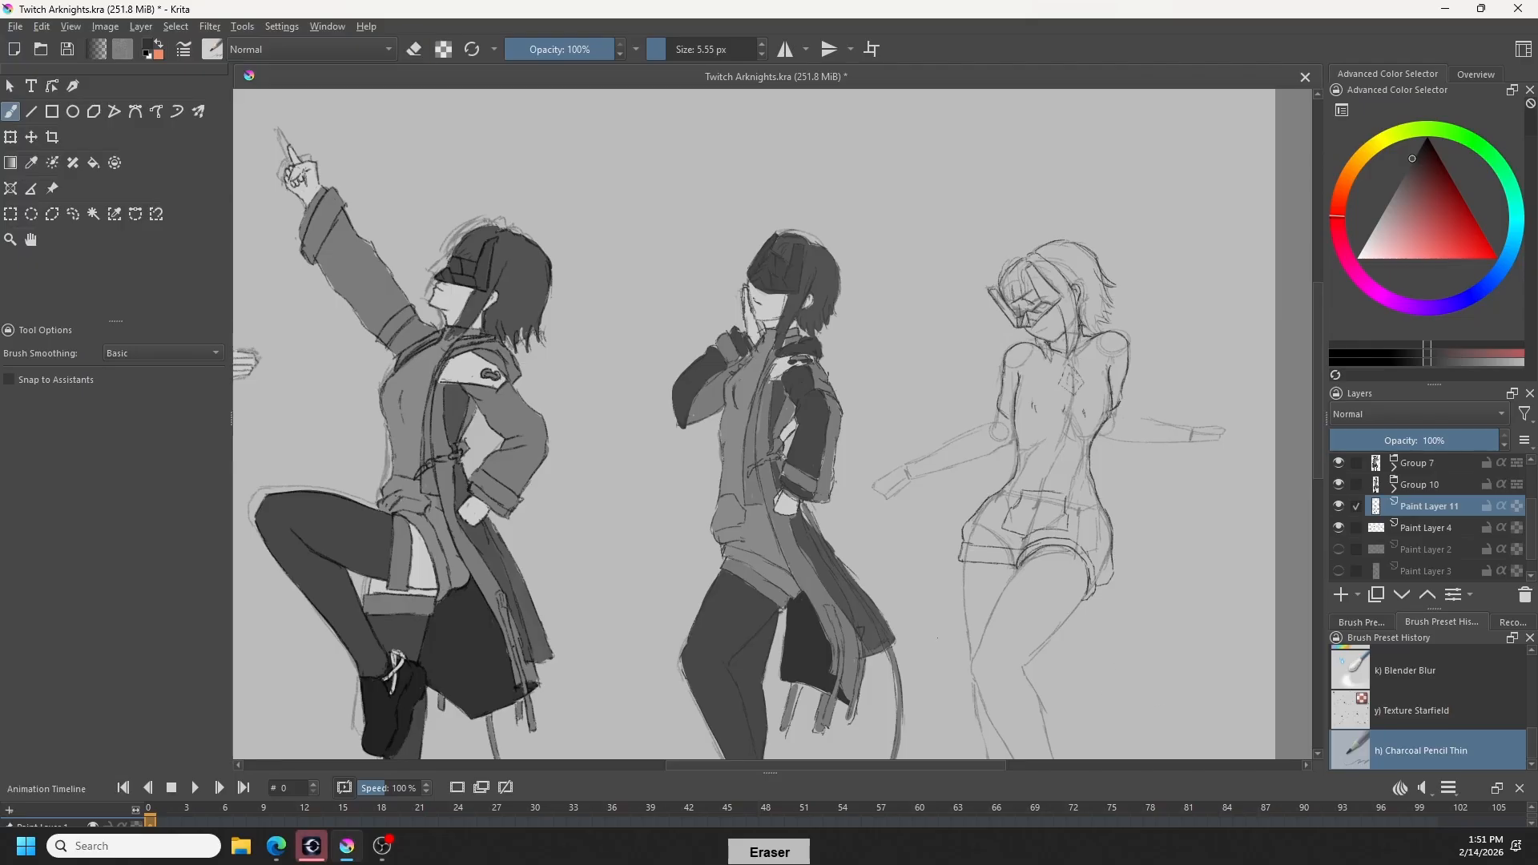
- Draw the lower edges of the folded shorts cuffs across both thighs of the rightmost figure
{"action": "key", "text": "space"}
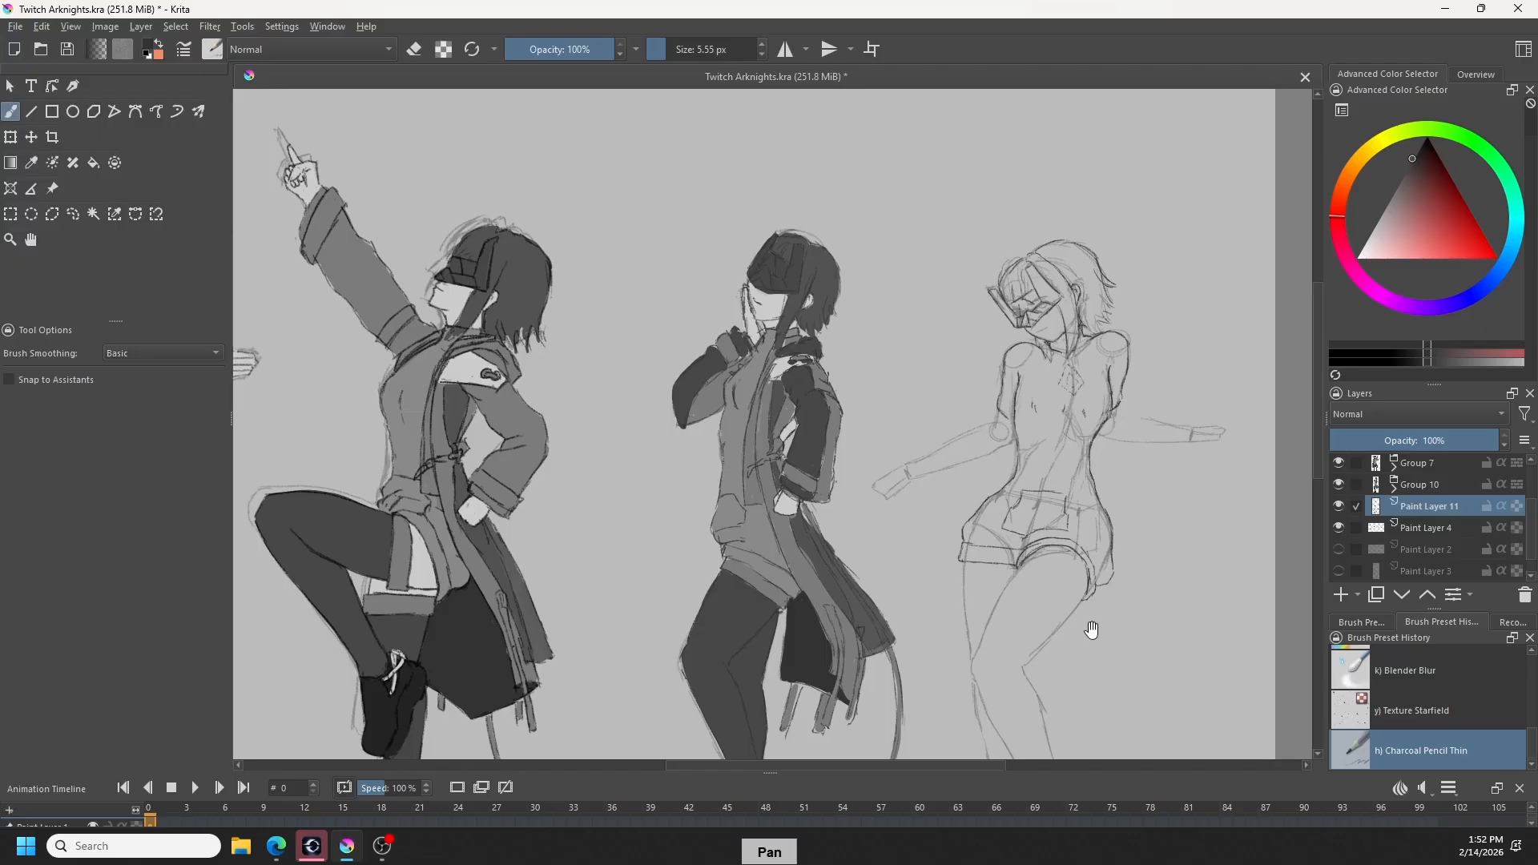
{"action": "left_click_drag", "start_coordinate": [1091, 629], "coordinate": [1056, 539]}
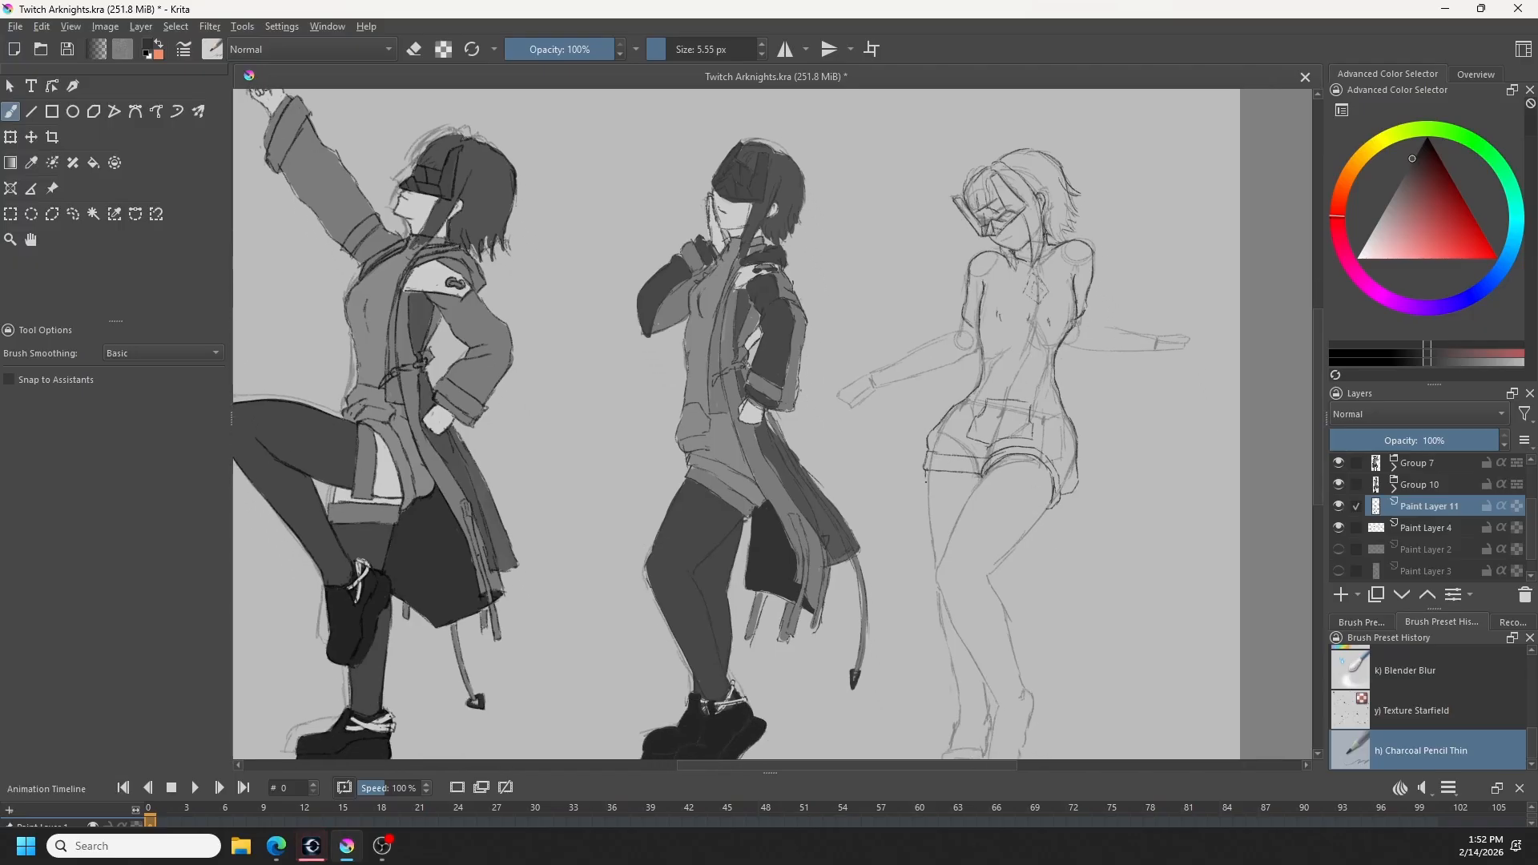
{"action": "left_click_drag", "start_coordinate": [931, 483], "coordinate": [969, 484]}
{"action": "key", "text": "ctrl+z"}
{"action": "key", "text": "ctrl+z"}
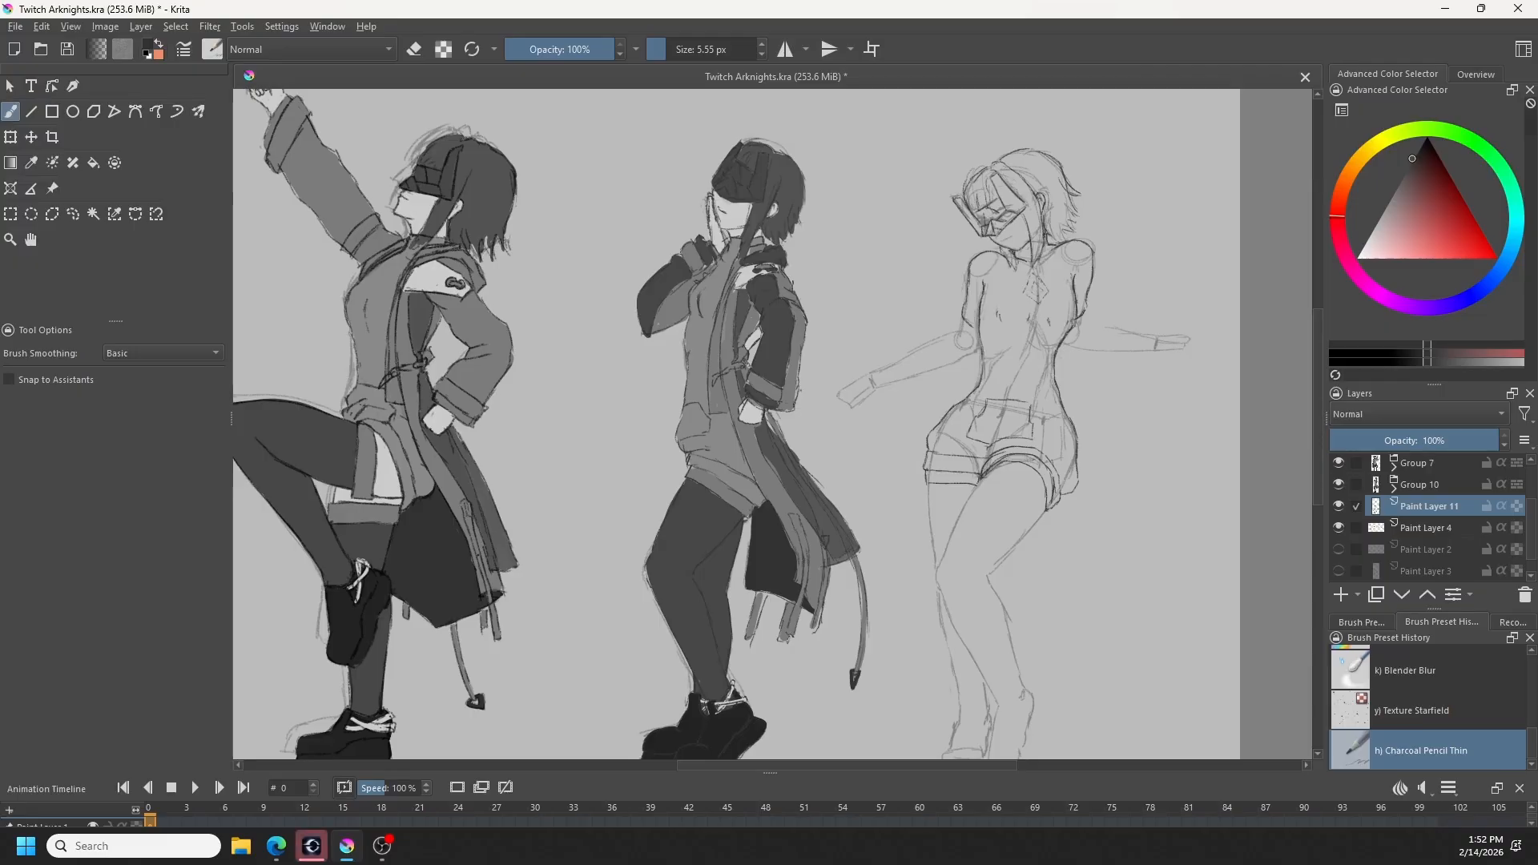
- Outline both thighs of the rightmost figure from the shorts cuffs down to the knees, redrawing uneven strokes
{"action": "key", "text": "e"}
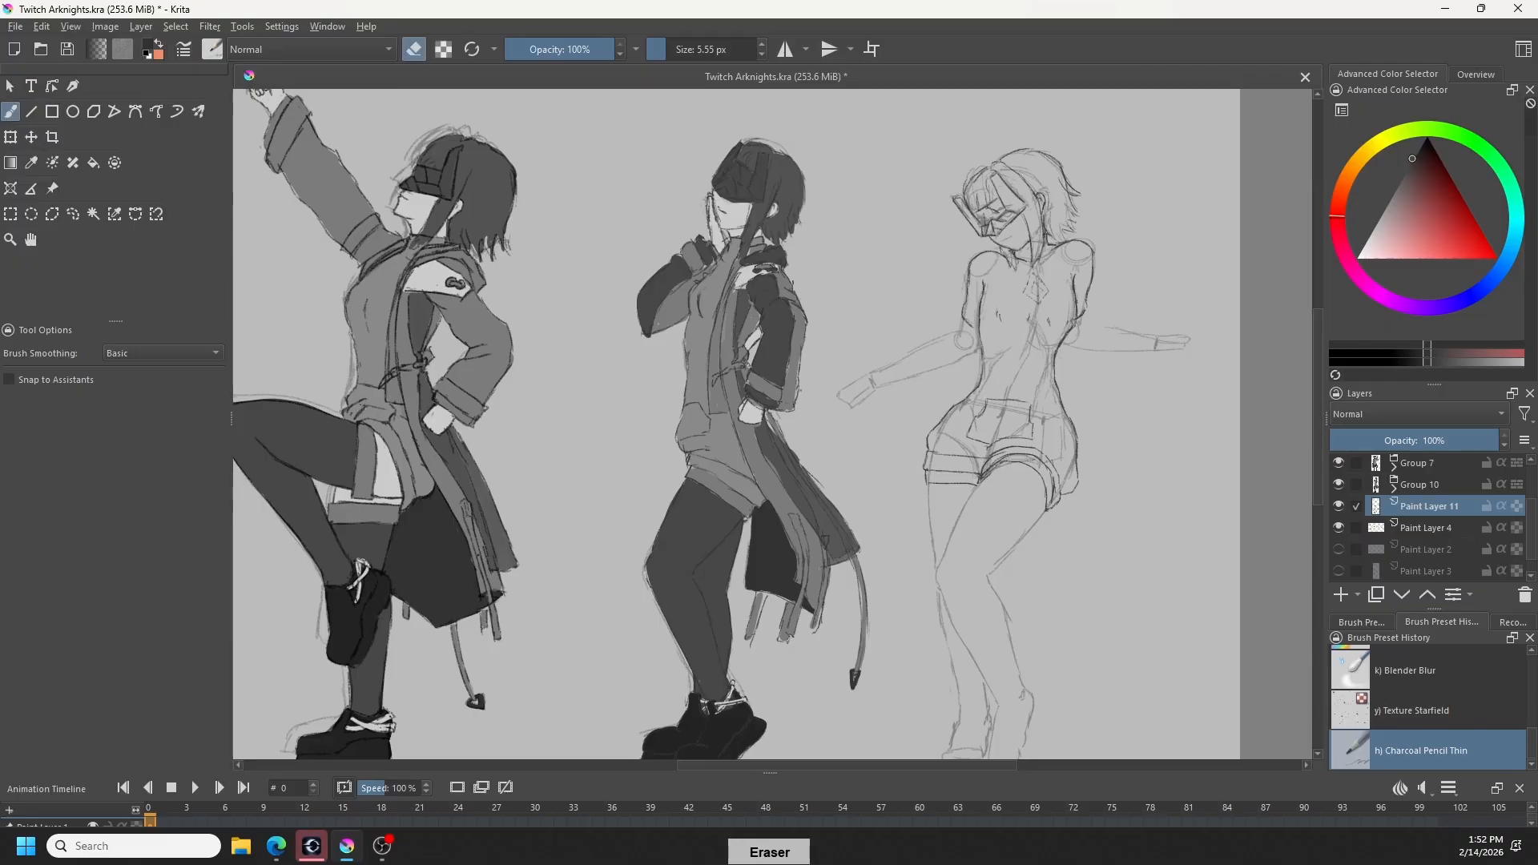
{"action": "key", "text": "ctrl+z"}
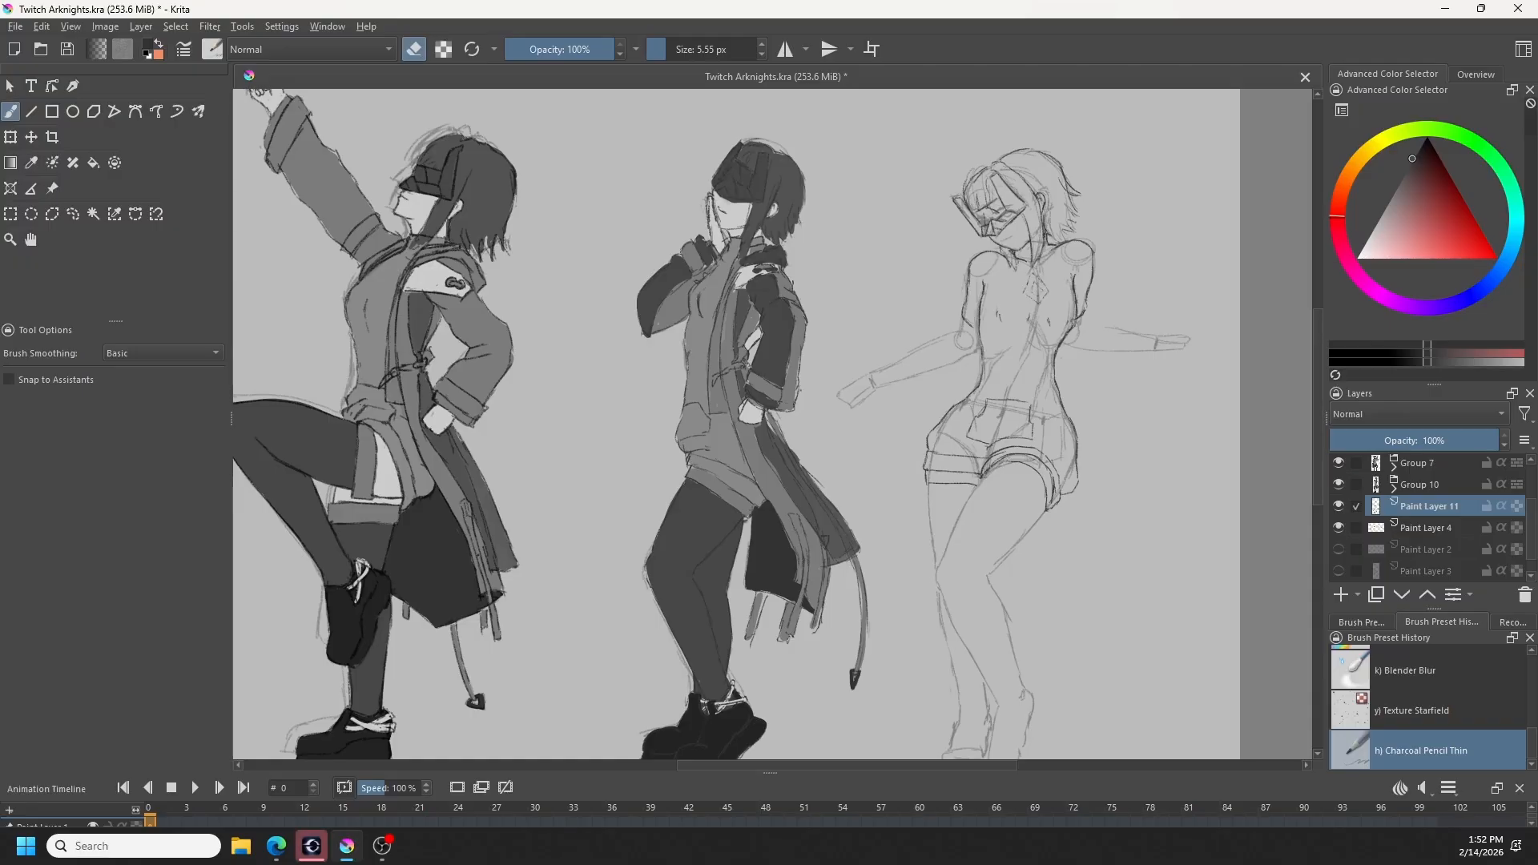
{"action": "key", "text": "e"}
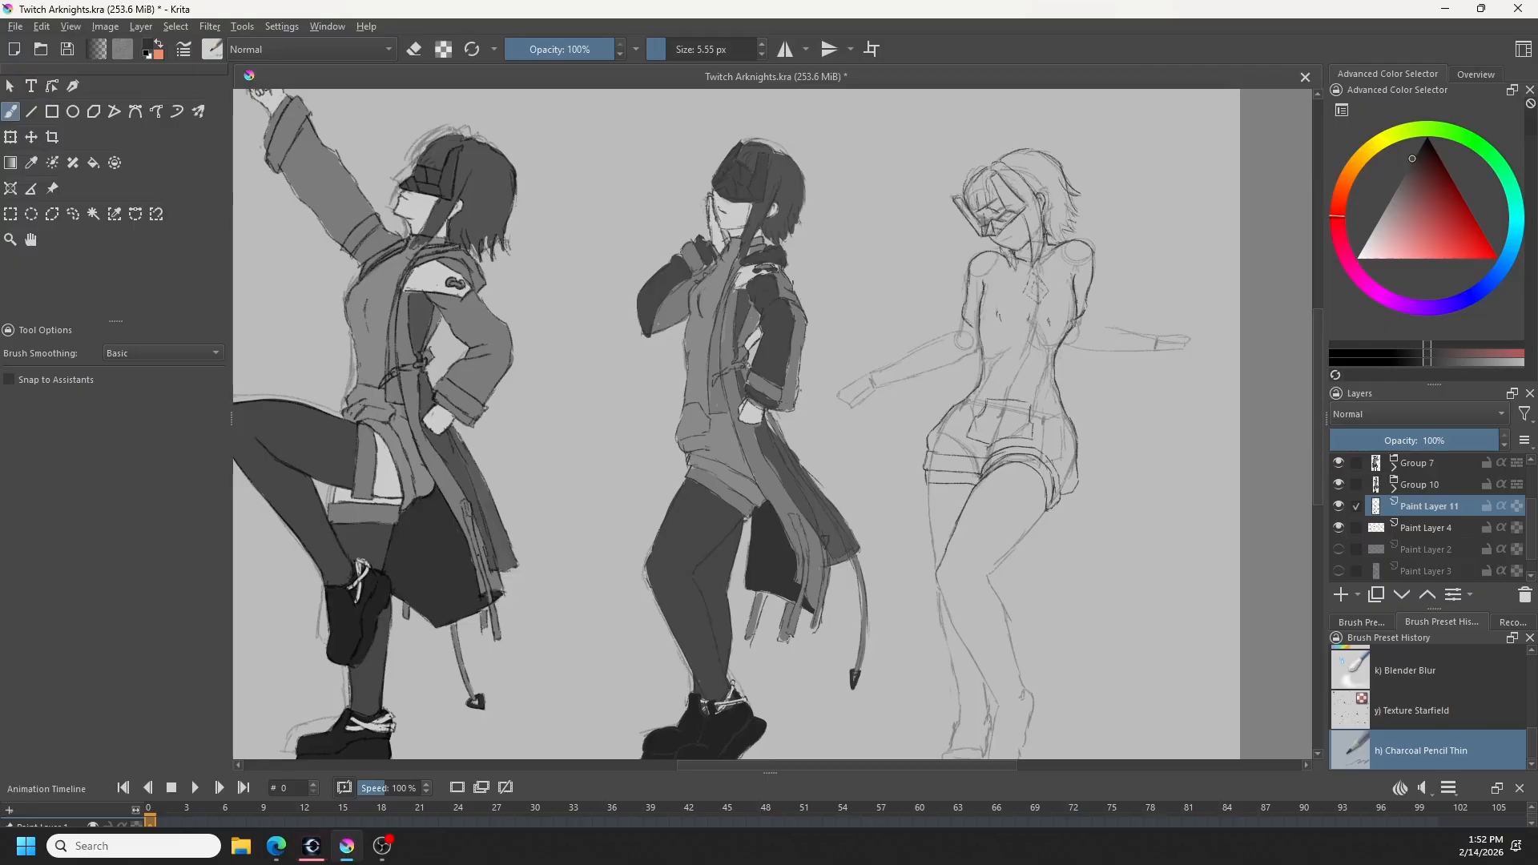
{"action": "left_click_drag", "start_coordinate": [932, 485], "coordinate": [928, 531]}
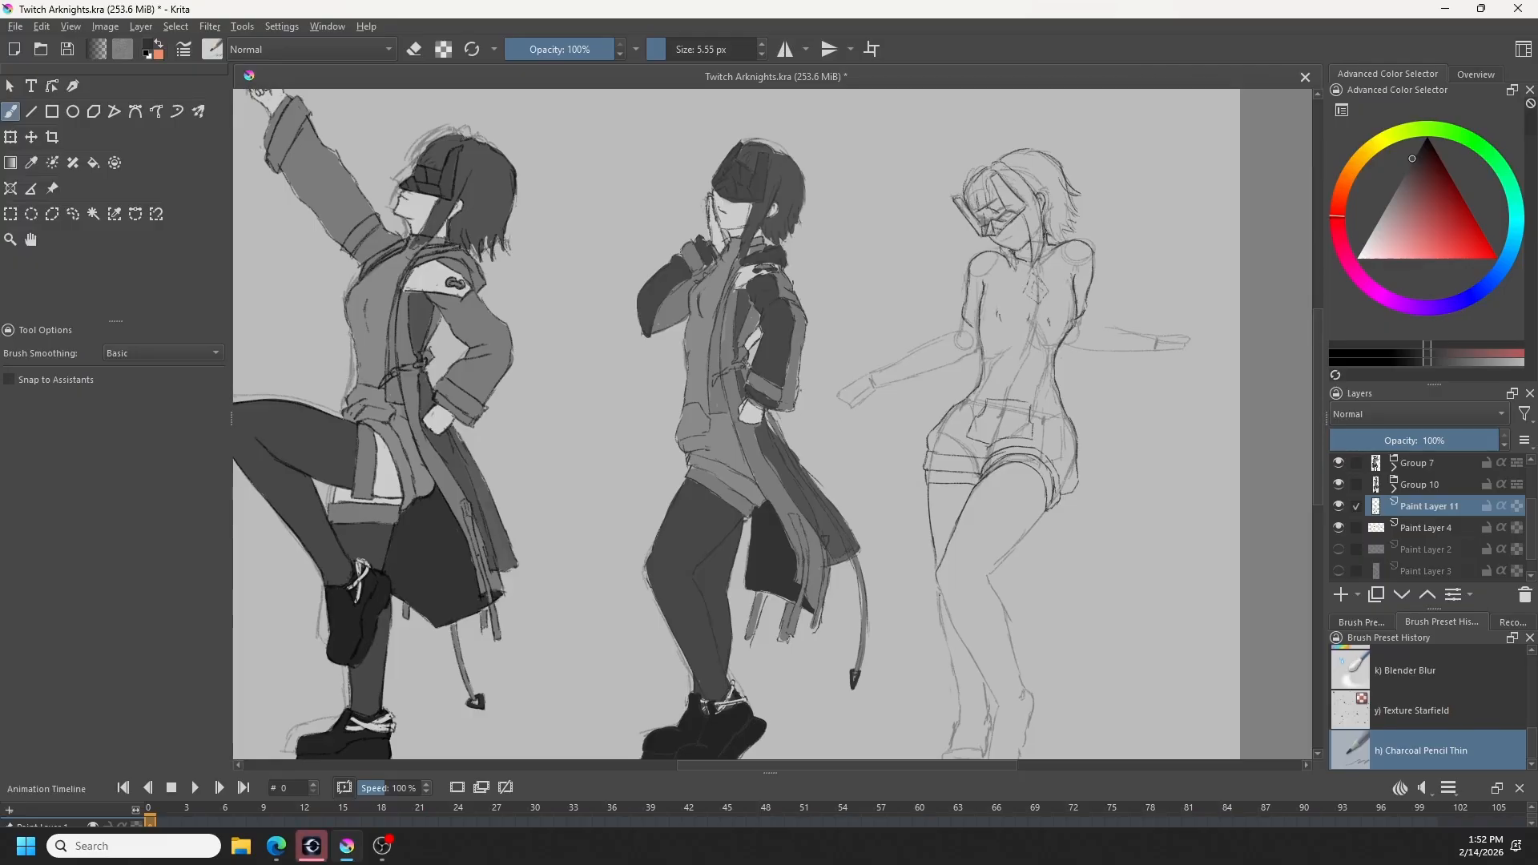
{"action": "left_click_drag", "start_coordinate": [1003, 581], "coordinate": [967, 485]}
{"action": "left_click_drag", "start_coordinate": [1001, 426], "coordinate": [953, 477]}
{"action": "key", "text": "ctrl+z"}
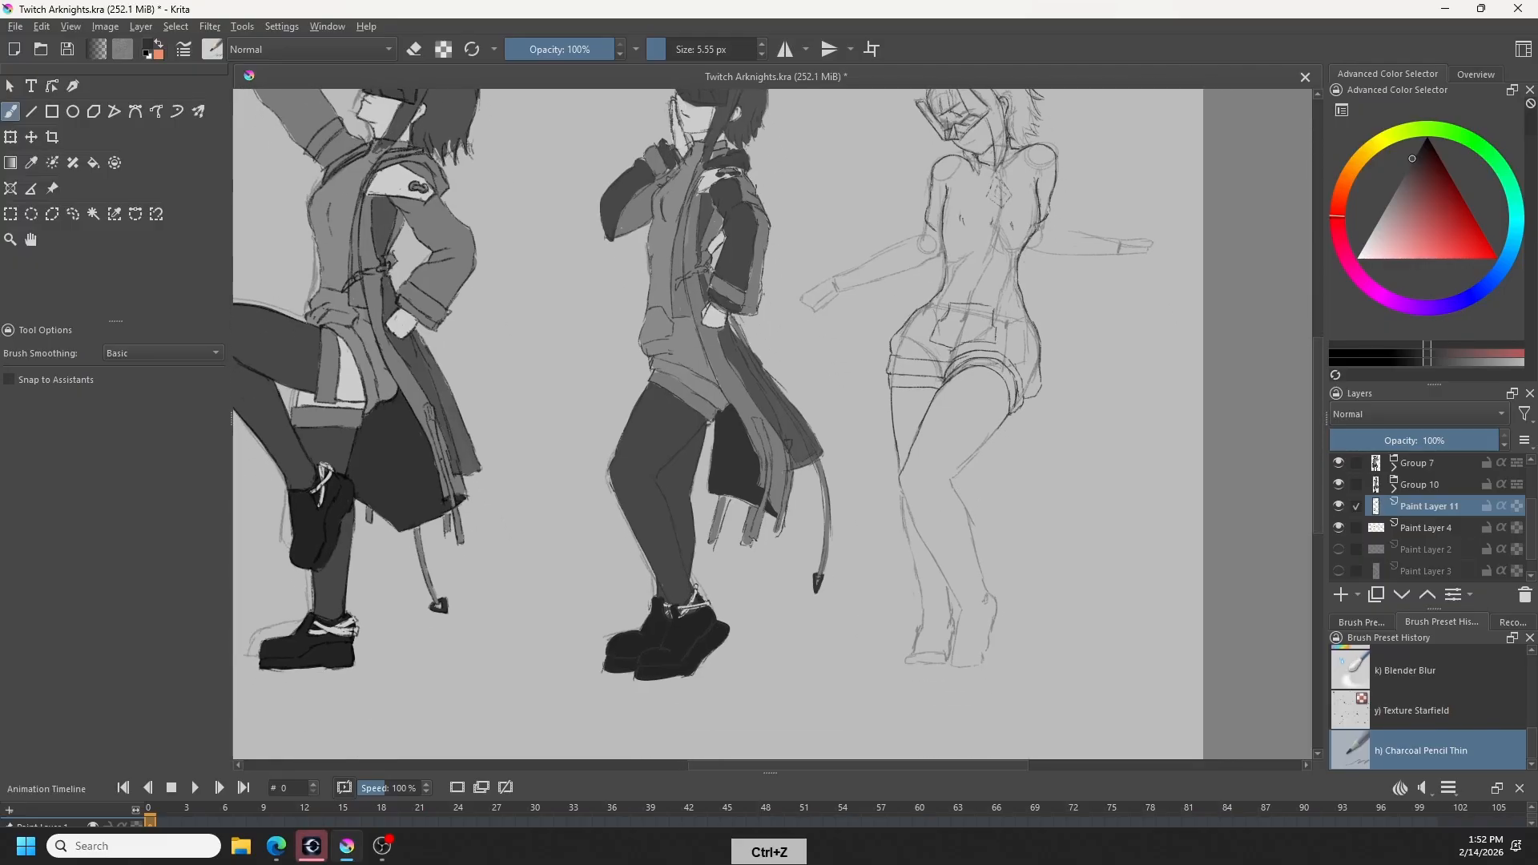
{"action": "left_click_drag", "start_coordinate": [1002, 425], "coordinate": [952, 475]}
{"action": "key", "text": "ctrl+z"}
{"action": "left_click_drag", "start_coordinate": [1003, 421], "coordinate": [953, 477]}
{"action": "key", "text": "ctrl+z"}
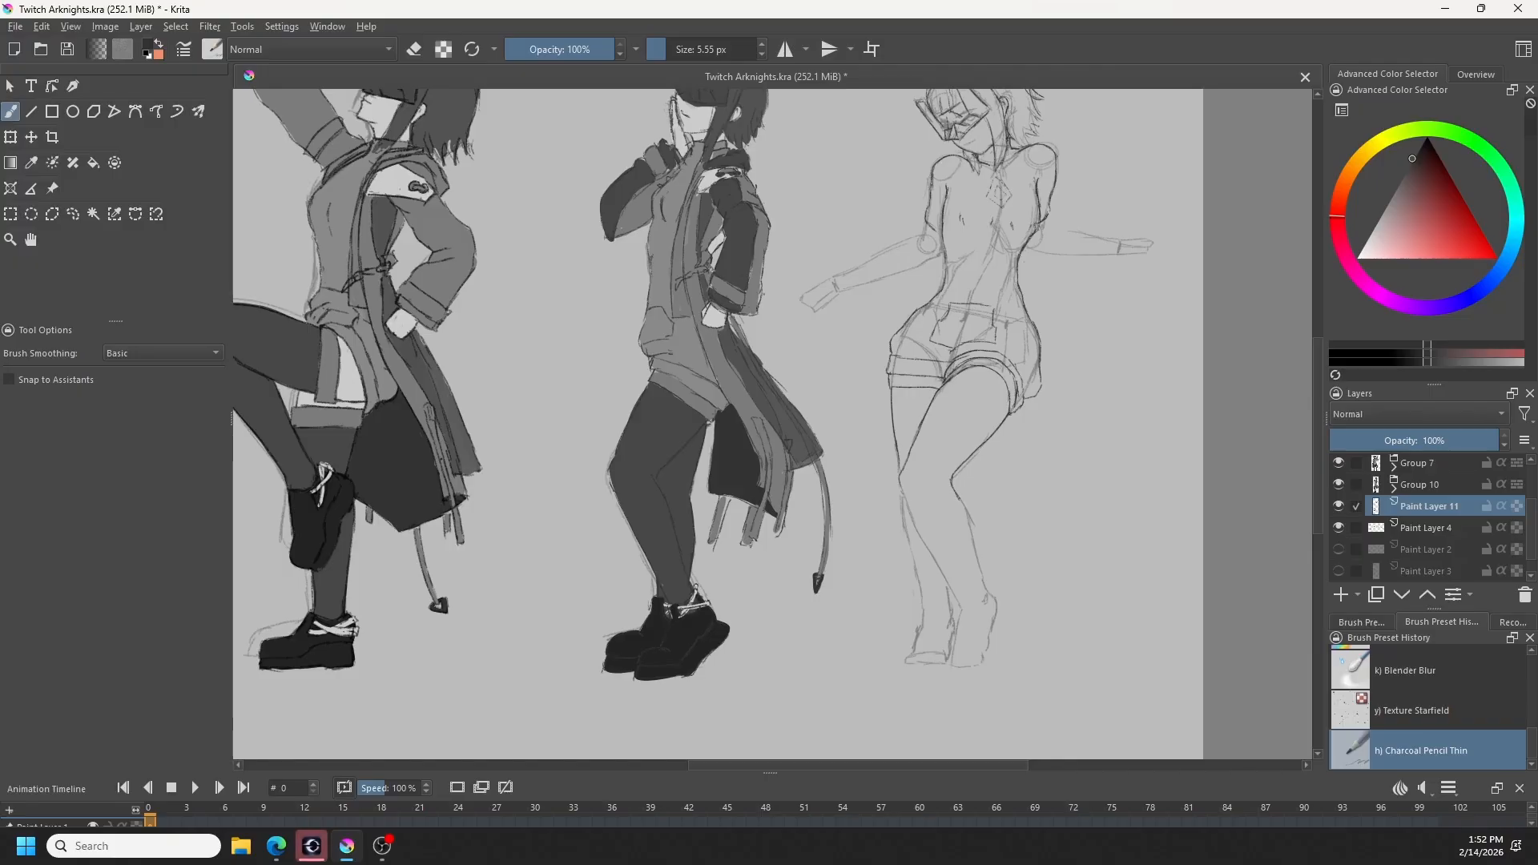
- Outline the shin and calf of the rightmost figure's front leg from the knee toward the ankle
{"action": "left_click_drag", "start_coordinate": [972, 544], "coordinate": [980, 578]}
{"action": "left_click_drag", "start_coordinate": [905, 498], "coordinate": [940, 564]}
{"action": "key", "text": "ctrl+z"}
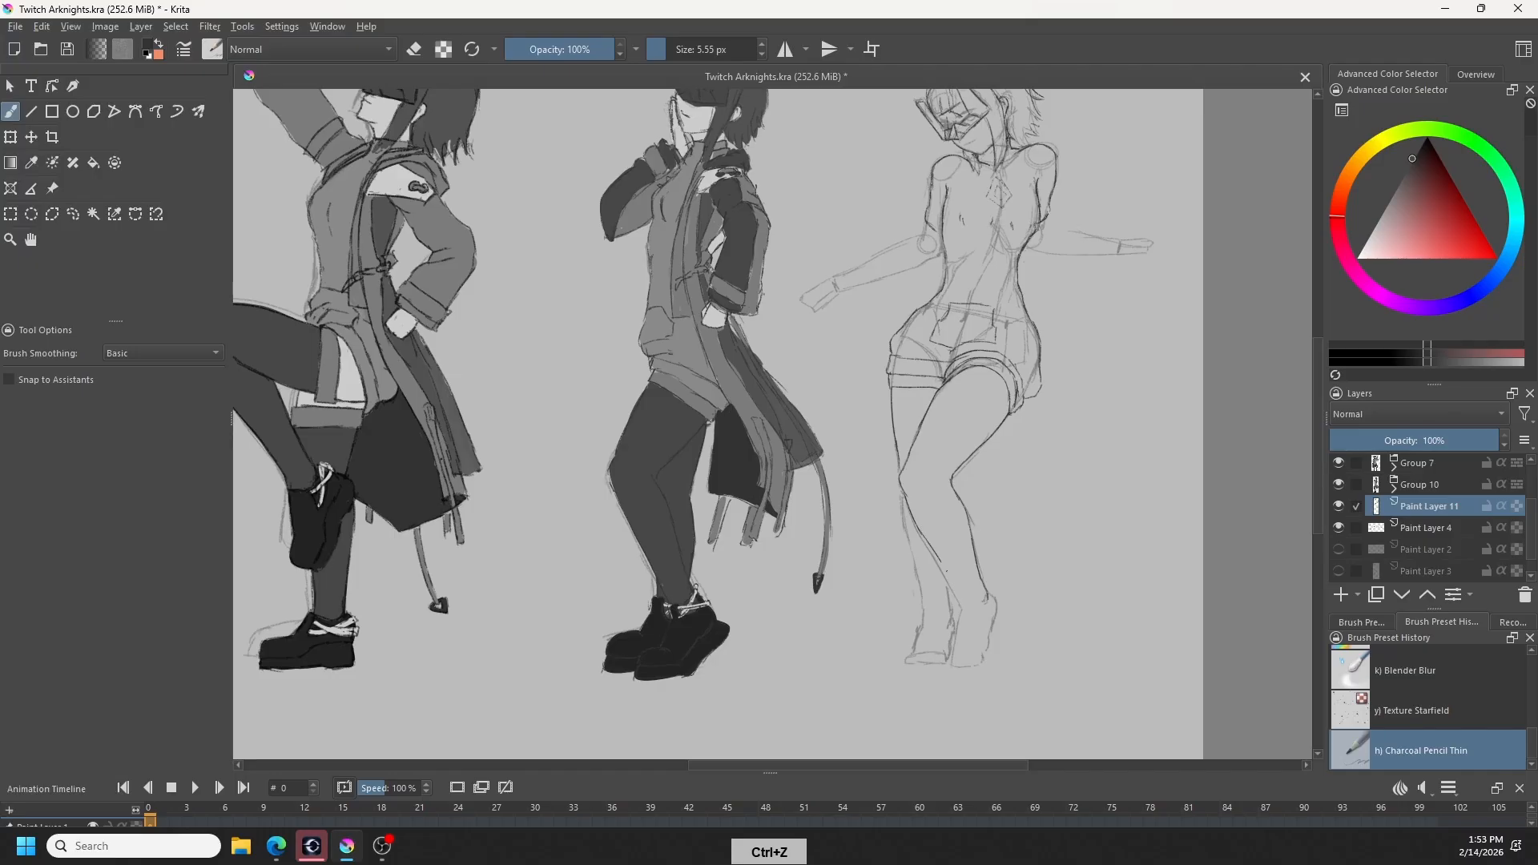
{"action": "left_click_drag", "start_coordinate": [947, 572], "coordinate": [962, 592]}
{"action": "key", "text": "ctrl+z"}
{"action": "key", "text": "ctrl+z"}
- Redraw the calf contour of the rightmost figure's front leg down to the ankle until the curve is smooth
{"action": "left_click_drag", "start_coordinate": [918, 522], "coordinate": [964, 596]}
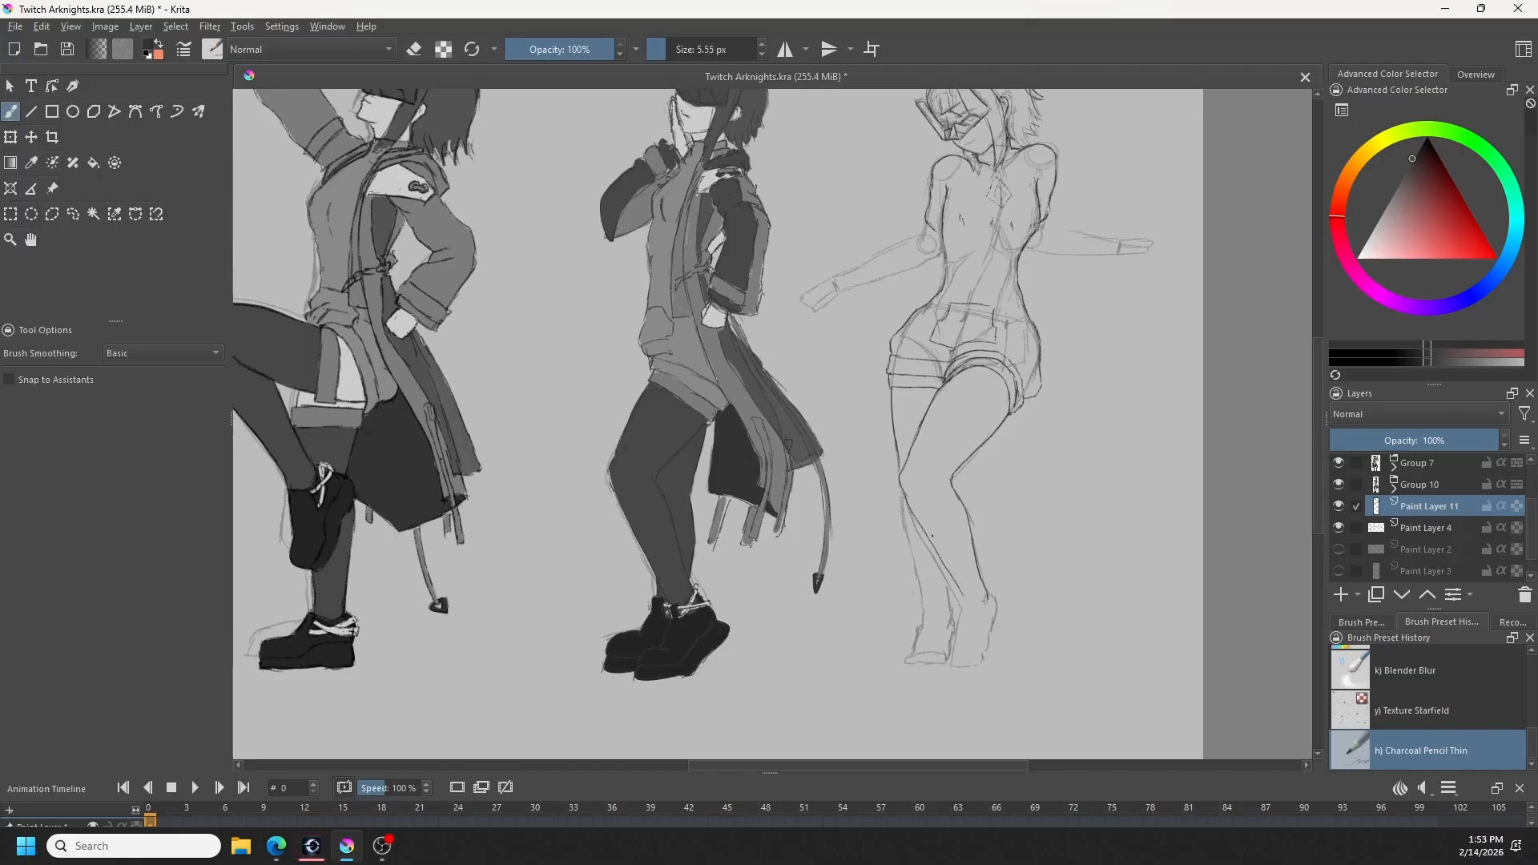
{"action": "key", "text": "ctrl+z"}
{"action": "mouse_move", "coordinate": [918, 521]}
{"action": "left_mouse_down"}
{"action": "mouse_move", "coordinate": [967, 602]}
{"action": "mouse_move", "coordinate": [959, 592]}
{"action": "left_mouse_up"}
{"action": "key", "text": "e"}
{"action": "key", "text": "e"}
{"action": "key", "text": "ctrl+z"}
{"action": "key", "text": "ctrl+z"}
{"action": "key", "text": "ctrl+z"}
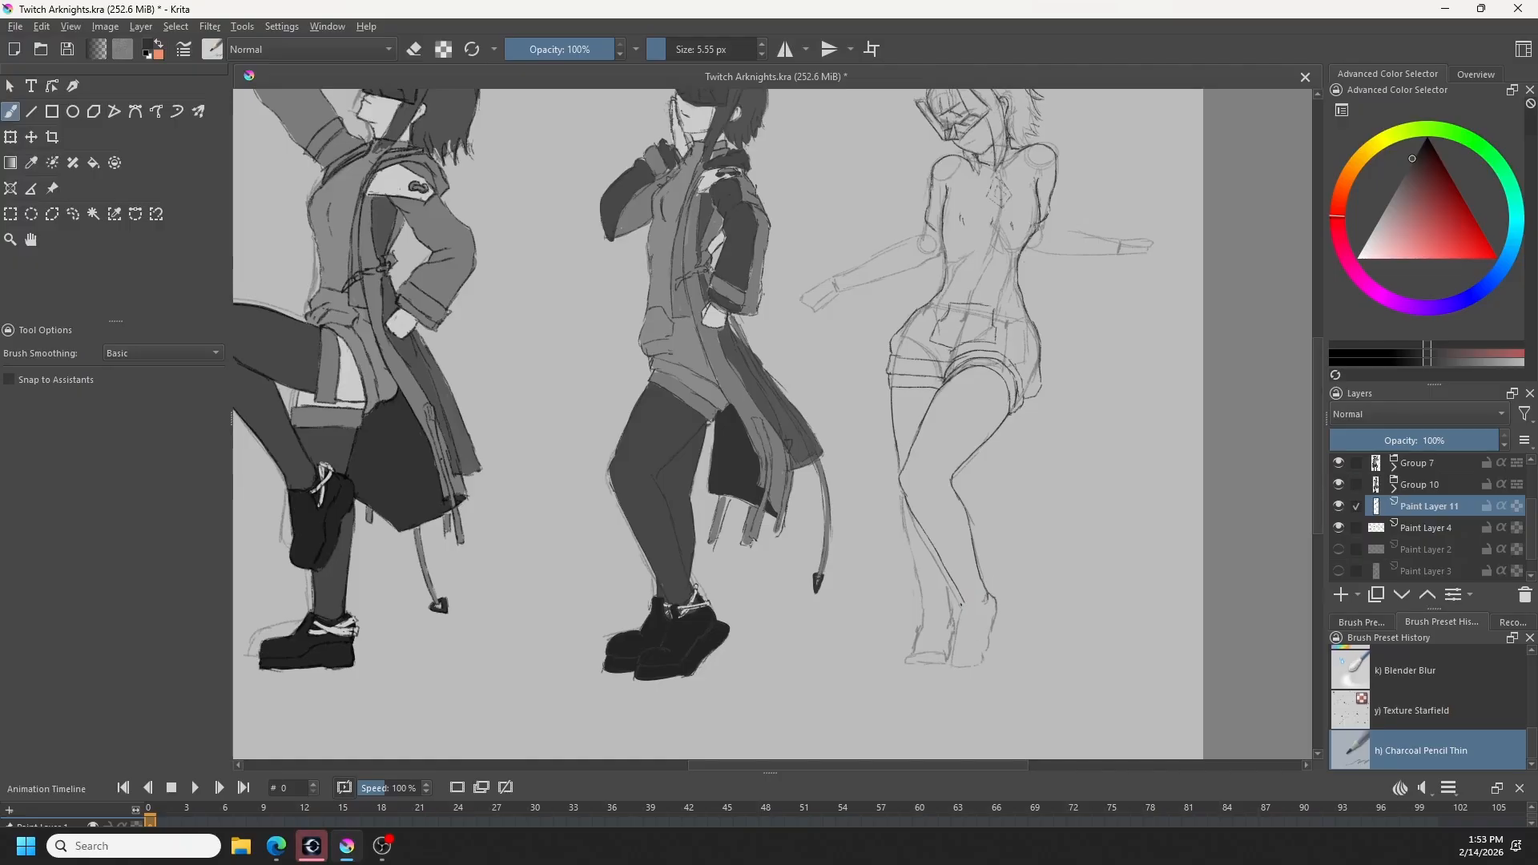
{"action": "key", "text": "ctrl+z"}
- Outline the rear lower leg of the rightmost figure from behind the front knee down to the ankle
{"action": "left_click_drag", "start_coordinate": [946, 572], "coordinate": [948, 608]}
{"action": "key", "text": "ctrl+z"}
{"action": "left_click_drag", "start_coordinate": [902, 493], "coordinate": [925, 589]}
{"action": "key", "text": "ctrl+z"}
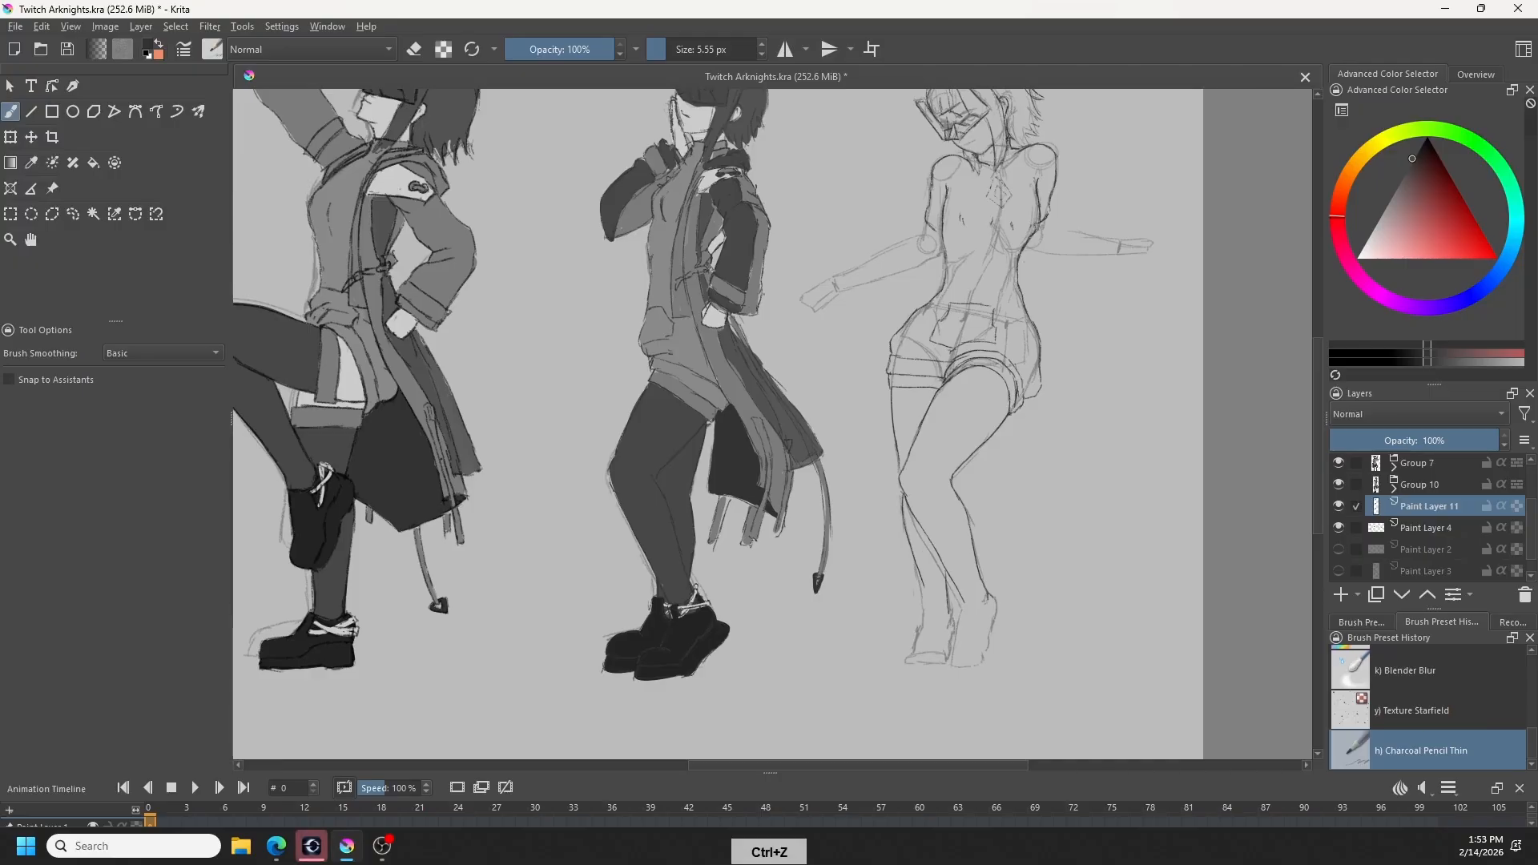
{"action": "left_click_drag", "start_coordinate": [907, 537], "coordinate": [925, 607]}
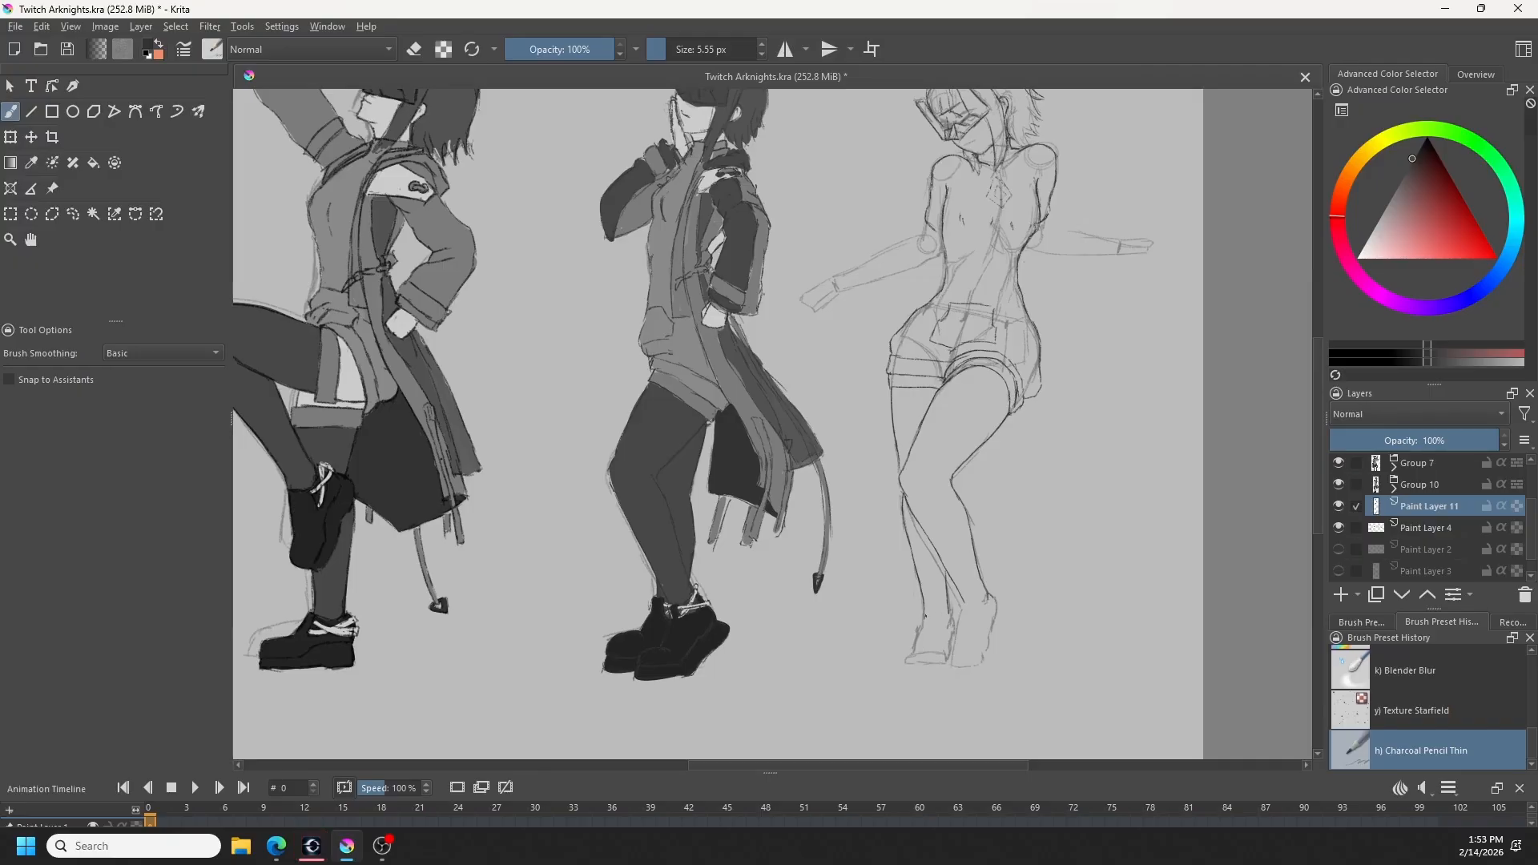
{"action": "key", "text": "ctrl+z"}
- Draw the shoe on the rightmost figure's rear foot with an ankle opening, toe and flat sole
{"action": "left_click_drag", "start_coordinate": [929, 613], "coordinate": [951, 613]}
{"action": "left_click_drag", "start_coordinate": [910, 653], "coordinate": [923, 648]}
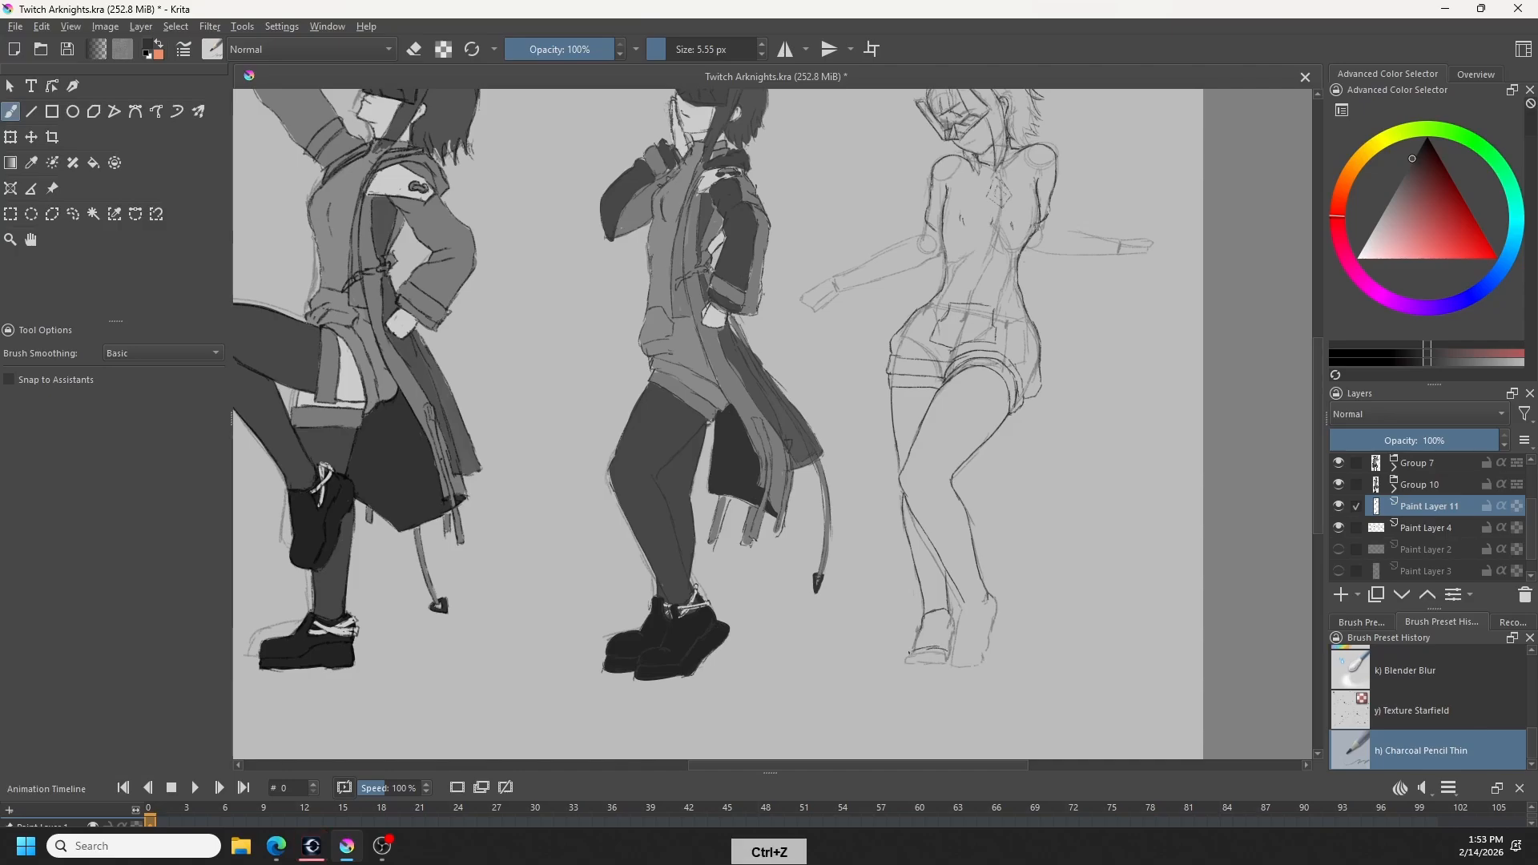
{"action": "key", "text": "ctrl+z"}
{"action": "mouse_move", "coordinate": [914, 654]}
{"action": "left_mouse_down"}
{"action": "mouse_move", "coordinate": [944, 646]}
{"action": "mouse_move", "coordinate": [930, 669]}
{"action": "left_mouse_up"}
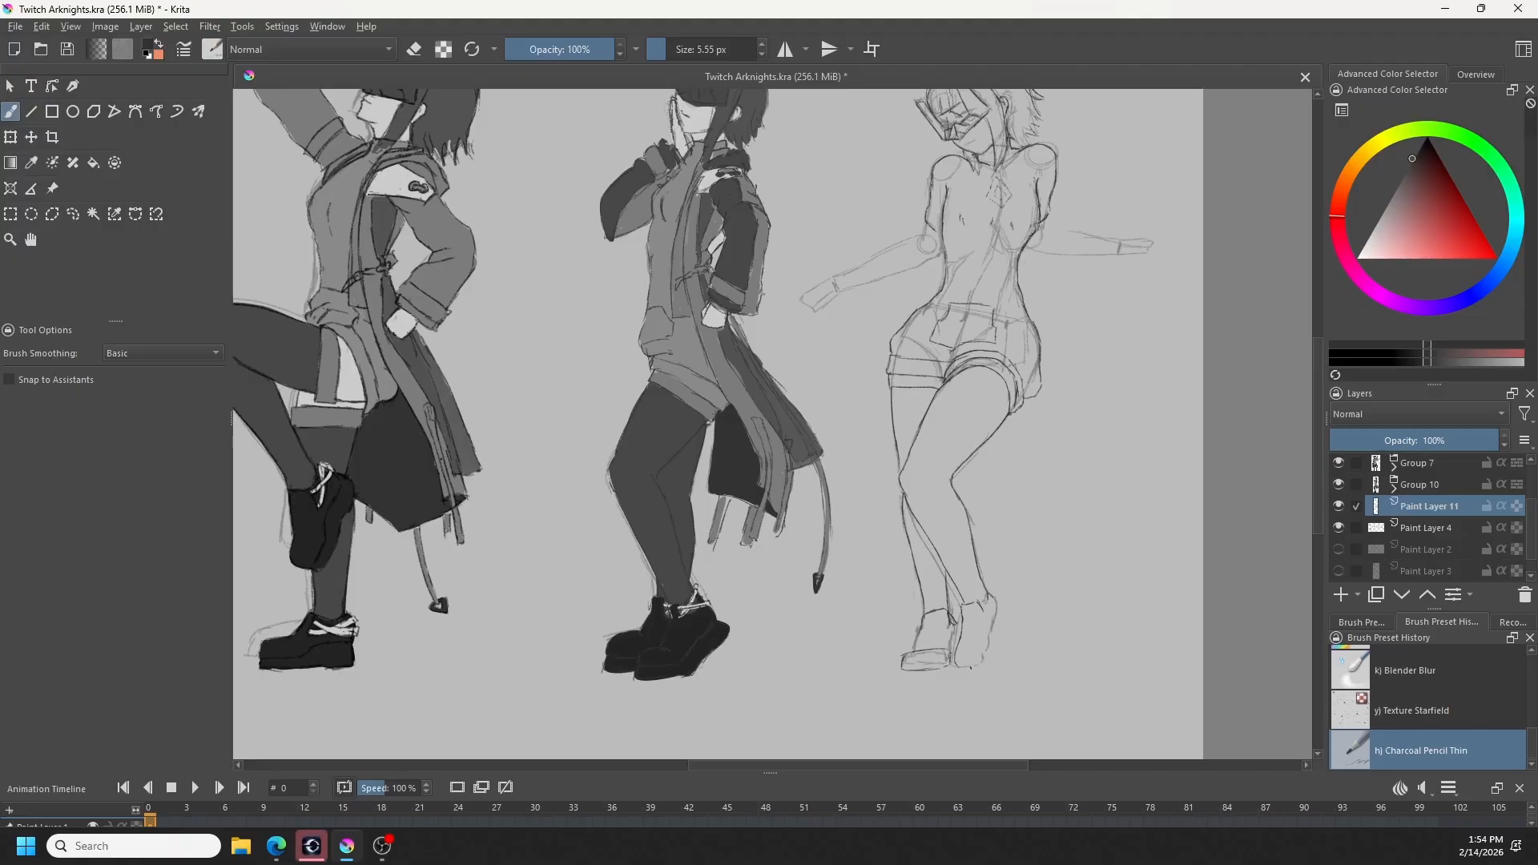
- Draw the shoe on the rightmost figure's front foot with its side contour and sole, erasing the old foot sketch
{"action": "left_click_drag", "start_coordinate": [961, 667], "coordinate": [990, 663]}
{"action": "key", "text": "ctrl+z"}
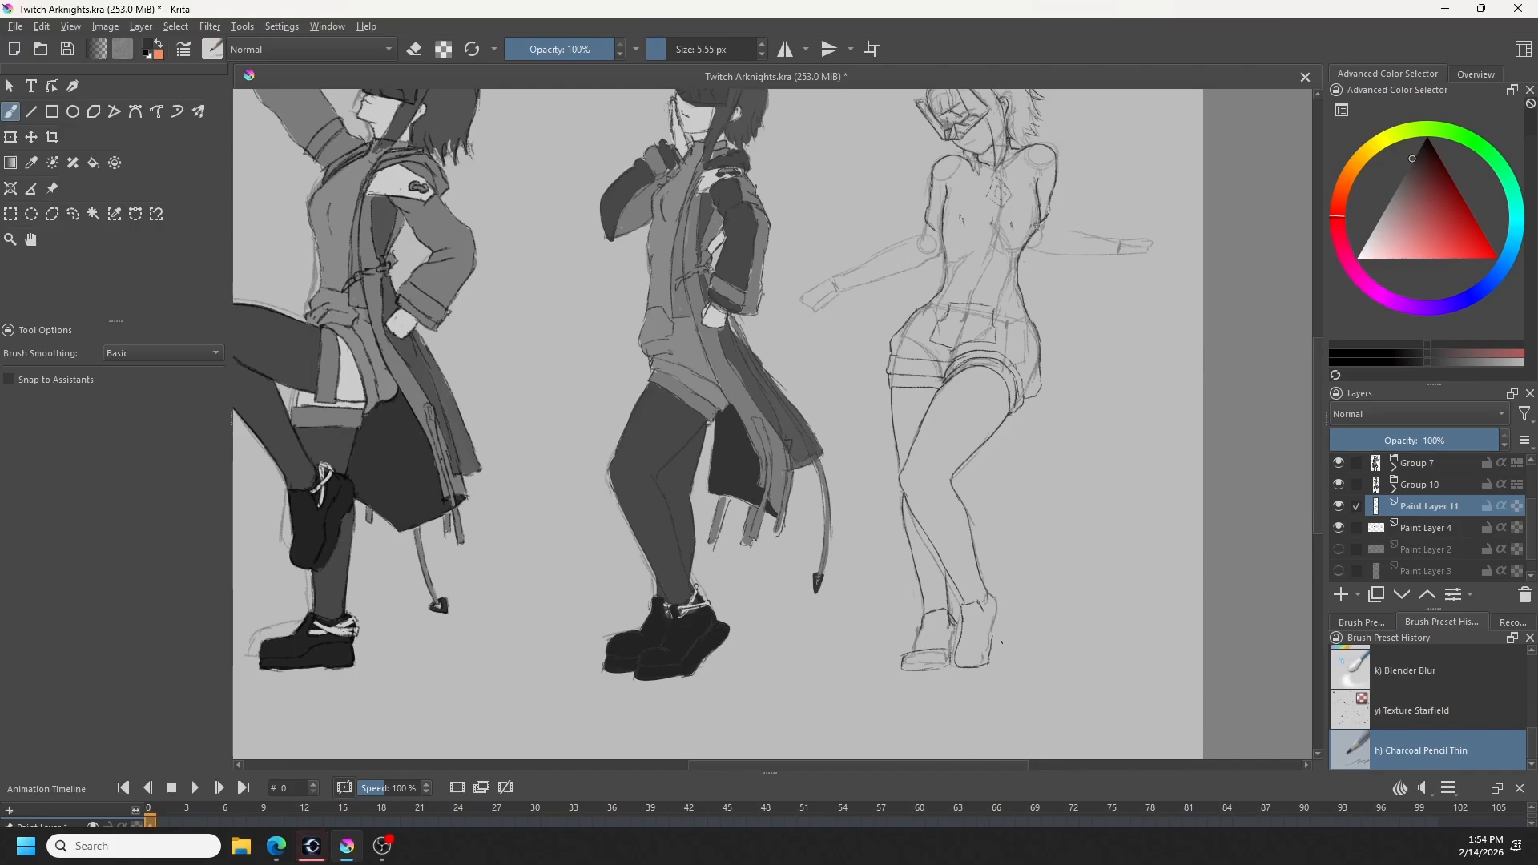
{"action": "key", "text": "ctrl+z"}
{"action": "key", "text": "e"}
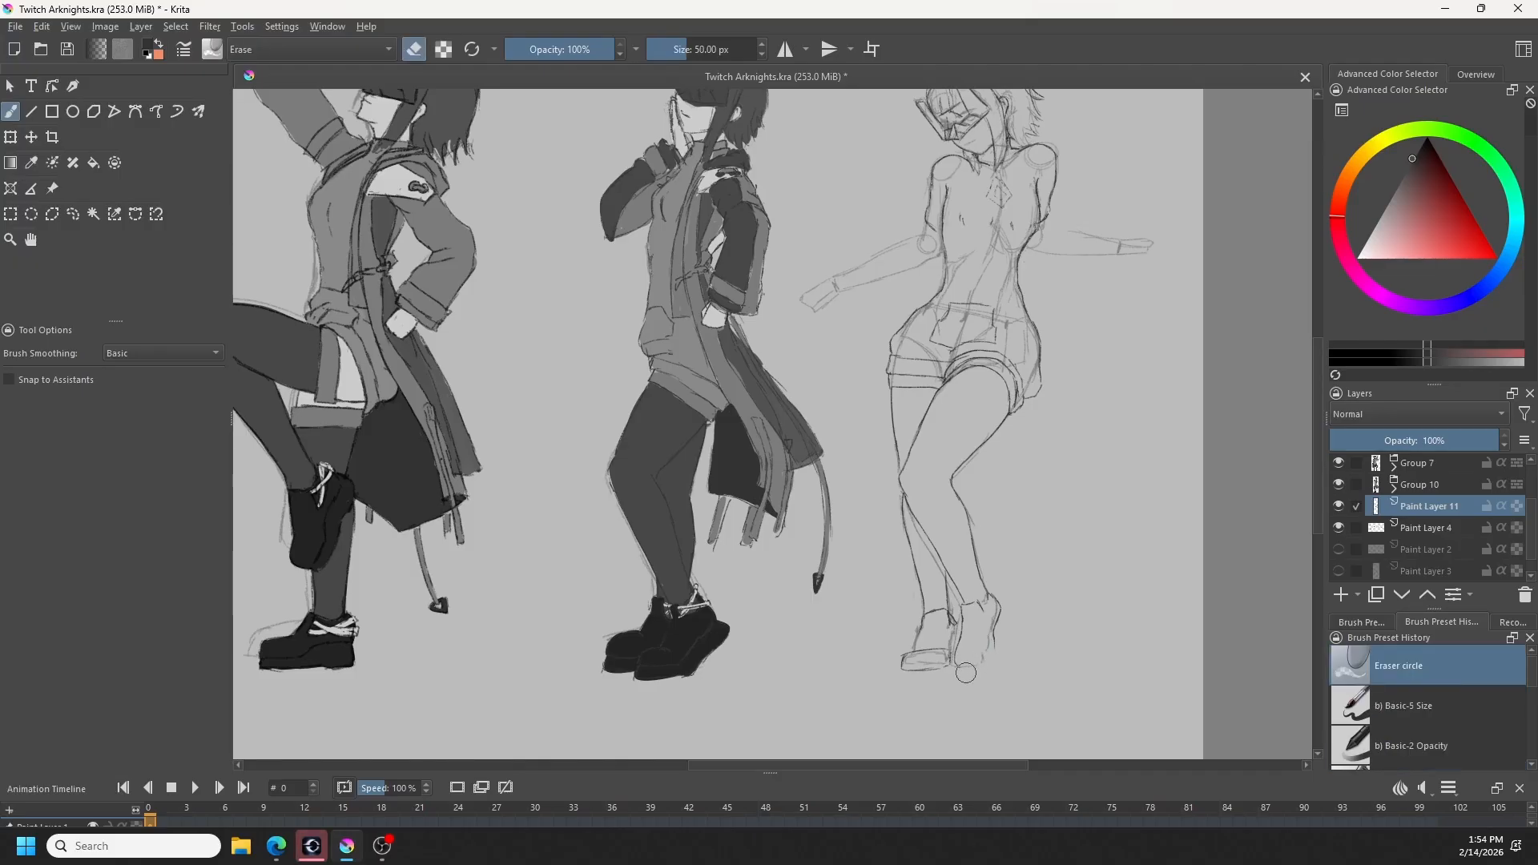
{"action": "key", "text": "e"}
{"action": "key", "text": "e"}
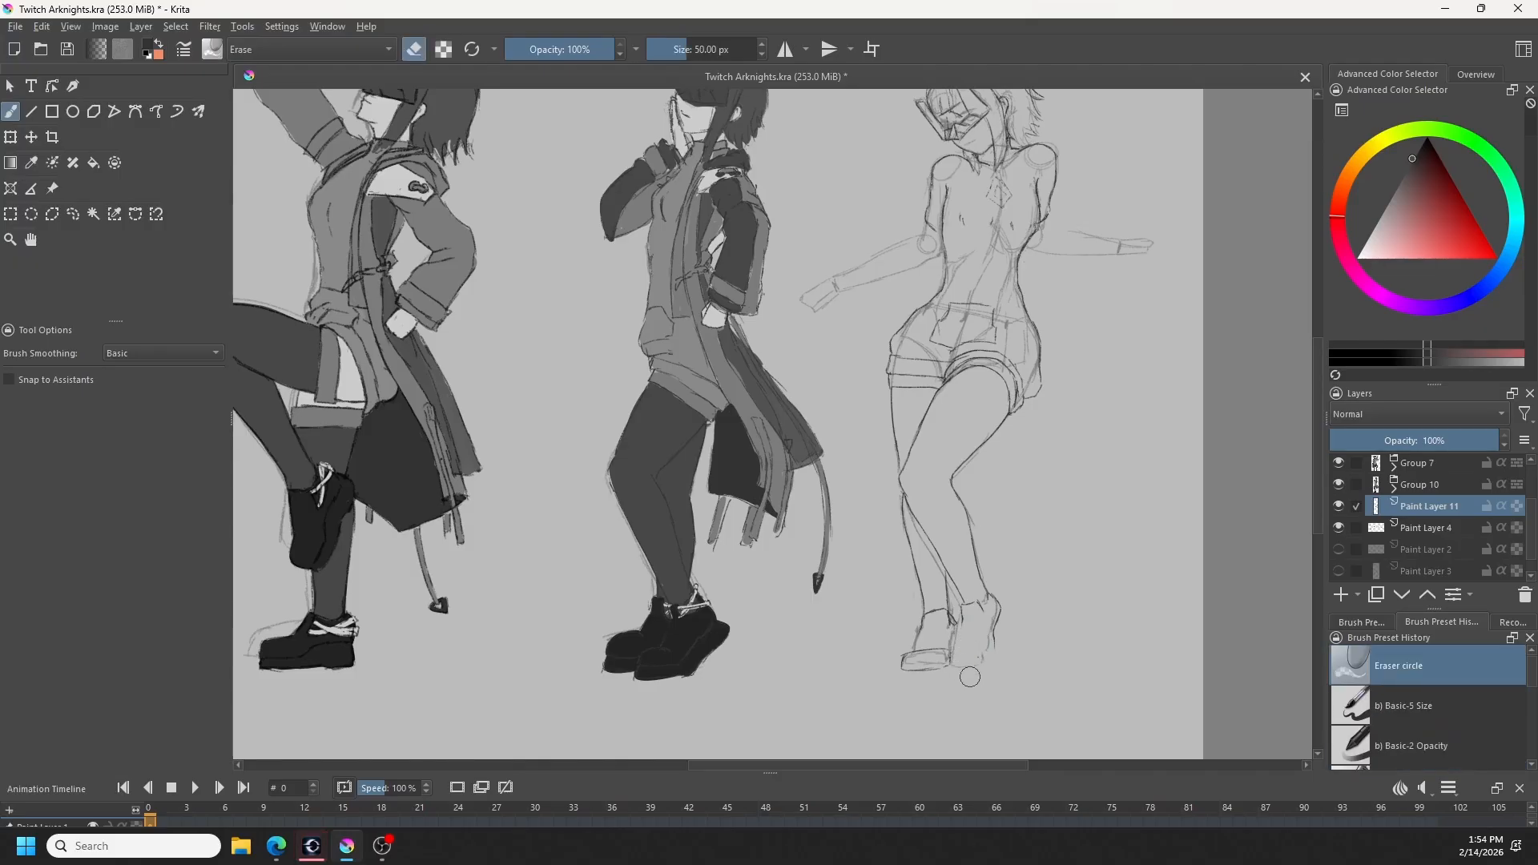
{"action": "key", "text": "e"}
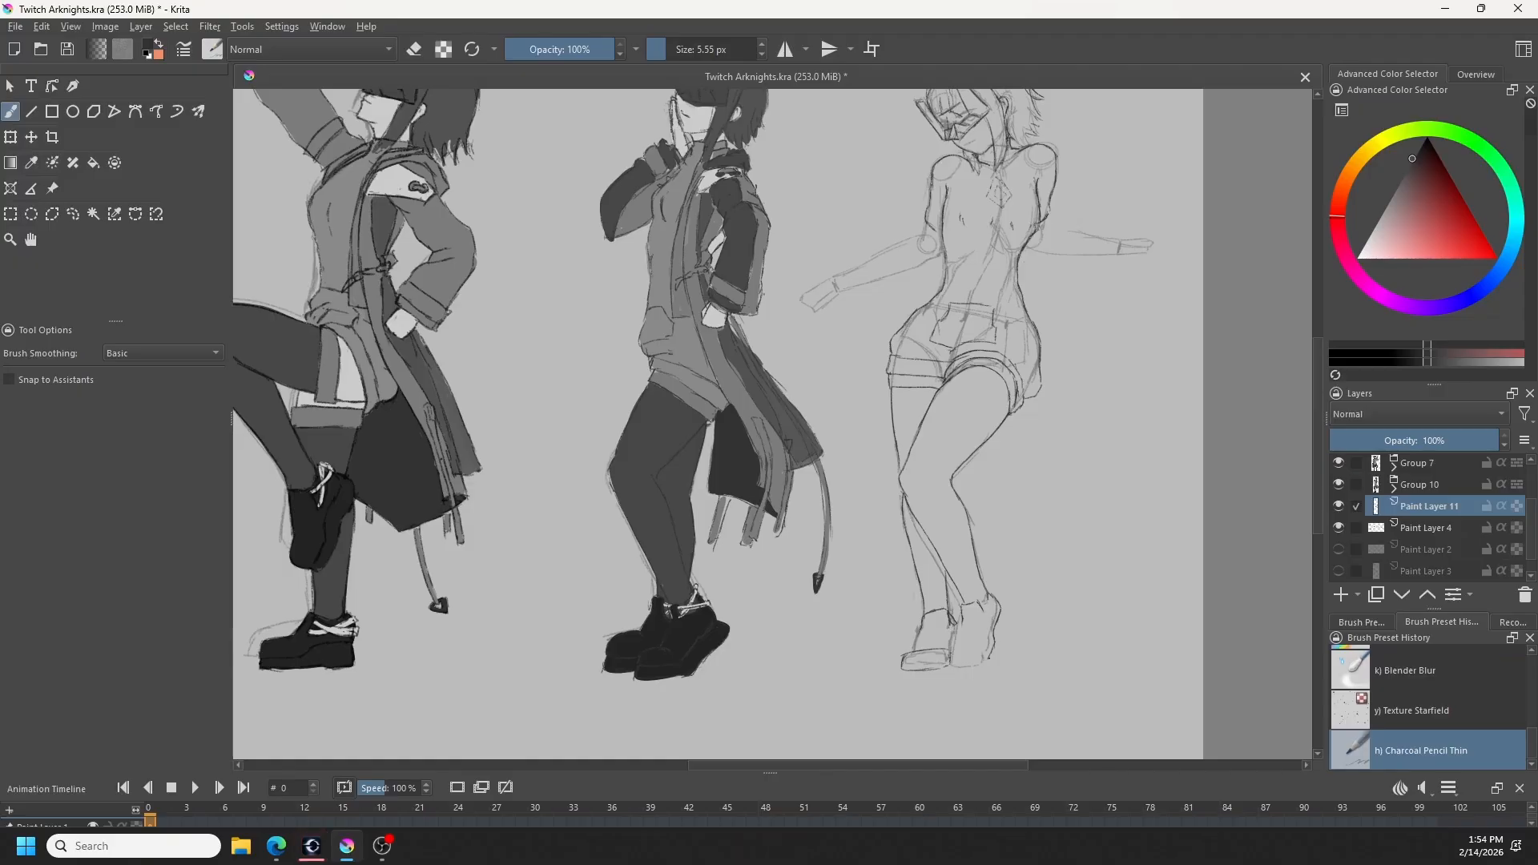
{"action": "key", "text": "ctrl+z"}
{"action": "left_click_drag", "start_coordinate": [999, 601], "coordinate": [1008, 614]}
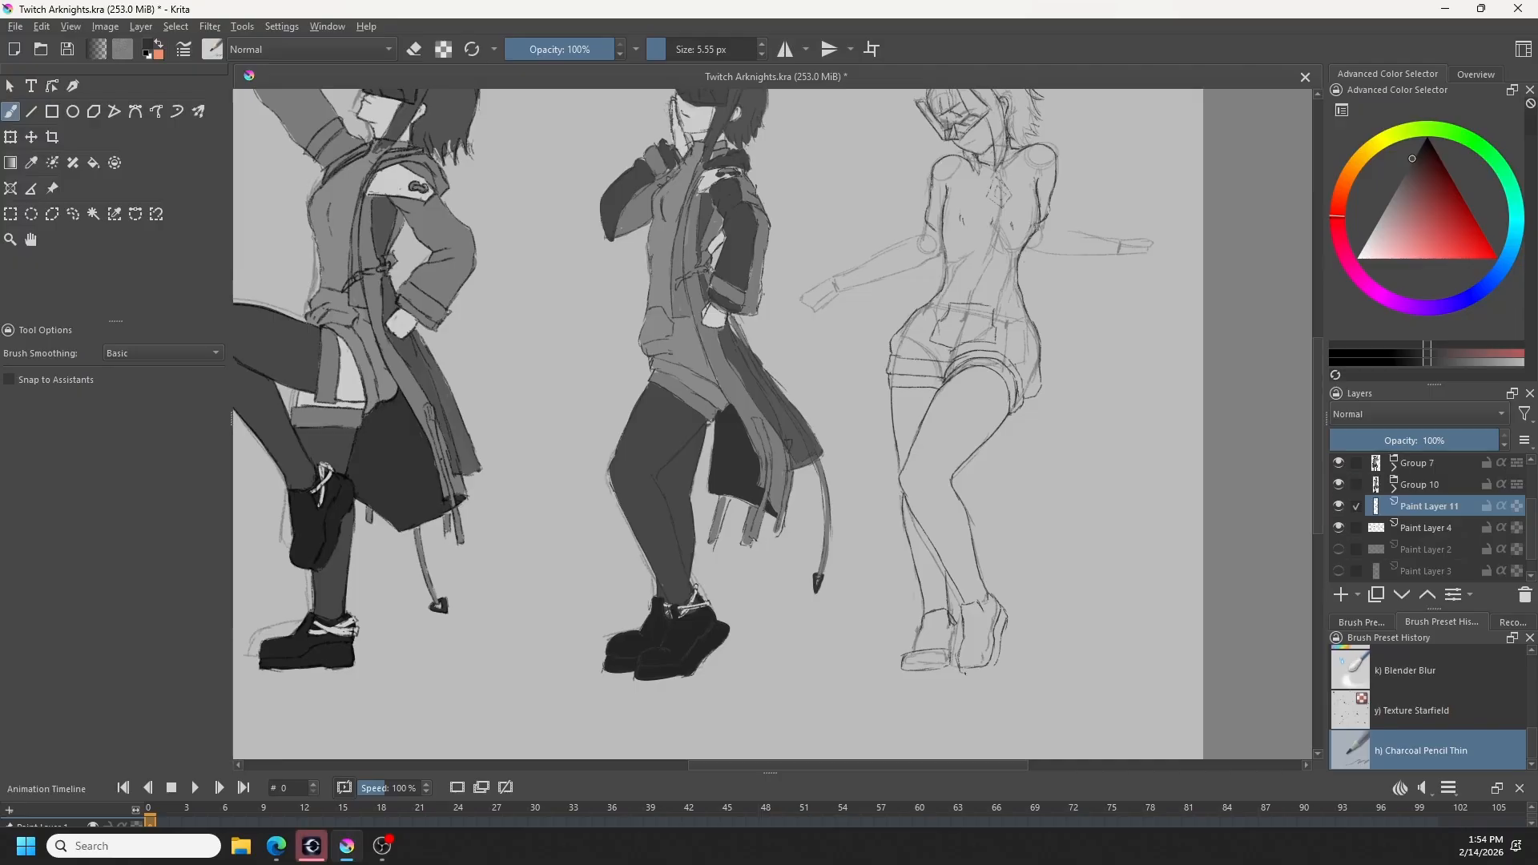
{"action": "key", "text": "ctrl+z"}
- Reshape the sole of the rear foot's shoe with the Liquify transform and return to freehand brush drawing
{"action": "key", "text": "ctrl+t"}
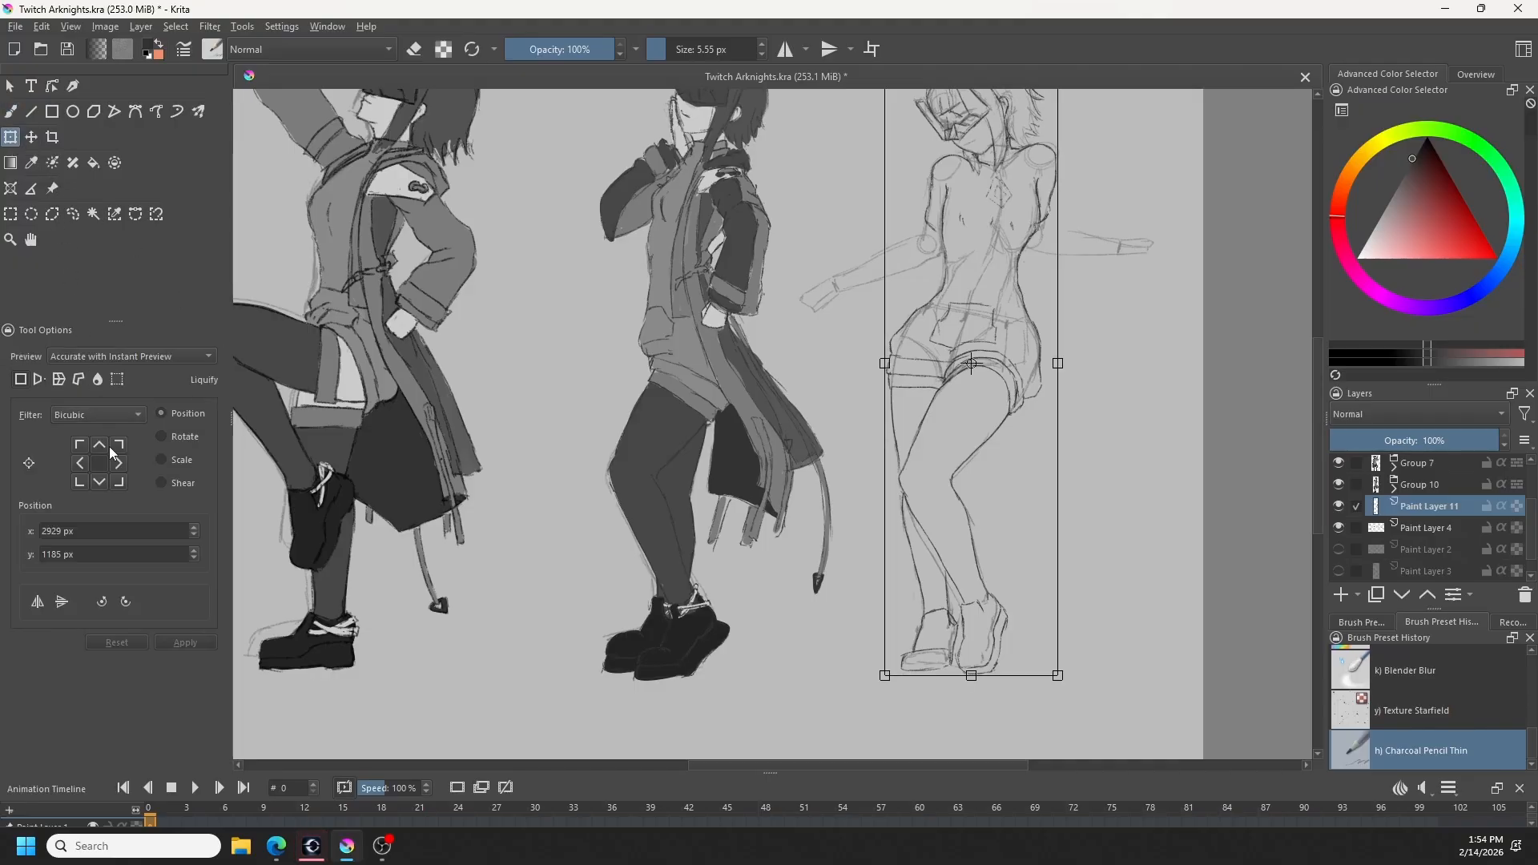
{"action": "left_click", "coordinate": [98, 379]}
{"action": "mouse_move", "coordinate": [892, 679]}
{"action": "left_mouse_down", "text": "shift"}
{"action": "mouse_move", "coordinate": [914, 655]}
{"action": "mouse_move", "coordinate": [937, 677]}
{"action": "mouse_move", "coordinate": [906, 681]}
{"action": "mouse_move", "coordinate": [937, 677]}
{"action": "mouse_move", "coordinate": [903, 656]}
{"action": "mouse_move", "coordinate": [920, 635]}
{"action": "mouse_move", "coordinate": [910, 676]}
{"action": "left_mouse_up", "text": "shift"}
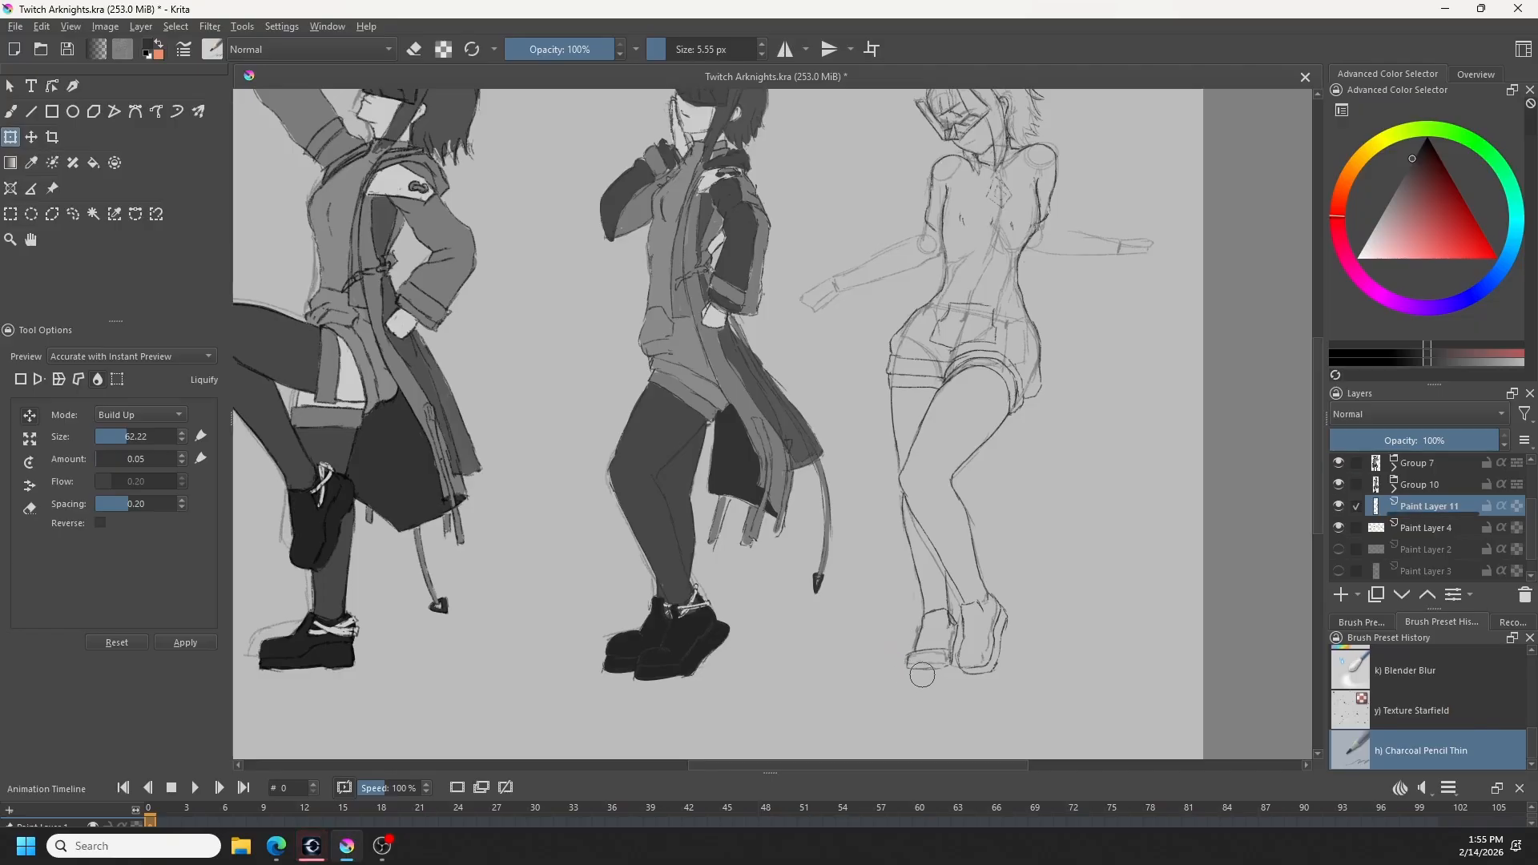
{"action": "left_click", "coordinate": [12, 111]}
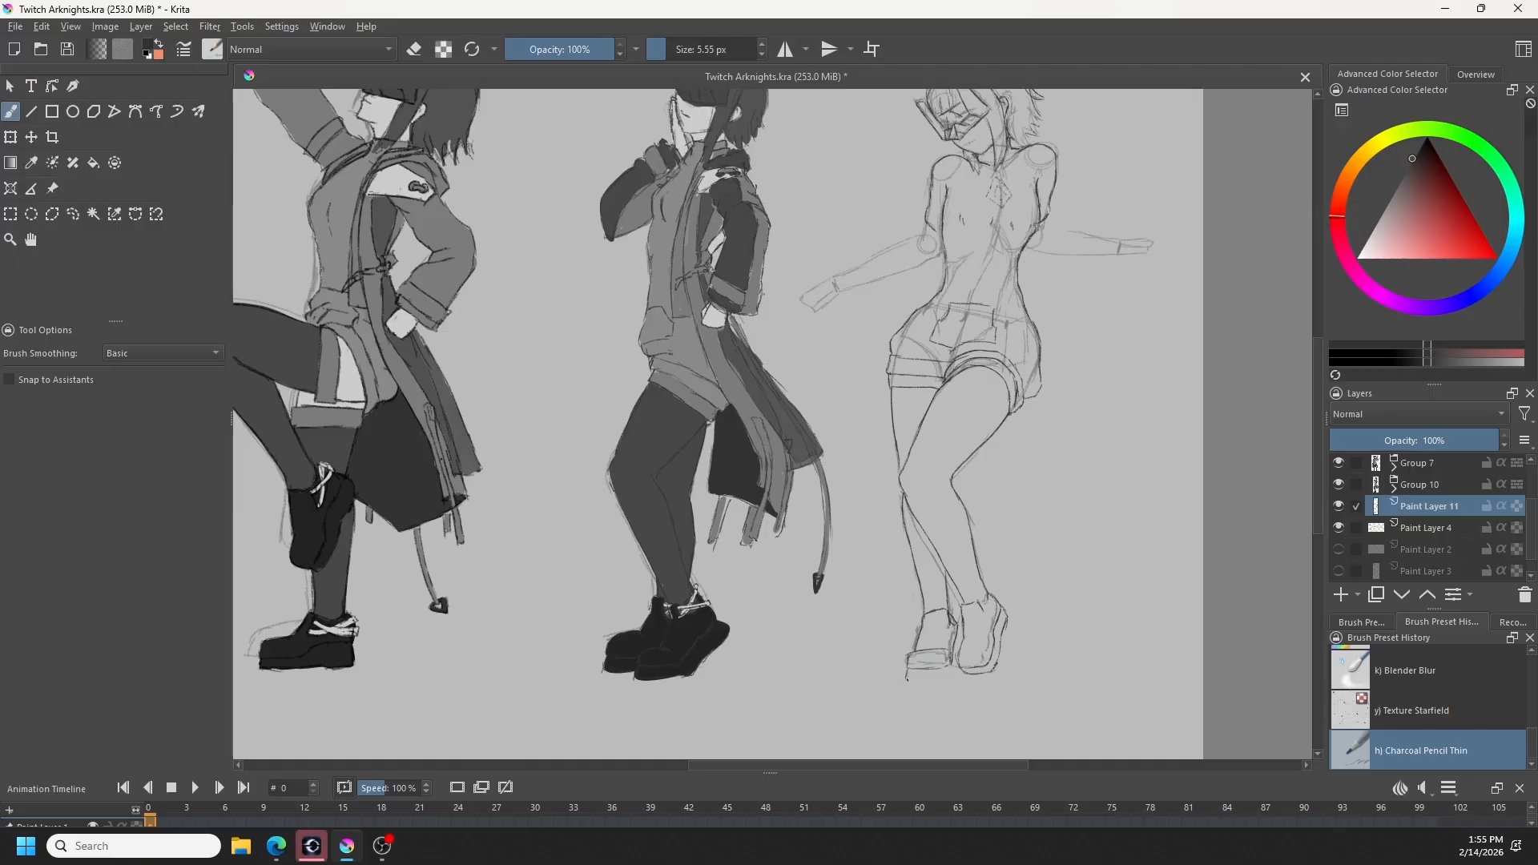
{"action": "key", "text": "ctrl+z"}
- Sketch the left sleeve's cuff and folded upper contour over the rightmost figure's arm, and start the opposite sleeve's end
{"action": "mouse_move", "coordinate": [1029, 312]}
{"action": "left_mouse_down"}
{"action": "mouse_move", "coordinate": [1006, 532]}
{"action": "mouse_move", "coordinate": [963, 568]}
{"action": "mouse_move", "coordinate": [960, 541]}
{"action": "left_mouse_up"}
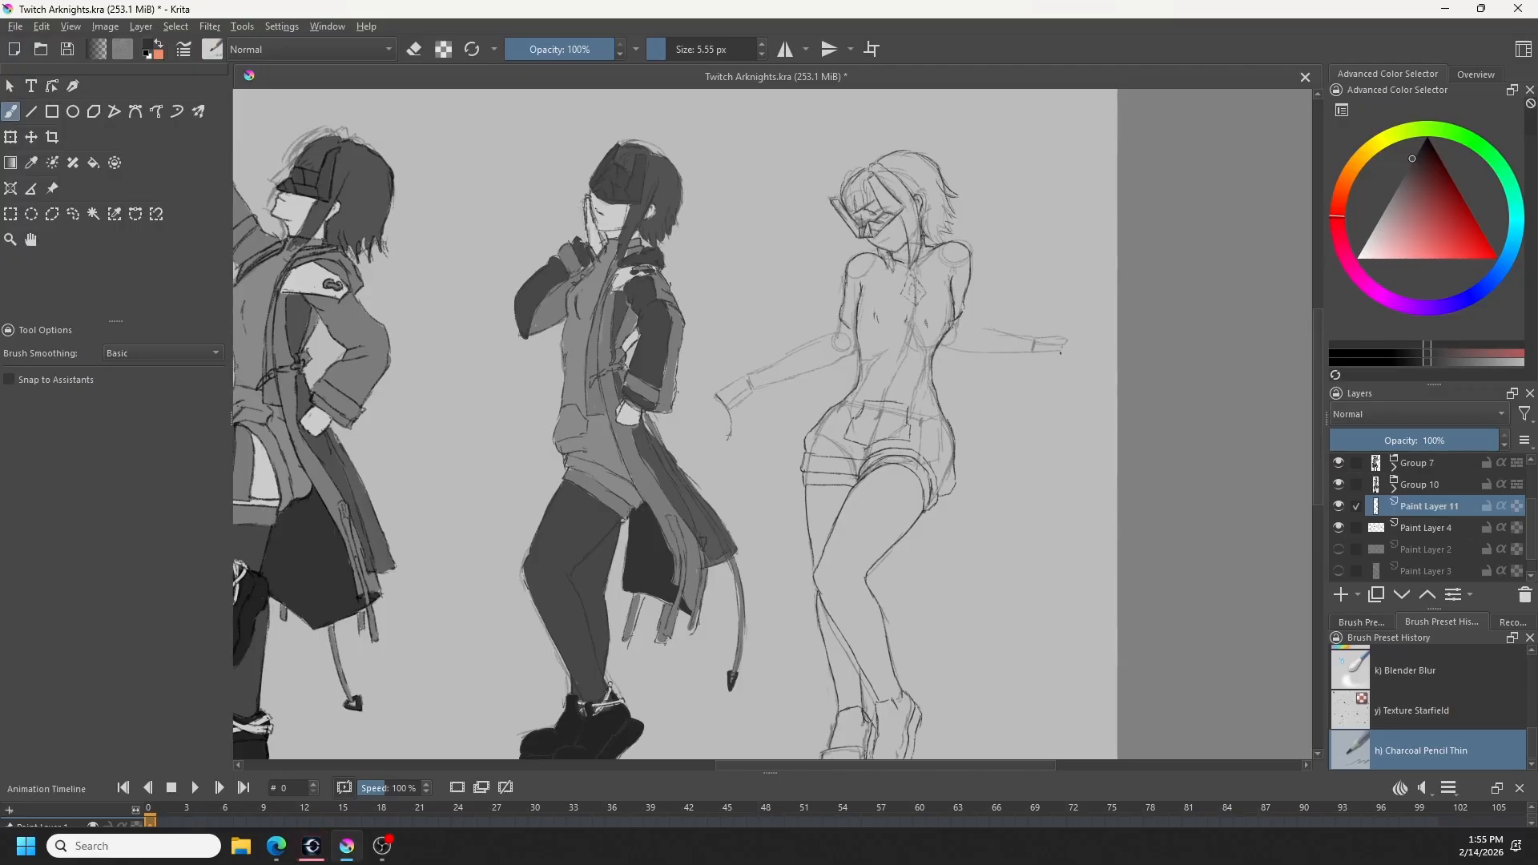
{"action": "left_click_drag", "start_coordinate": [1062, 347], "coordinate": [1060, 373]}
{"action": "left_click_drag", "start_coordinate": [714, 397], "coordinate": [712, 427]}
{"action": "key", "text": "ctrl+z"}
{"action": "key", "text": "ctrl+z"}
{"action": "left_click_drag", "start_coordinate": [1053, 337], "coordinate": [1051, 350]}
{"action": "key", "text": "ctrl+z"}
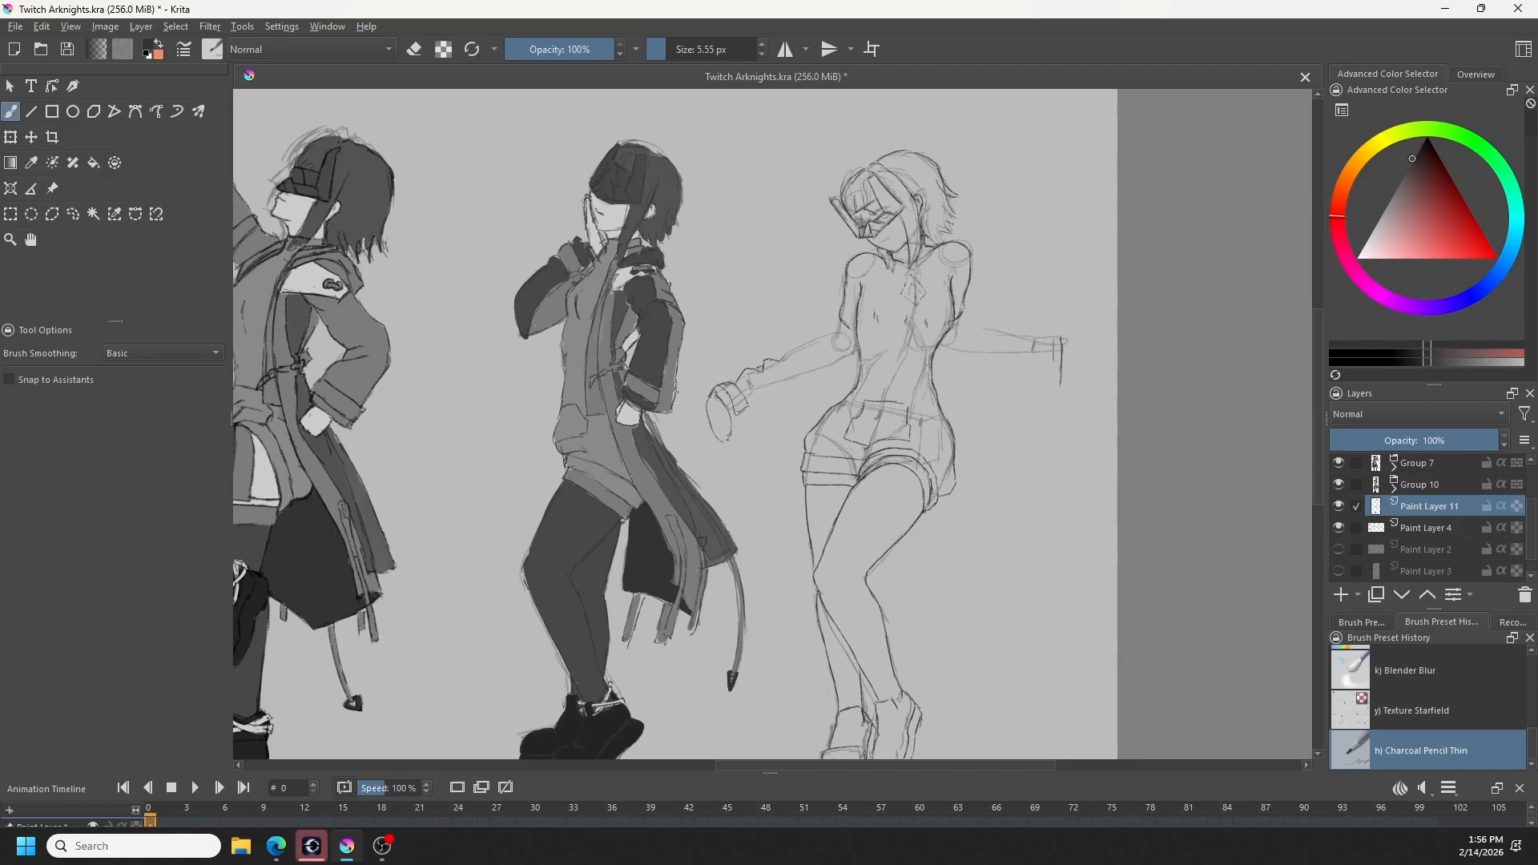
- Draw the cuff strap, sleeve end and folded upper contour of the coat sleeve on the figure's right-hand arm
{"action": "key", "text": "ctrl+z"}
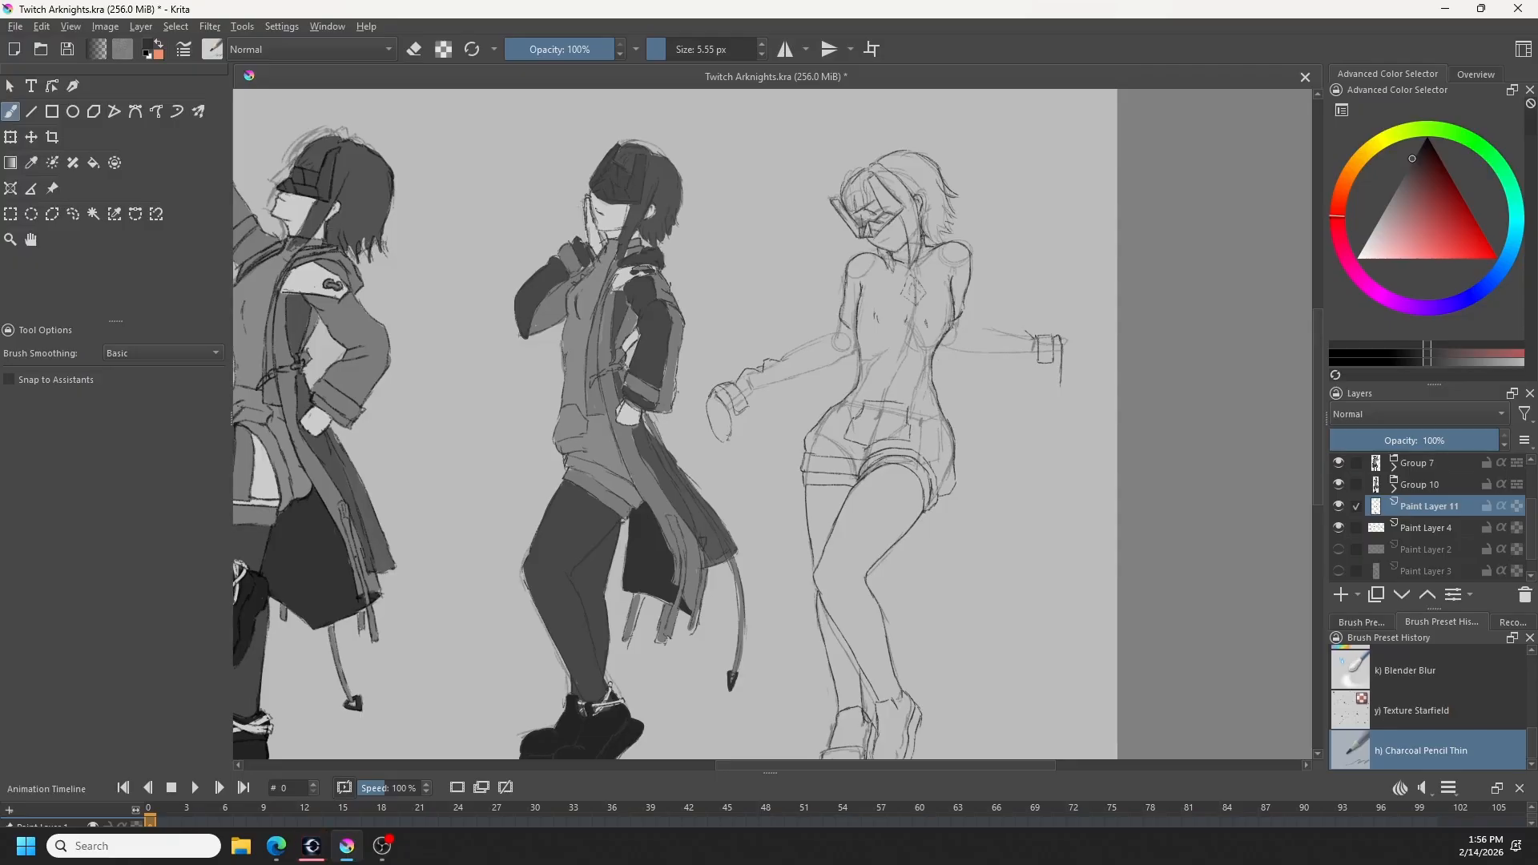
{"action": "key", "text": "ctrl+z"}
{"action": "left_click_drag", "start_coordinate": [1016, 331], "coordinate": [975, 328]}
{"action": "key", "text": "ctrl+z"}
{"action": "key", "text": "ctrl+z"}
- Adjust the lower edge of the right-hand sleeve's opening with the Liquify transform and return to freehand brush drawing
{"action": "left_click", "coordinate": [10, 137]}
{"action": "left_click", "coordinate": [97, 379]}
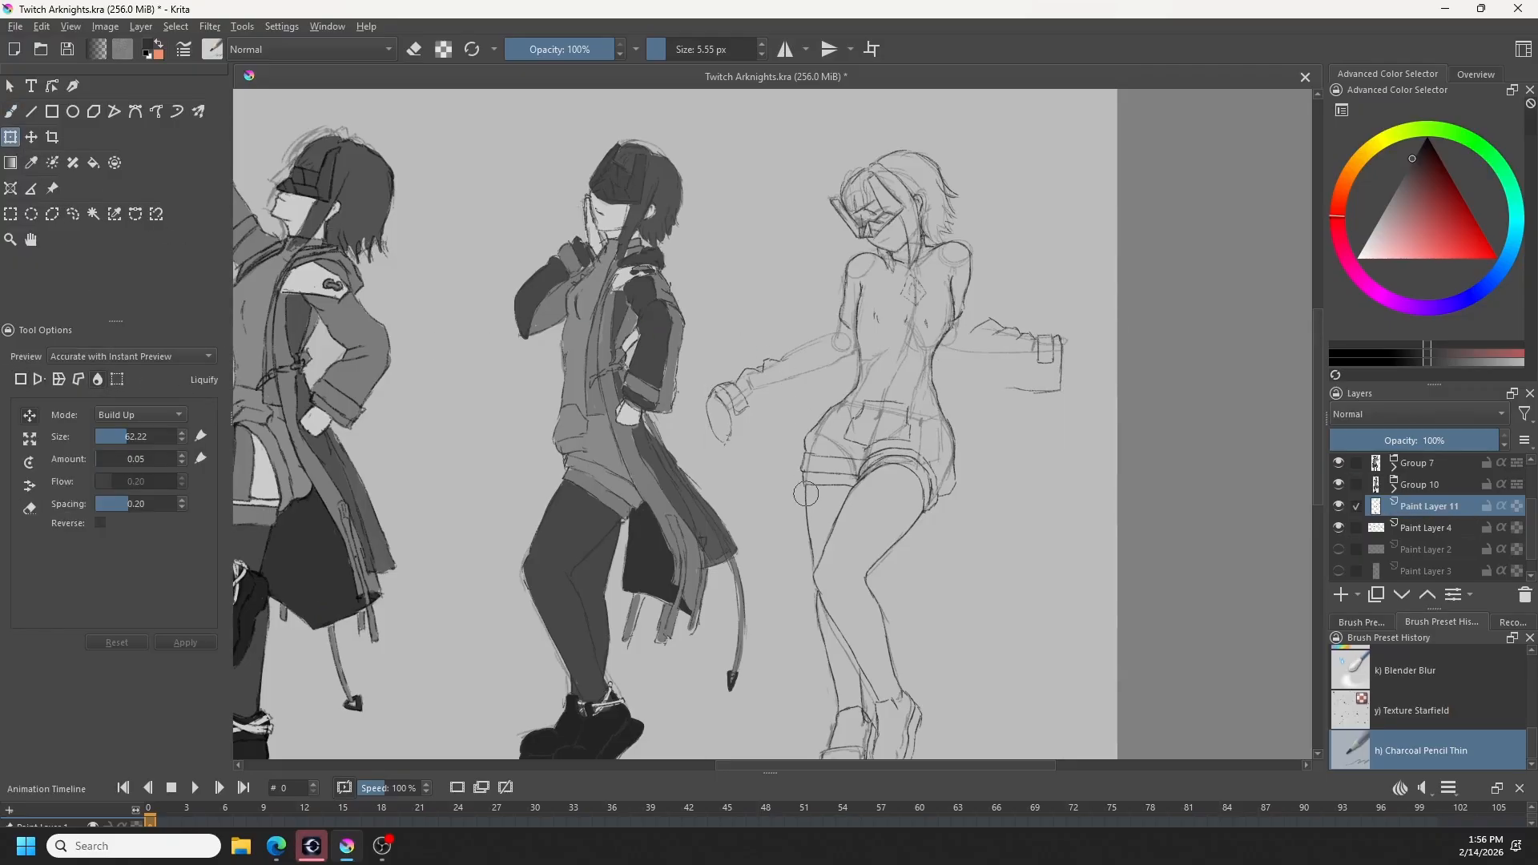
{"action": "mouse_move", "coordinate": [1056, 399]}
{"action": "left_mouse_down"}
{"action": "mouse_move", "coordinate": [1057, 382]}
{"action": "mouse_move", "coordinate": [1038, 388]}
{"action": "left_mouse_up"}
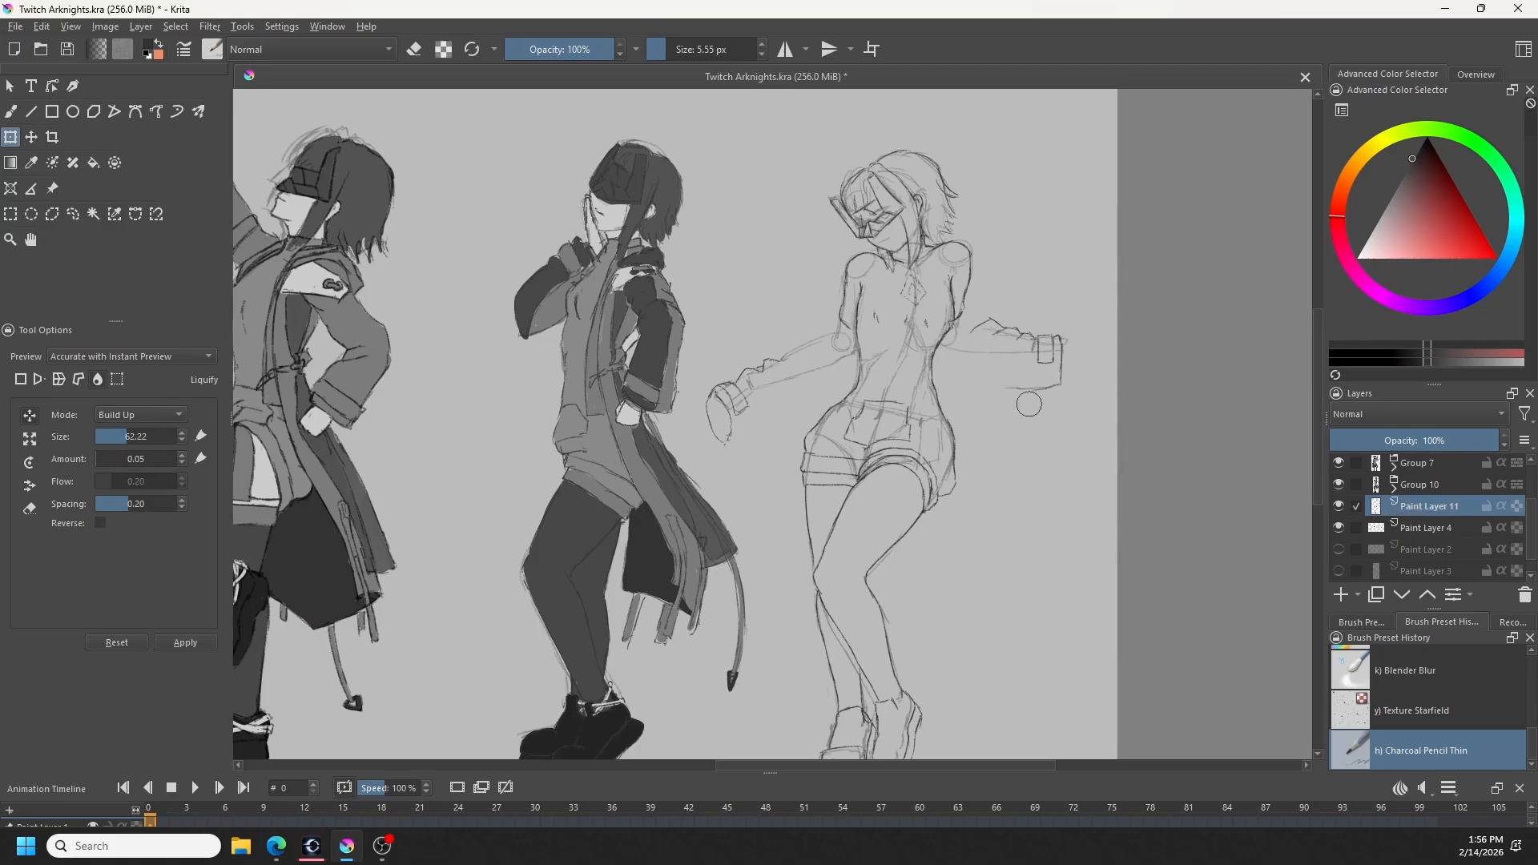
{"action": "key", "text": "b"}
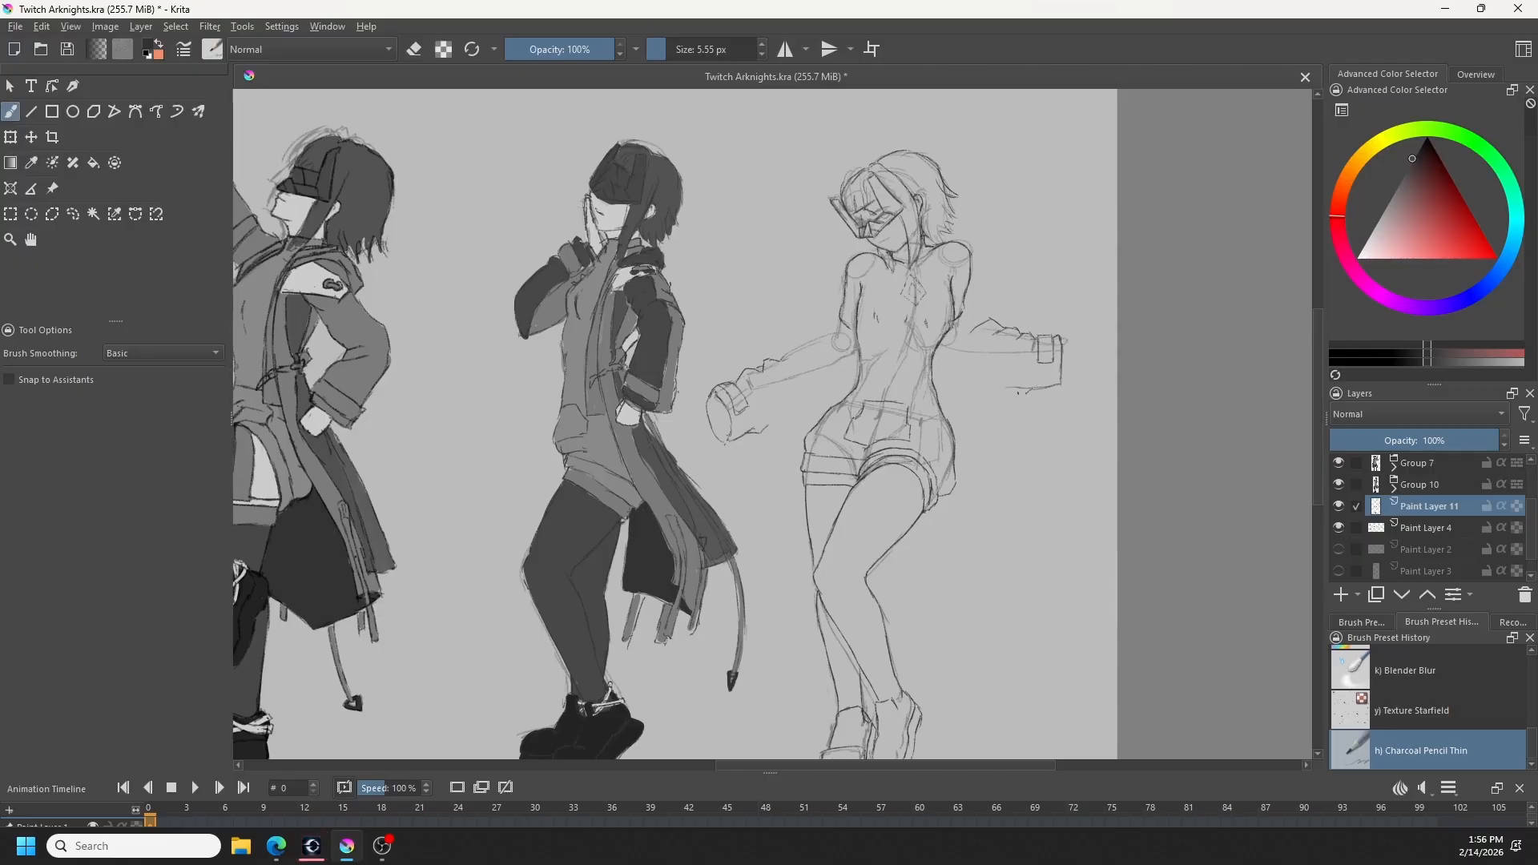
- Draw the wrinkled lower contours of the coat sleeves on the rightmost figure, redoing and erasing strokes as needed
{"action": "key", "text": "e"}
{"action": "key", "text": "e"}
{"action": "key", "text": "ctrl+z"}
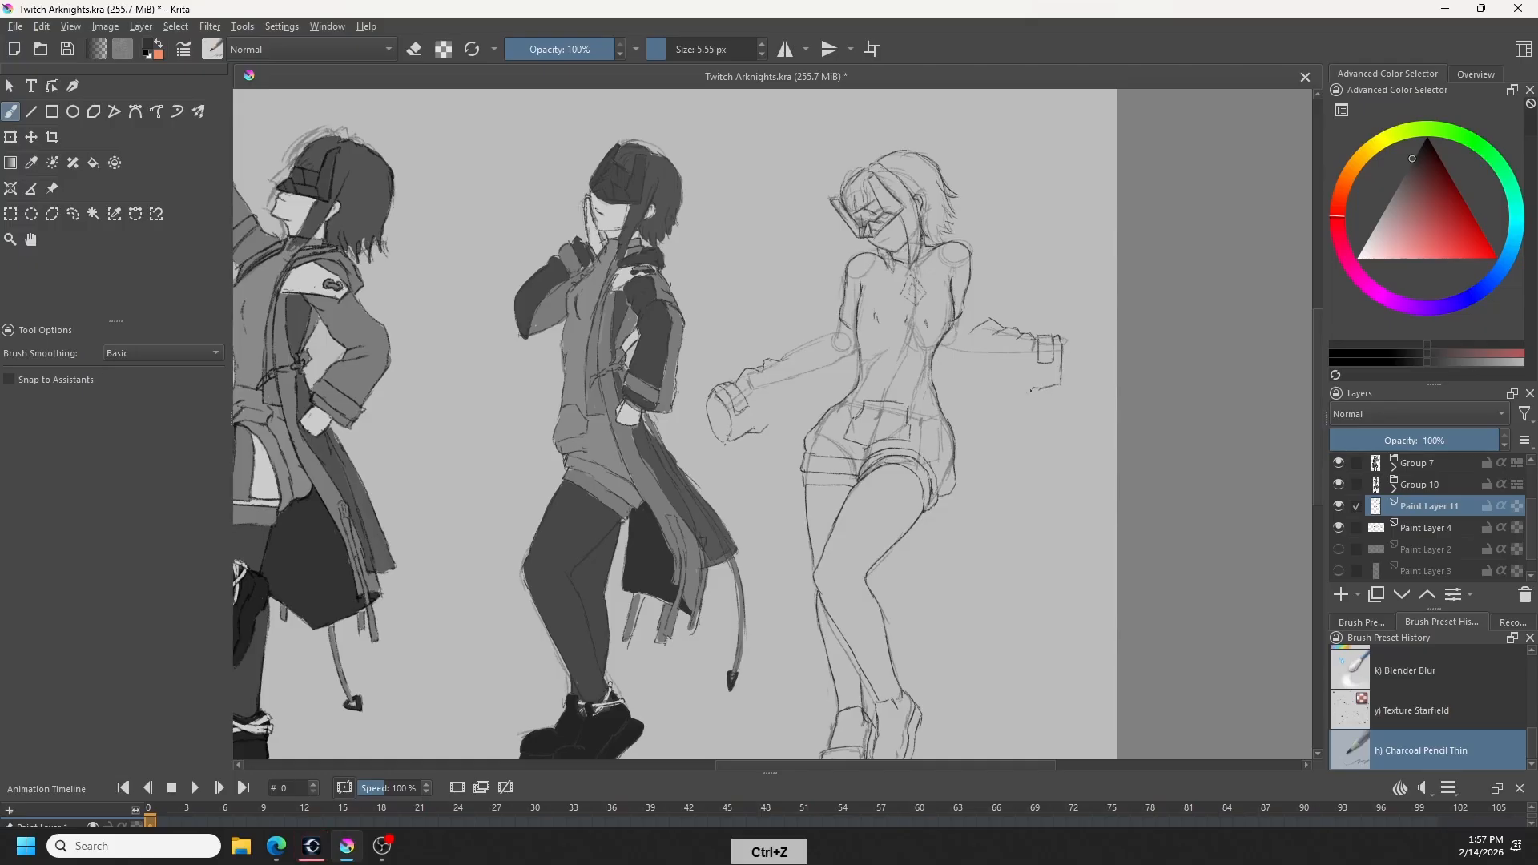
{"action": "key", "text": "ctrl+z"}
{"action": "key", "text": "ctrl+z"}
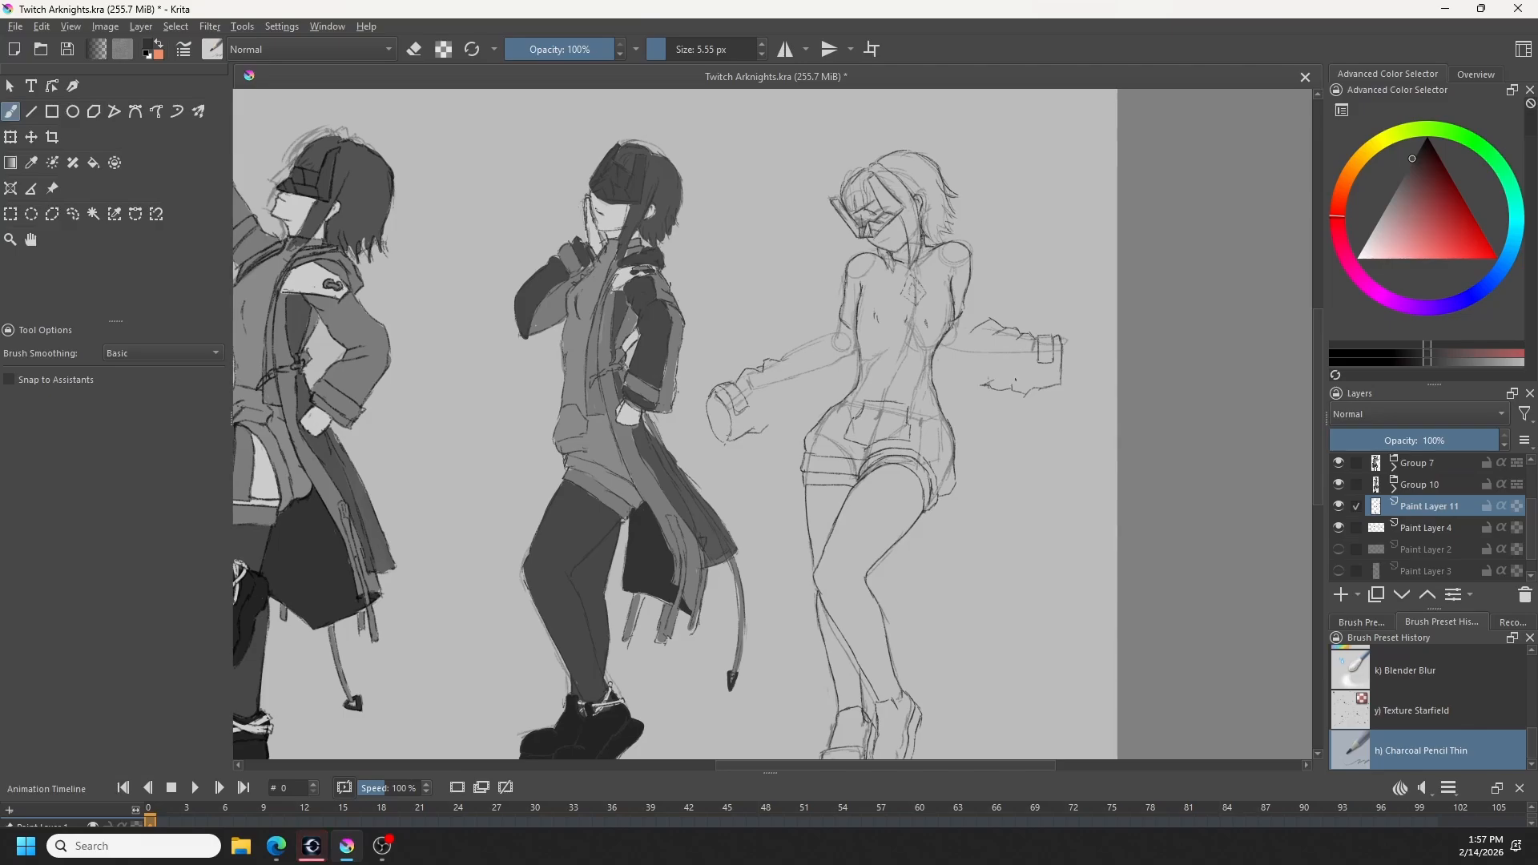
{"action": "key", "text": "e"}
{"action": "key", "text": "e"}
- Start the coat's edge beneath the right-hand sleeve and erase overlapping lines where the sleeve meets the upper arm
{"action": "left_click_drag", "start_coordinate": [964, 340], "coordinate": [960, 426]}
{"action": "key", "text": "e"}
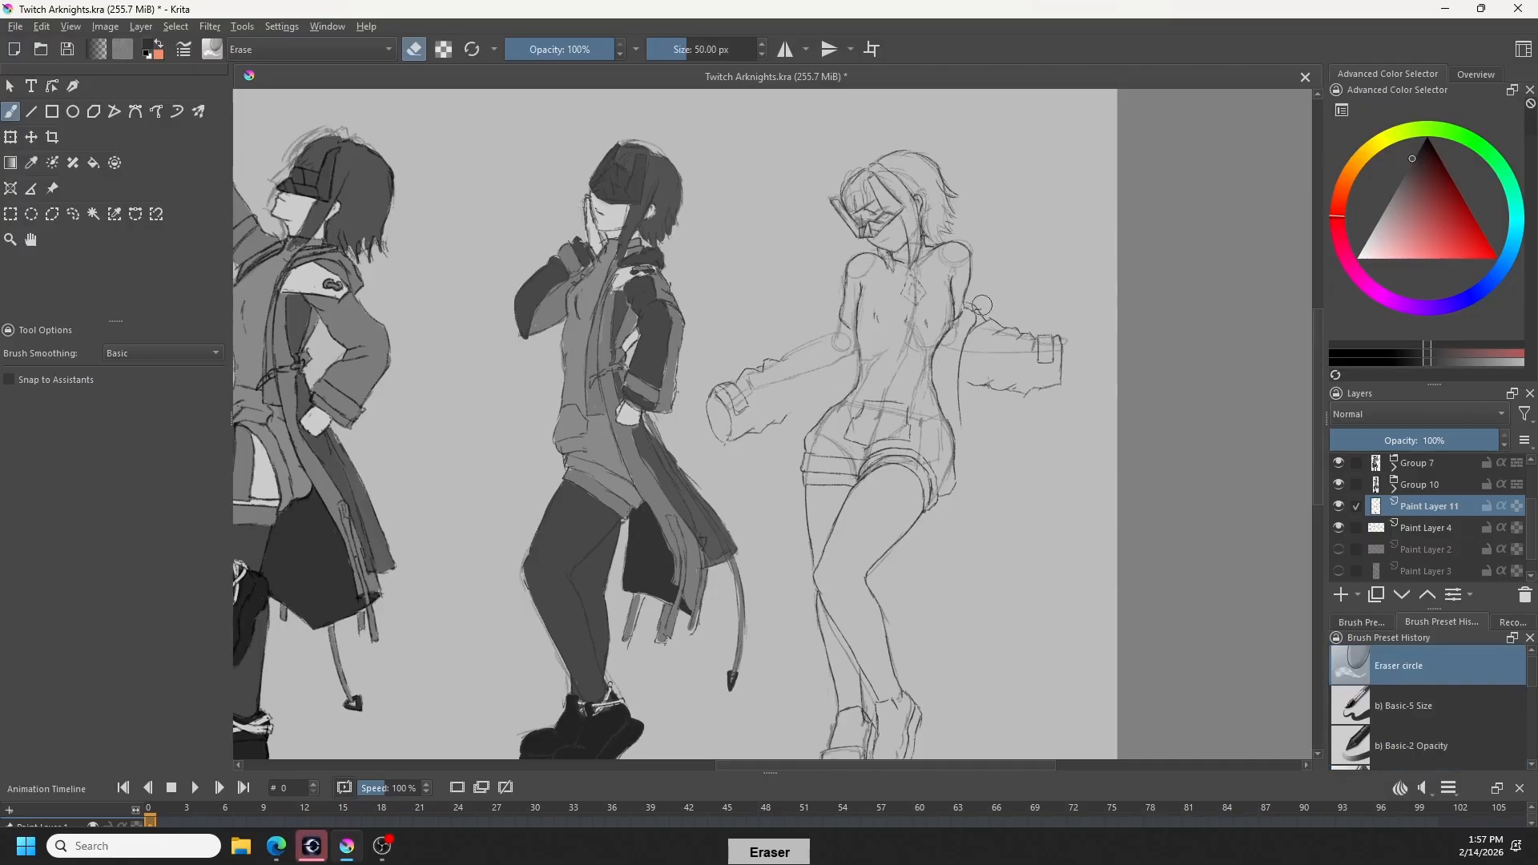
{"action": "left_click_drag", "start_coordinate": [981, 305], "coordinate": [977, 310]}
{"action": "key", "text": "e"}
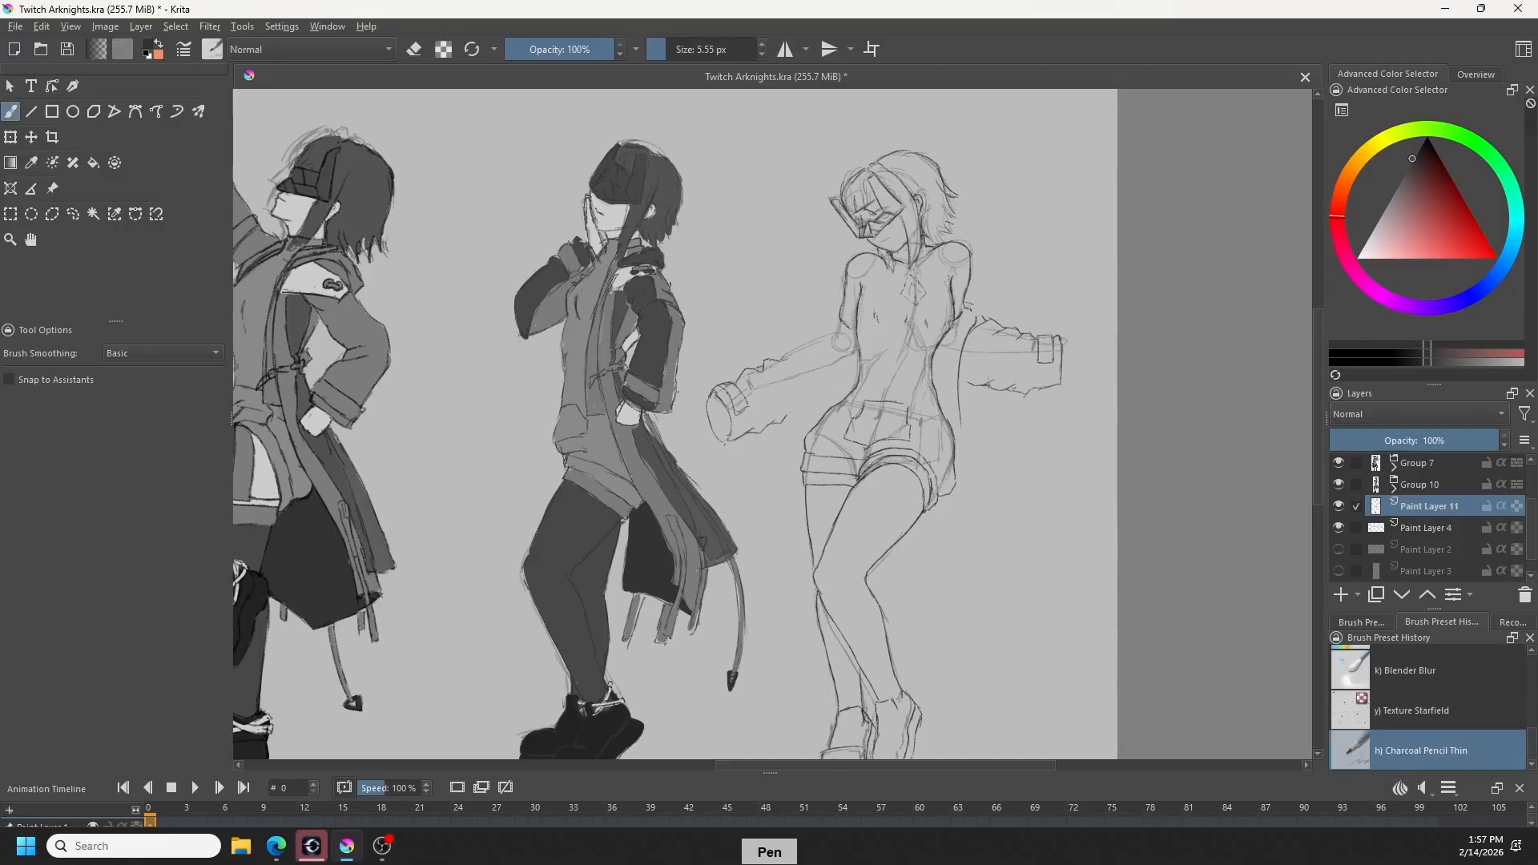
{"action": "key", "text": "e"}
{"action": "mouse_move", "coordinate": [983, 294]}
{"action": "left_mouse_down"}
{"action": "mouse_move", "coordinate": [970, 314]}
{"action": "mouse_move", "coordinate": [979, 288]}
{"action": "left_mouse_up"}
{"action": "key", "text": "e"}
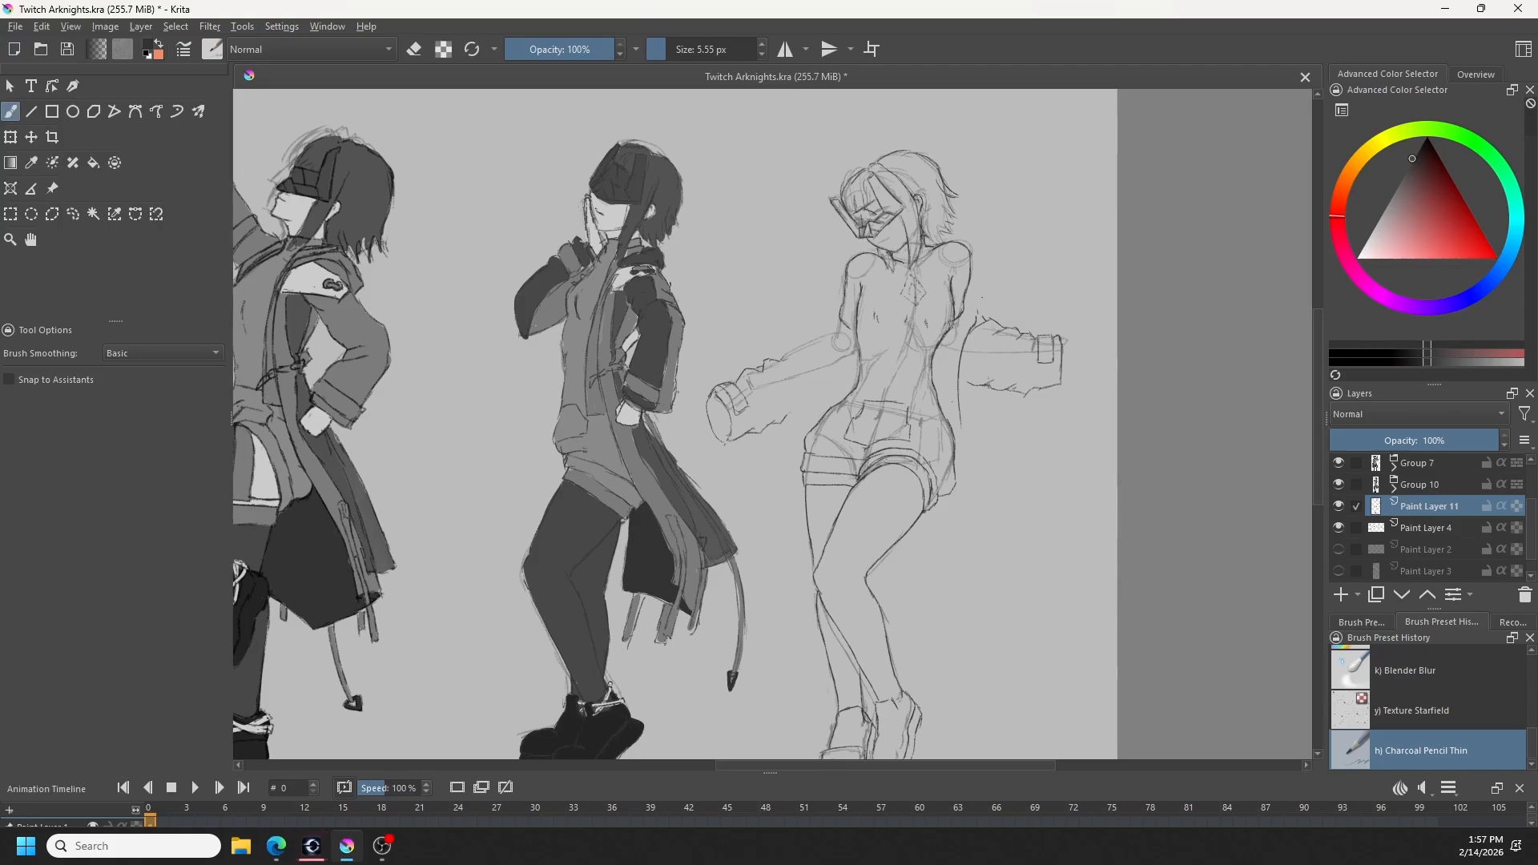
- Draw the coat's long right-hand edge down to an angled hem above the shoes, with the fold at the upper arm
{"action": "left_click_drag", "start_coordinate": [961, 417], "coordinate": [972, 603]}
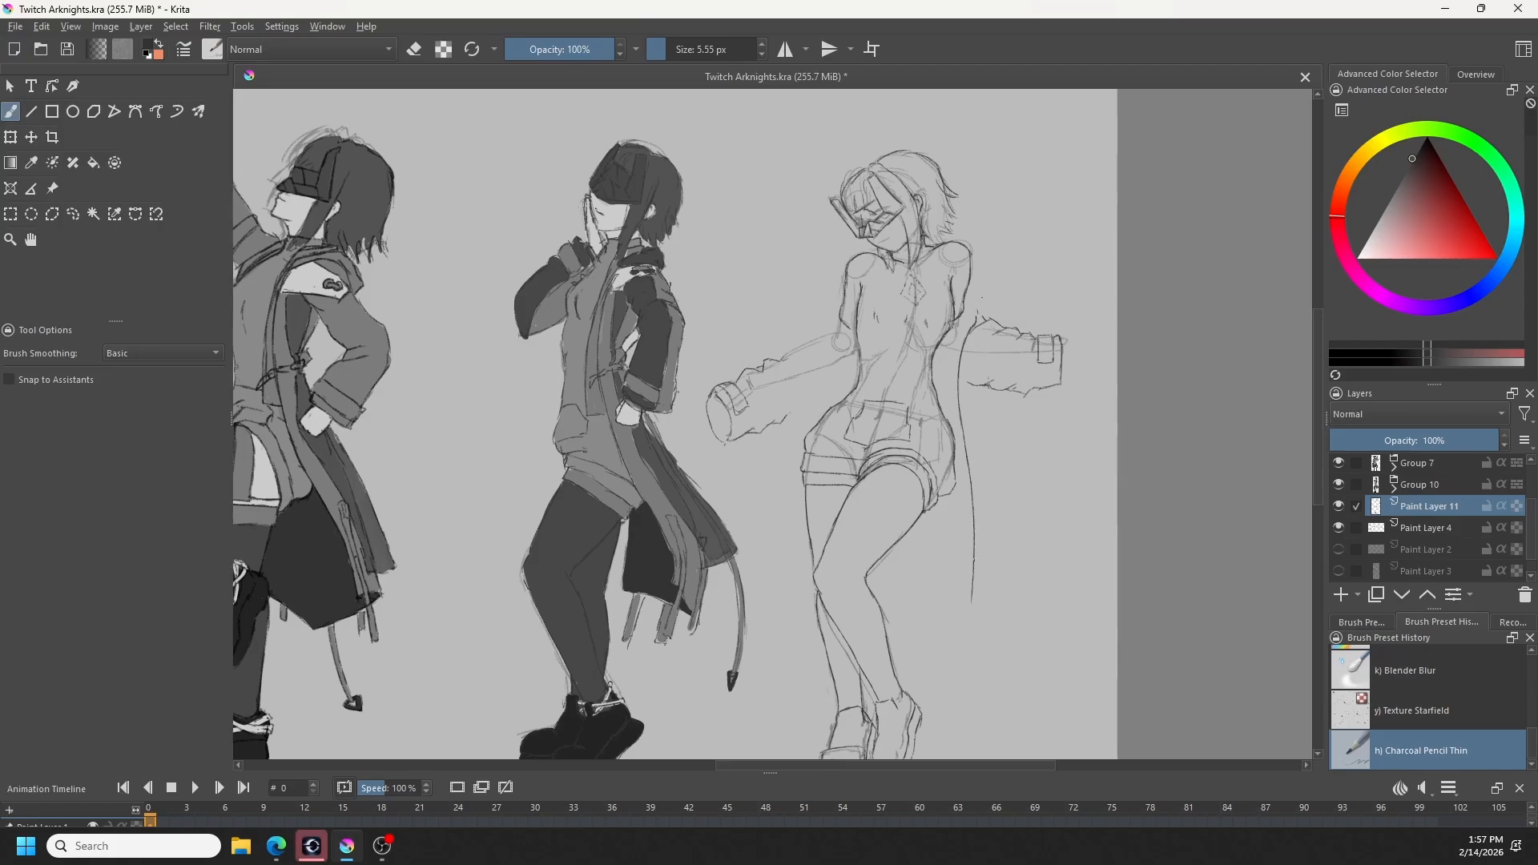
{"action": "left_click_drag", "start_coordinate": [968, 319], "coordinate": [975, 245]}
{"action": "key", "text": "ctrl+z"}
{"action": "left_click_drag", "start_coordinate": [973, 606], "coordinate": [963, 659]}
{"action": "left_click_drag", "start_coordinate": [964, 659], "coordinate": [909, 693]}
{"action": "key", "text": "ctrl+z"}
{"action": "key", "text": "ctrl+z"}
{"action": "key", "text": "ctrl+z"}
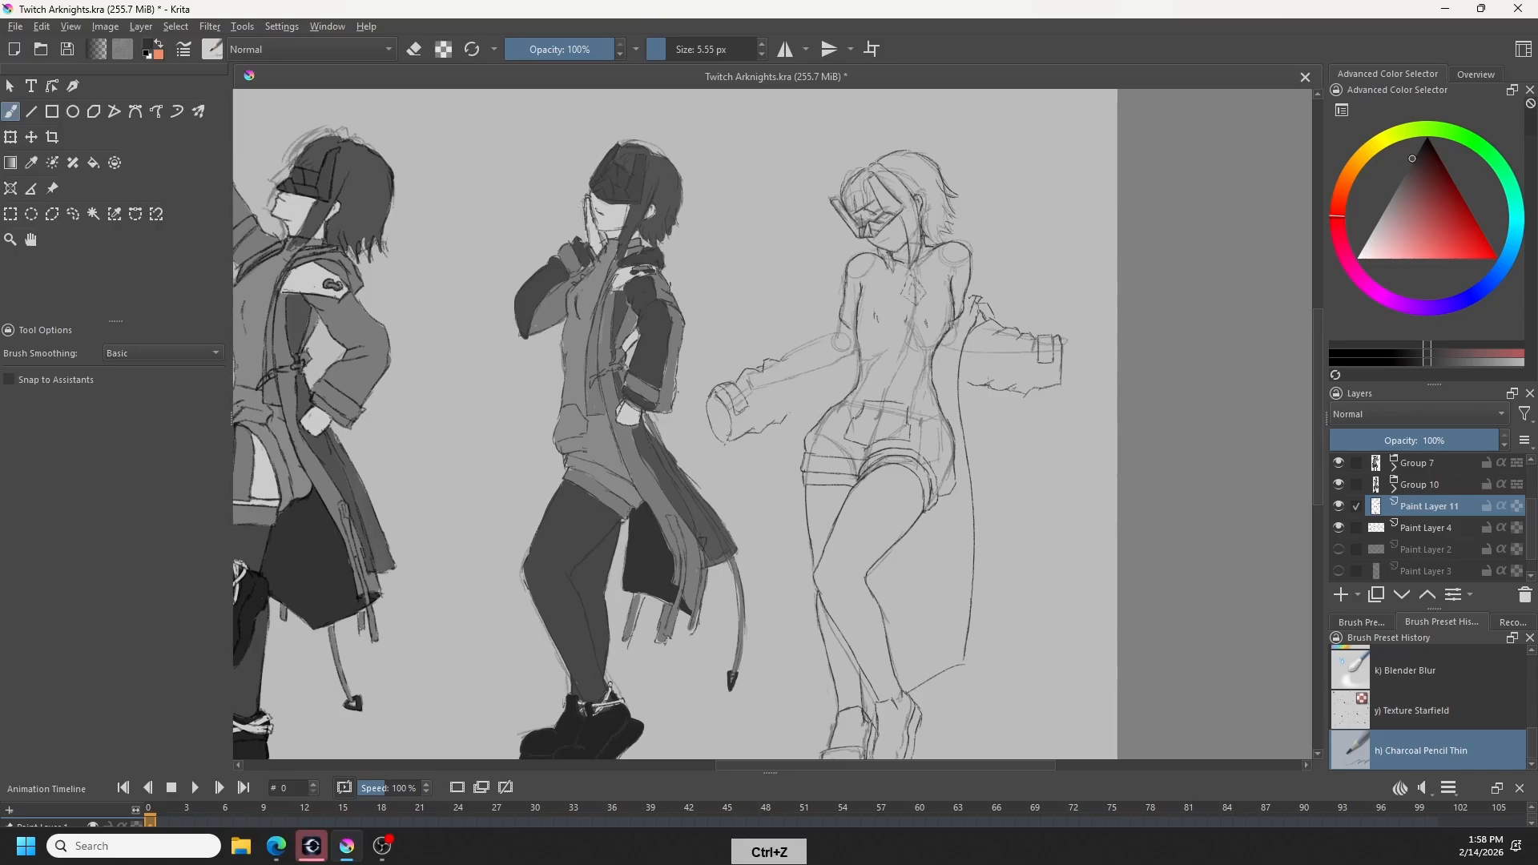
{"action": "key", "text": "ctrl+z"}
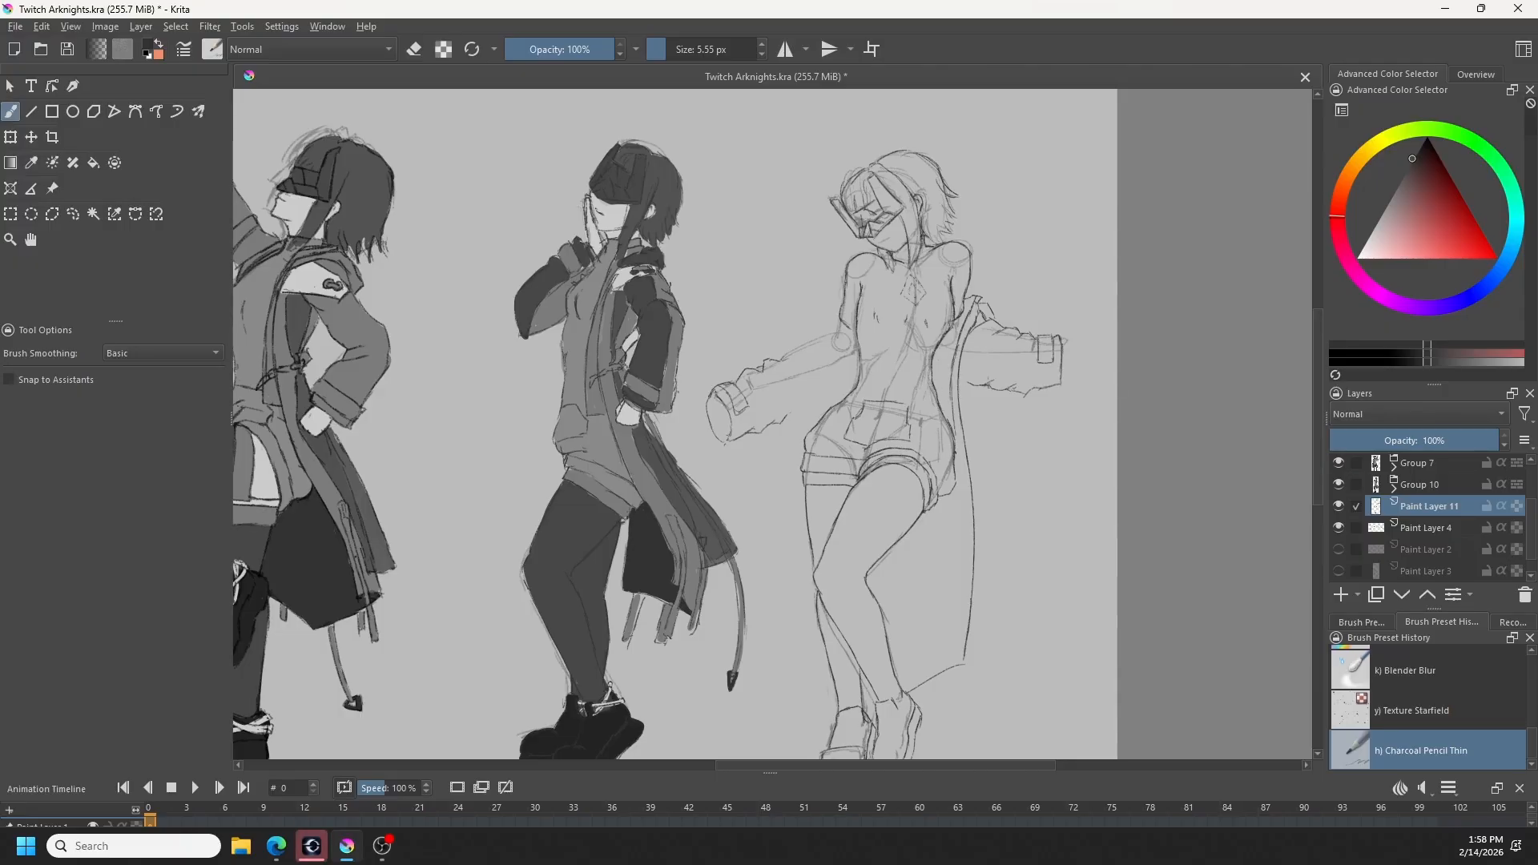
- Draw the coat's inner edge beside the shorts and its opposite side edge running behind the legs to the hem
{"action": "left_click_drag", "start_coordinate": [959, 480], "coordinate": [956, 523]}
{"action": "left_click_drag", "start_coordinate": [851, 339], "coordinate": [841, 393]}
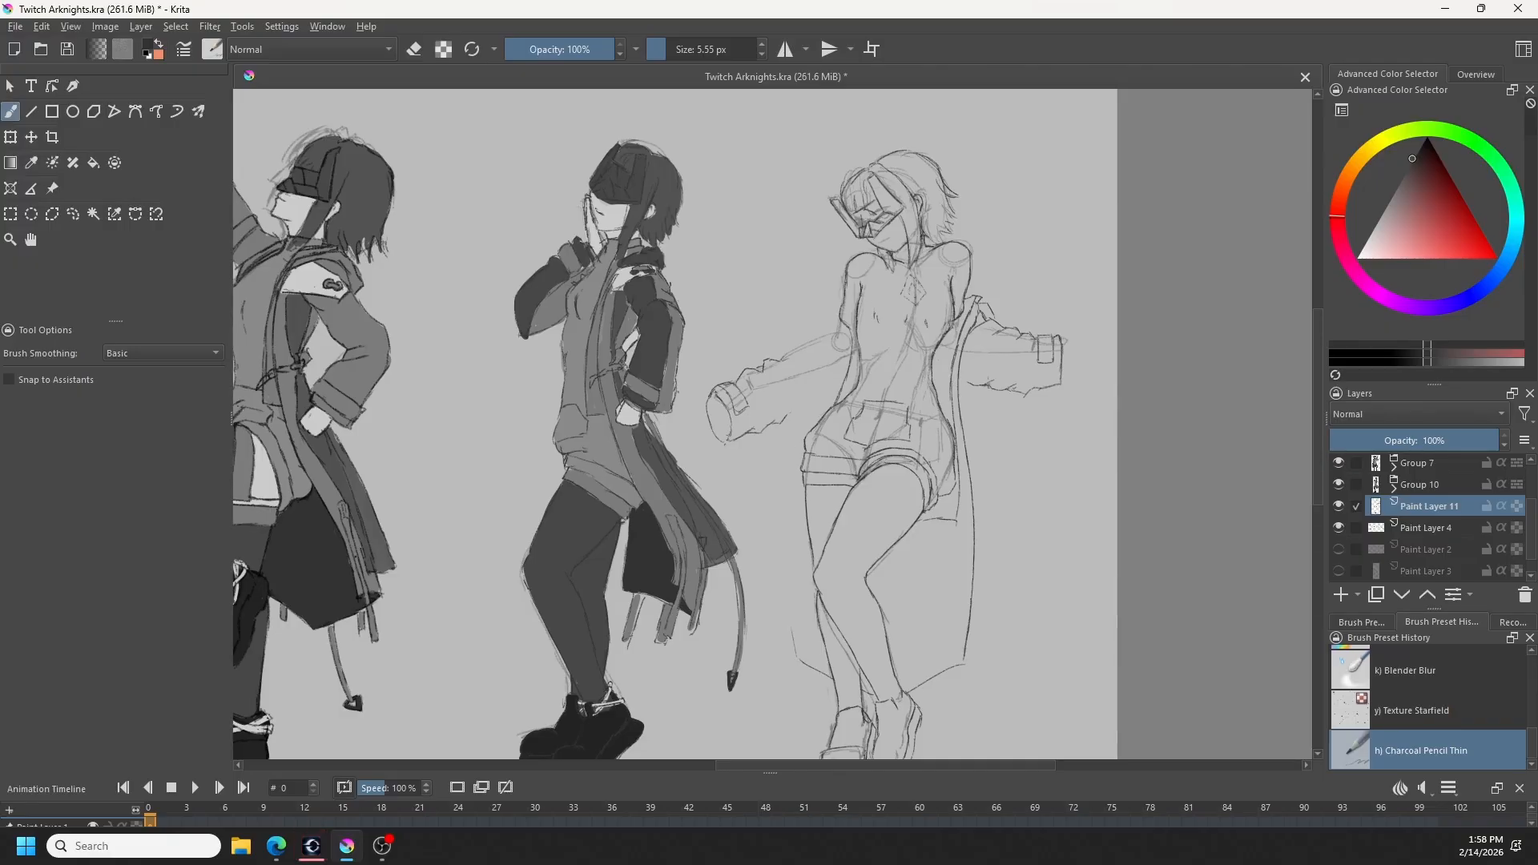
{"action": "key", "text": "e"}
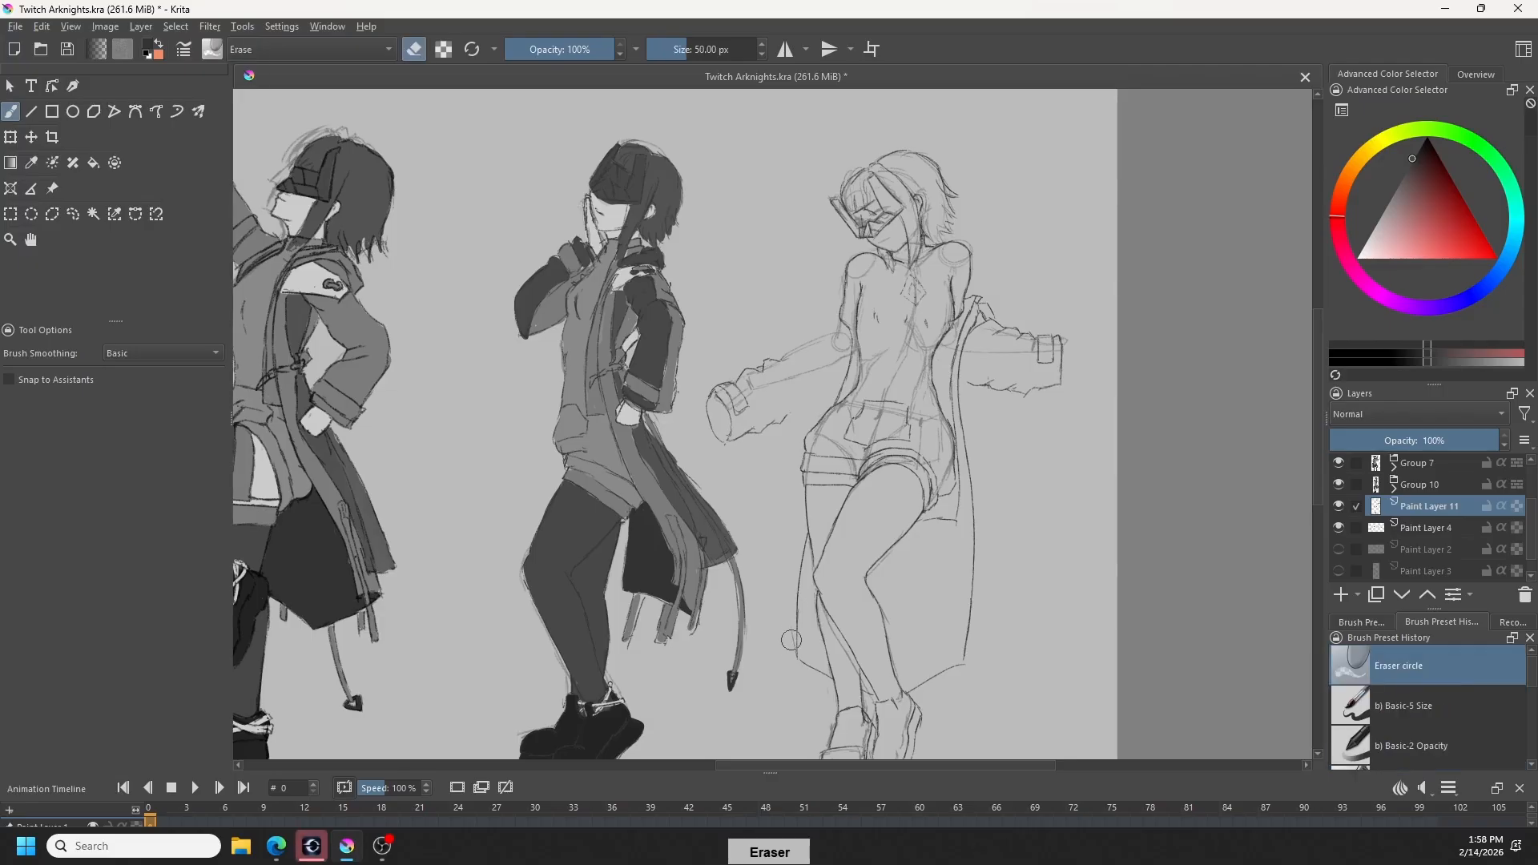
{"action": "key", "text": "/"}
{"action": "left_click_drag", "start_coordinate": [797, 601], "coordinate": [793, 668]}
{"action": "key", "text": "ctrl+z"}
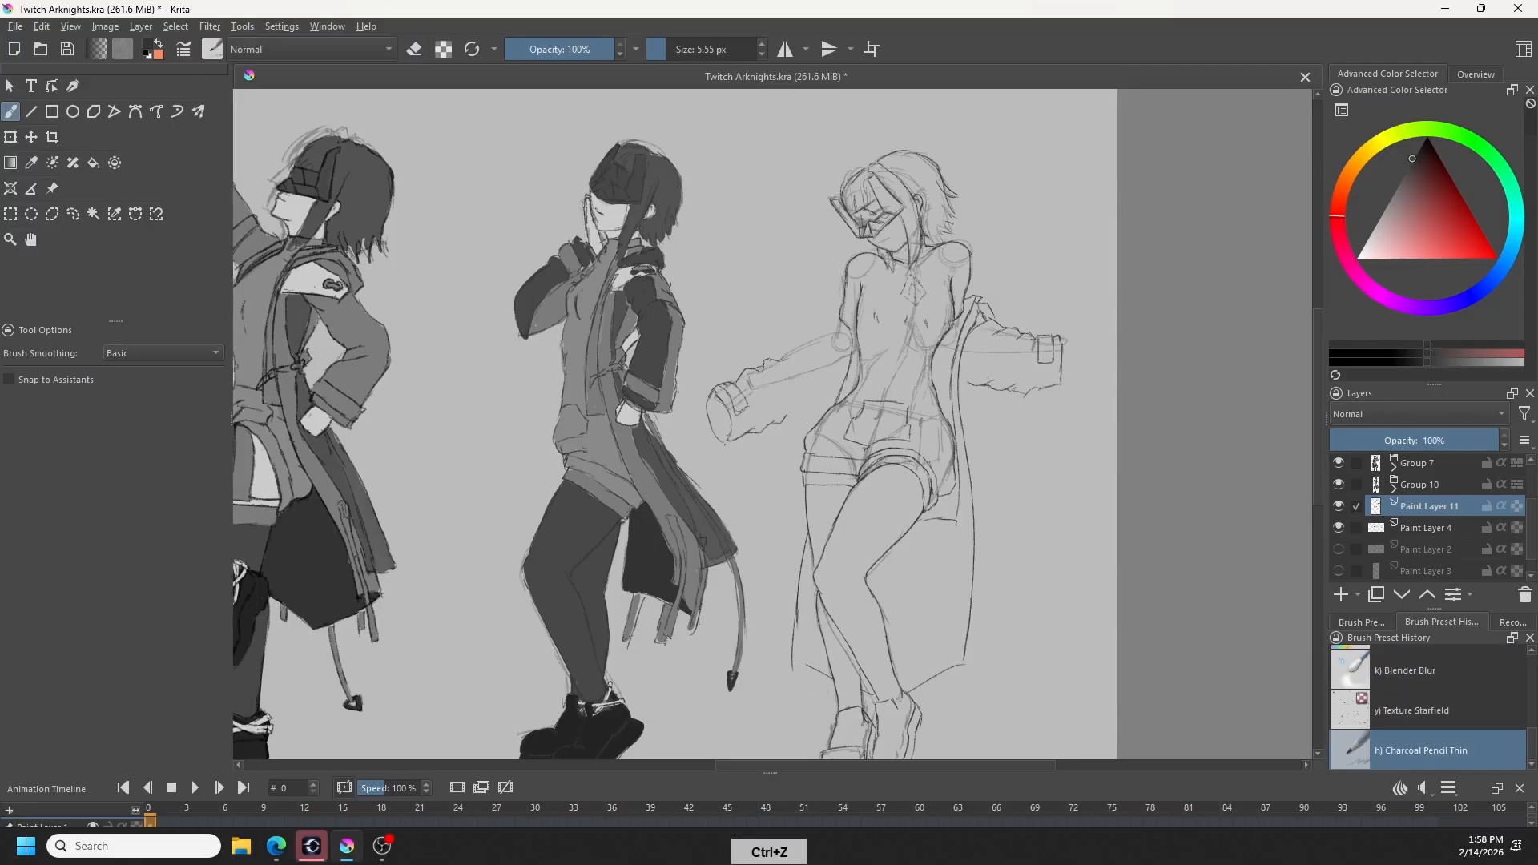
{"action": "left_click_drag", "start_coordinate": [802, 561], "coordinate": [794, 661]}
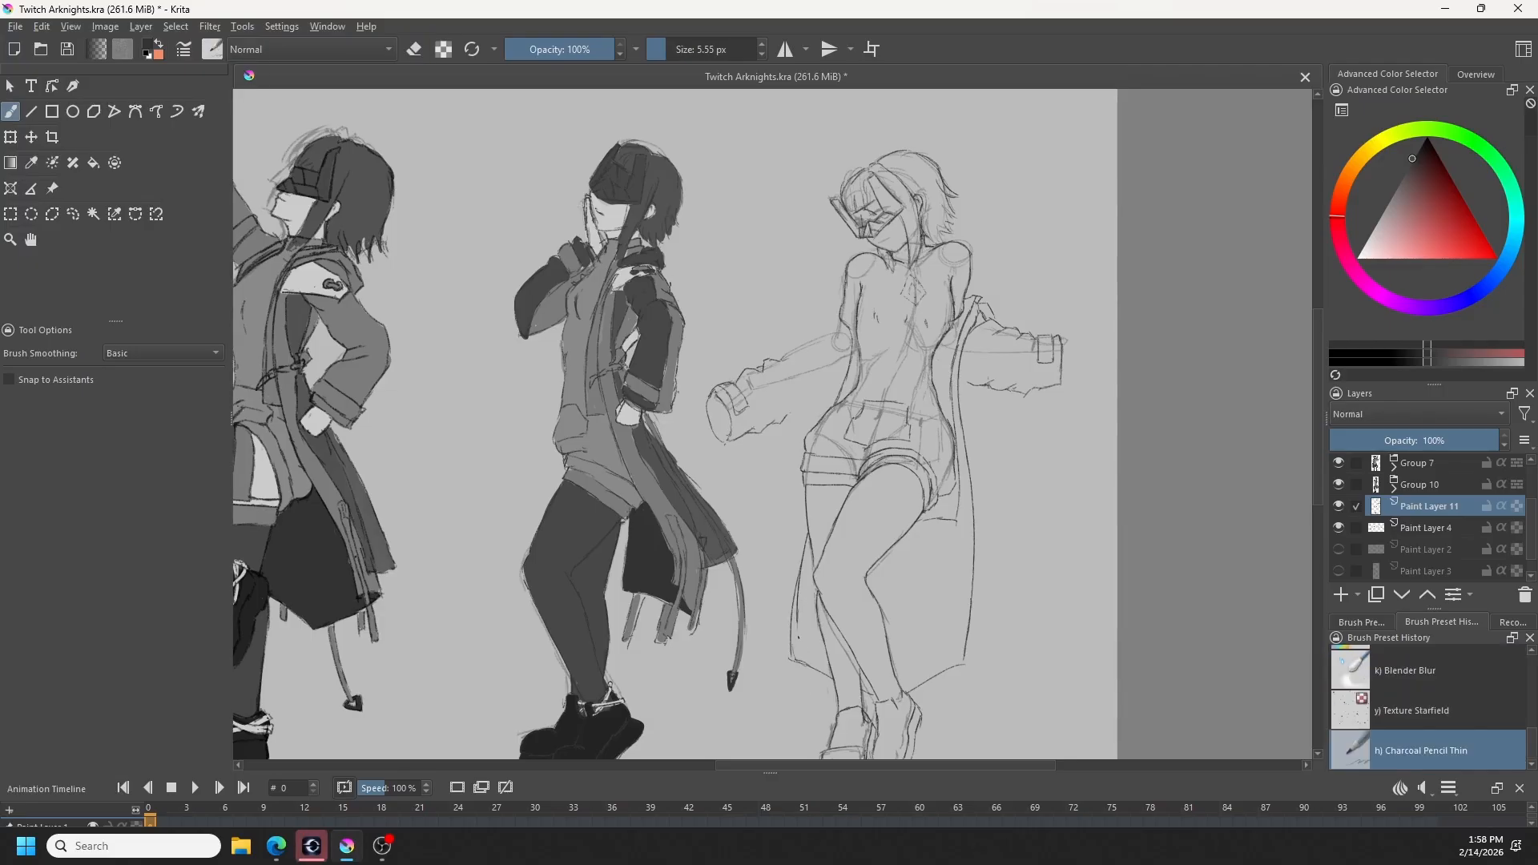
{"action": "key", "text": "e"}
{"action": "key", "text": "e"}
- Add narrow hanging straps below both hem corners of the coat and a small cord detail beside the front shoe
{"action": "left_click_drag", "start_coordinate": [958, 666], "coordinate": [949, 705]}
{"action": "key", "text": "ctrl+z"}
{"action": "left_click_drag", "start_coordinate": [795, 662], "coordinate": [799, 704]}
{"action": "key", "text": "ctrl+z"}
{"action": "left_click_drag", "start_coordinate": [969, 714], "coordinate": [961, 647]}
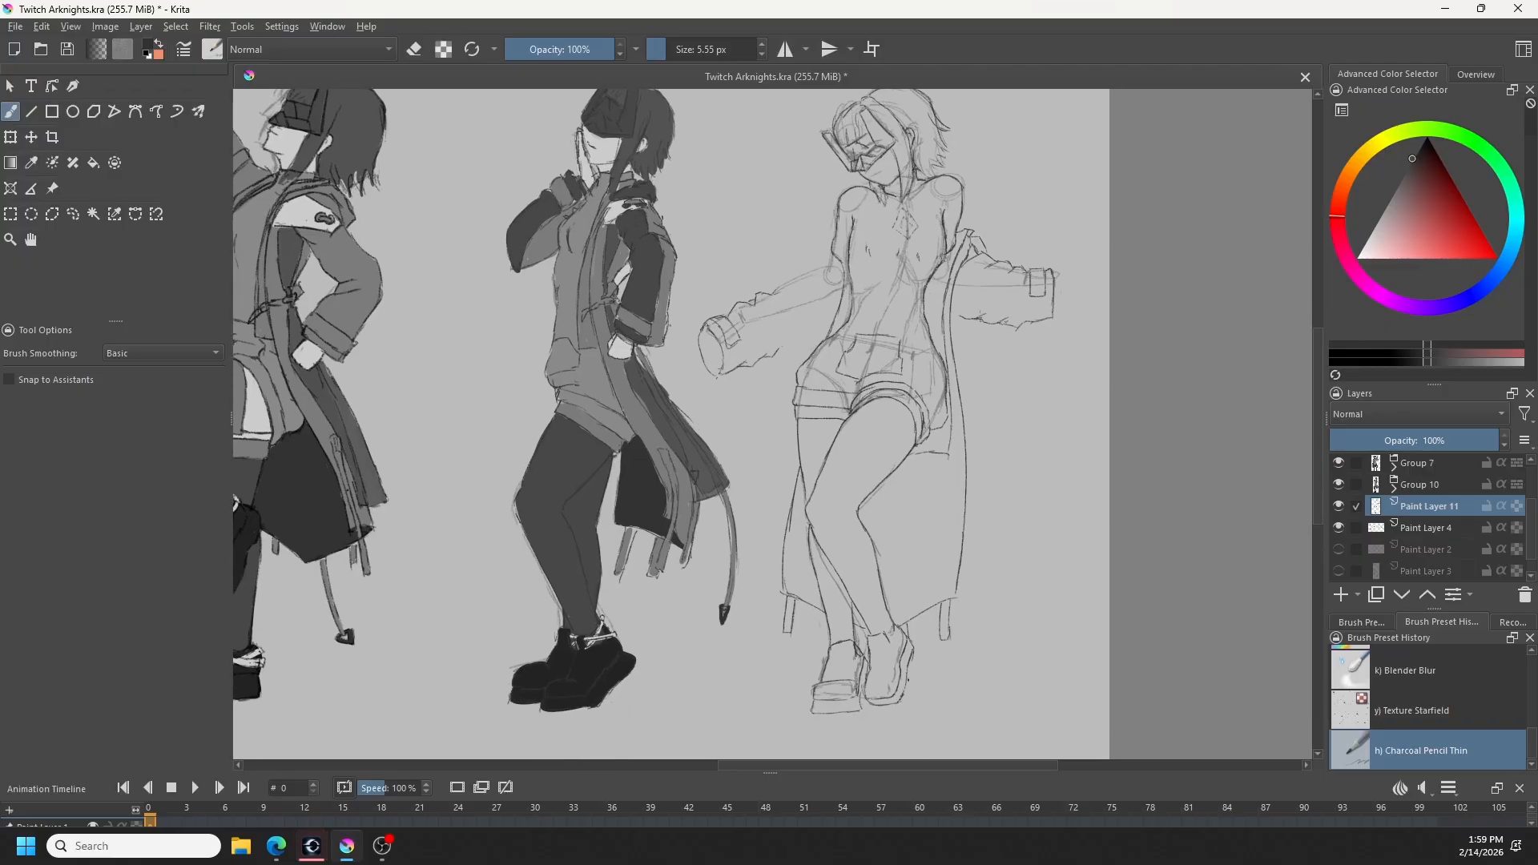
{"action": "left_click_drag", "start_coordinate": [919, 625], "coordinate": [920, 657]}
{"action": "left_click_drag", "start_coordinate": [927, 618], "coordinate": [926, 649]}
- Hide Paint Layer 4 containing the rough body construction sketch
{"action": "left_click", "coordinate": [1339, 528]}
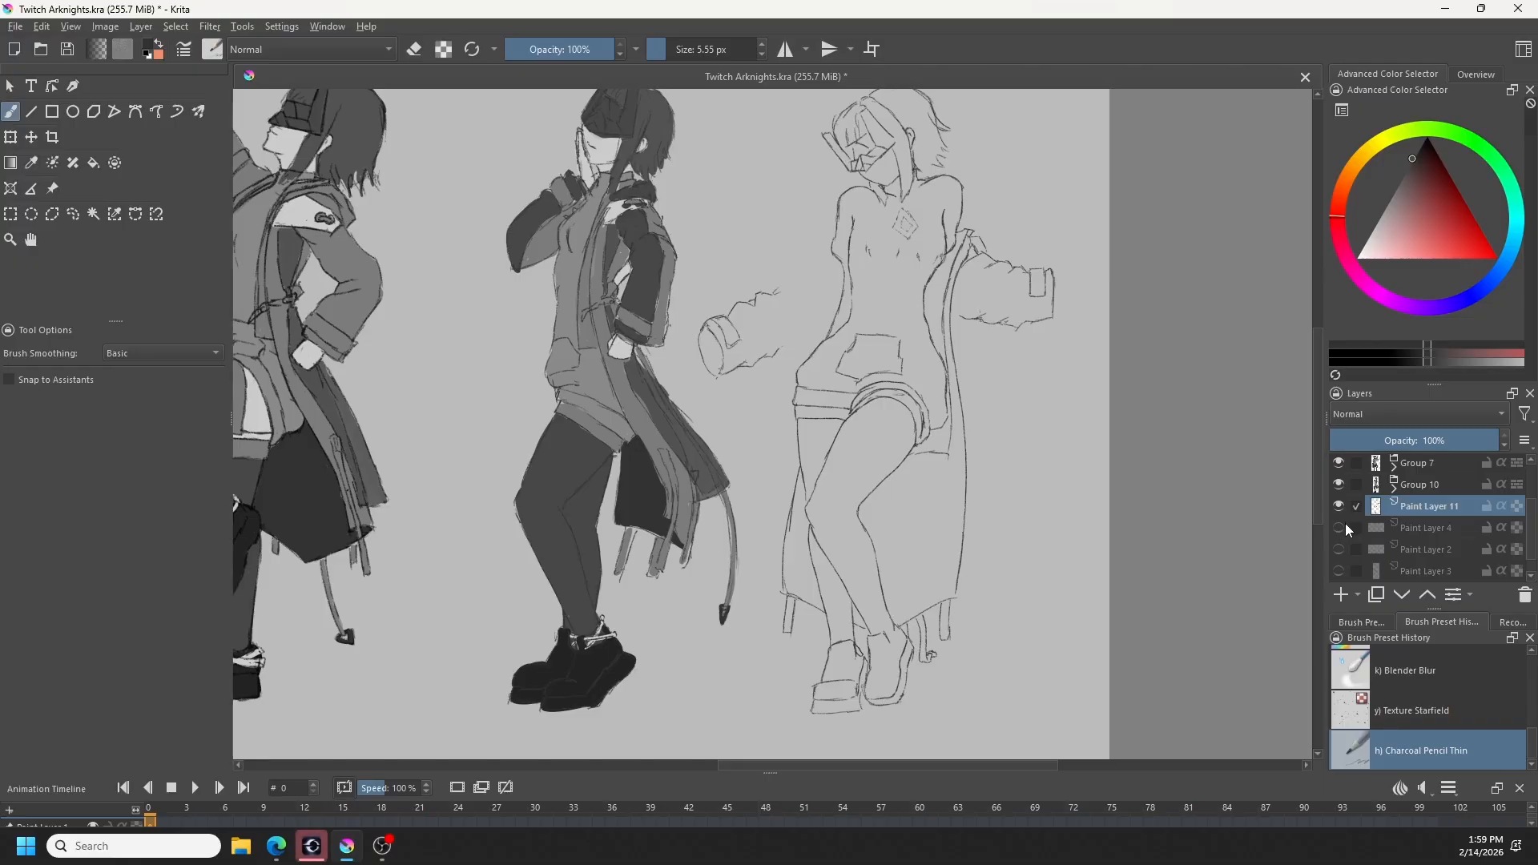
{"action": "left_click", "coordinate": [1339, 528]}
{"action": "left_click", "coordinate": [1339, 528]}
- Clean up the left-hand arm contour and draw the slipped-down coat's edge from the upper arm toward the waist
{"action": "left_click_drag", "start_coordinate": [957, 304], "coordinate": [981, 386]}
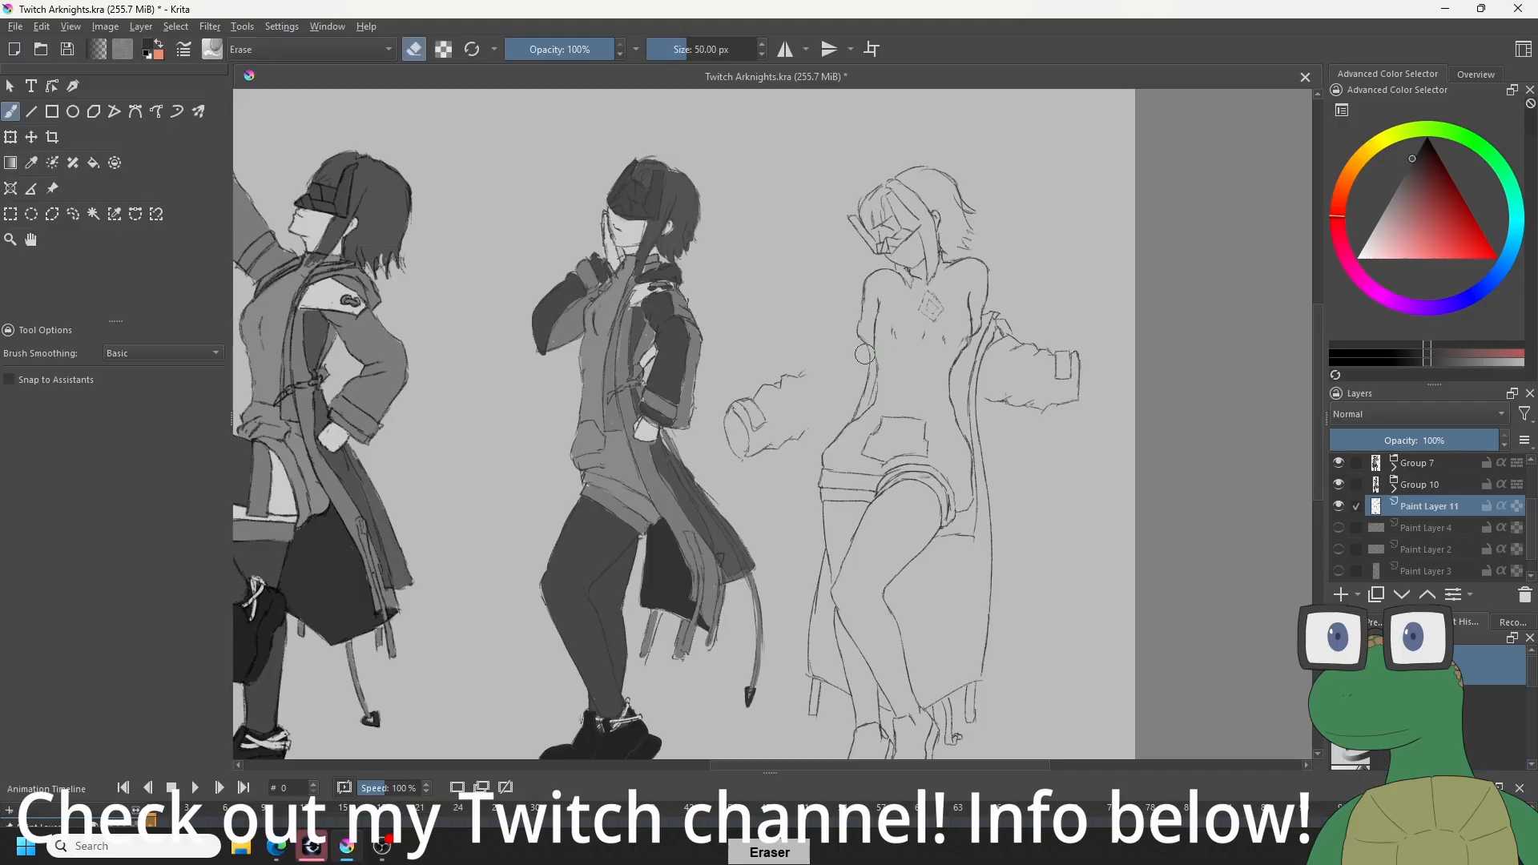
{"action": "key", "text": "e"}
{"action": "key", "text": "e"}
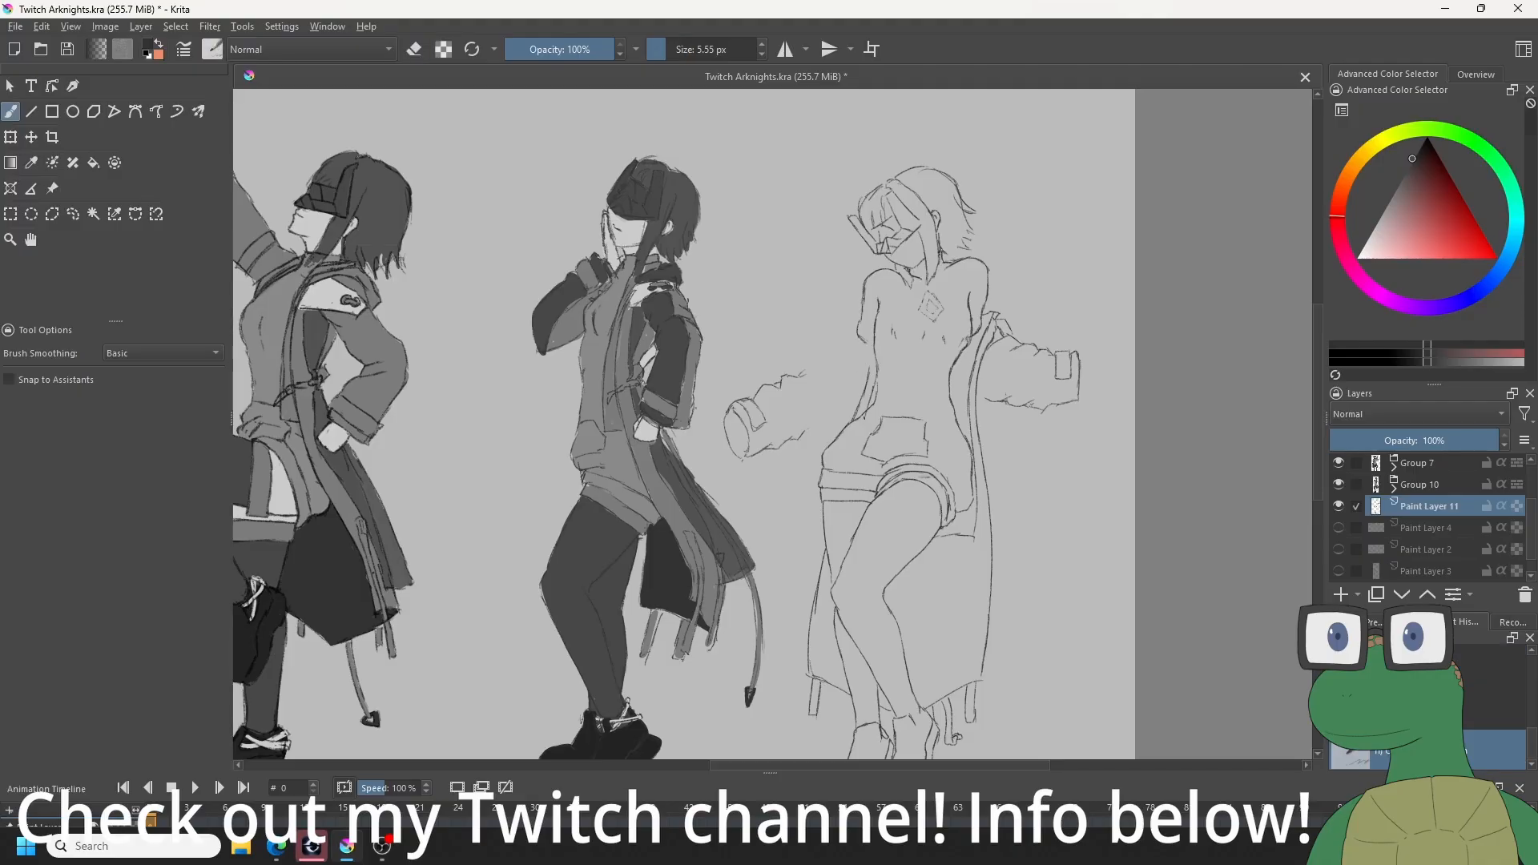
{"action": "key", "text": "ctrl+z"}
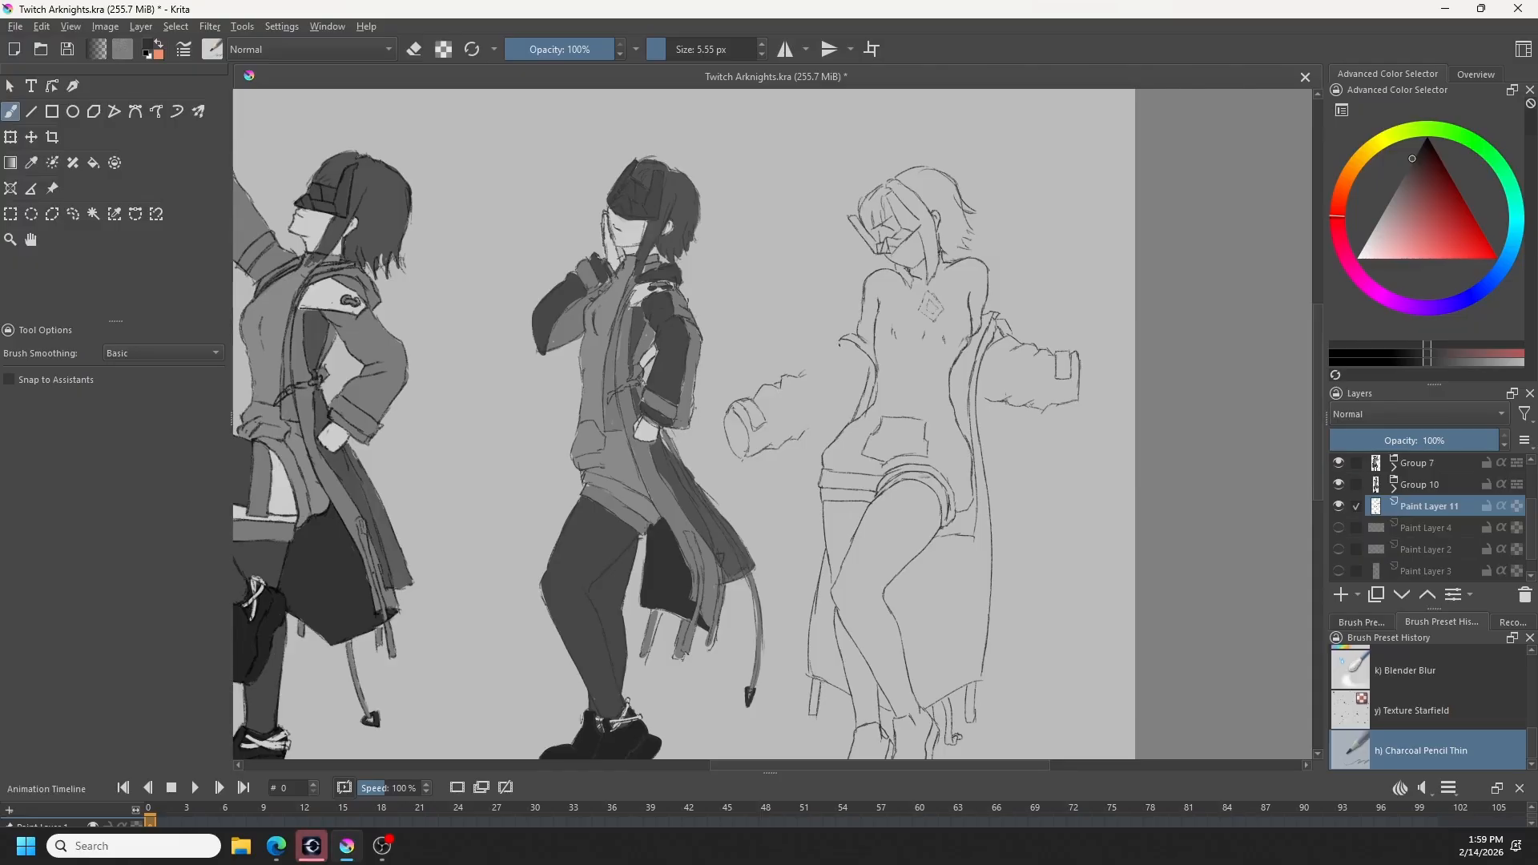
{"action": "key", "text": "ctrl+z"}
{"action": "key", "text": "ctrl+z"}
- Check the Back reference illustration, hide it, and show the Front reference layer beside the figures
{"action": "scroll", "coordinate": [1429, 493], "scroll_direction": "up", "scroll_amount": 3}
{"action": "left_click", "coordinate": [1339, 465]}
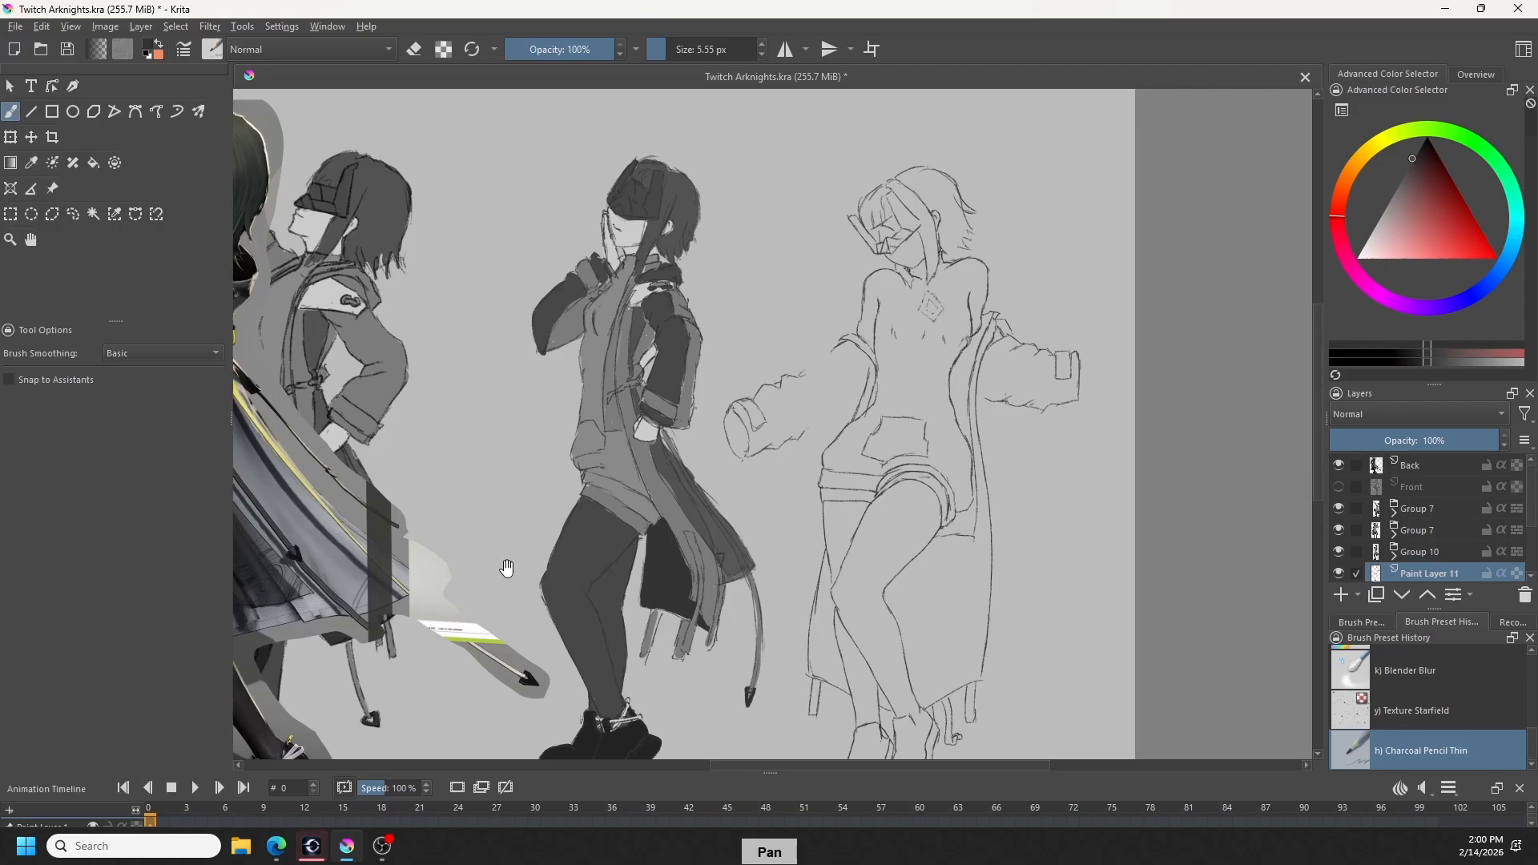
{"action": "left_click_drag", "start_coordinate": [508, 566], "coordinate": [724, 567]}
{"action": "left_click", "coordinate": [1339, 465]}
{"action": "left_click", "coordinate": [1339, 487]}
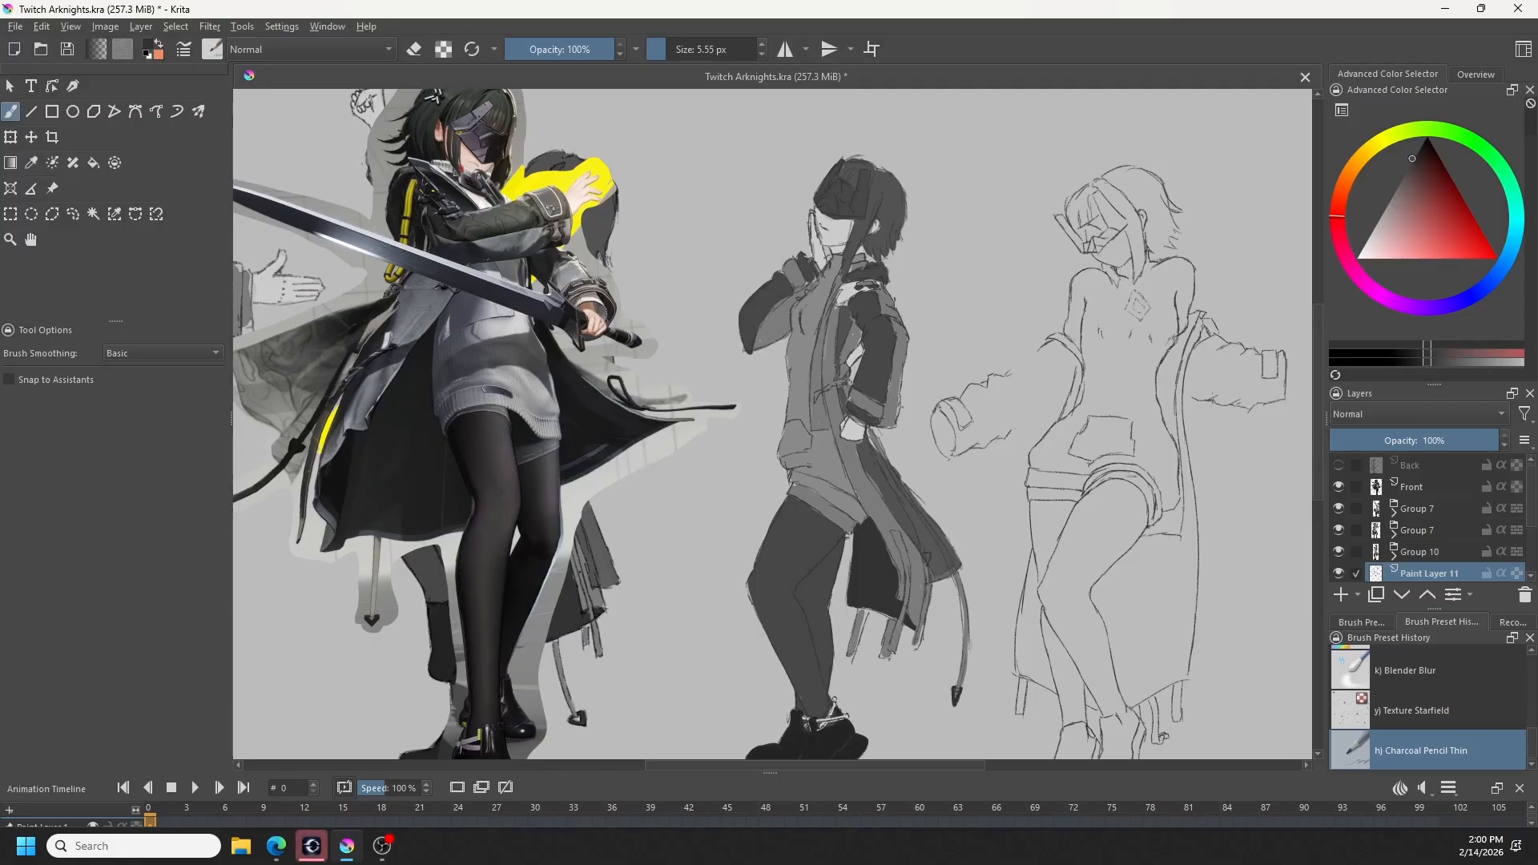
- Draw the folded coat band around the left-hand upper arm and complete the sleeve's upper contour, erasing overlapping lines
{"action": "key", "text": "ctrl+z"}
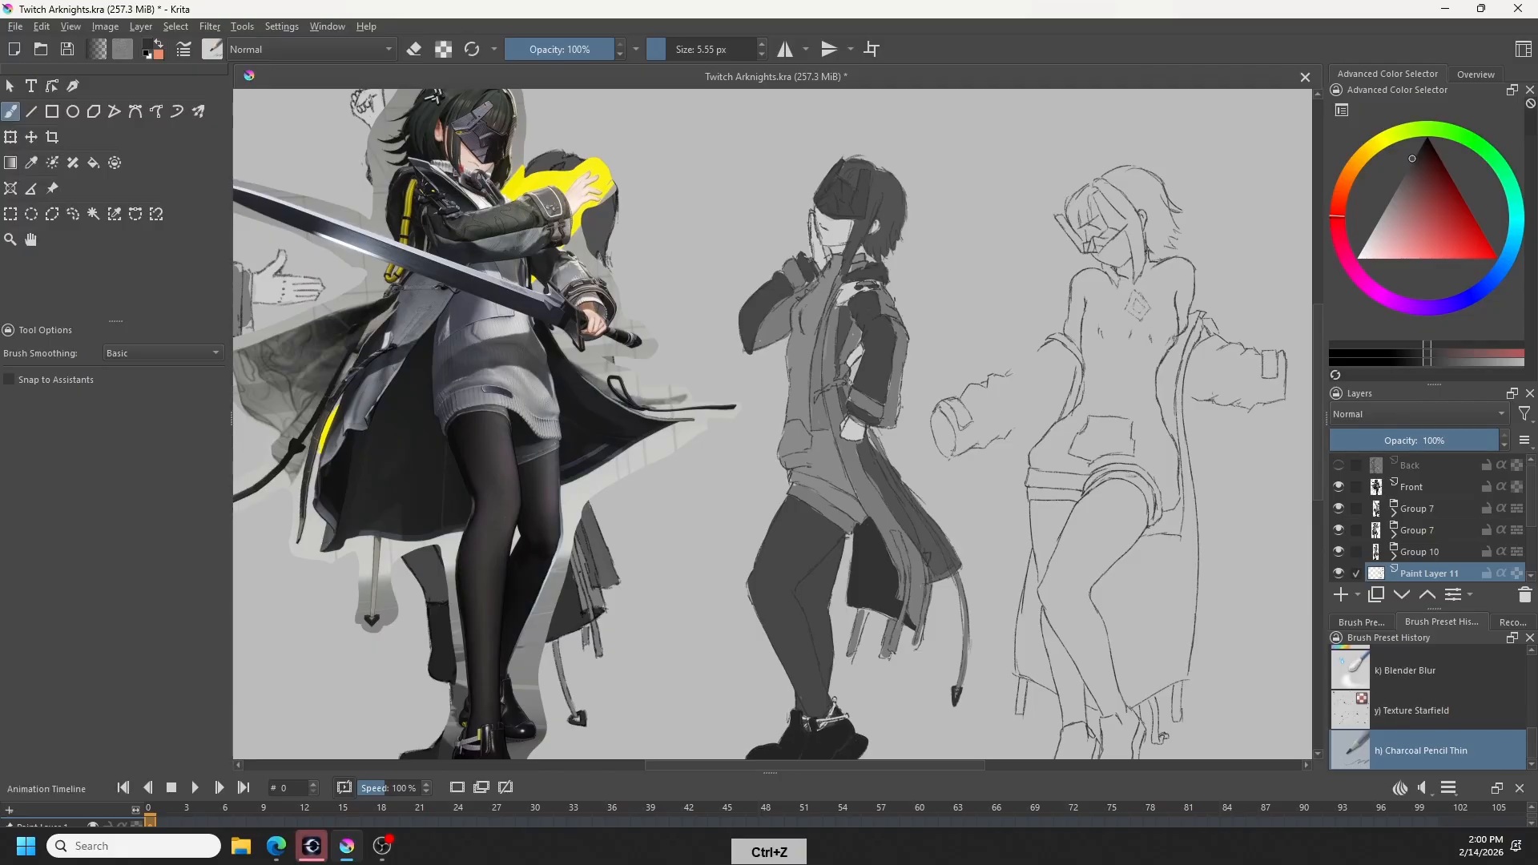
{"action": "left_click_drag", "start_coordinate": [1020, 646], "coordinate": [900, 686]}
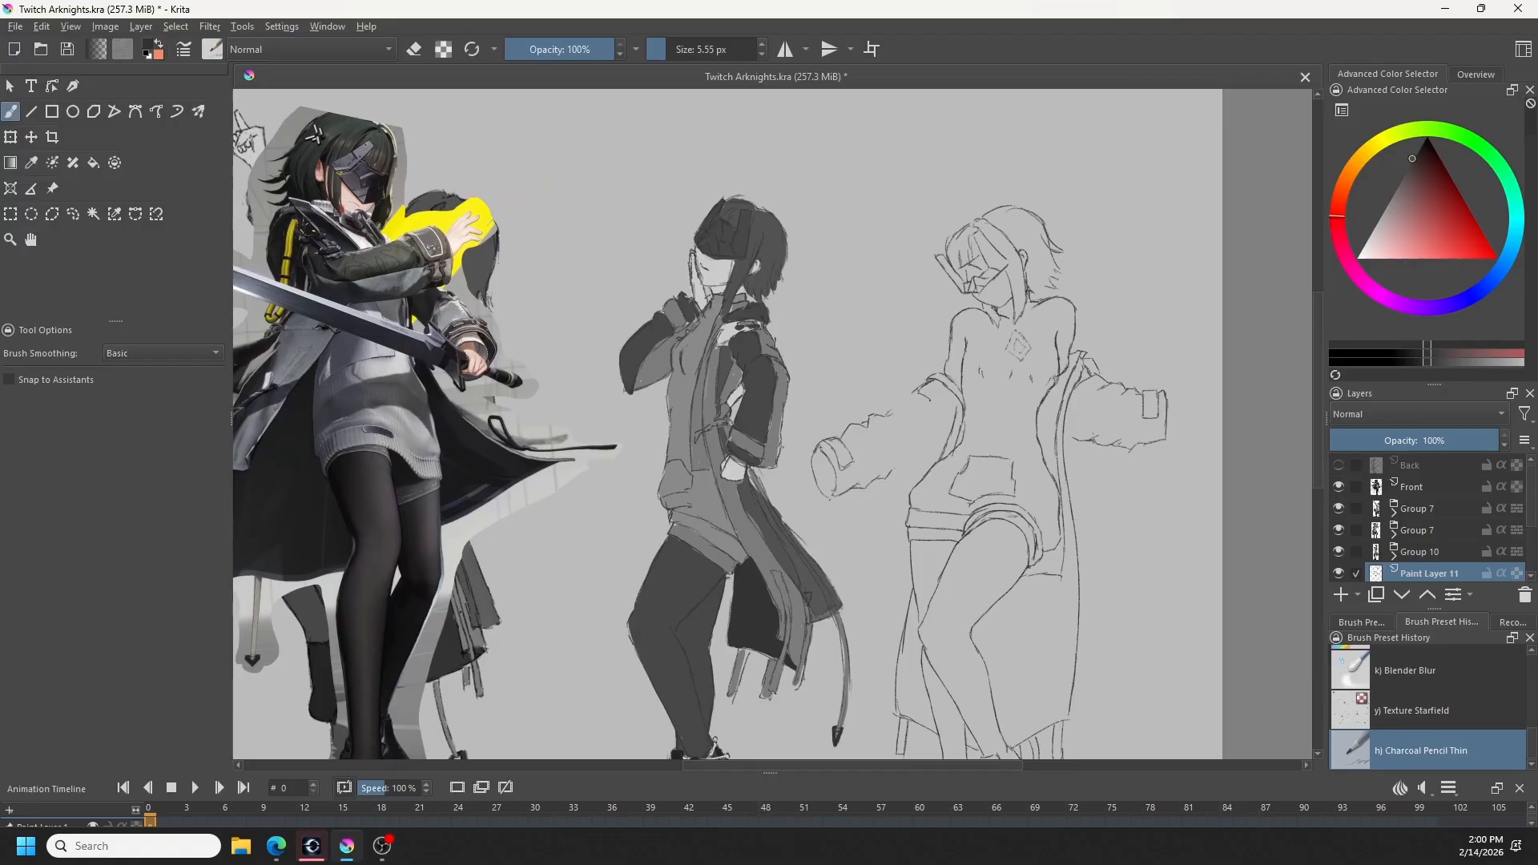
{"action": "key", "text": "ctrl+z"}
{"action": "left_click_drag", "start_coordinate": [918, 394], "coordinate": [952, 412]}
{"action": "key", "text": "ctrl+z"}
{"action": "key", "text": "e"}
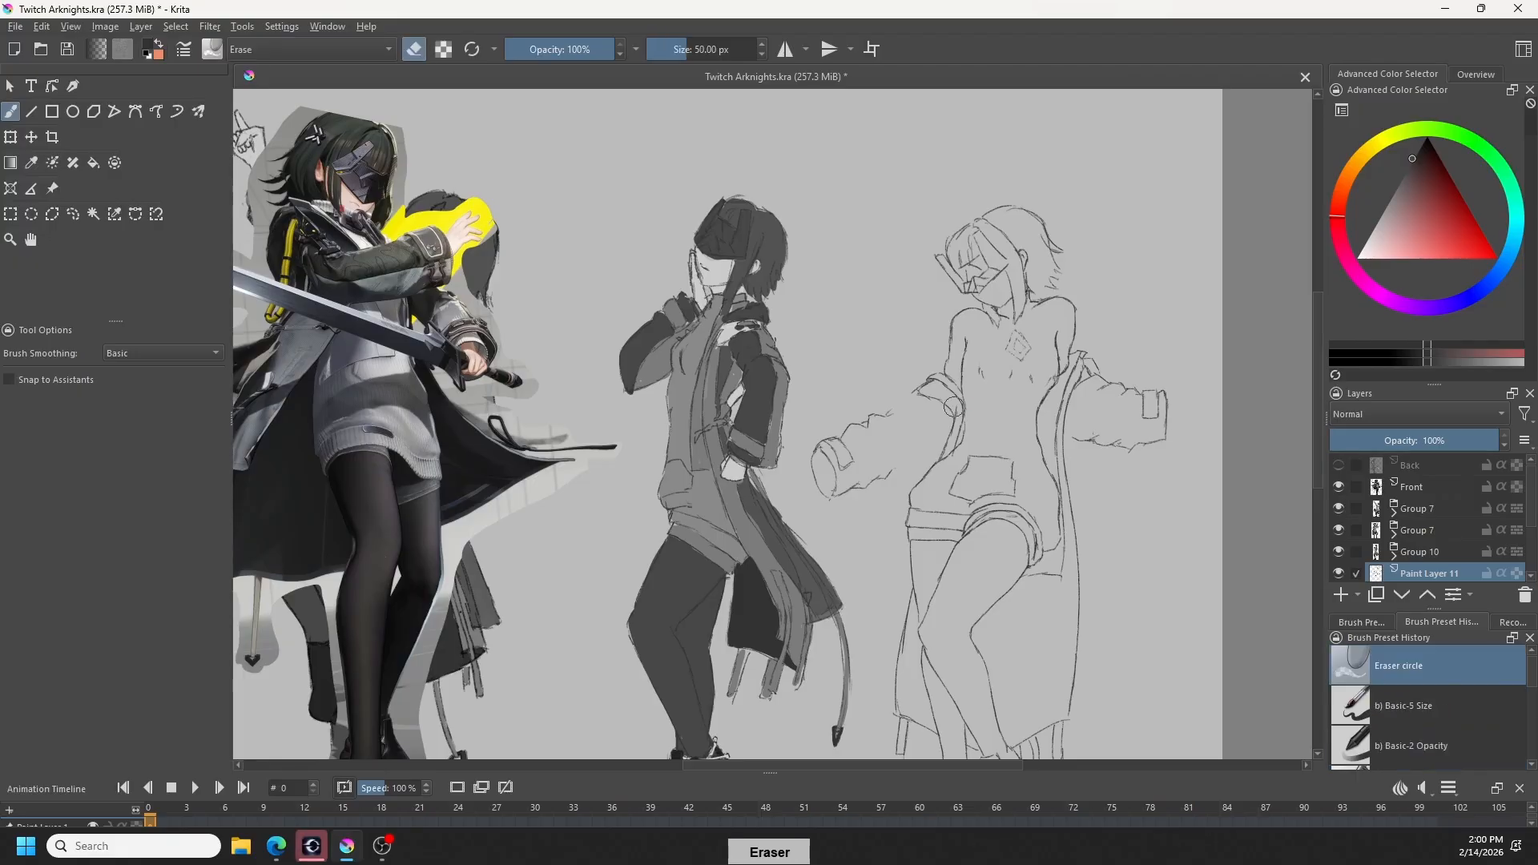
{"action": "left_click_drag", "start_coordinate": [957, 407], "coordinate": [957, 425]}
{"action": "key", "text": "e"}
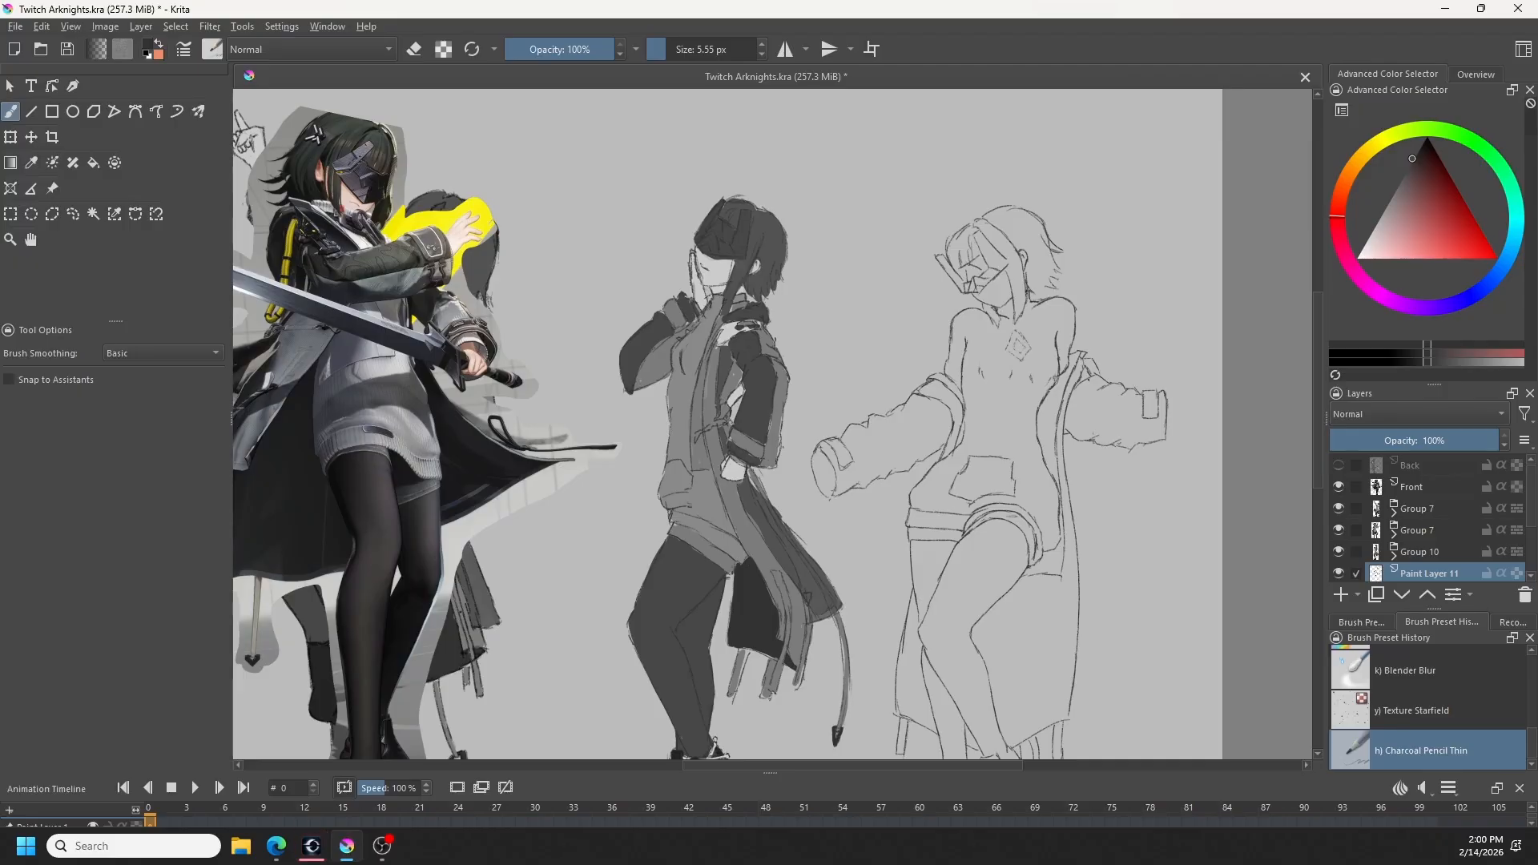
- Erase the stray lines at the coat's right-hand fold and add a small tab on the coat's side at hip height
{"action": "key", "text": "e"}
{"action": "left_click_drag", "start_coordinate": [1095, 362], "coordinate": [1088, 375]}
{"action": "key", "text": "e"}
{"action": "left_click_drag", "start_coordinate": [1092, 629], "coordinate": [1036, 532]}
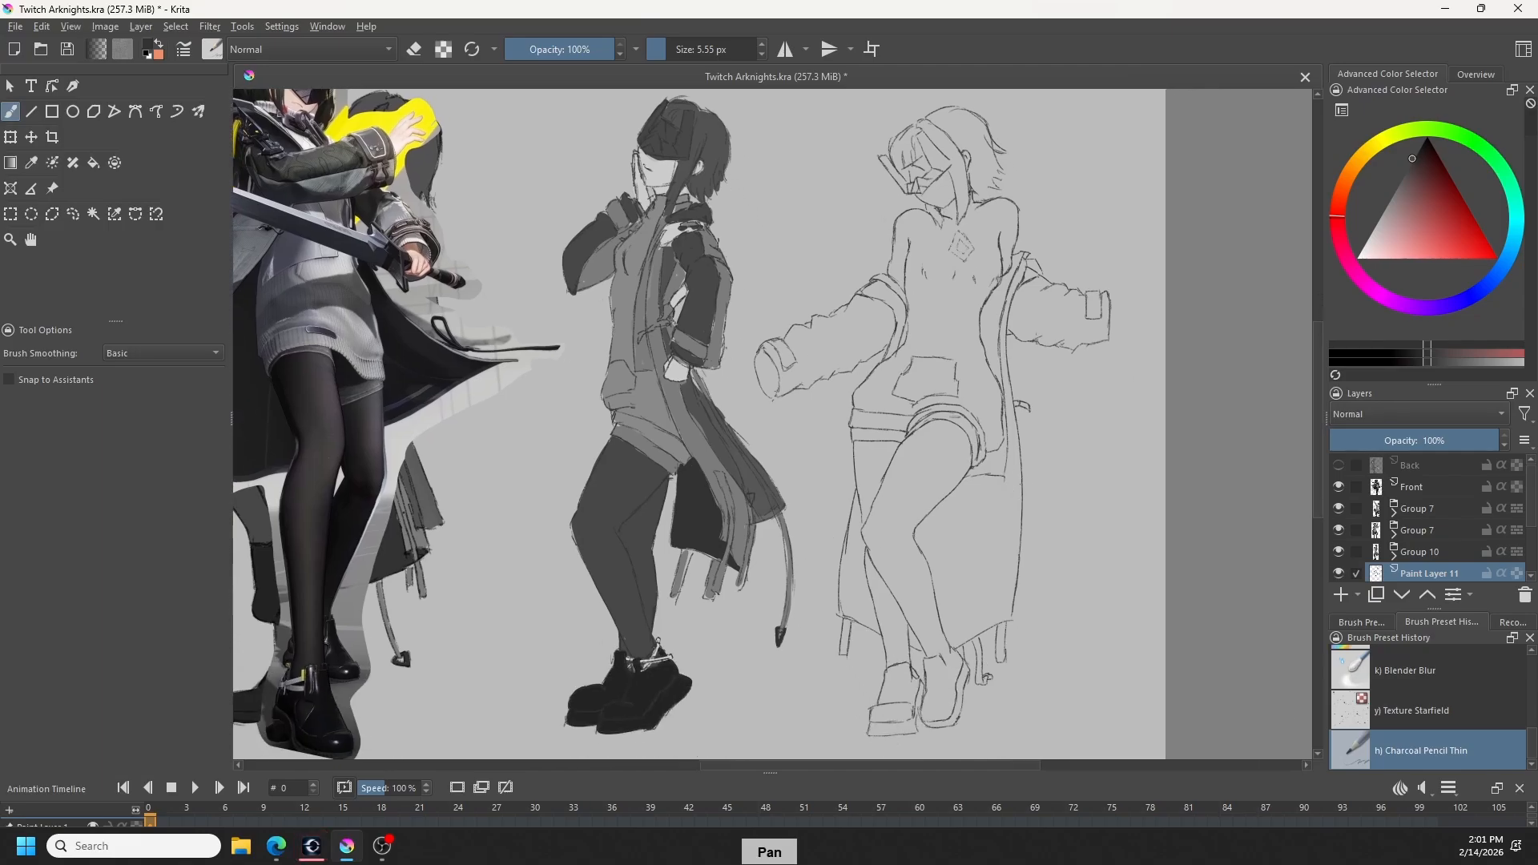
- Draw flared outer panels on both sides of the coat below the hips, checking them against the Front reference illustration
{"action": "key", "text": "ctrl+z"}
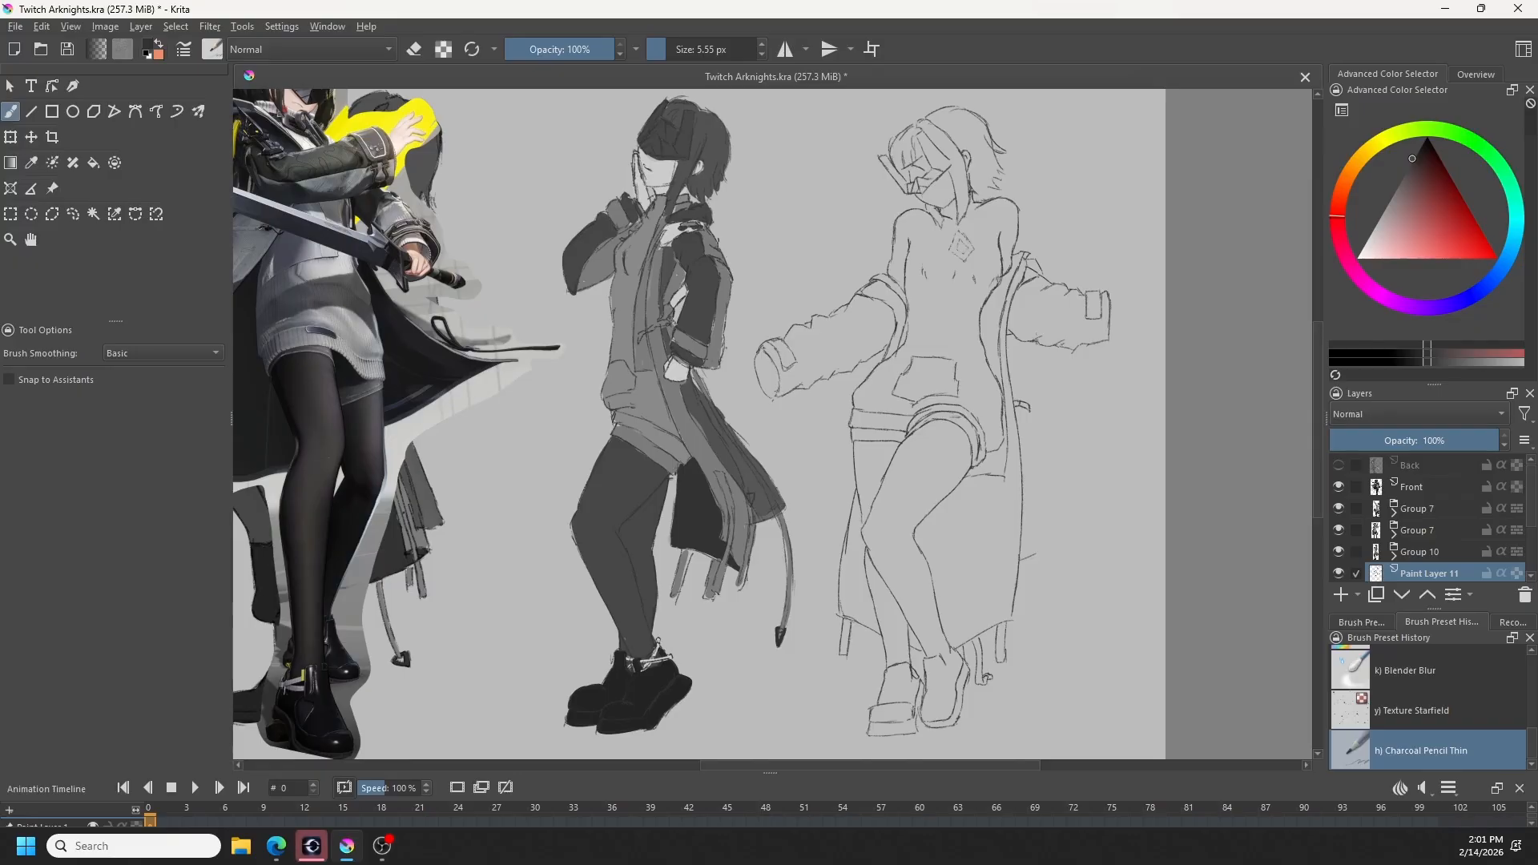
{"action": "left_click_drag", "start_coordinate": [1017, 424], "coordinate": [1036, 535]}
{"action": "key", "text": "ctrl+z"}
{"action": "left_click_drag", "start_coordinate": [1028, 477], "coordinate": [1043, 549]}
{"action": "mouse_move", "coordinate": [851, 459]}
{"action": "left_mouse_down"}
{"action": "mouse_move", "coordinate": [818, 557]}
{"action": "mouse_move", "coordinate": [838, 559]}
{"action": "left_mouse_up"}
{"action": "left_click_drag", "start_coordinate": [1025, 659], "coordinate": [1113, 691]}
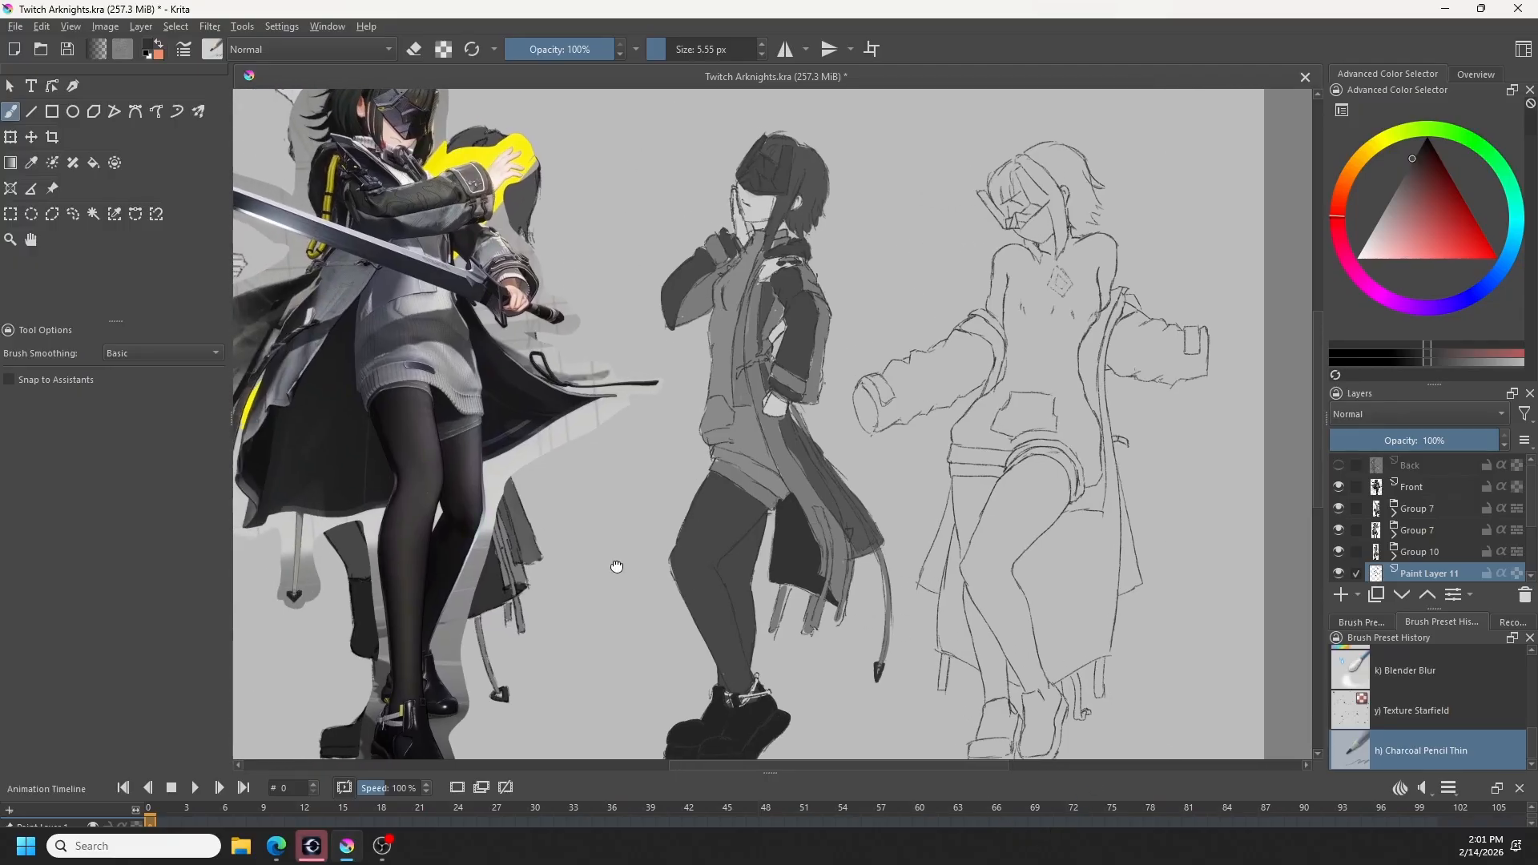
{"action": "left_click_drag", "start_coordinate": [637, 566], "coordinate": [832, 626]}
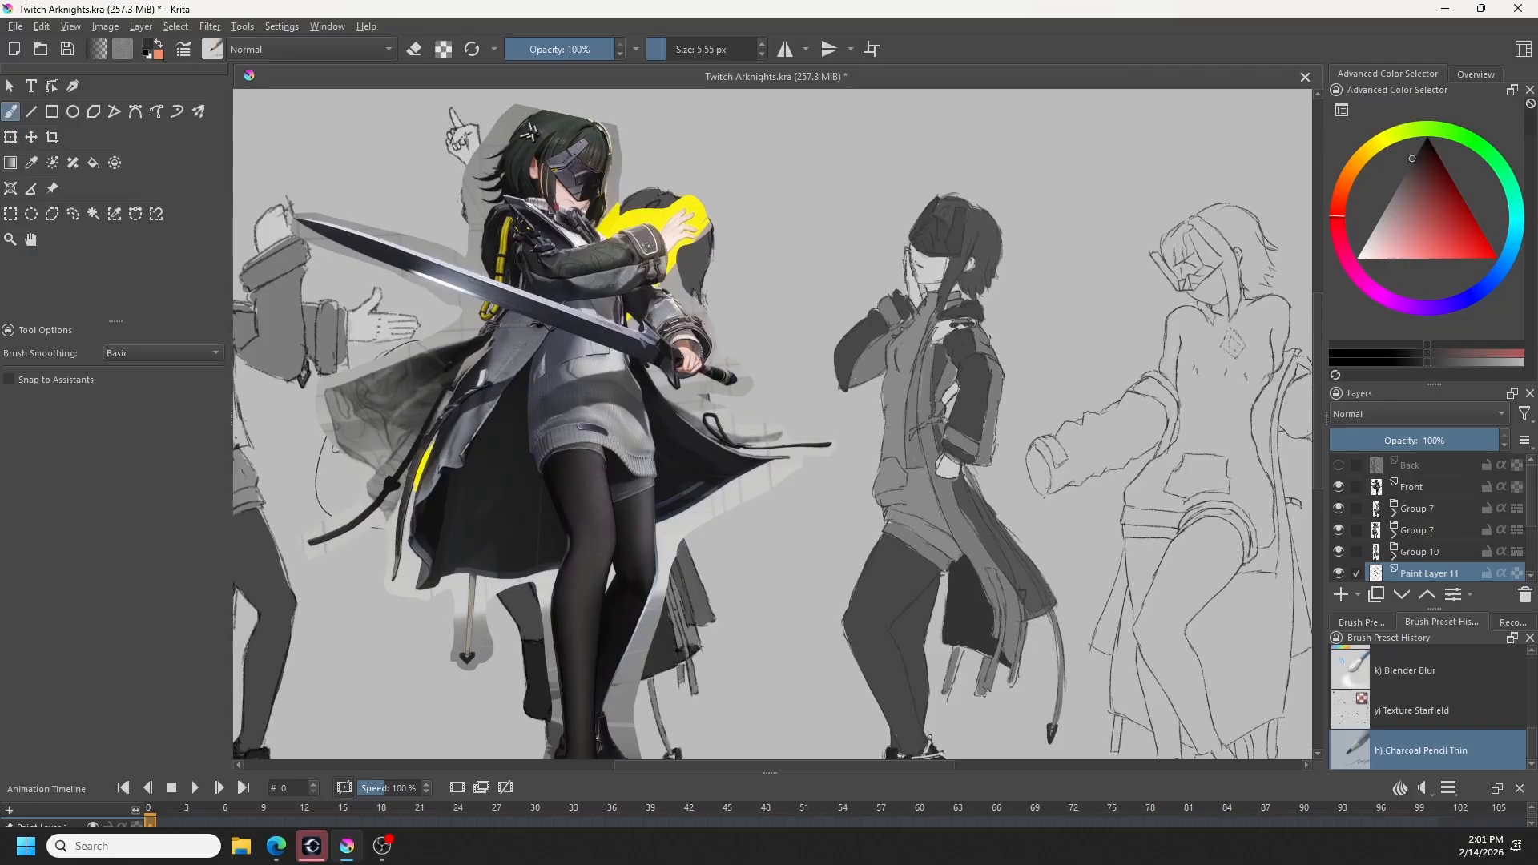
{"action": "key", "text": "ctrl+z"}
{"action": "left_click_drag", "start_coordinate": [1047, 669], "coordinate": [835, 655]}
{"action": "left_click_drag", "start_coordinate": [944, 693], "coordinate": [919, 656]}
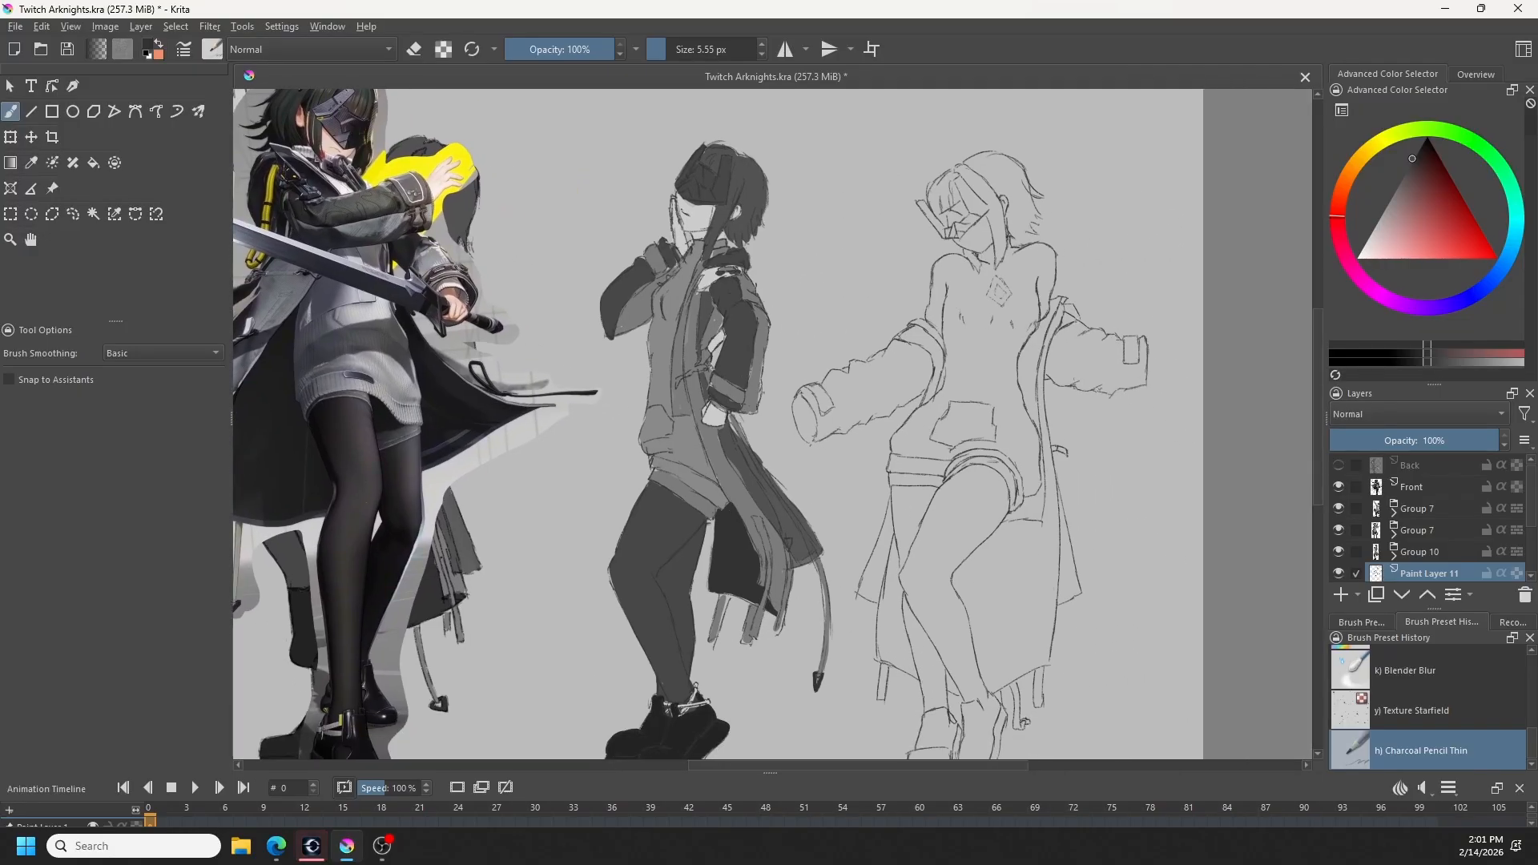
{"action": "left_click_drag", "start_coordinate": [1006, 695], "coordinate": [995, 681]}
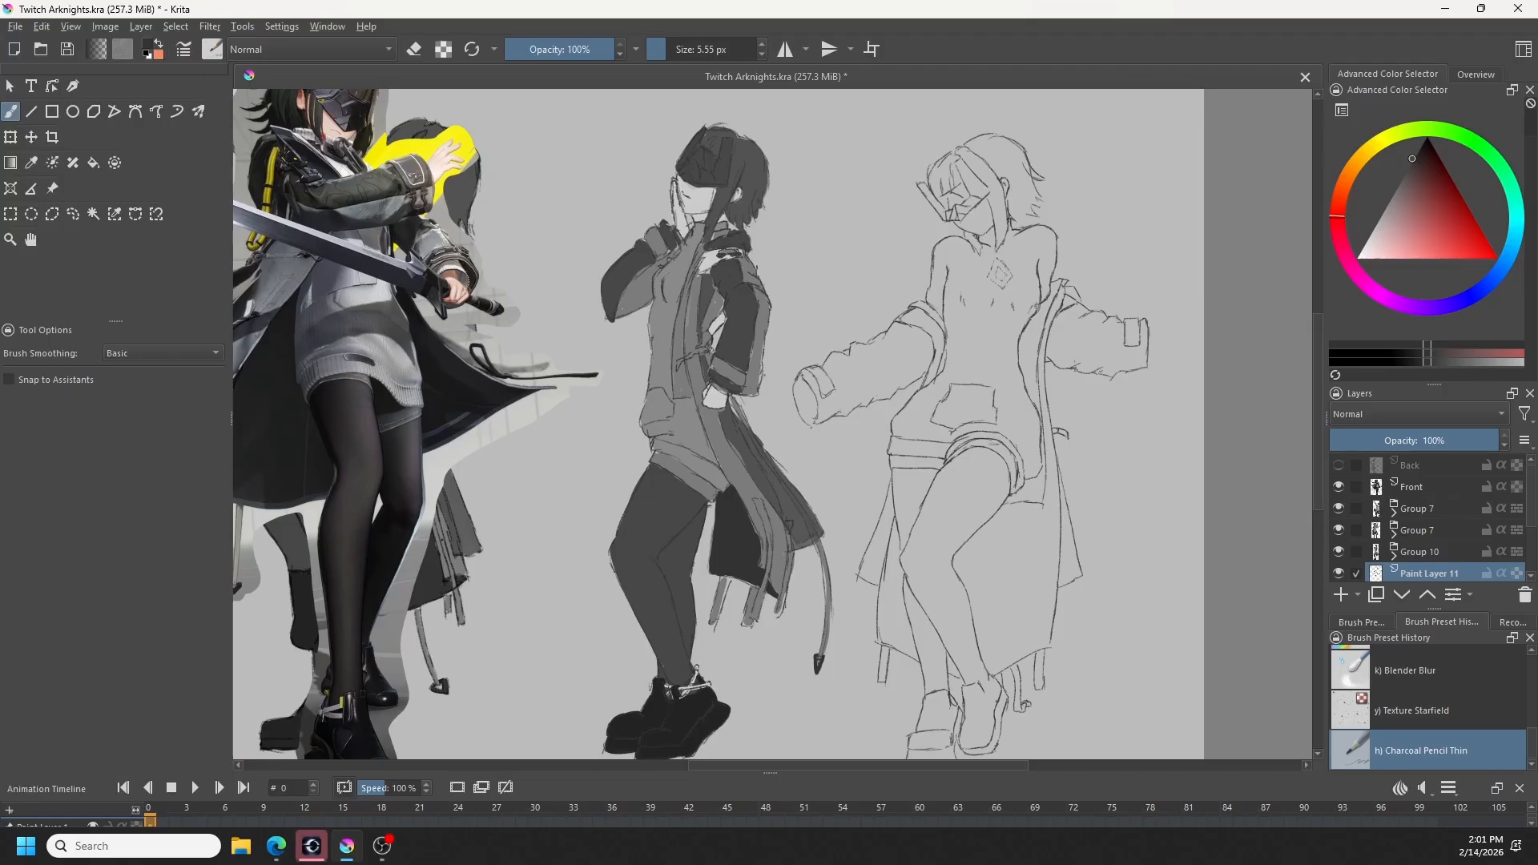
{"action": "key", "text": "e"}
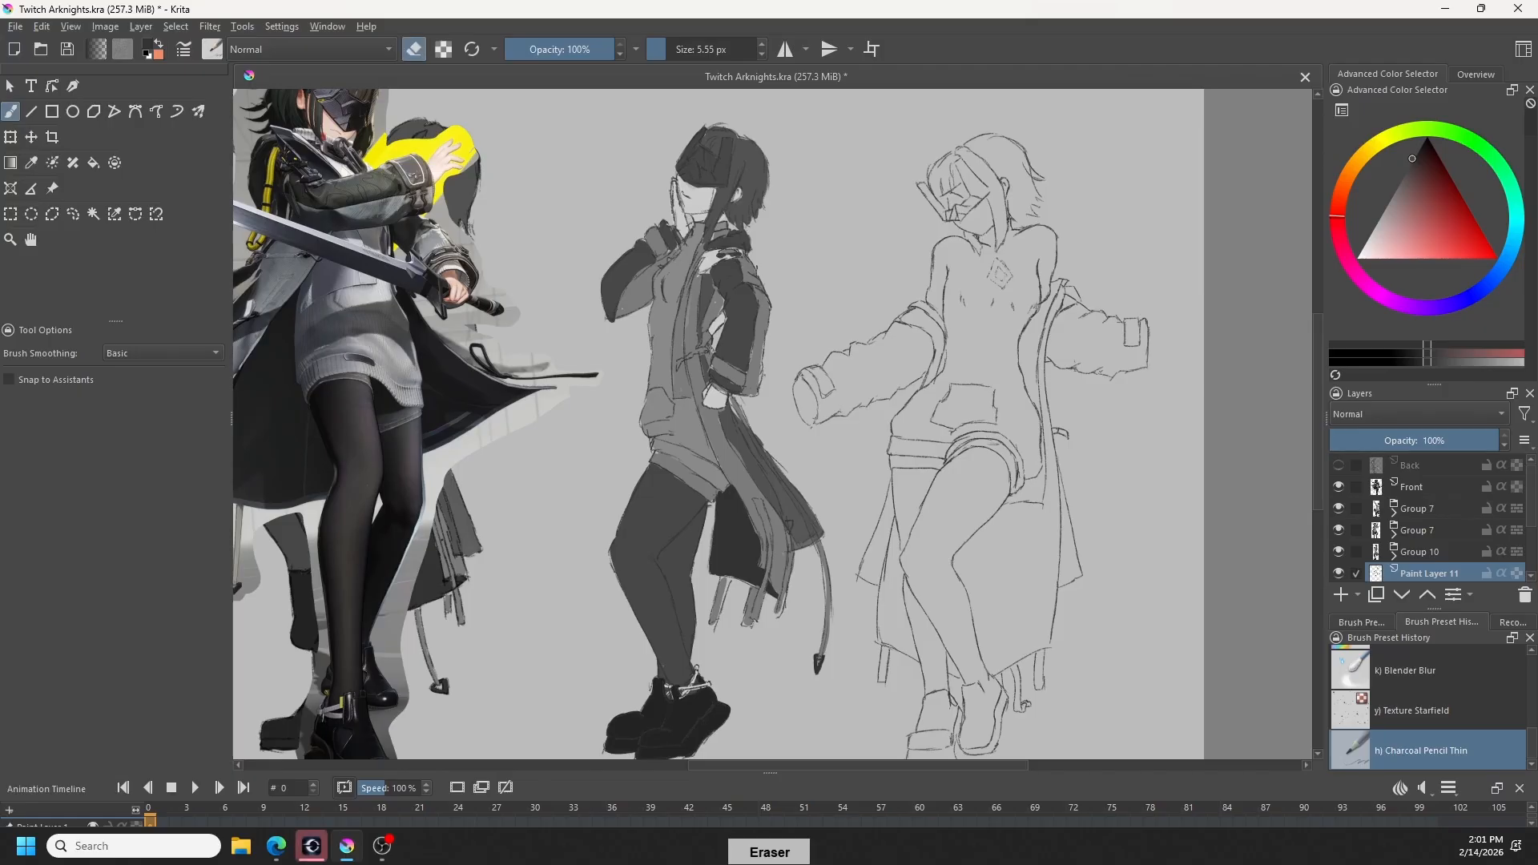
{"action": "key", "text": "e"}
{"action": "left_click_drag", "start_coordinate": [1034, 295], "coordinate": [1032, 311]}
{"action": "key", "text": "bracketleft"}
{"action": "key", "text": "e"}
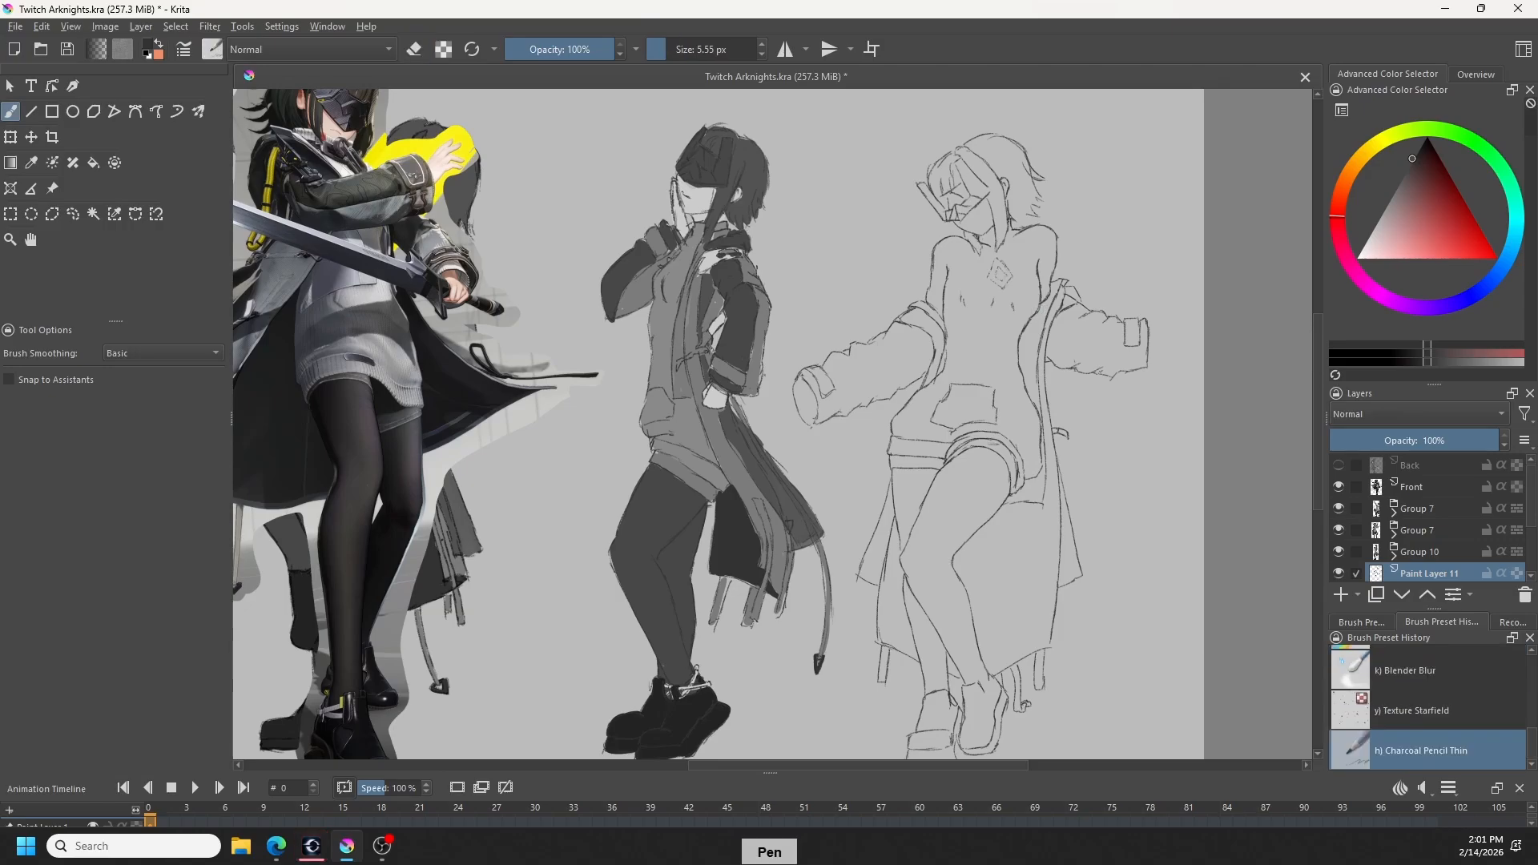
{"action": "key", "text": "e"}
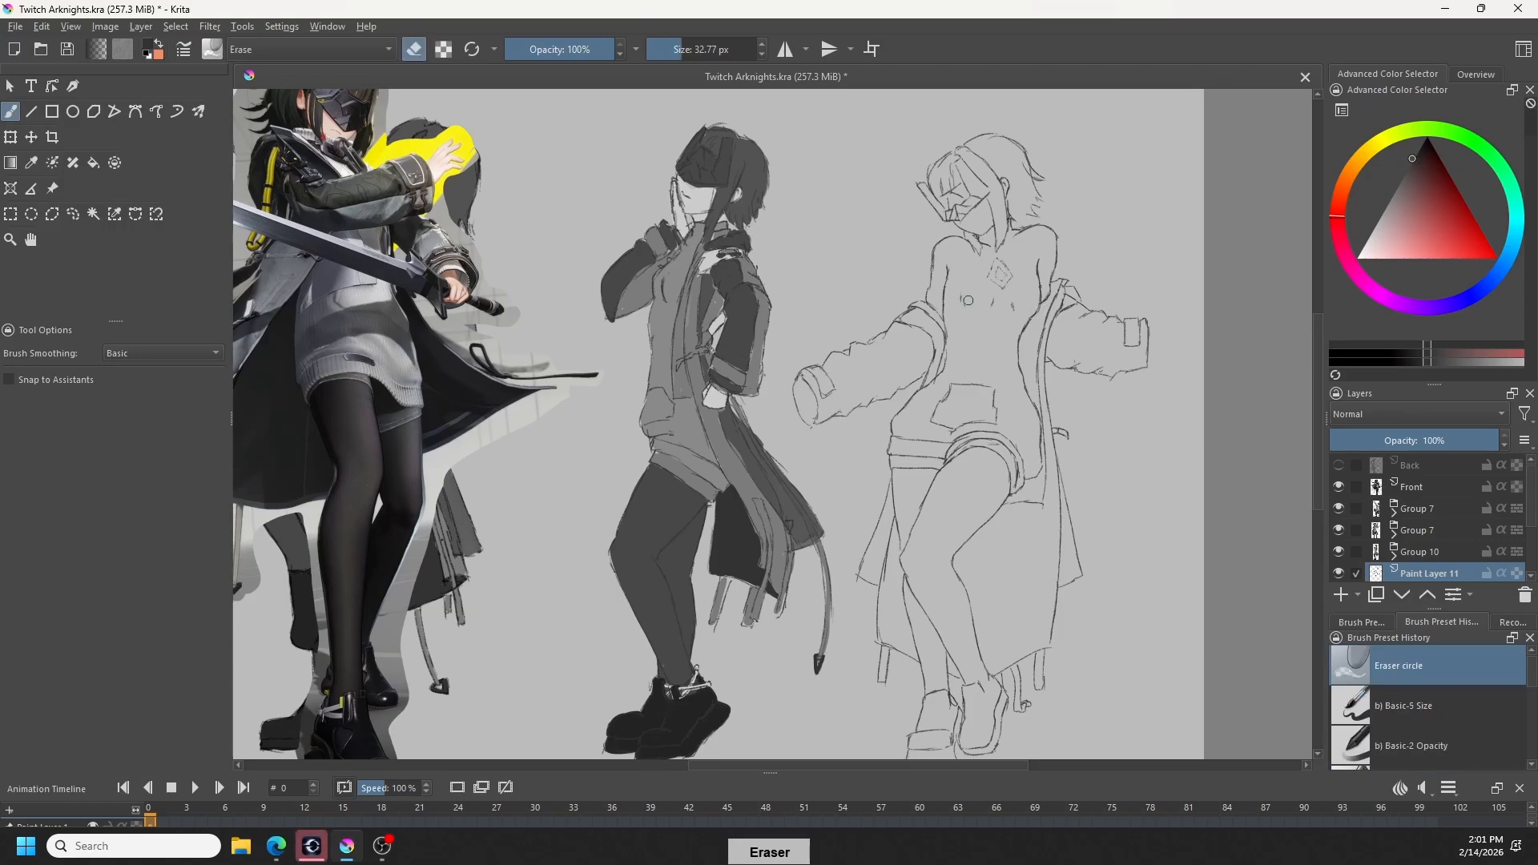
- Try to sketch a small hand gripping the squared cuff of the right-hand sleeve
{"action": "key", "text": "e"}
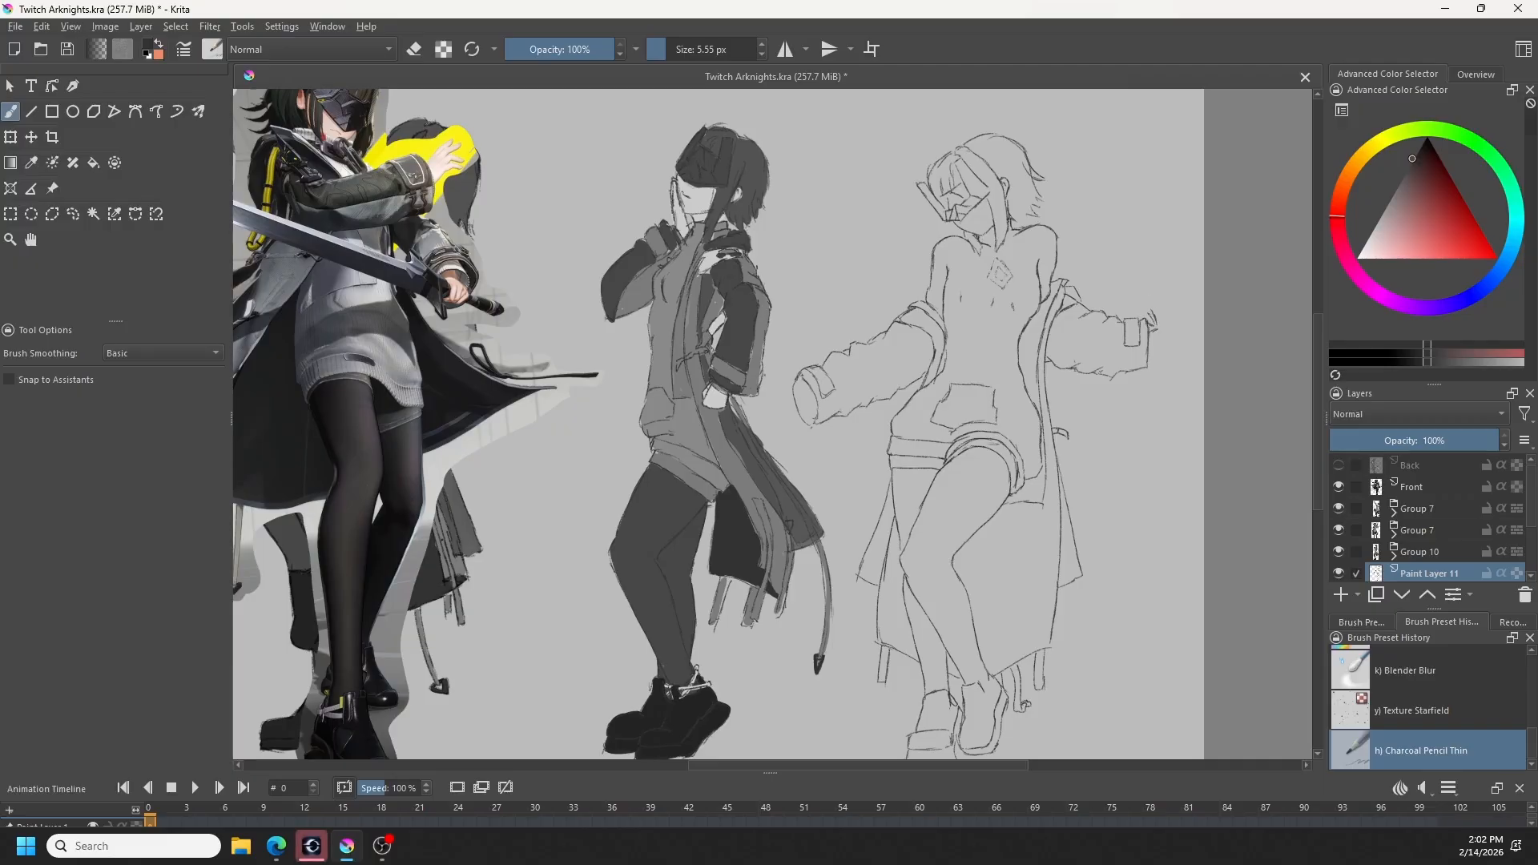
{"action": "key", "text": "ctrl+z"}
{"action": "key", "text": "ctrl+z"}
{"action": "key", "text": "e"}
{"action": "key", "text": "e"}
{"action": "key", "text": "e"}
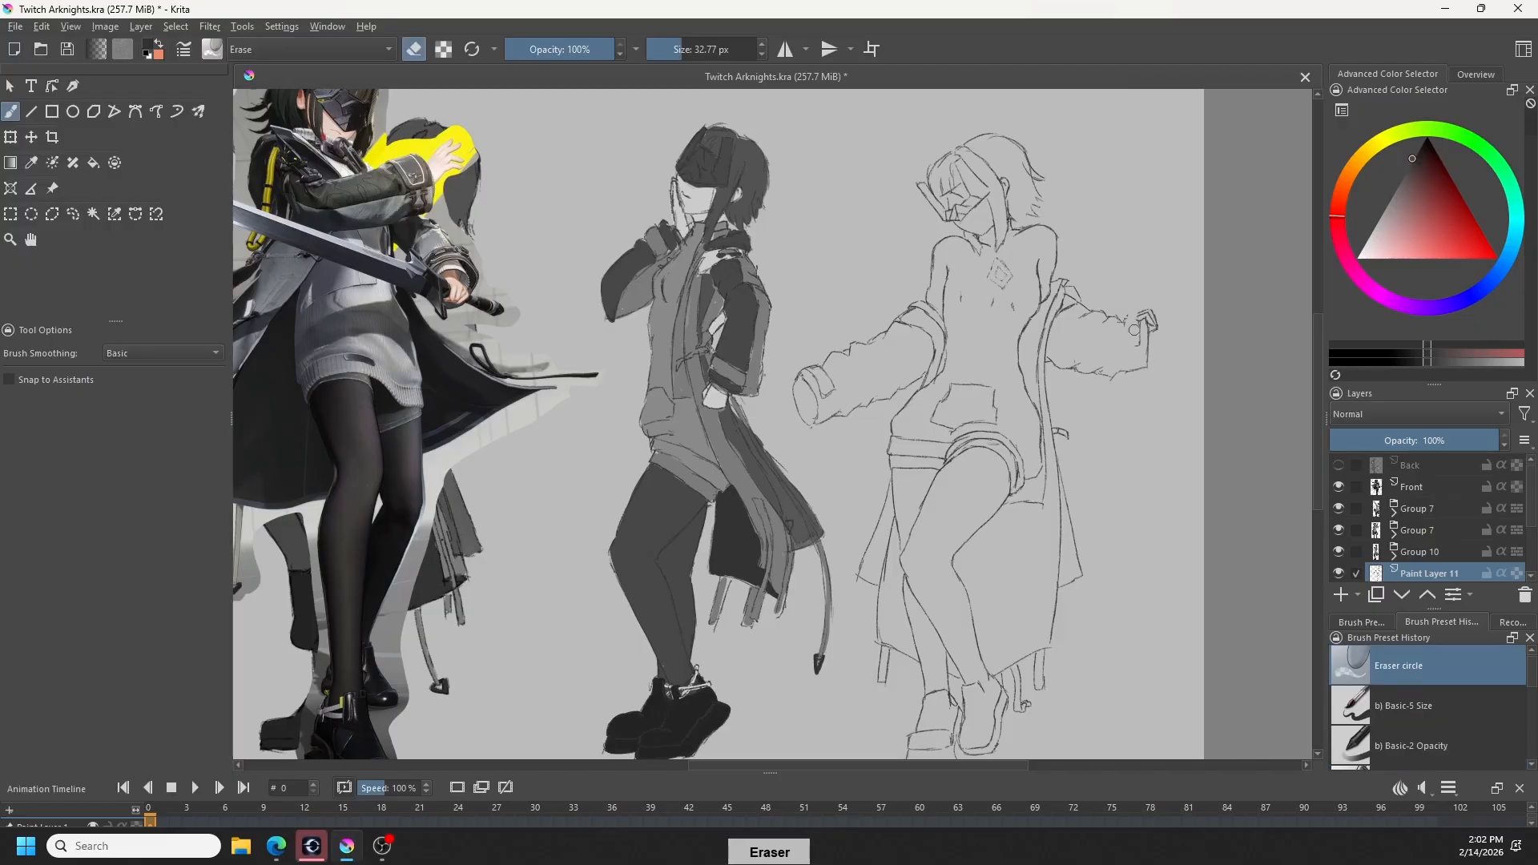
- Erase the squared cuff, its strap and the sketched hand from the end of the right-hand sleeve
{"action": "left_click_drag", "start_coordinate": [1129, 361], "coordinate": [1147, 370]}
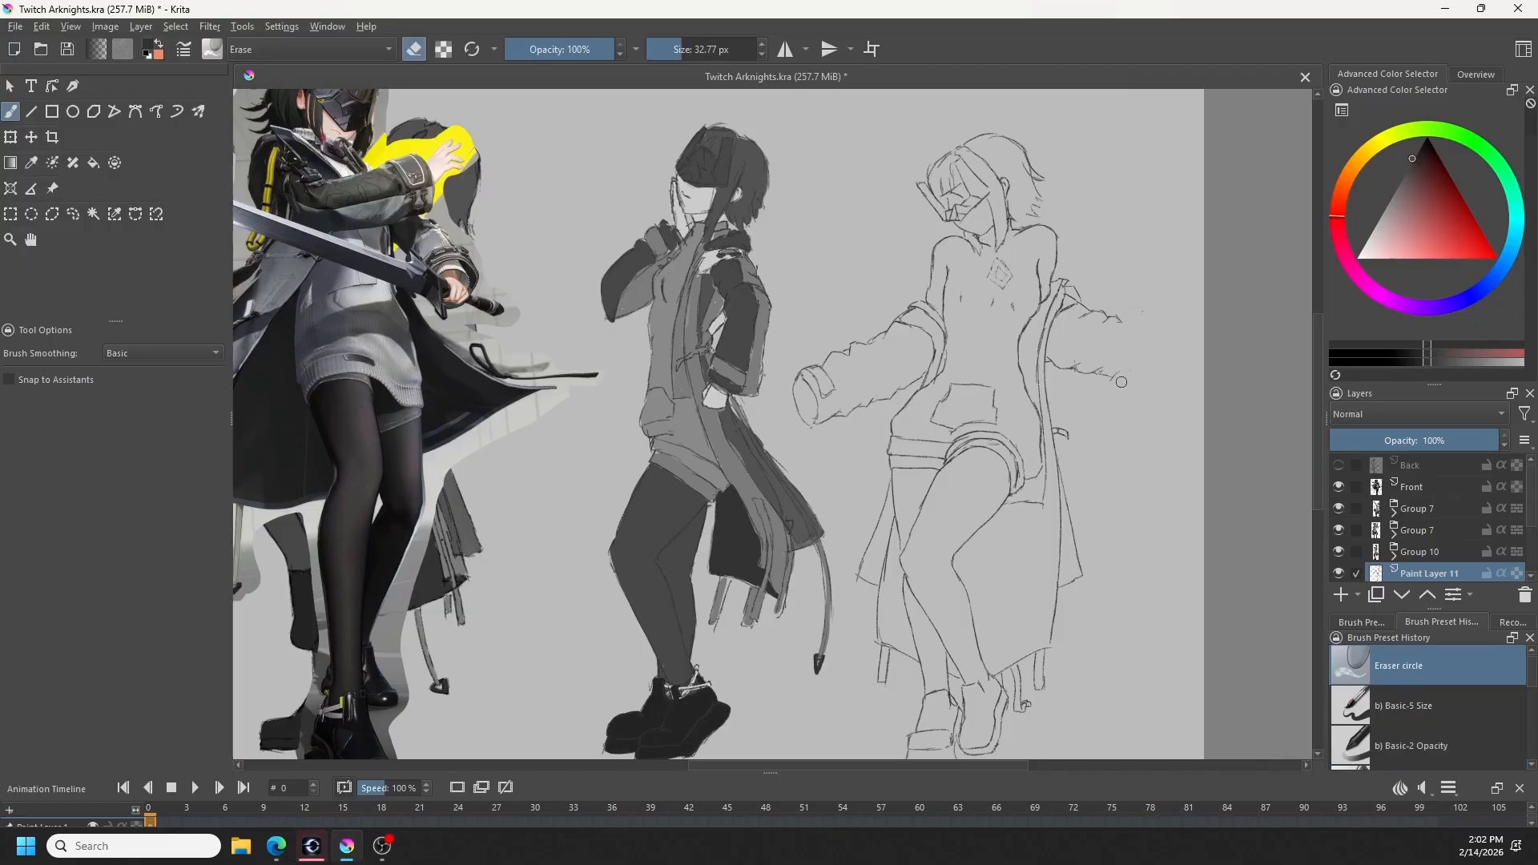
{"action": "key", "text": "slash"}
{"action": "key", "text": "slash"}
{"action": "left_click", "coordinate": [1142, 321]}
{"action": "key", "text": "slash"}
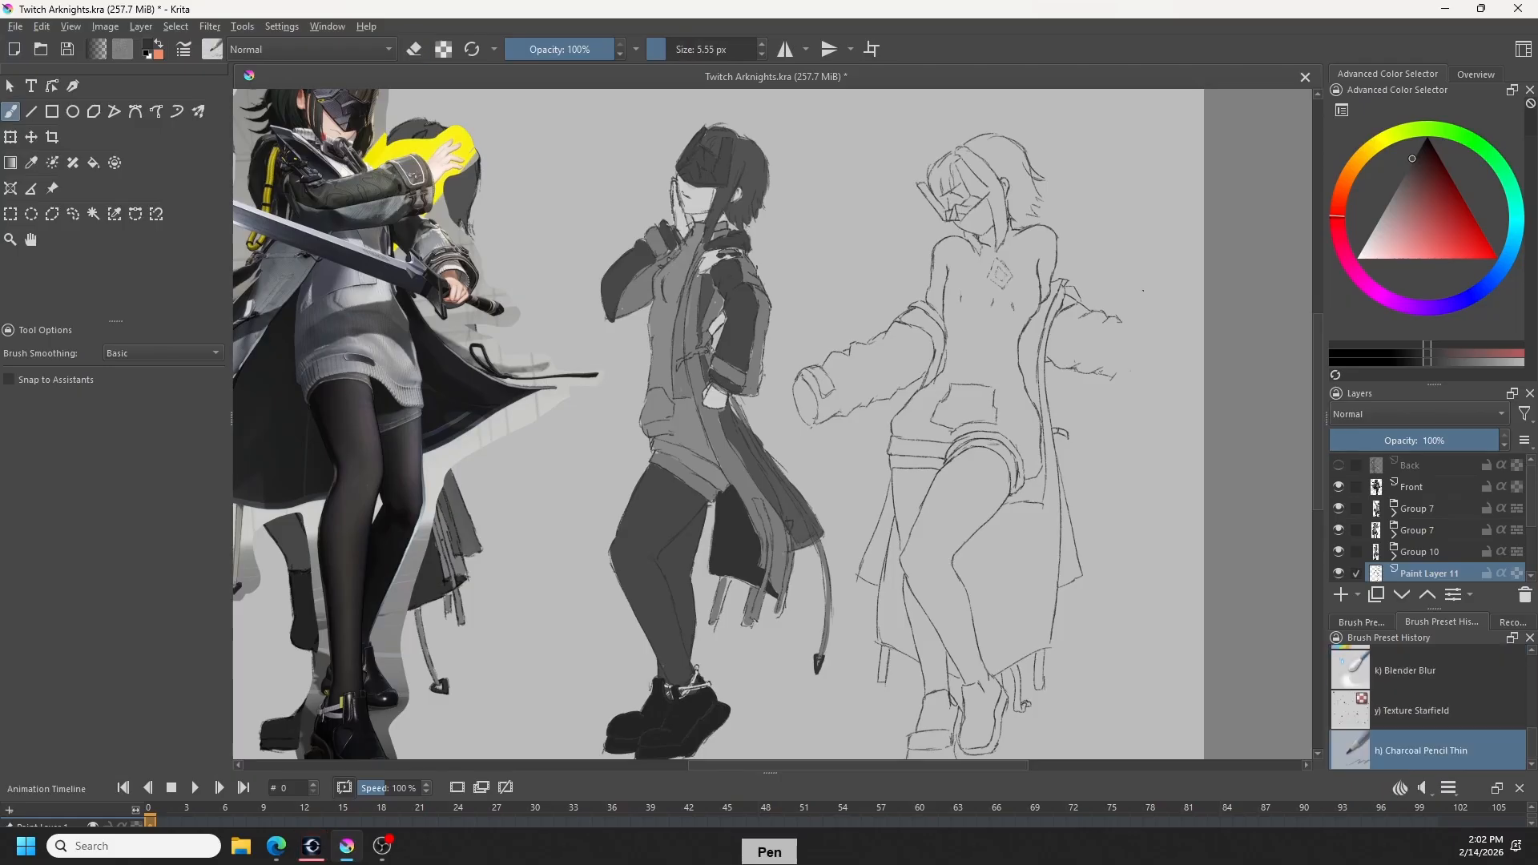
- Try to close the right-hand sleeve with a longer, slanted end edge
{"action": "left_click_drag", "start_coordinate": [1139, 324], "coordinate": [1124, 390]}
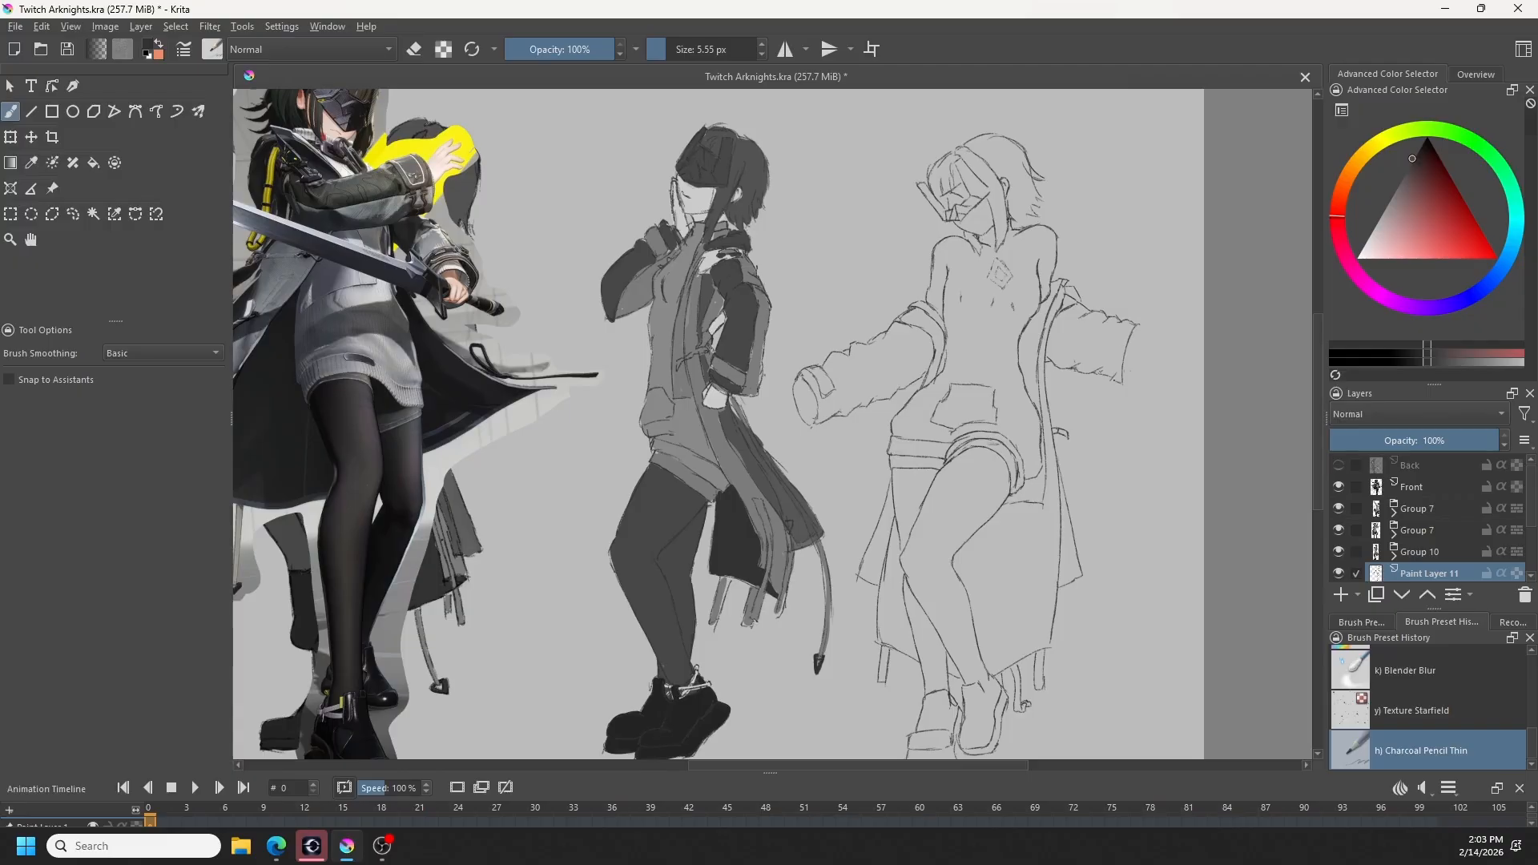
{"action": "key", "text": "ctrl+z"}
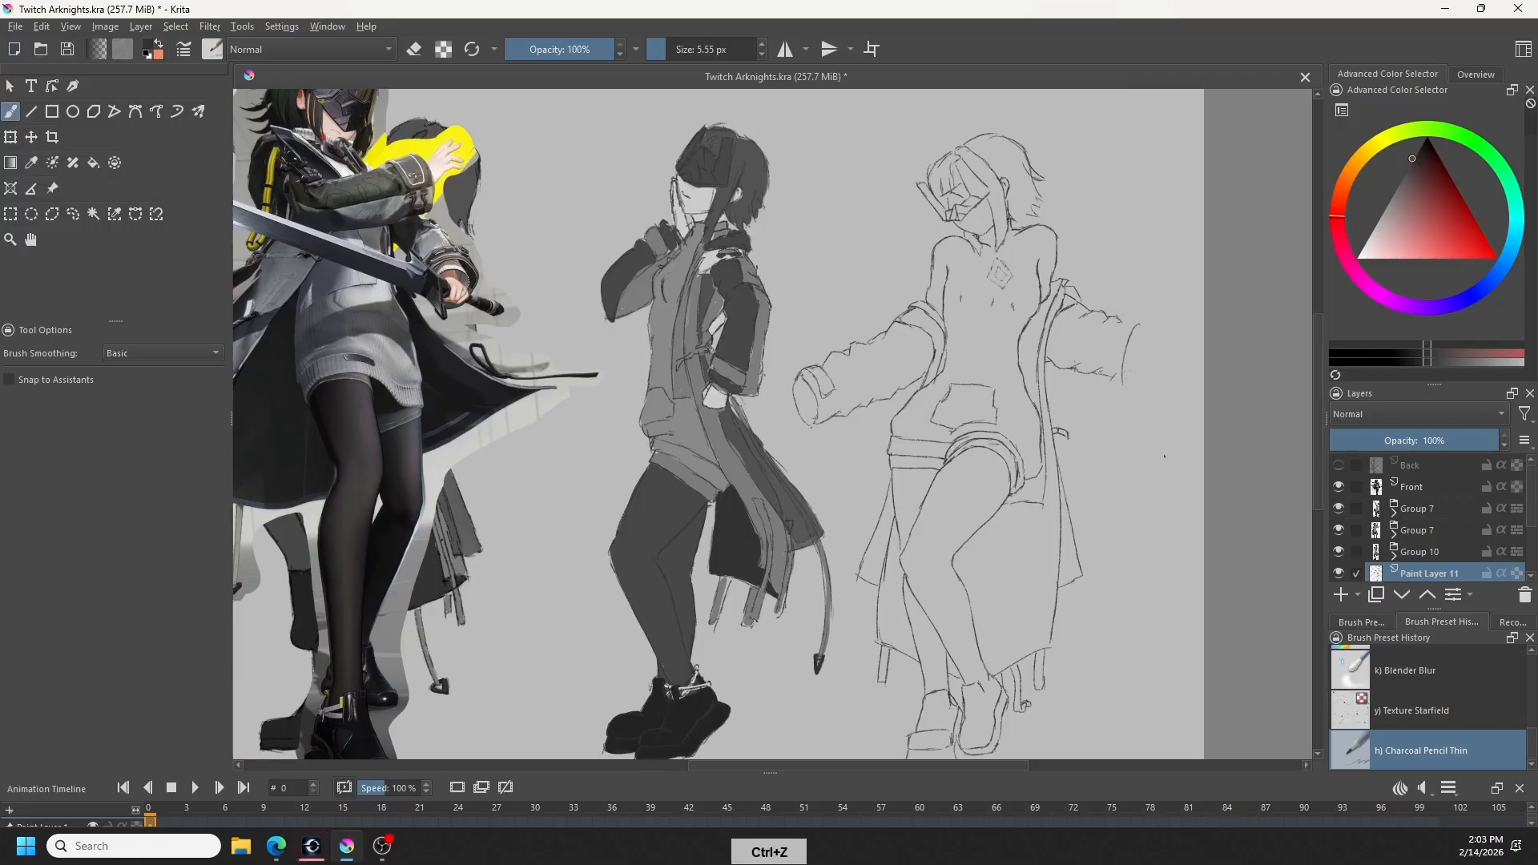
{"action": "key", "text": "ctrl+z"}
- Redraw the right-hand sleeve's end with a slightly curved cuff seam set closer to the arm
{"action": "left_click_drag", "start_coordinate": [1120, 322], "coordinate": [1111, 375]}
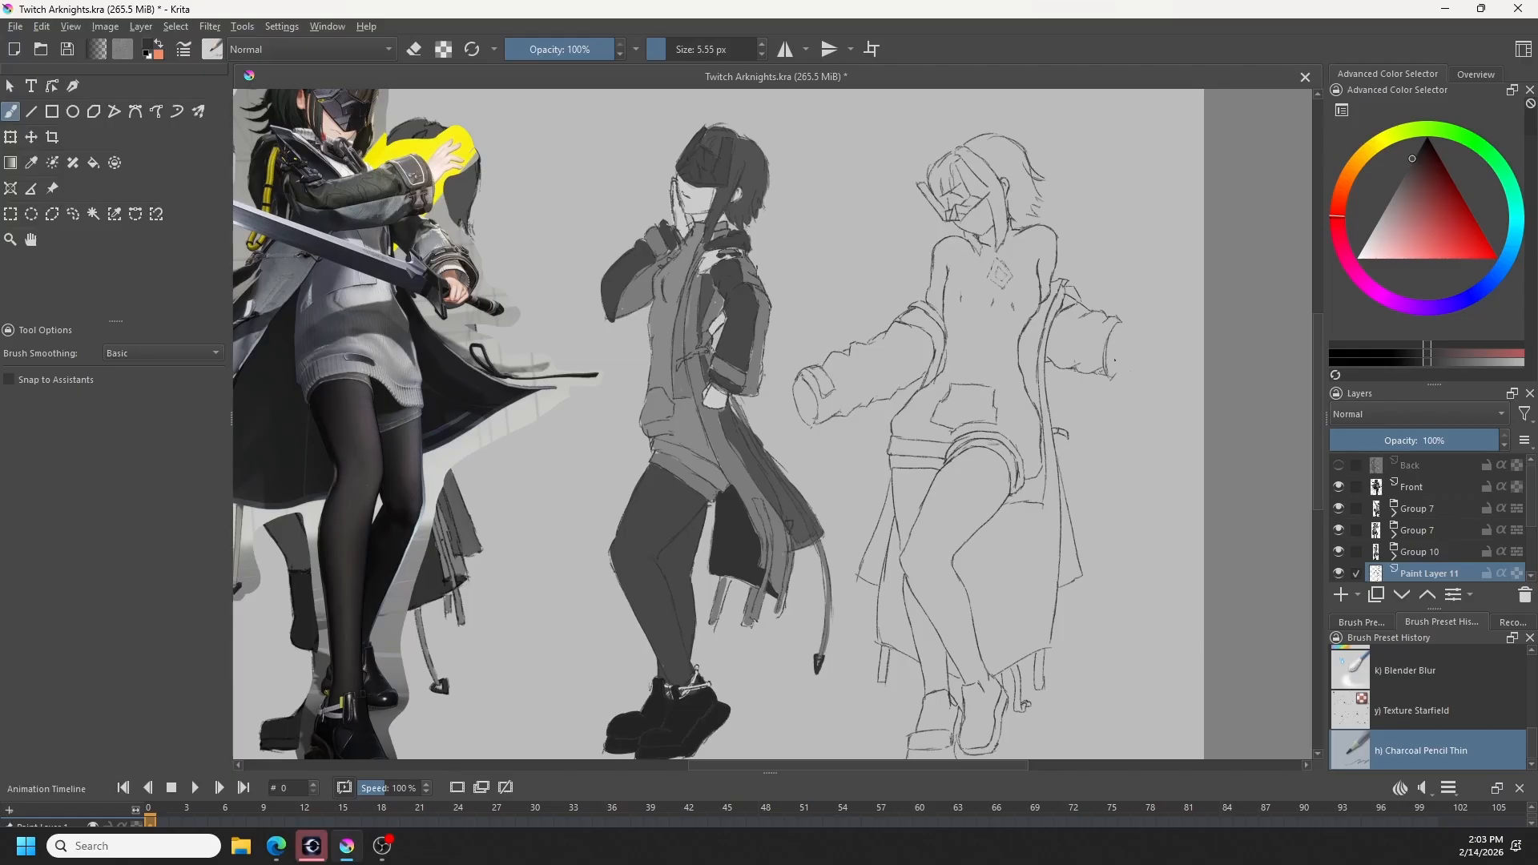
{"action": "key", "text": "e"}
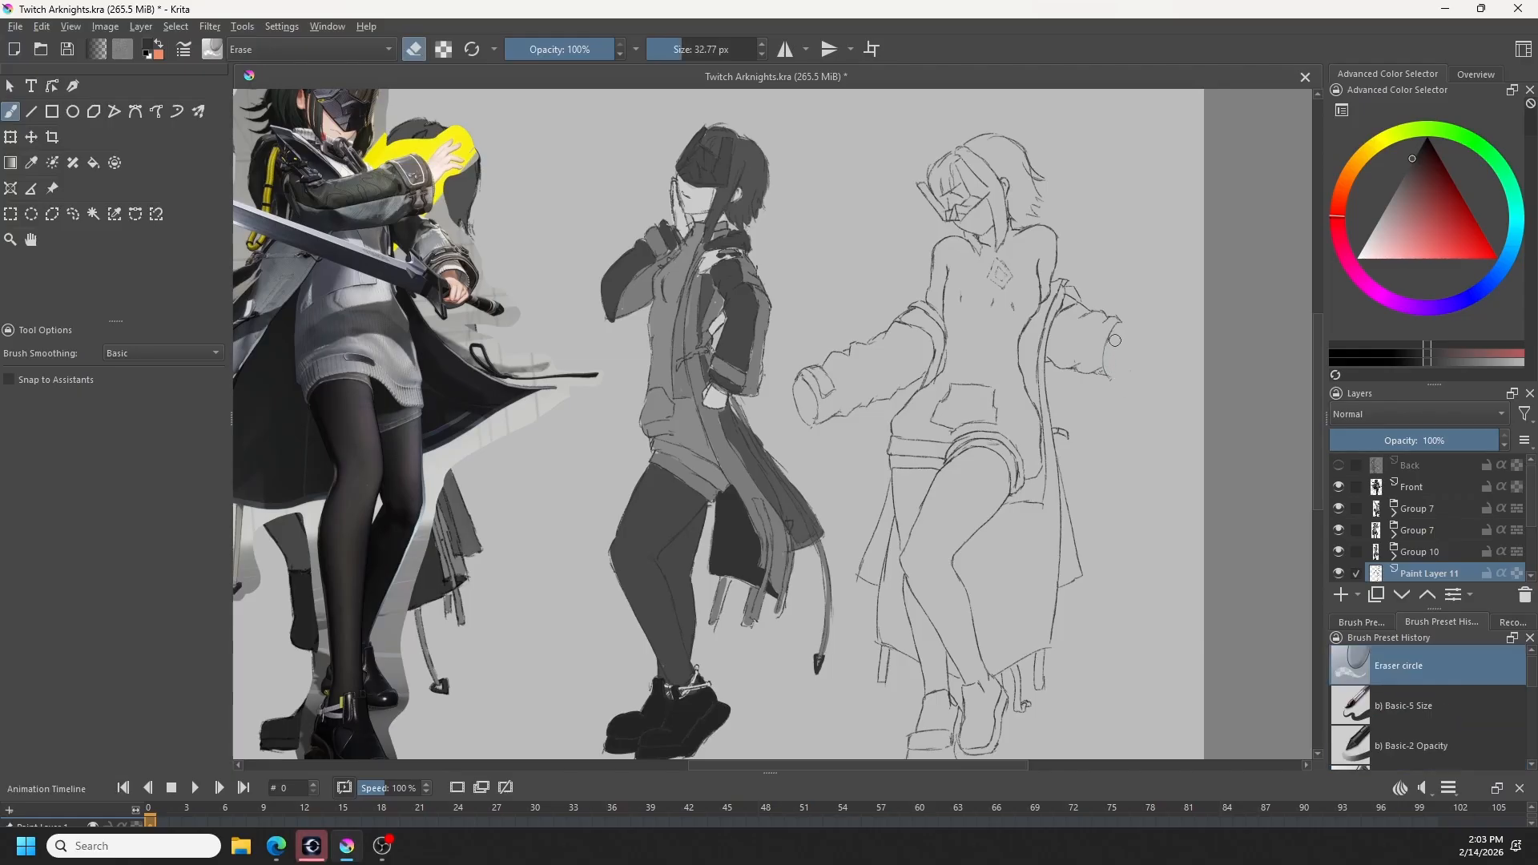
{"action": "key", "text": "e"}
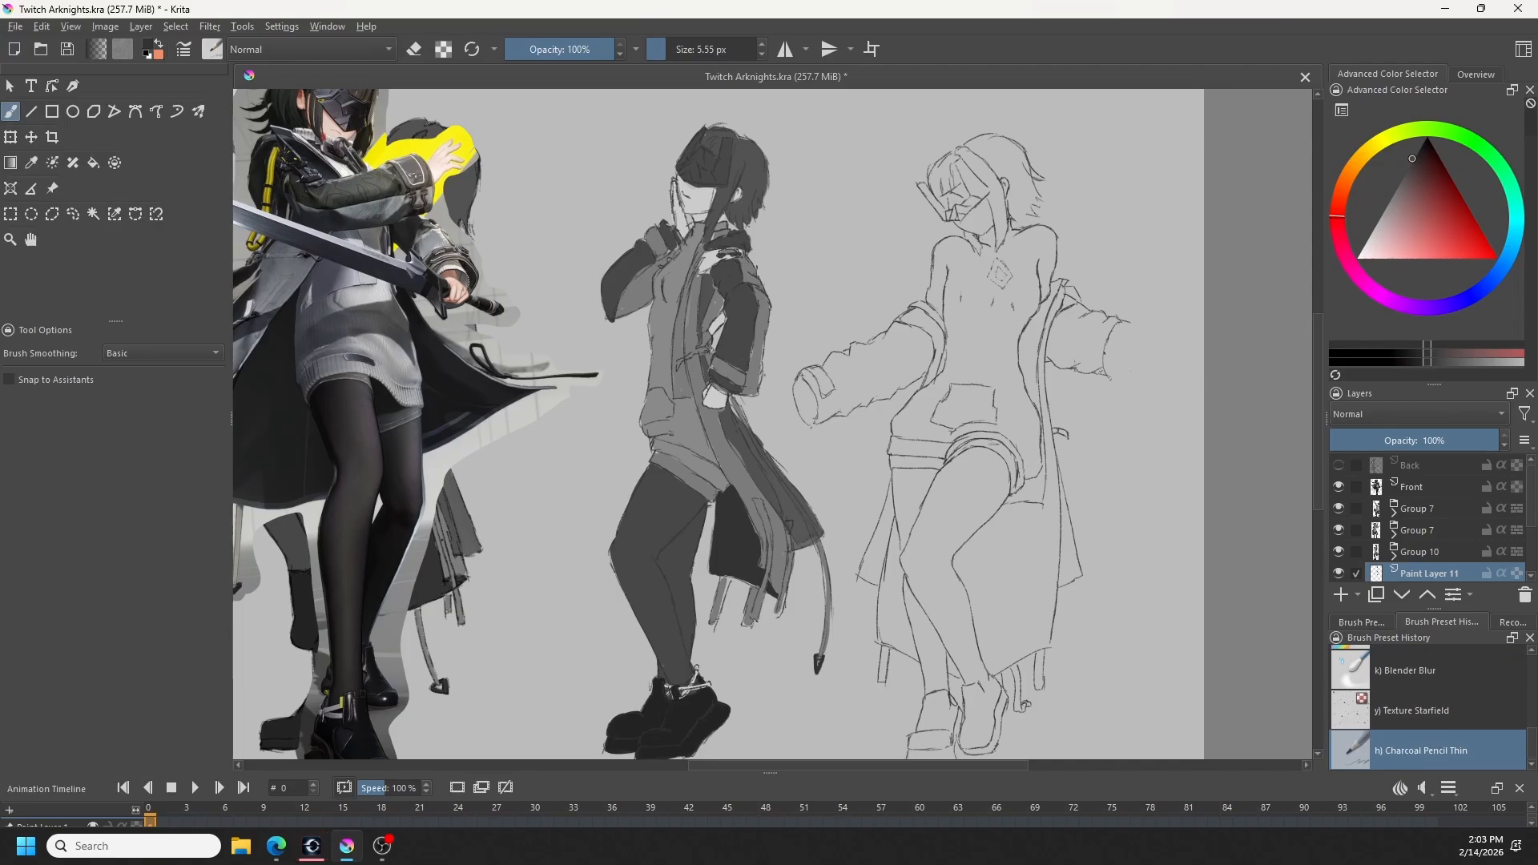
{"action": "left_click_drag", "start_coordinate": [1135, 325], "coordinate": [1119, 363]}
{"action": "key", "text": "ctrl+z"}
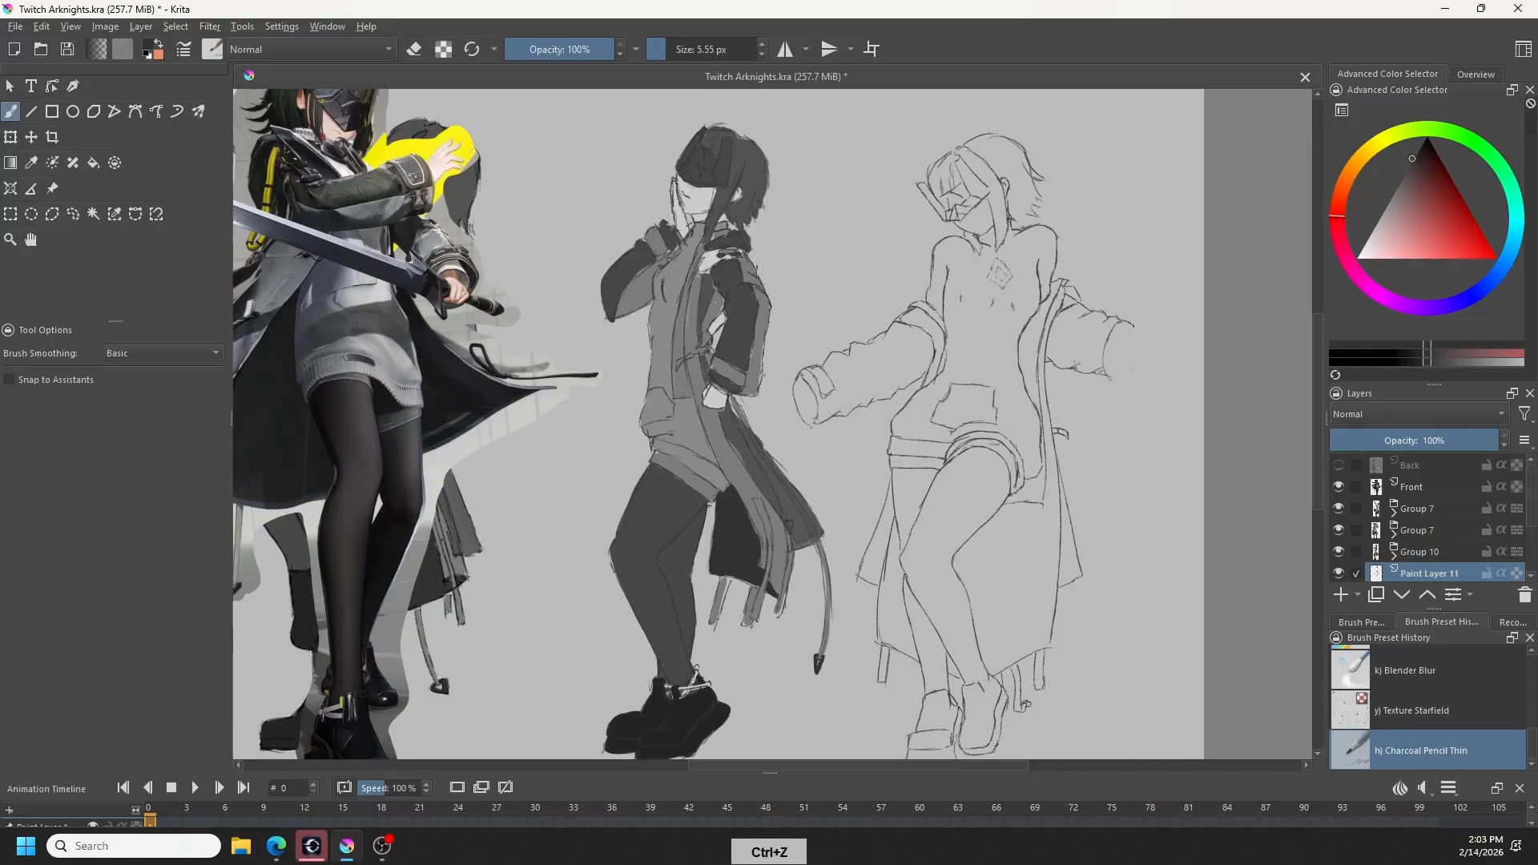
{"action": "left_click_drag", "start_coordinate": [1118, 336], "coordinate": [1113, 368]}
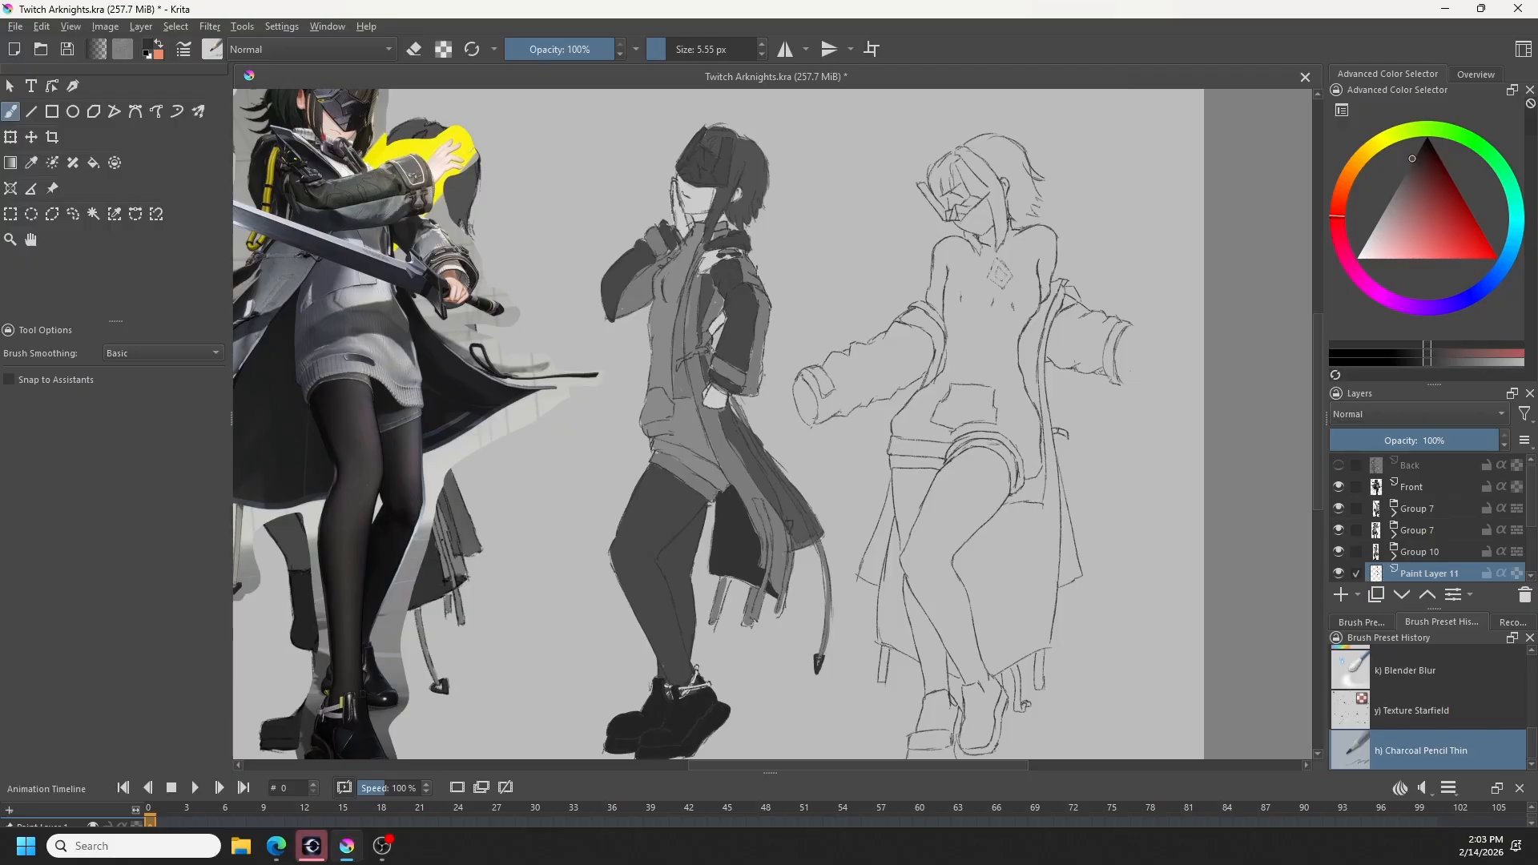
- Clean up the new cuff seam and draw a strap tab and a rounded cuff opening on the right-hand sleeve
{"action": "key", "text": "e"}
{"action": "left_click_drag", "start_coordinate": [1116, 384], "coordinate": [1102, 366]}
{"action": "key", "text": "e"}
{"action": "key", "text": "e"}
{"action": "left_click_drag", "start_coordinate": [1126, 353], "coordinate": [1114, 377]}
{"action": "key", "text": "e"}
{"action": "left_click_drag", "start_coordinate": [1141, 347], "coordinate": [1133, 382]}
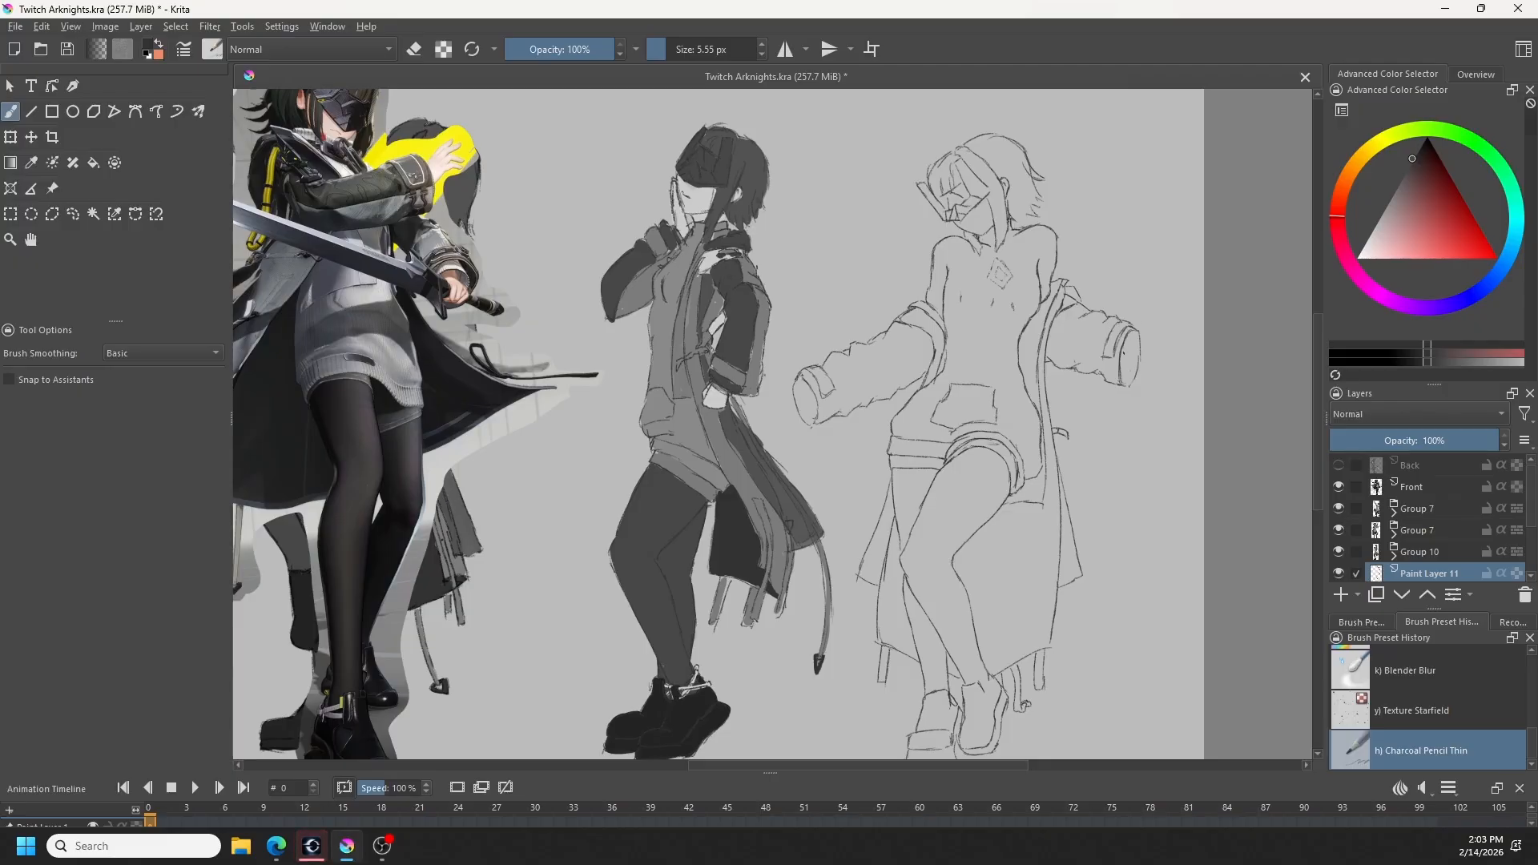
- Try to sketch a hand over the rounded cuff directly on the line art layer
{"action": "left_click_drag", "start_coordinate": [1133, 340], "coordinate": [1129, 358]}
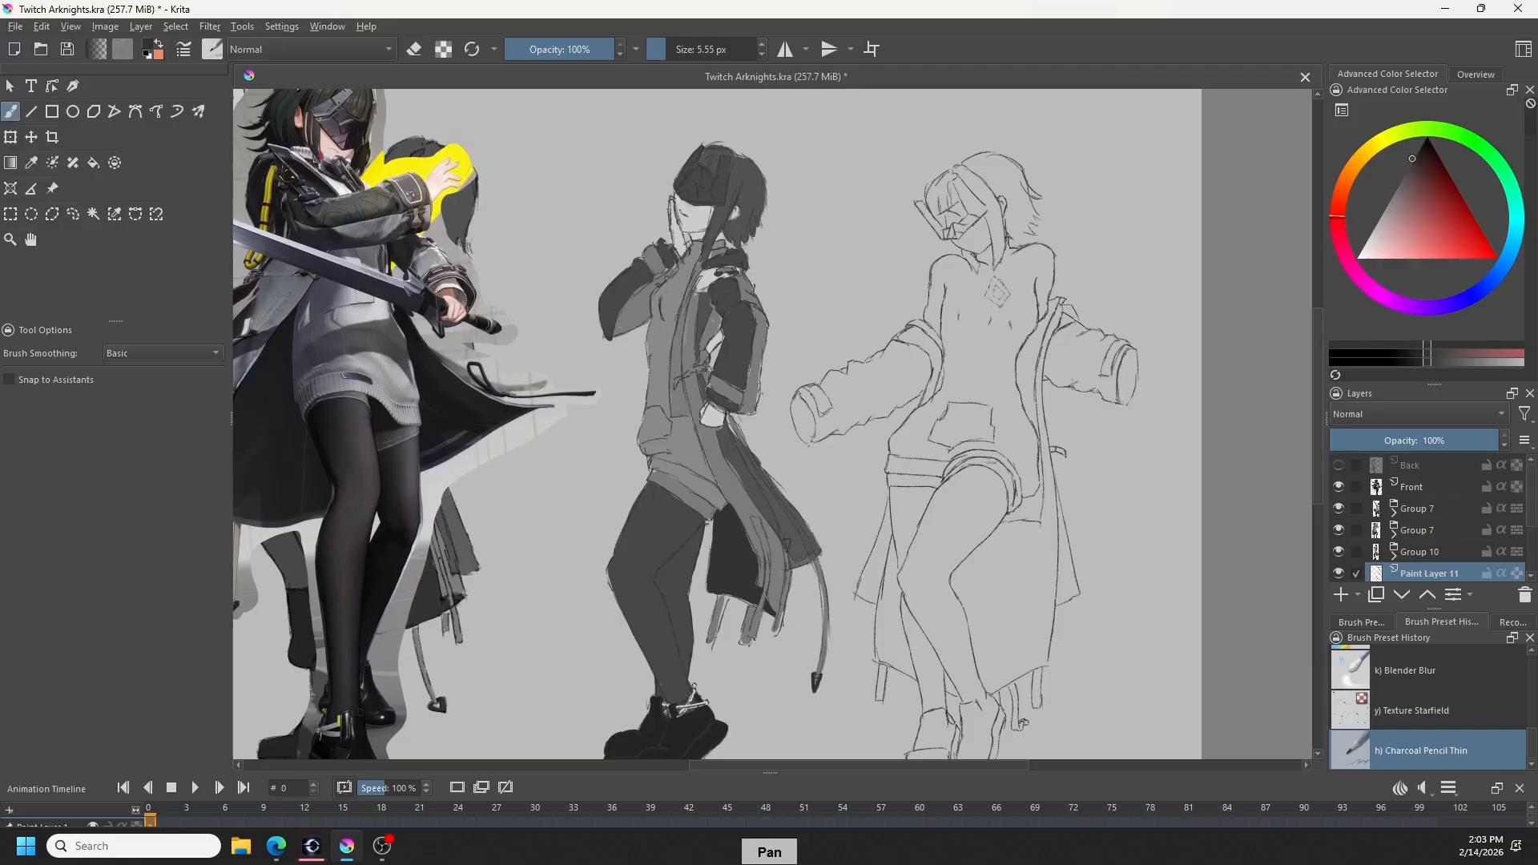
{"action": "key", "text": "ctrl+z"}
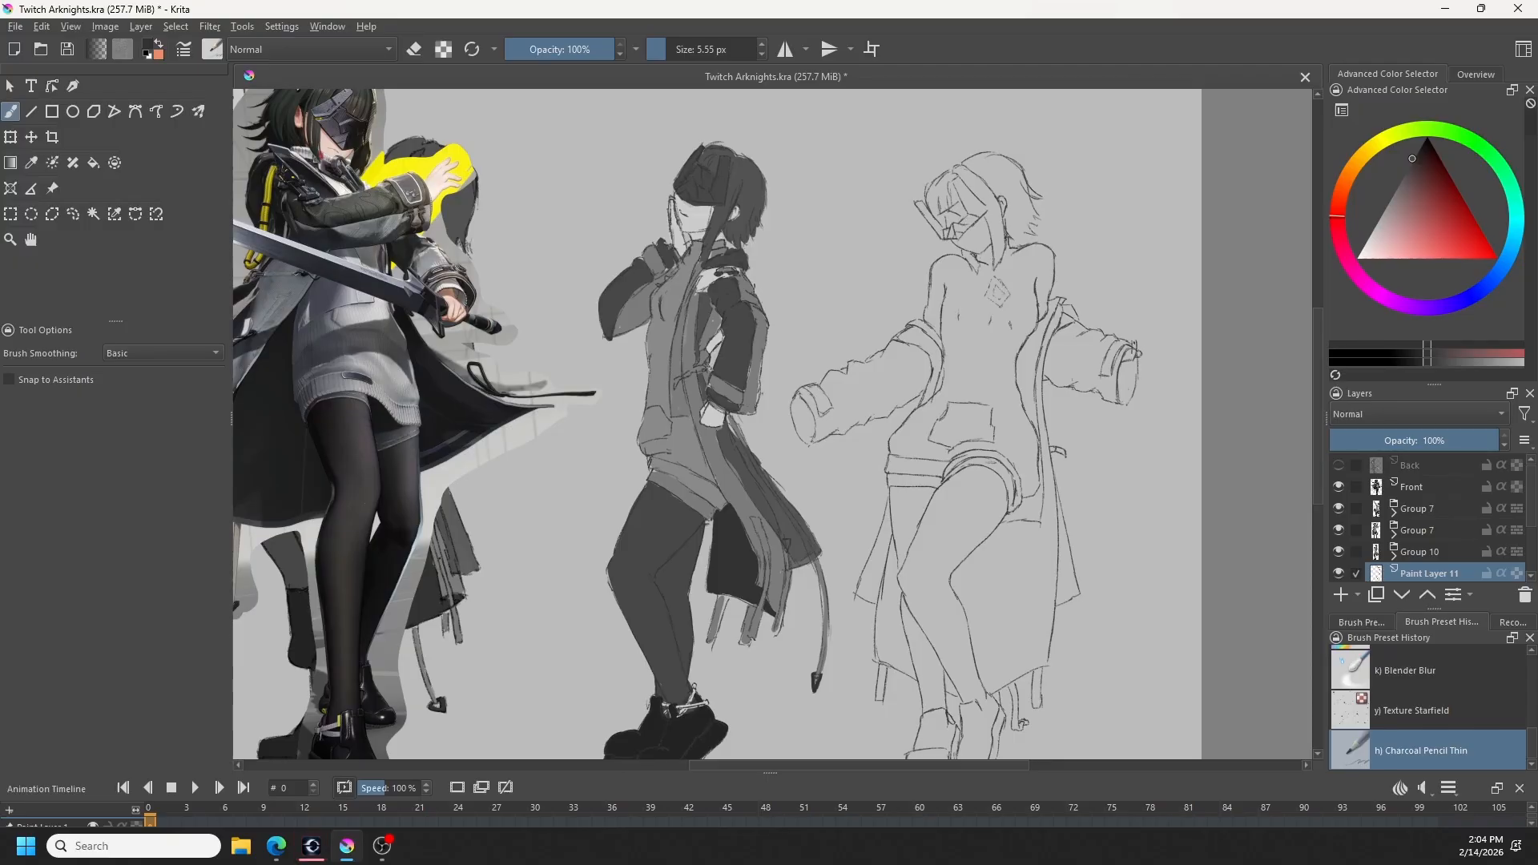
{"action": "key", "text": "ctrl+z"}
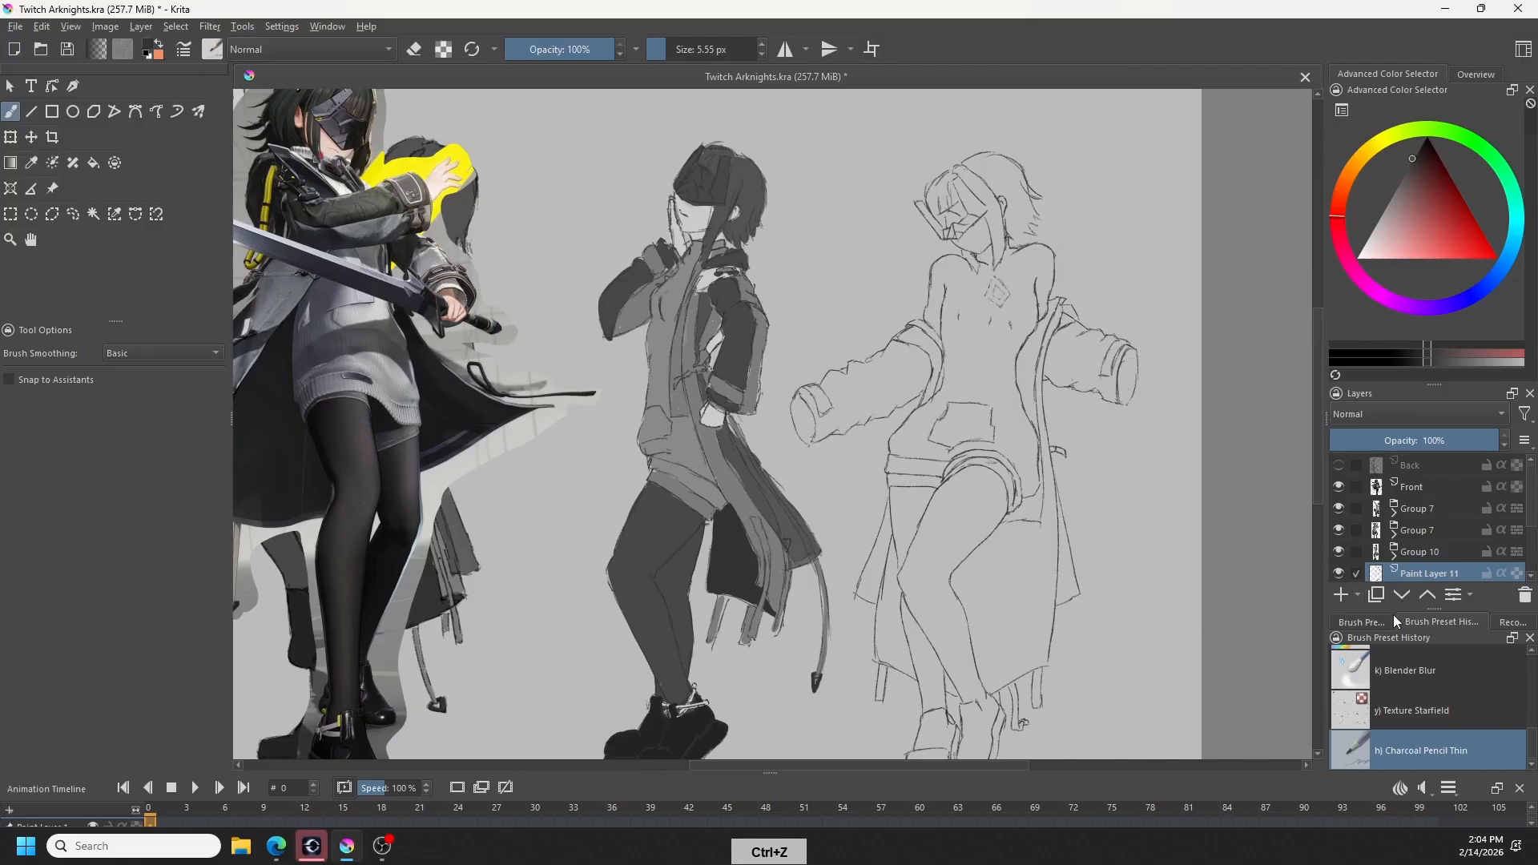
- Add a new paint layer and sketch a small hand with separate fingers on it beside the right-hand cuff
{"action": "left_click", "coordinate": [1341, 595]}
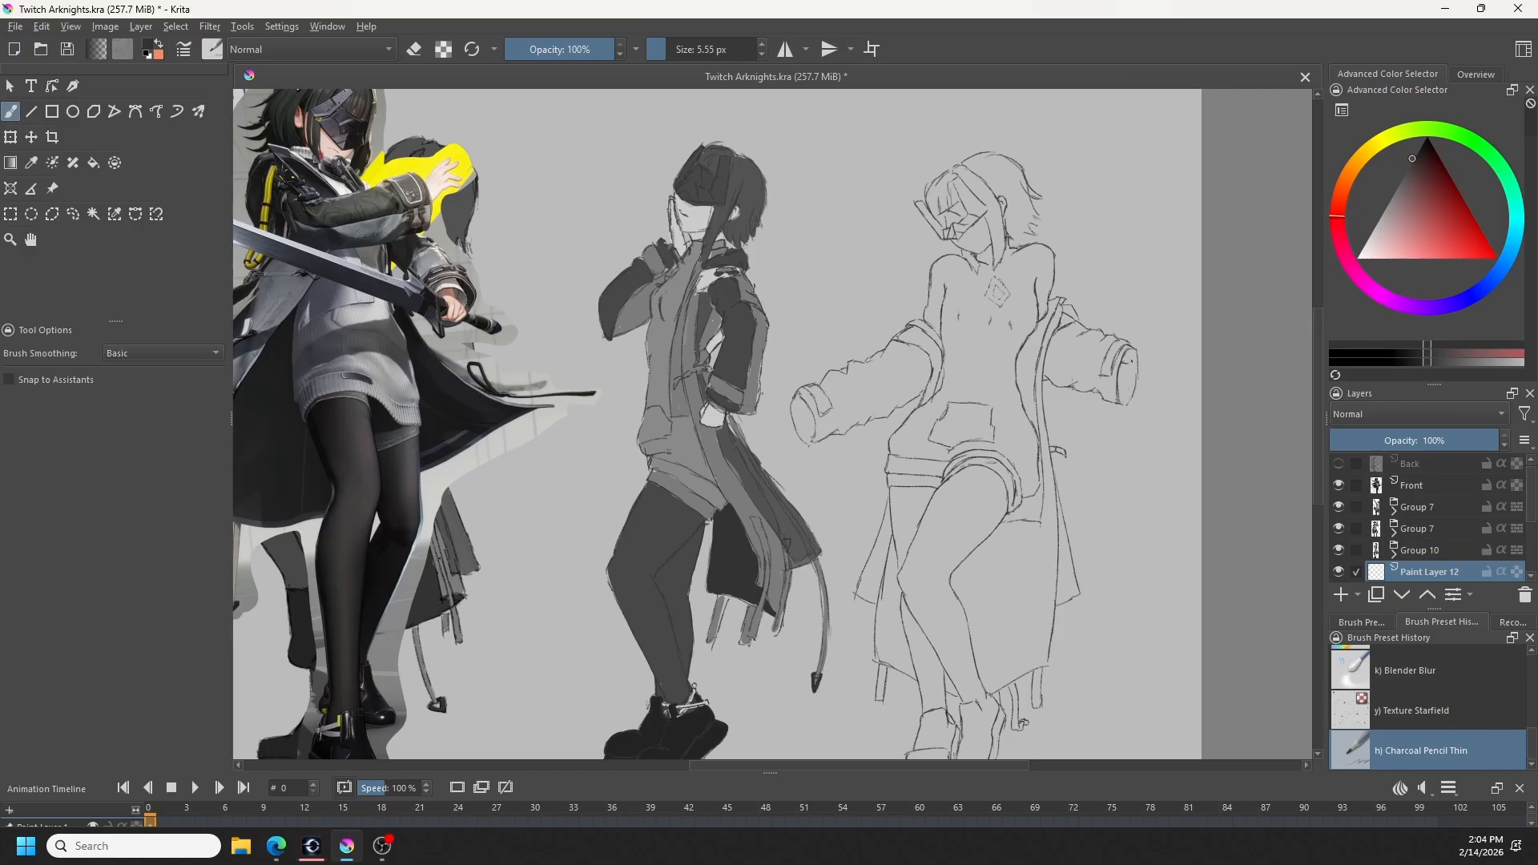
{"action": "key", "text": "ctrl+z"}
{"action": "key", "text": "ctrl+z"}
{"action": "key", "text": "ctrl+z"}
- Transform the hand sketch, adjusting its size and positioning it over the upper part of the right-hand cuff
{"action": "key", "text": "ctrl+t"}
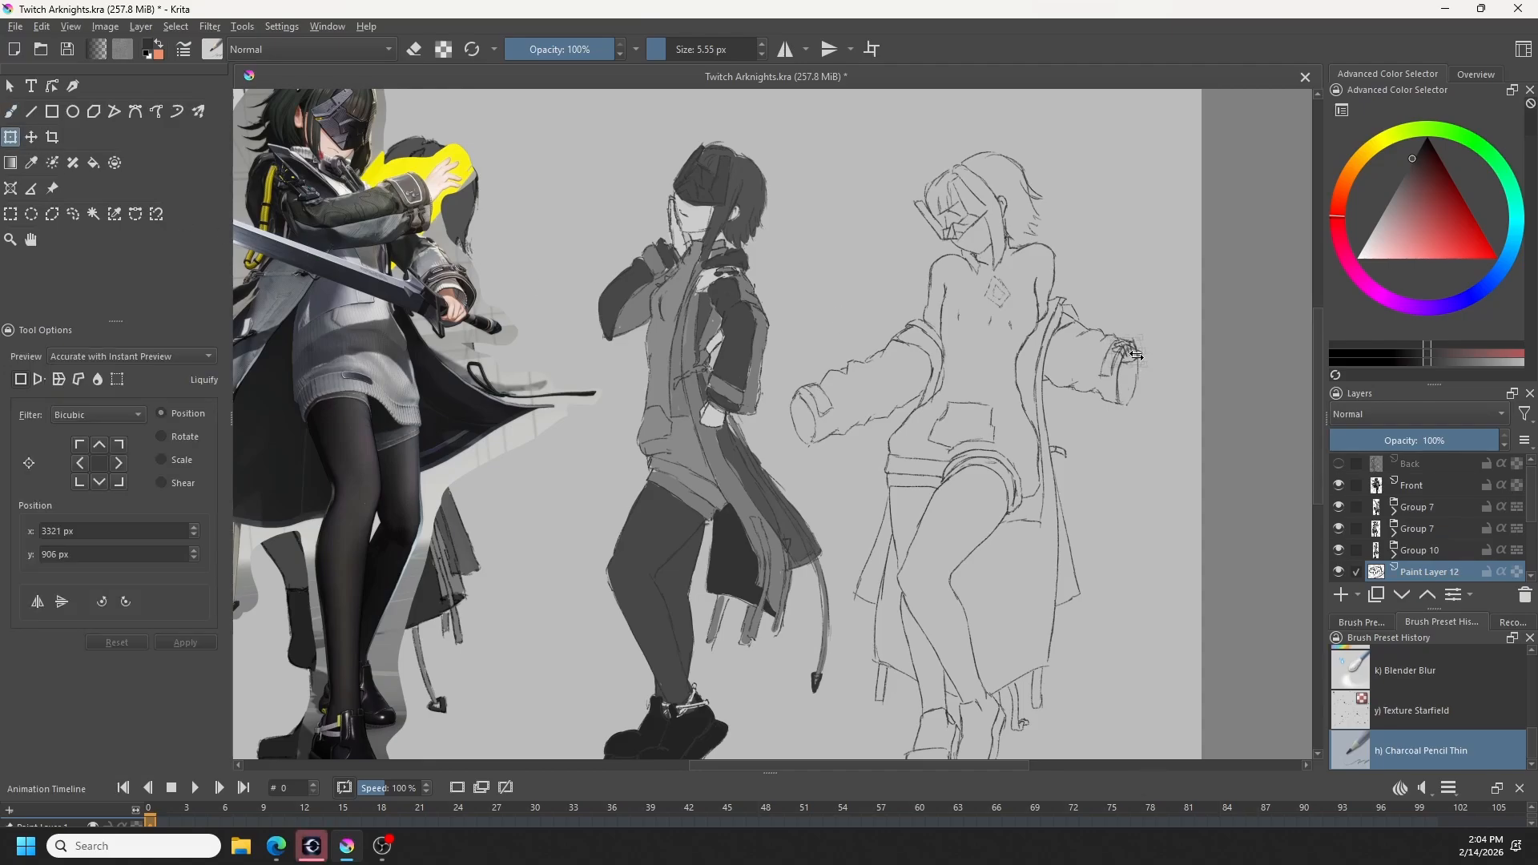
{"action": "scroll", "coordinate": [1137, 355], "scroll_direction": "up", "scroll_amount": 2}
{"action": "mouse_move", "coordinate": [1141, 361]}
{"action": "left_mouse_down"}
{"action": "mouse_move", "coordinate": [1165, 376]}
{"action": "mouse_move", "coordinate": [1210, 352]}
{"action": "left_mouse_up"}
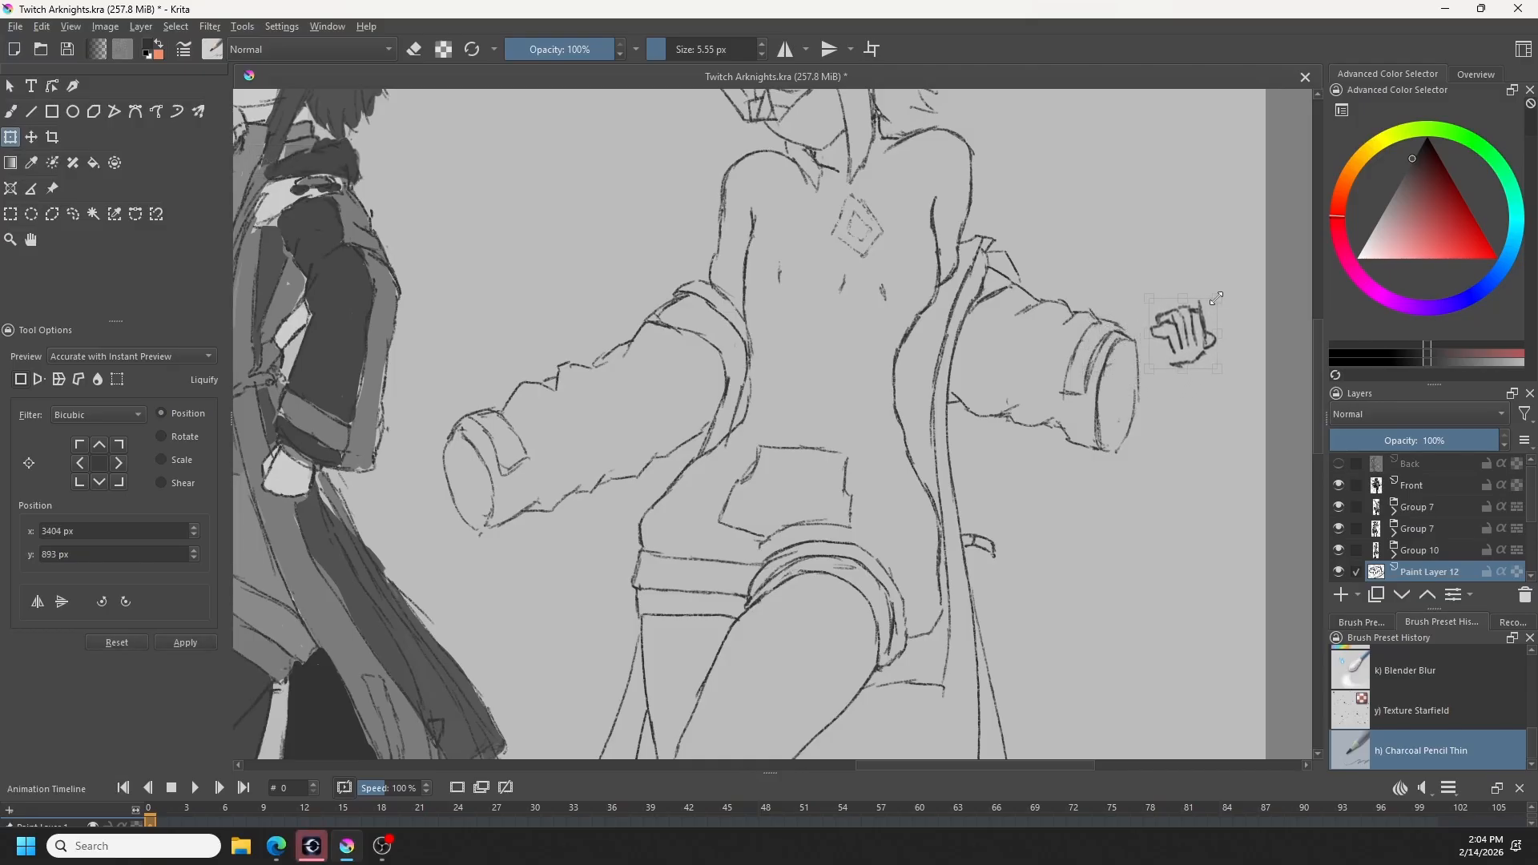
{"action": "left_click_drag", "start_coordinate": [1216, 298], "coordinate": [1215, 301]}
{"action": "left_click_drag", "start_coordinate": [1188, 352], "coordinate": [1120, 363]}
{"action": "scroll", "coordinate": [1122, 369], "scroll_direction": "down", "scroll_amount": 1}
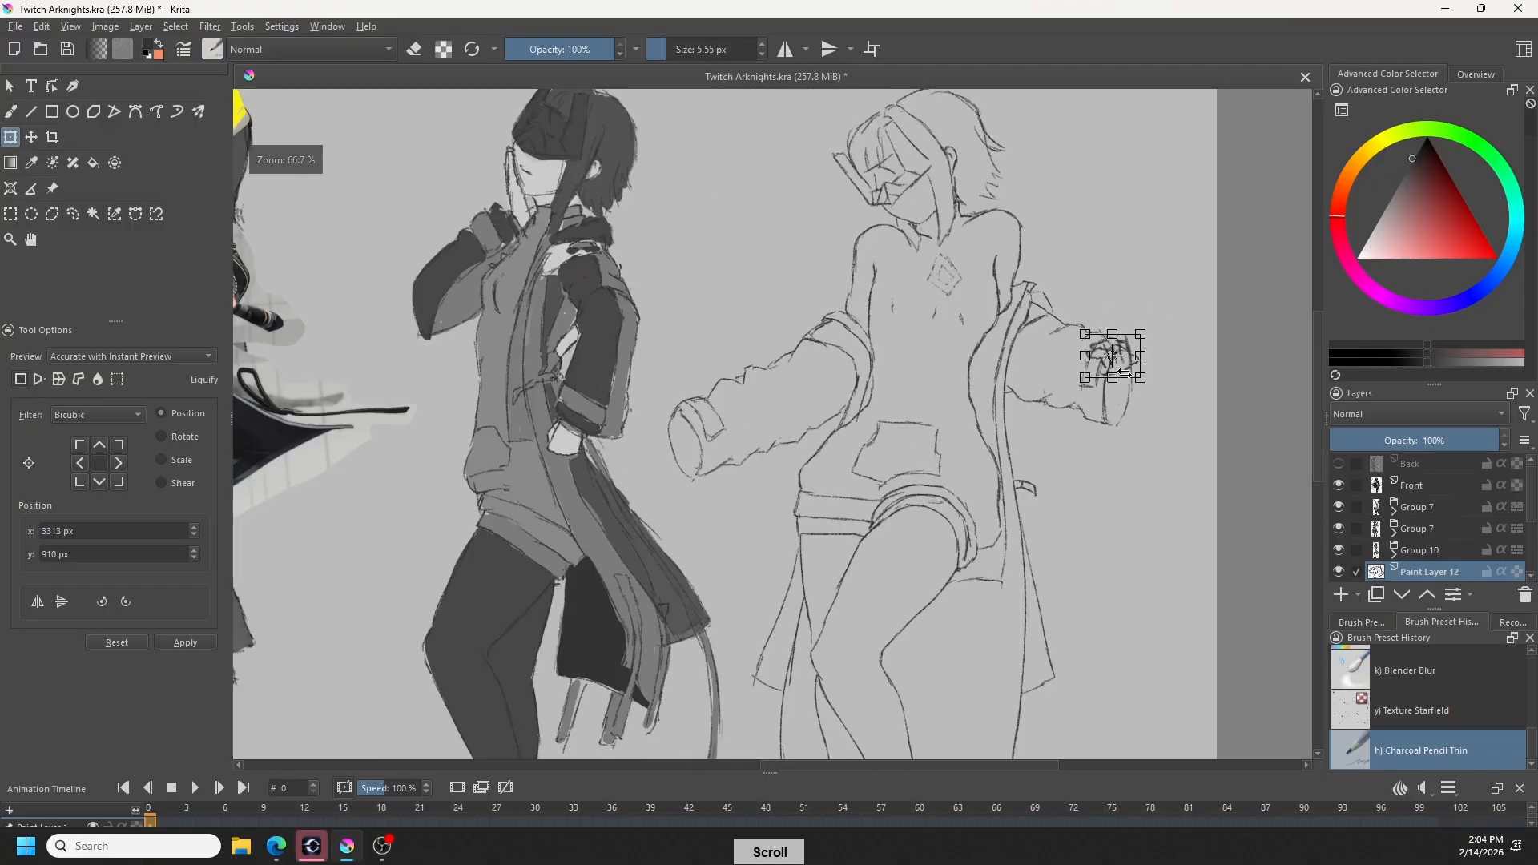
{"action": "scroll", "coordinate": [1122, 372], "scroll_direction": "up", "scroll_amount": 2}
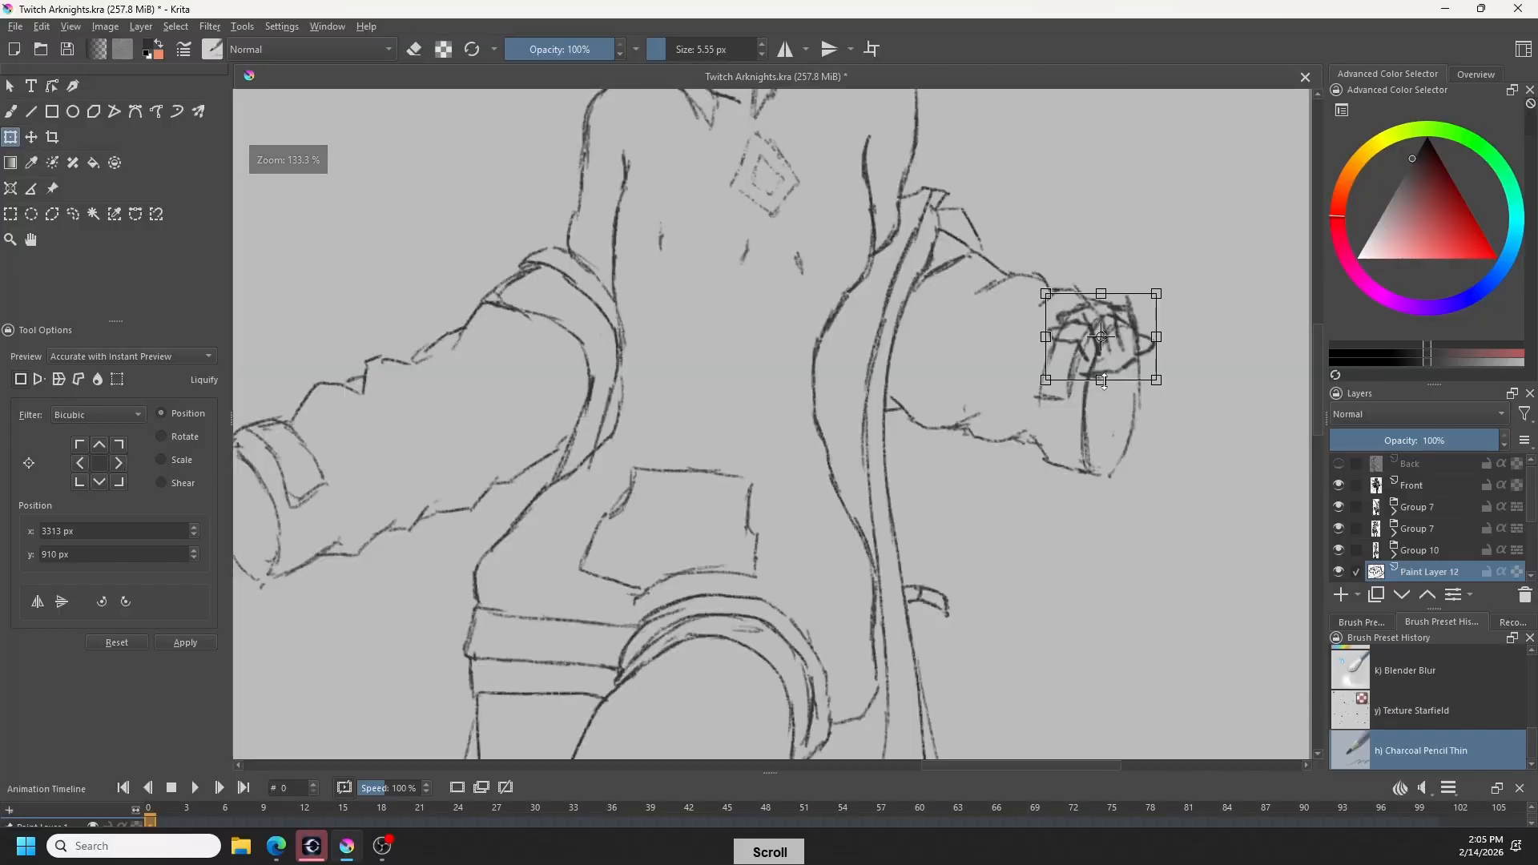
{"action": "left_click_drag", "start_coordinate": [1123, 363], "coordinate": [1133, 367]}
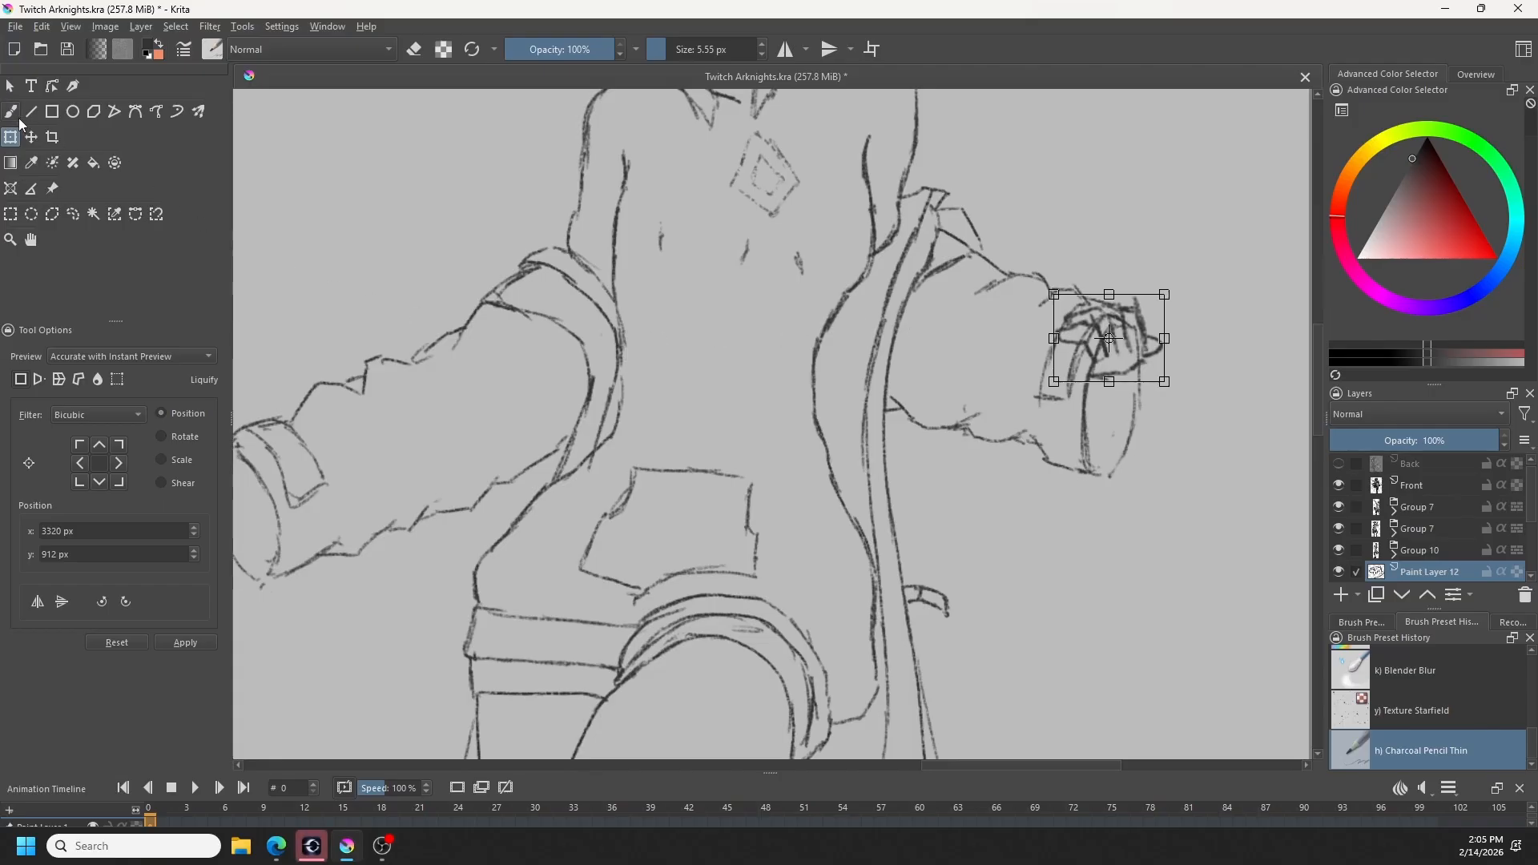
- Return to the brush and clean up the hand's outline and fingers, alternating between drawing and erasing
{"action": "left_click", "coordinate": [11, 112]}
{"action": "key", "text": "e"}
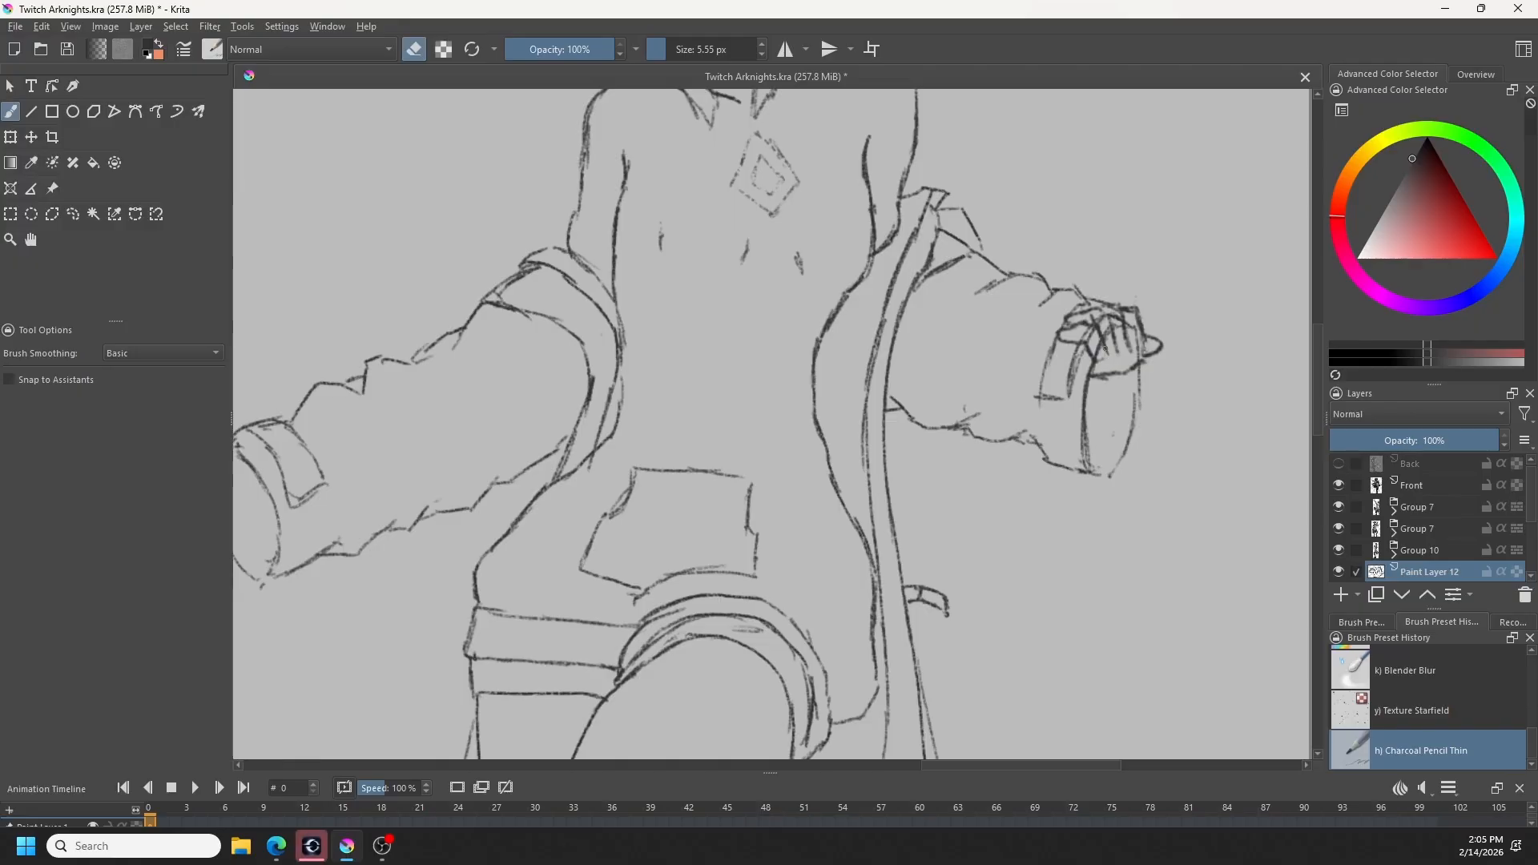
{"action": "key", "text": "e"}
{"action": "key", "text": "e"}
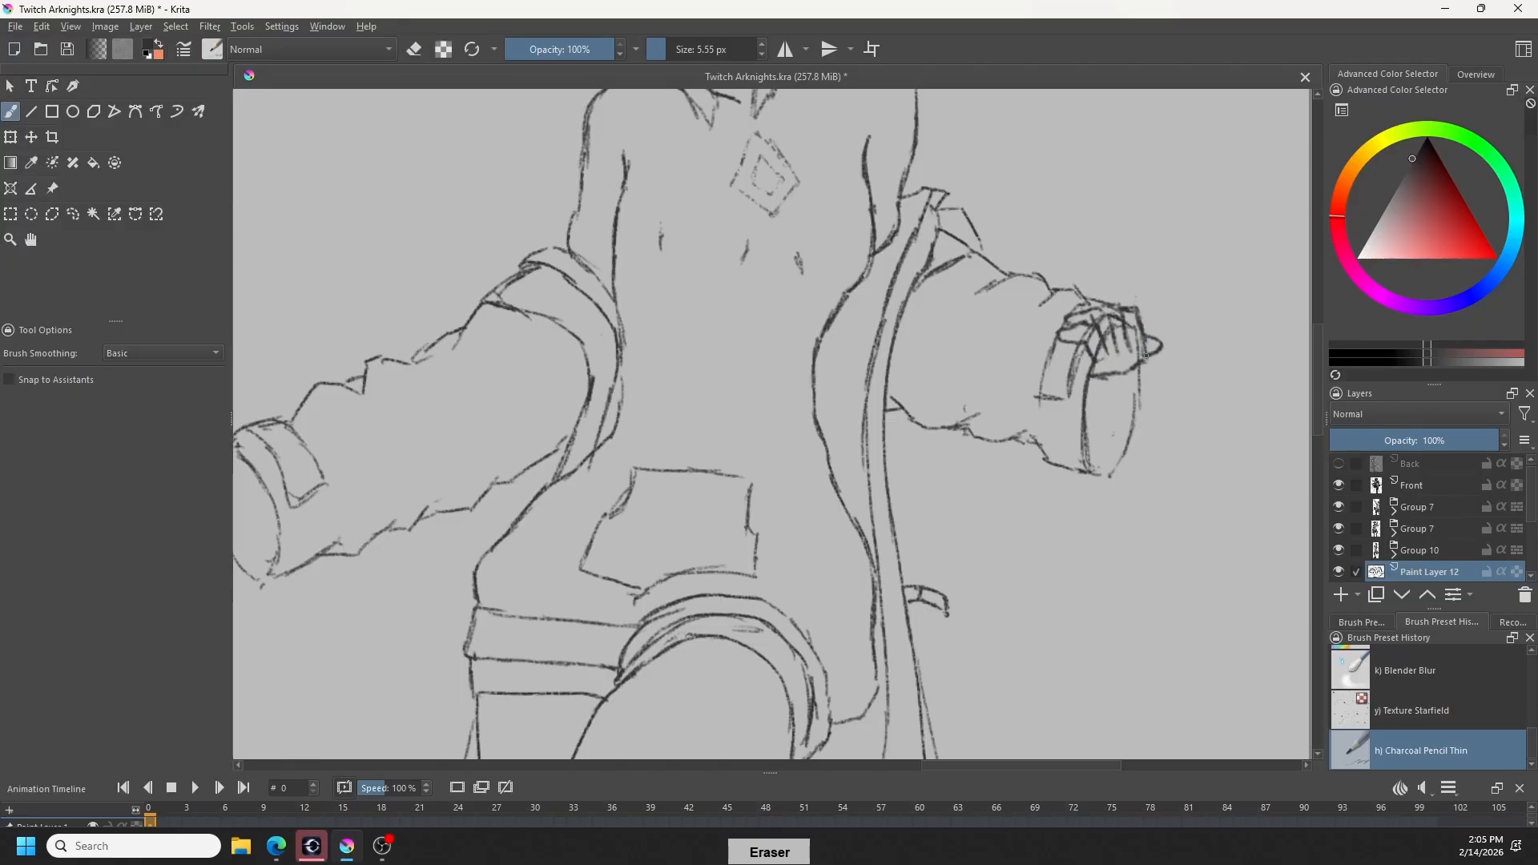
{"action": "key", "text": "e"}
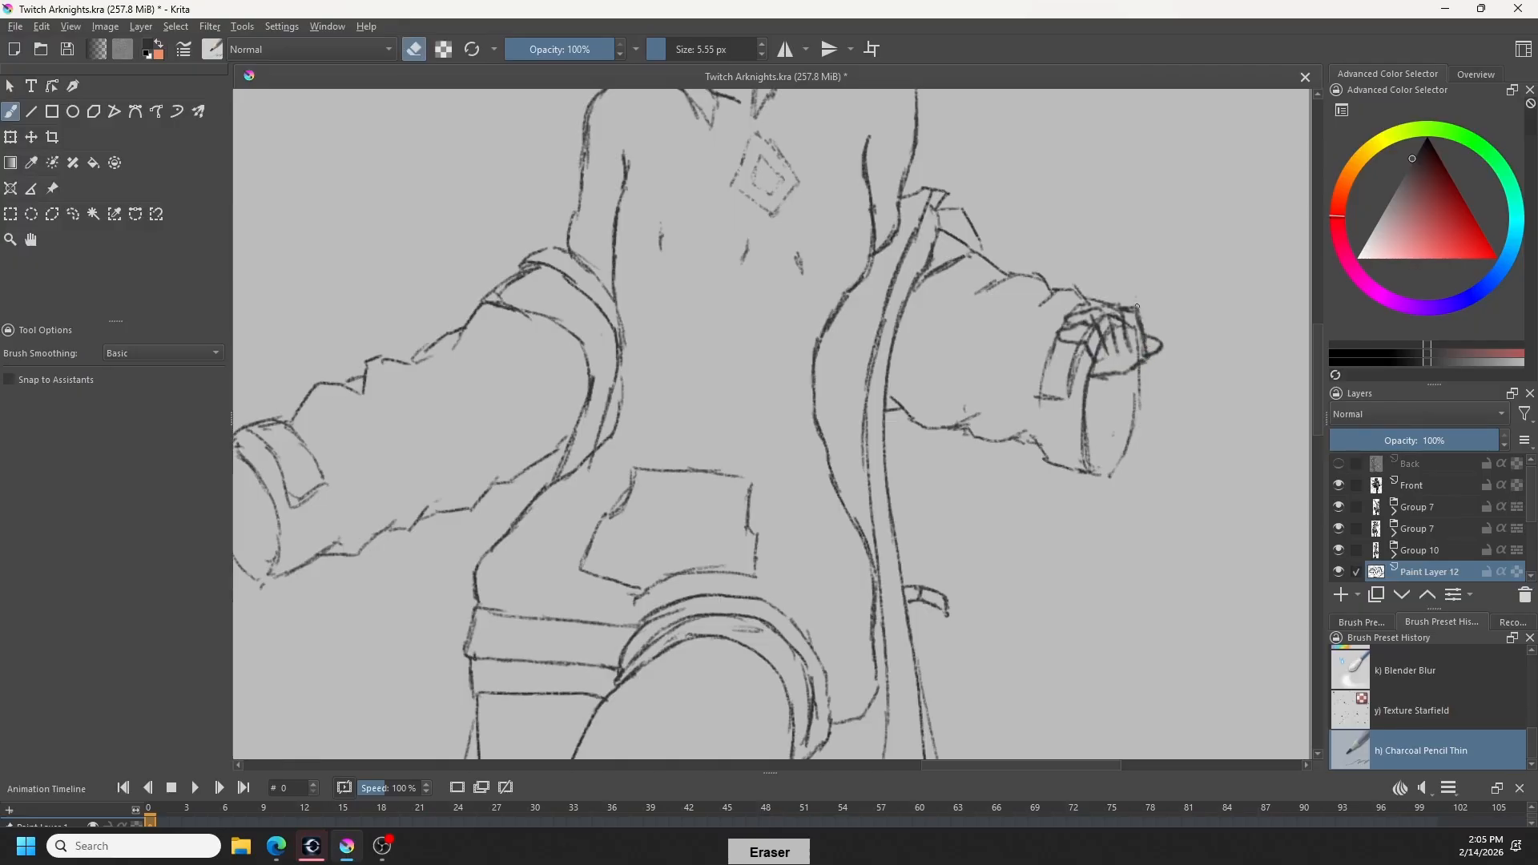
{"action": "key", "text": "e"}
{"action": "key", "text": "e"}
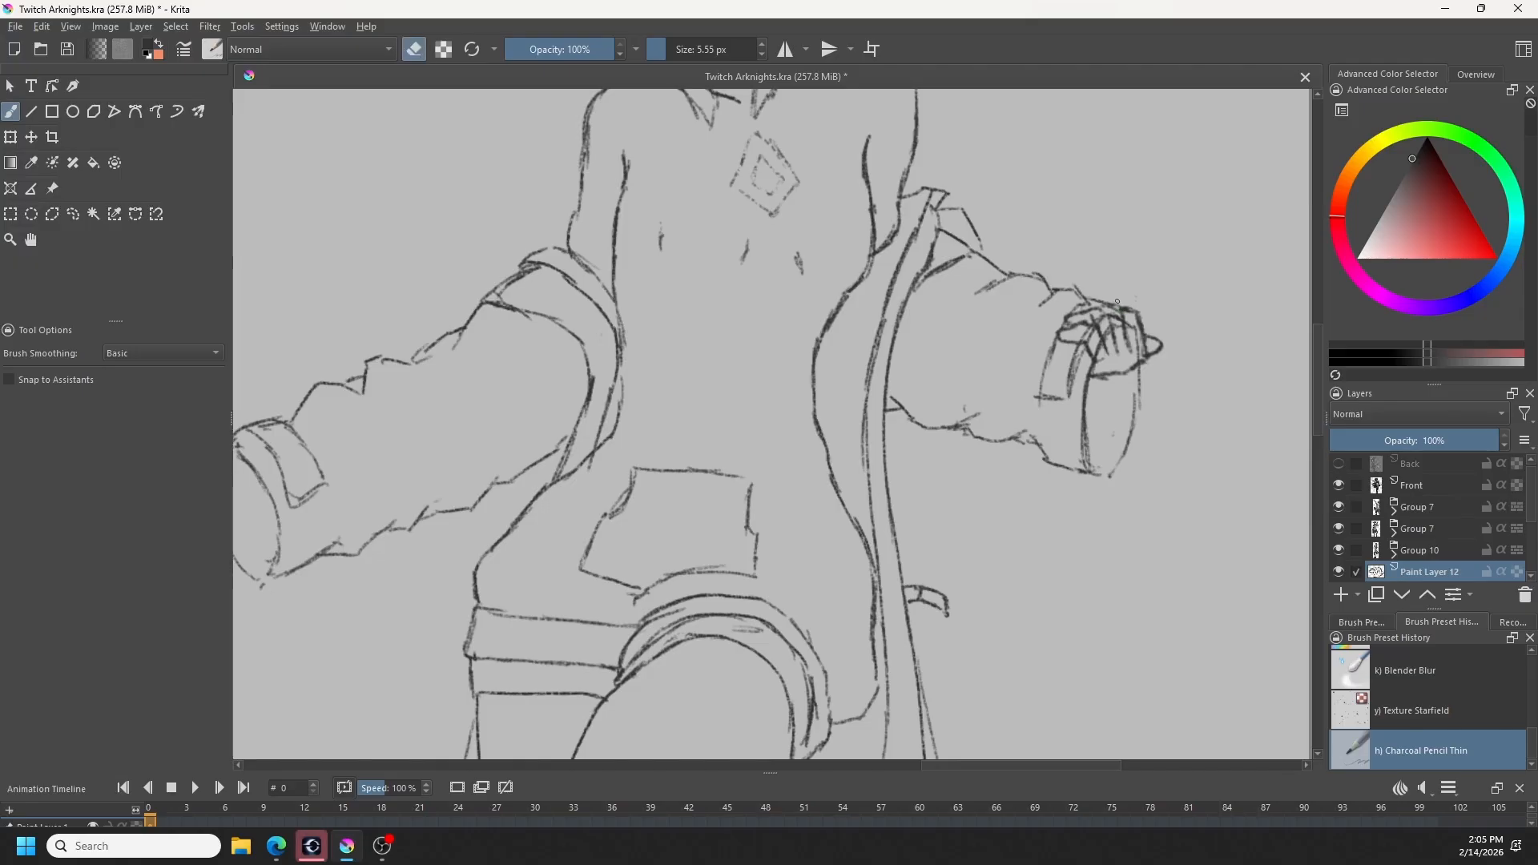
{"action": "key", "text": "e"}
- Select Paint Layer 11 and erase the cuff lines that run underneath the hand
{"action": "left_click_drag", "start_coordinate": [1043, 572], "coordinate": [1085, 560]}
{"action": "scroll", "coordinate": [1085, 560], "scroll_direction": "down", "scroll_amount": 4}
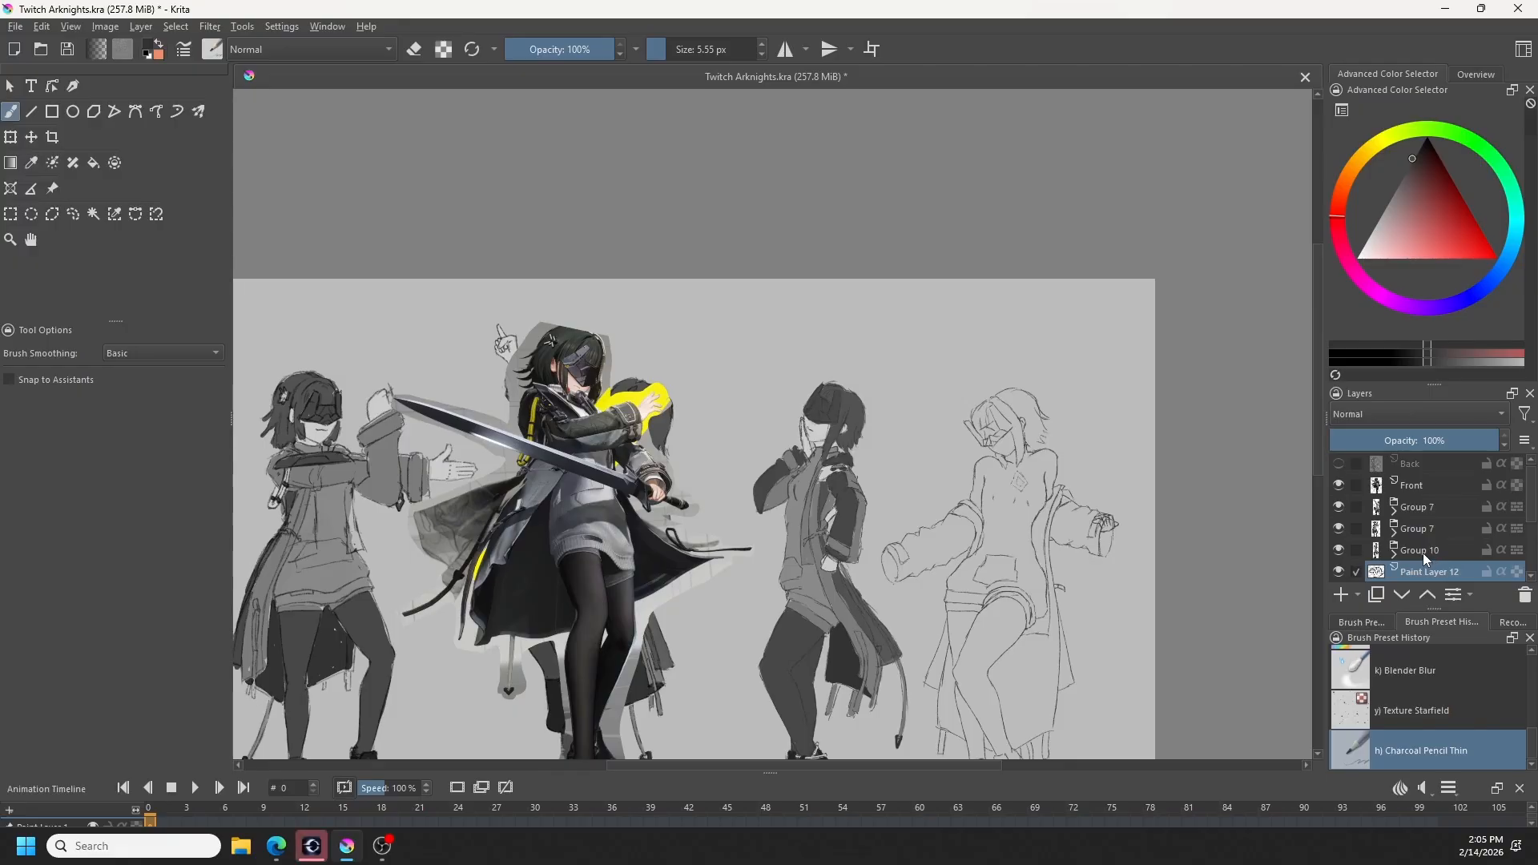
{"action": "scroll", "coordinate": [1422, 561], "scroll_direction": "down", "scroll_amount": 1}
{"action": "scroll", "coordinate": [1424, 553], "scroll_direction": "up", "scroll_amount": 1}
{"action": "scroll", "coordinate": [1418, 567], "scroll_direction": "down", "scroll_amount": 1}
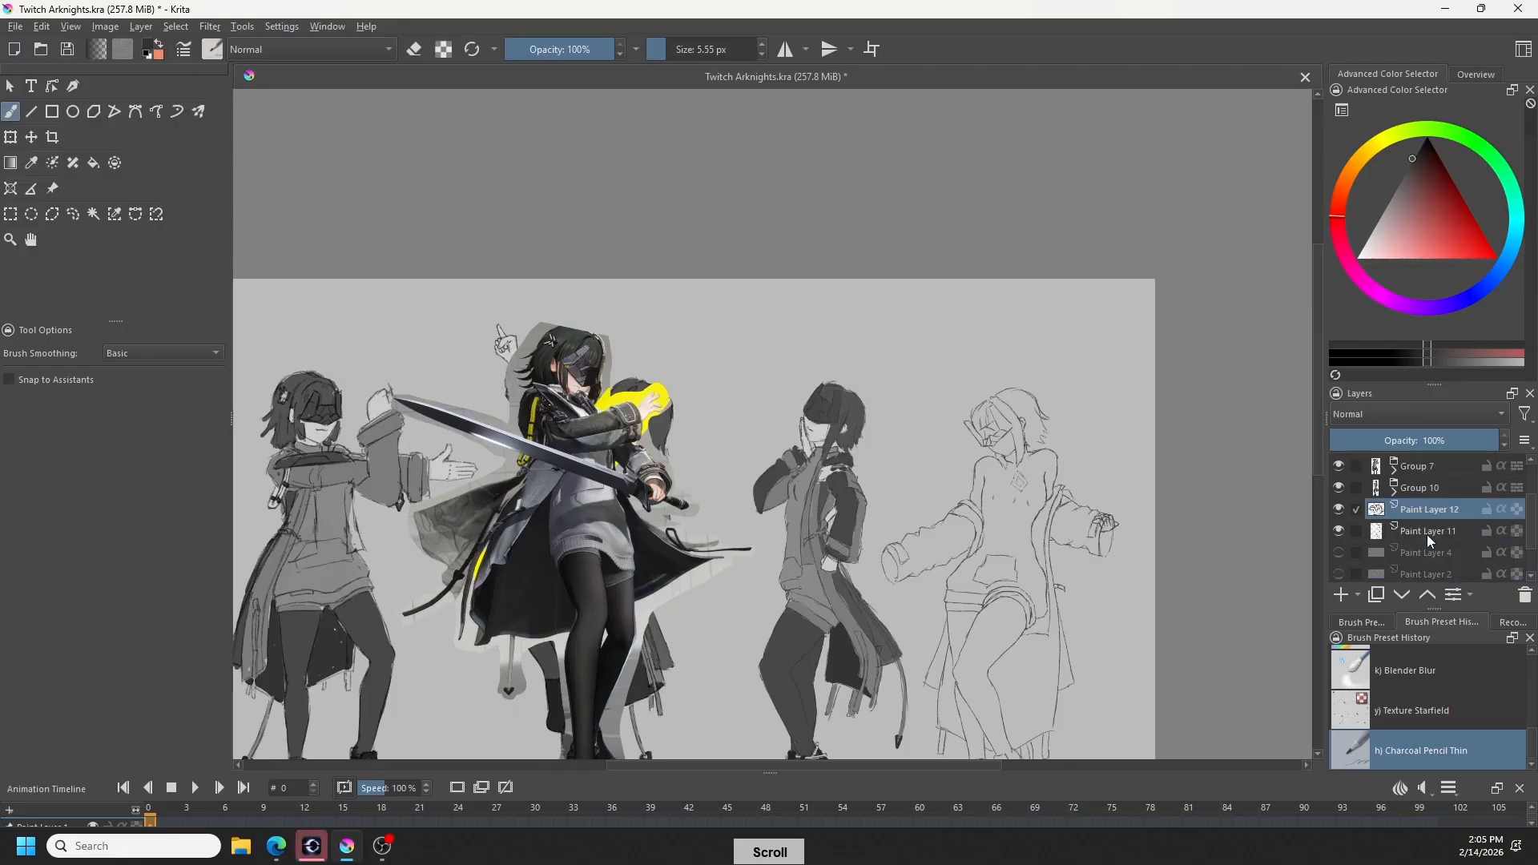
{"action": "left_click", "coordinate": [1424, 534]}
{"action": "key", "text": "e"}
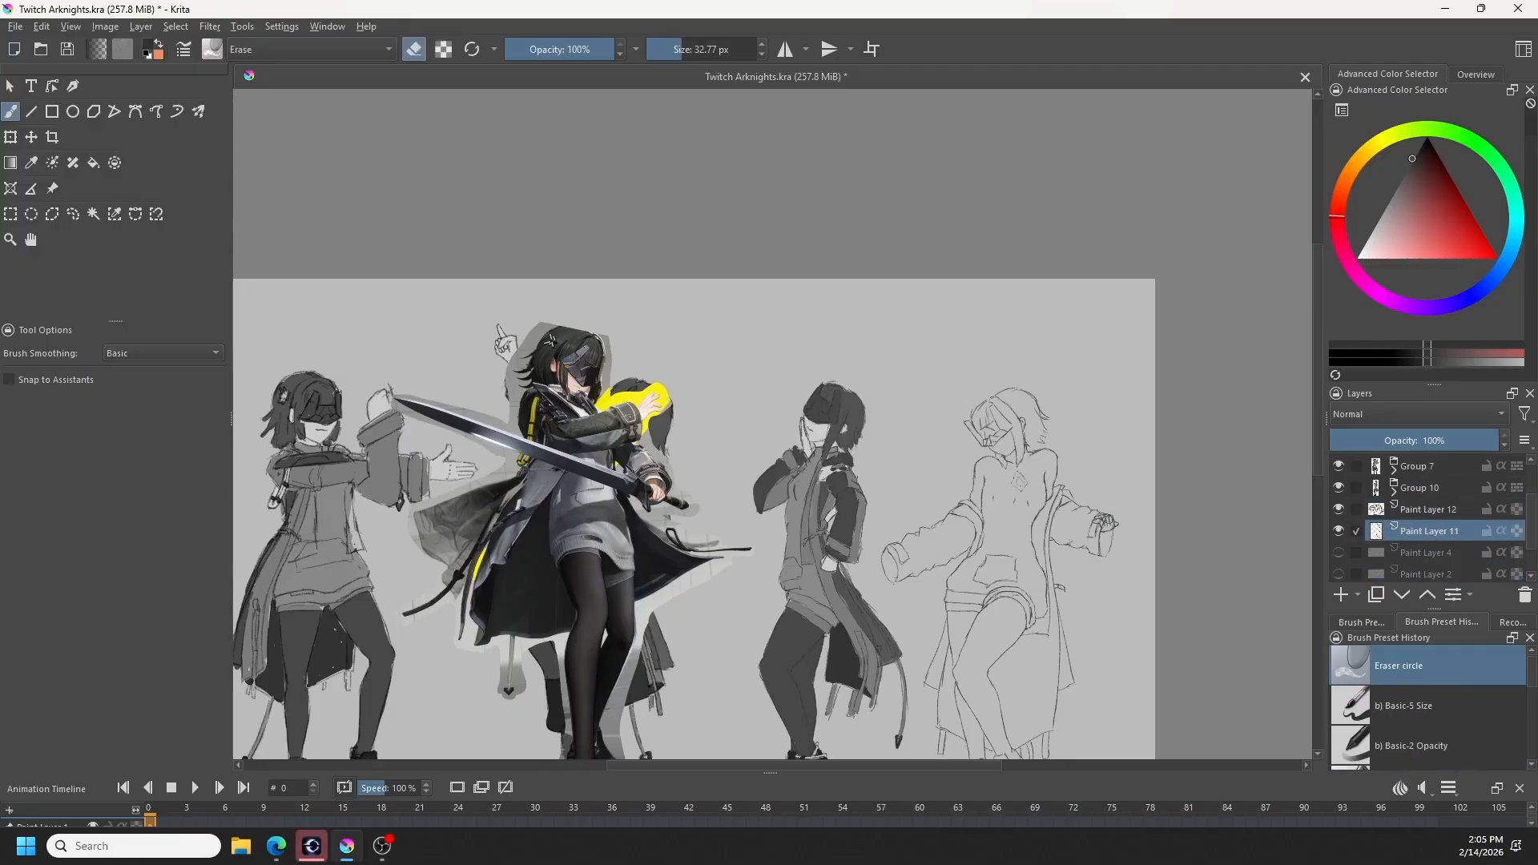
{"action": "left_click_drag", "start_coordinate": [1100, 519], "coordinate": [1110, 520]}
{"action": "key", "text": "e"}
- Select Paint Layer 12 and refine the lines of the hand at the right-hand cuff, alternating between drawing and erasing
{"action": "left_click", "coordinate": [1429, 510]}
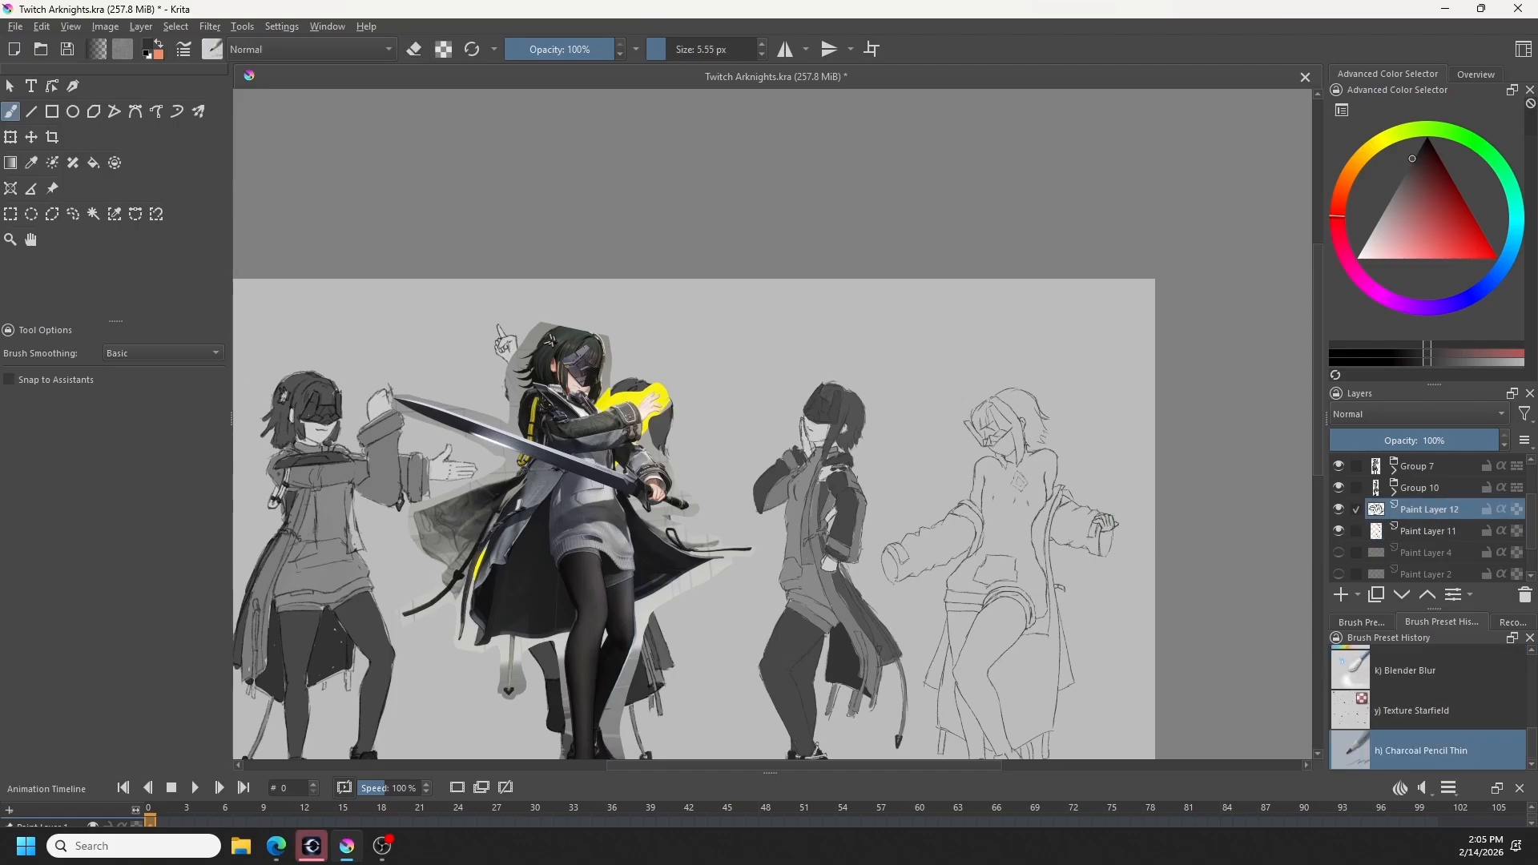
{"action": "left_click_drag", "start_coordinate": [1090, 590], "coordinate": [1059, 517]}
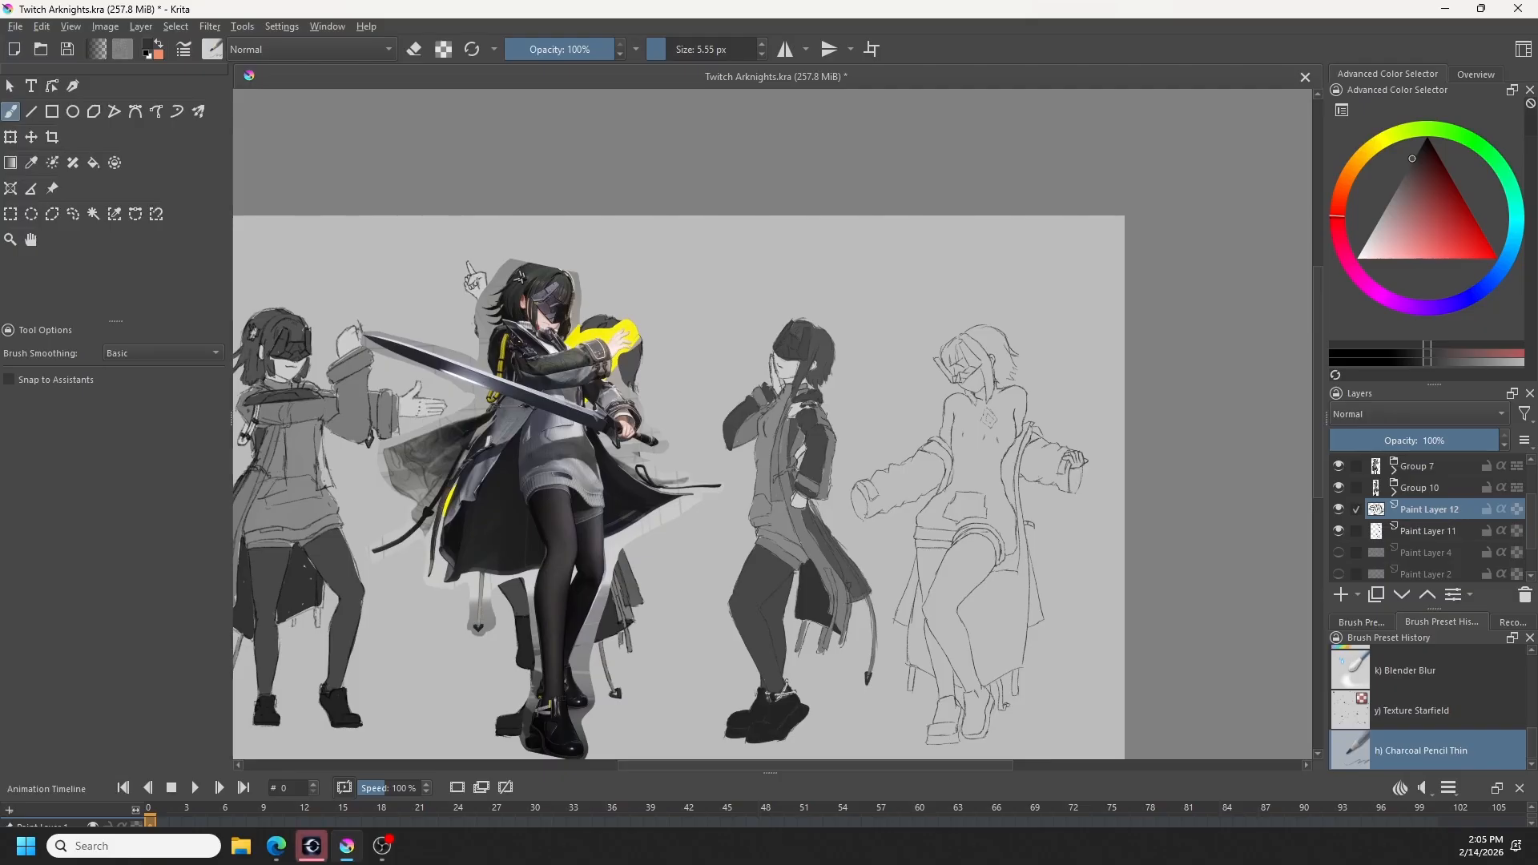
{"action": "scroll", "coordinate": [1082, 465], "scroll_direction": "up", "scroll_amount": 2}
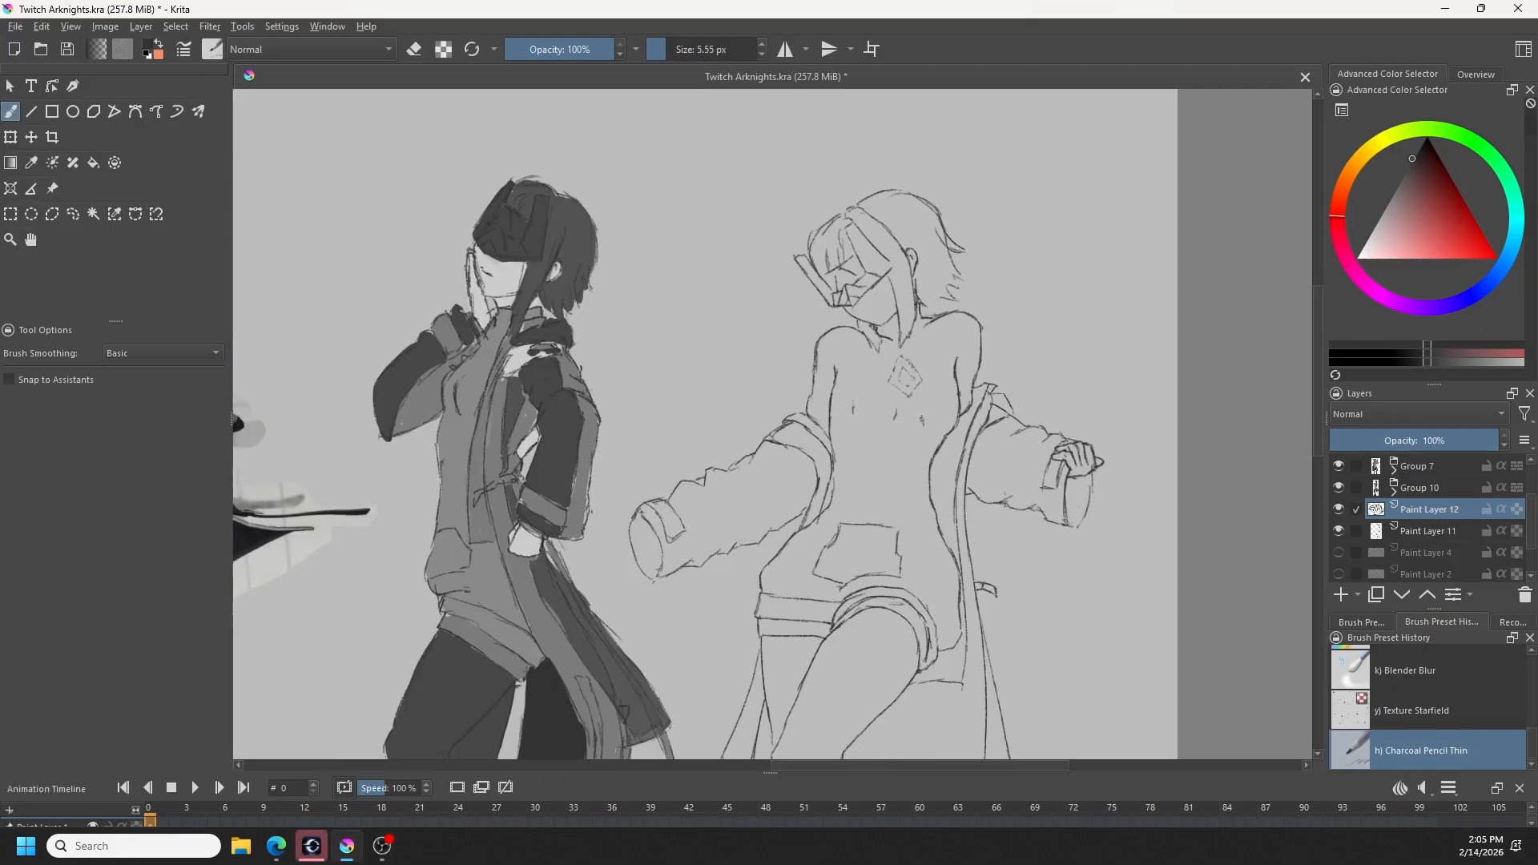
{"action": "key", "text": "ctrl+z"}
{"action": "key", "text": "e"}
{"action": "key", "text": "e"}
{"action": "key", "text": "e"}
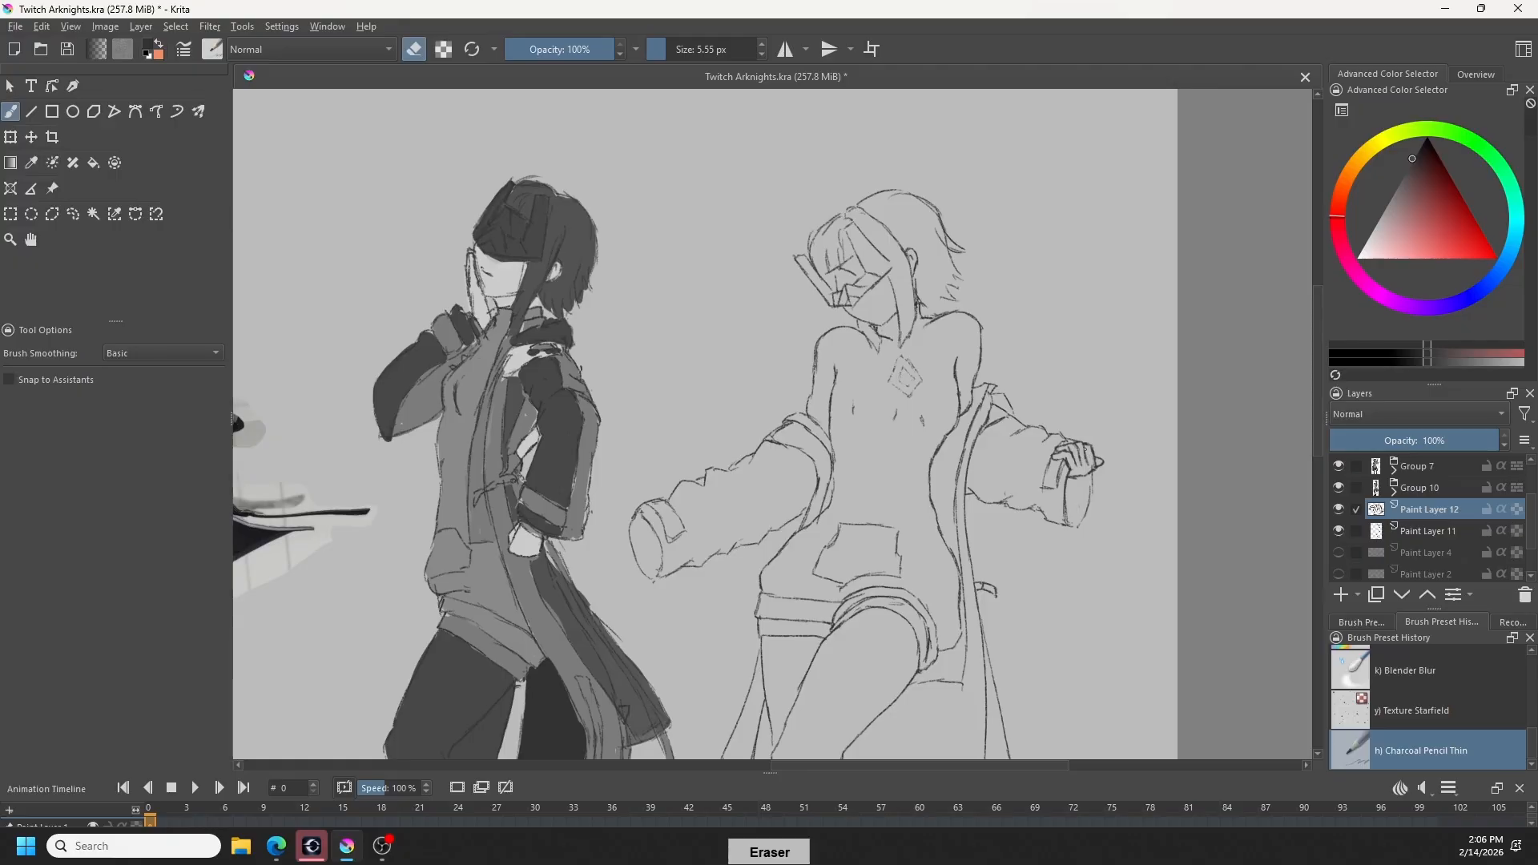
{"action": "key", "text": "e"}
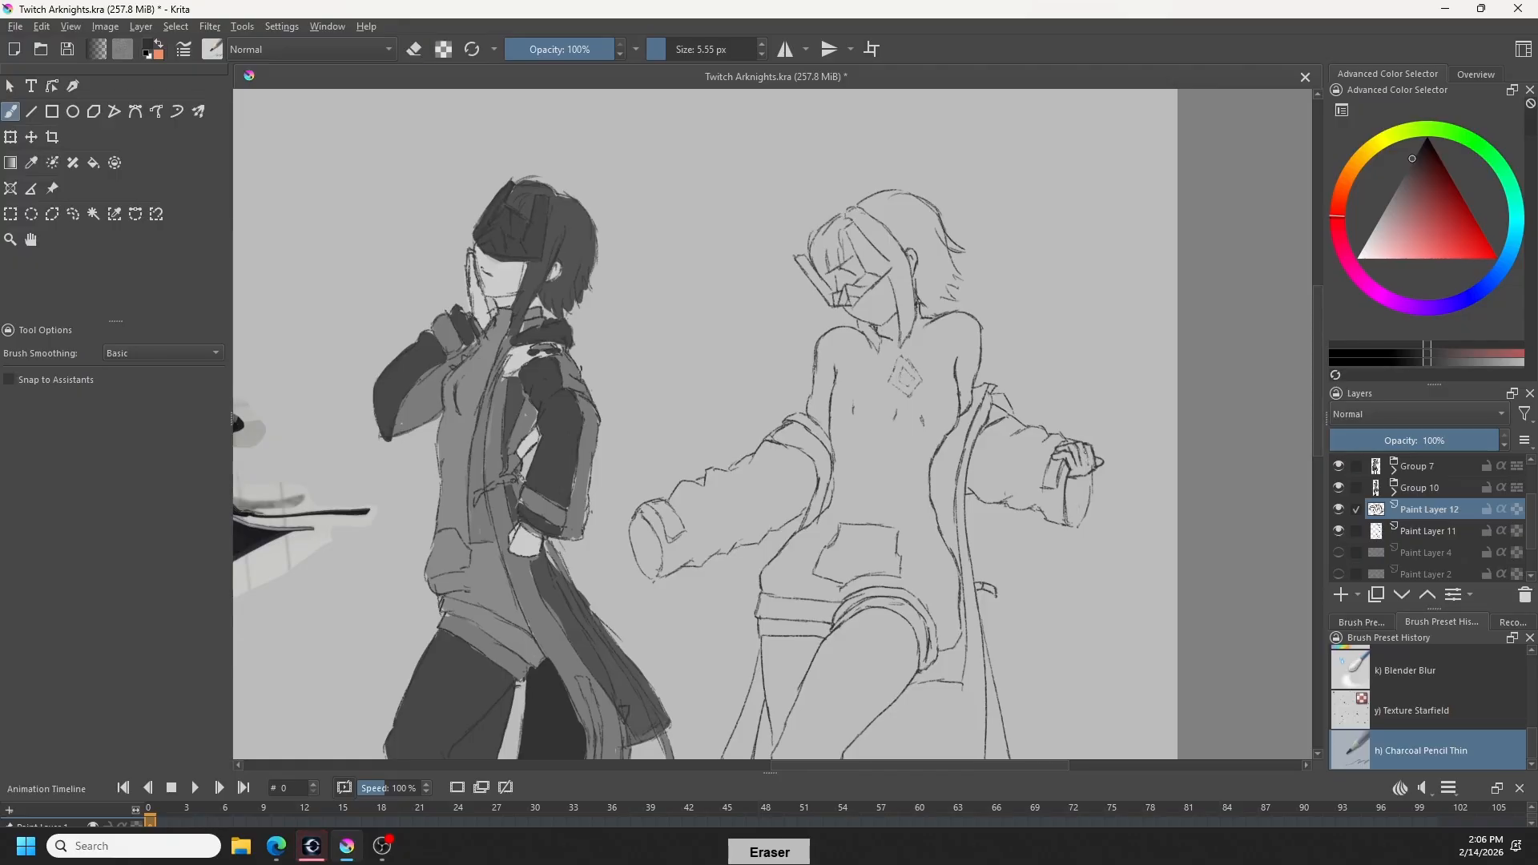
{"action": "key", "text": "e"}
{"action": "key", "text": "e"}
{"action": "key", "text": "e"}
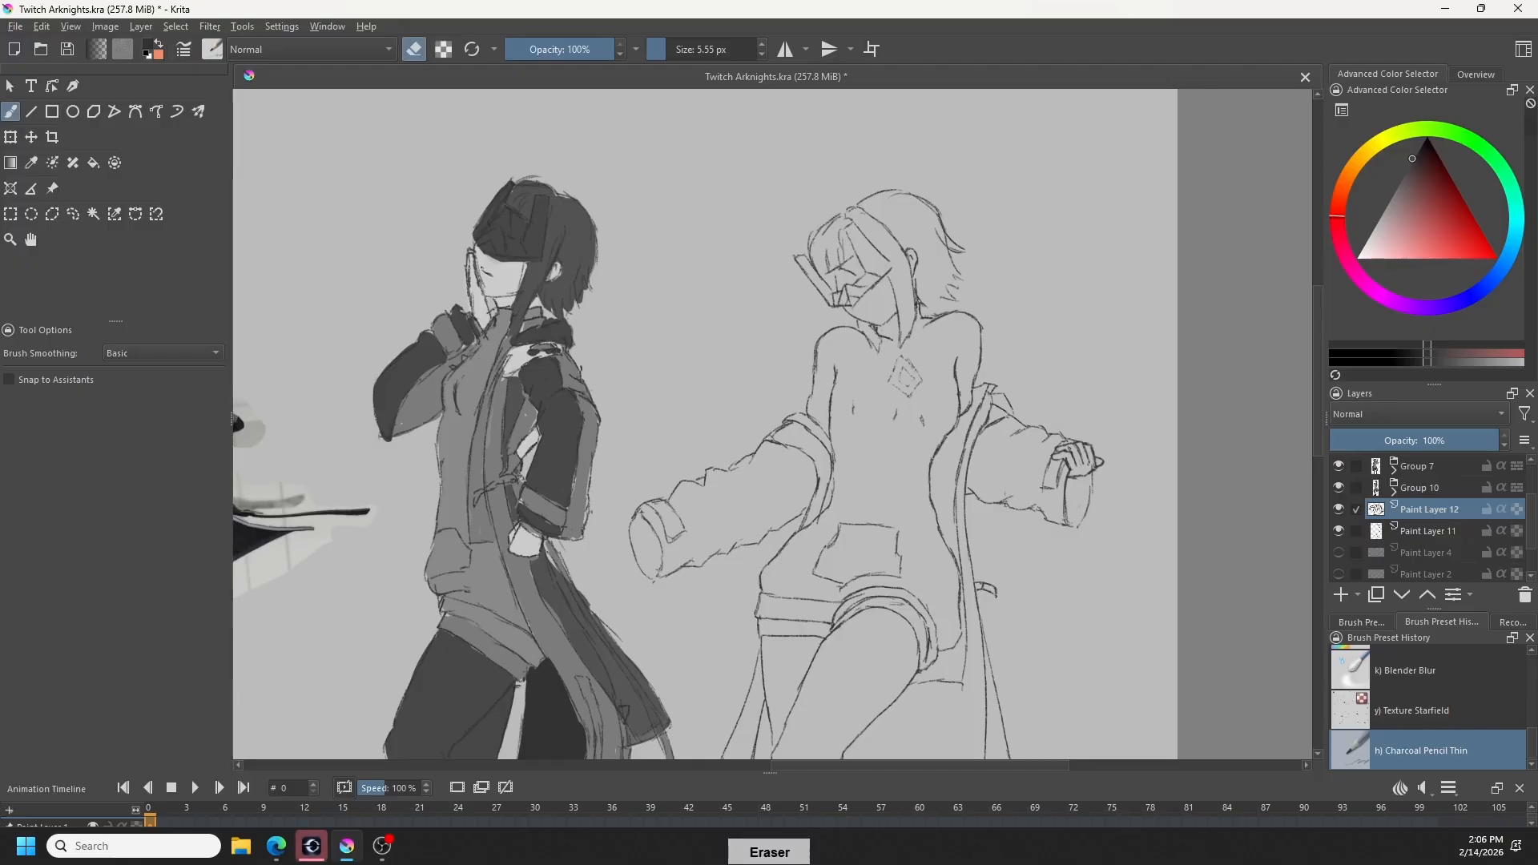
{"action": "key", "text": "e"}
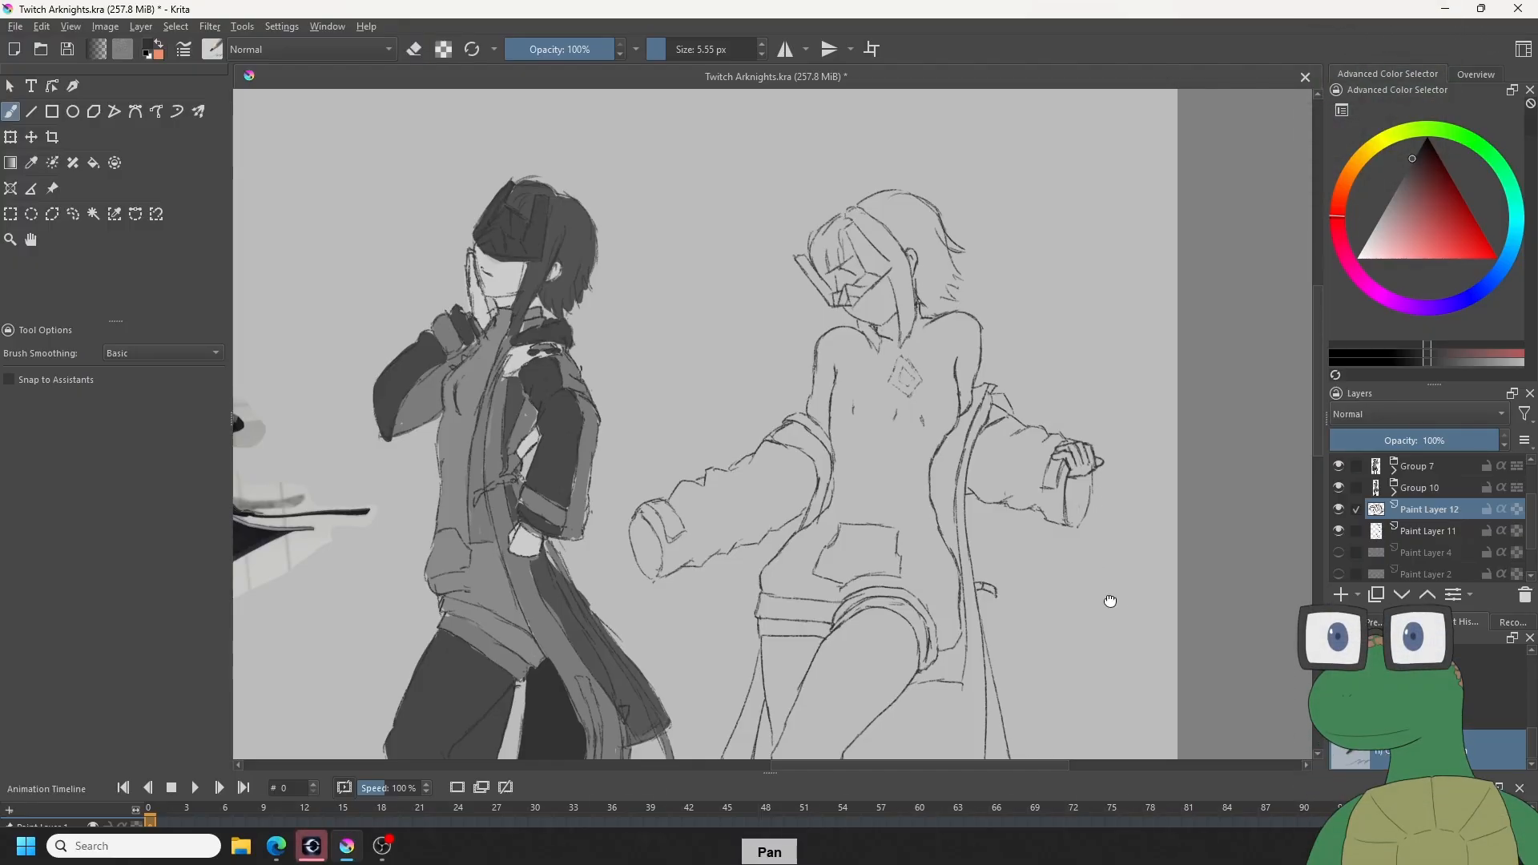
- Duplicate Paint Layer 12 and mirror the copied hand layer horizontally
{"action": "left_click_drag", "start_coordinate": [1106, 598], "coordinate": [1133, 607]}
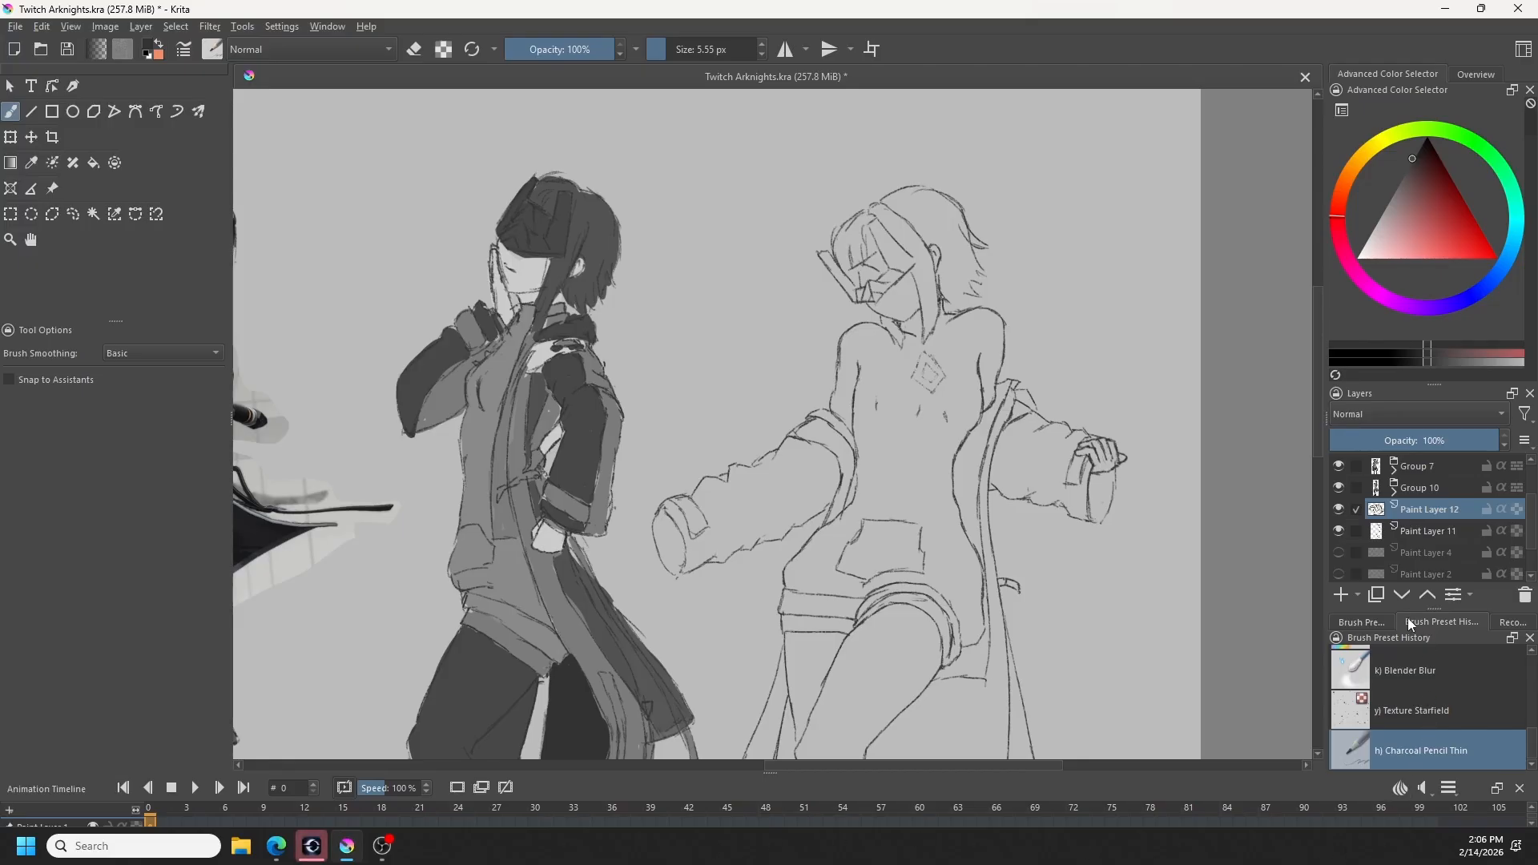
{"action": "left_click", "coordinate": [1379, 596]}
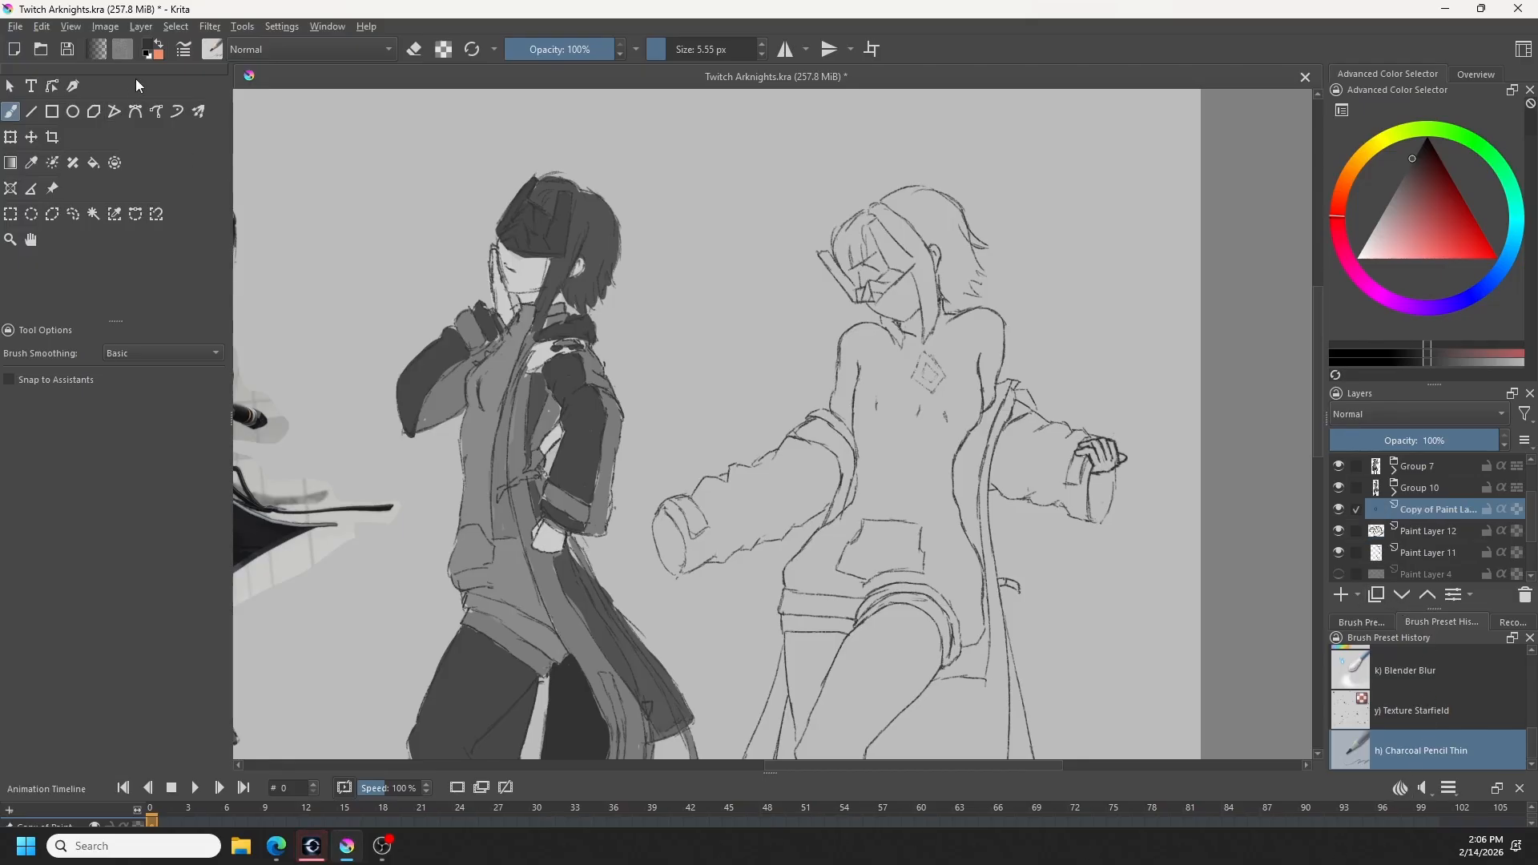
{"action": "left_click", "coordinate": [119, 26]}
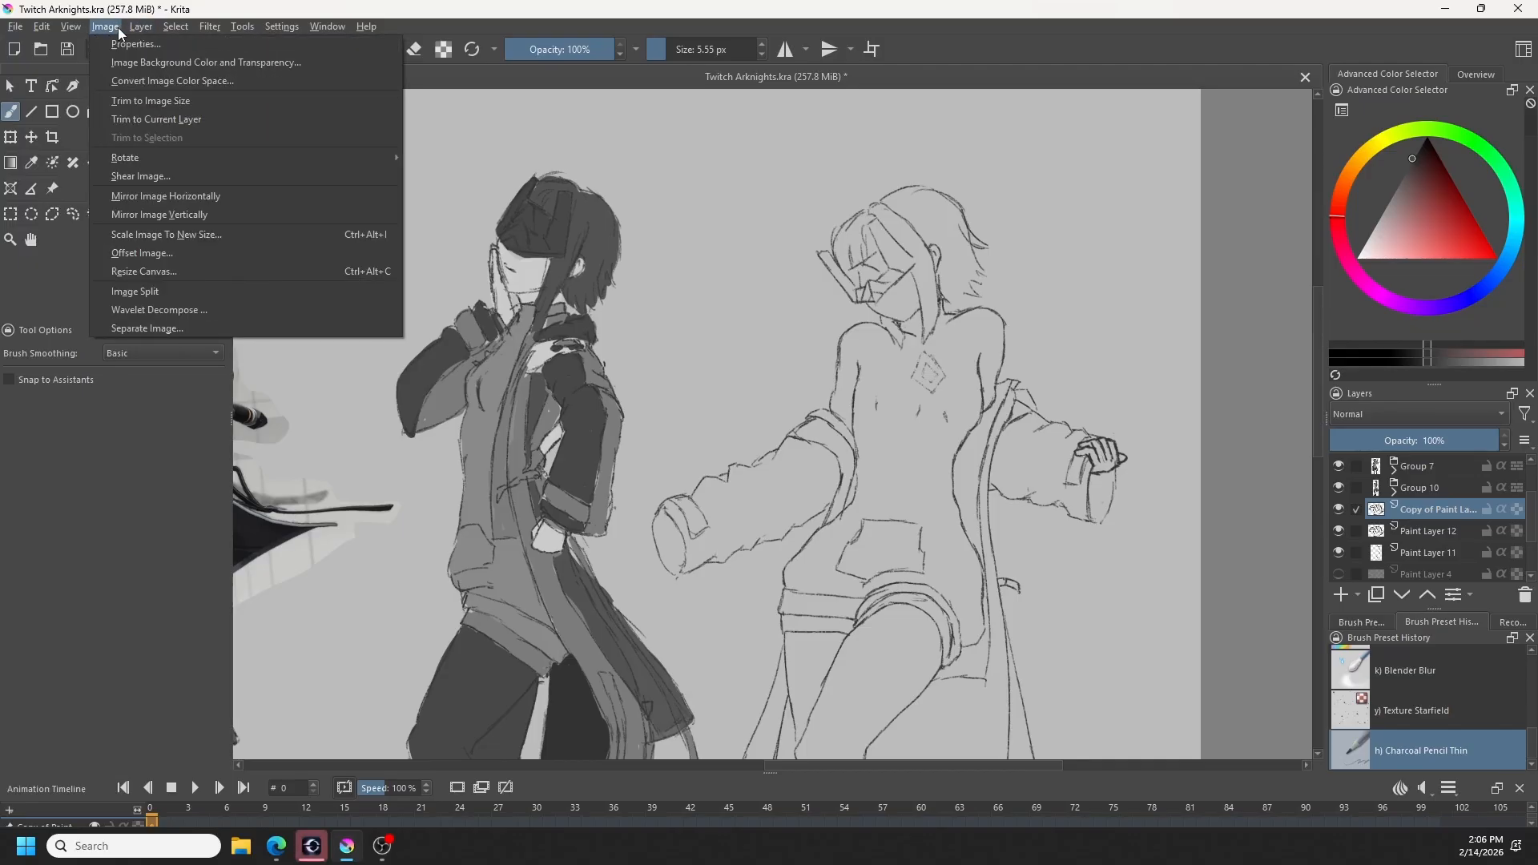
{"action": "mouse_move", "coordinate": [142, 29]}
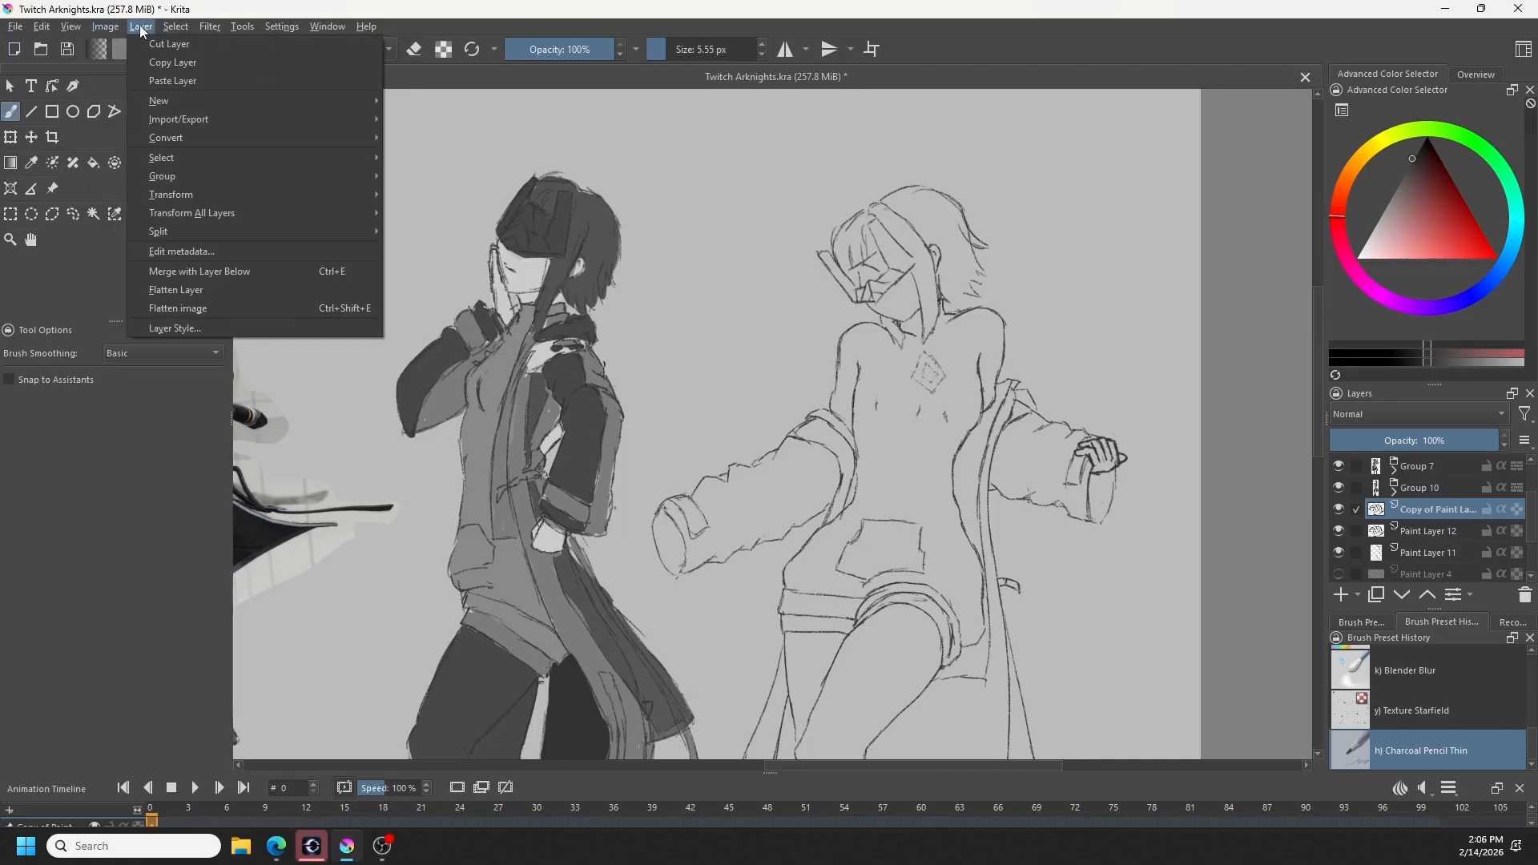
{"action": "mouse_move", "coordinate": [184, 188]}
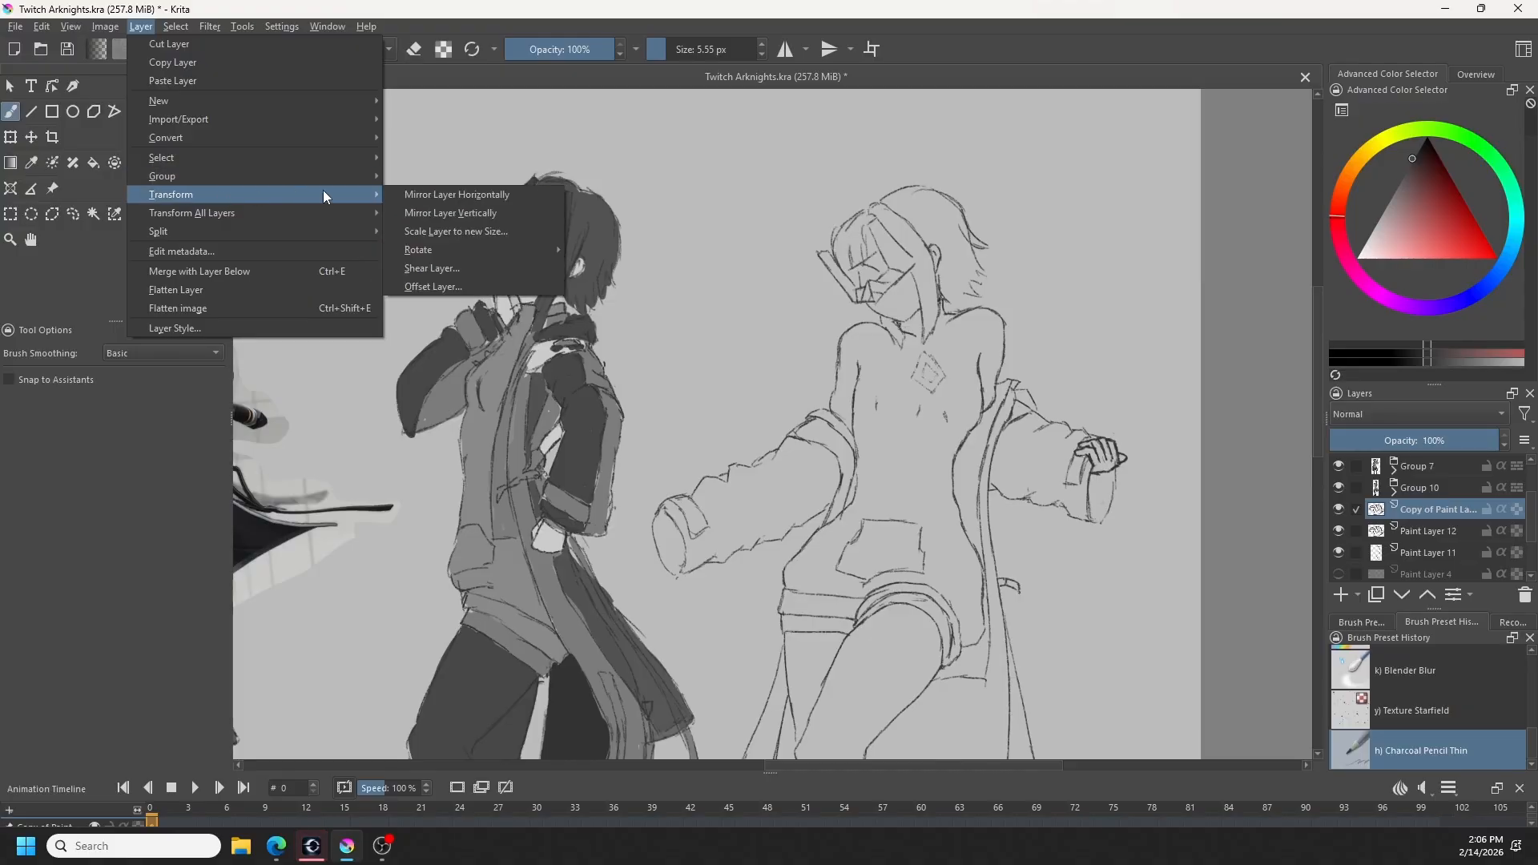
{"action": "left_click", "coordinate": [412, 194]}
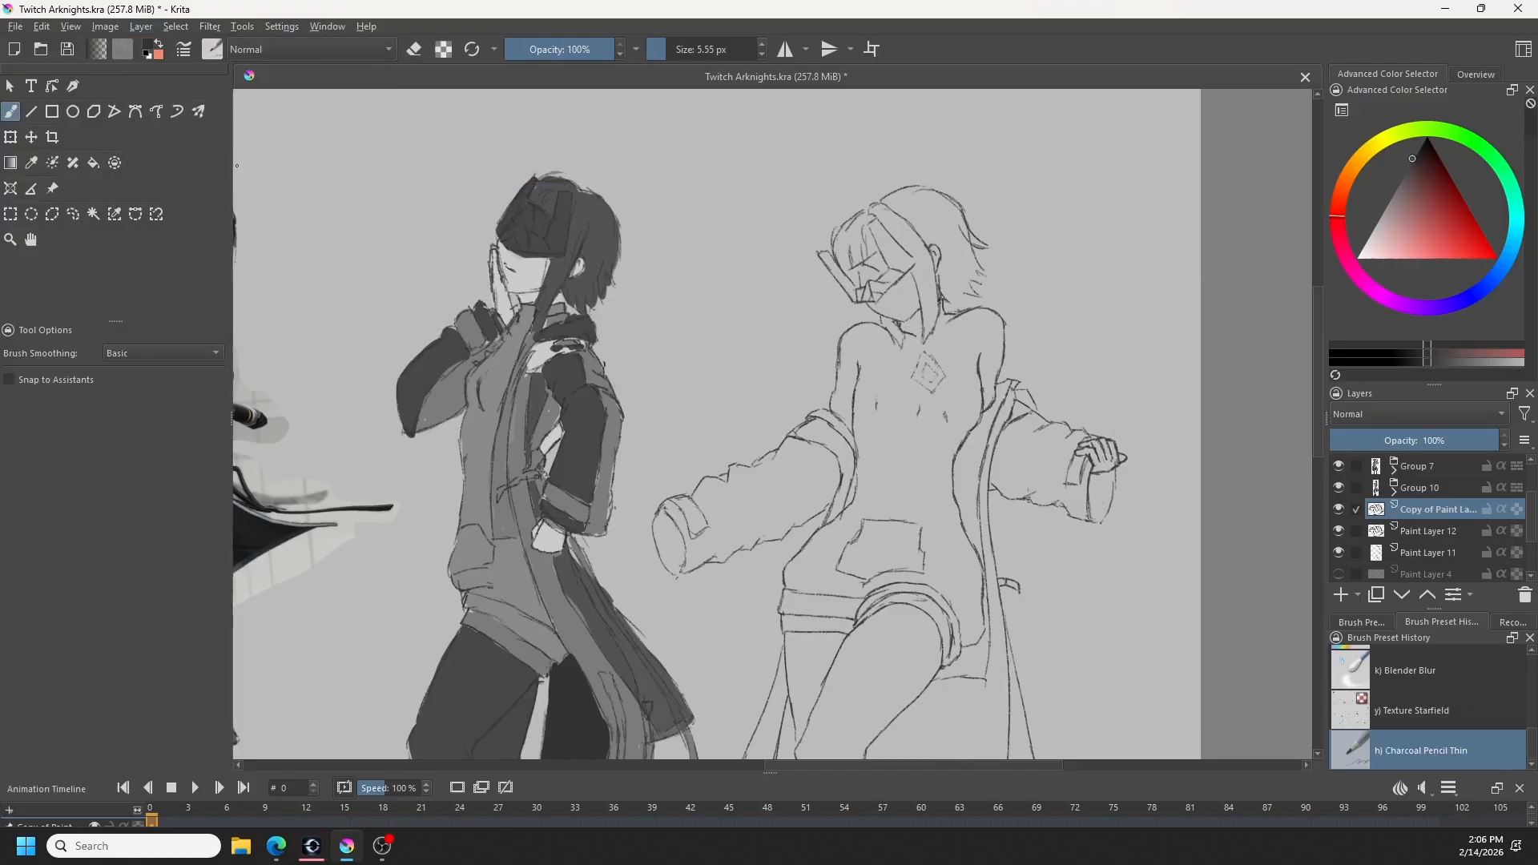
{"action": "key", "text": "ctrl+t"}
{"action": "scroll", "coordinate": [731, 524], "scroll_direction": "down", "scroll_amount": 2}
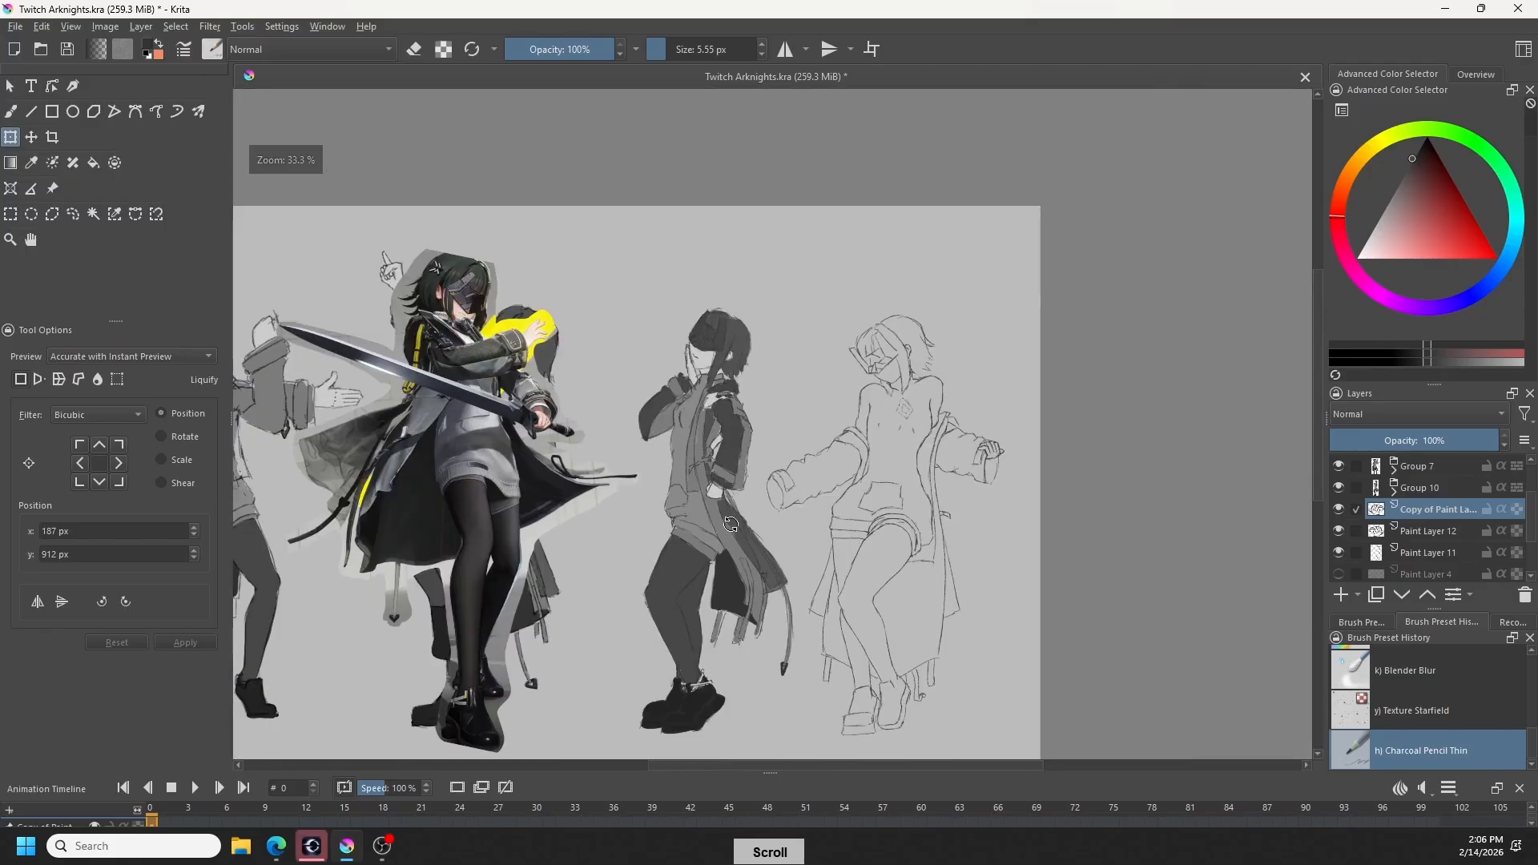
{"action": "left_click_drag", "start_coordinate": [623, 527], "coordinate": [814, 539]}
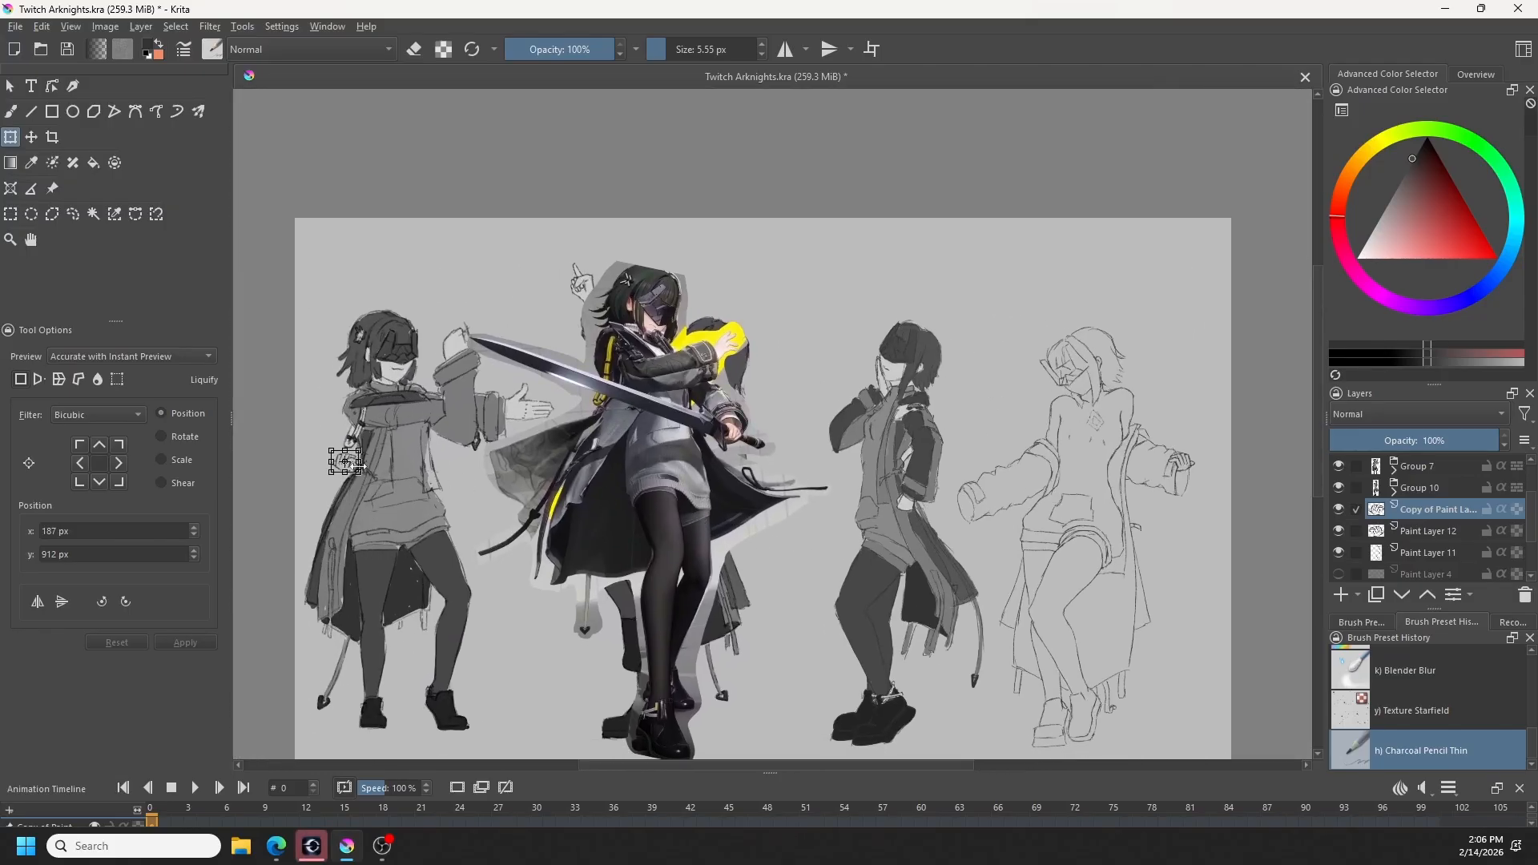
{"action": "left_click_drag", "start_coordinate": [358, 463], "coordinate": [354, 463]}
{"action": "key", "text": "ctrl+z"}
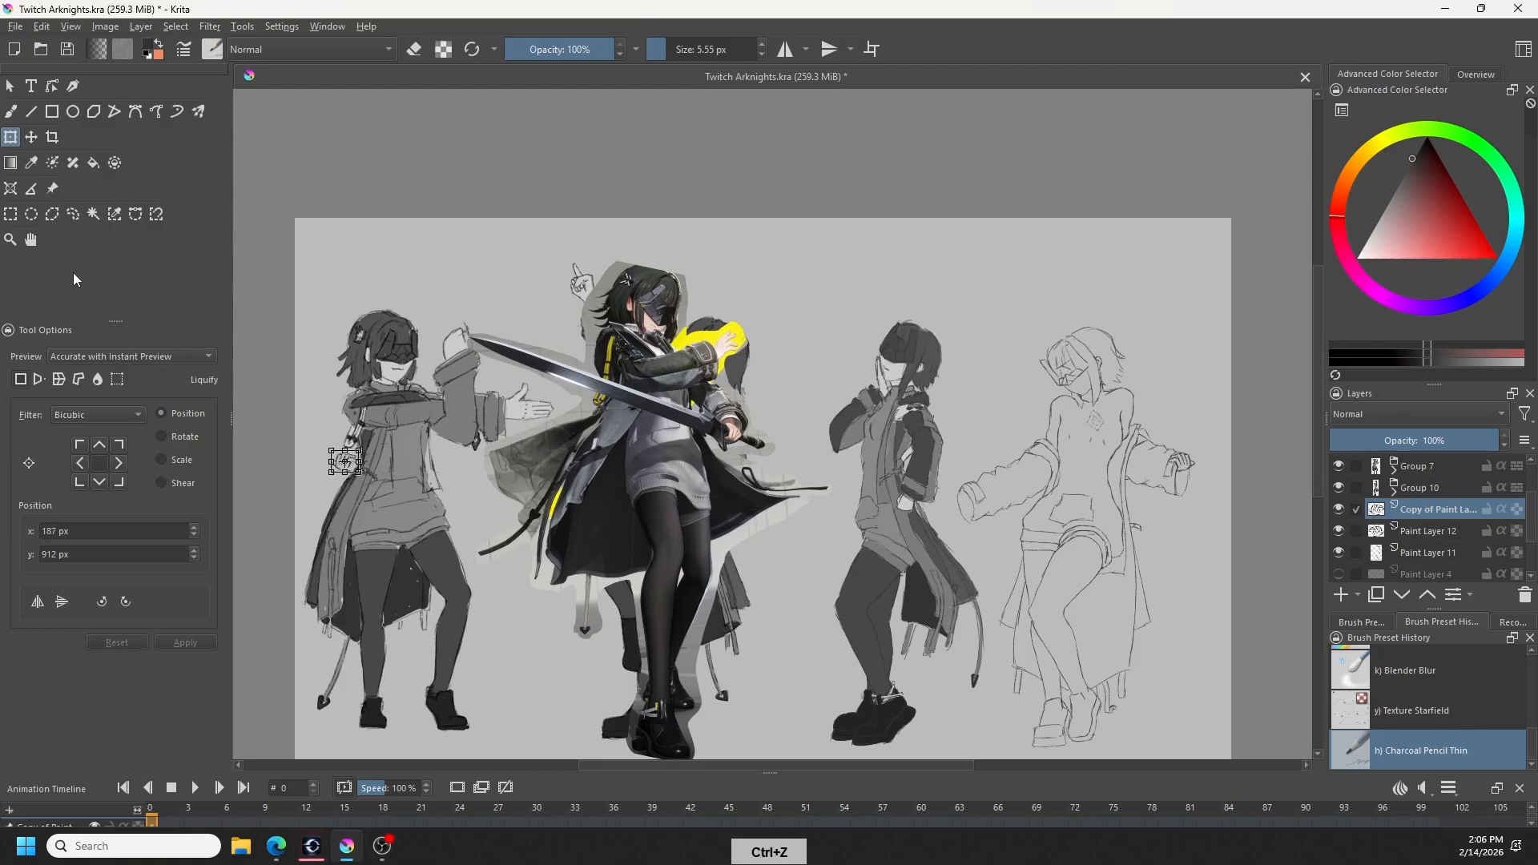
- Lasso the mirrored hand, transform it into place over the left-hand cuff of the fourth figure, and clear the selection
{"action": "left_click", "coordinate": [73, 214]}
{"action": "mouse_move", "coordinate": [391, 398]}
{"action": "left_mouse_down"}
{"action": "mouse_move", "coordinate": [338, 407]}
{"action": "mouse_move", "coordinate": [458, 458]}
{"action": "mouse_move", "coordinate": [1028, 529]}
{"action": "mouse_move", "coordinate": [1020, 502]}
{"action": "left_mouse_up"}
{"action": "left_click", "coordinate": [10, 137]}
{"action": "scroll", "coordinate": [1021, 502], "scroll_direction": "up", "scroll_amount": 1}
{"action": "left_click_drag", "start_coordinate": [994, 626], "coordinate": [613, 725]}
{"action": "left_click_drag", "start_coordinate": [738, 628], "coordinate": [740, 624]}
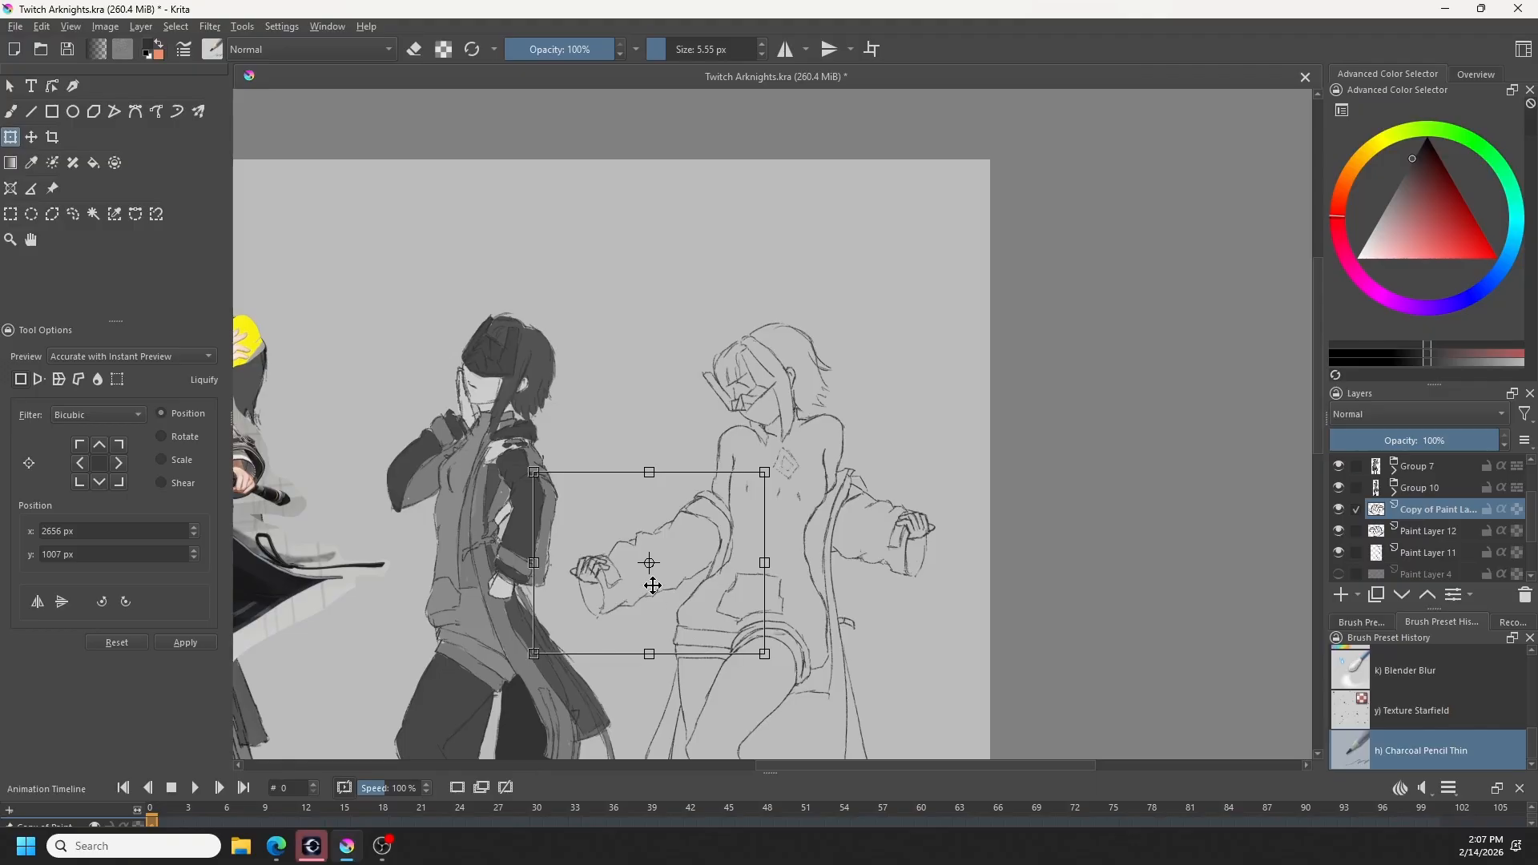
{"action": "key", "text": "b"}
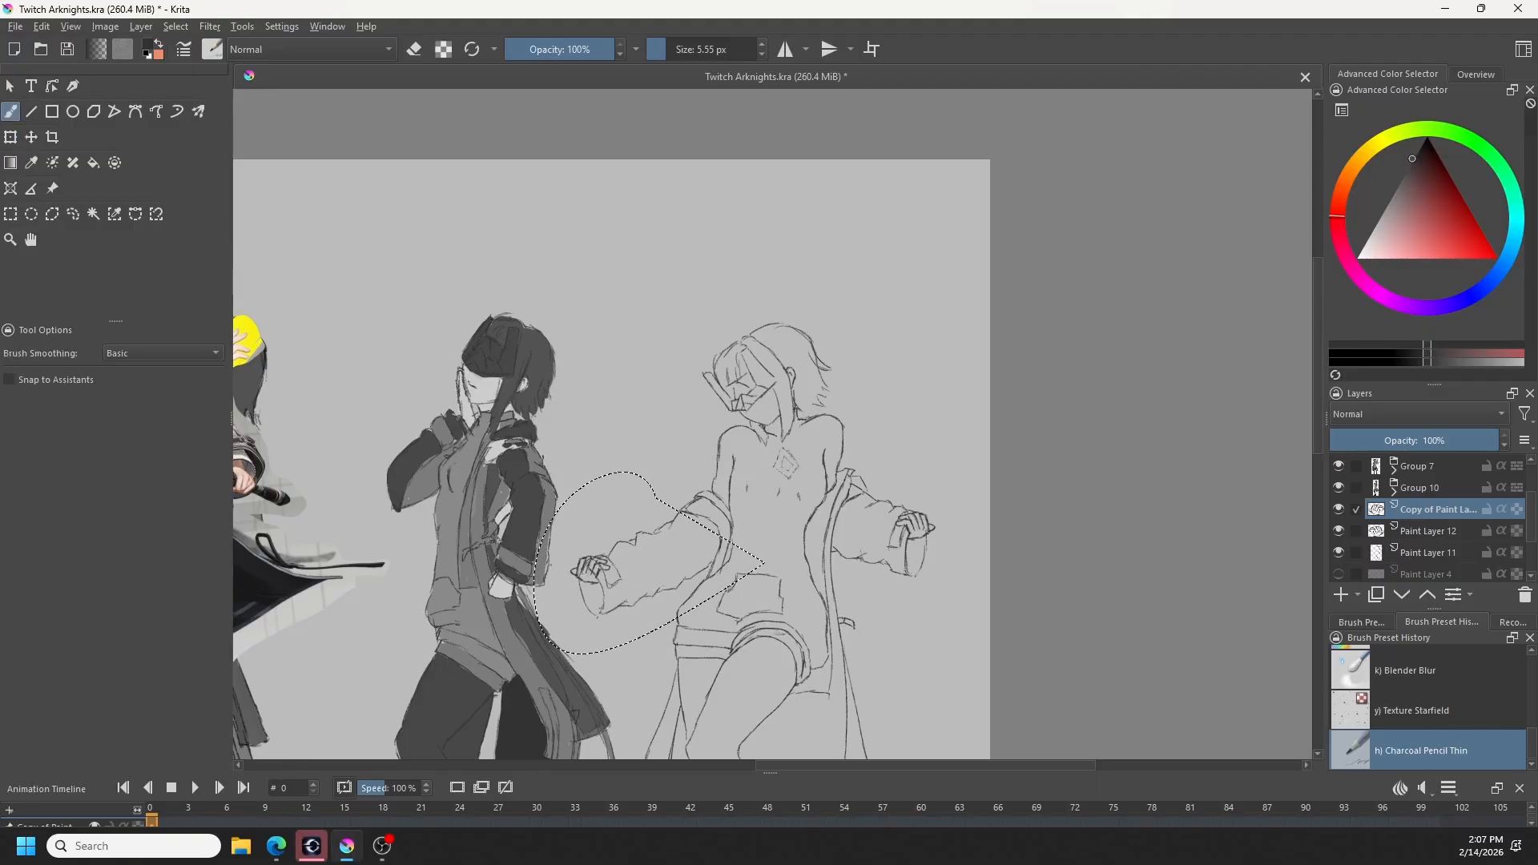
{"action": "key", "text": "ctrl+shift+a"}
- Select Paint Layer 11 and erase the left-hand cuff lines that run beneath the mirrored hand, undoing the last stroke
{"action": "key", "text": "e"}
{"action": "left_click", "coordinate": [1442, 552]}
{"action": "key", "text": "e"}
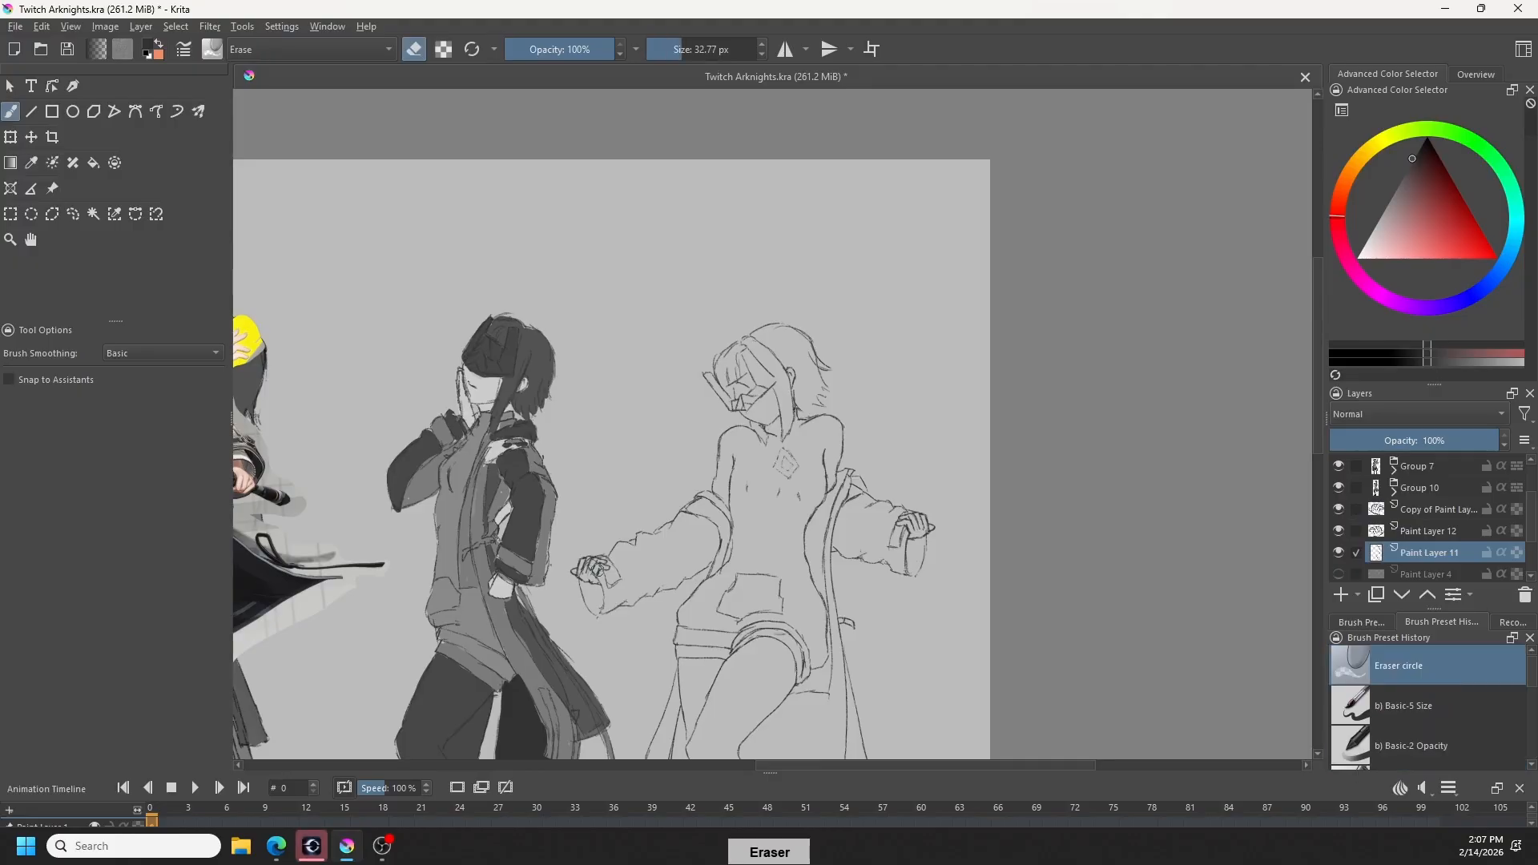
{"action": "key", "text": "ctrl+z"}
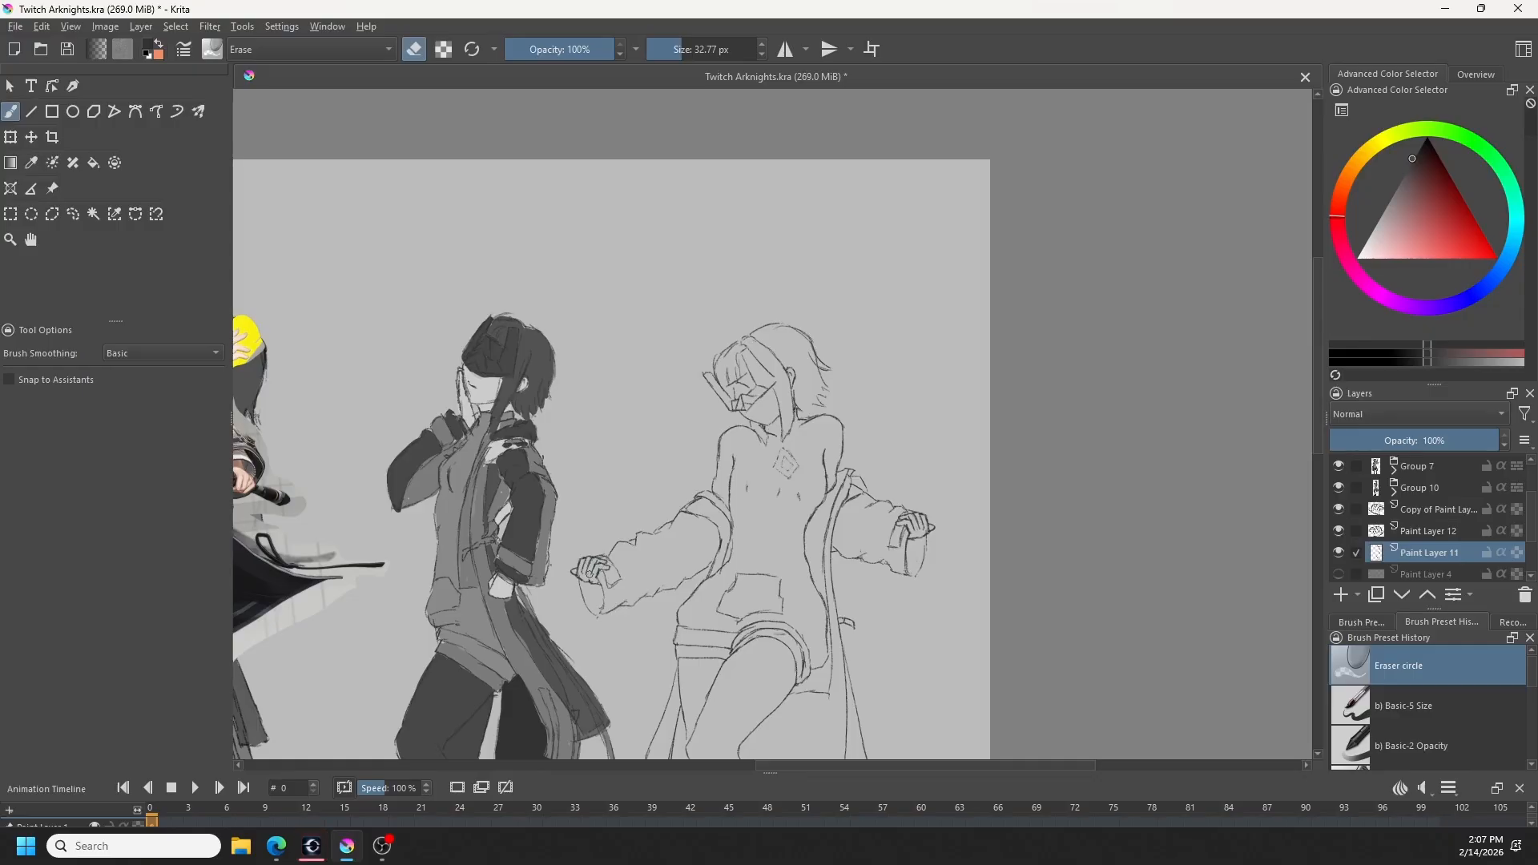
- Return to the Charcoal Pencil Thin brush in drawing mode and undo the last two strokes on Paint Layer 11
{"action": "key", "text": "slash"}
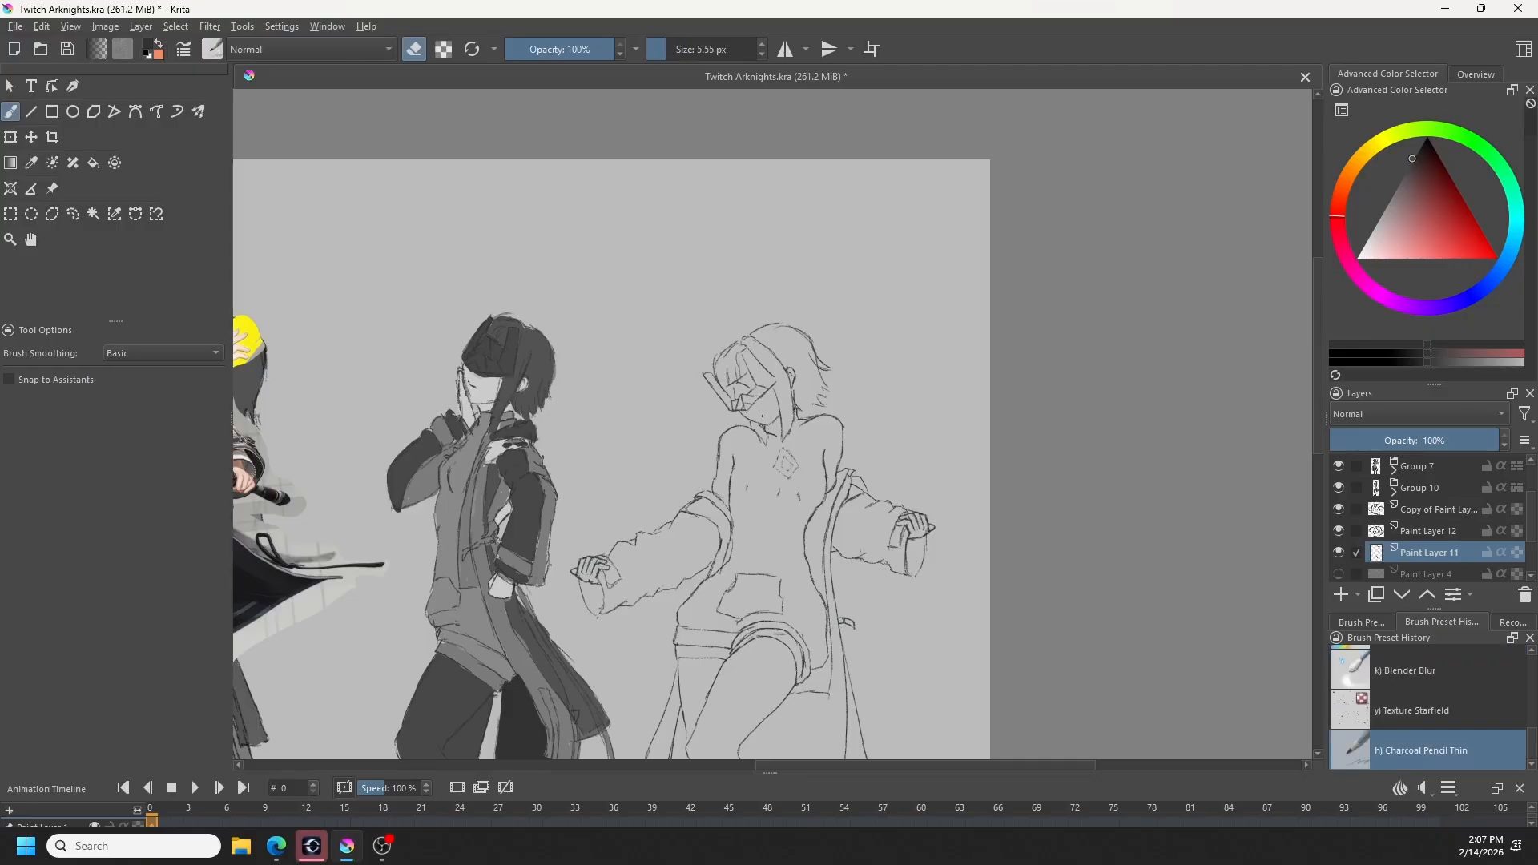
{"action": "key", "text": "e"}
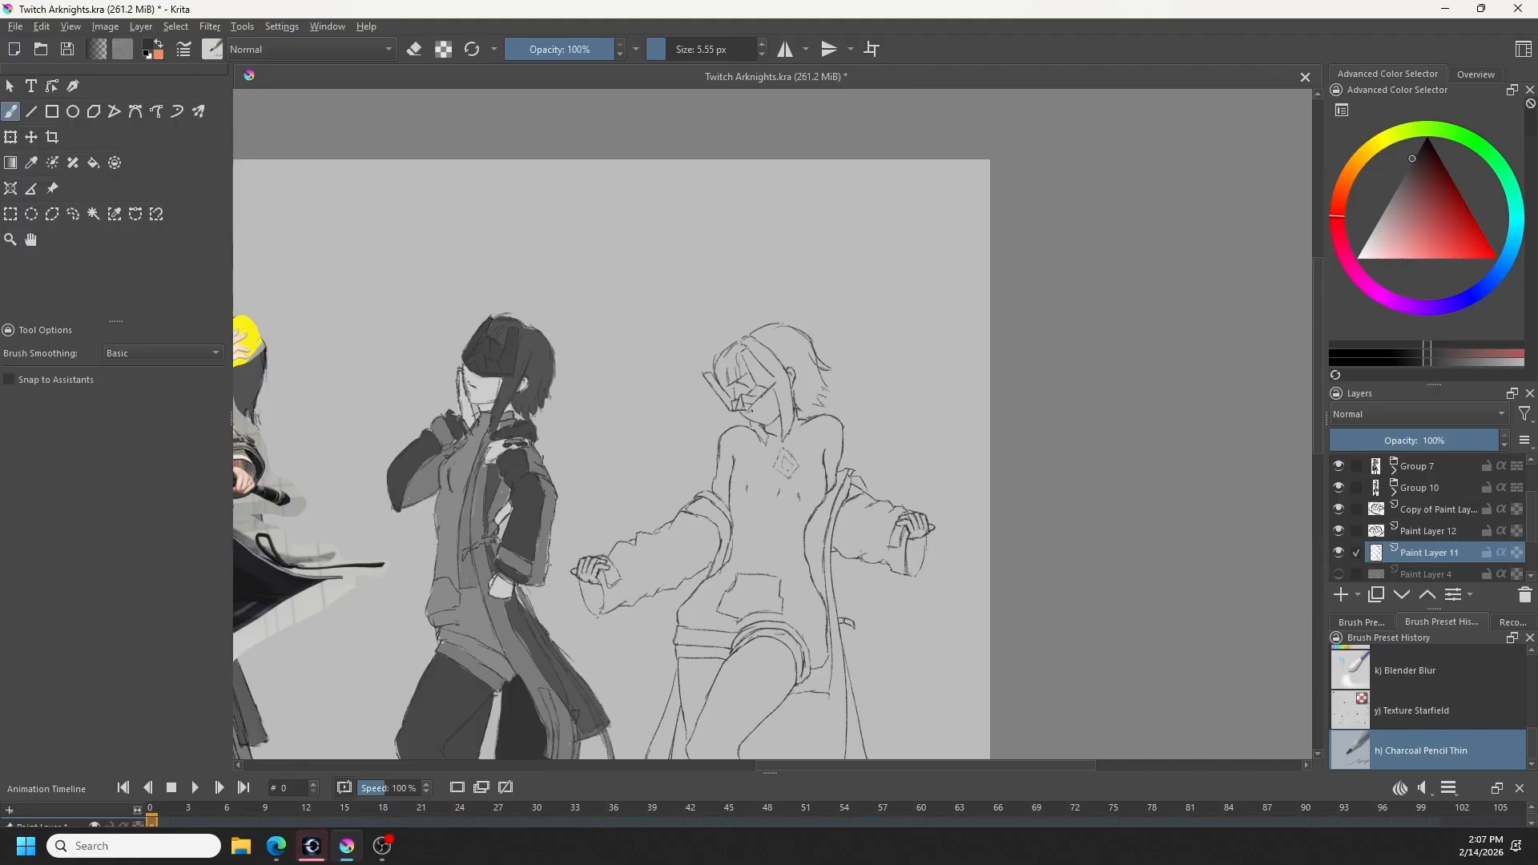
{"action": "key", "text": "ctrl+z"}
{"action": "key", "text": "ctrl+z"}
{"action": "left_click_drag", "start_coordinate": [866, 673], "coordinate": [990, 667]}
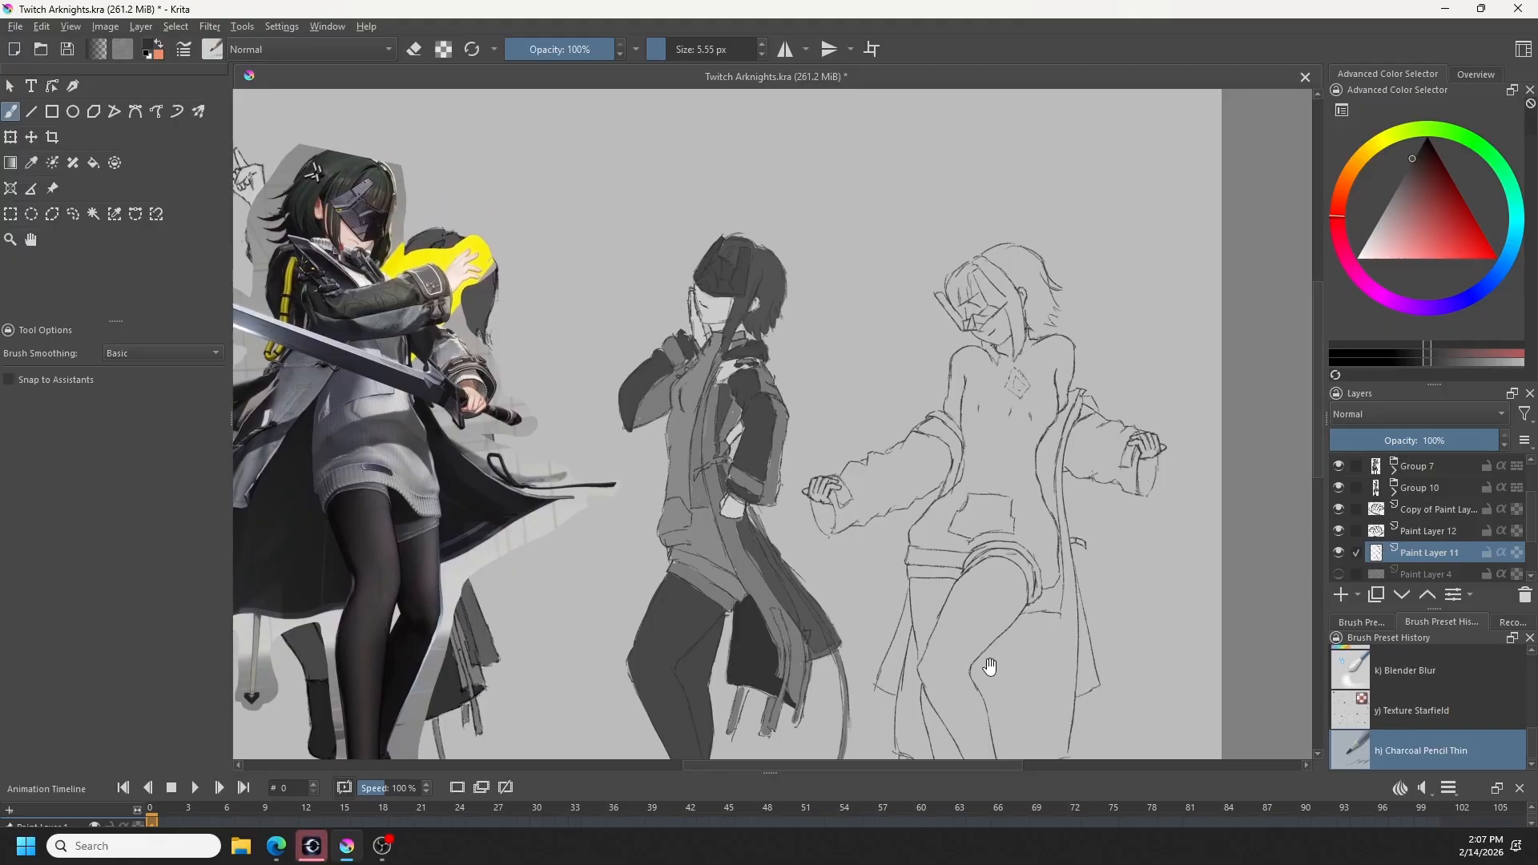
{"action": "left_click_drag", "start_coordinate": [873, 636], "coordinate": [951, 664]}
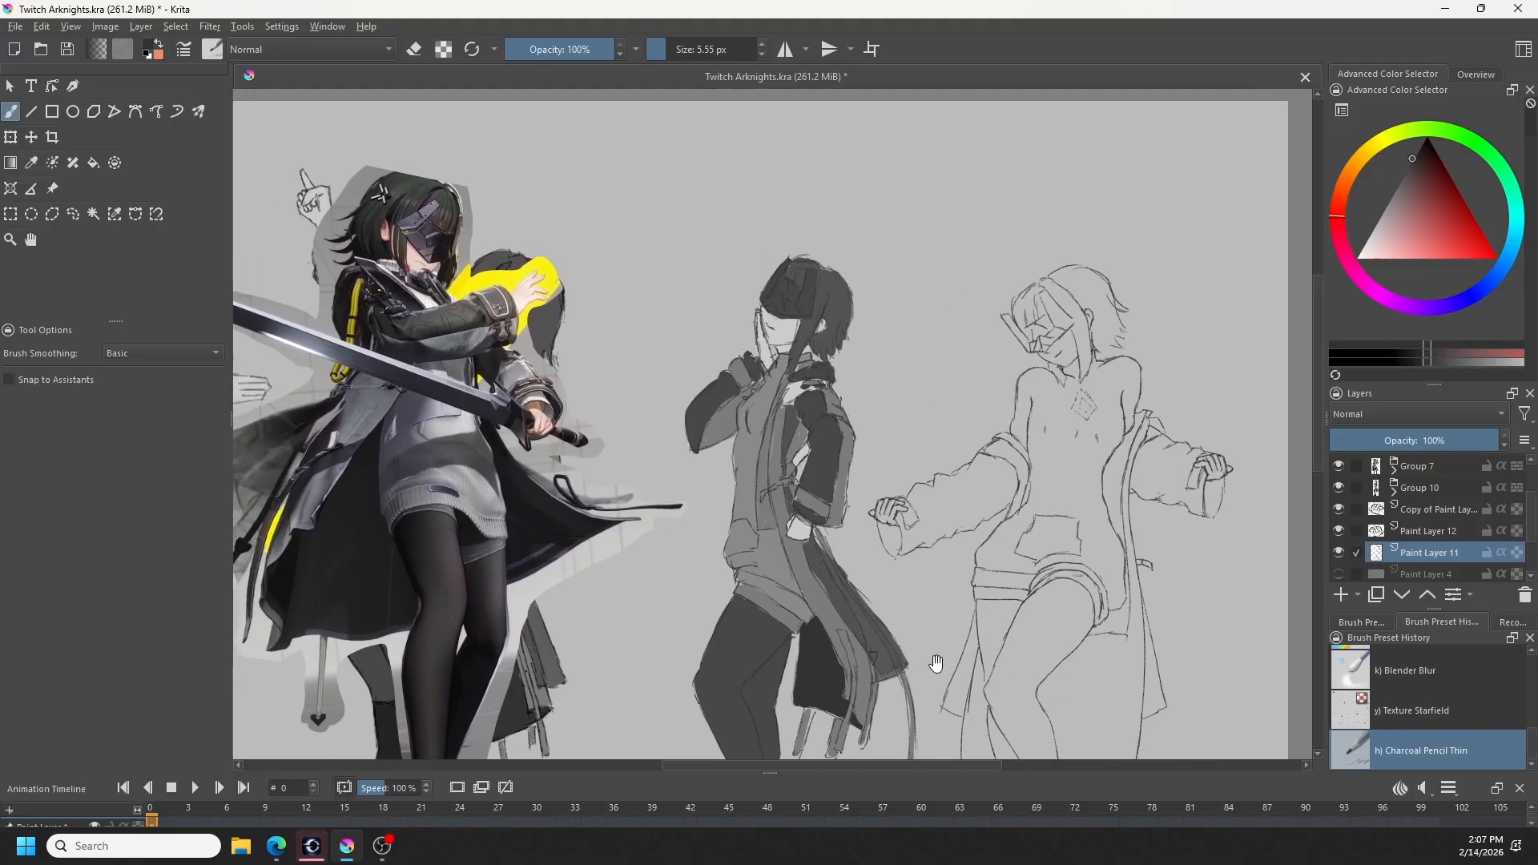
{"action": "scroll", "coordinate": [529, 364], "scroll_direction": "up", "scroll_amount": 4}
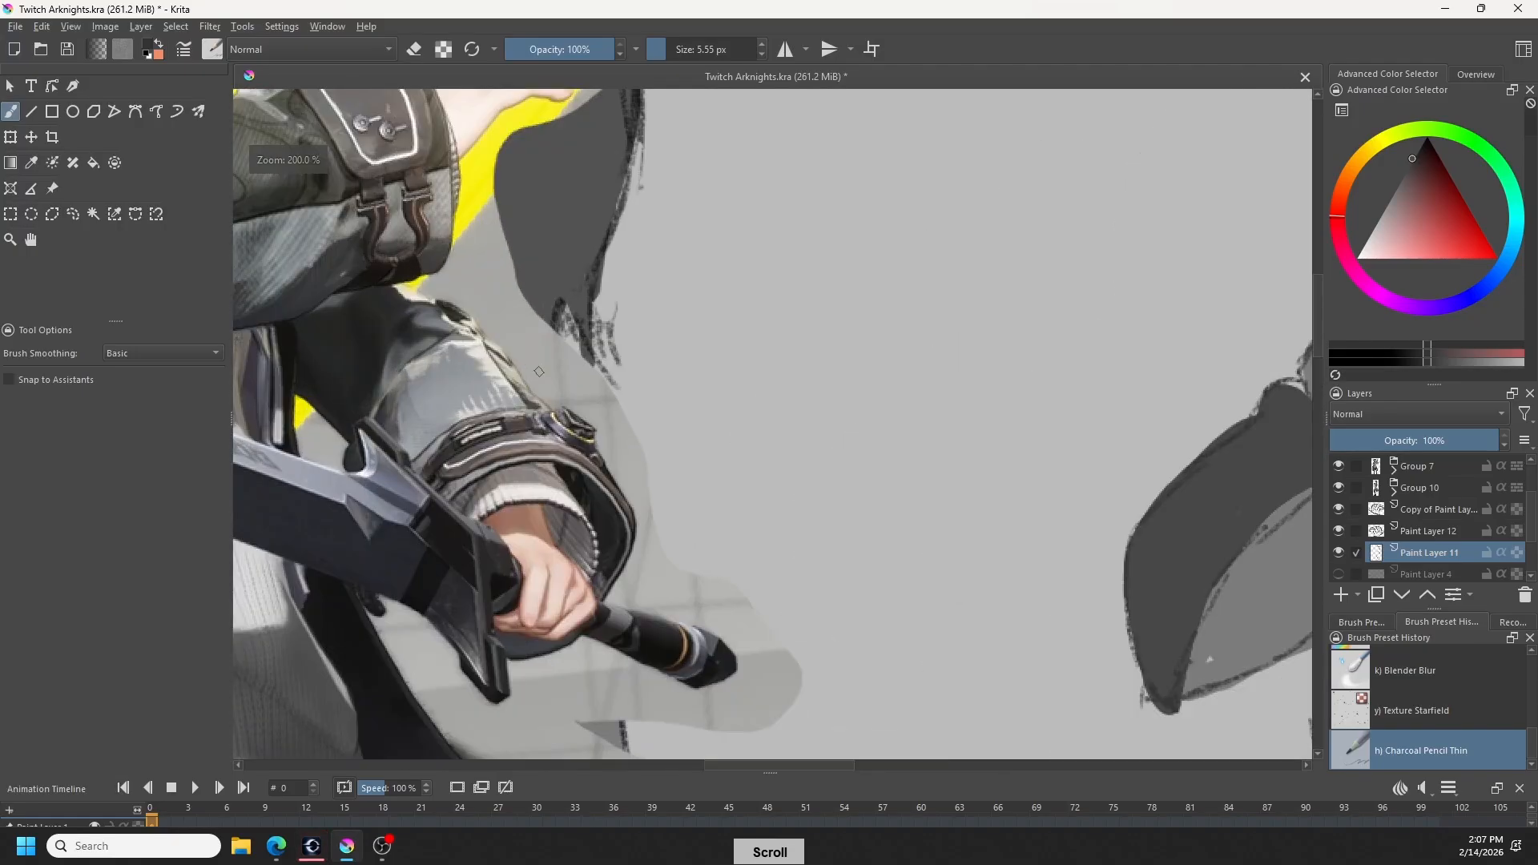
{"action": "scroll", "coordinate": [585, 479], "scroll_direction": "down", "scroll_amount": 5}
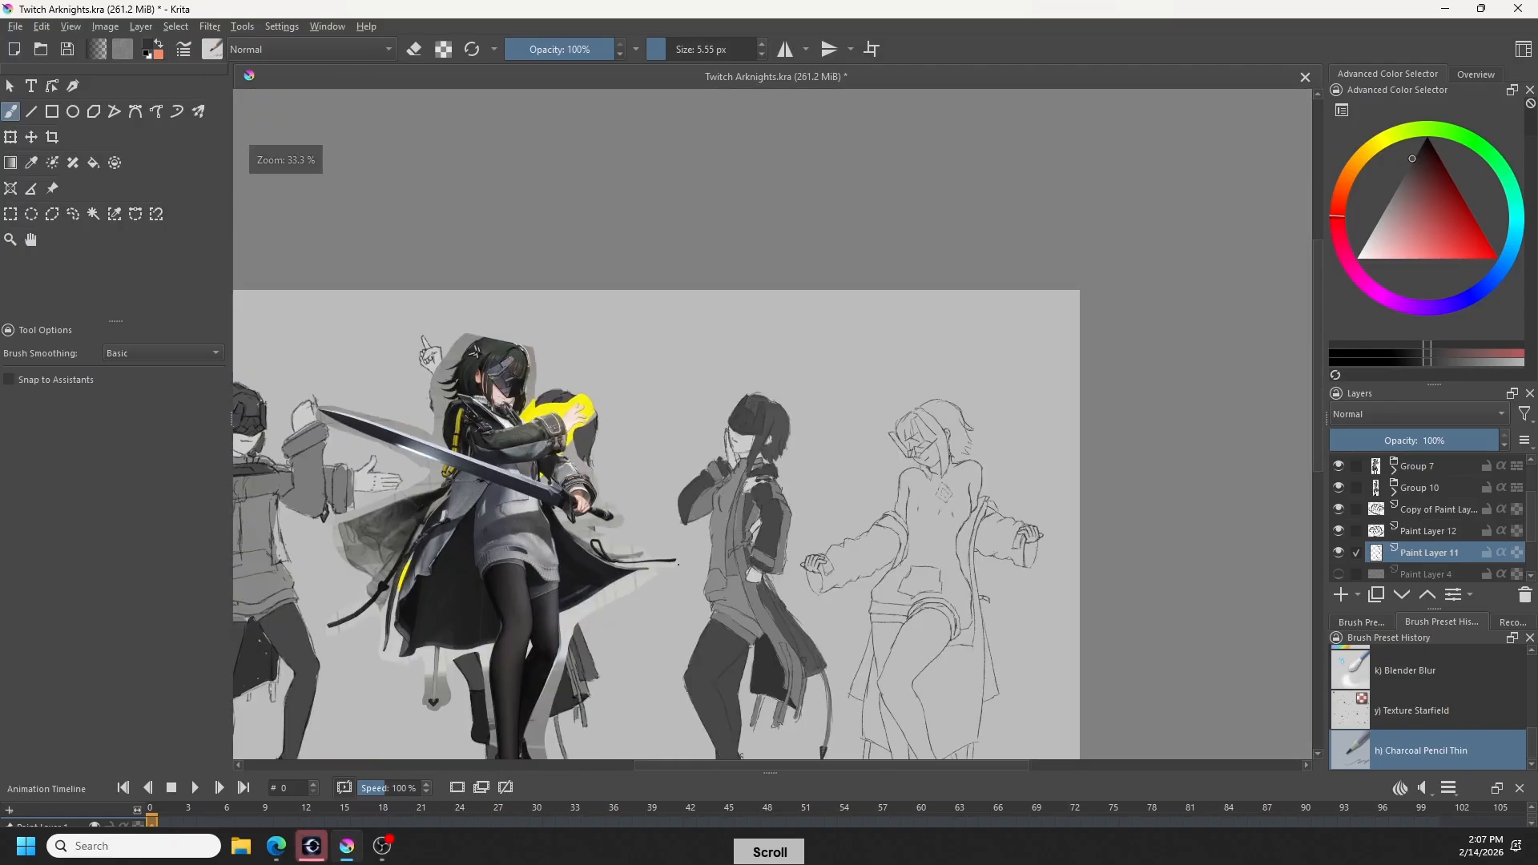
{"action": "left_click_drag", "start_coordinate": [889, 701], "coordinate": [805, 612]}
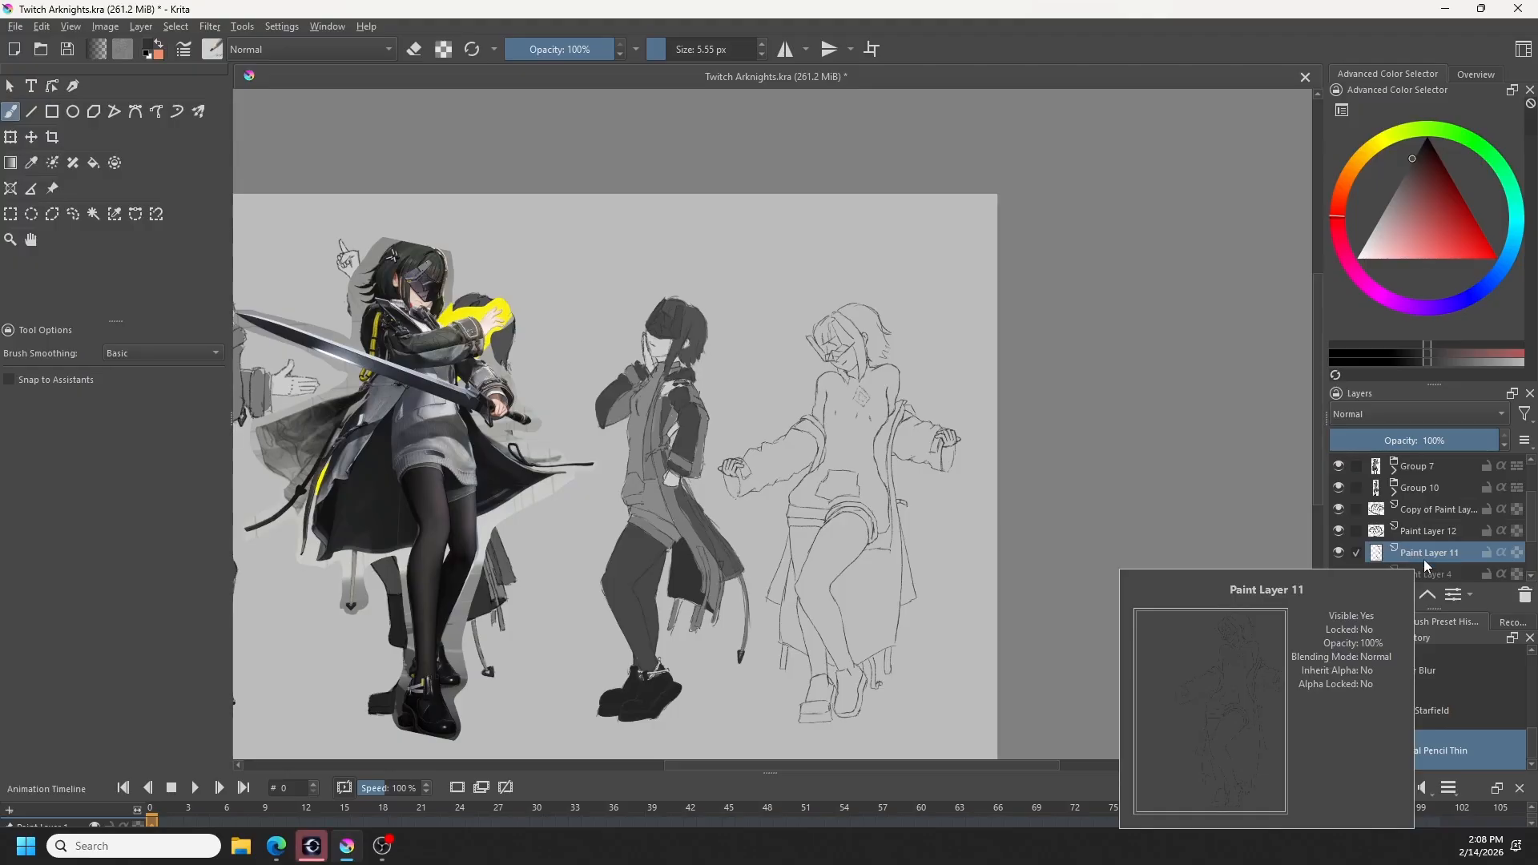
- Merge the copied hand layer and Paint Layer 12 down with Paint Layer 11 into one line art layer
{"action": "left_click", "coordinate": [1439, 513], "text": "shift"}
{"action": "right_click", "coordinate": [1436, 514]}
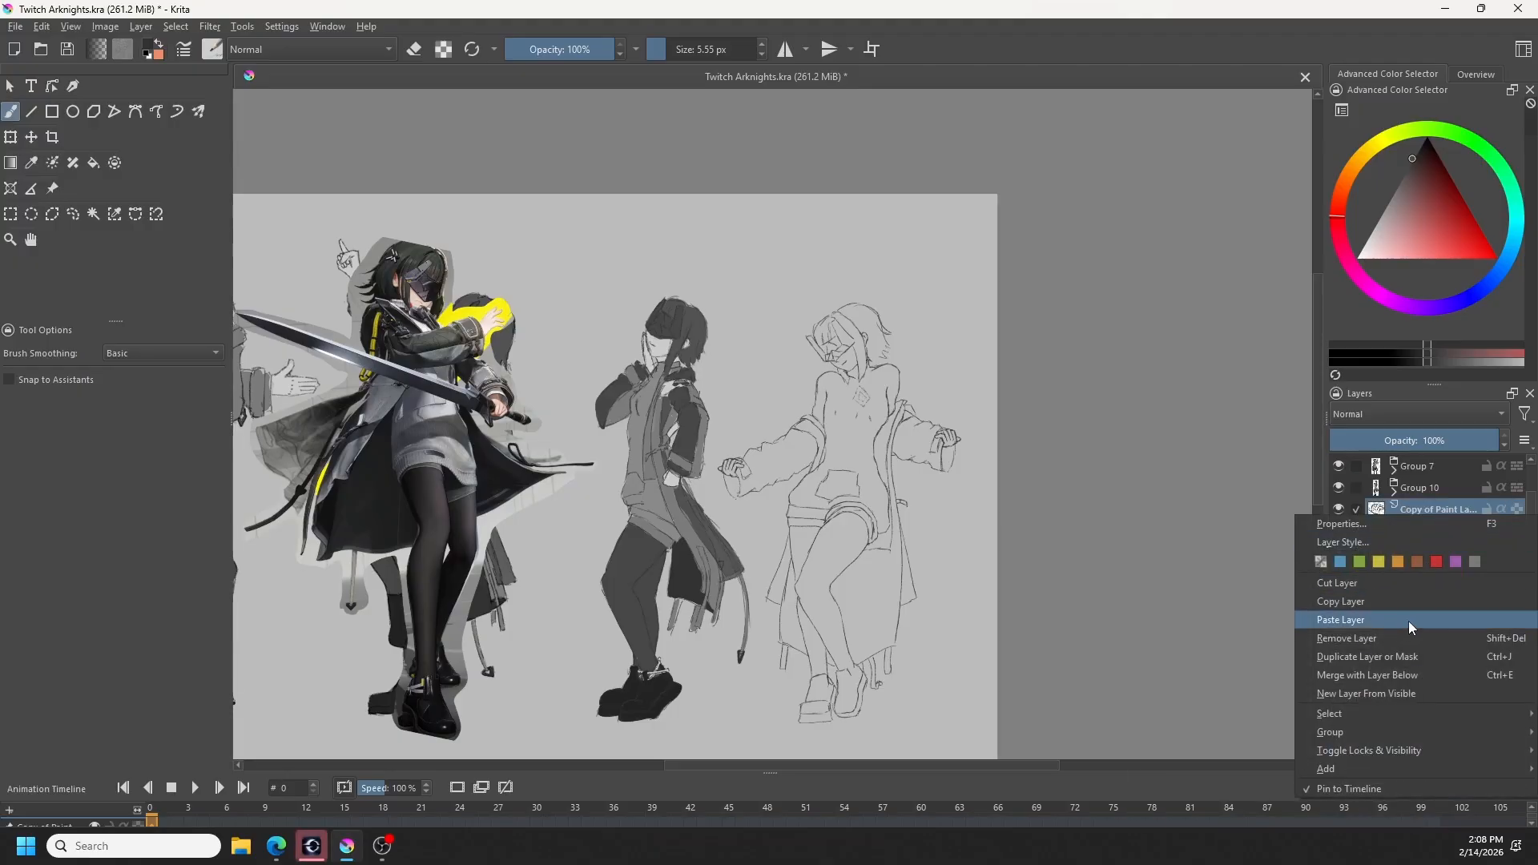
{"action": "left_click", "coordinate": [1385, 677]}
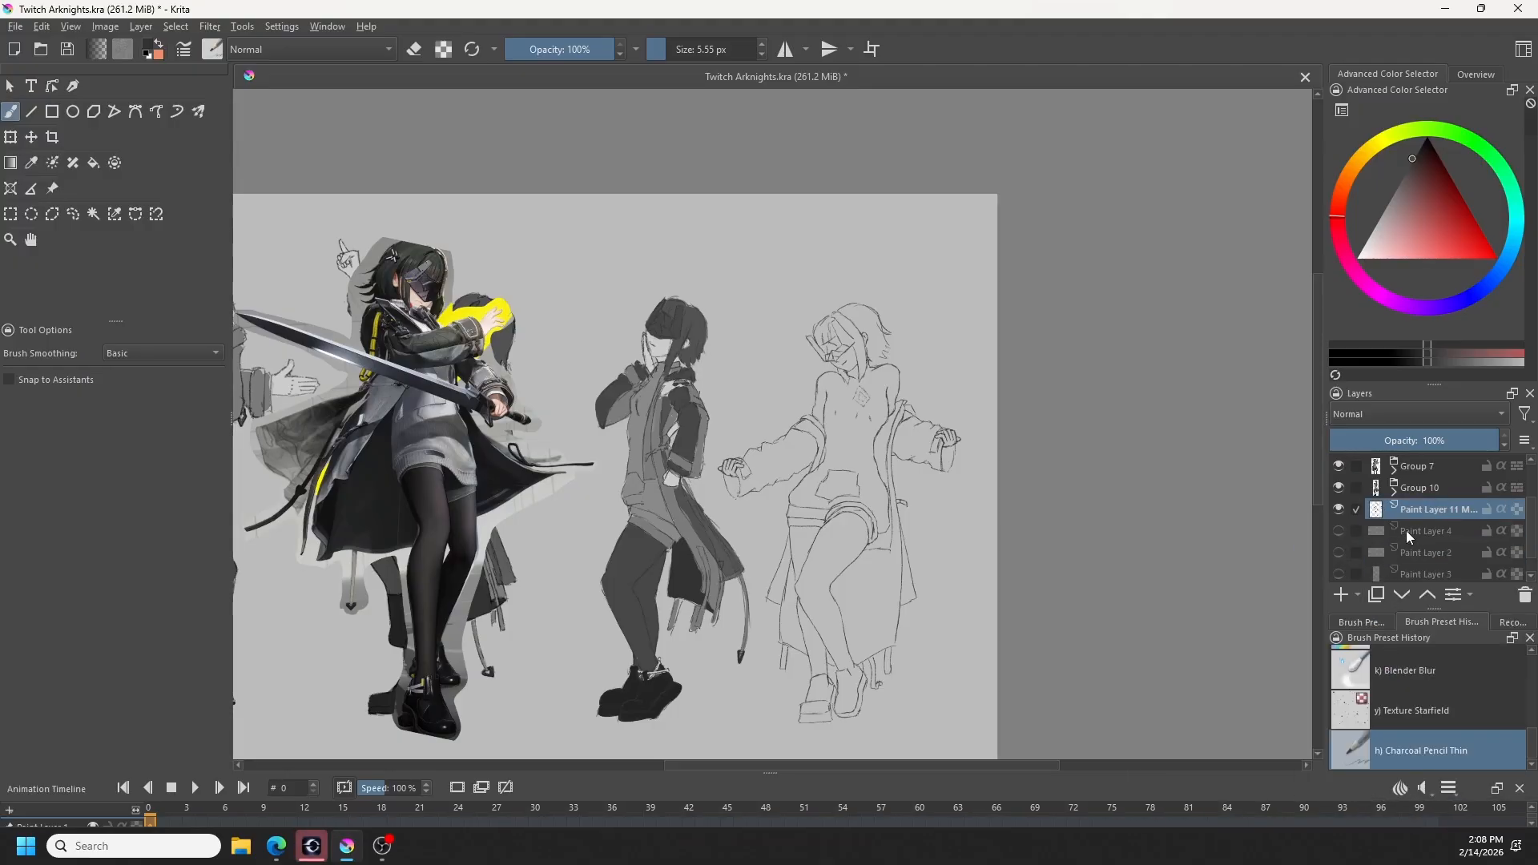
- Add a paint layer beneath the merged line art and block in the hand with a light grey using the Basic-5 Size brush
{"action": "left_click", "coordinate": [1343, 594]}
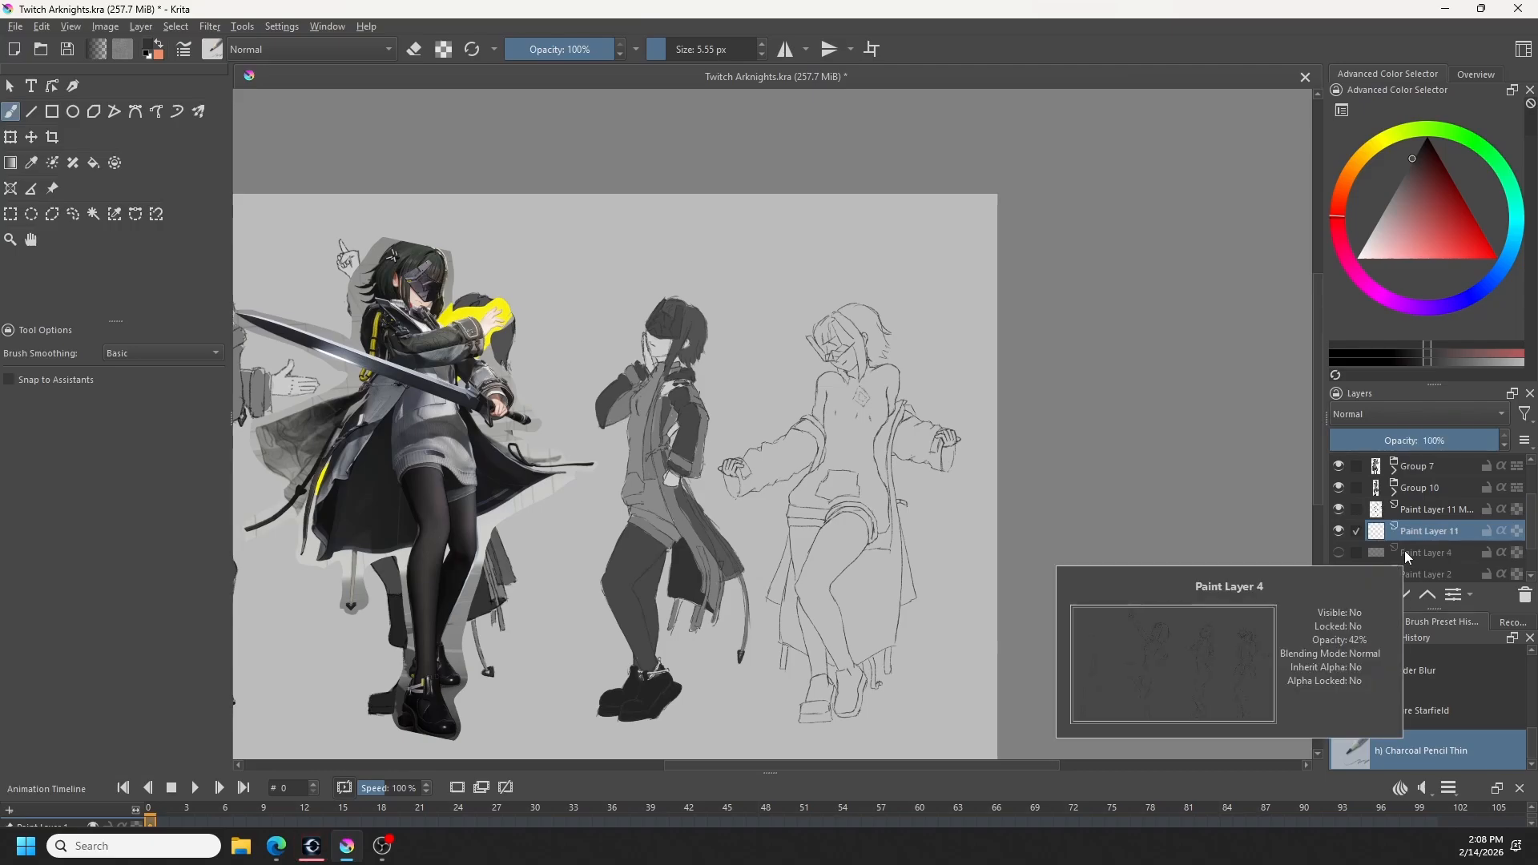
{"action": "scroll", "coordinate": [1425, 685], "scroll_direction": "up", "scroll_amount": 5}
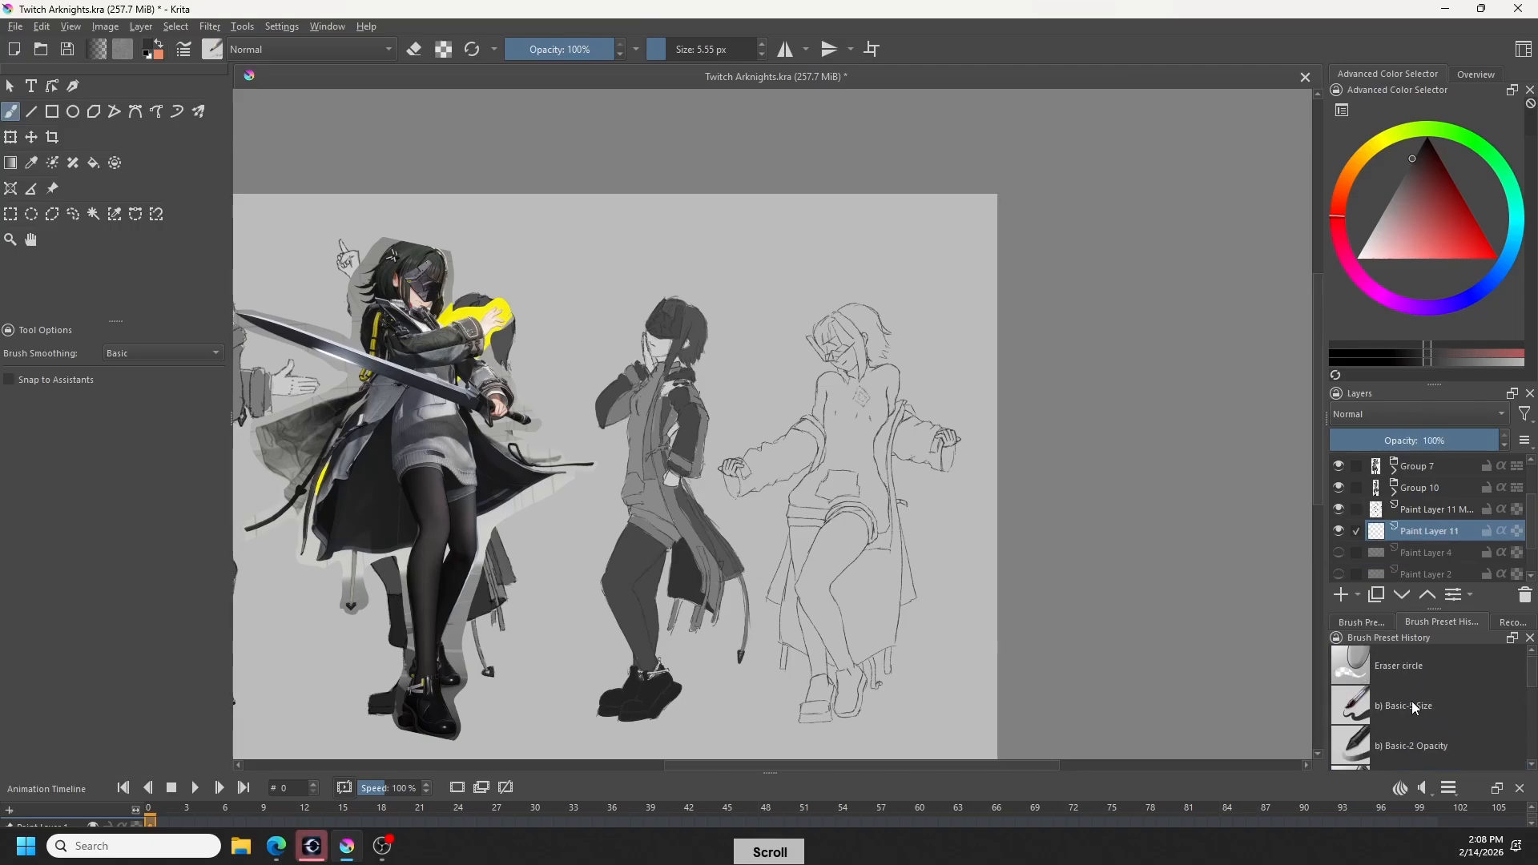
{"action": "left_click", "coordinate": [1412, 700]}
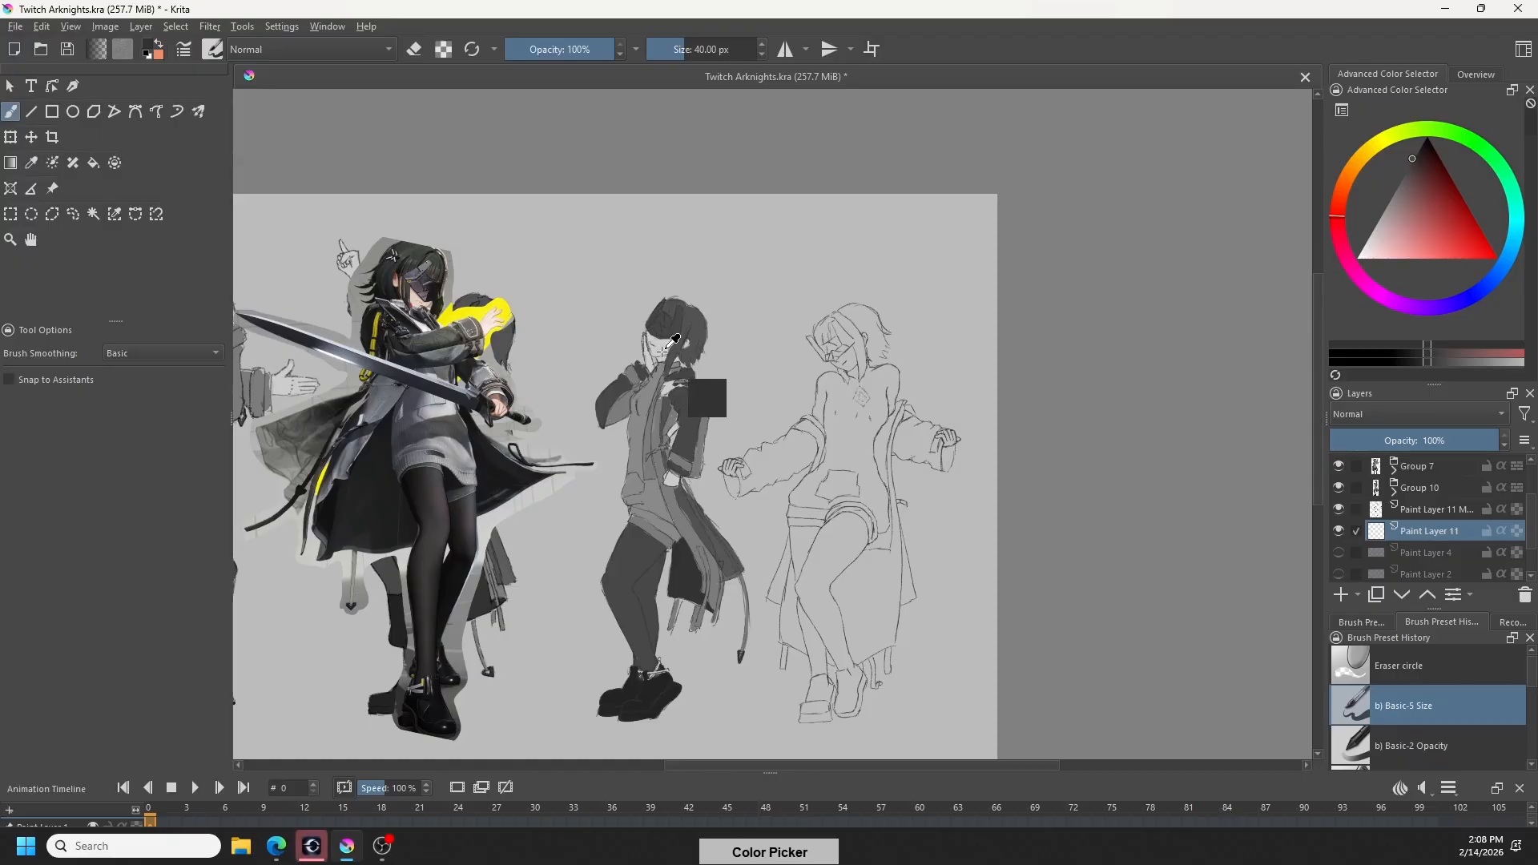
{"action": "left_click", "coordinate": [673, 319], "text": "ctrl"}
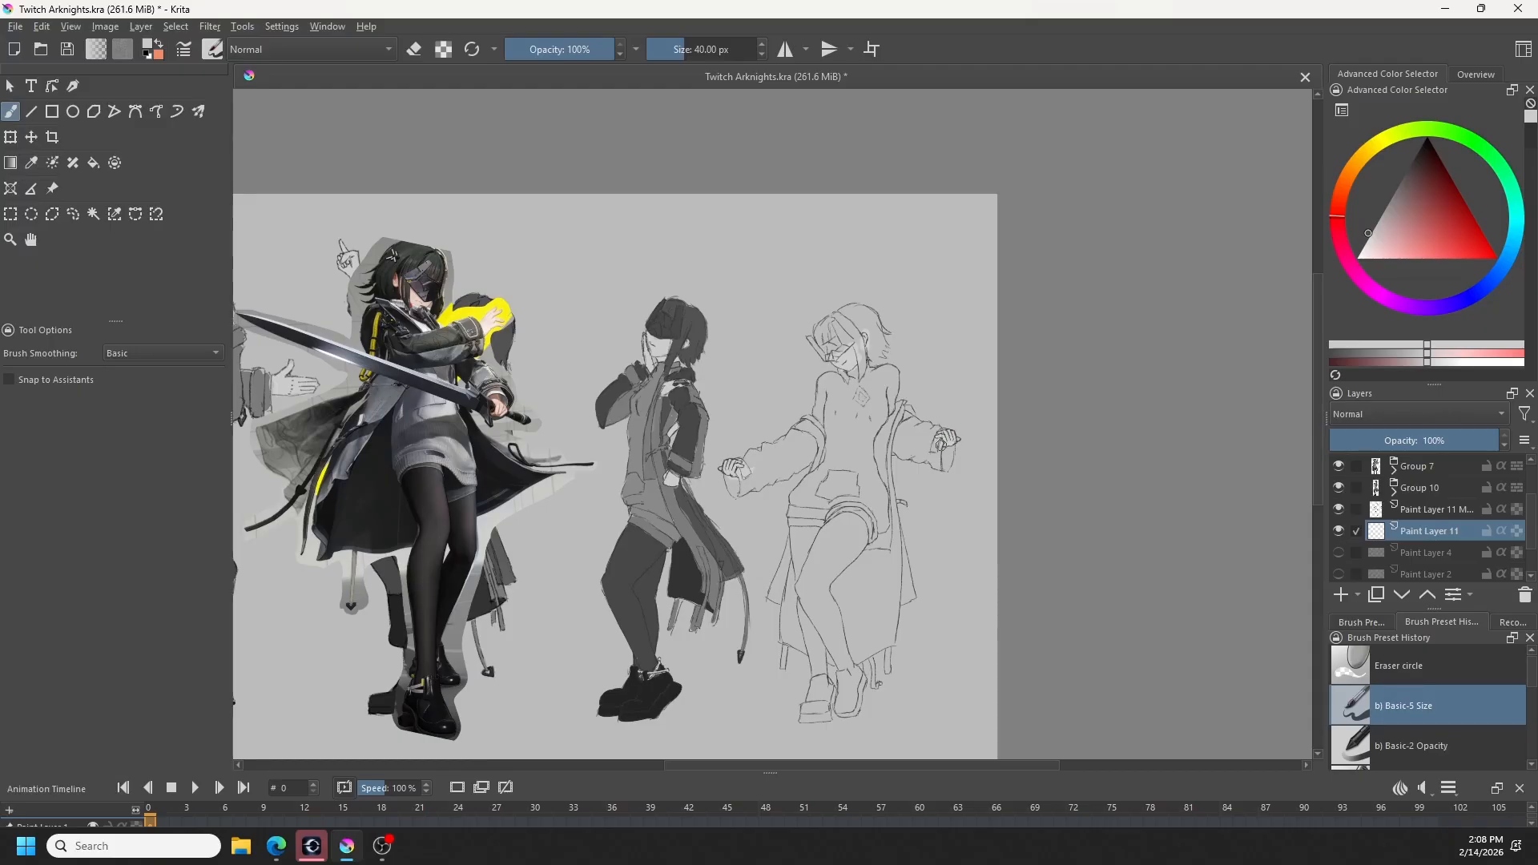
{"action": "left_click_drag", "start_coordinate": [948, 451], "coordinate": [944, 451], "text": "shift"}
- Select the merged line art layer above Paint Layer 11 and set up the Charcoal Pencil Thin brush with a dark grey
{"action": "left_click", "coordinate": [1434, 508]}
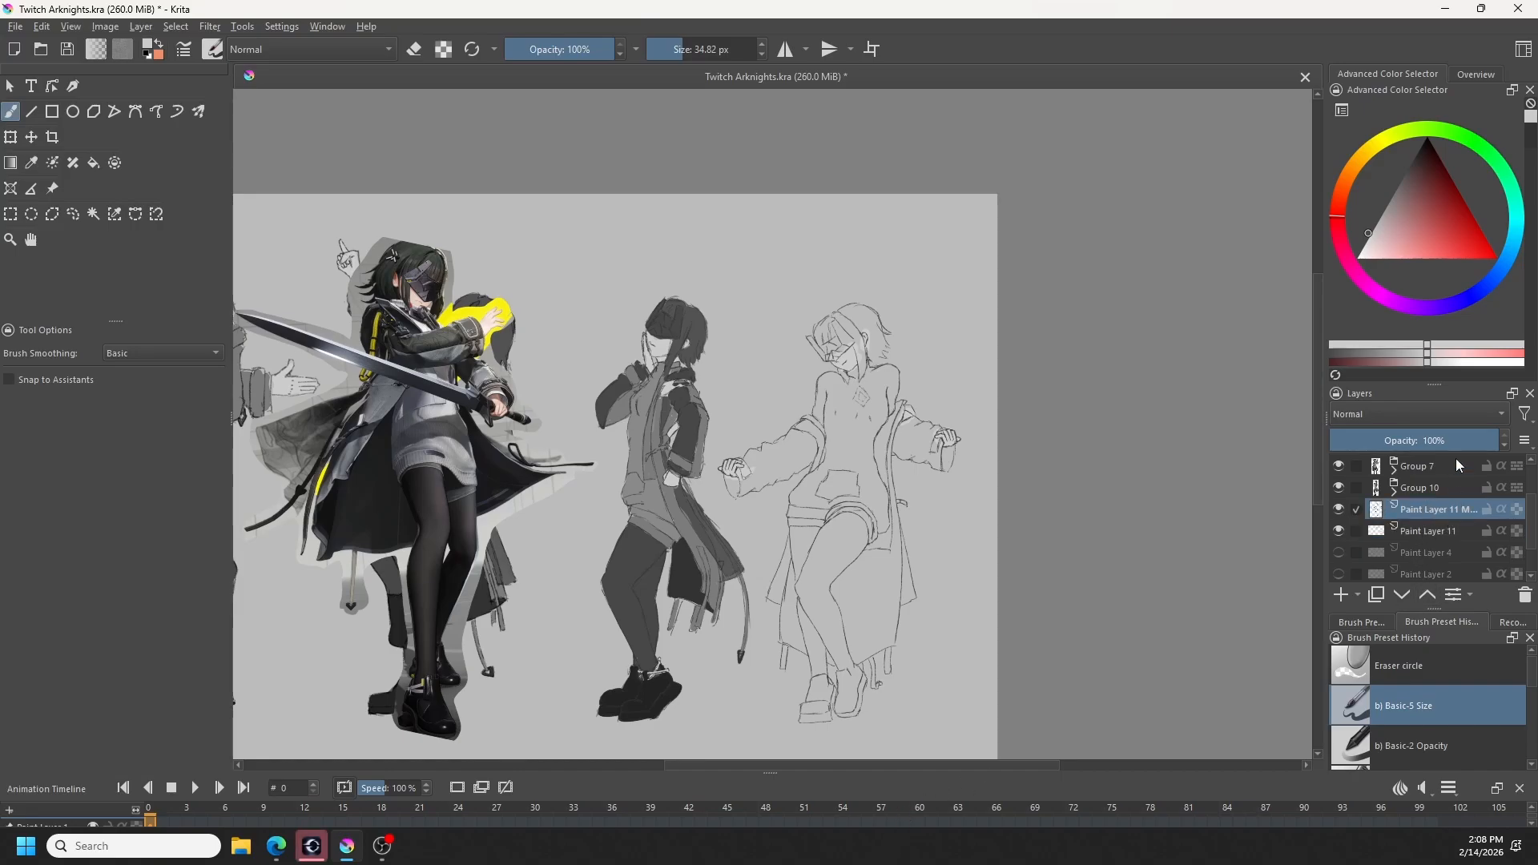
{"action": "left_click", "coordinate": [1532, 141]}
{"action": "scroll", "coordinate": [1418, 726], "scroll_direction": "down", "scroll_amount": 3}
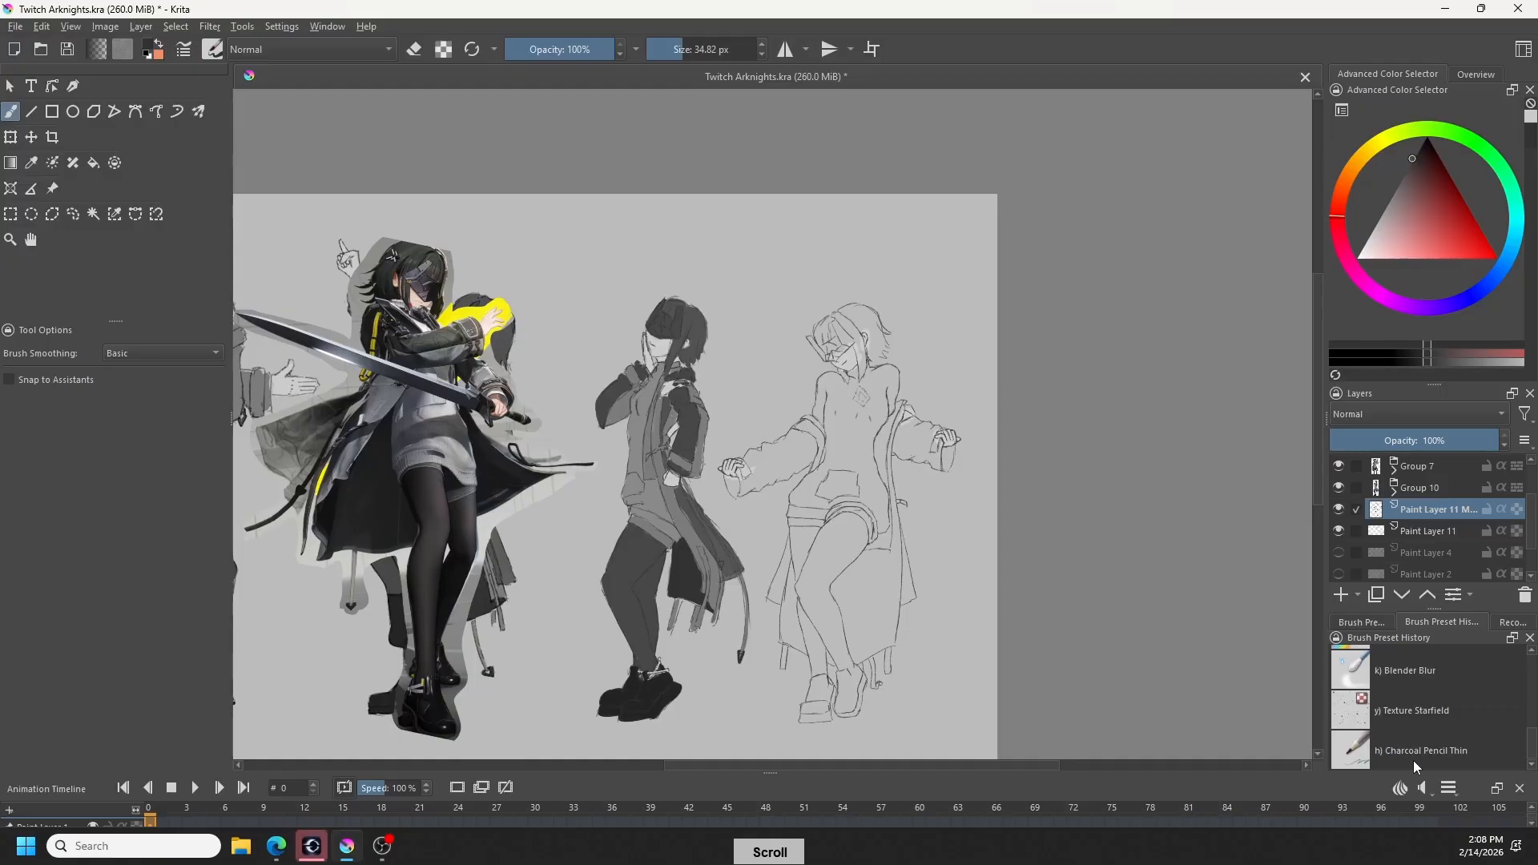
{"action": "left_click", "coordinate": [1414, 761]}
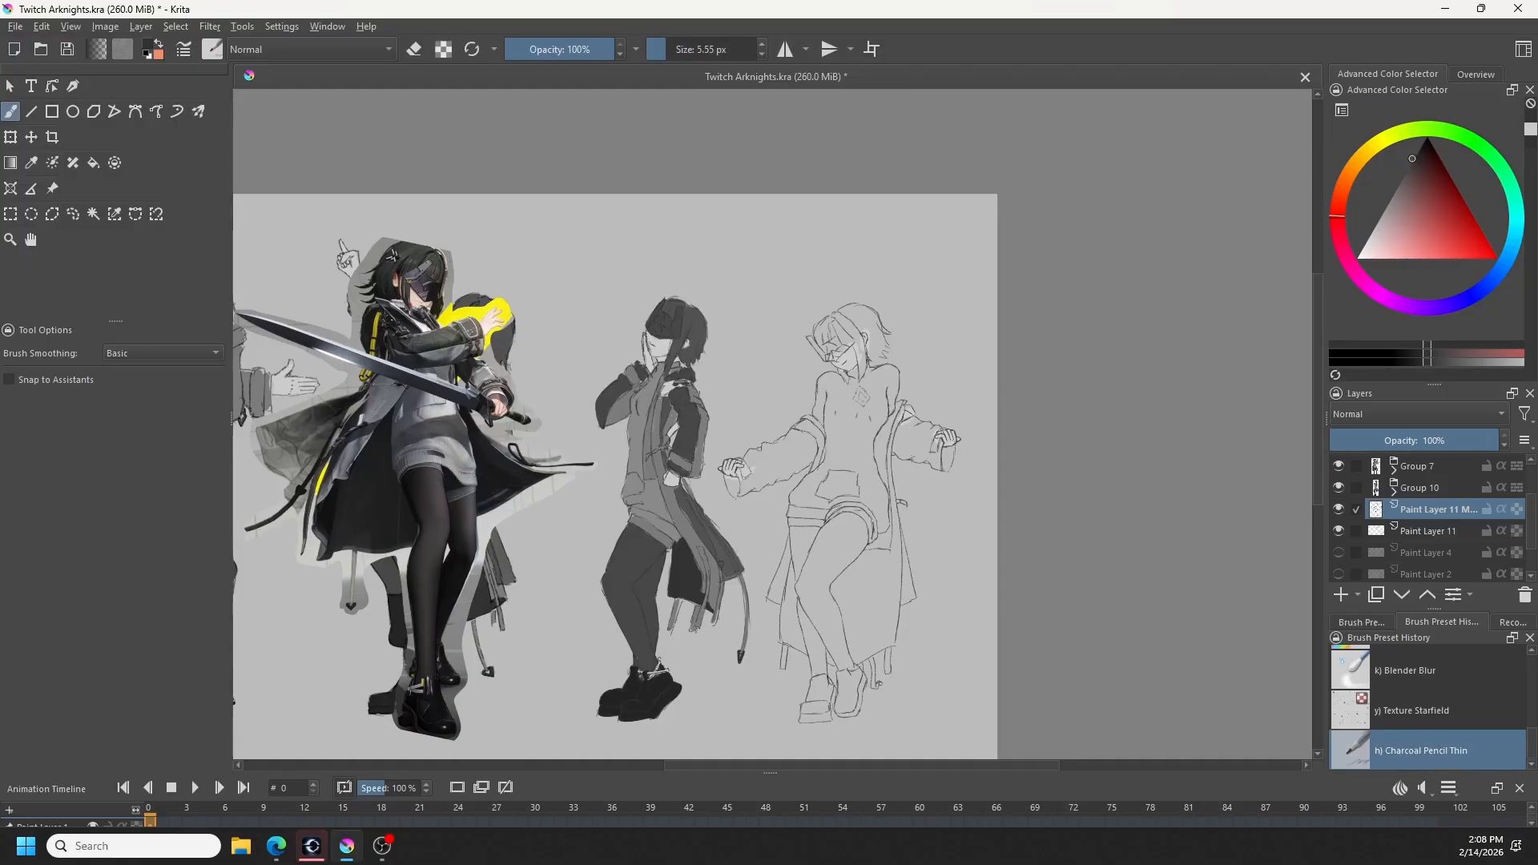
- Undo the last trial pencil strokes on the fourth figure's line art layer, keeping the Charcoal Pencil Thin brush in drawing mode
{"action": "key", "text": "ctrl+z"}
{"action": "key", "text": "ctrl+z"}
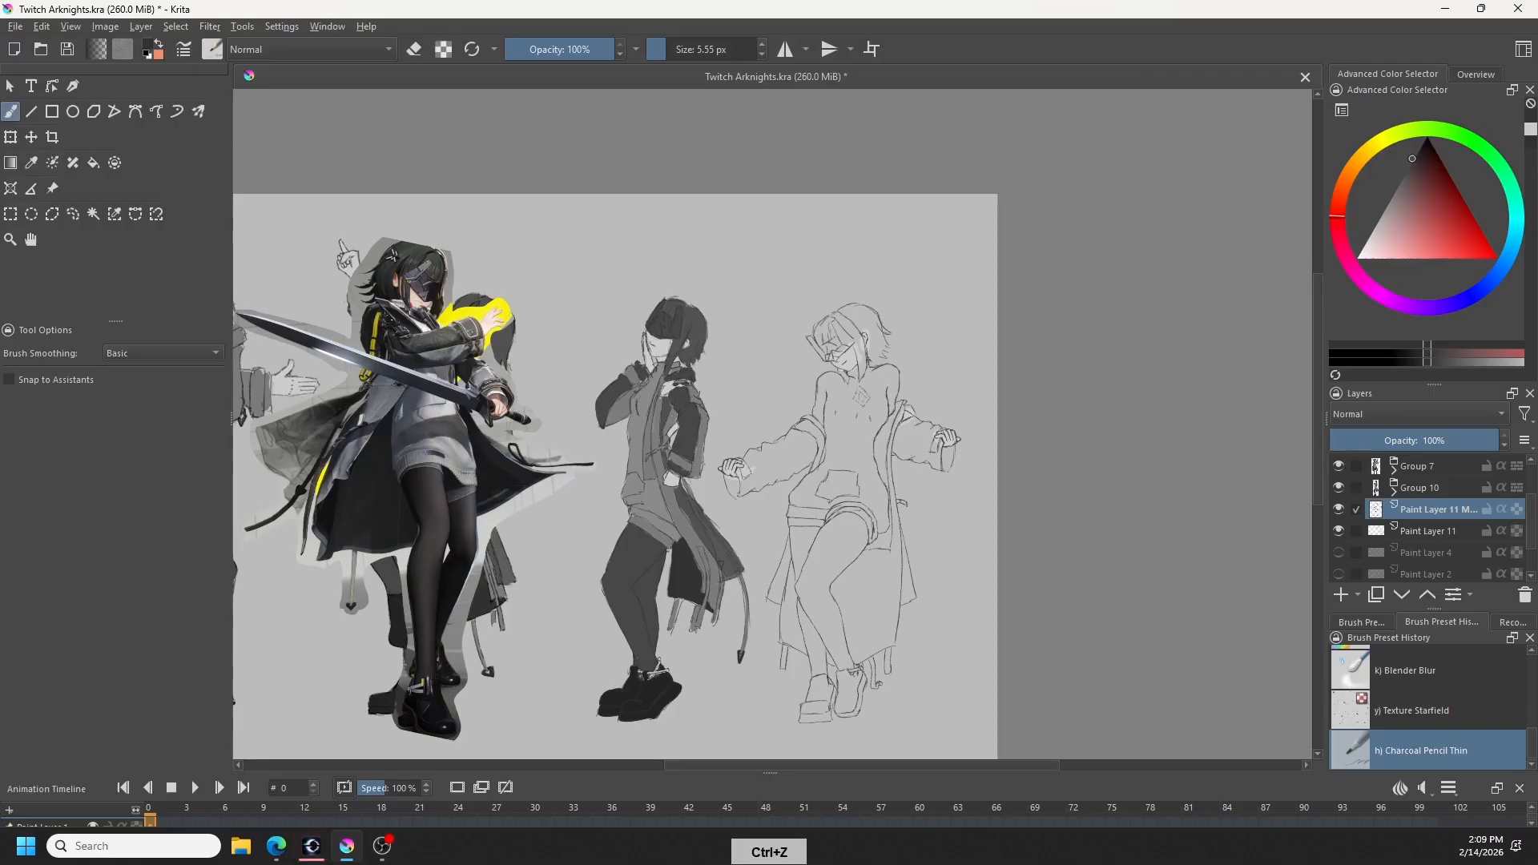
{"action": "key", "text": "ctrl+z"}
{"action": "key", "text": "e"}
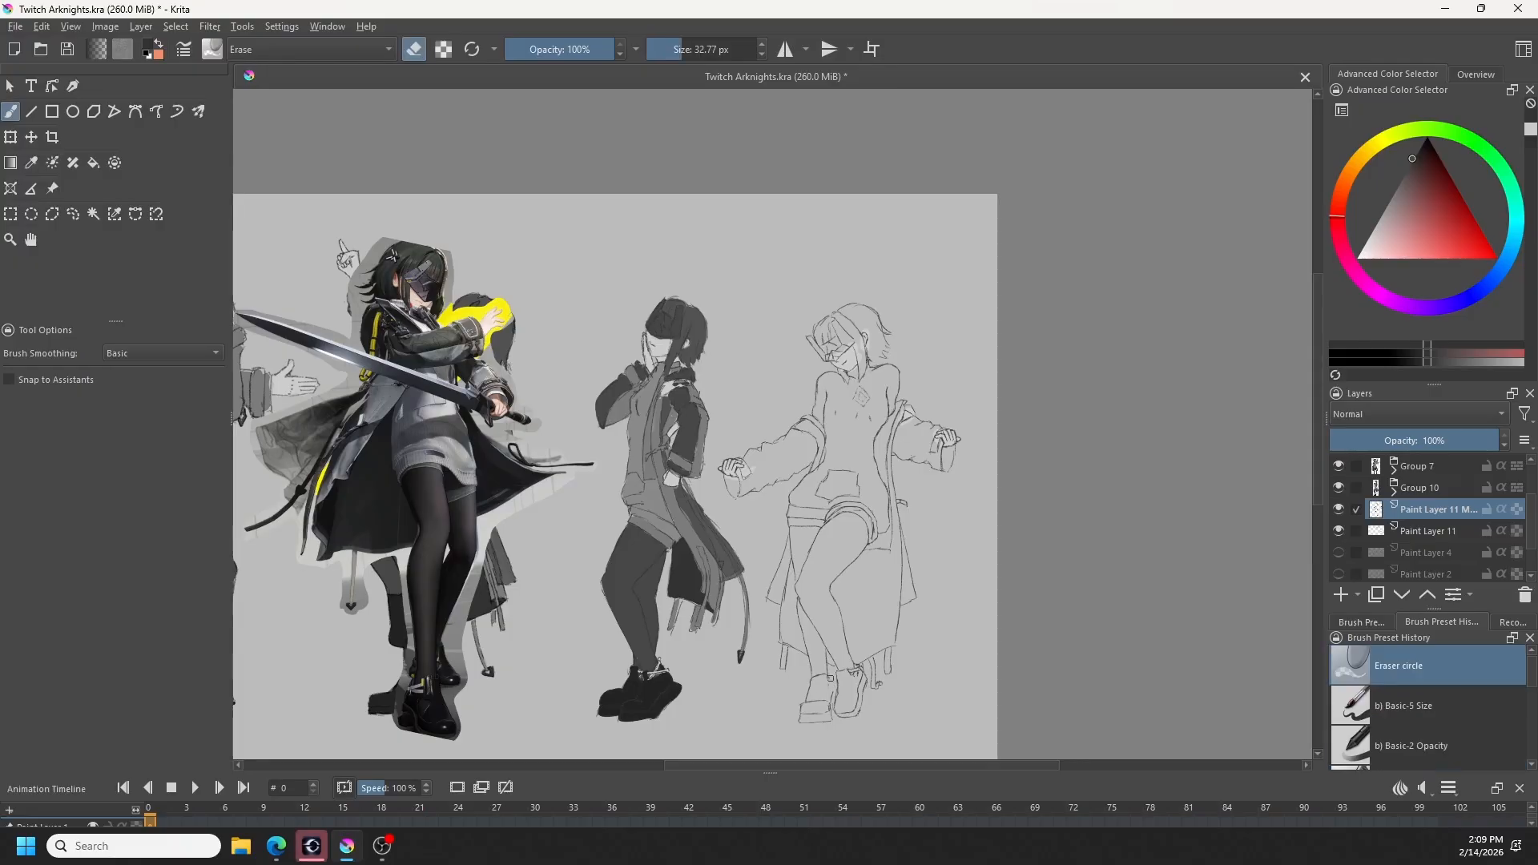
{"action": "key", "text": "e"}
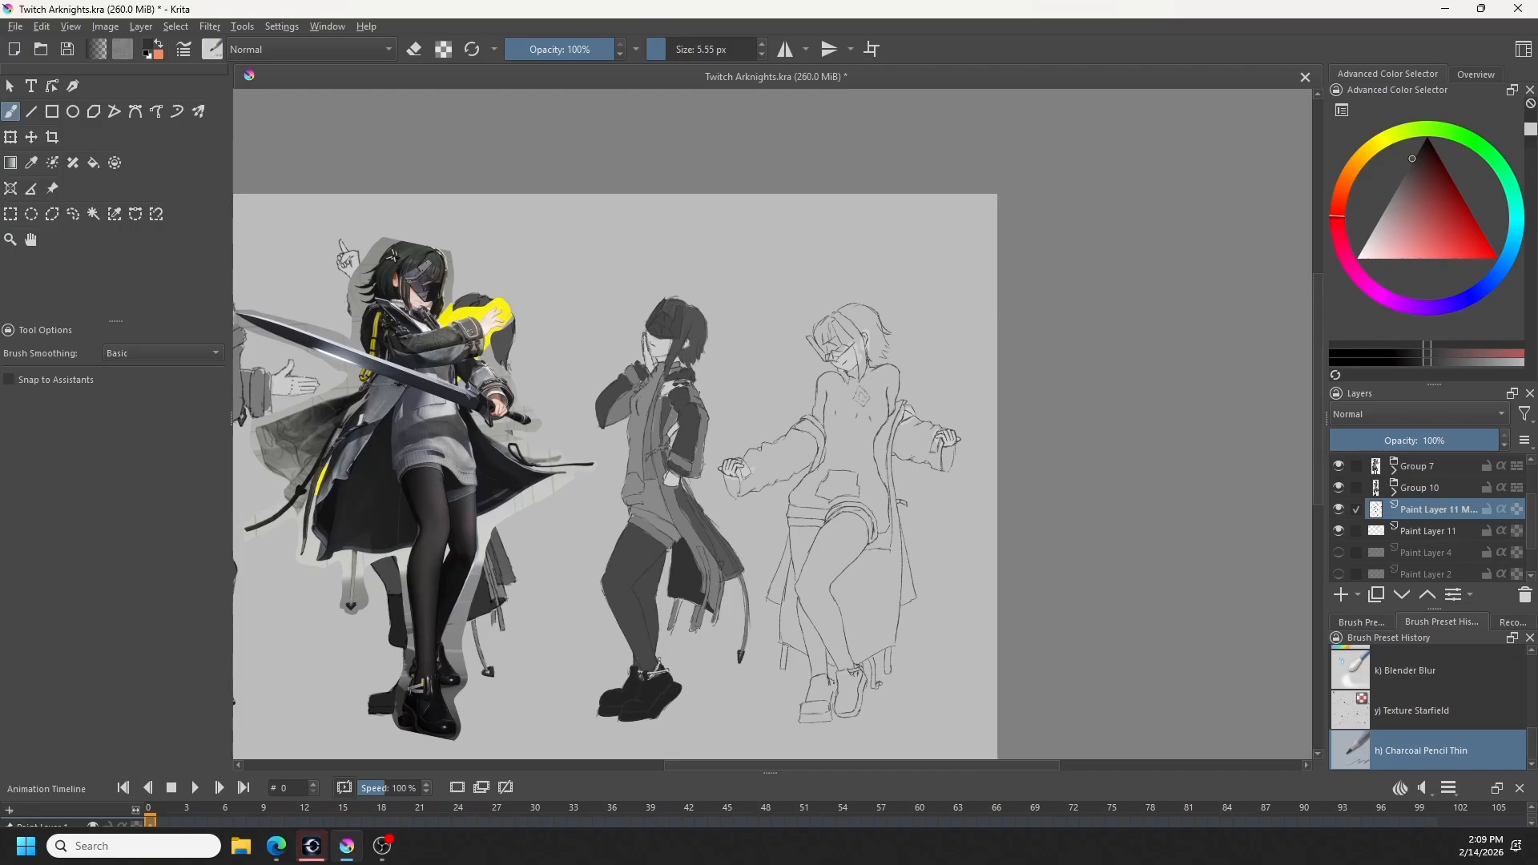
{"action": "key", "text": "ctrl+z"}
{"action": "scroll", "coordinate": [461, 612], "scroll_direction": "up", "scroll_amount": 5}
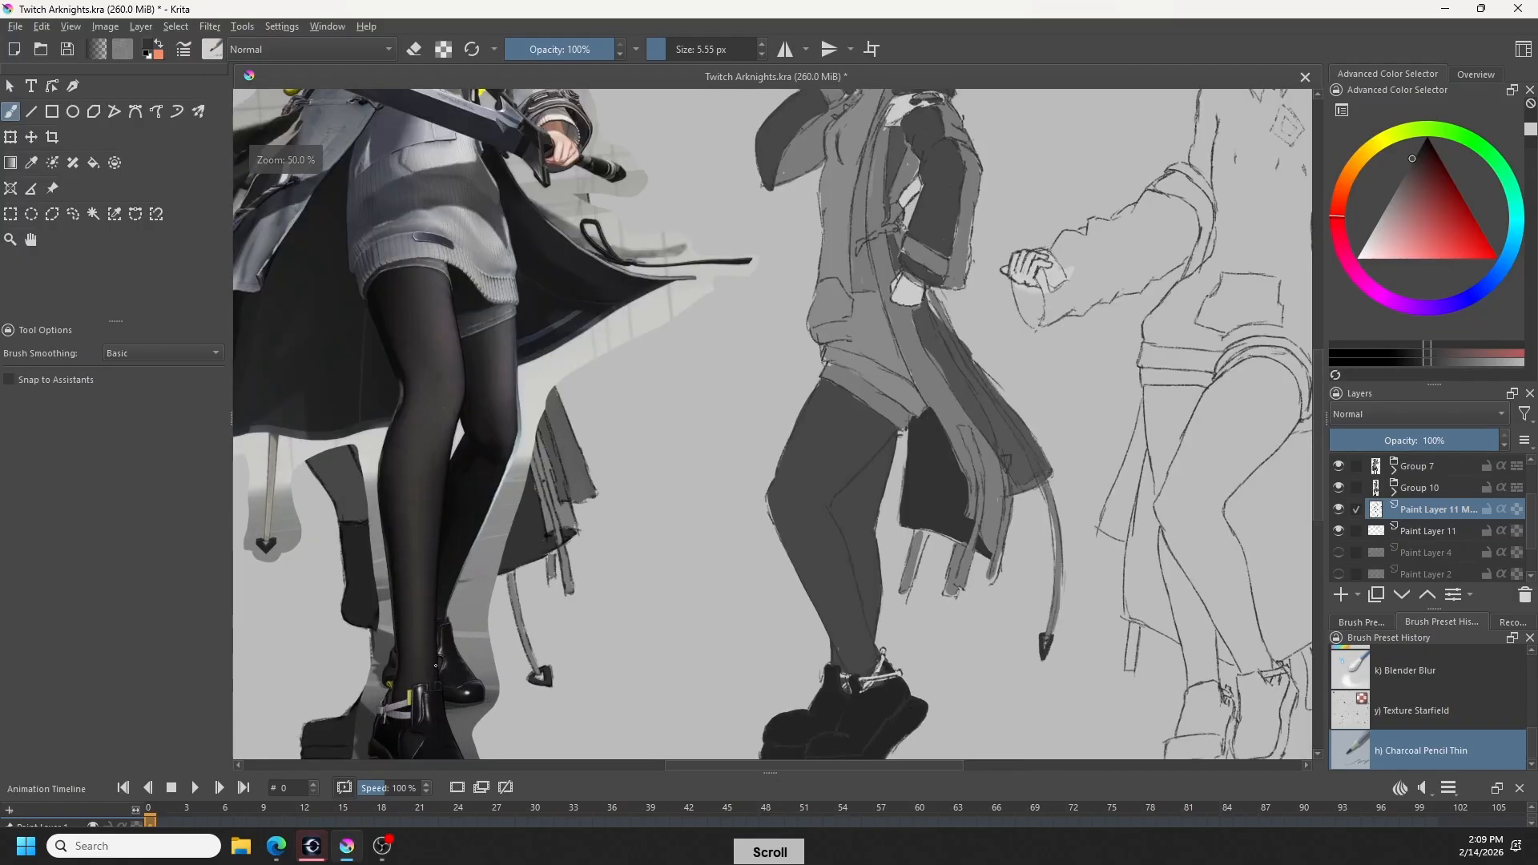
{"action": "scroll", "coordinate": [462, 612], "scroll_direction": "down", "scroll_amount": 6}
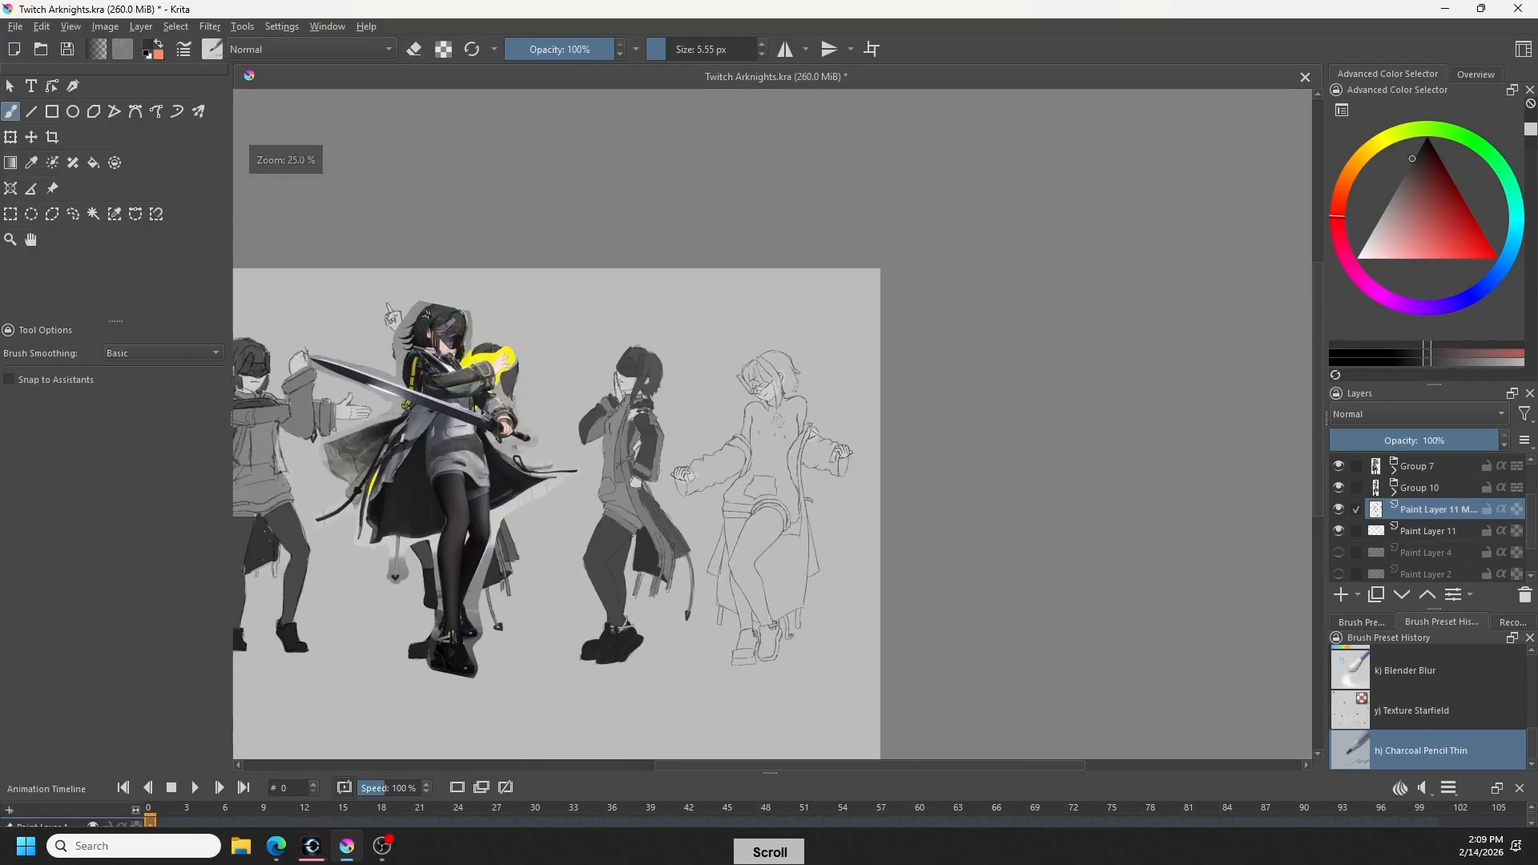
{"action": "scroll", "coordinate": [462, 612], "scroll_direction": "up", "scroll_amount": 1}
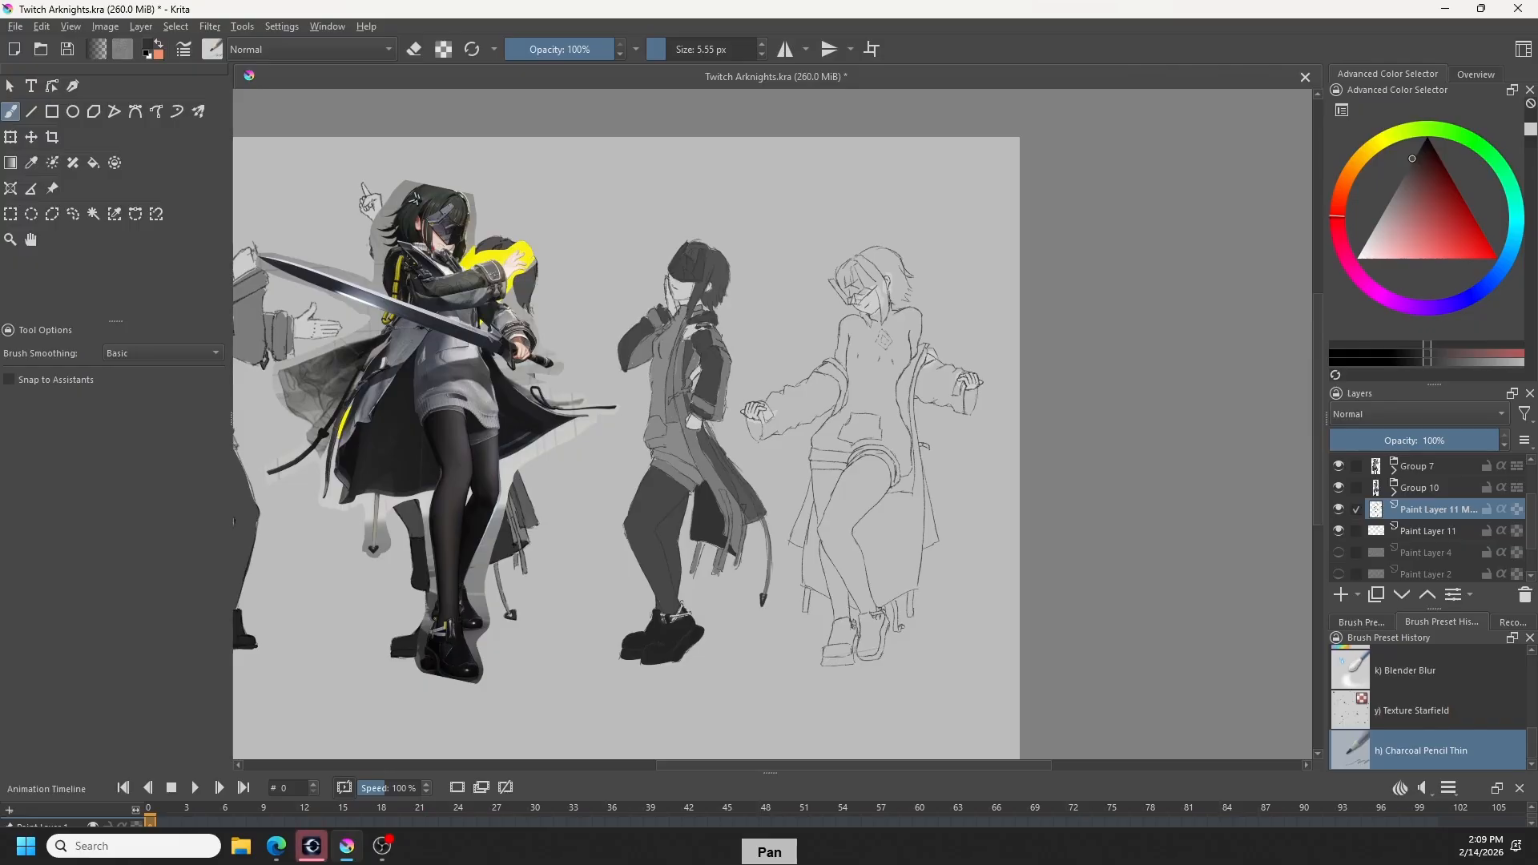
{"action": "key", "text": "ctrl+z"}
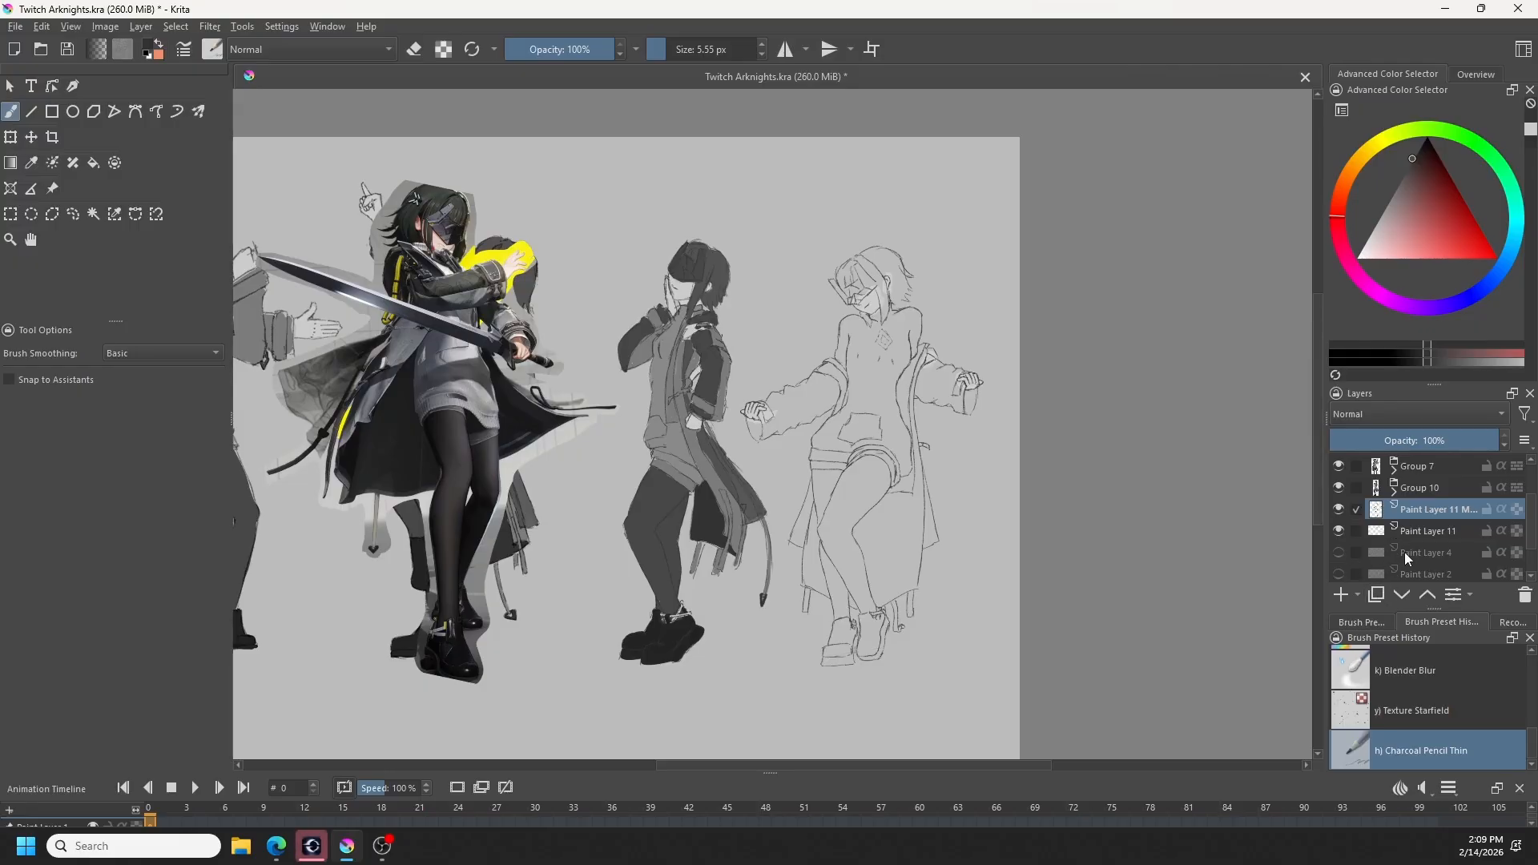
{"action": "scroll", "coordinate": [903, 638], "scroll_direction": "up", "scroll_amount": 2}
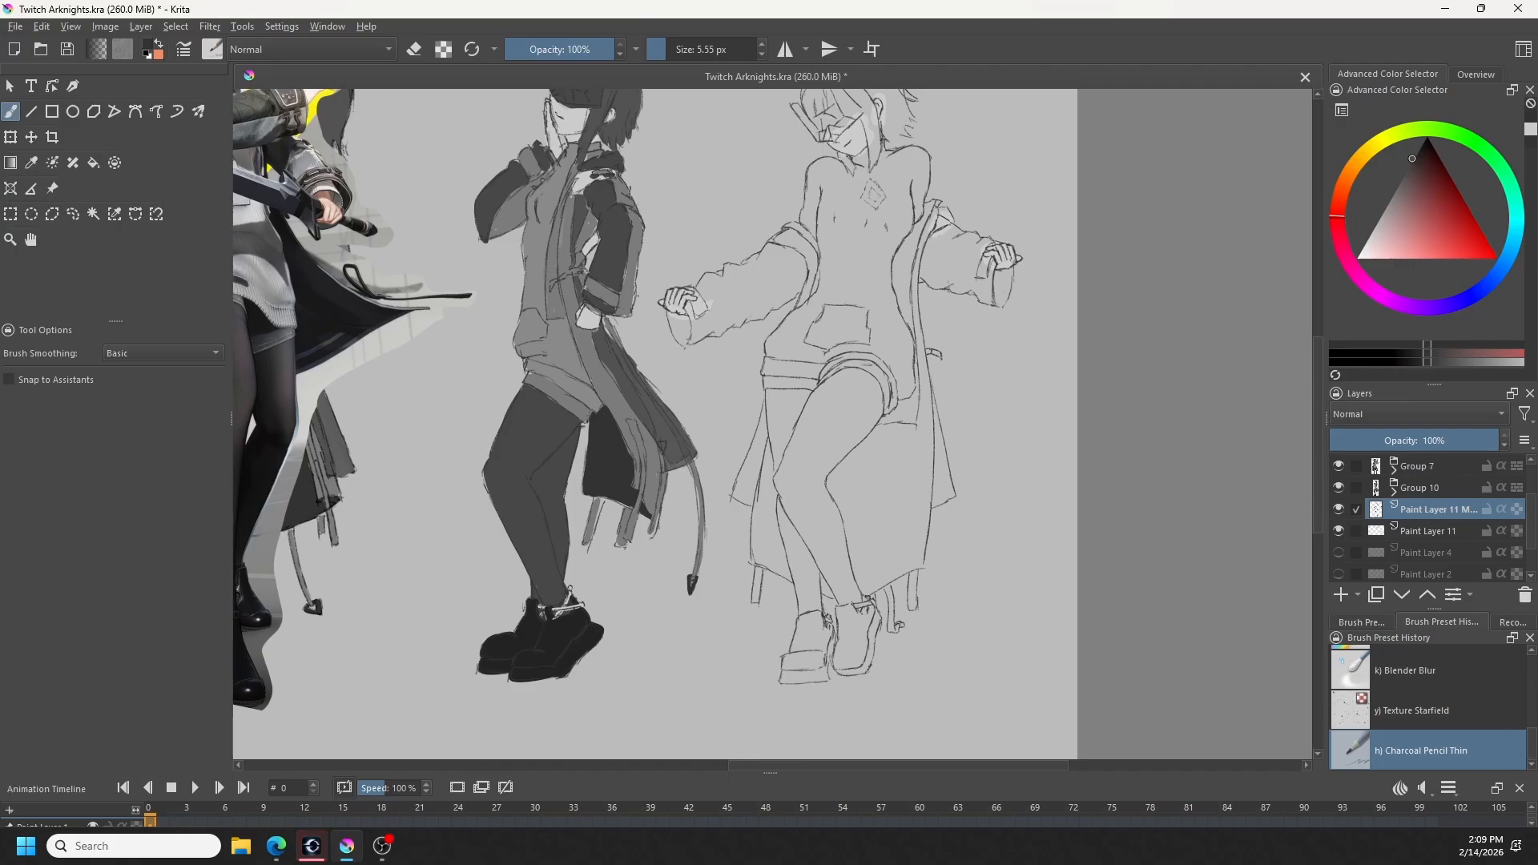
{"action": "key", "text": "e"}
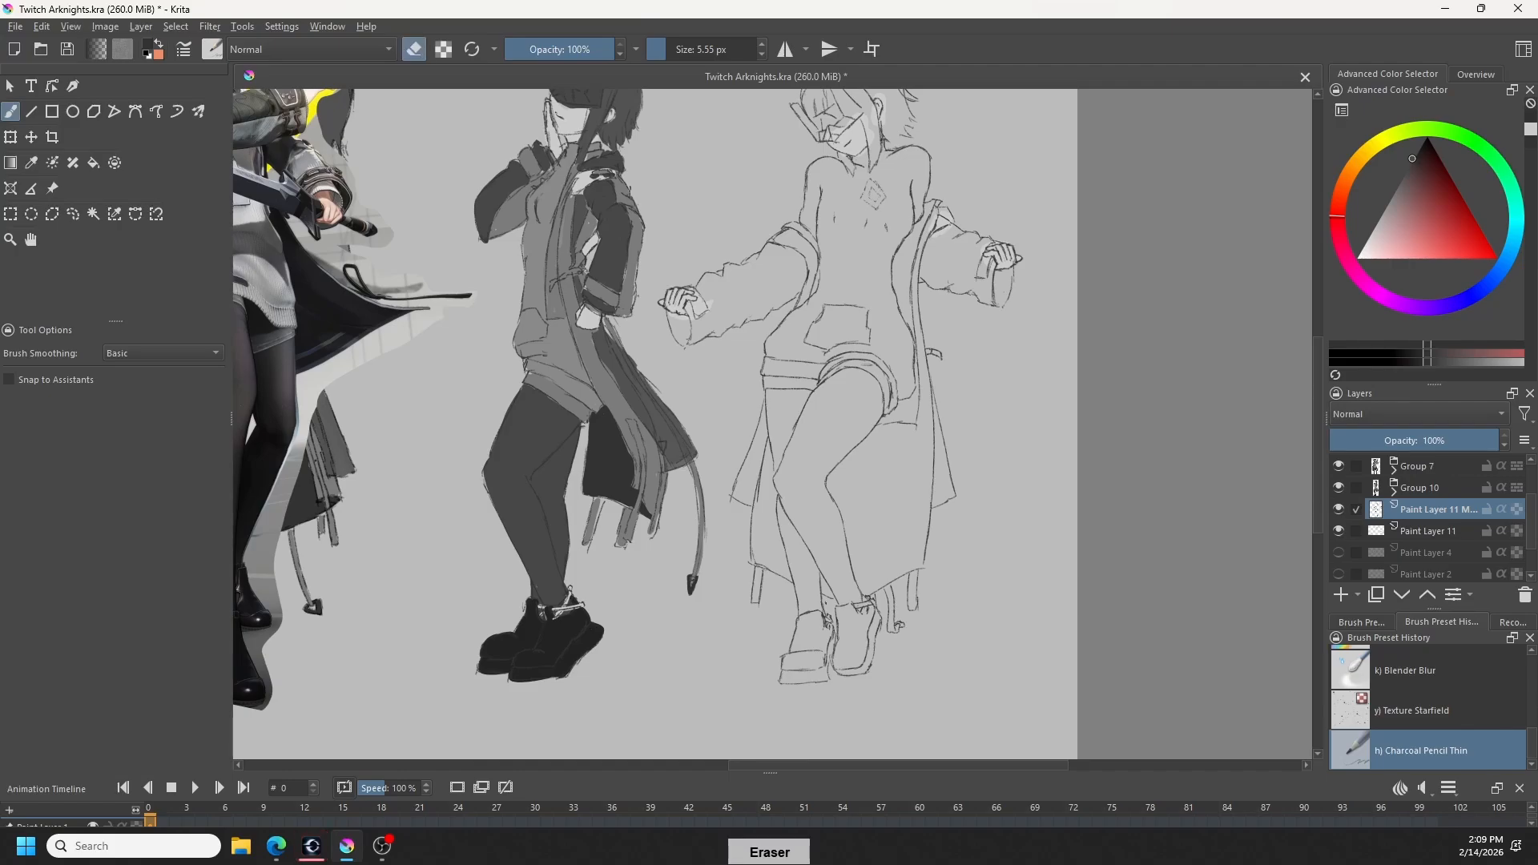
{"action": "key", "text": "e"}
{"action": "left_click_drag", "start_coordinate": [919, 523], "coordinate": [921, 555]}
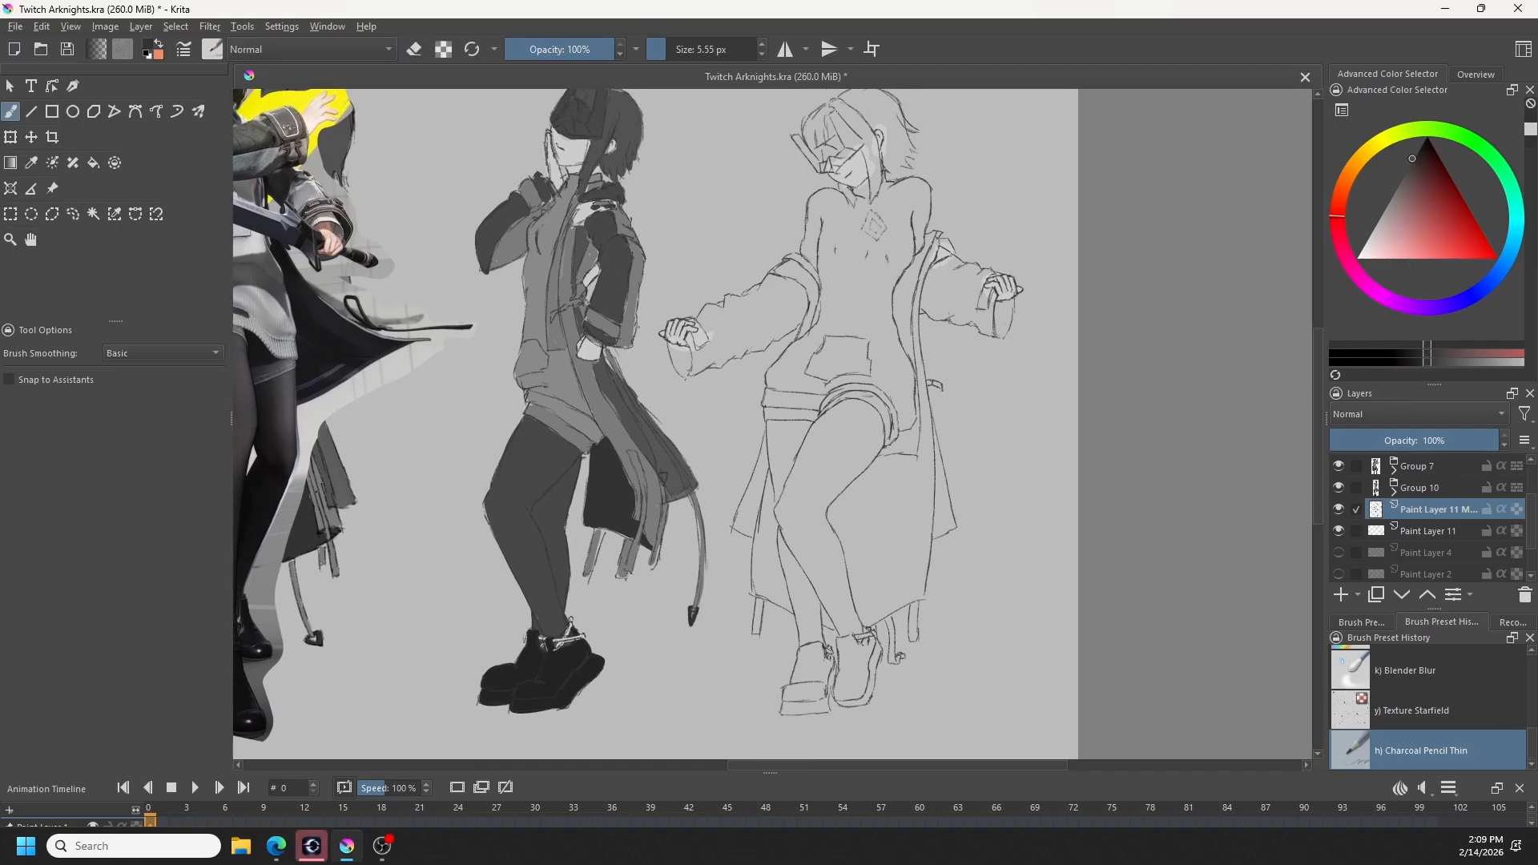
{"action": "left_click_drag", "start_coordinate": [923, 622], "coordinate": [1023, 641]}
{"action": "scroll", "coordinate": [1022, 669], "scroll_direction": "down", "scroll_amount": 1}
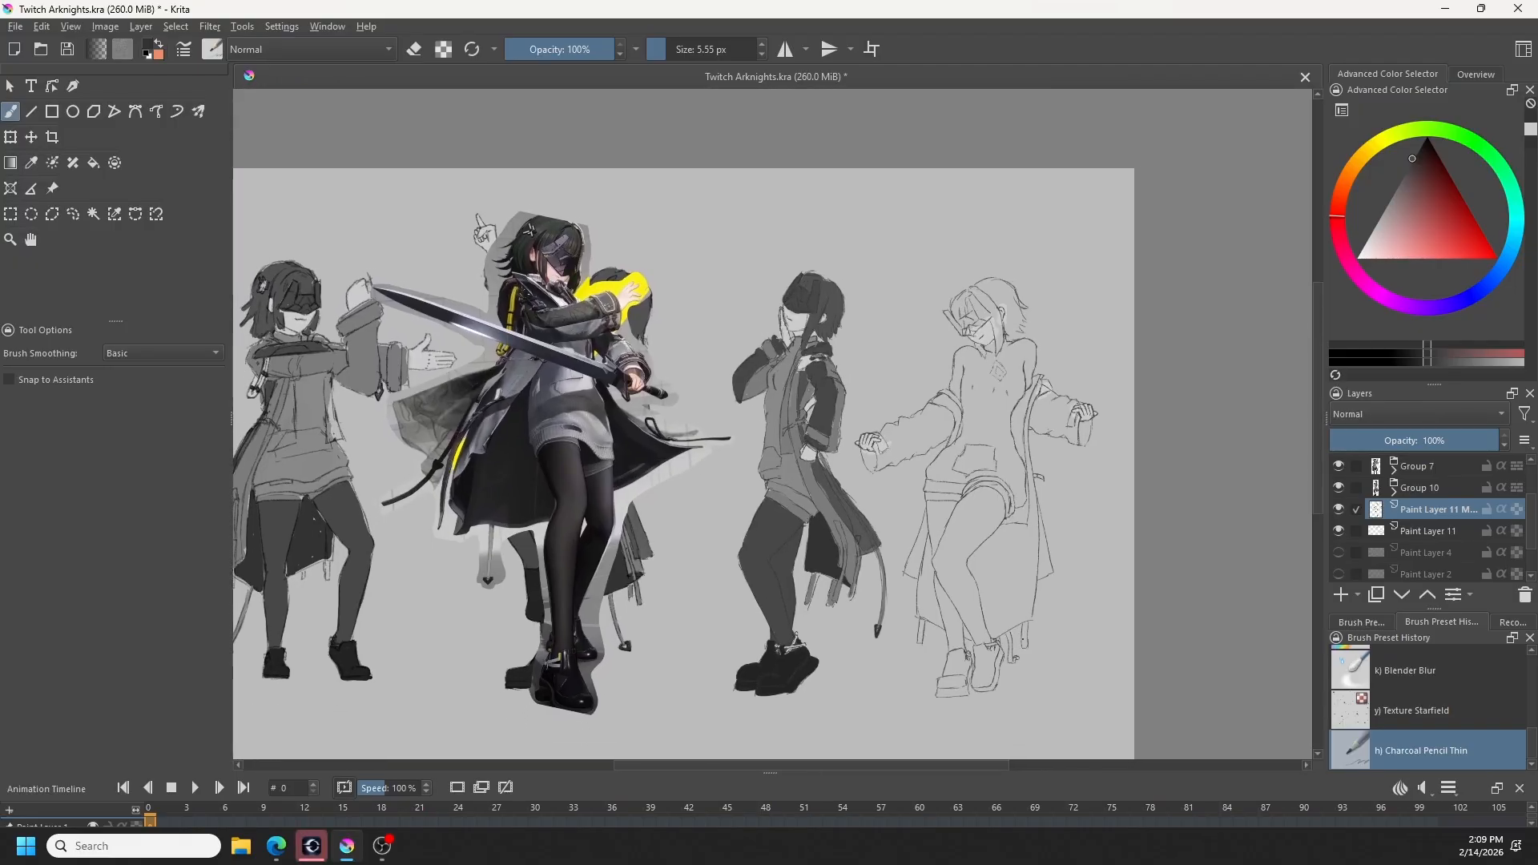
- Switch to the Basic-5 Size brush and sample the dark grey of the neighbouring figure's blindfold
{"action": "scroll", "coordinate": [1396, 689], "scroll_direction": "up", "scroll_amount": 5}
{"action": "left_click", "coordinate": [1406, 695]}
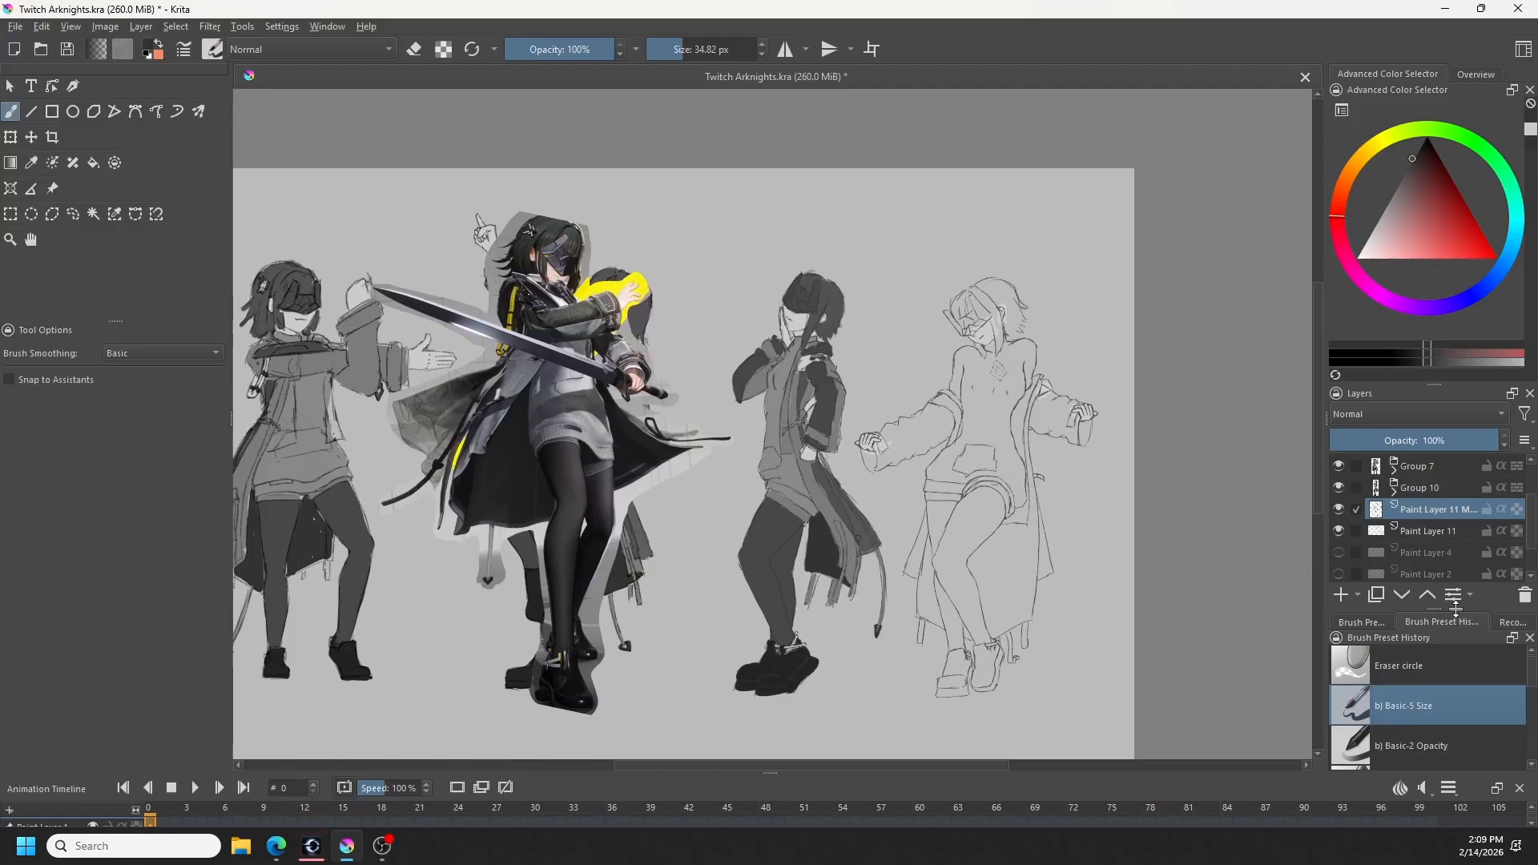
{"action": "key", "text": "ctrl"}
{"action": "left_click", "coordinate": [816, 300], "text": "ctrl"}
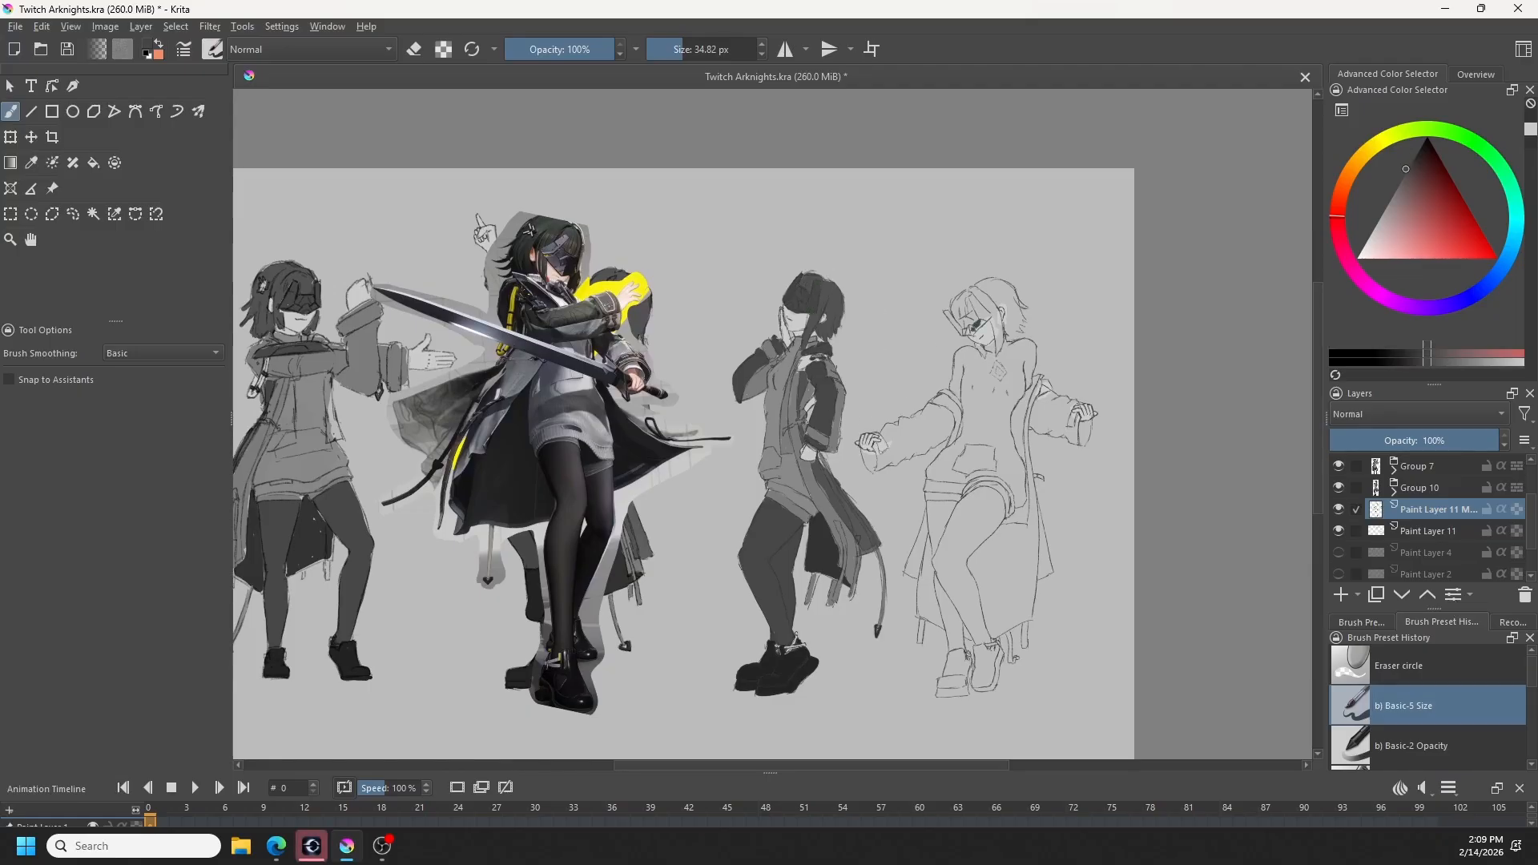
- Try to block in the fourth figure's blindfold and fringe with sampled dark greys on the line art layer
{"action": "left_click_drag", "start_coordinate": [977, 326], "coordinate": [973, 328]}
{"action": "left_click_drag", "start_coordinate": [960, 322], "coordinate": [973, 319]}
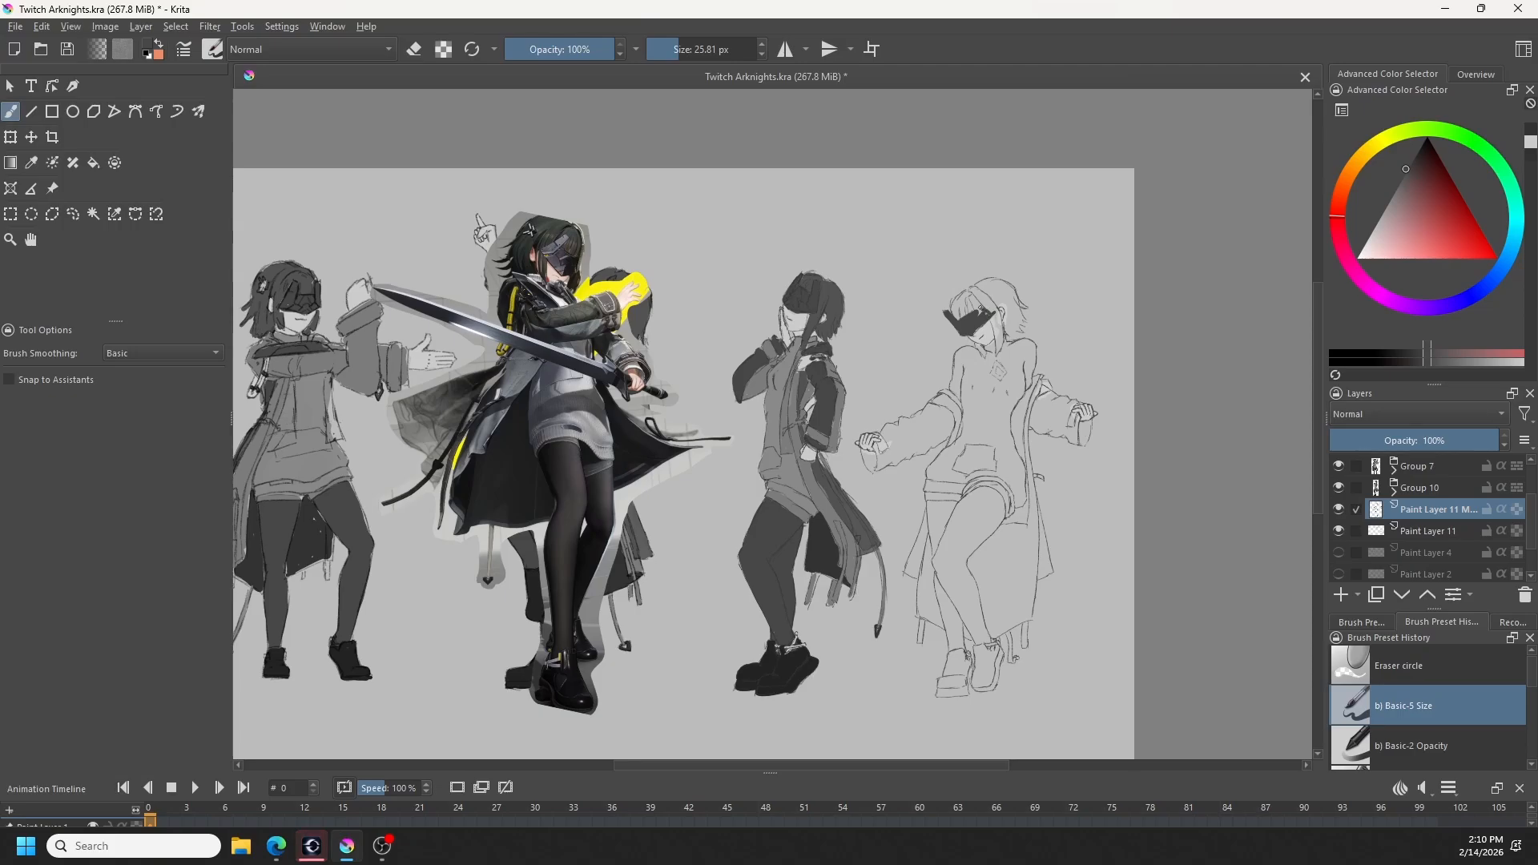
{"action": "mouse_move", "coordinate": [982, 309]}
{"action": "left_mouse_down"}
{"action": "mouse_move", "coordinate": [972, 301]}
{"action": "mouse_move", "coordinate": [992, 310]}
{"action": "left_mouse_up"}
{"action": "left_click", "coordinate": [832, 305], "text": "ctrl"}
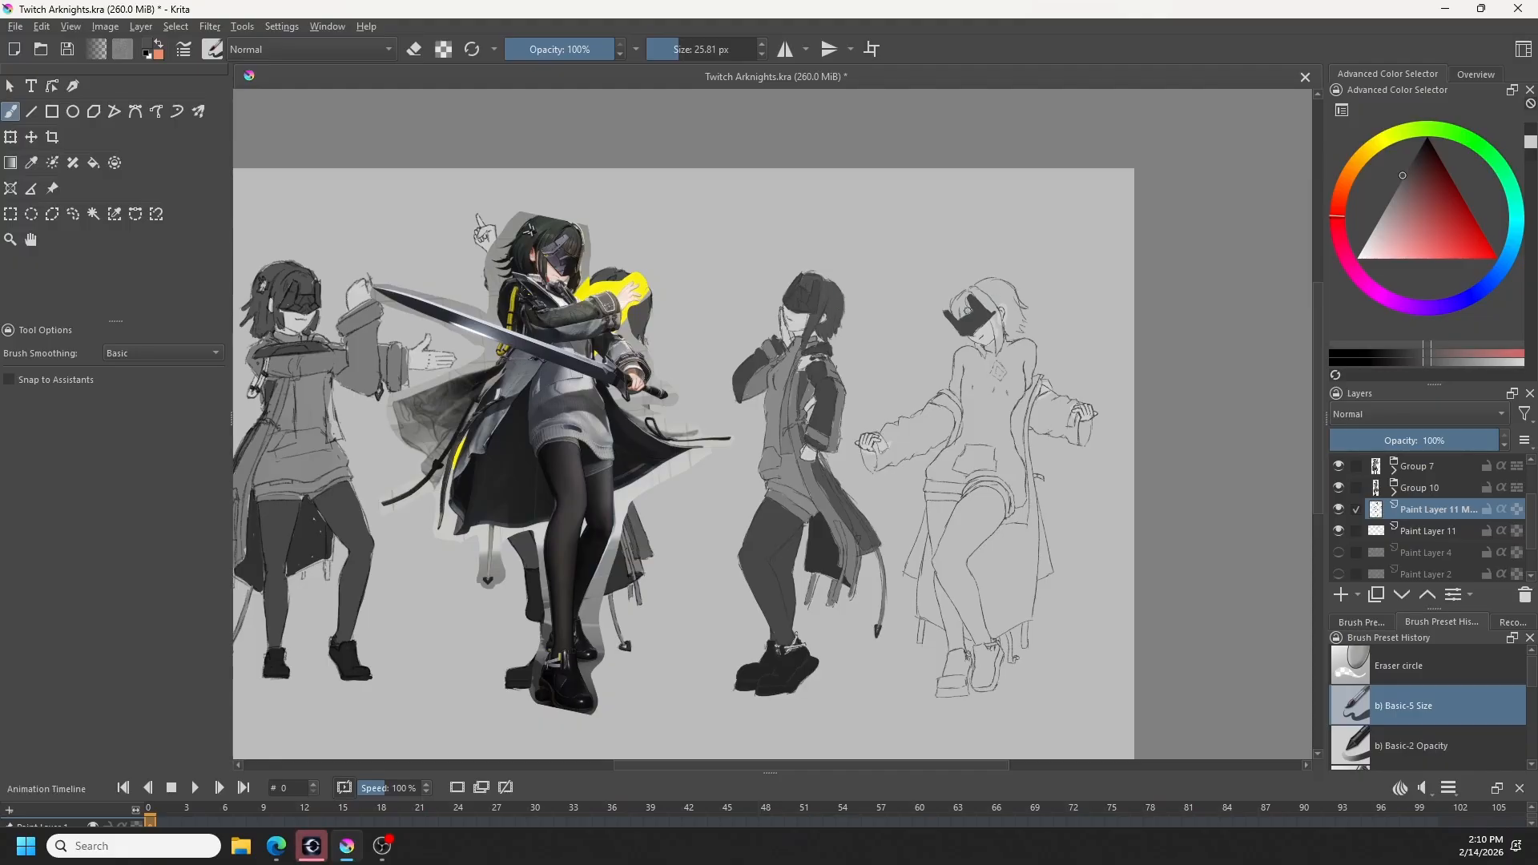
{"action": "mouse_move", "coordinate": [969, 300]}
{"action": "left_mouse_down"}
{"action": "mouse_move", "coordinate": [959, 315]}
{"action": "mouse_move", "coordinate": [966, 300]}
{"action": "mouse_move", "coordinate": [989, 307]}
{"action": "left_mouse_up"}
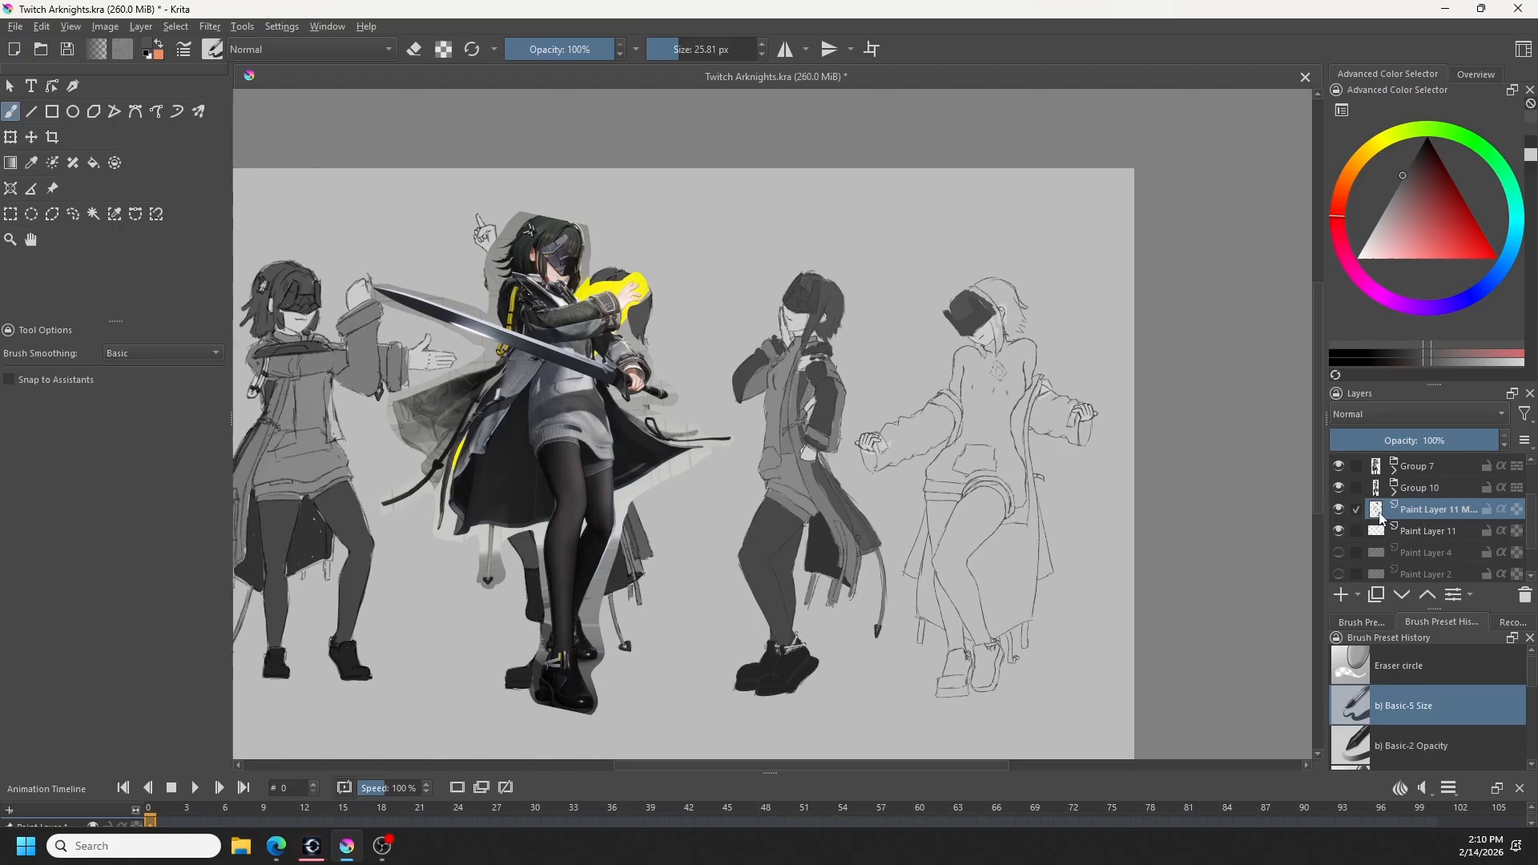
- Check the line art layer by hiding and showing it, and undo the blindfold and fringe strokes painted on it
{"action": "left_click", "coordinate": [1339, 509]}
{"action": "left_click", "coordinate": [1339, 509]}
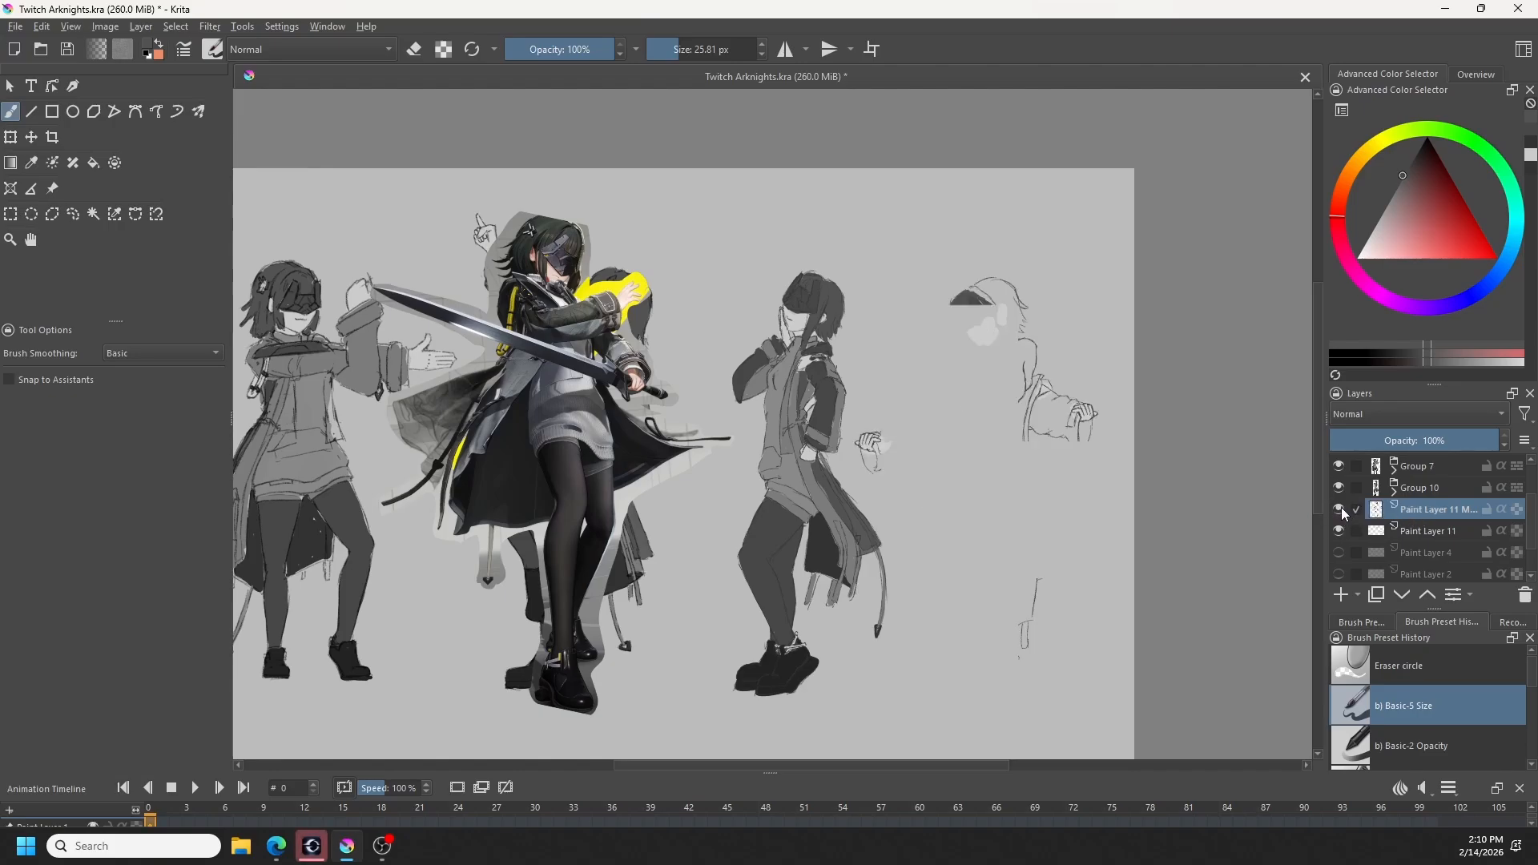
{"action": "key", "text": "ctrl+z"}
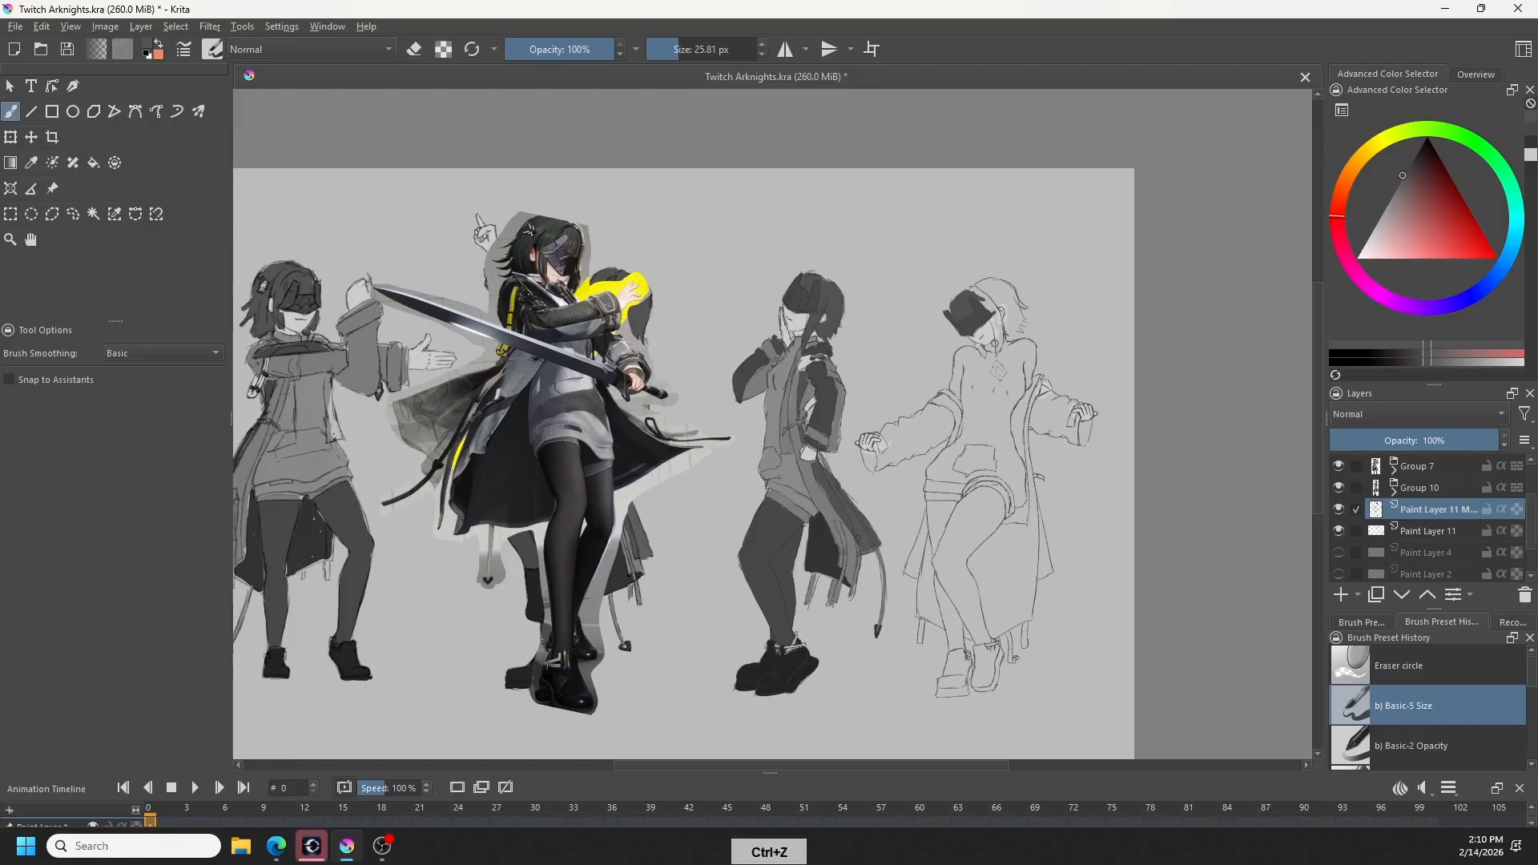
{"action": "key", "text": "ctrl+z"}
{"action": "key", "text": "ctrl+z"}
{"action": "key", "text": "ctrl+z"}
{"action": "key", "text": "ctrl+z"}
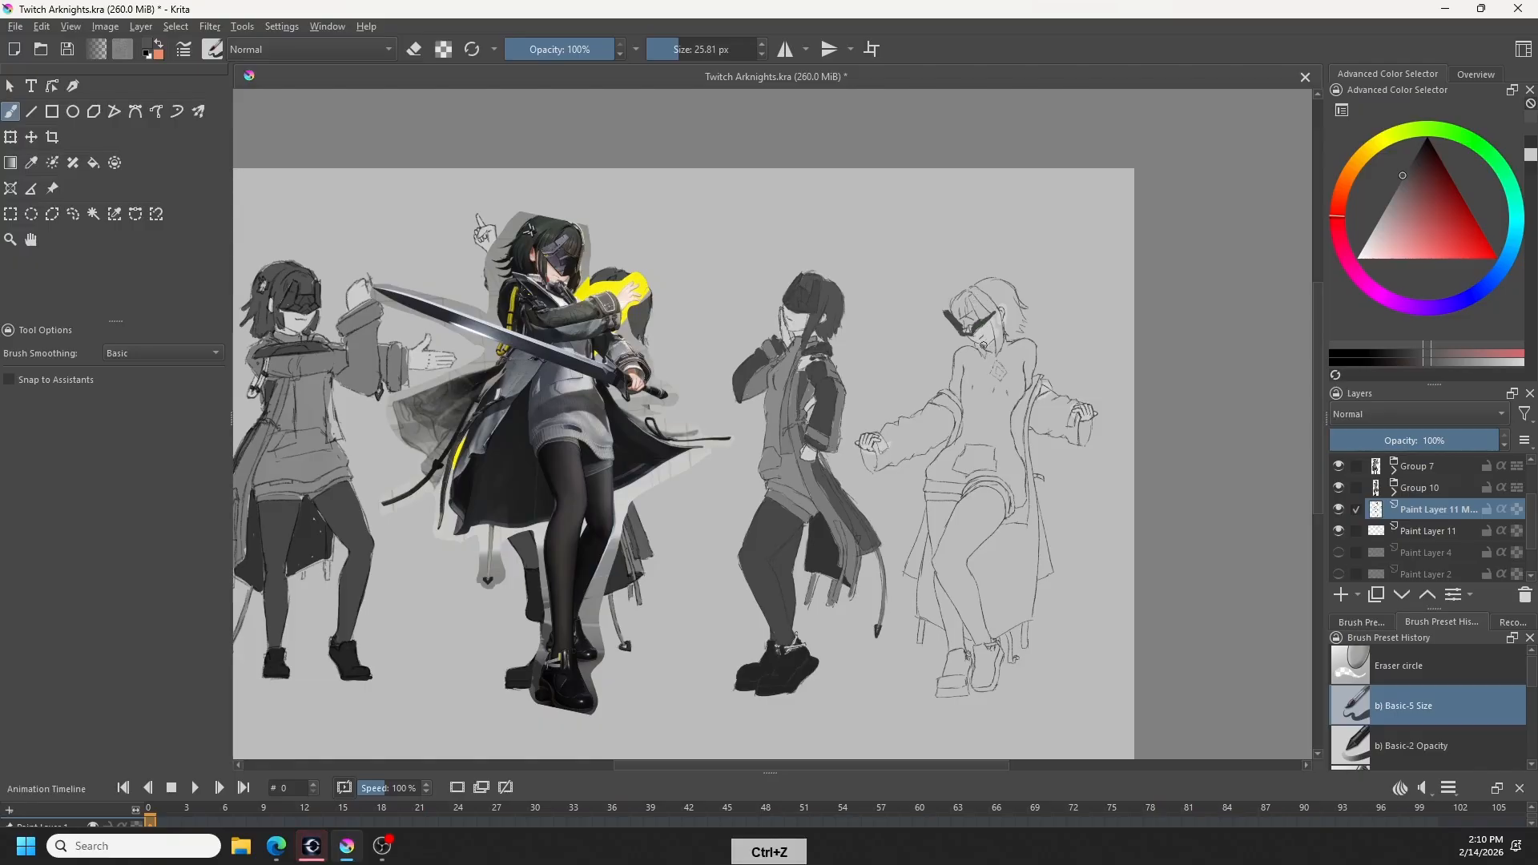
{"action": "key", "text": "ctrl+z"}
{"action": "key", "text": "ctrl+z"}
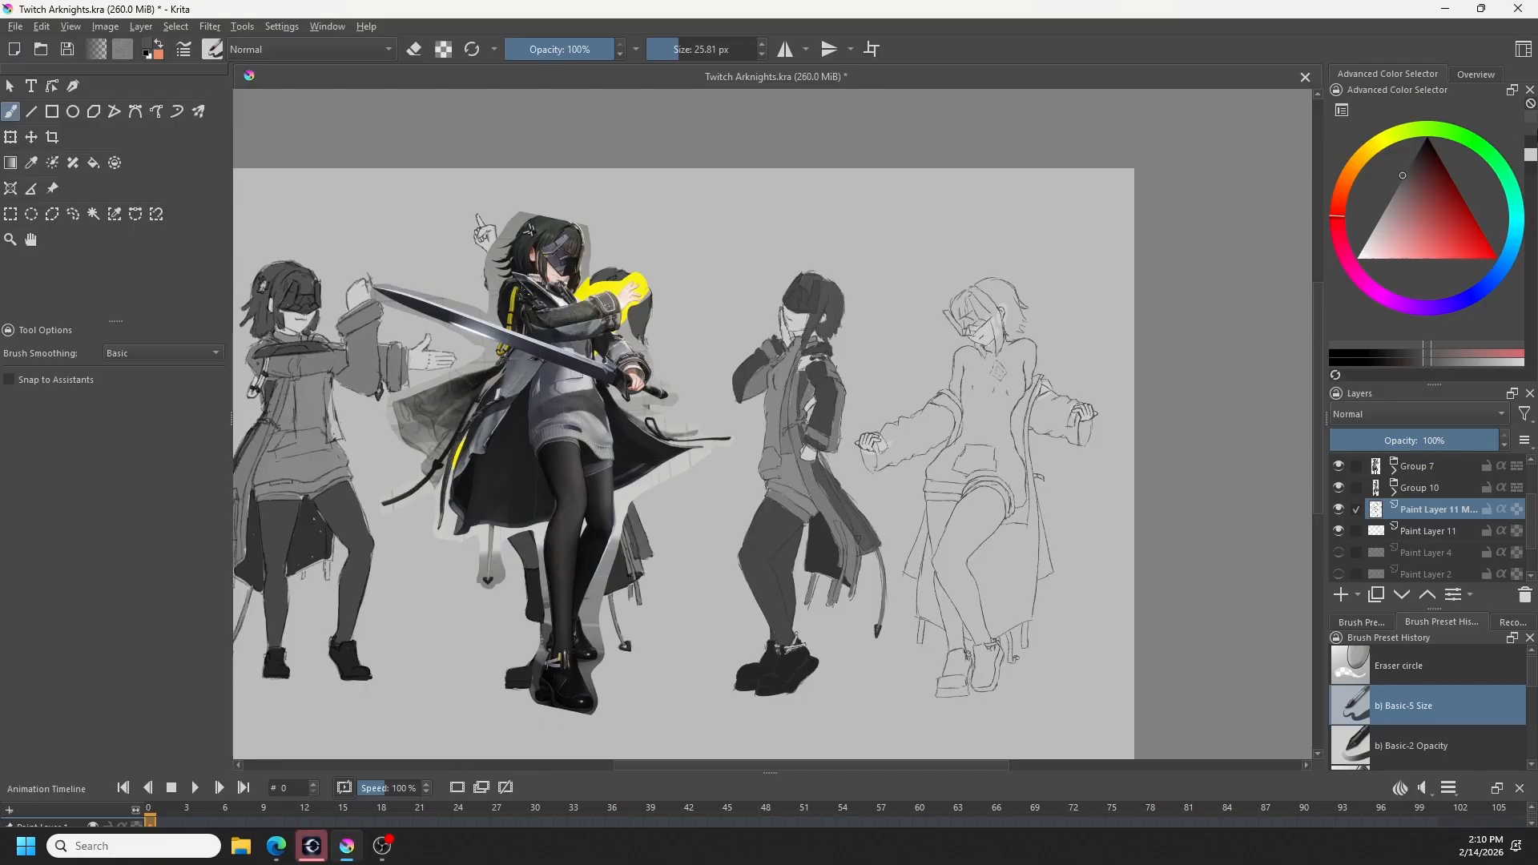
- Reuse the dark blindfold grey and paint the fourth figure's blindfold on Paint Layer 11 beneath the line art
{"action": "left_click", "coordinate": [1530, 140]}
{"action": "left_click", "coordinate": [1528, 131]}
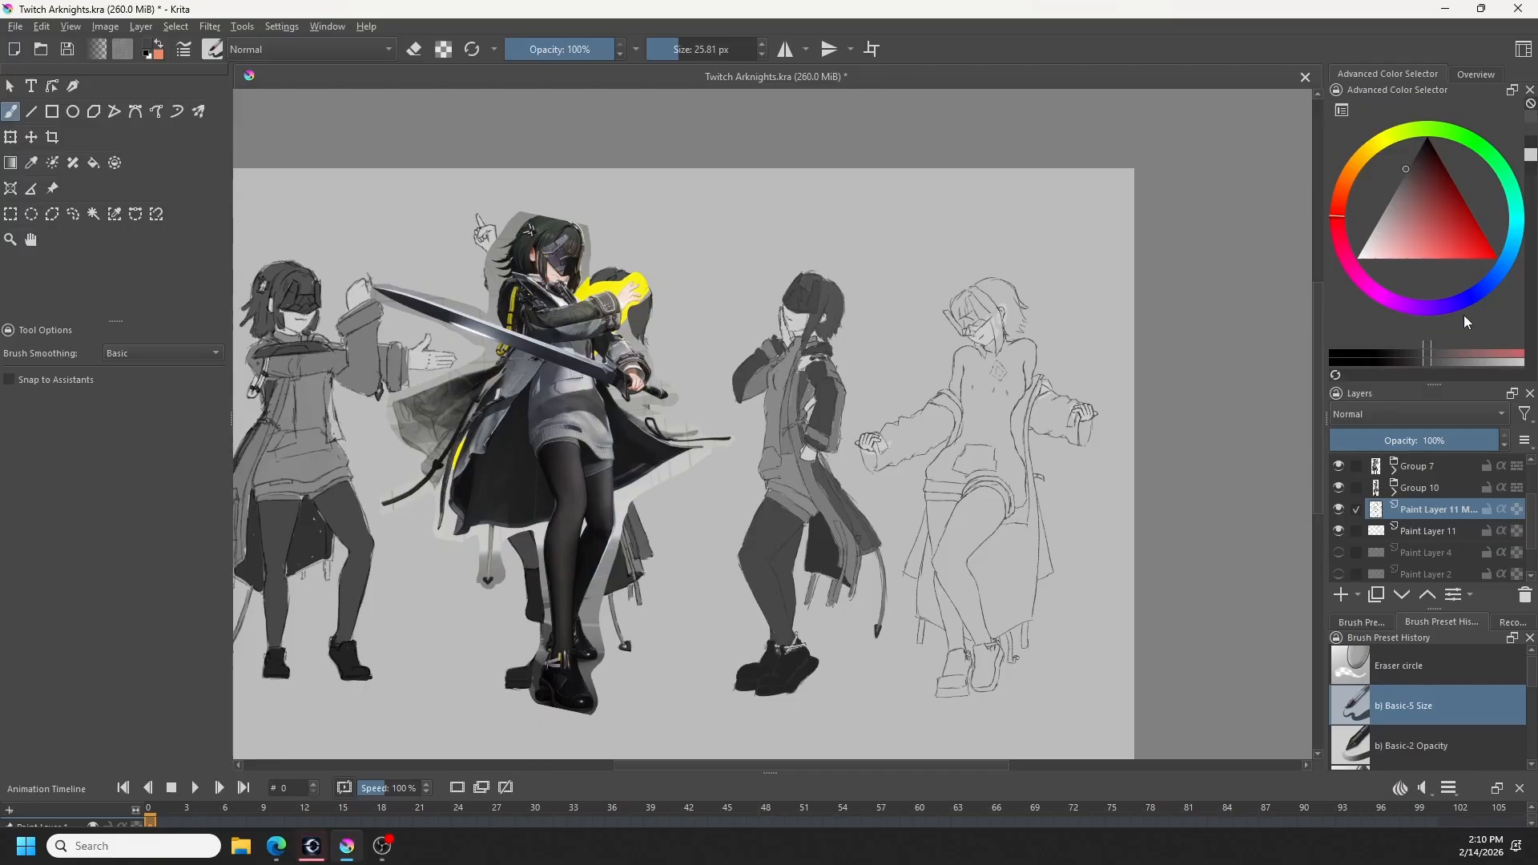
{"action": "left_click", "coordinate": [1420, 533]}
{"action": "mouse_move", "coordinate": [965, 315]}
{"action": "left_mouse_down"}
{"action": "mouse_move", "coordinate": [988, 324]}
{"action": "mouse_move", "coordinate": [969, 328]}
{"action": "mouse_move", "coordinate": [991, 314]}
{"action": "mouse_move", "coordinate": [970, 298]}
{"action": "mouse_move", "coordinate": [980, 308]}
{"action": "left_mouse_up"}
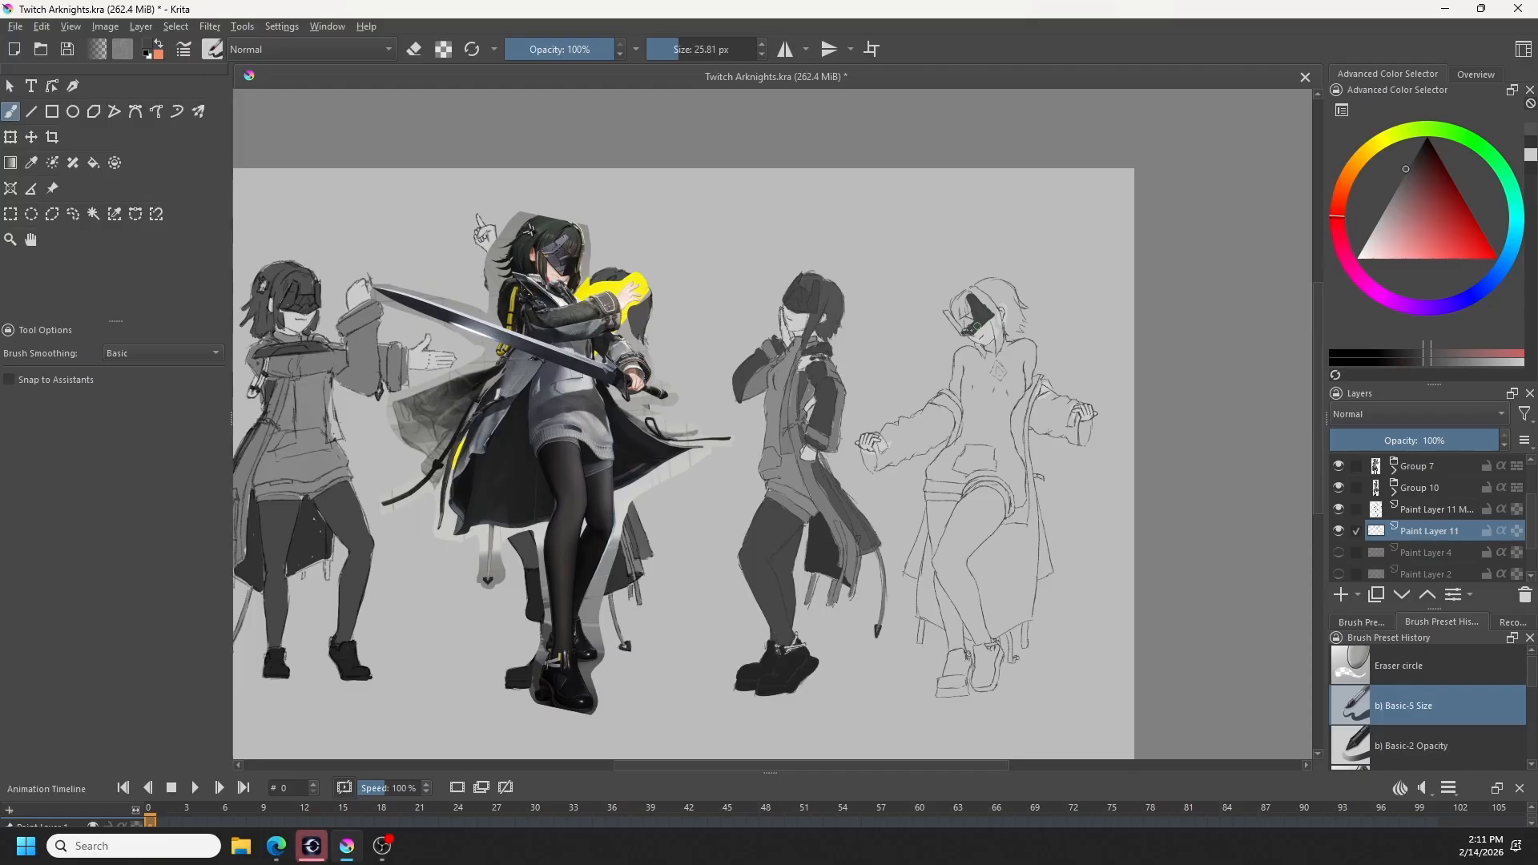
{"action": "left_click_drag", "start_coordinate": [974, 318], "coordinate": [970, 325]}
- Sample the neighbouring figure's lighter hair grey and block in the fourth figure's fringe, side locks and crown on Paint Layer 11
{"action": "left_click", "coordinate": [833, 312], "text": "ctrl"}
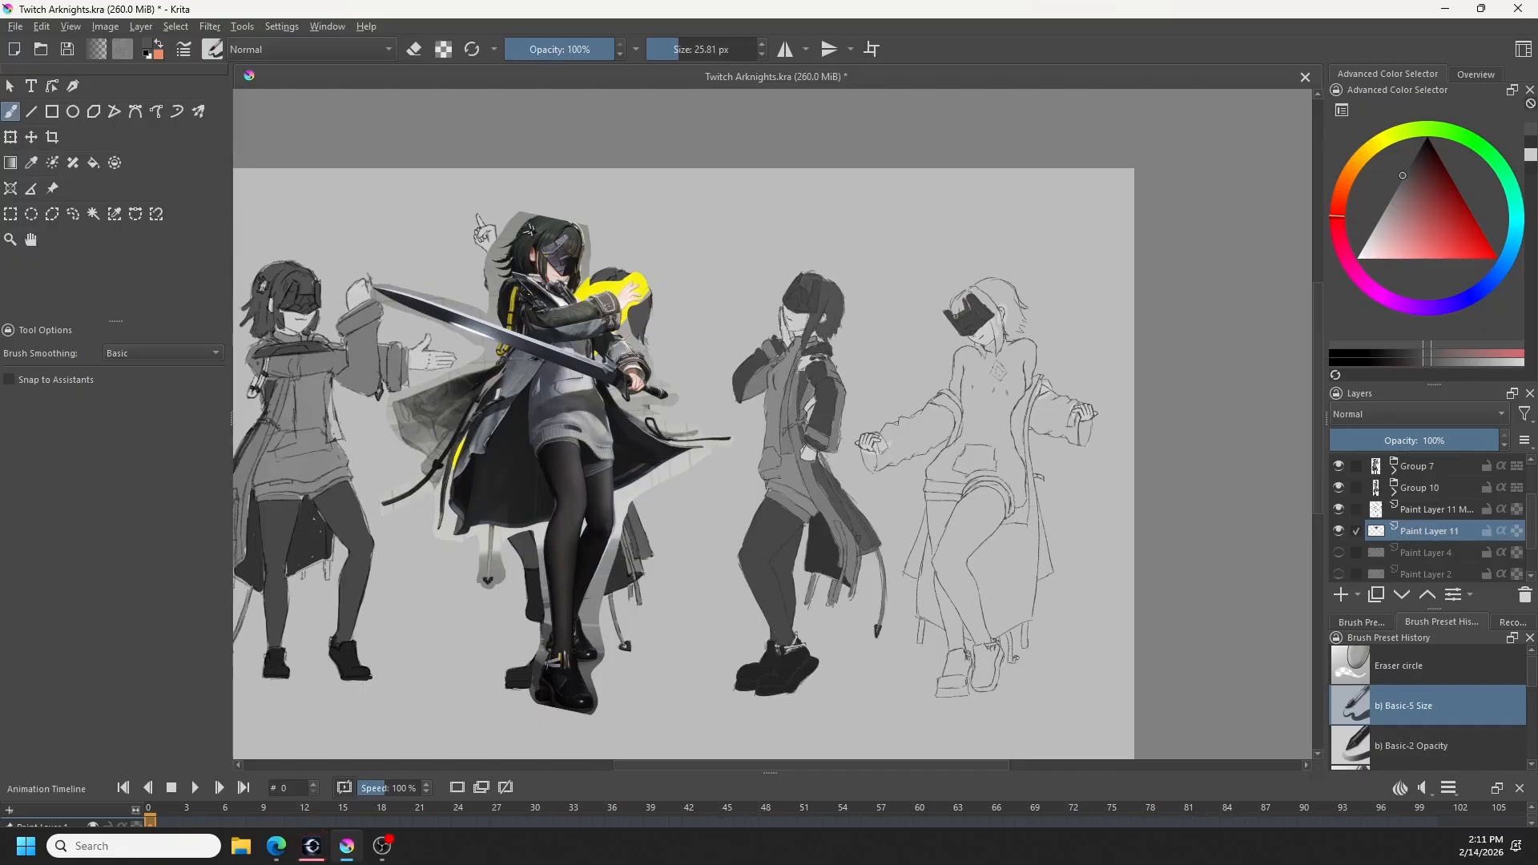
{"action": "mouse_move", "coordinate": [954, 318]}
{"action": "left_mouse_down"}
{"action": "mouse_move", "coordinate": [969, 291]}
{"action": "mouse_move", "coordinate": [959, 305]}
{"action": "left_mouse_up"}
{"action": "left_click_drag", "start_coordinate": [972, 295], "coordinate": [996, 332]}
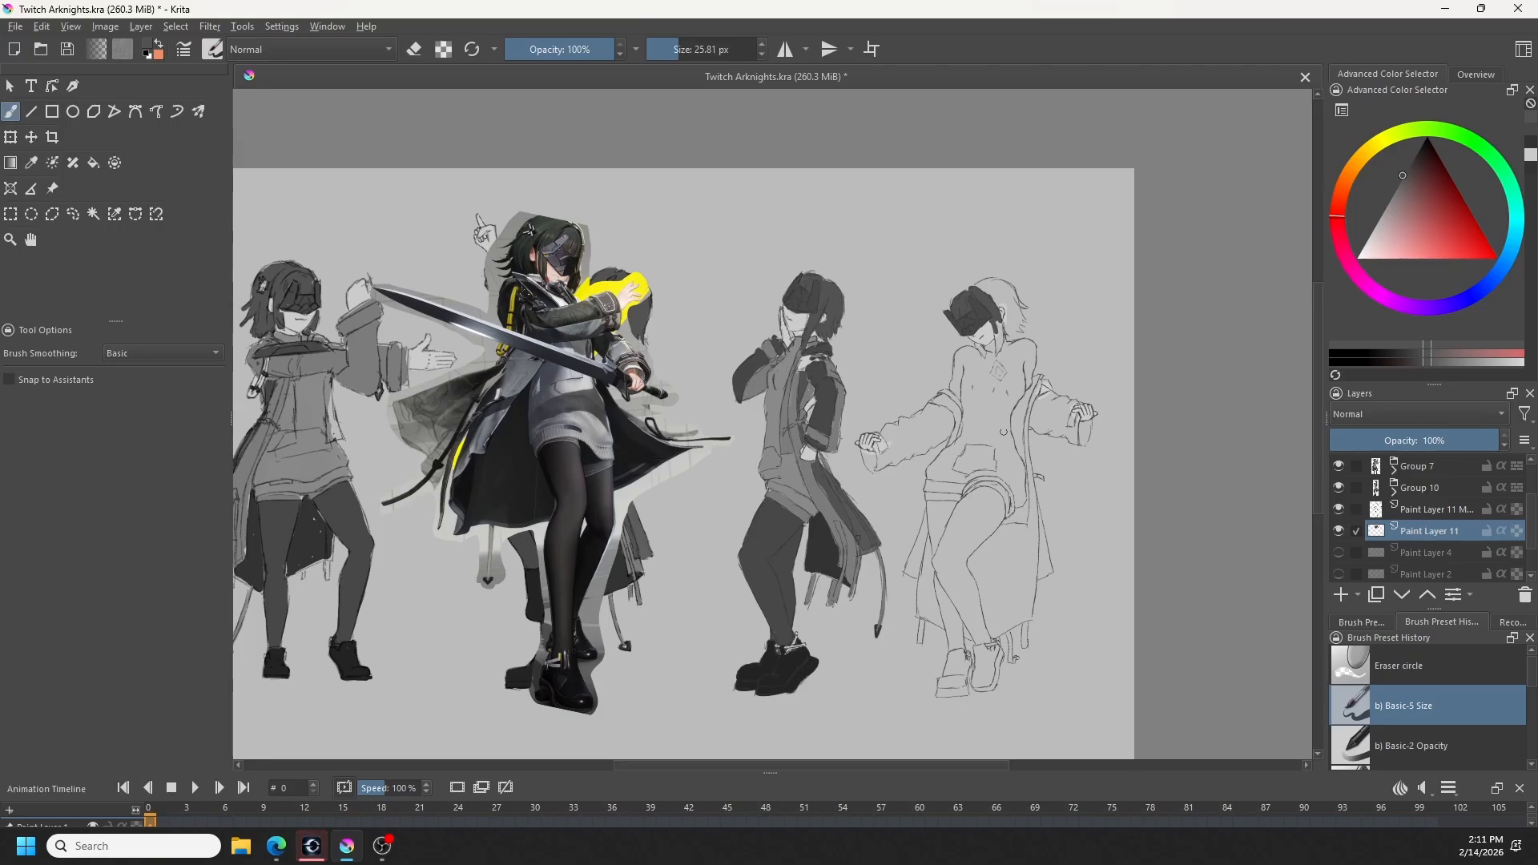
{"action": "left_click_drag", "start_coordinate": [990, 318], "coordinate": [999, 352]}
{"action": "left_click_drag", "start_coordinate": [1003, 331], "coordinate": [1001, 346]}
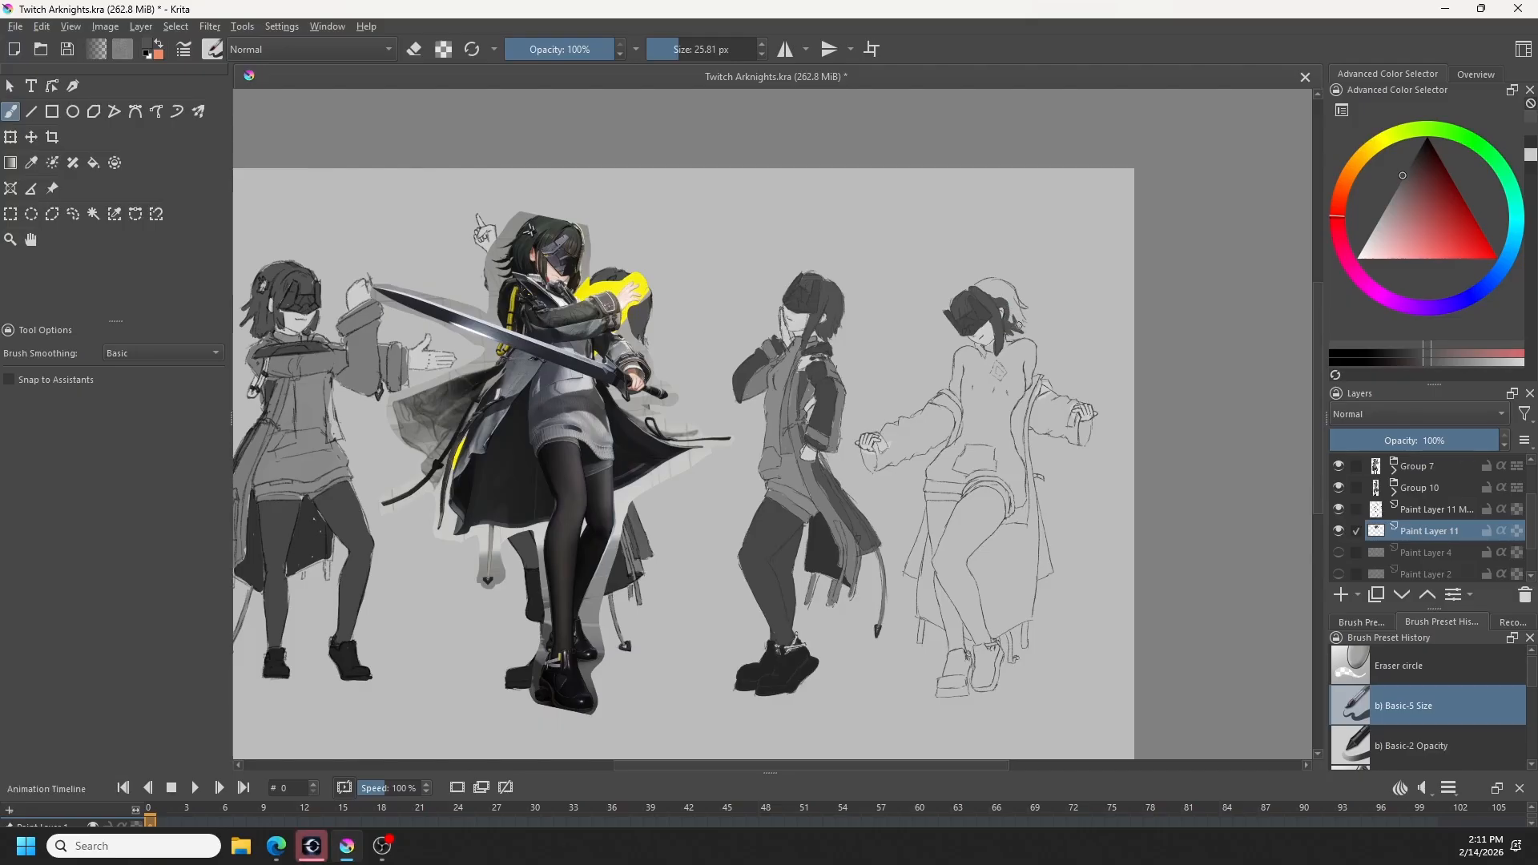
{"action": "key", "text": "e"}
{"action": "key", "text": "e"}
{"action": "mouse_move", "coordinate": [1018, 302]}
{"action": "left_mouse_down"}
{"action": "mouse_move", "coordinate": [1006, 286]}
{"action": "mouse_move", "coordinate": [988, 294]}
{"action": "left_mouse_up"}
- Group the fourth figure's line art layer together with Paint Layer 11
{"action": "right_click", "coordinate": [1439, 511]}
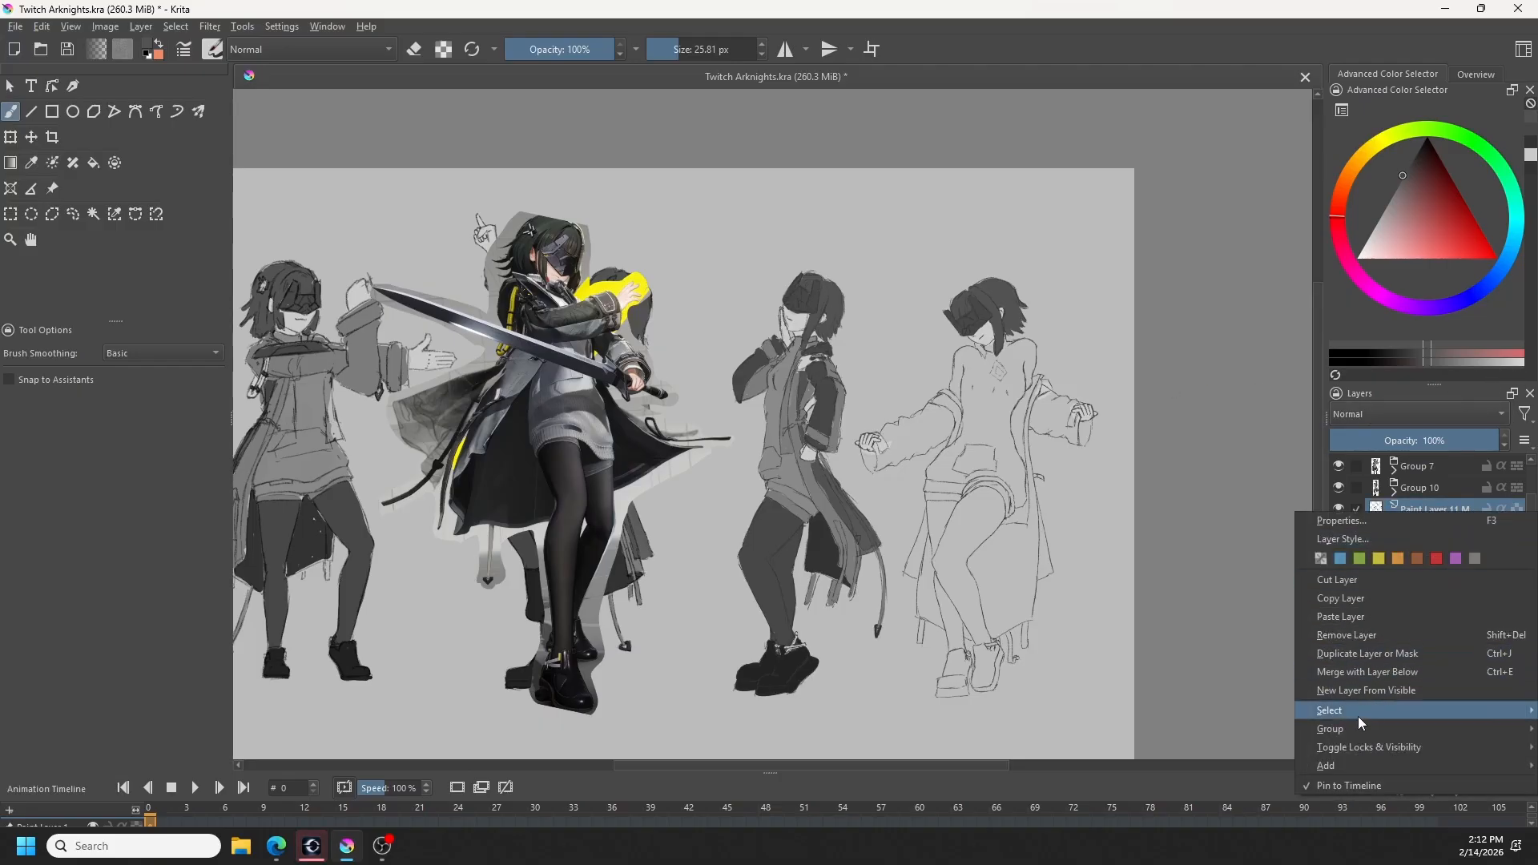
{"action": "mouse_move", "coordinate": [1348, 732]}
{"action": "left_click", "coordinate": [1258, 732]}
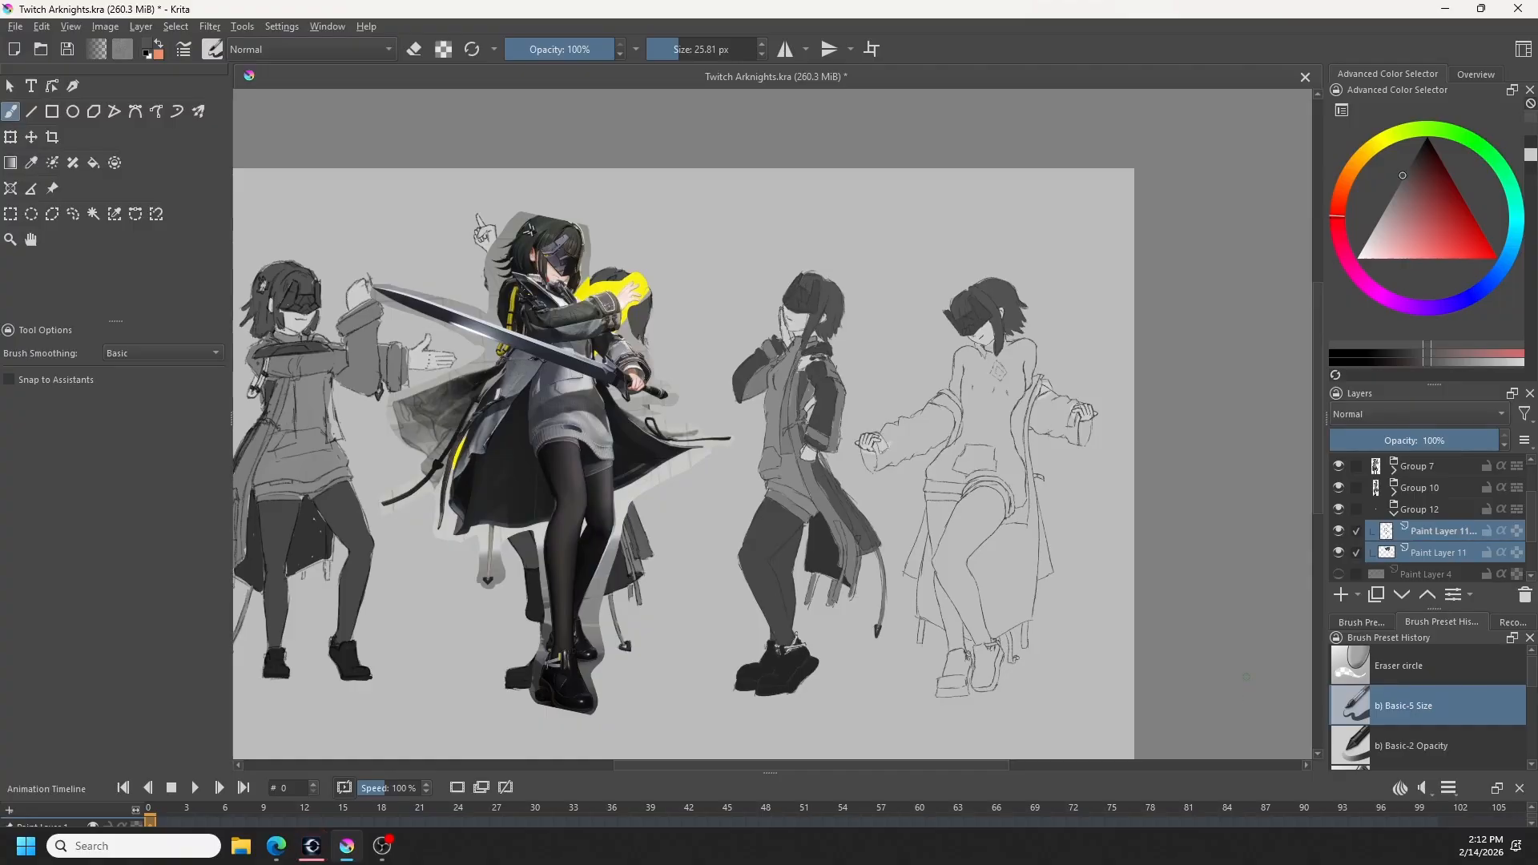
- Mirror the canvas view and reshape the top of the fourth figure's hair in Group 12 with the Liquify transform, returning to the brush
{"action": "left_click", "coordinate": [1411, 513]}
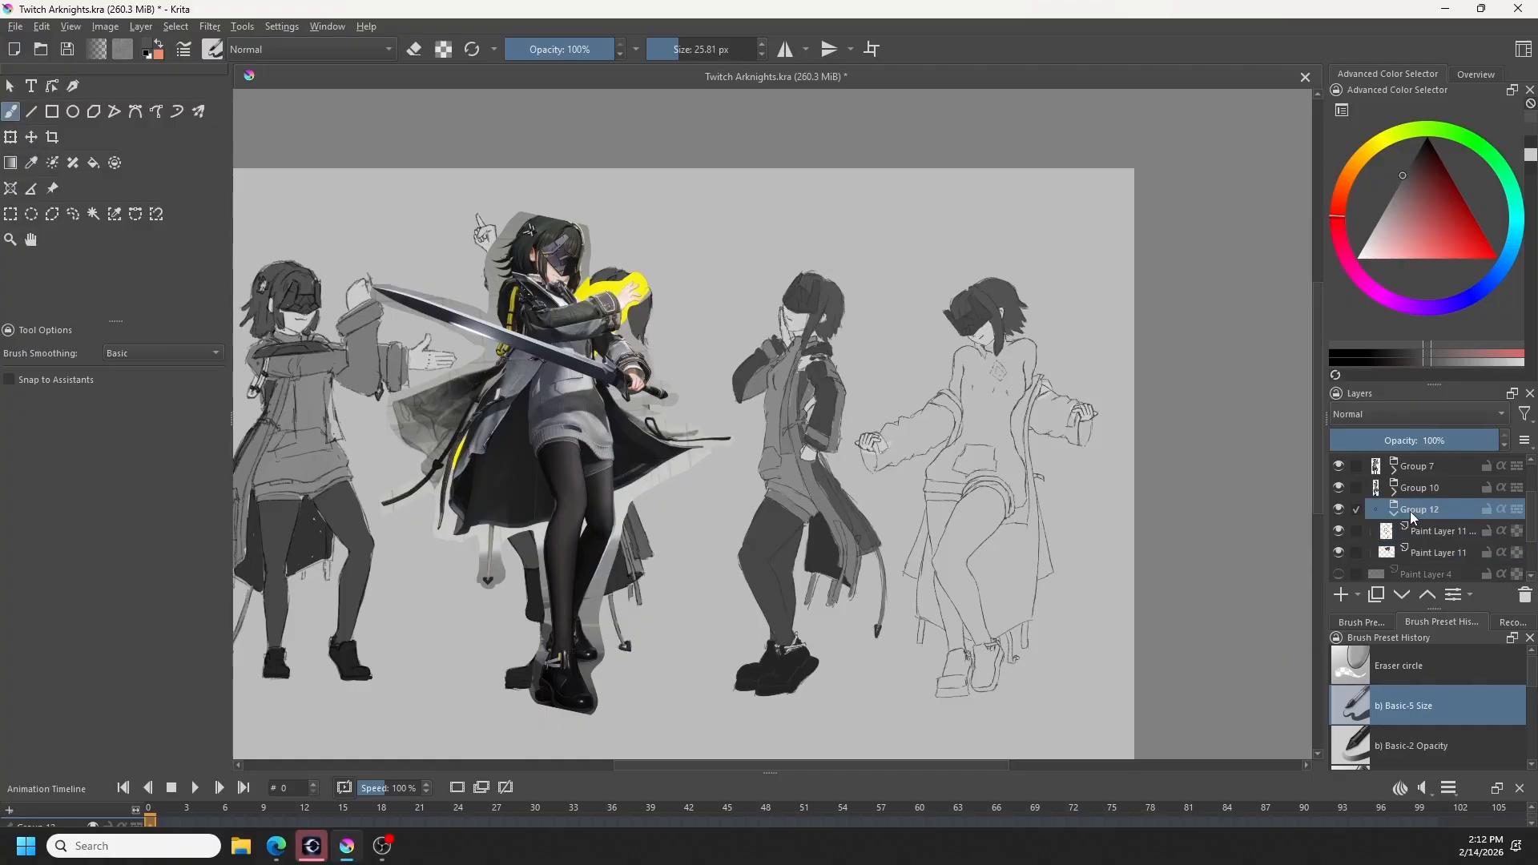
{"action": "left_click", "coordinate": [8, 135]}
{"action": "left_click", "coordinate": [98, 379]}
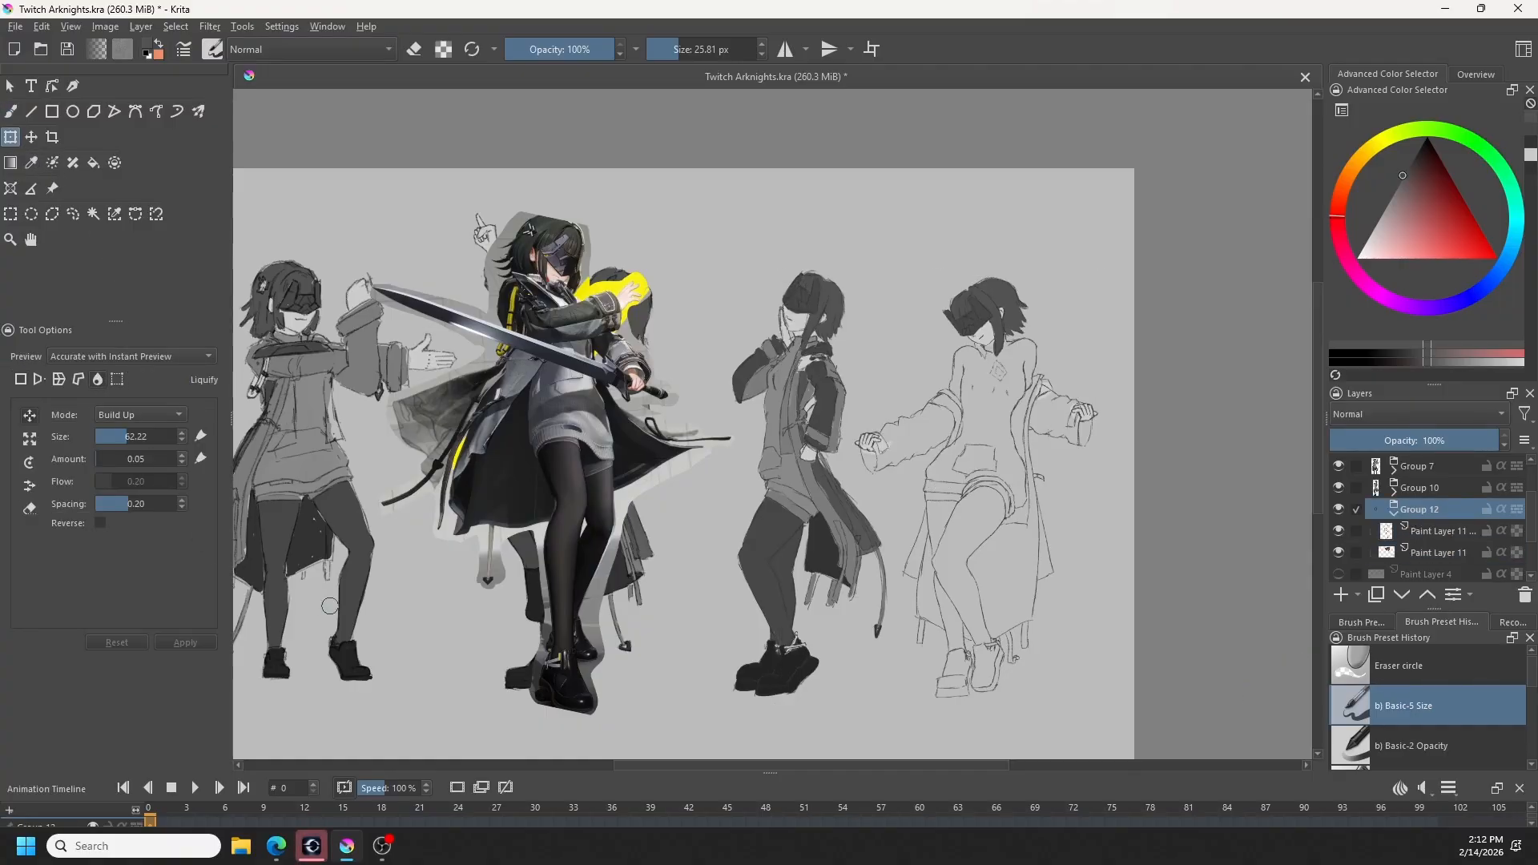
{"action": "key", "text": "m"}
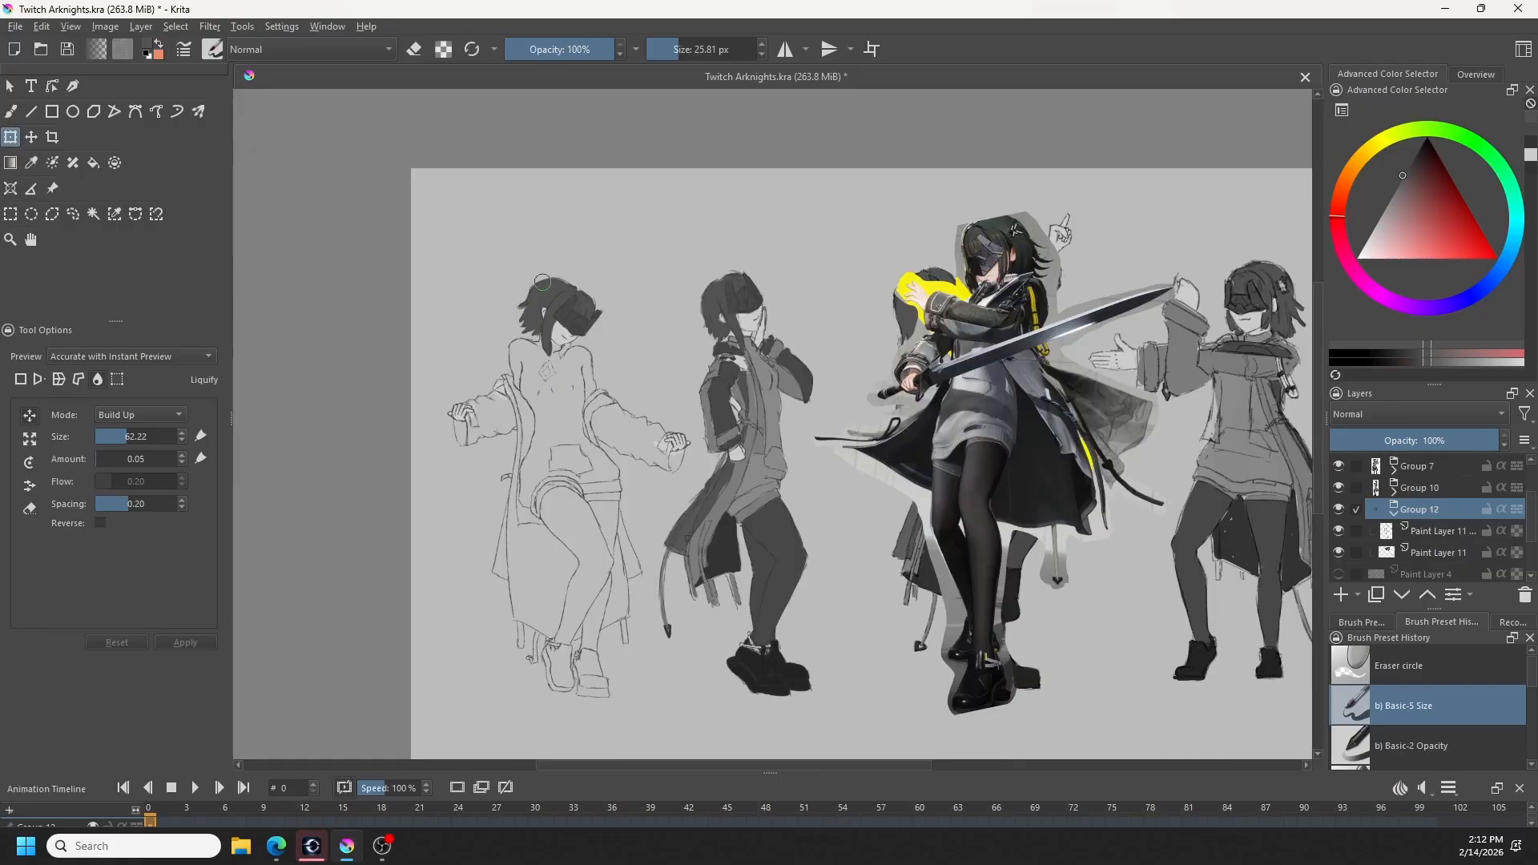
{"action": "mouse_move", "coordinate": [547, 284]}
{"action": "left_mouse_down", "text": "shift"}
{"action": "mouse_move", "coordinate": [563, 285]}
{"action": "mouse_move", "coordinate": [530, 291]}
{"action": "mouse_move", "coordinate": [544, 263]}
{"action": "mouse_move", "coordinate": [542, 281]}
{"action": "mouse_move", "coordinate": [557, 270]}
{"action": "left_mouse_up", "text": "shift"}
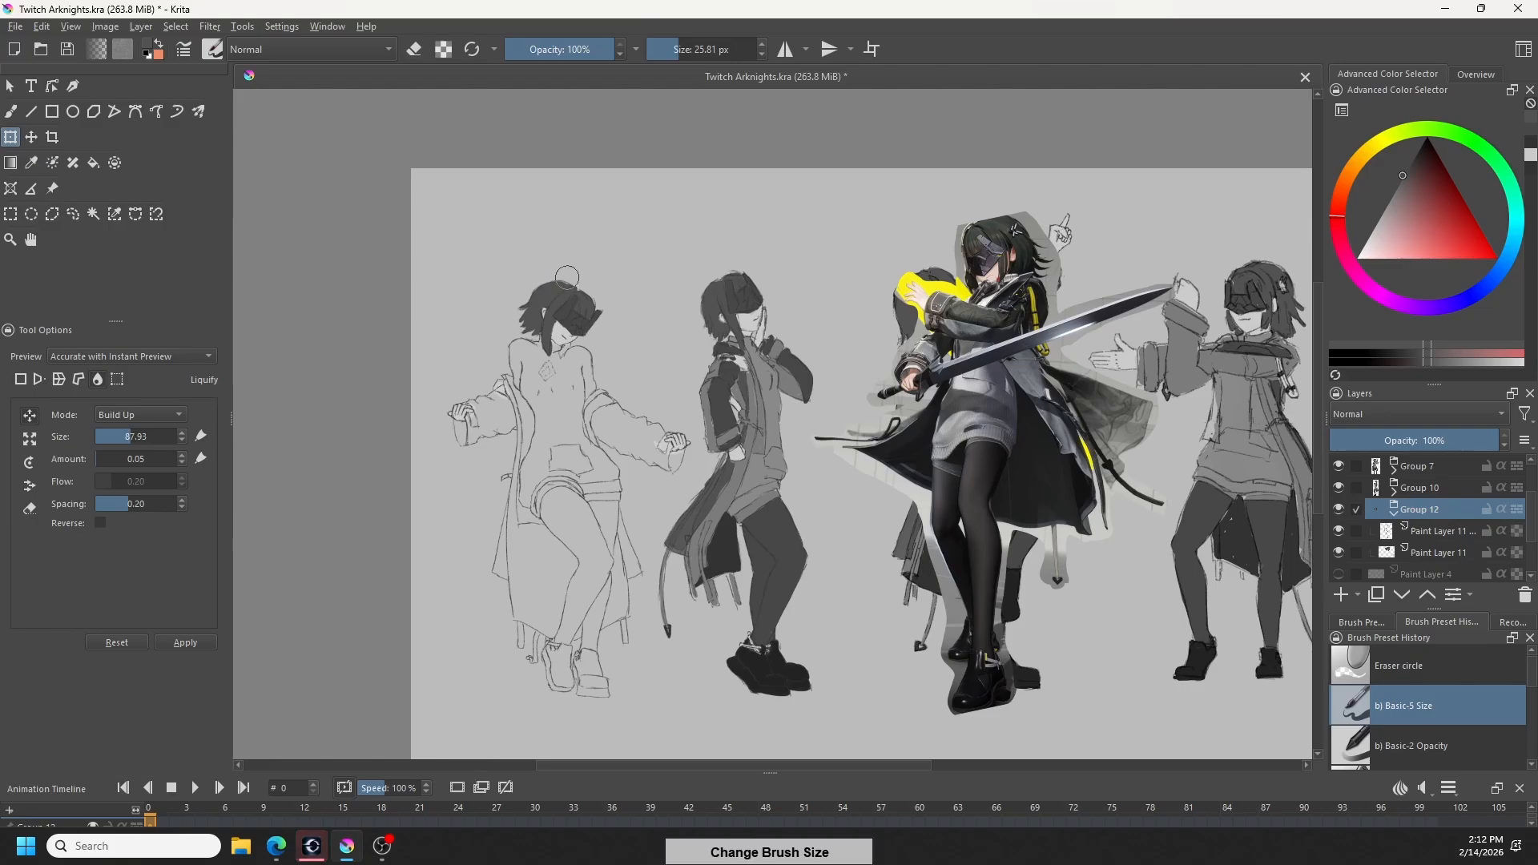
{"action": "key", "text": "b"}
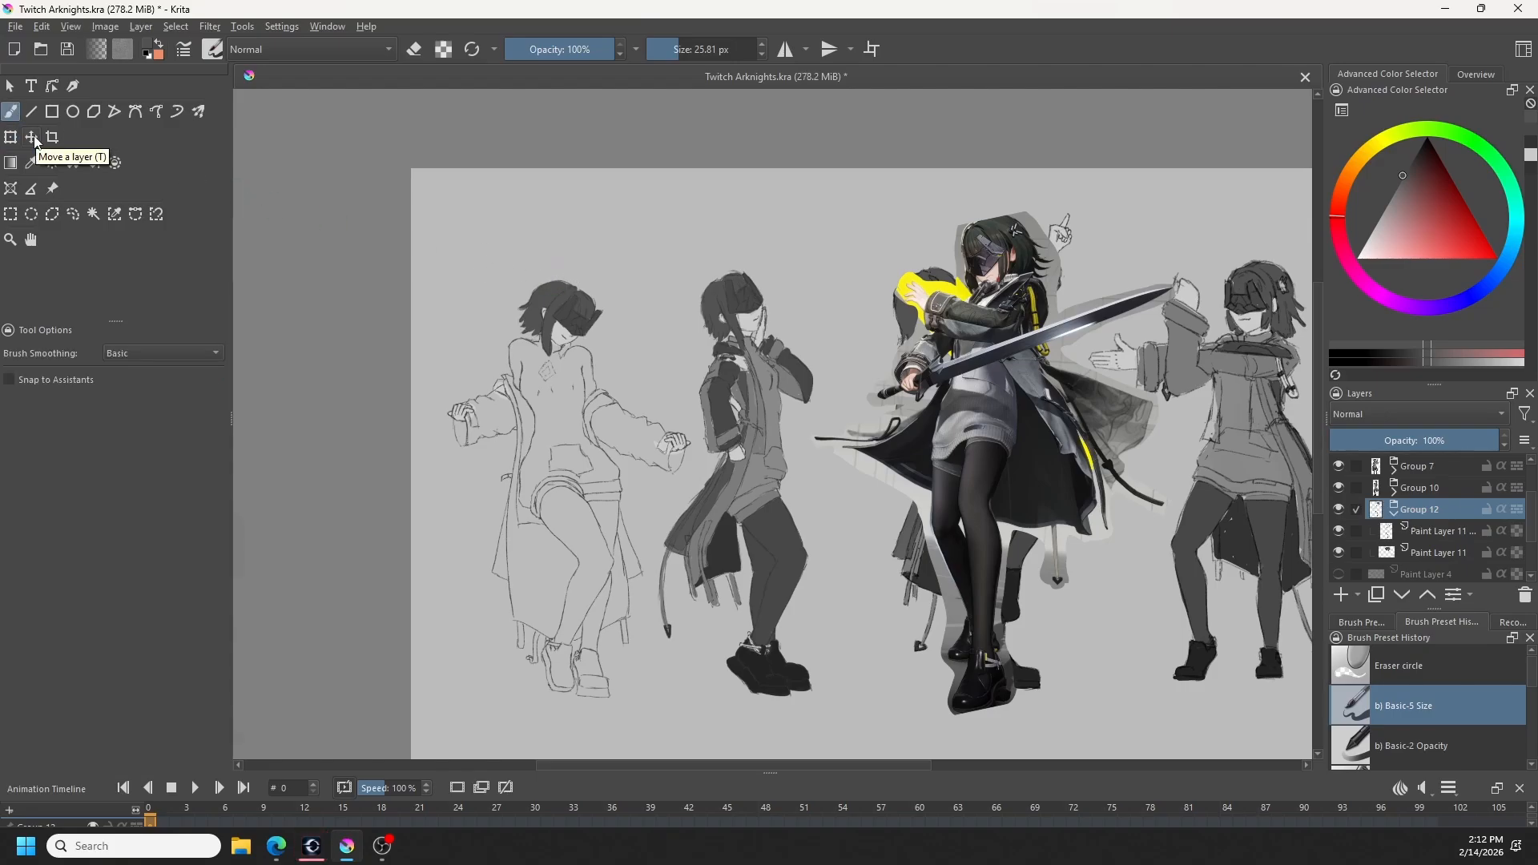
- Flip the mirrored canvas view back, sample the fourth figure's dark hair grey and paint the neck area below the chin on Paint Layer 11
{"action": "mouse_move", "coordinate": [1452, 536]}
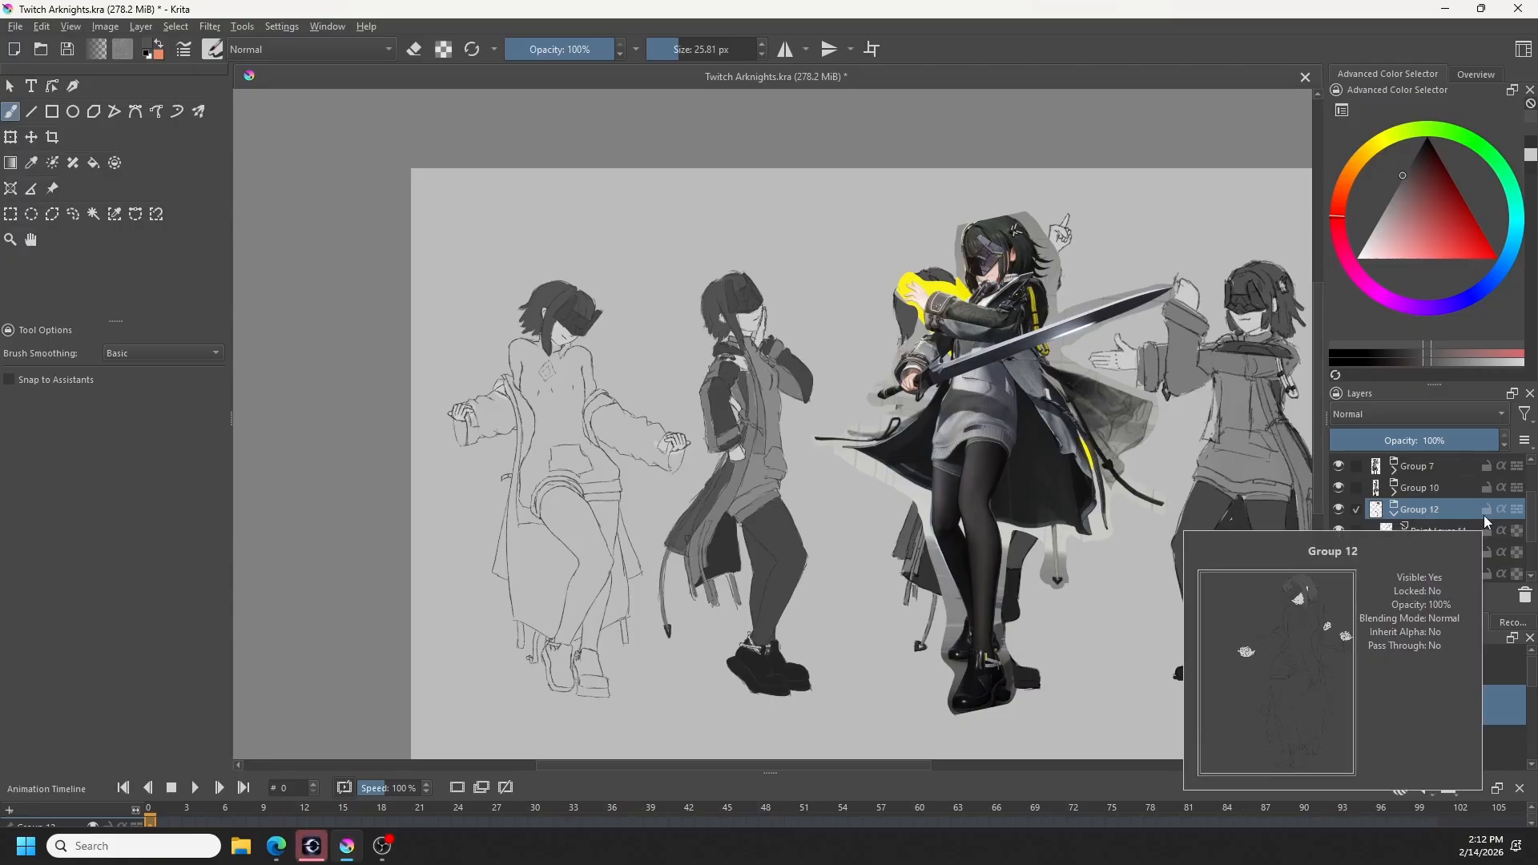
{"action": "key", "text": "m"}
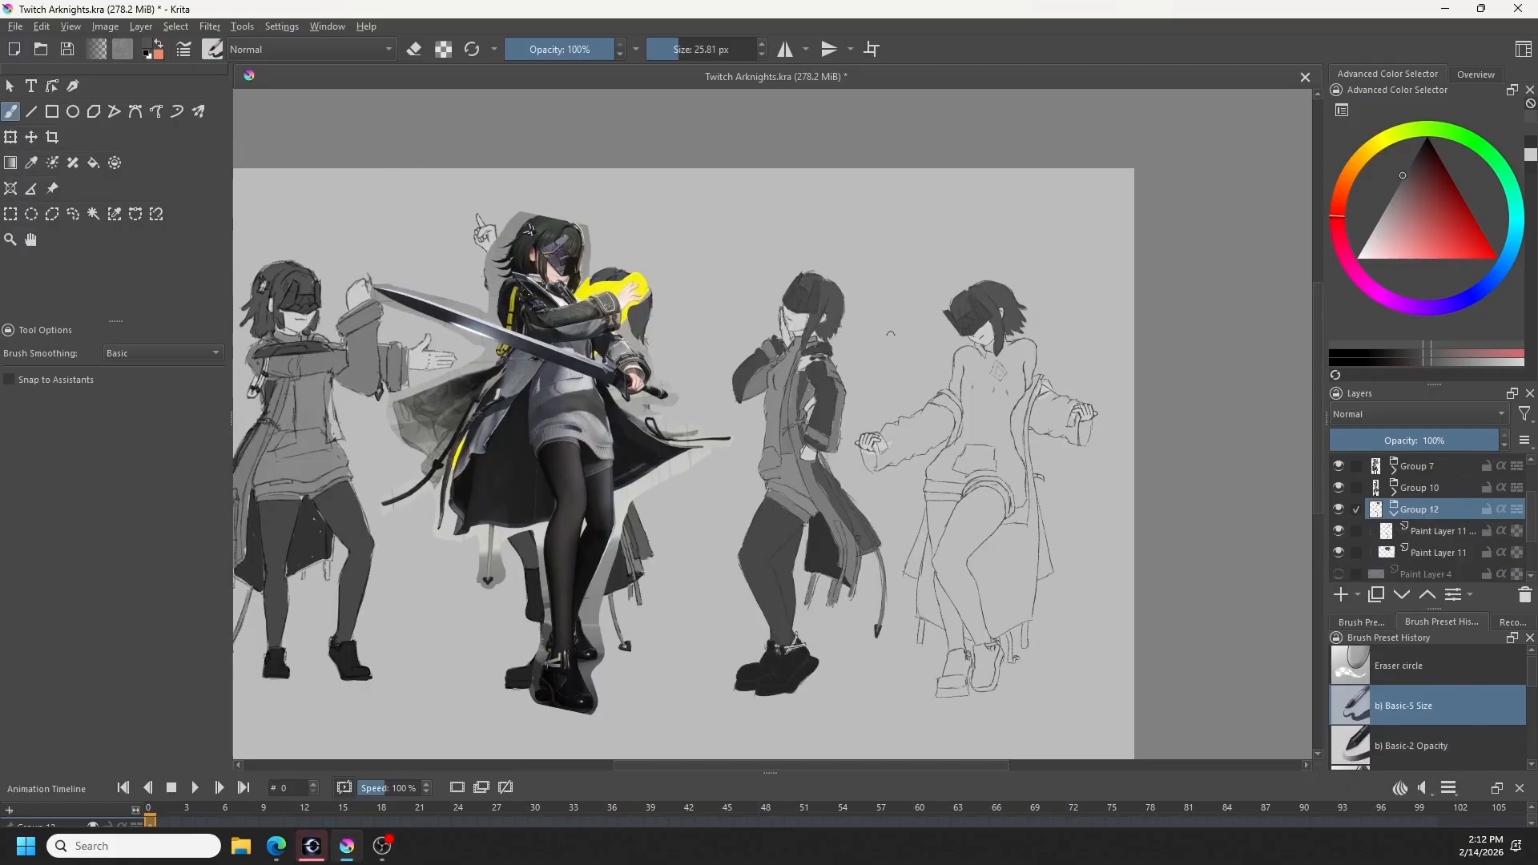
{"action": "left_click", "coordinate": [833, 465], "text": "ctrl"}
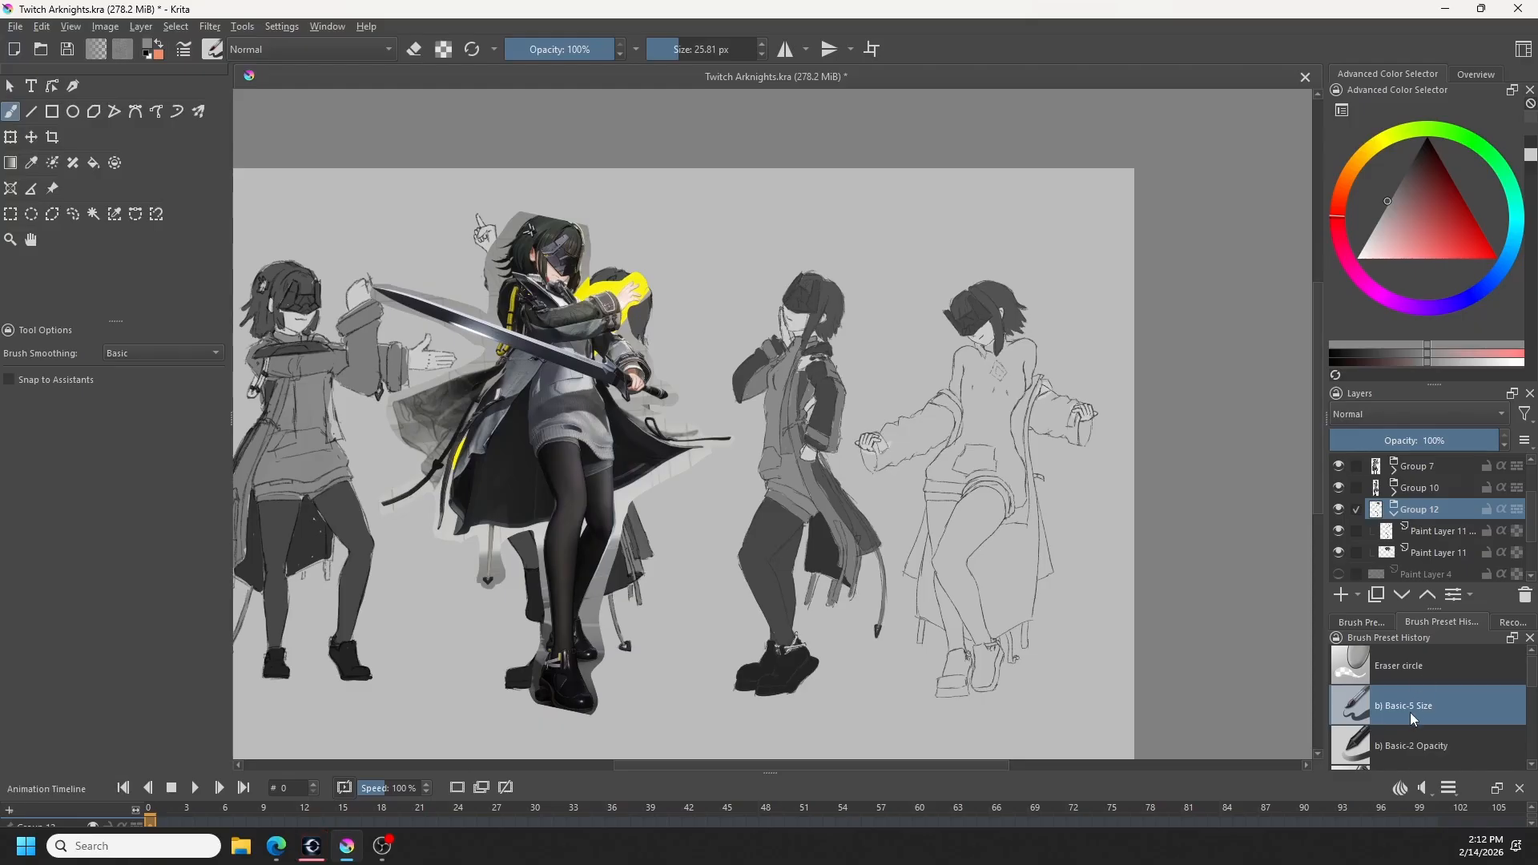
{"action": "left_click", "coordinate": [1435, 553]}
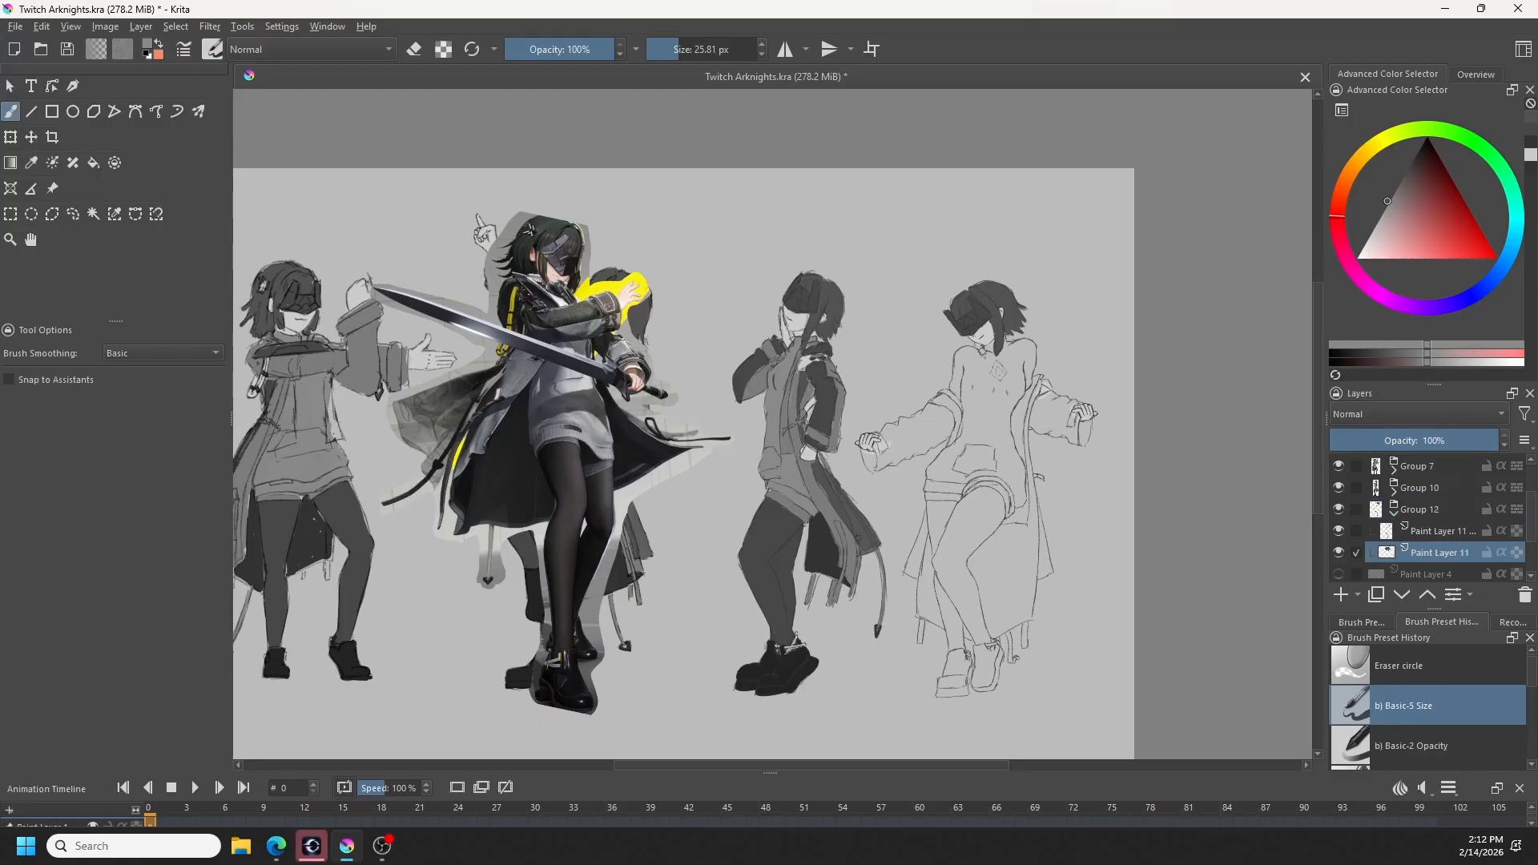
{"action": "left_click", "coordinate": [997, 290], "text": "ctrl"}
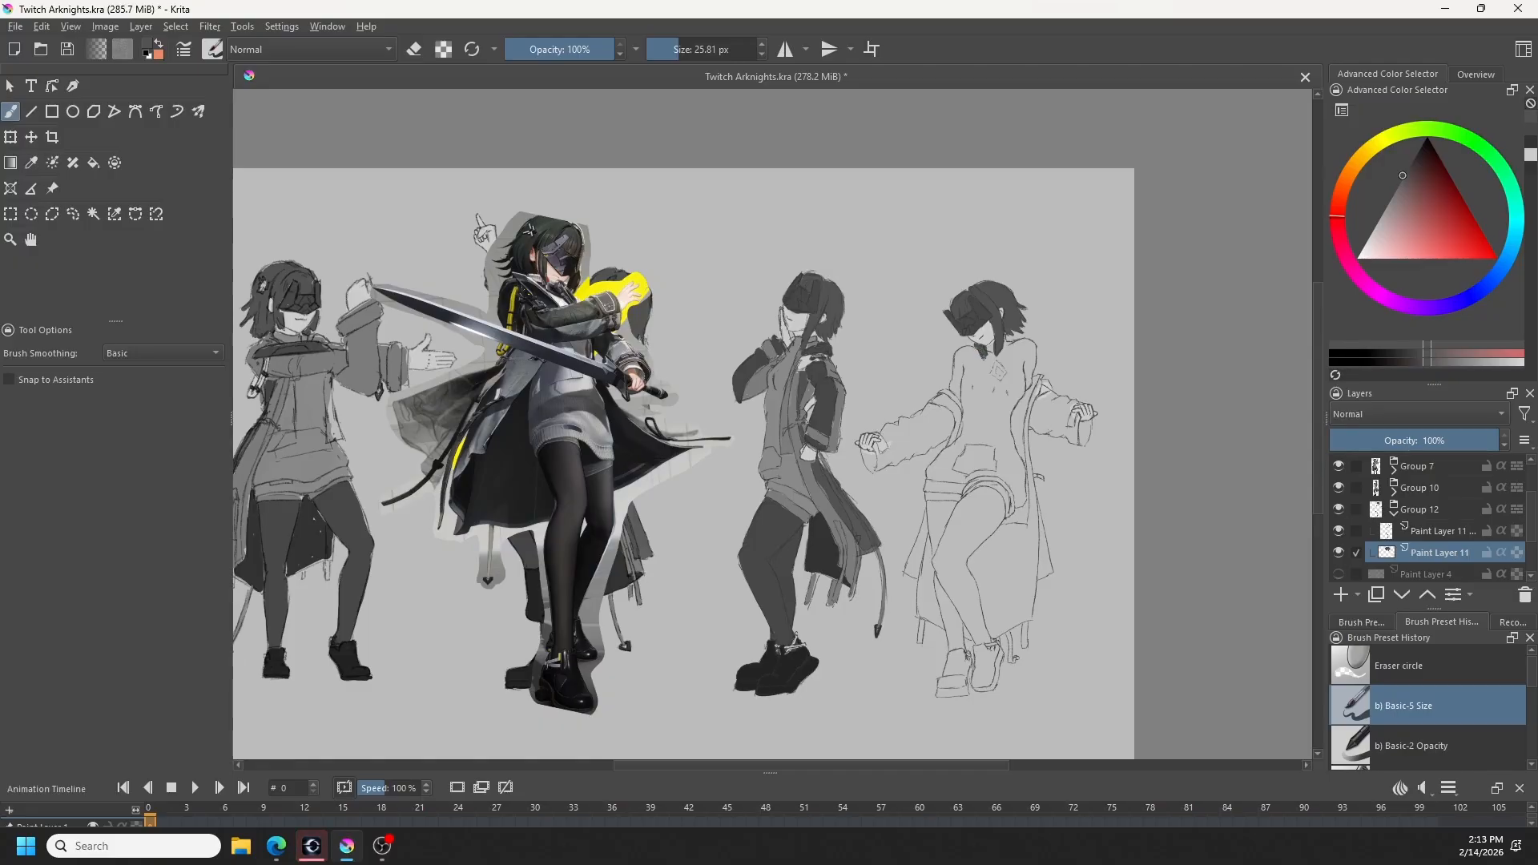
{"action": "left_click_drag", "start_coordinate": [985, 354], "coordinate": [991, 360]}
- Sample the neighbouring figure's lighter sweater grey and outline the fourth figure's torso from shoulders to hem on Paint Layer 11
{"action": "left_click", "coordinate": [783, 370], "text": "ctrl"}
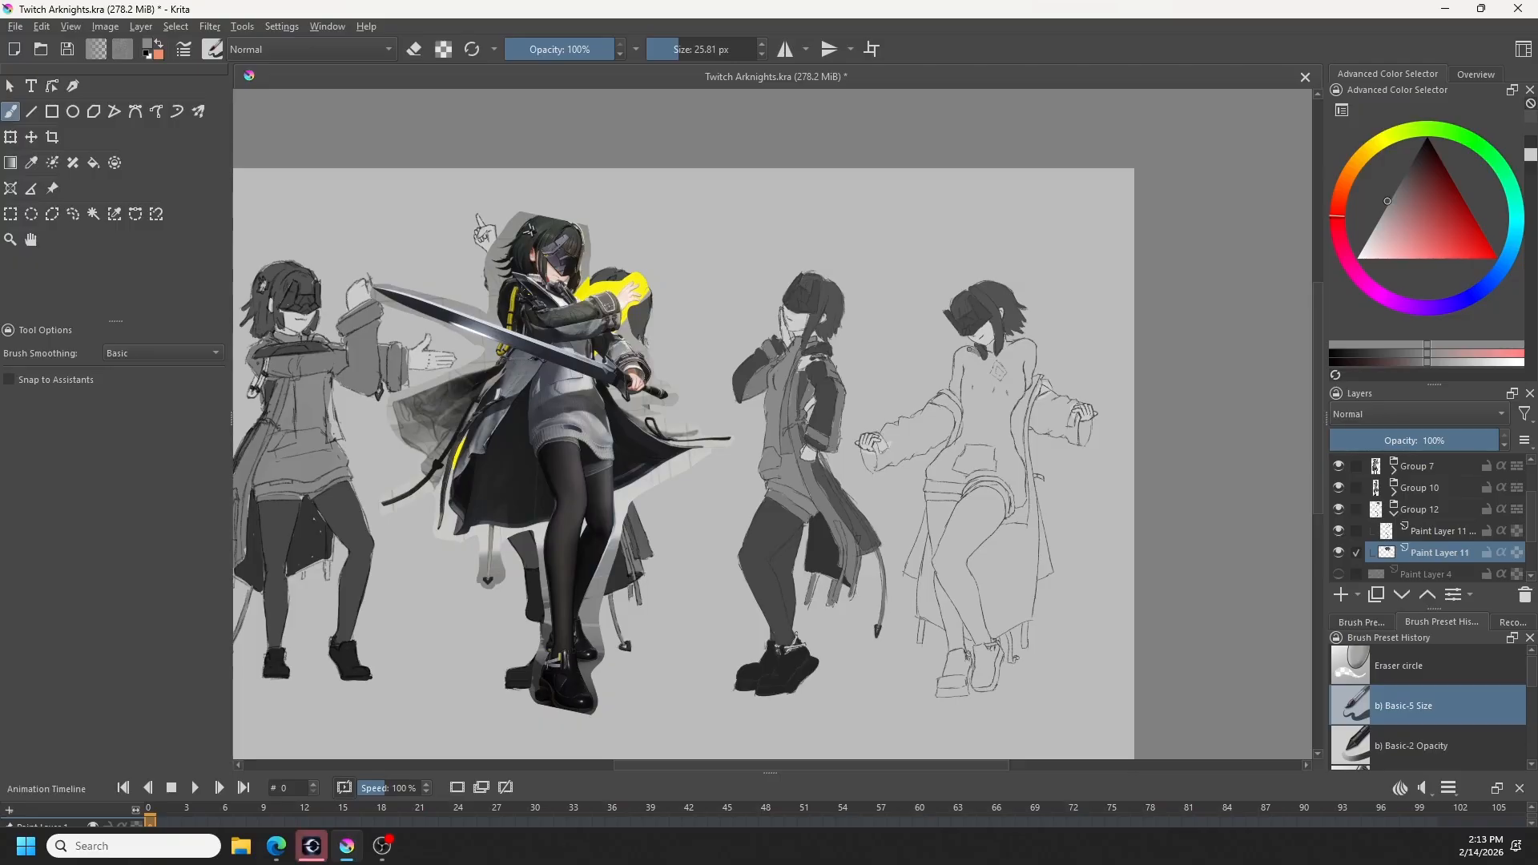
{"action": "left_click_drag", "start_coordinate": [970, 349], "coordinate": [953, 390]}
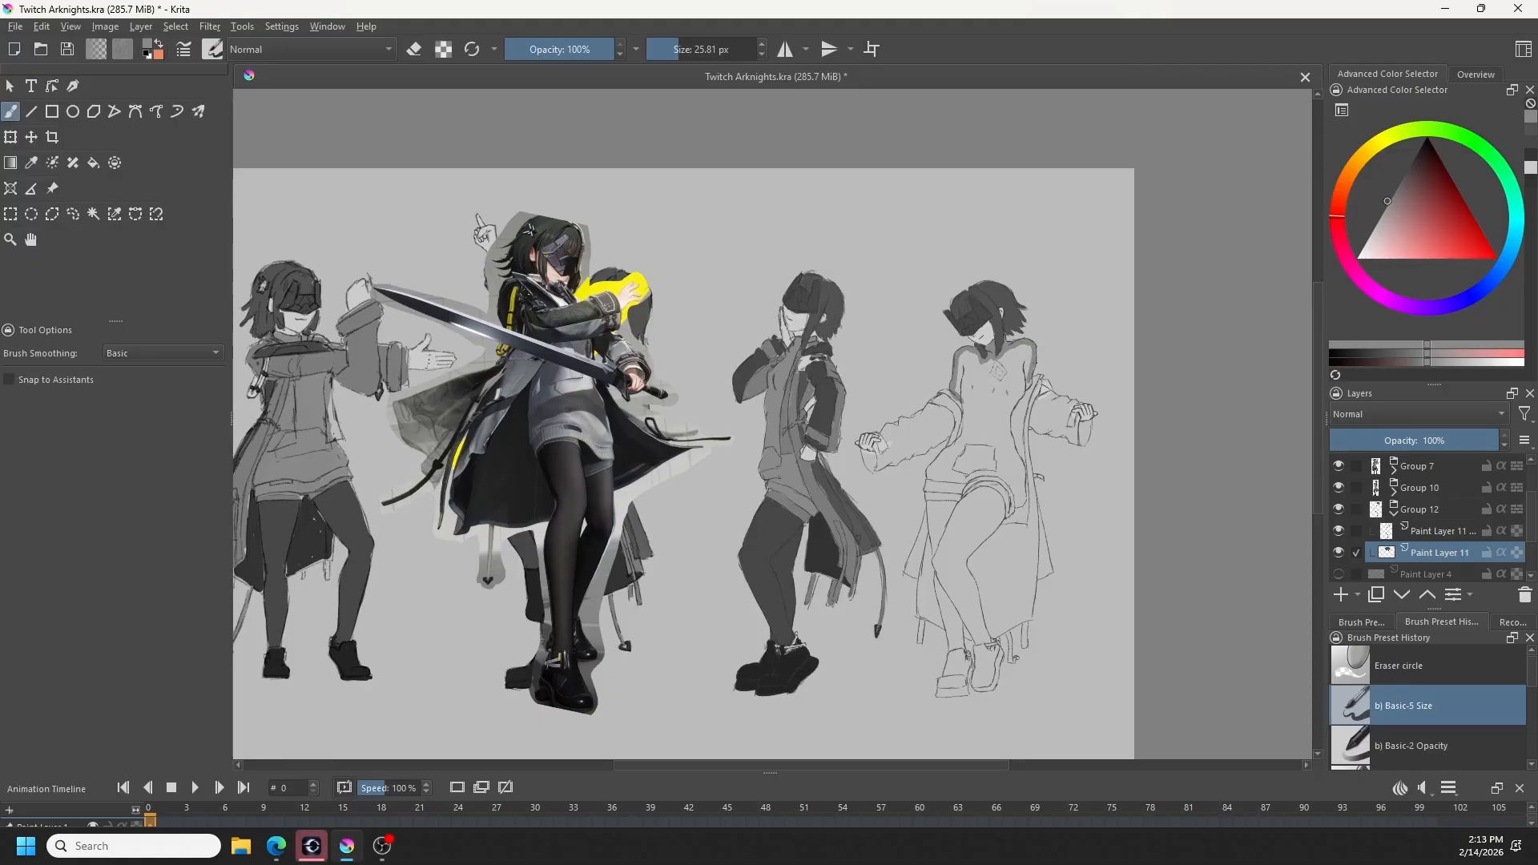
{"action": "mouse_move", "coordinate": [1027, 389]}
{"action": "left_mouse_down"}
{"action": "mouse_move", "coordinate": [1008, 430]}
{"action": "mouse_move", "coordinate": [1028, 498]}
{"action": "mouse_move", "coordinate": [1015, 510]}
{"action": "left_mouse_up"}
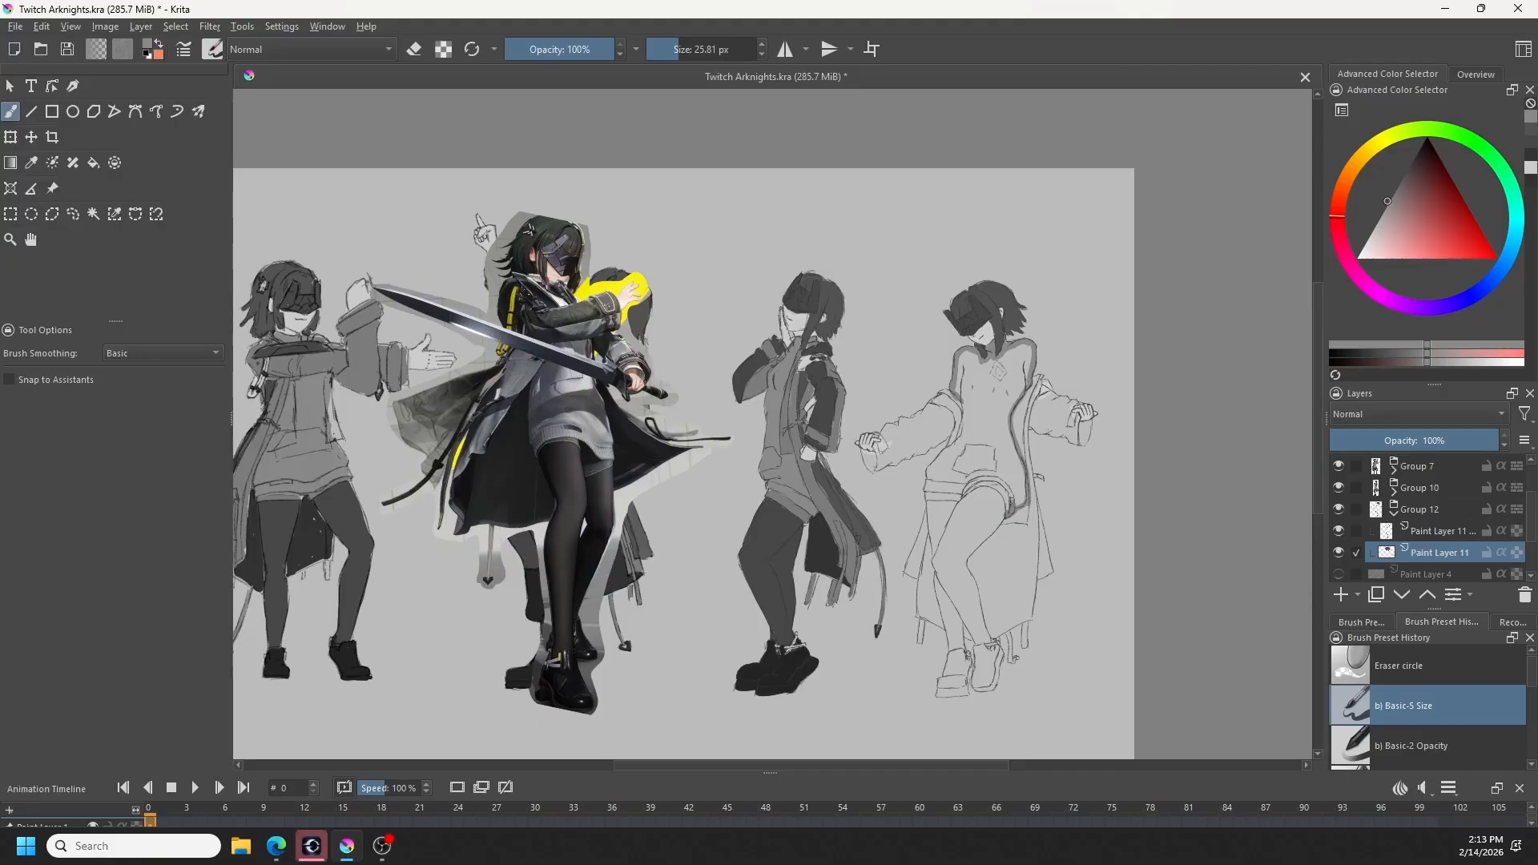
{"action": "mouse_move", "coordinate": [1015, 505]}
{"action": "left_mouse_down"}
{"action": "mouse_move", "coordinate": [1001, 480]}
{"action": "mouse_move", "coordinate": [929, 488]}
{"action": "left_mouse_up"}
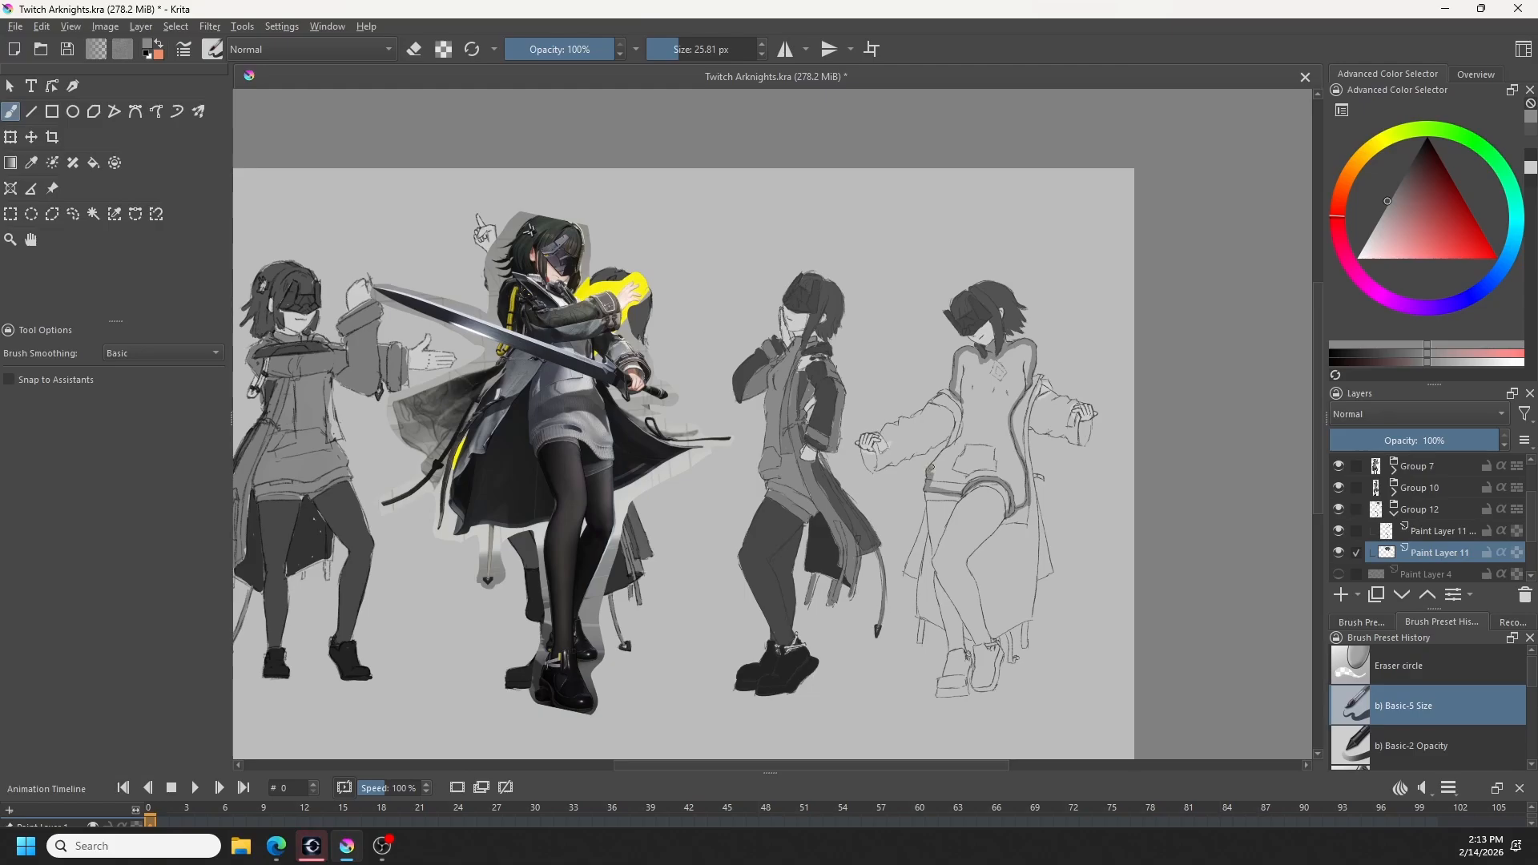
{"action": "left_click_drag", "start_coordinate": [927, 484], "coordinate": [961, 402]}
- Try outlining the fourth figure's long coat edge down to the foot in the sweater grey, and undo those strokes
{"action": "left_click_drag", "start_coordinate": [929, 498], "coordinate": [916, 577]}
{"action": "mouse_move", "coordinate": [925, 548]}
{"action": "left_mouse_down"}
{"action": "mouse_move", "coordinate": [916, 641]}
{"action": "mouse_move", "coordinate": [916, 622]}
{"action": "mouse_move", "coordinate": [953, 697]}
{"action": "left_mouse_up"}
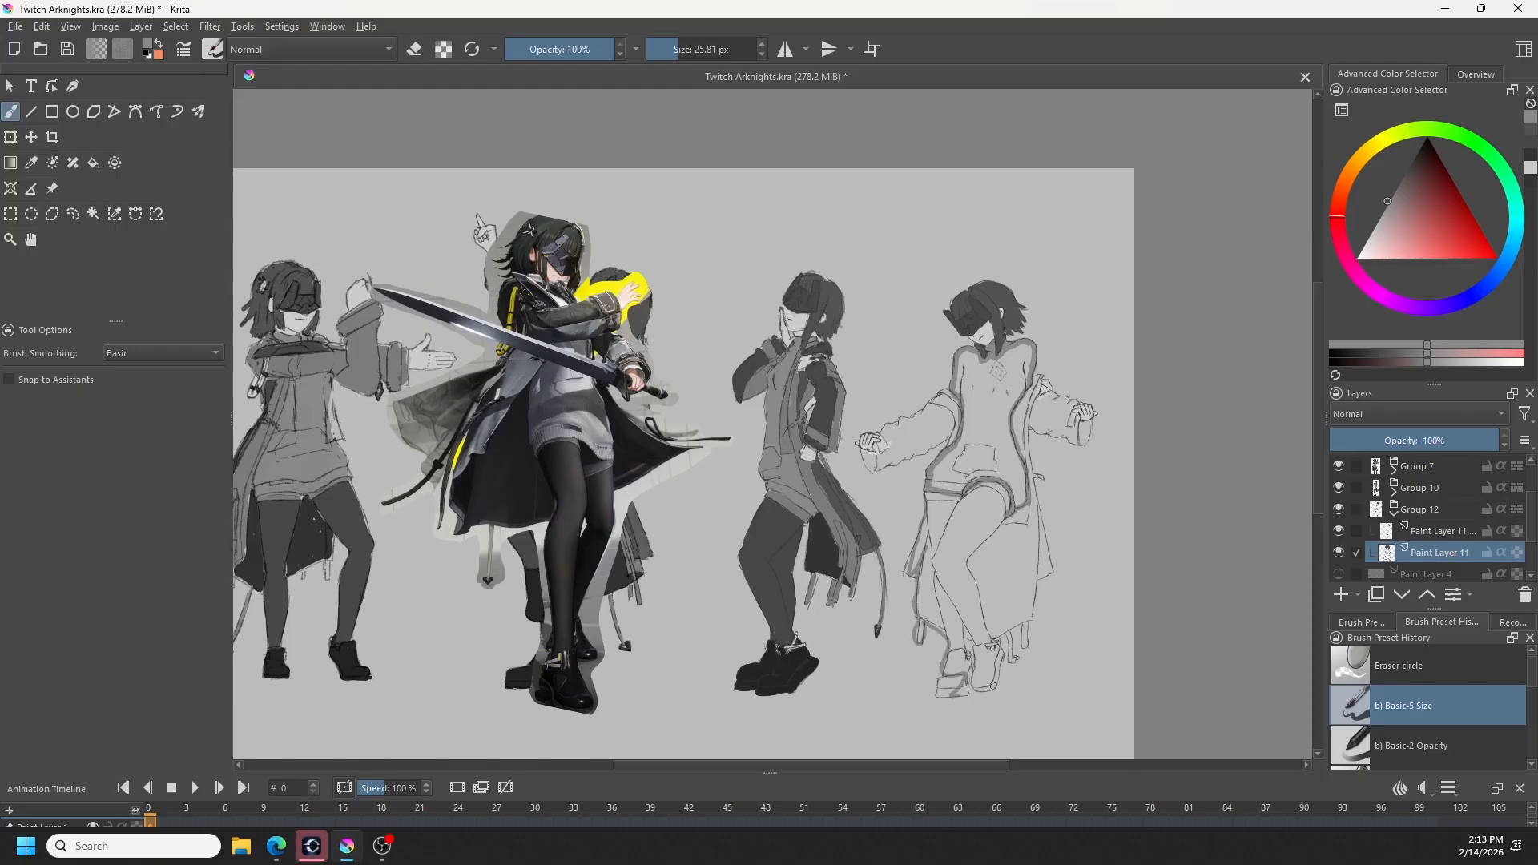
{"action": "scroll", "coordinate": [953, 636], "scroll_direction": "down", "scroll_amount": 1}
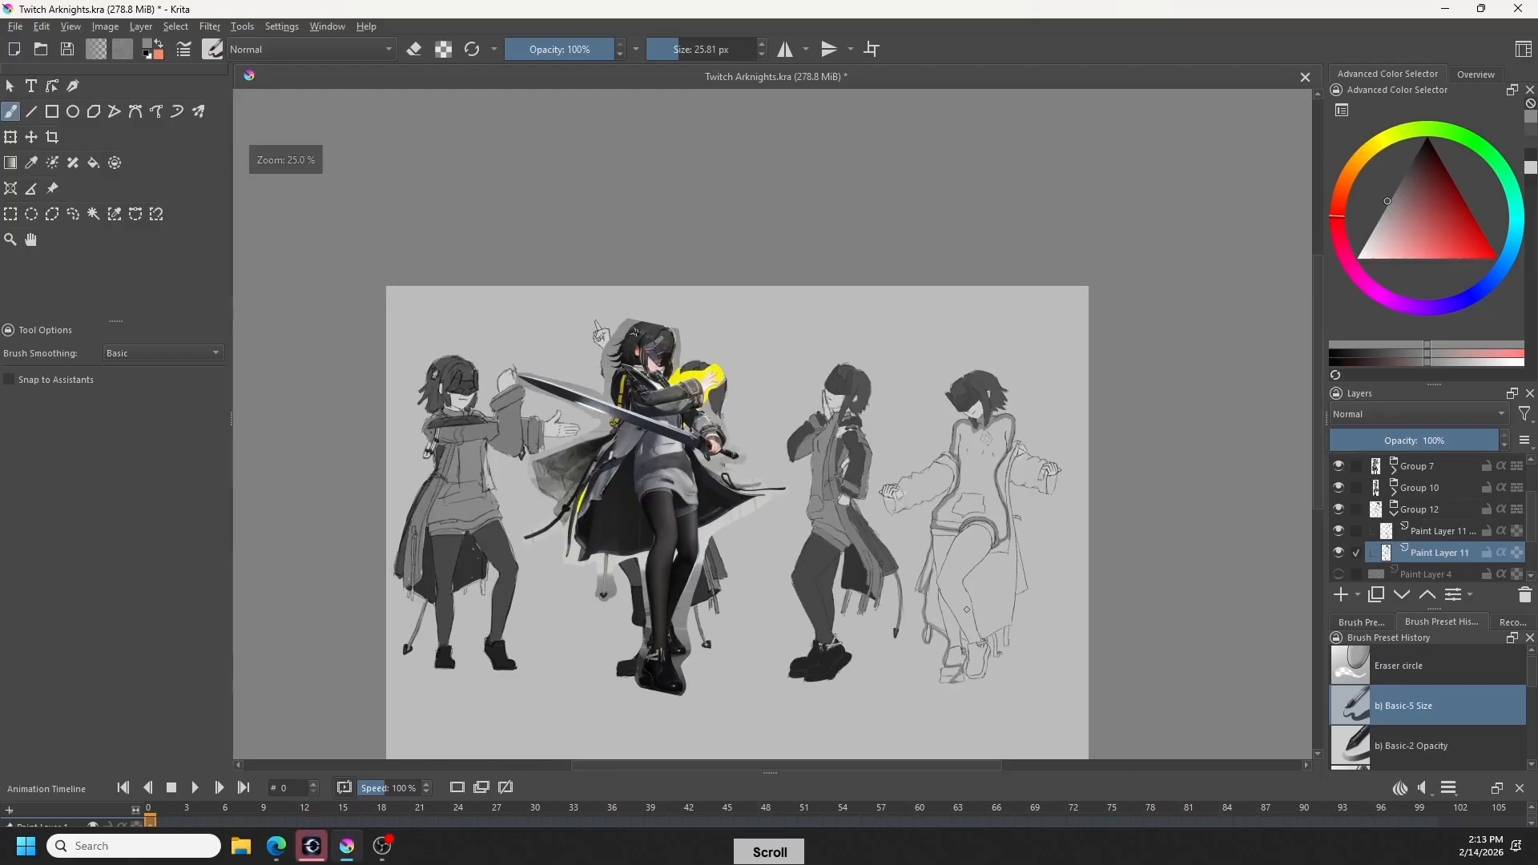
{"action": "scroll", "coordinate": [966, 585], "scroll_direction": "up", "scroll_amount": 1}
{"action": "key", "text": "ctrl+shift+a"}
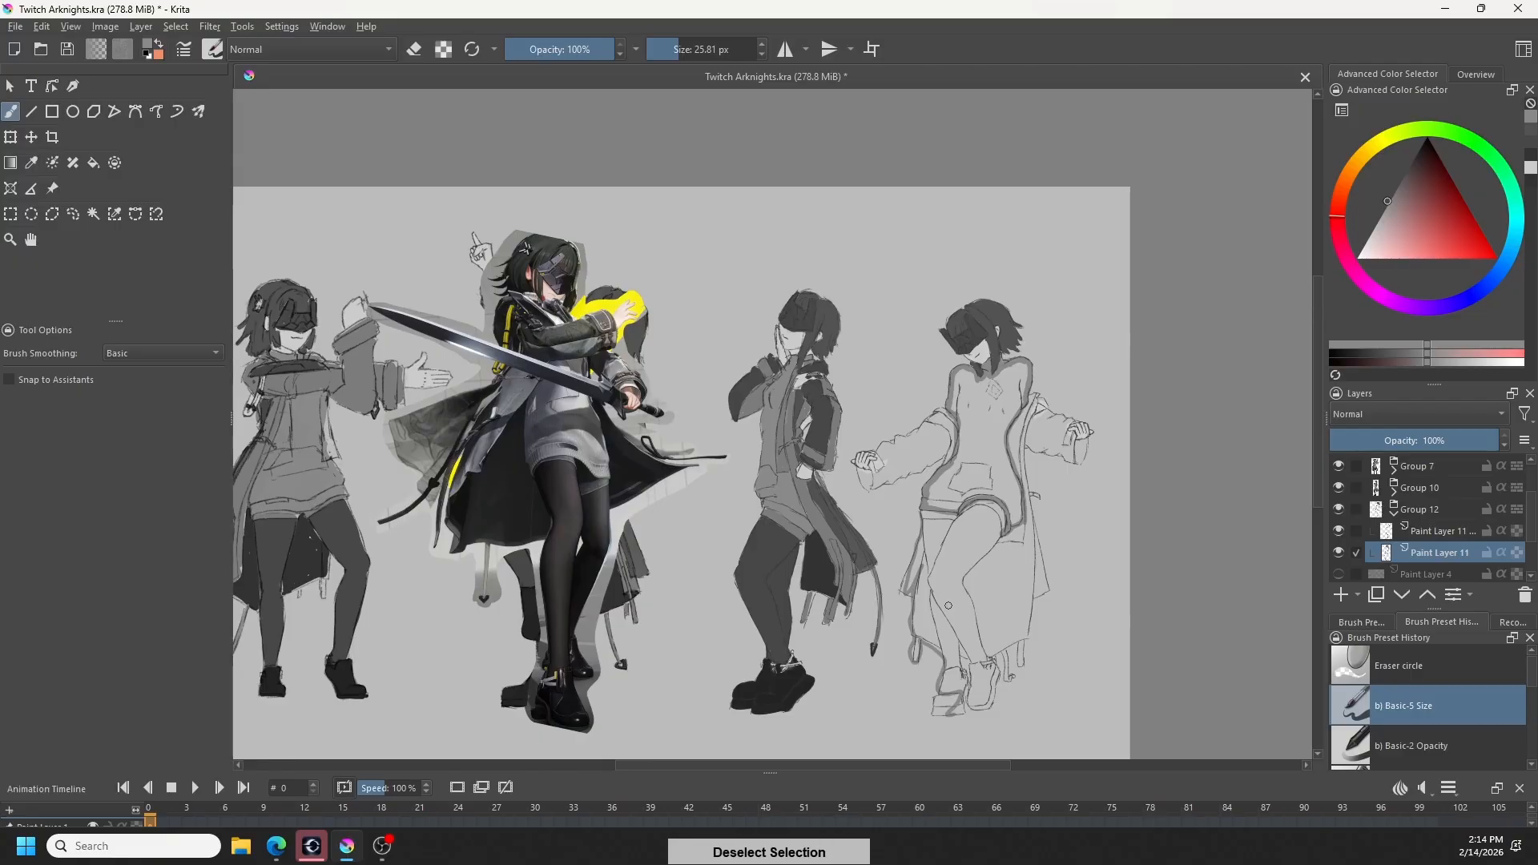
{"action": "key", "text": "ctrl+z"}
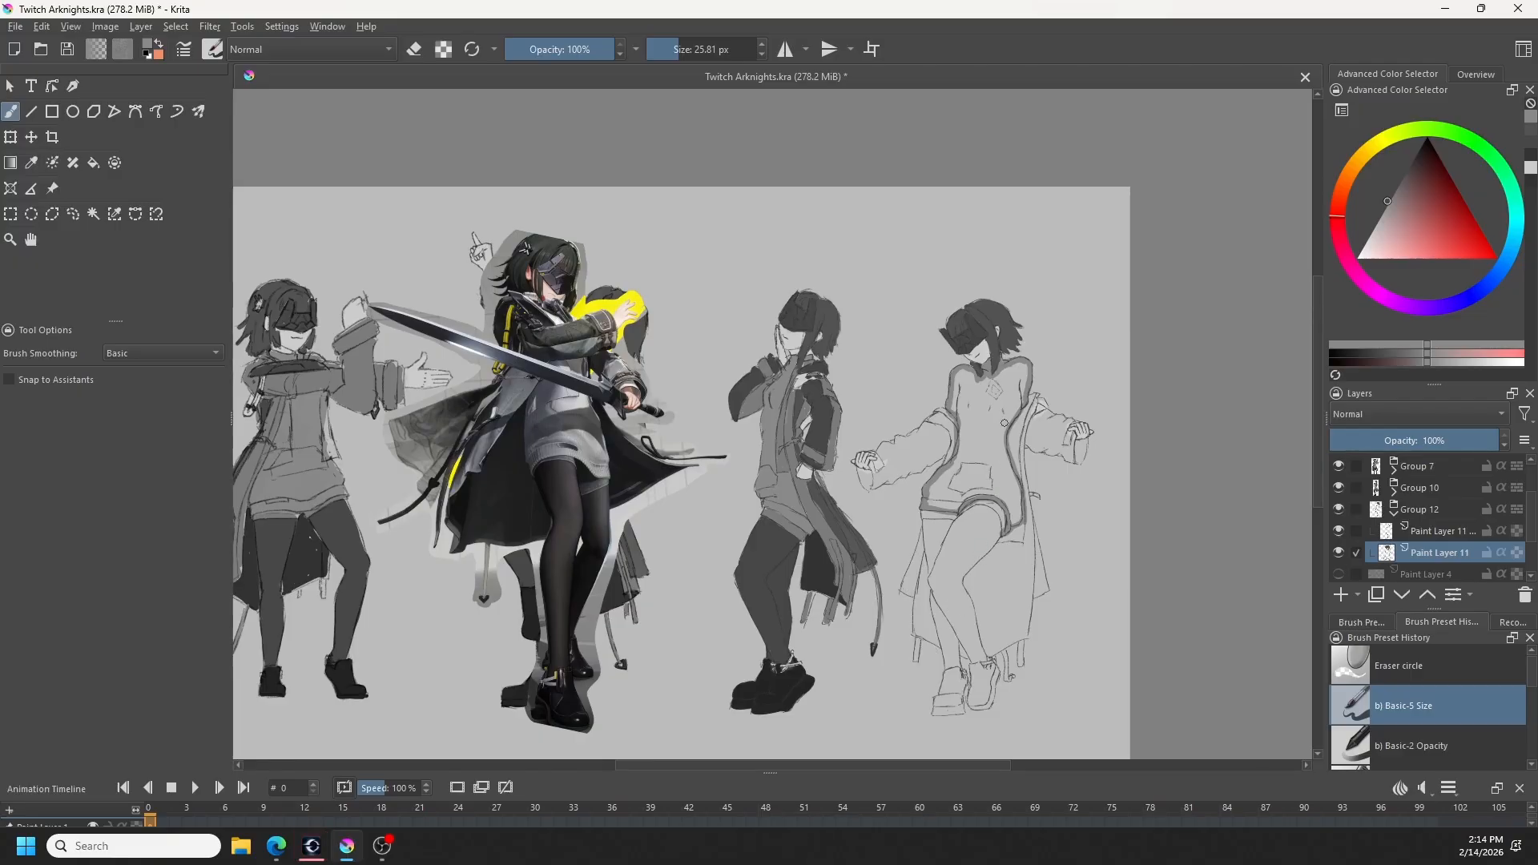
{"action": "key", "text": "ctrl+z"}
- Fill the fourth figure's outlined torso with the sweater grey using the Fill tool, returning to the brush
{"action": "key", "text": "f"}
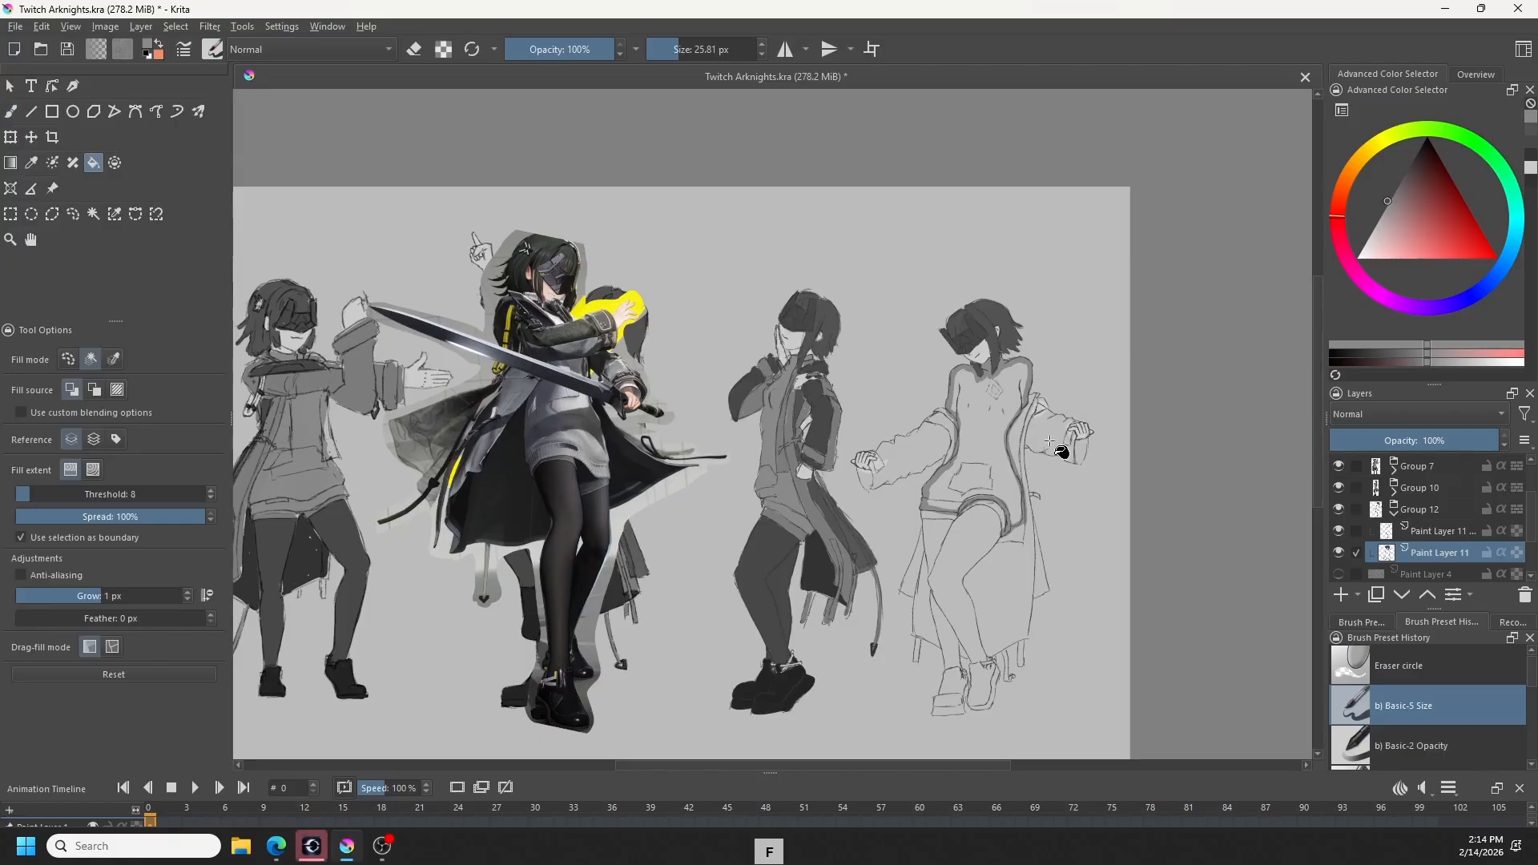
{"action": "left_click", "coordinate": [978, 456]}
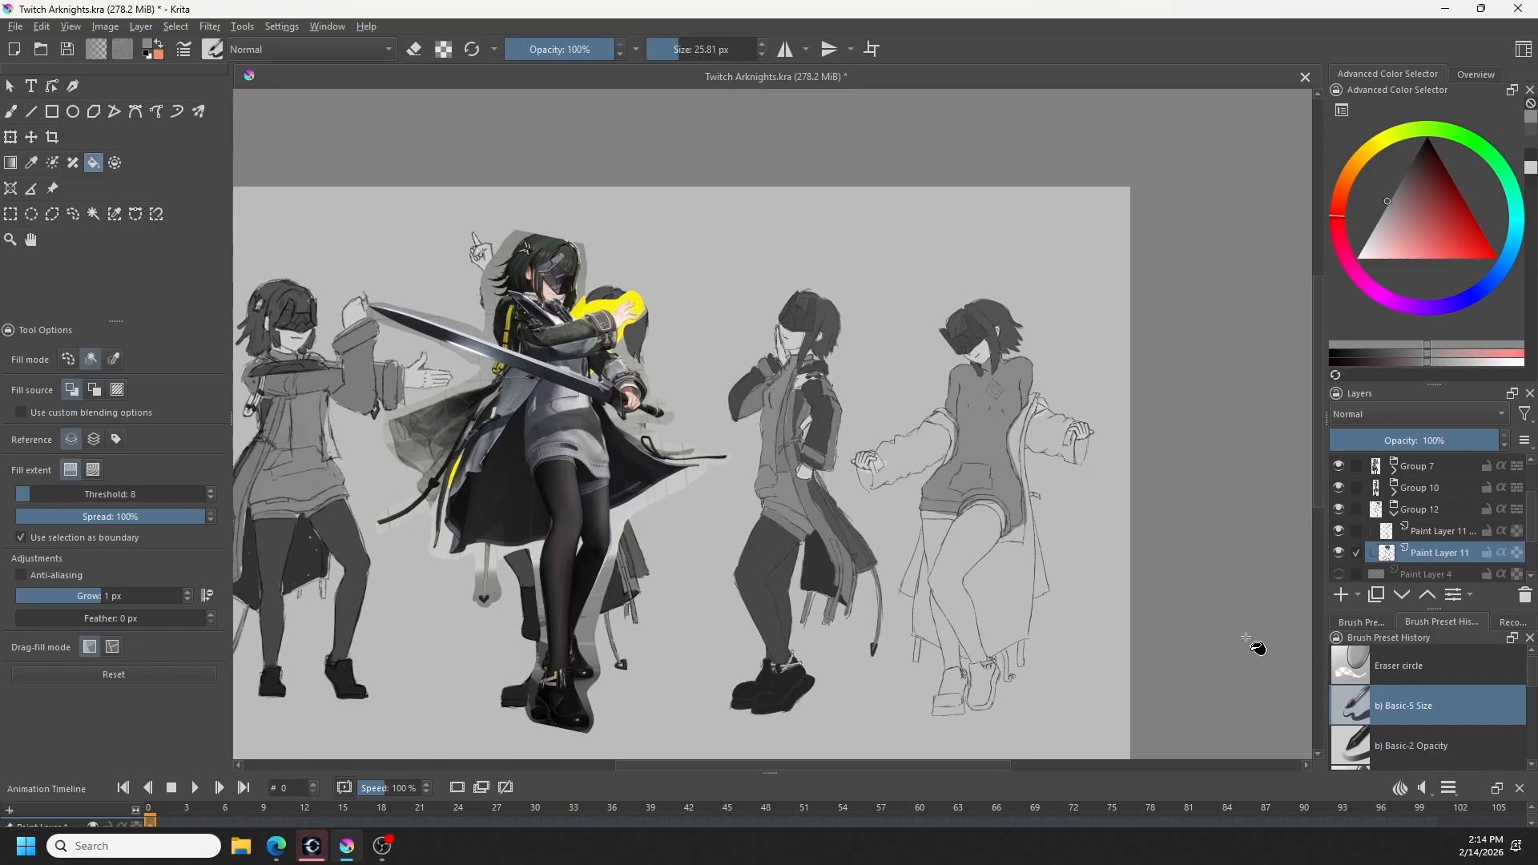
{"action": "key", "text": "b"}
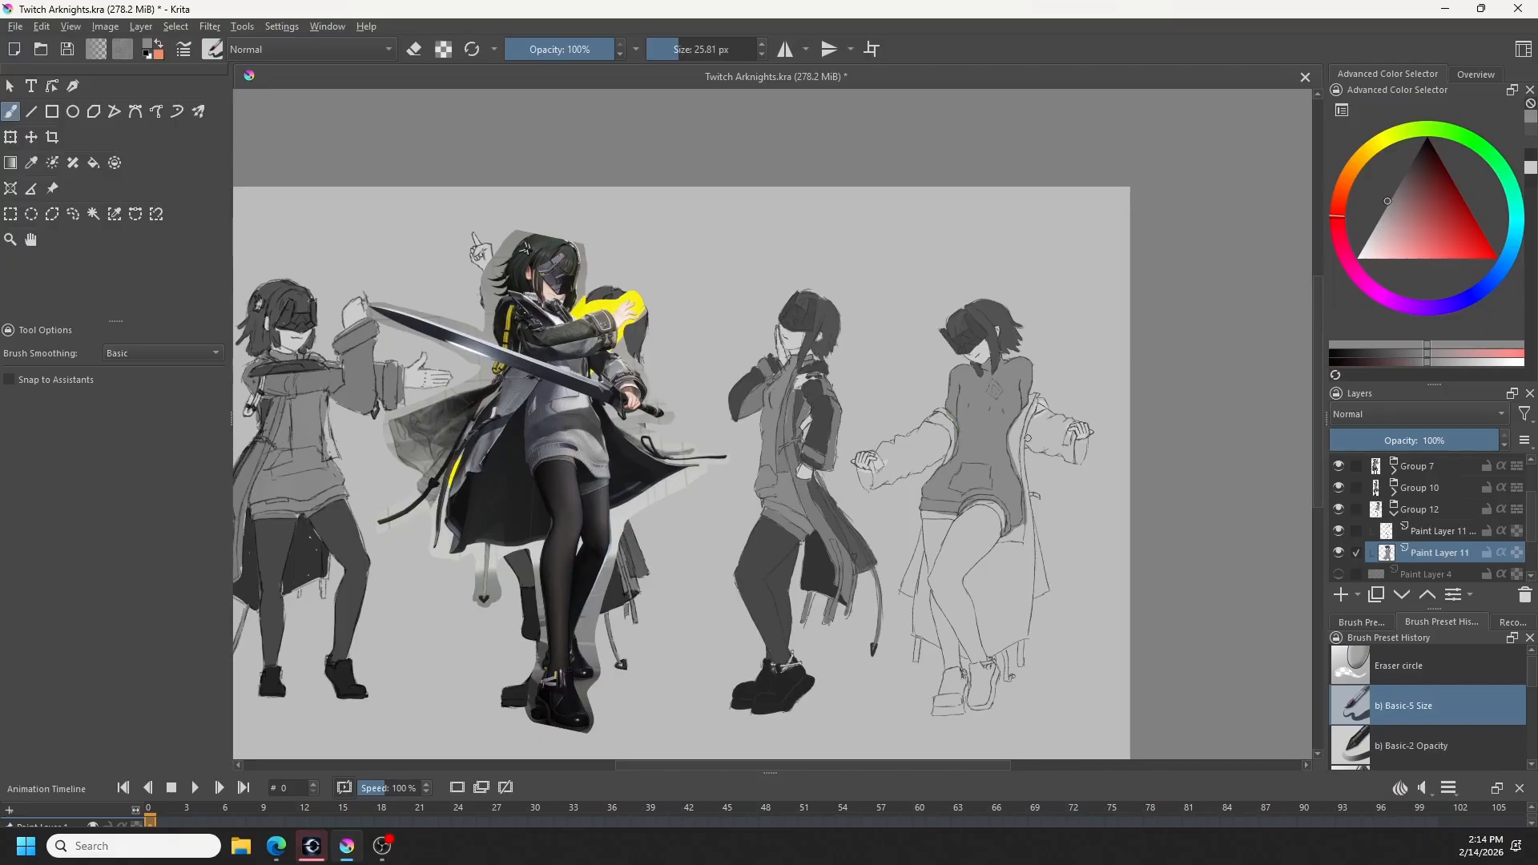
- Sample the neighbouring figure's coat grey and paint the fourth figure's coat edge alongside the torso down to the upper thigh
{"action": "key", "text": "ctrl+z"}
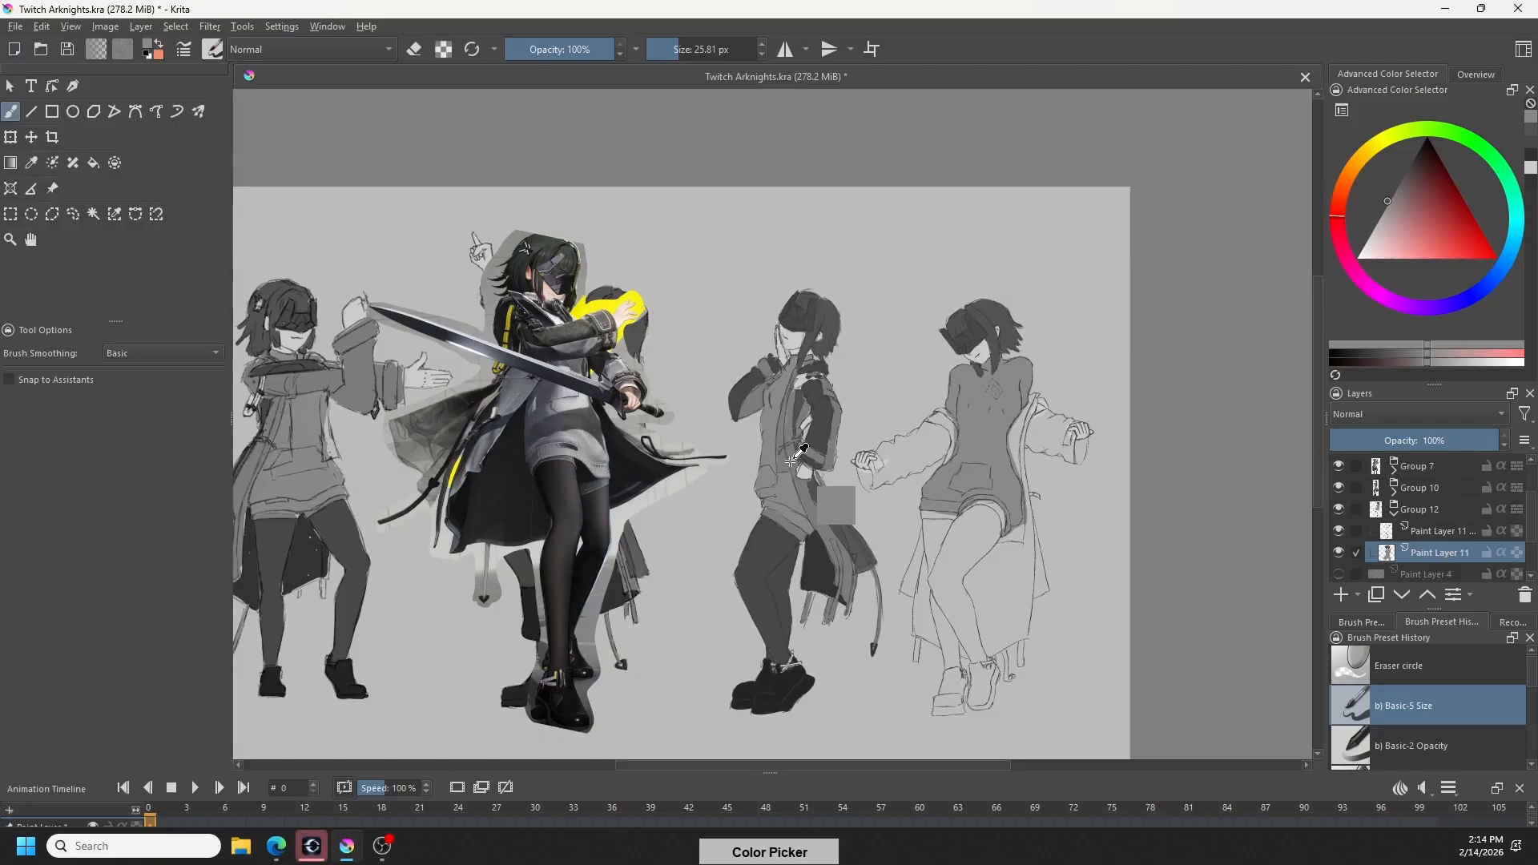
{"action": "left_click", "coordinate": [842, 503], "text": "ctrl"}
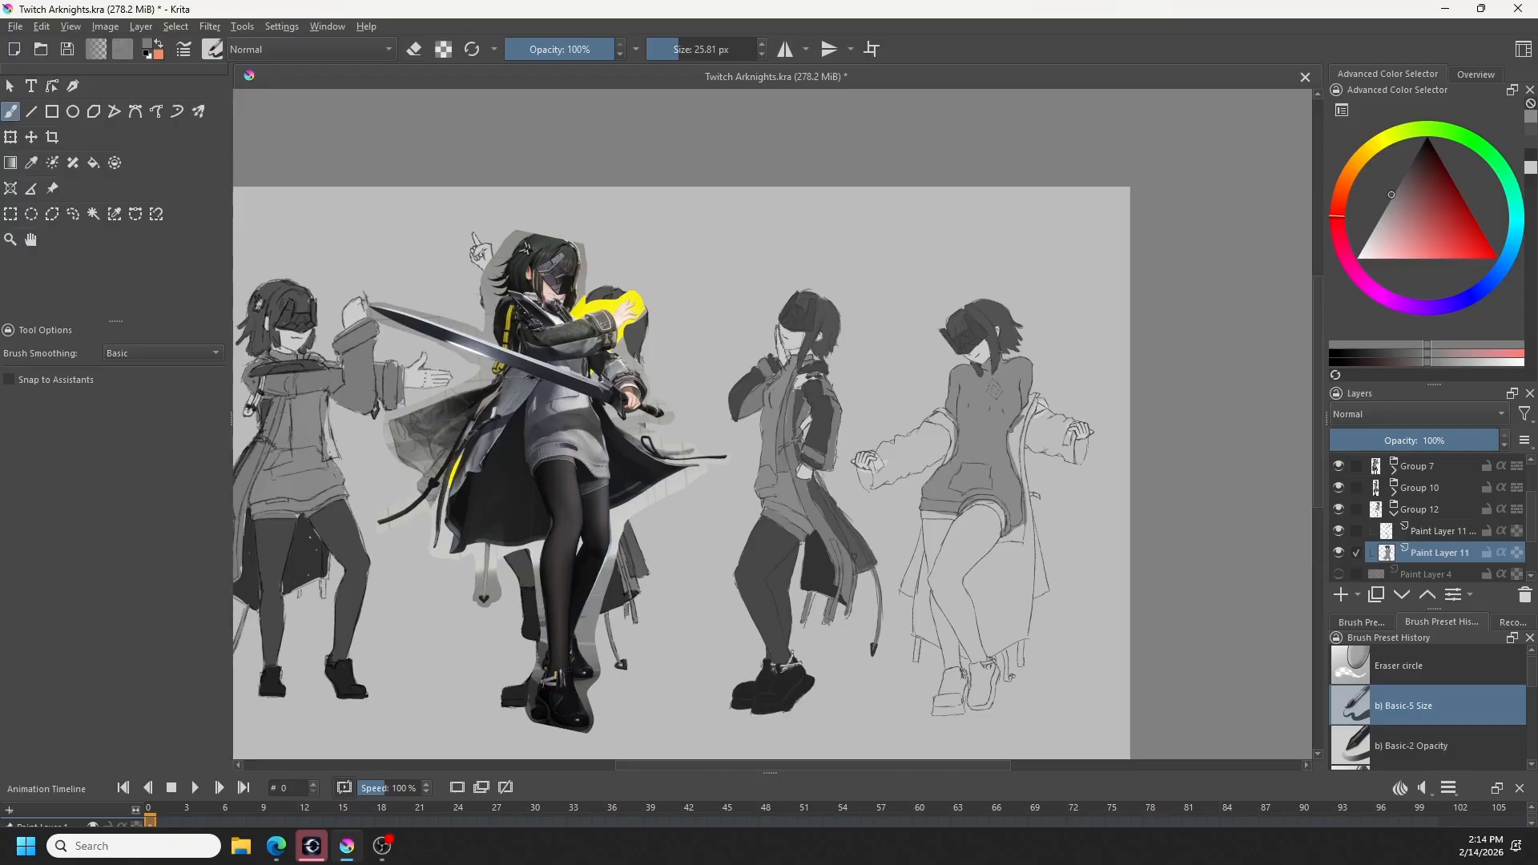
{"action": "left_click_drag", "start_coordinate": [1012, 445], "coordinate": [1017, 458]}
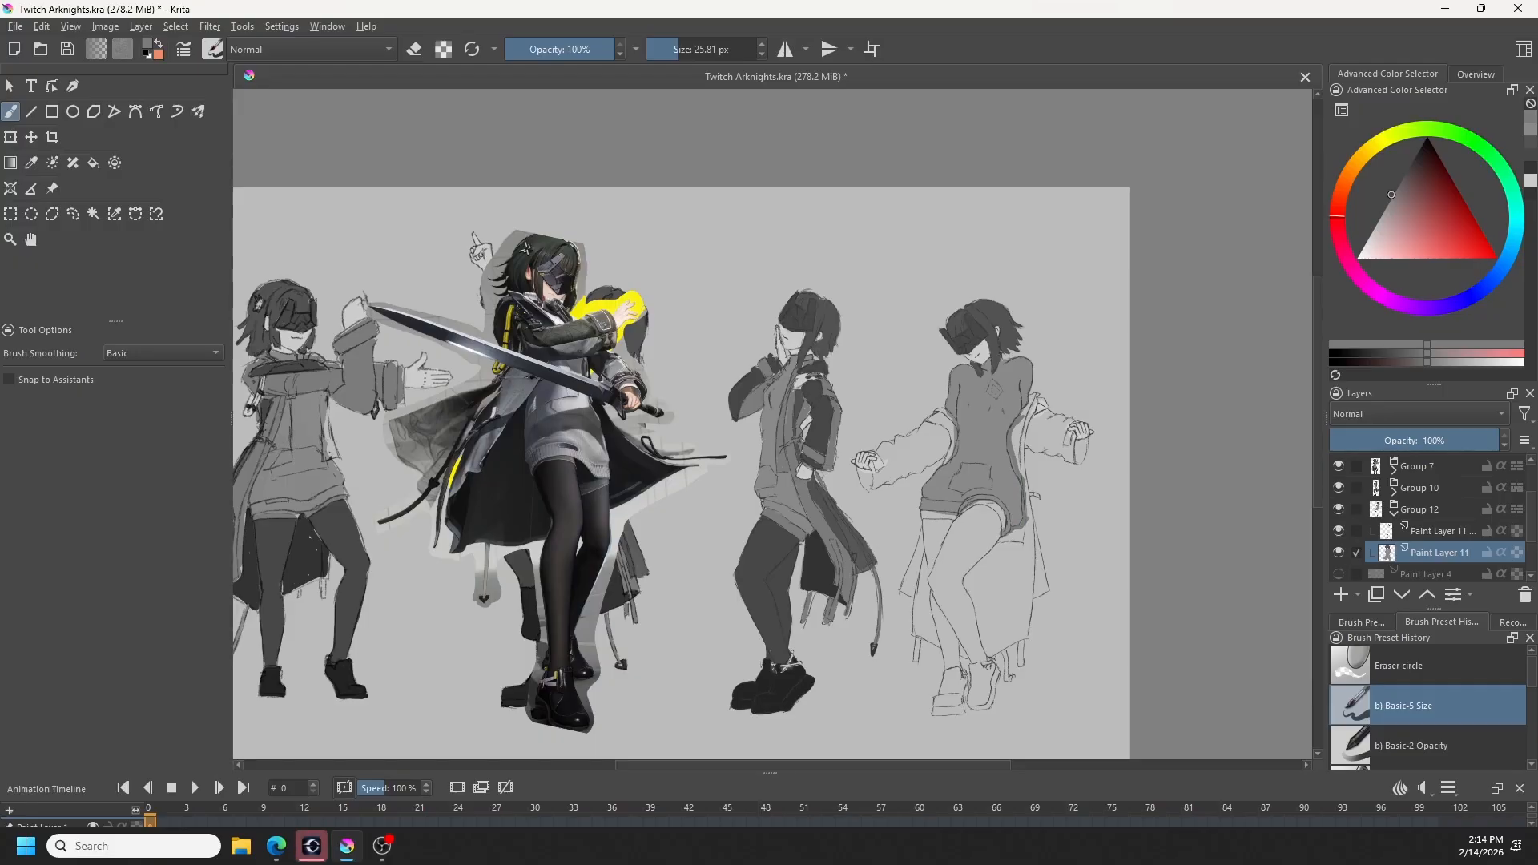
{"action": "mouse_move", "coordinate": [1010, 537]}
{"action": "left_mouse_down"}
{"action": "mouse_move", "coordinate": [1026, 545]}
{"action": "mouse_move", "coordinate": [1027, 525]}
{"action": "left_mouse_up"}
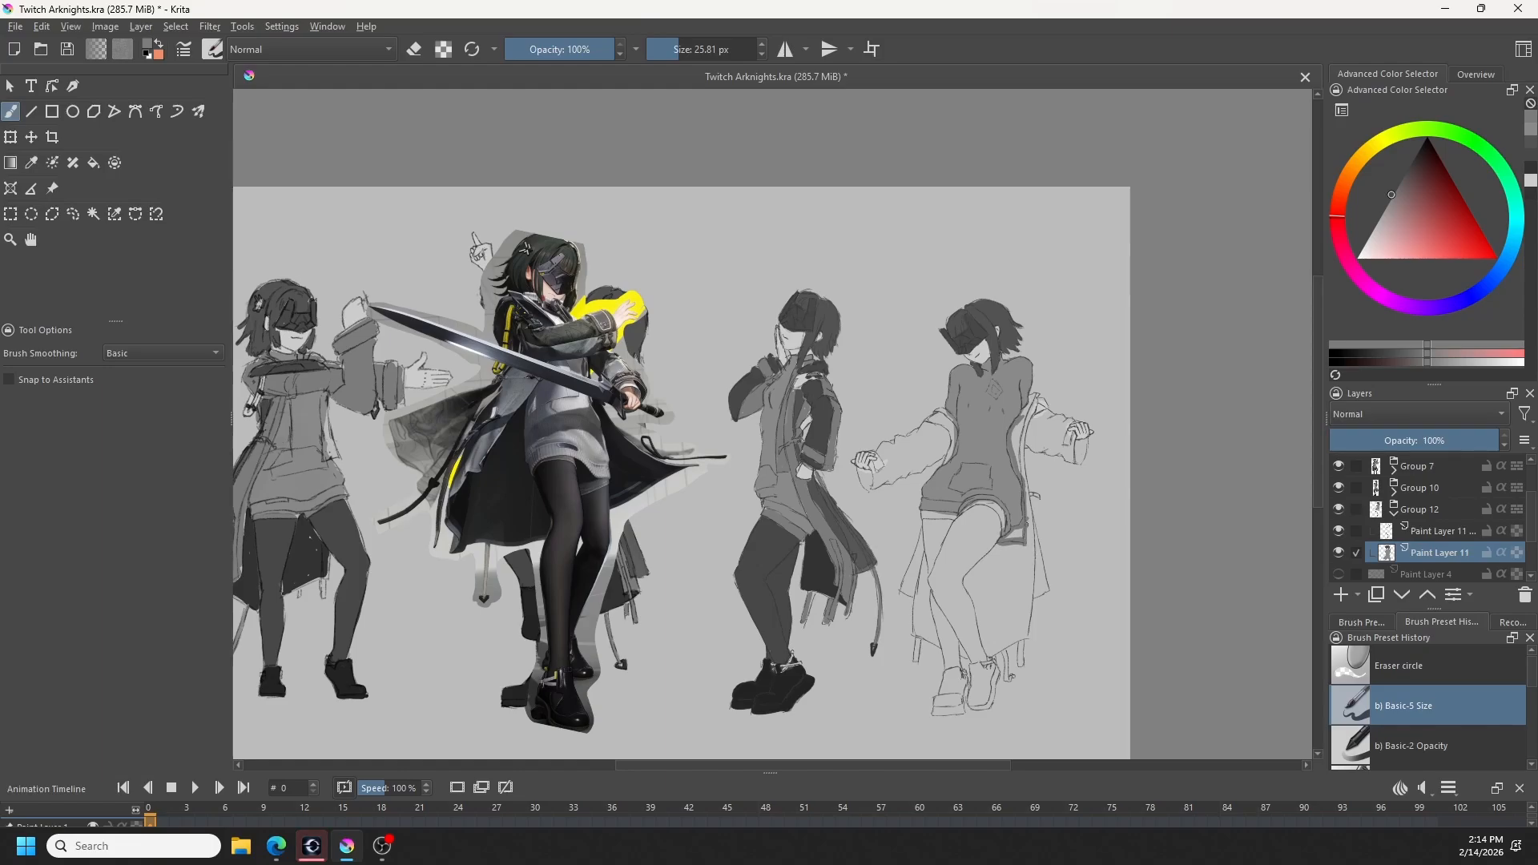
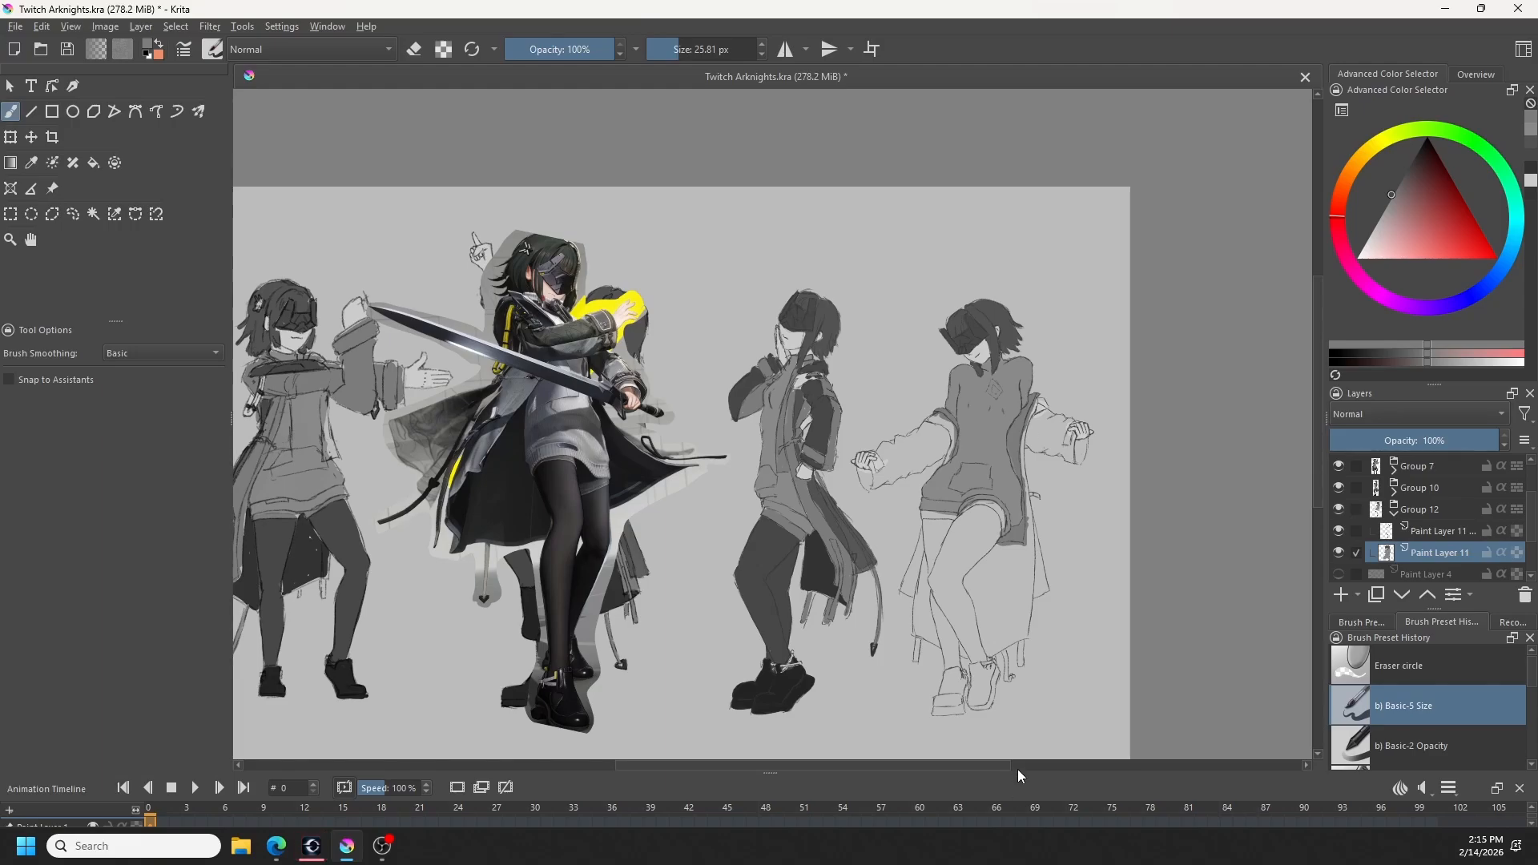
{"action": "left_click", "coordinate": [871, 613], "text": "ctrl"}
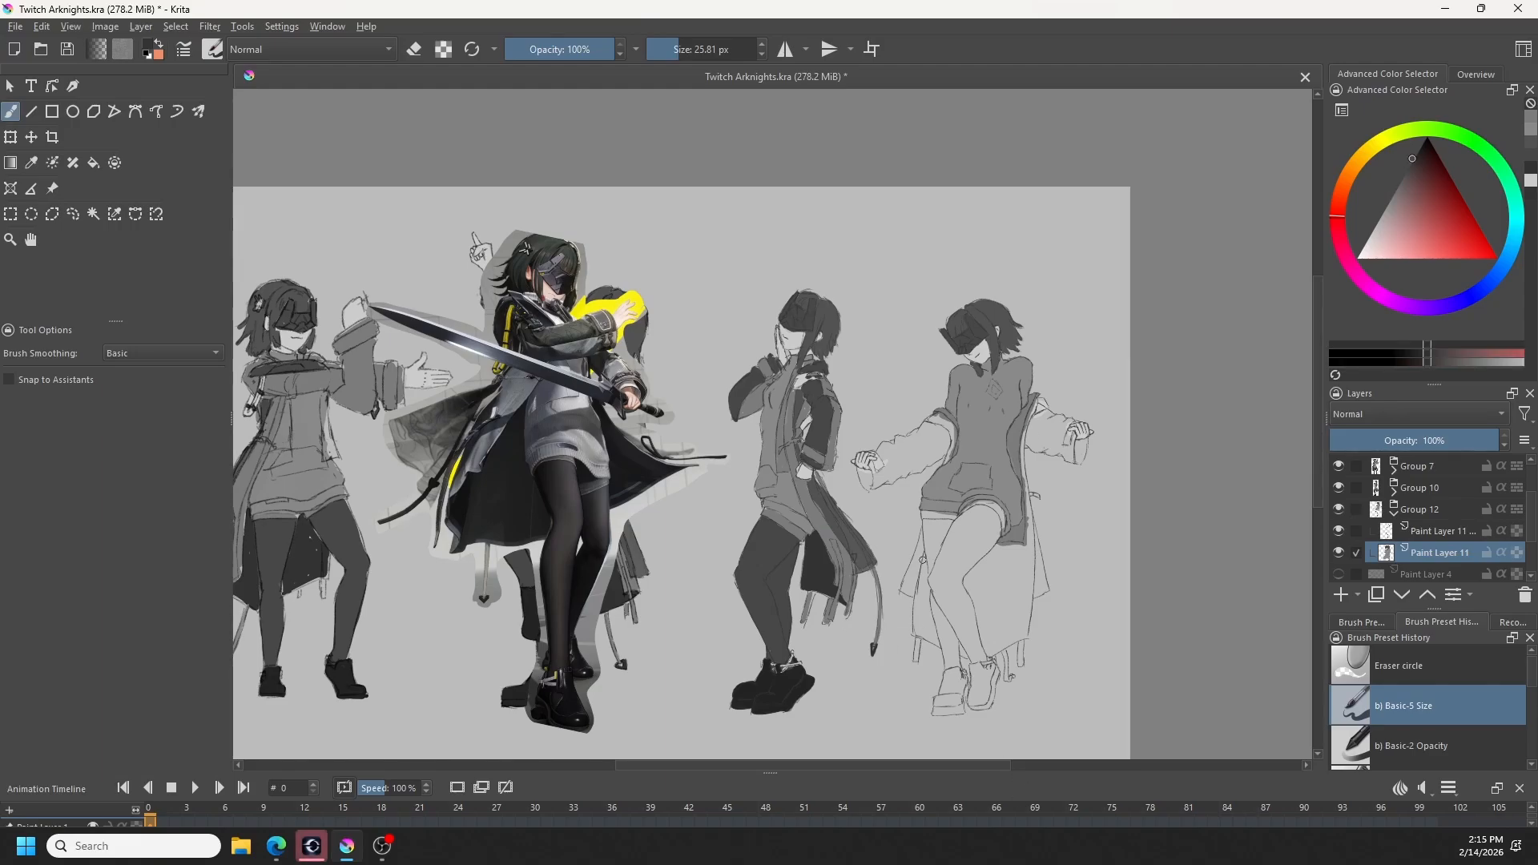
{"action": "left_click_drag", "start_coordinate": [923, 552], "coordinate": [927, 572]}
{"action": "key", "text": "ctrl+z"}
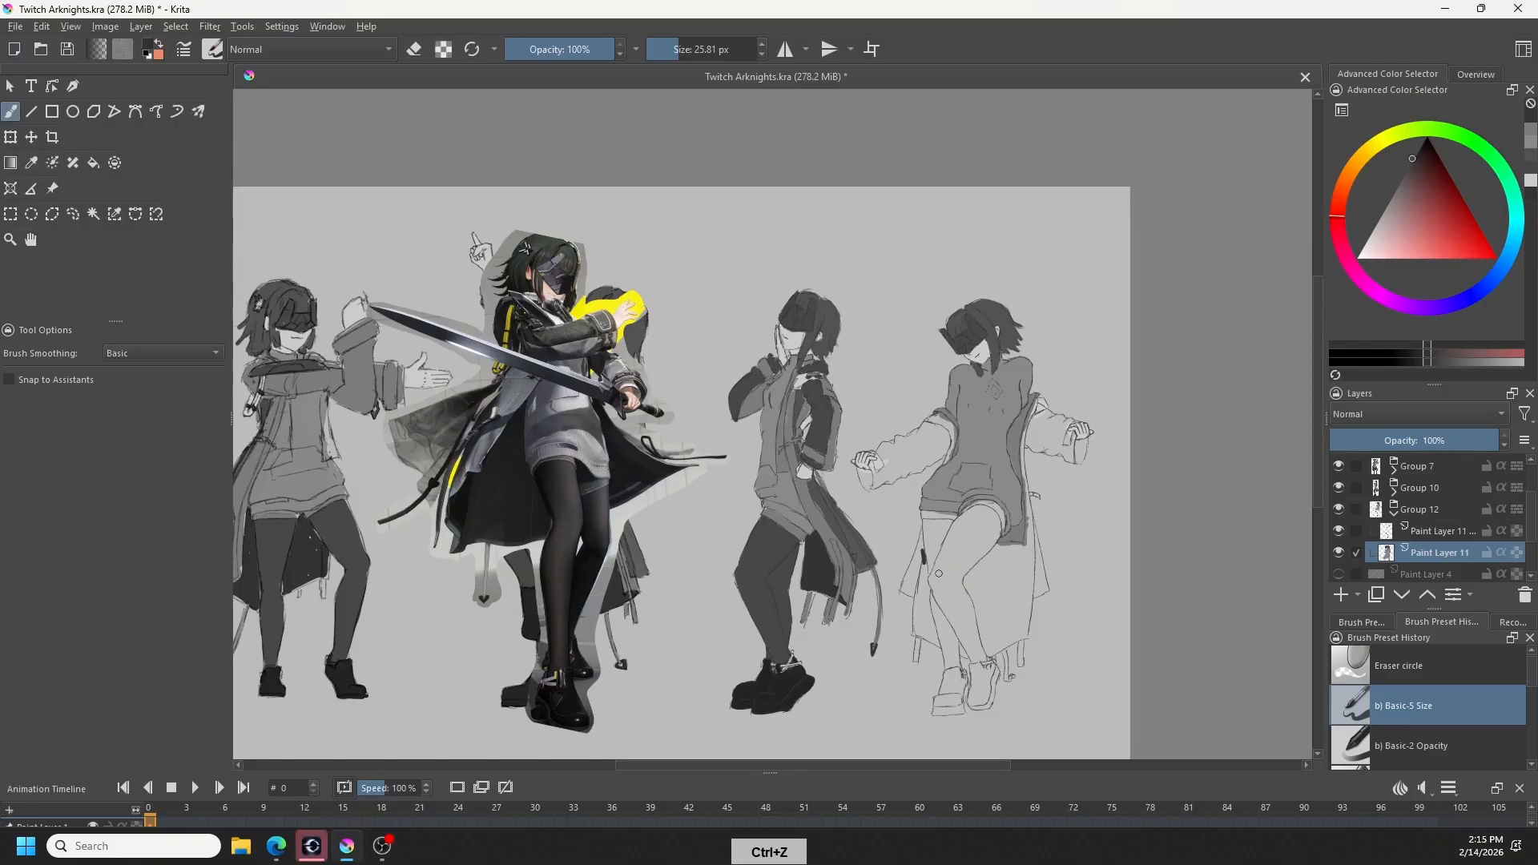
- Sample the neighbouring figure's stocking grey and outline both of the fourth figure's legs from the sweater hem down to the ankles
{"action": "left_click", "coordinate": [931, 571], "text": "ctrl"}
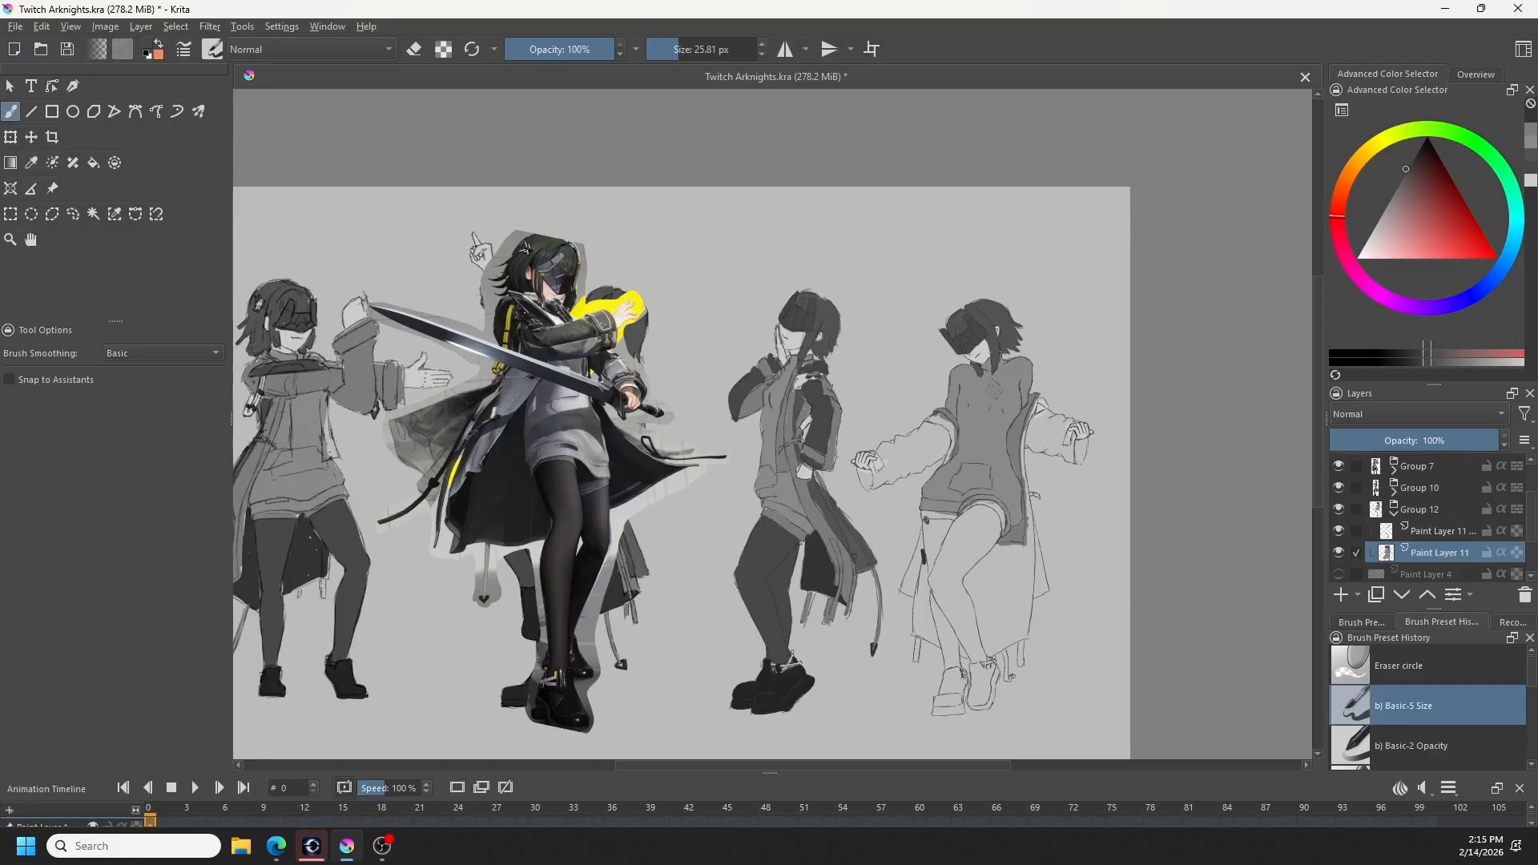
{"action": "mouse_move", "coordinate": [925, 527]}
{"action": "left_mouse_down"}
{"action": "mouse_move", "coordinate": [944, 653]}
{"action": "mouse_move", "coordinate": [938, 636]}
{"action": "mouse_move", "coordinate": [948, 668]}
{"action": "mouse_move", "coordinate": [959, 664]}
{"action": "left_mouse_up"}
{"action": "key", "text": "ctrl+z"}
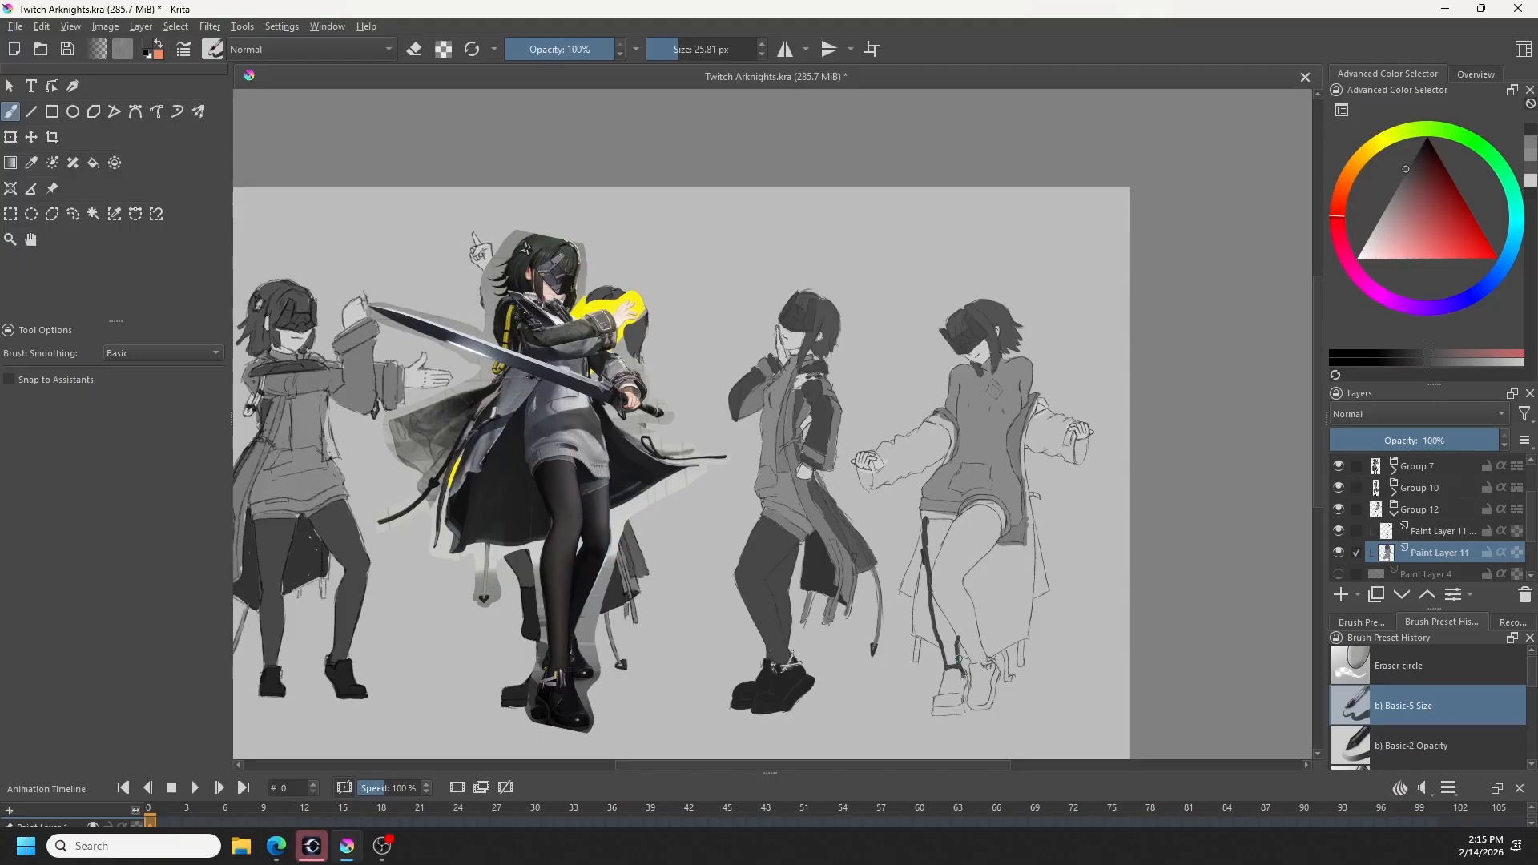
{"action": "left_click", "coordinate": [821, 567], "text": "ctrl"}
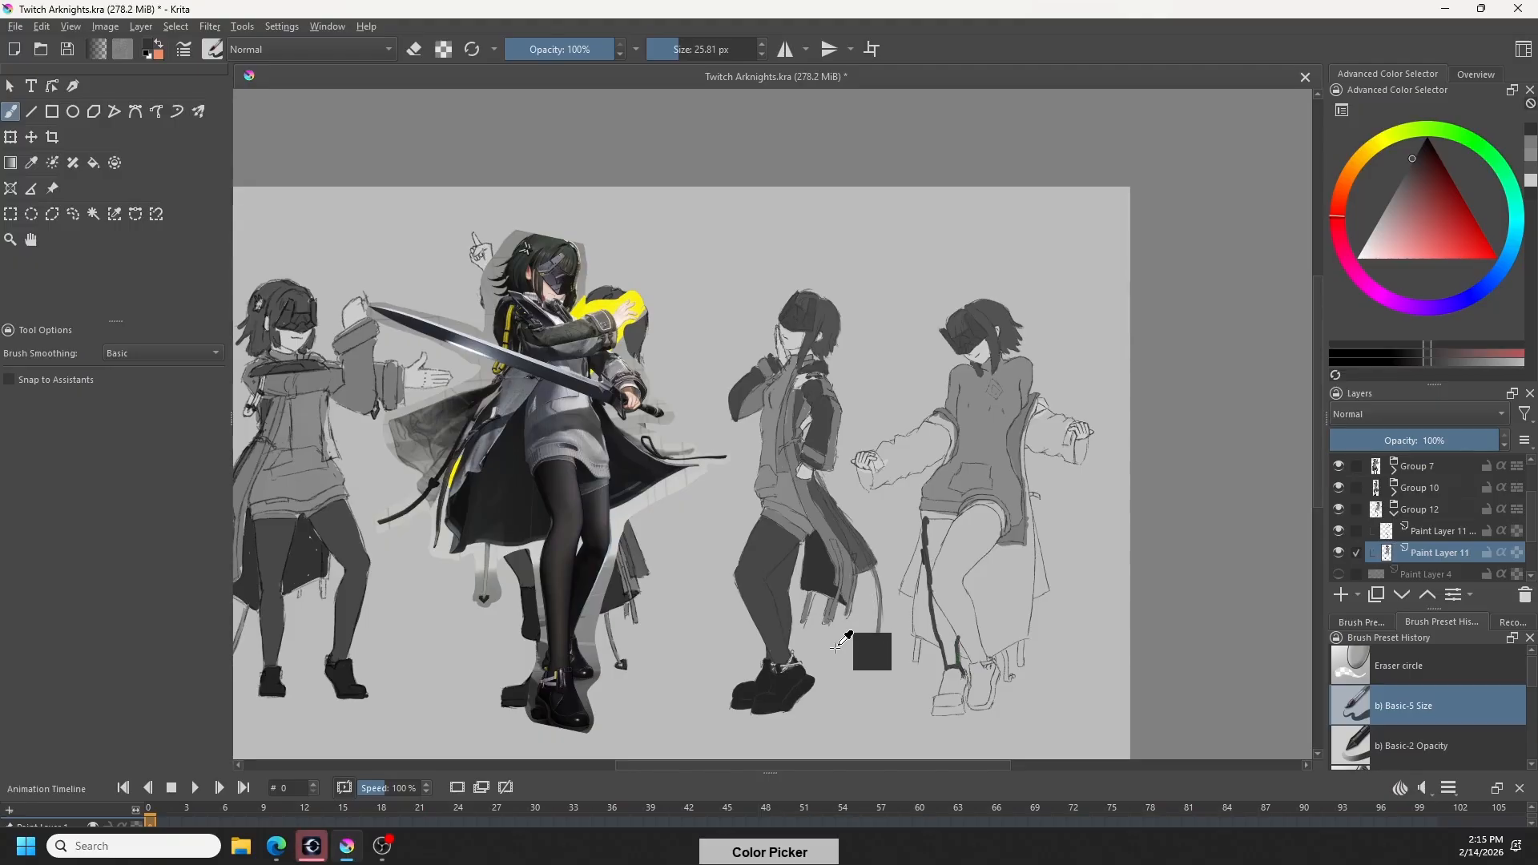
{"action": "left_click", "coordinate": [767, 550], "text": "ctrl"}
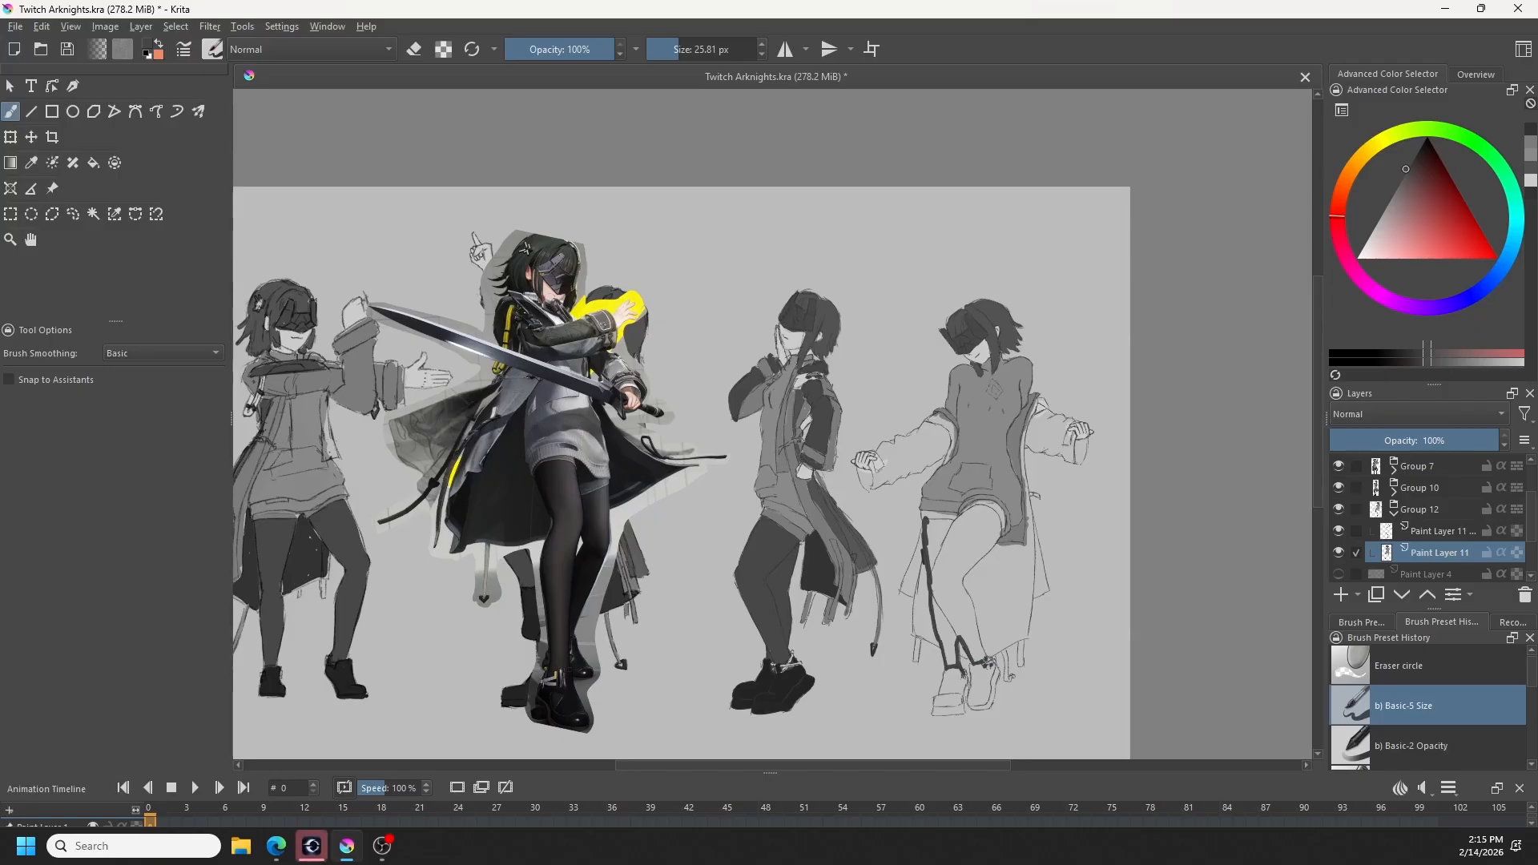
{"action": "mouse_move", "coordinate": [986, 660]}
{"action": "left_mouse_down"}
{"action": "mouse_move", "coordinate": [965, 576]}
{"action": "mouse_move", "coordinate": [1001, 525]}
{"action": "mouse_move", "coordinate": [979, 505]}
{"action": "mouse_move", "coordinate": [928, 520]}
{"action": "left_mouse_up"}
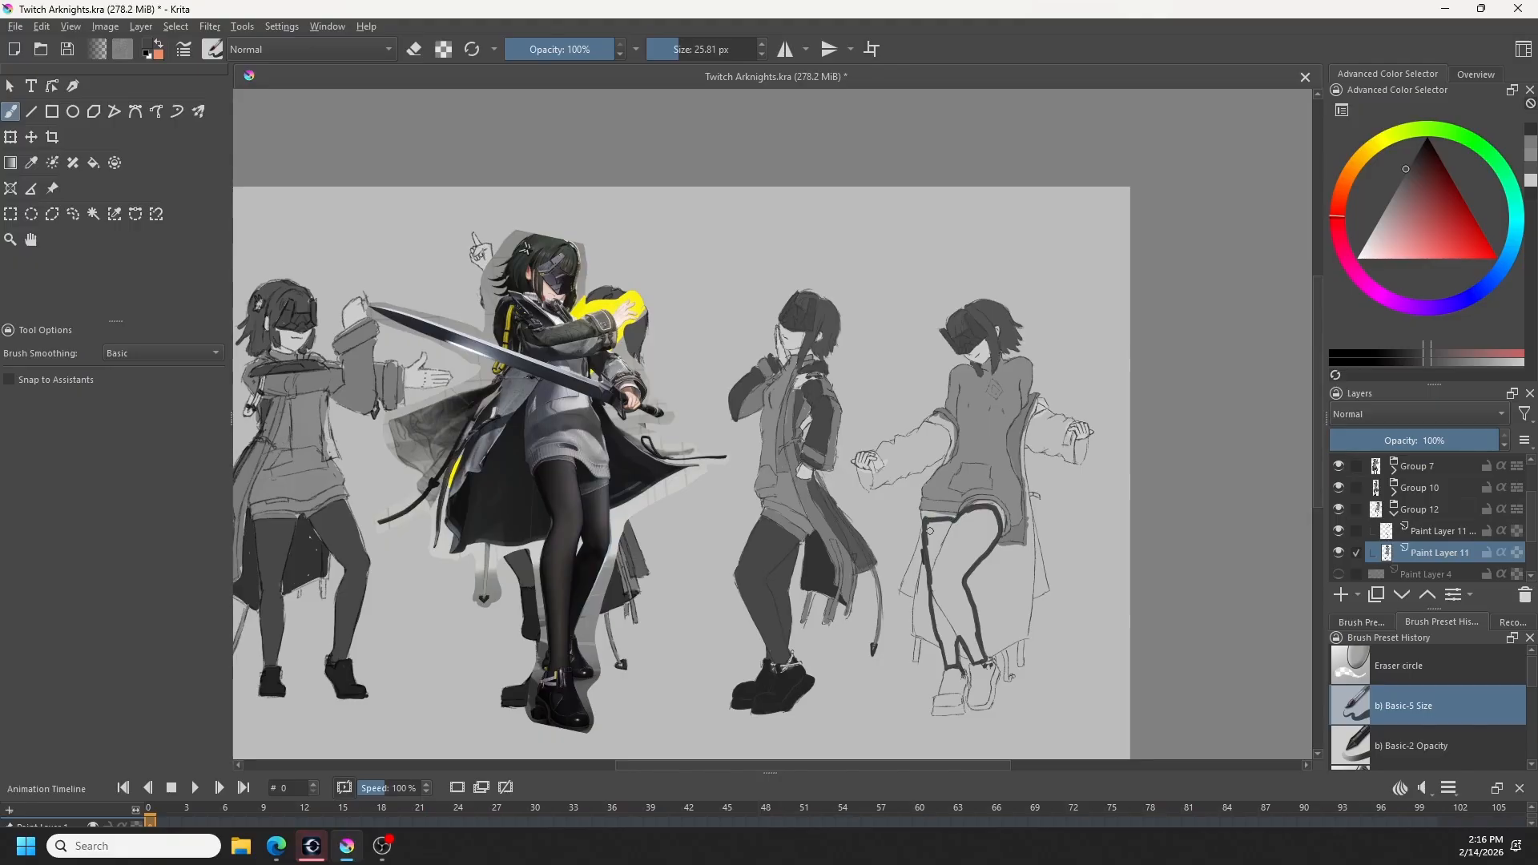
- Fill the fourth figure's outlined legs with the stocking grey, and touch up the sweater hem above the thigh with the sampled sweater grey
{"action": "key", "text": "f"}
{"action": "left_click", "coordinate": [931, 531]}
{"action": "key", "text": "b"}
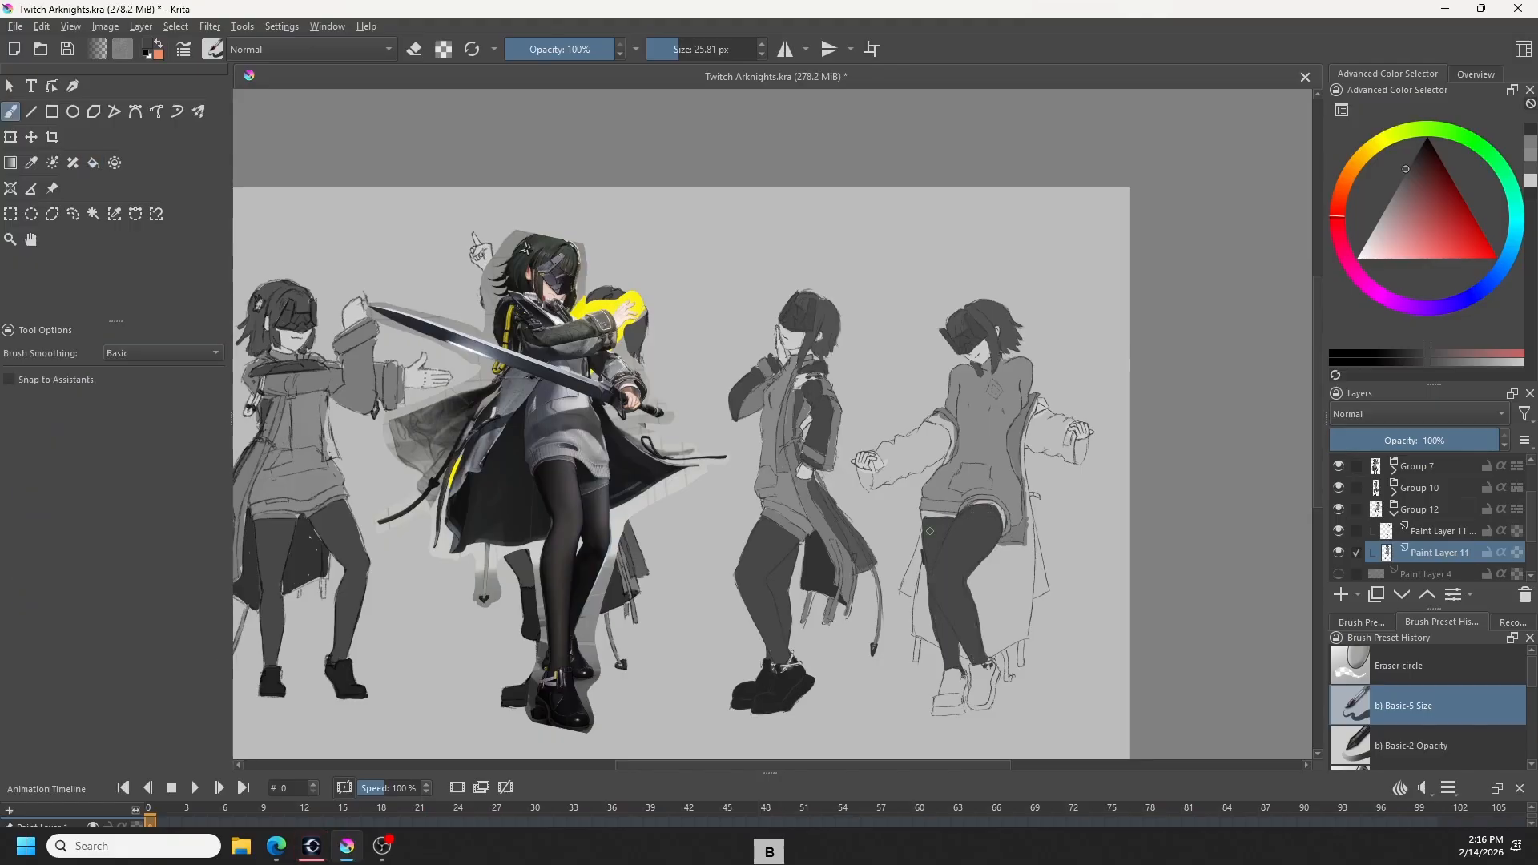
{"action": "left_click", "coordinate": [785, 521], "text": "ctrl"}
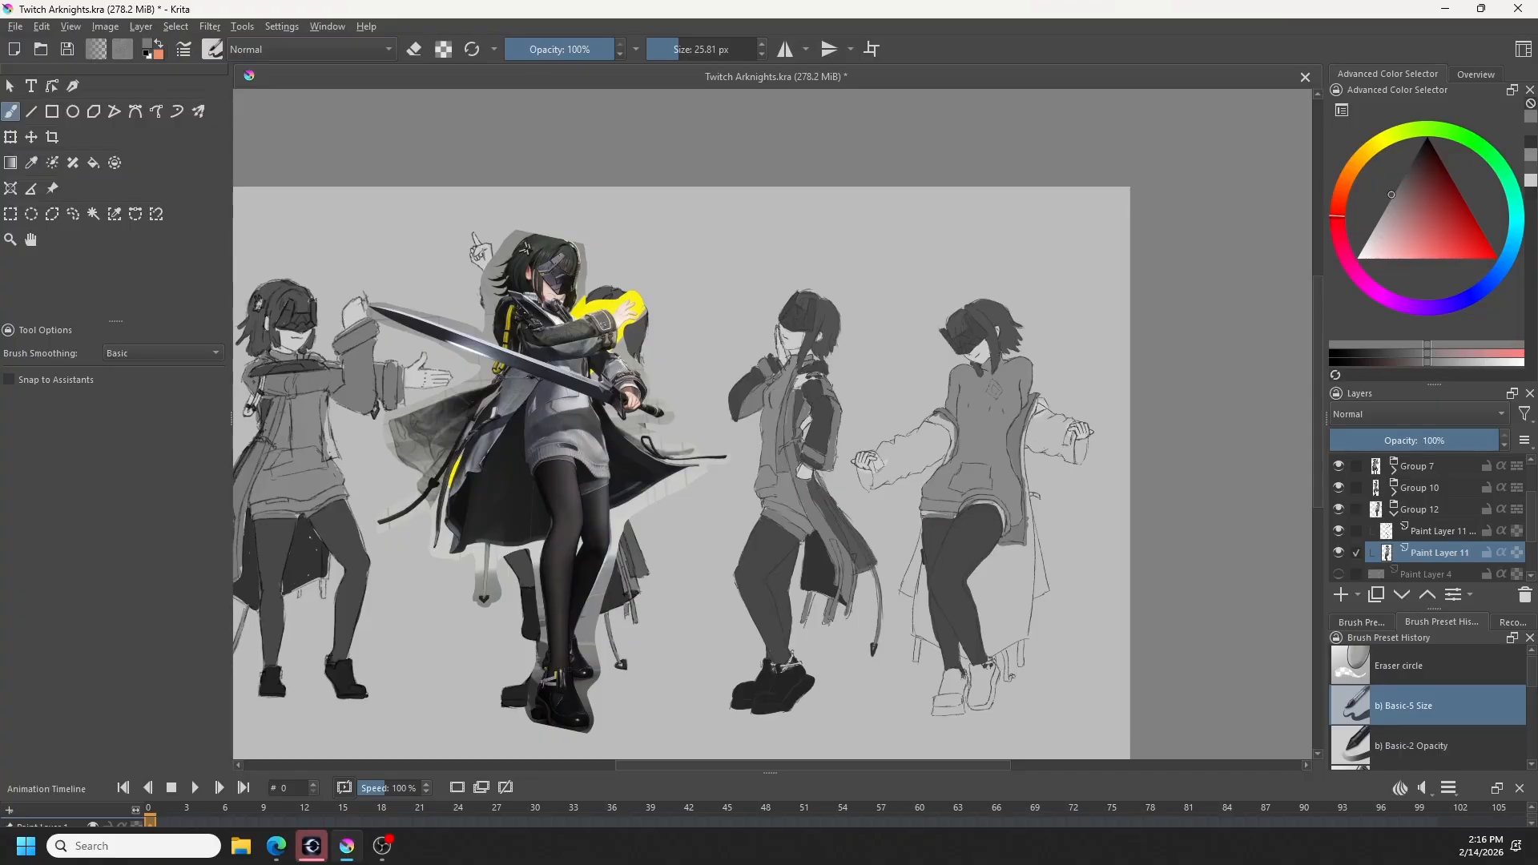
{"action": "left_click_drag", "start_coordinate": [927, 512], "coordinate": [947, 512]}
- Sample the neighbour's dark coat-lining grey and paint the fourth figure's coat panel beside the left leg from thigh to hem
{"action": "left_click", "coordinate": [849, 525], "text": "ctrl"}
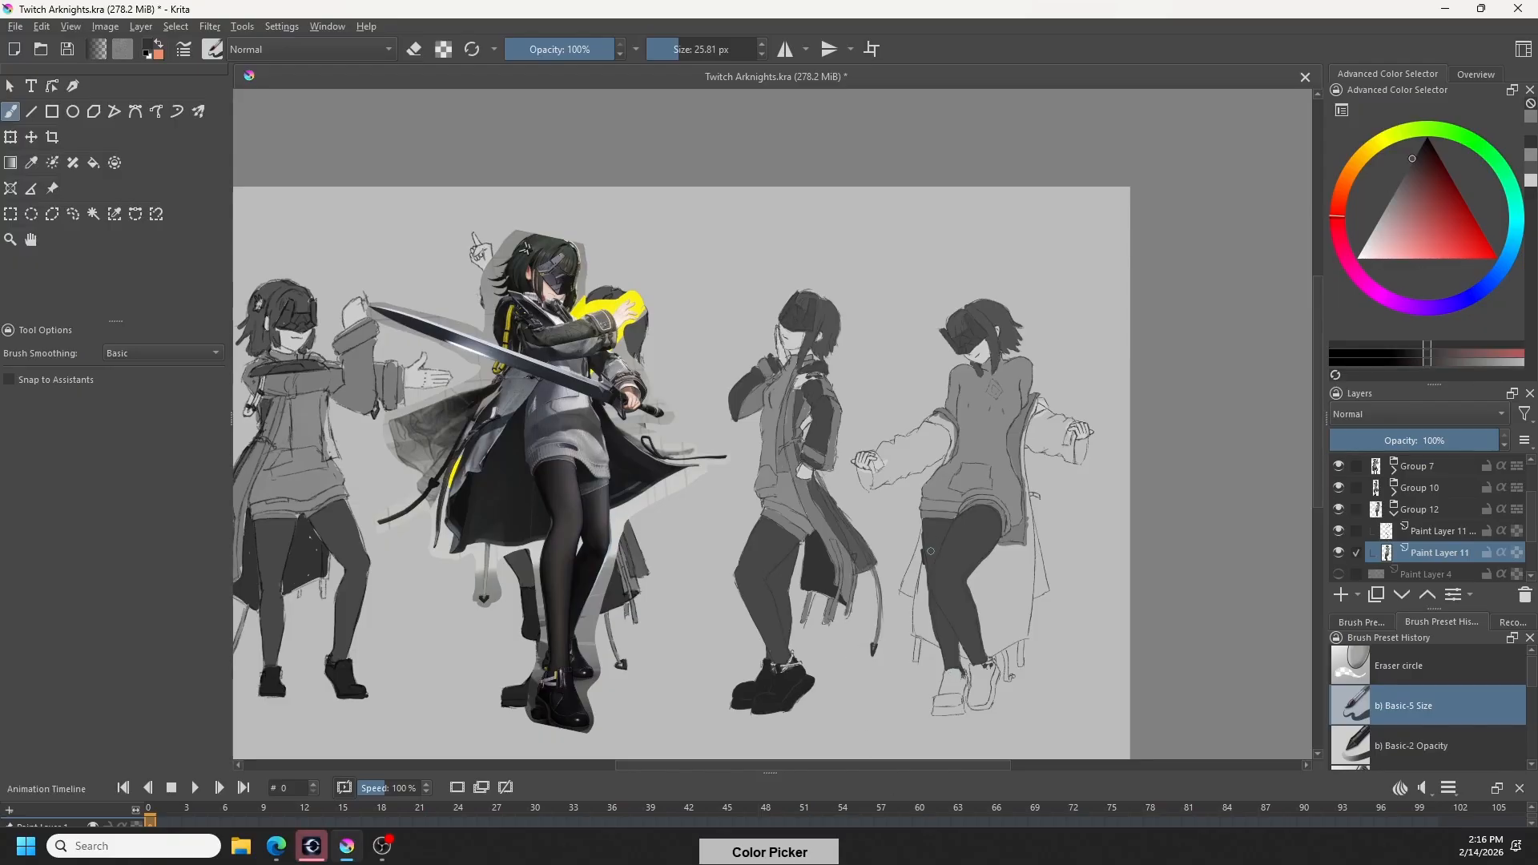
{"action": "left_click_drag", "start_coordinate": [921, 557], "coordinate": [920, 637]}
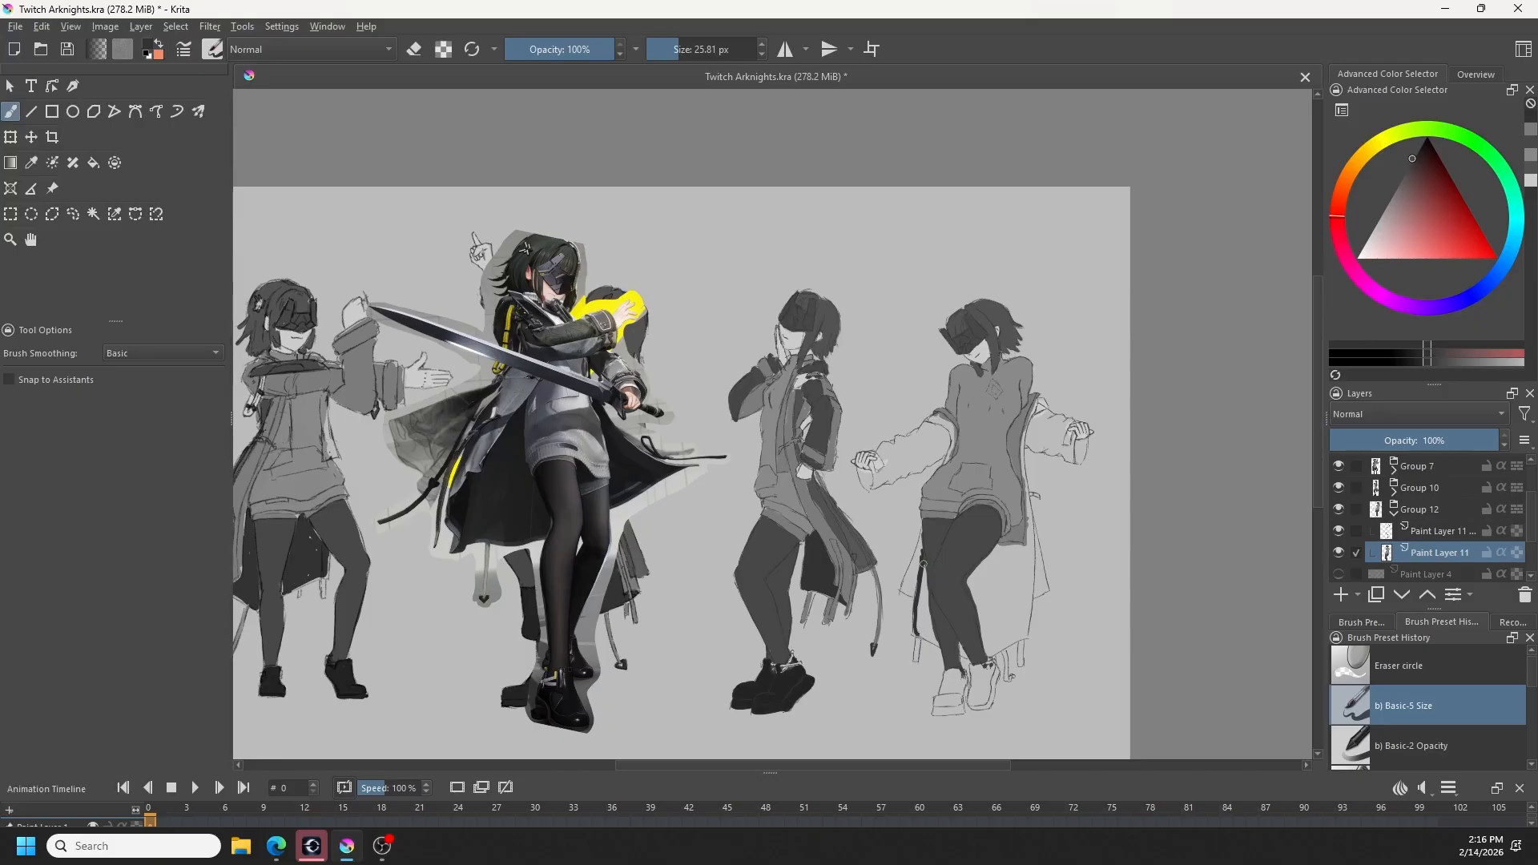
{"action": "left_click_drag", "start_coordinate": [923, 565], "coordinate": [934, 635]}
{"action": "left_click_drag", "start_coordinate": [938, 644], "coordinate": [926, 638]}
{"action": "mouse_move", "coordinate": [932, 642]}
{"action": "left_mouse_down"}
{"action": "mouse_move", "coordinate": [922, 577]}
{"action": "mouse_move", "coordinate": [924, 630]}
{"action": "left_mouse_up"}
{"action": "left_click_drag", "start_coordinate": [926, 657], "coordinate": [927, 669]}
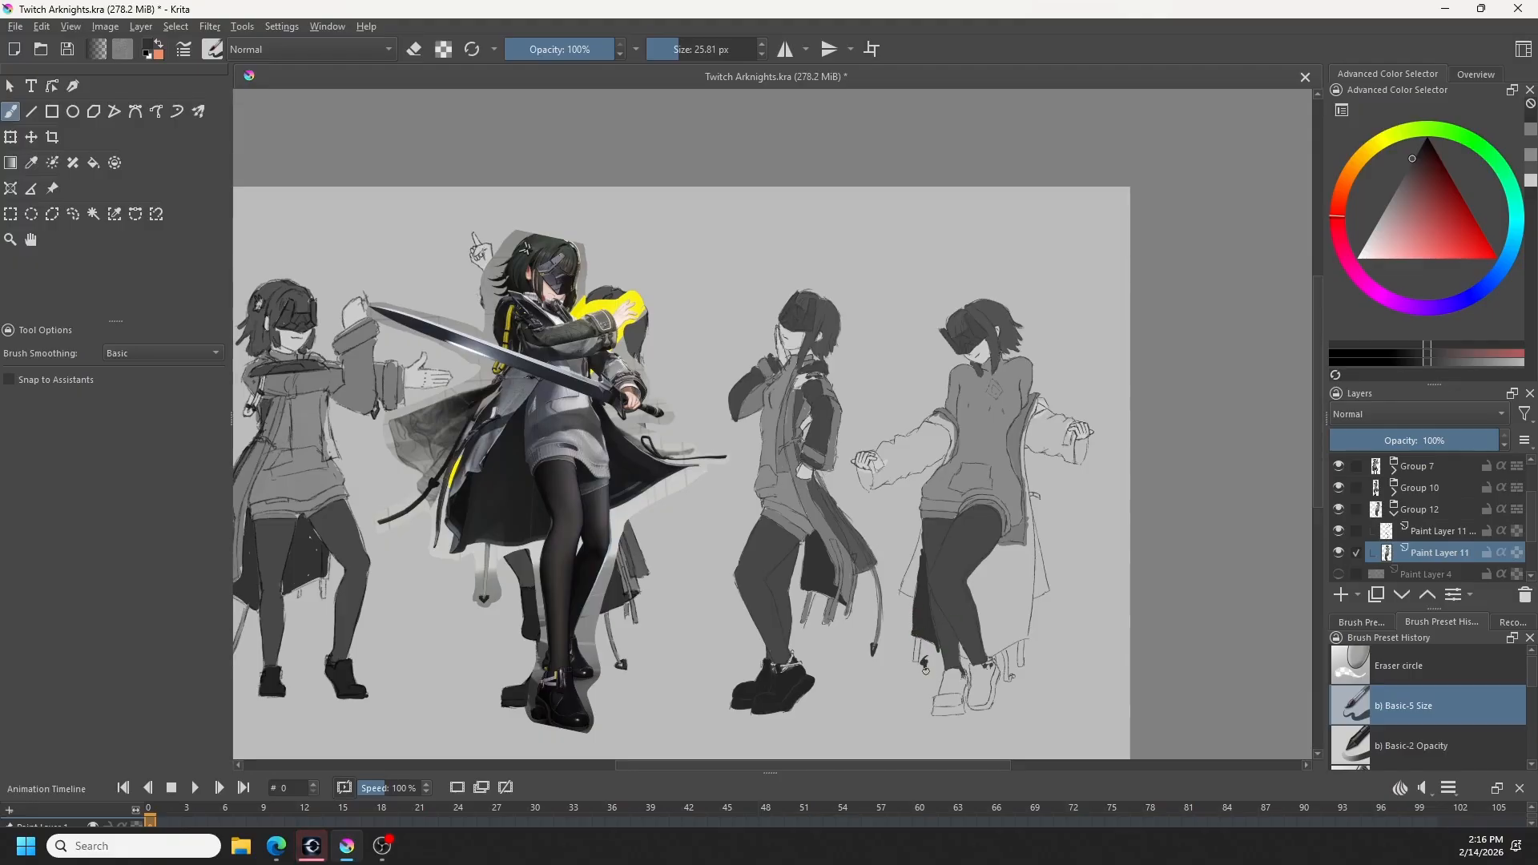
- Undo the last strokes at the left coat panel's hem and clean up the panel with the brush in eraser mode
{"action": "key", "text": "ctrl+z"}
{"action": "key", "text": "ctrl+z"}
{"action": "key", "text": "e"}
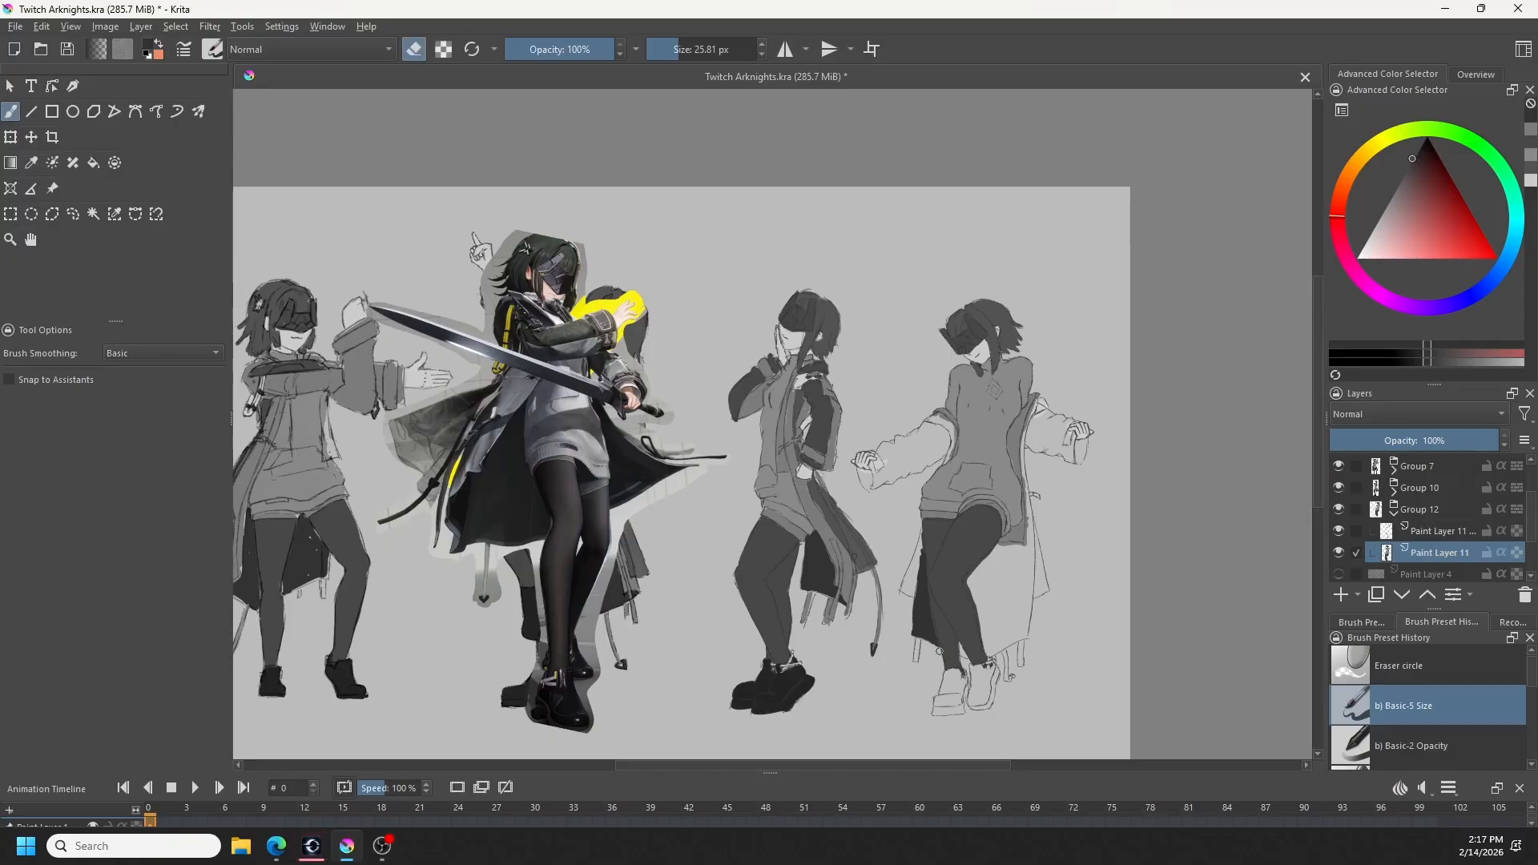
{"action": "key", "text": "e"}
- Outline the right coat panel in the dark lining grey, from the ankle along the hem and up the edge to the arm
{"action": "left_click", "coordinate": [968, 639], "text": "ctrl"}
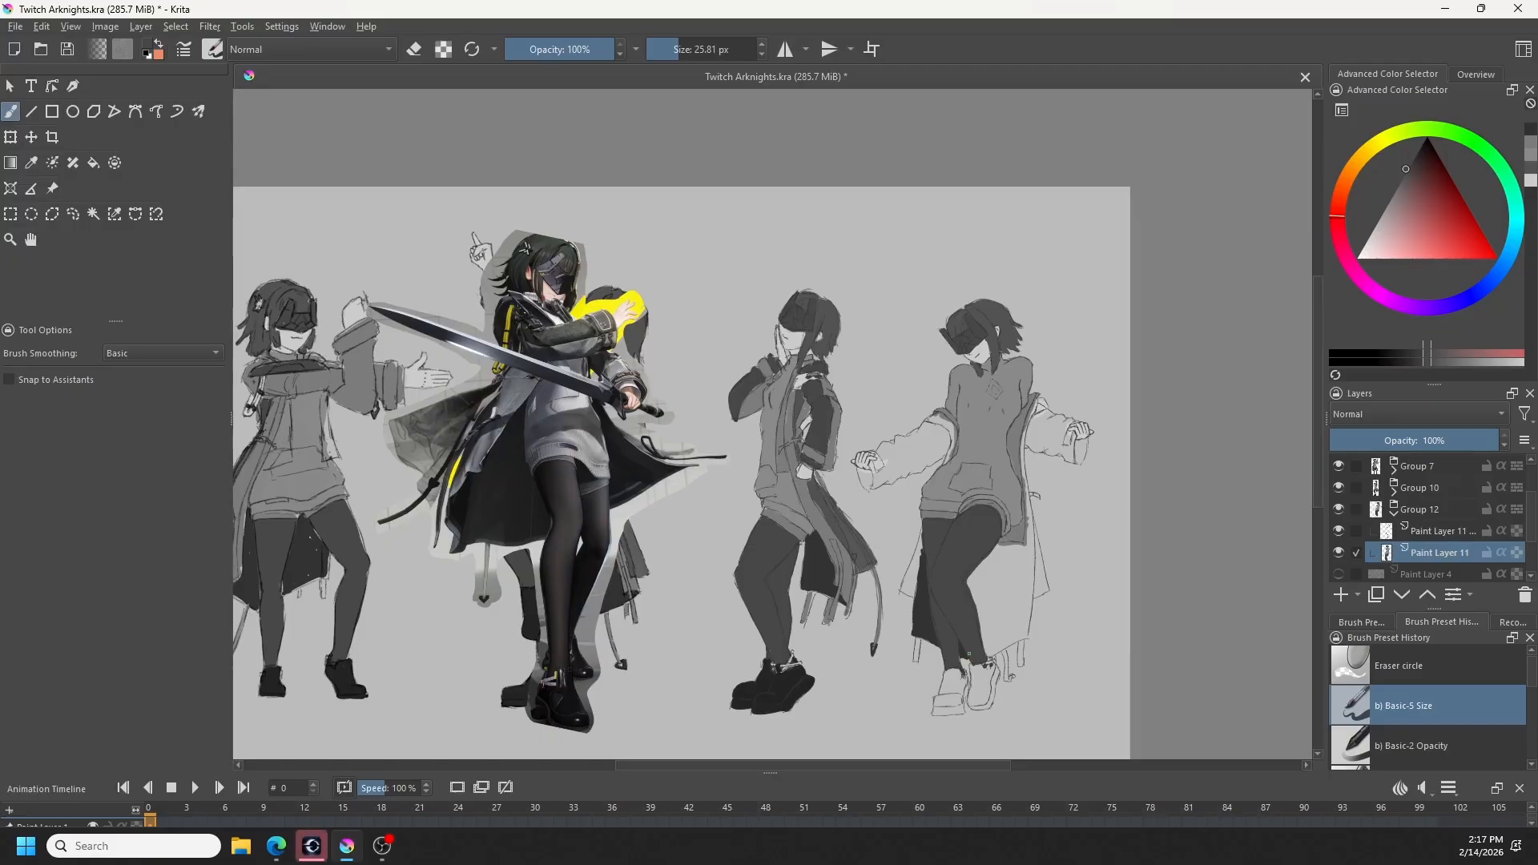
{"action": "left_click", "coordinate": [974, 665], "text": "ctrl"}
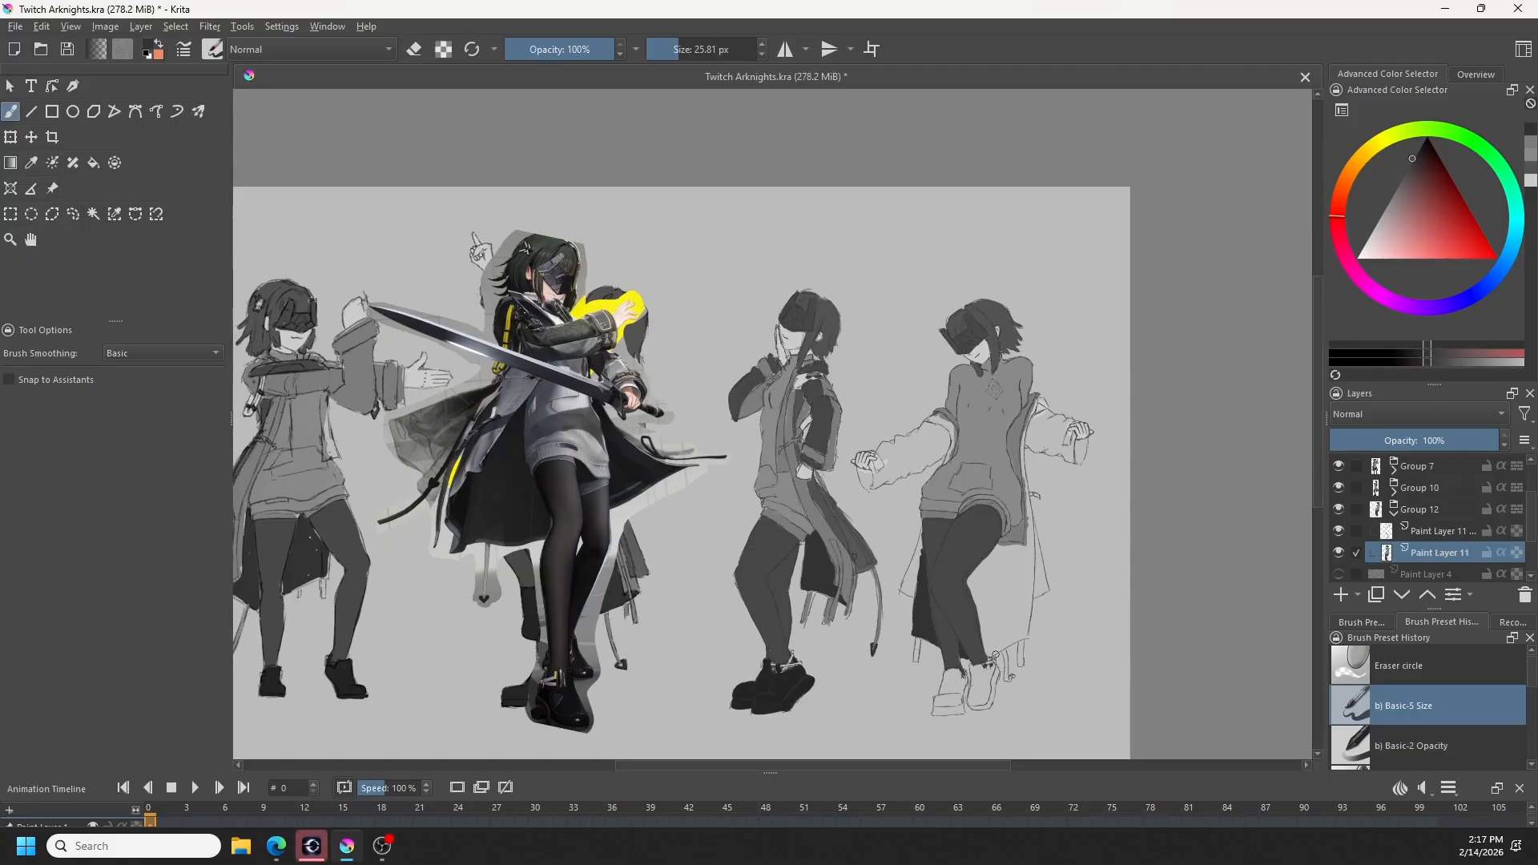
{"action": "left_click_drag", "start_coordinate": [986, 657], "coordinate": [1018, 639]}
{"action": "mouse_move", "coordinate": [1032, 561]}
{"action": "left_mouse_down"}
{"action": "mouse_move", "coordinate": [1023, 634]}
{"action": "mouse_move", "coordinate": [1022, 428]}
{"action": "left_mouse_up"}
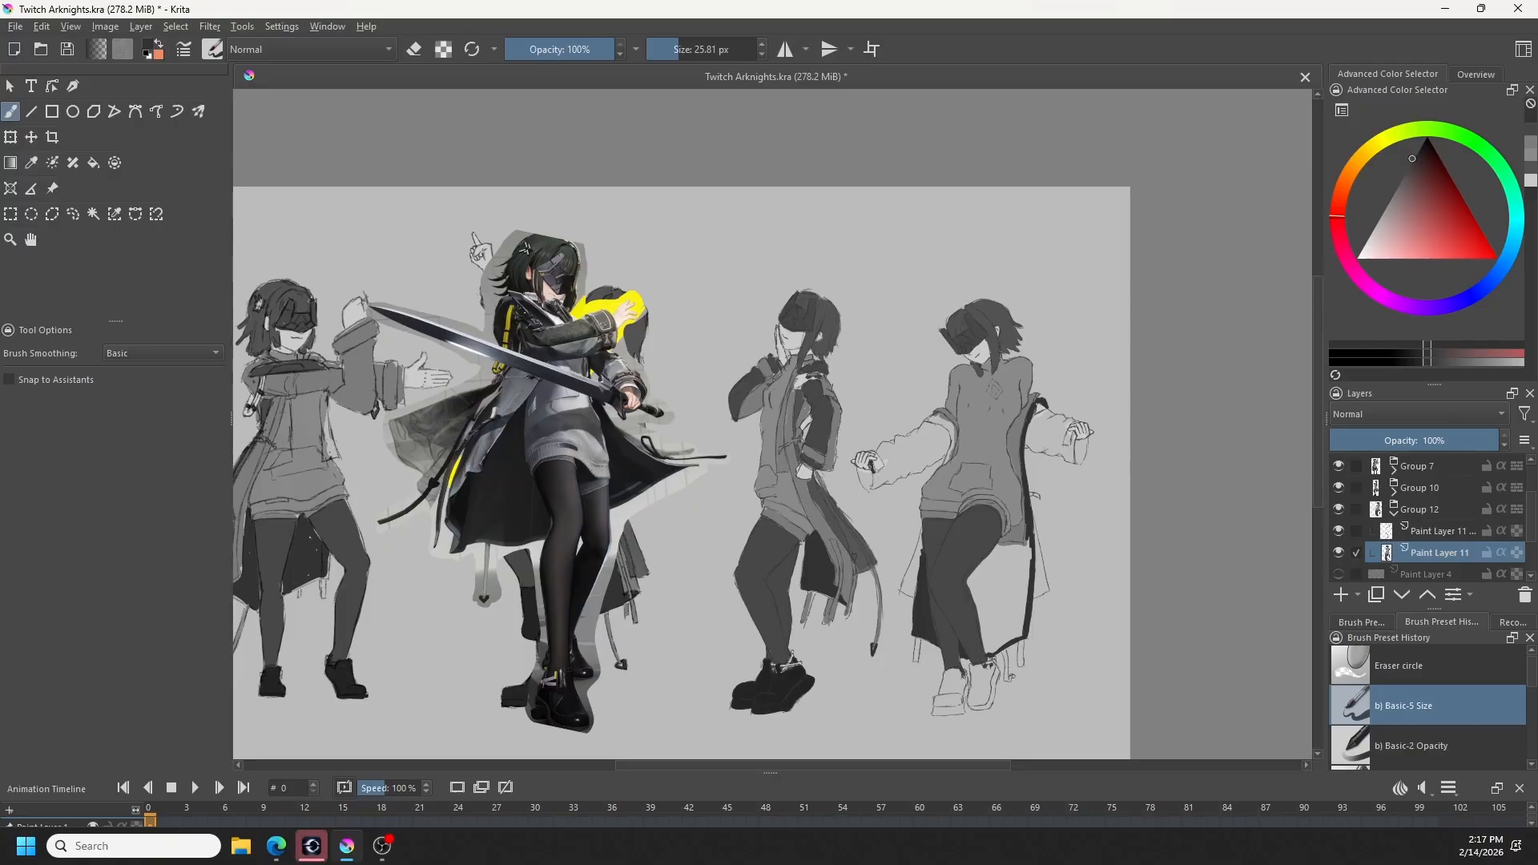
- Paint the fourth figure's left cuff below the hand in the dark coat-lining grey
{"action": "left_click_drag", "start_coordinate": [871, 469], "coordinate": [865, 482]}
{"action": "left_click", "coordinate": [871, 475], "text": "ctrl"}
{"action": "left_click", "coordinate": [871, 474], "text": "ctrl"}
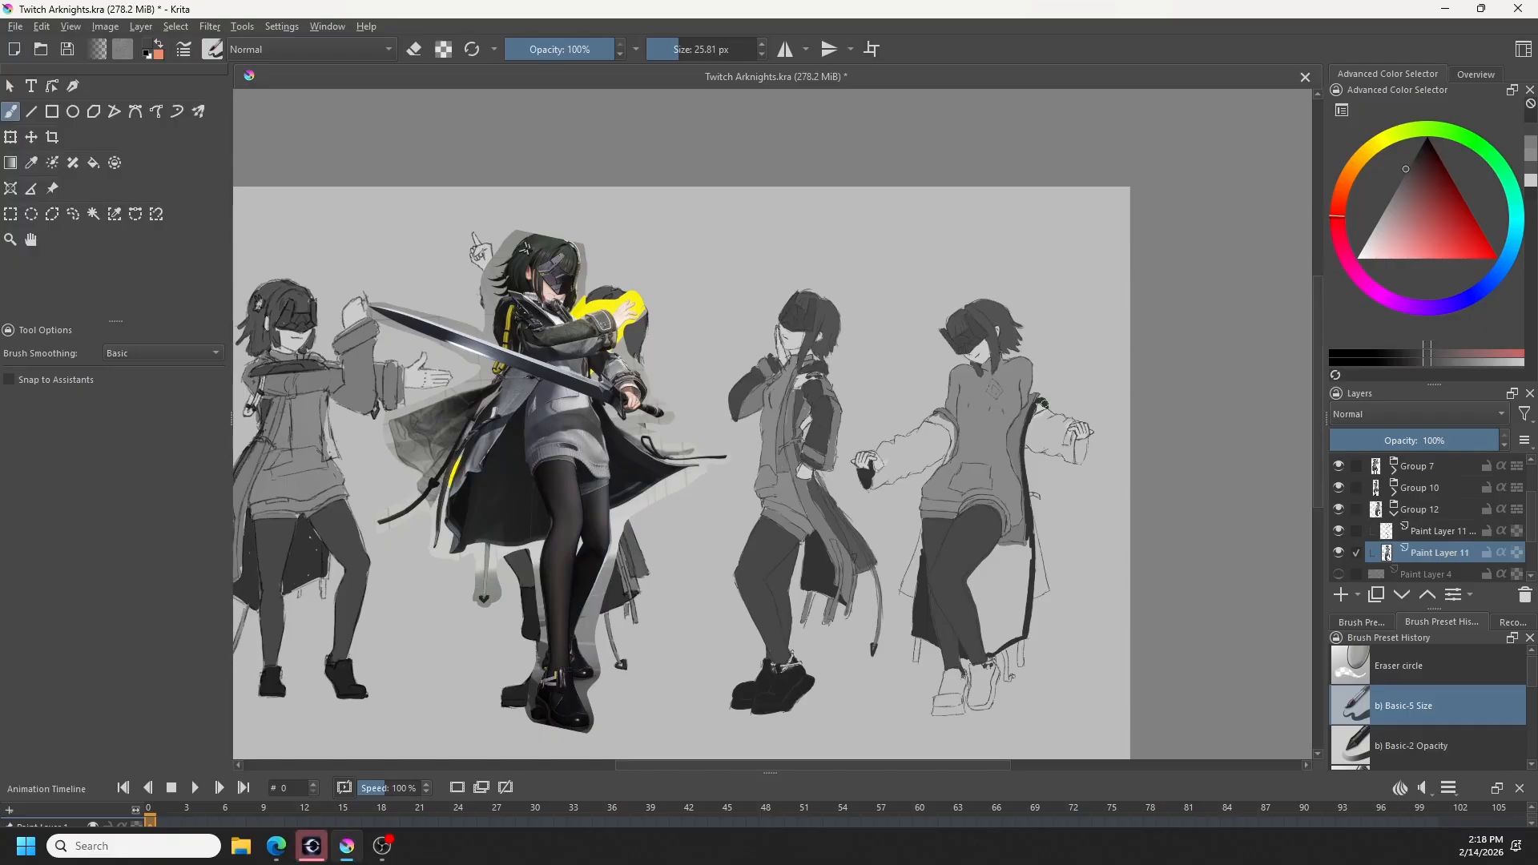
- Sample the lighter coat grey, outline the upper parts of both sleeves, and fill the right sleeve's outline
{"action": "left_click", "coordinate": [1044, 404]}
{"action": "left_click_drag", "start_coordinate": [905, 456], "coordinate": [916, 451]}
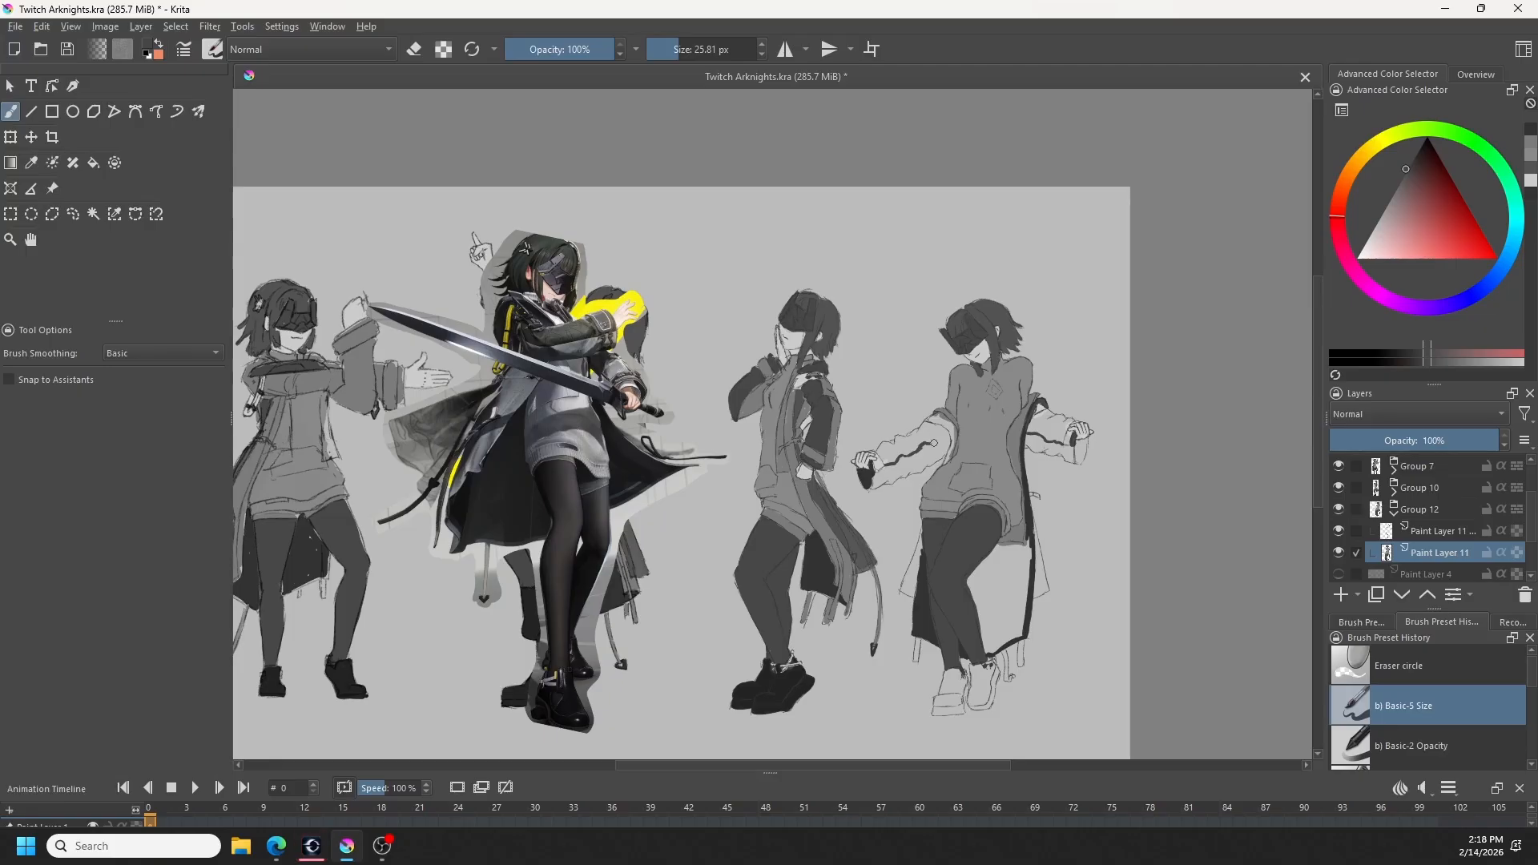
{"action": "left_click_drag", "start_coordinate": [928, 444], "coordinate": [945, 436]}
{"action": "left_click_drag", "start_coordinate": [947, 433], "coordinate": [931, 424]}
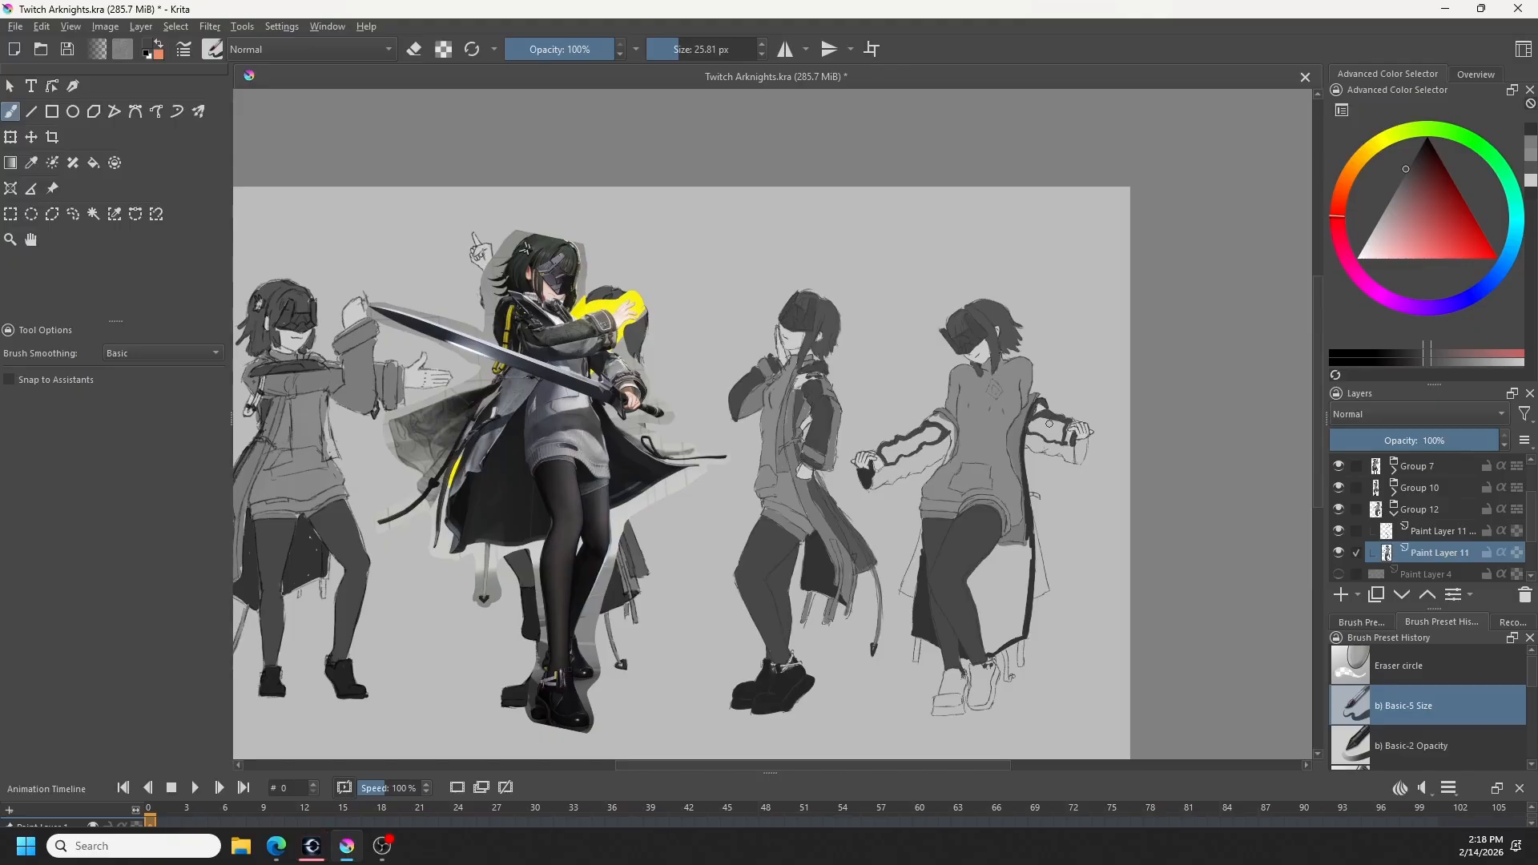
{"action": "key", "text": "b"}
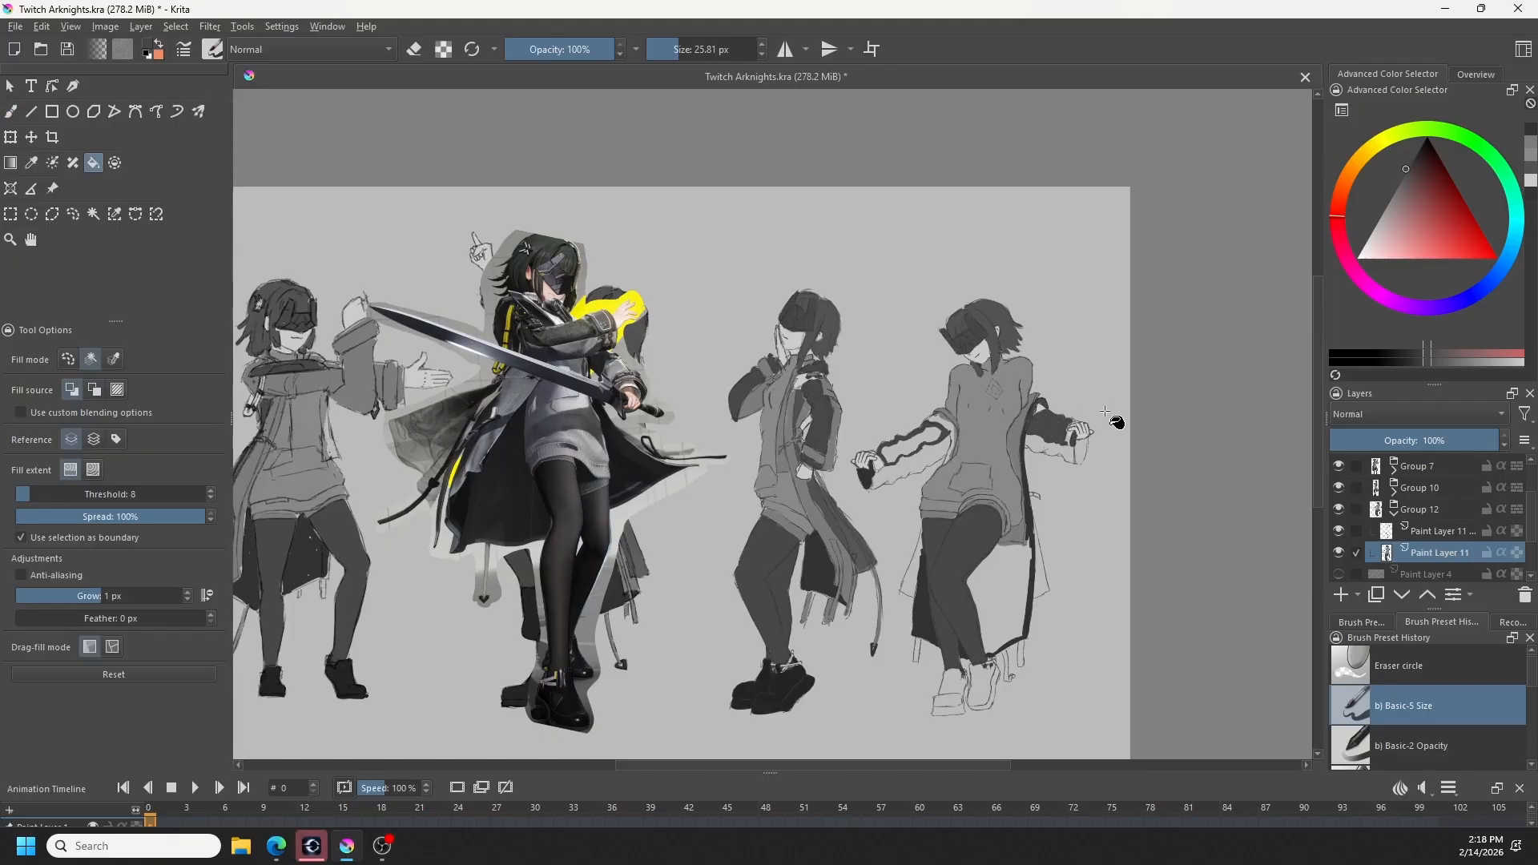
- Sample the dark lining grey, paint the right cuff, and fill the coat lining behind the legs with the Fill tool
{"action": "left_click", "coordinate": [924, 622], "text": "ctrl"}
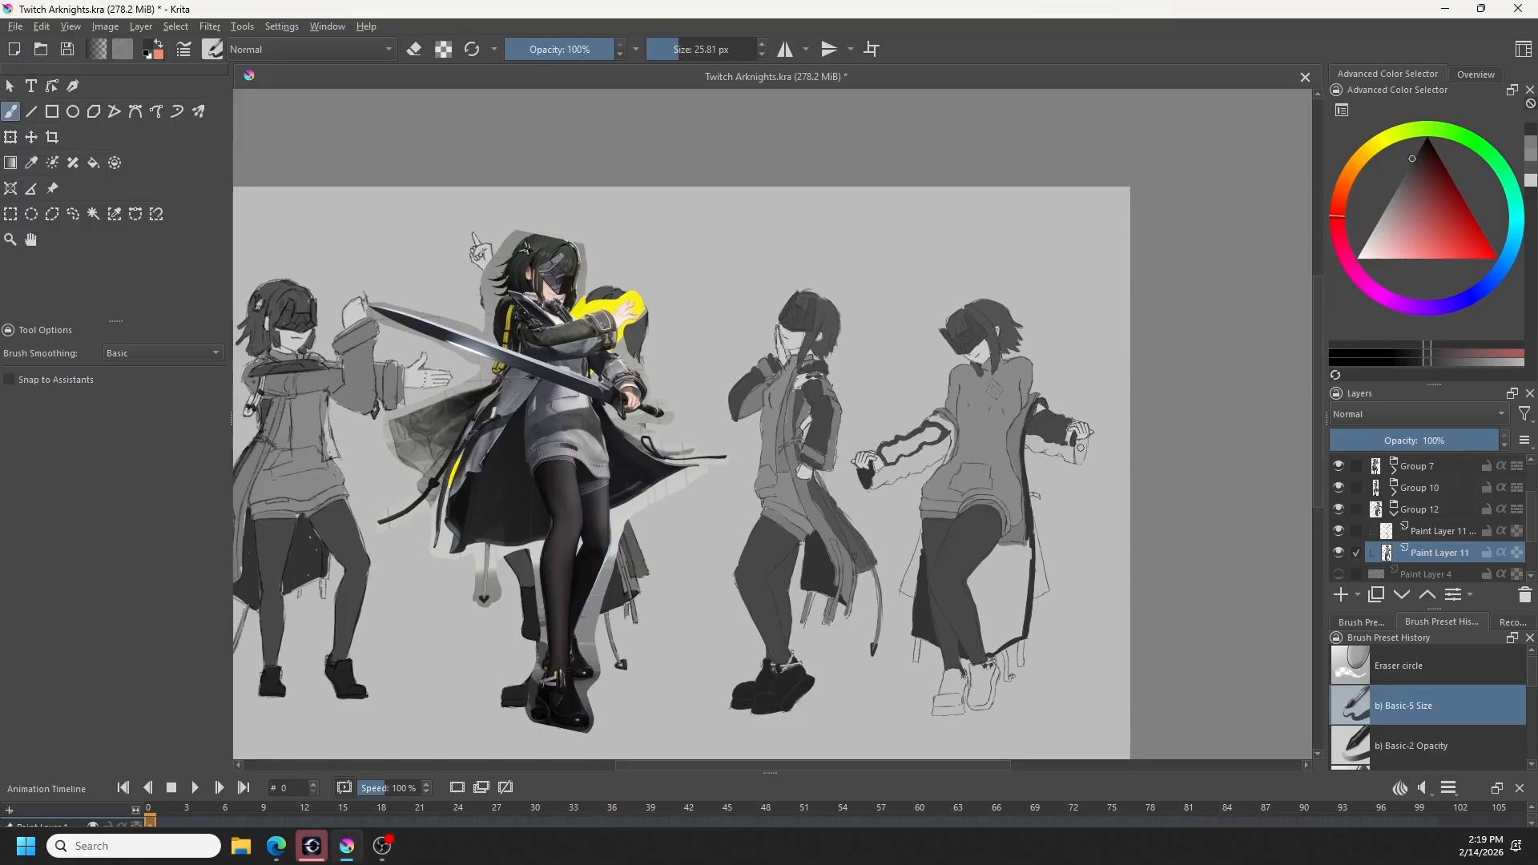
{"action": "left_click_drag", "start_coordinate": [1078, 442], "coordinate": [1082, 465]}
{"action": "key", "text": "f"}
{"action": "left_click", "coordinate": [1003, 594]}
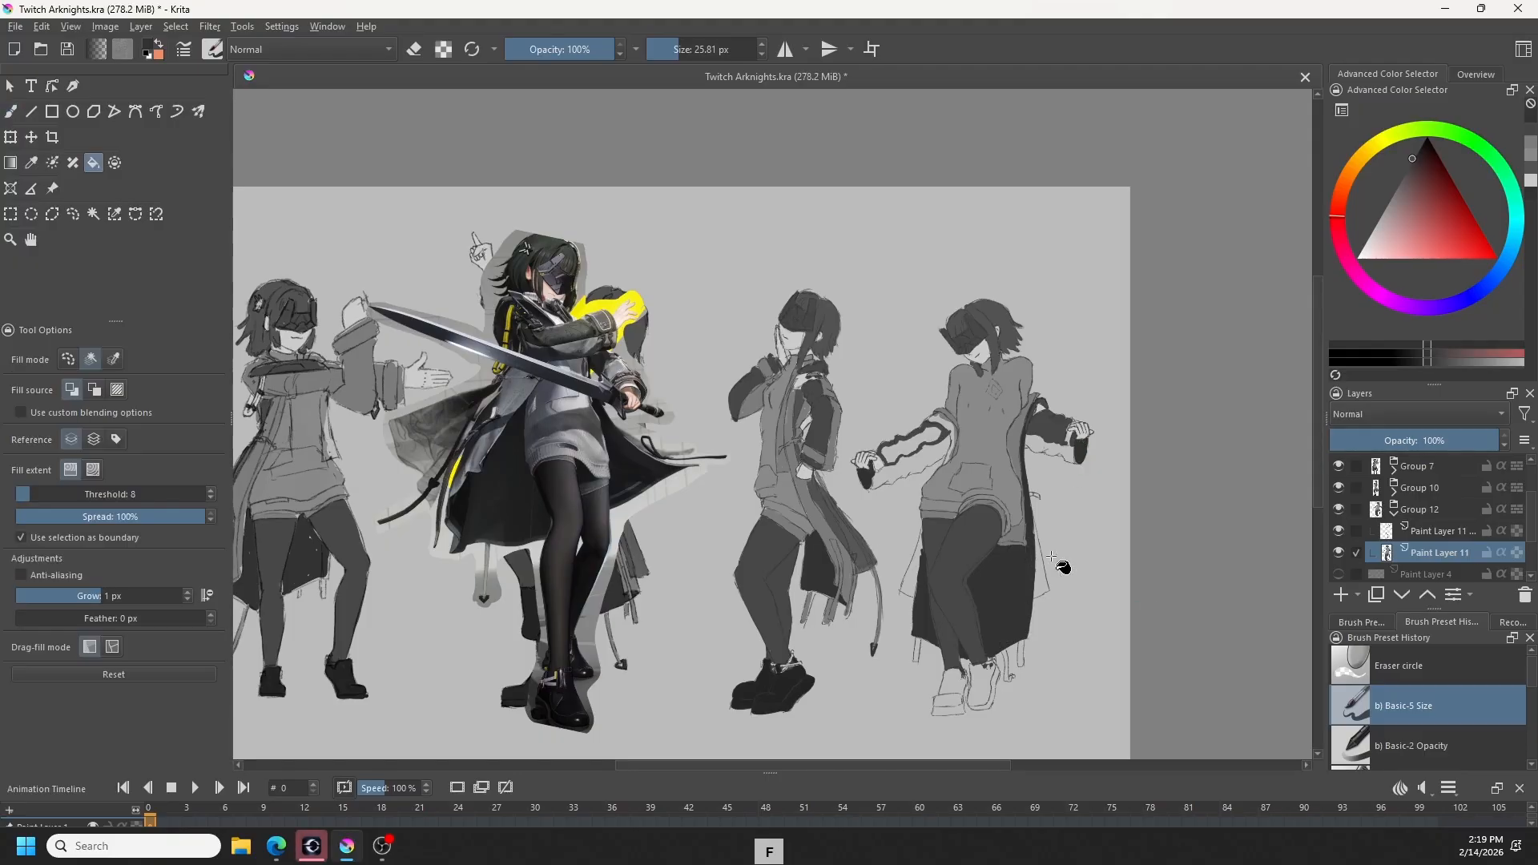
{"action": "key", "text": "b"}
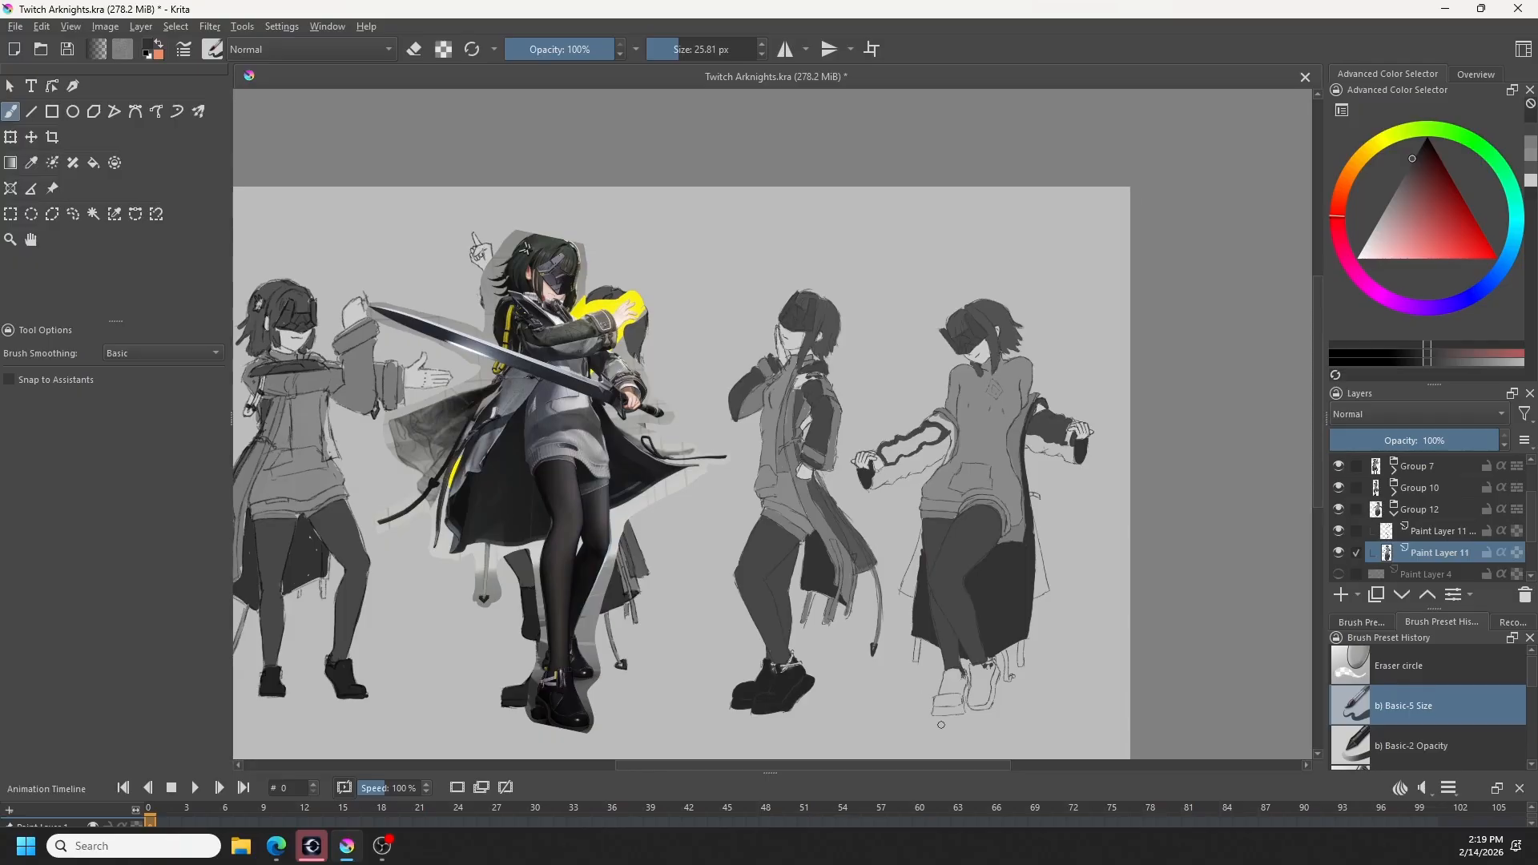
{"action": "left_click", "coordinate": [801, 491], "text": "ctrl"}
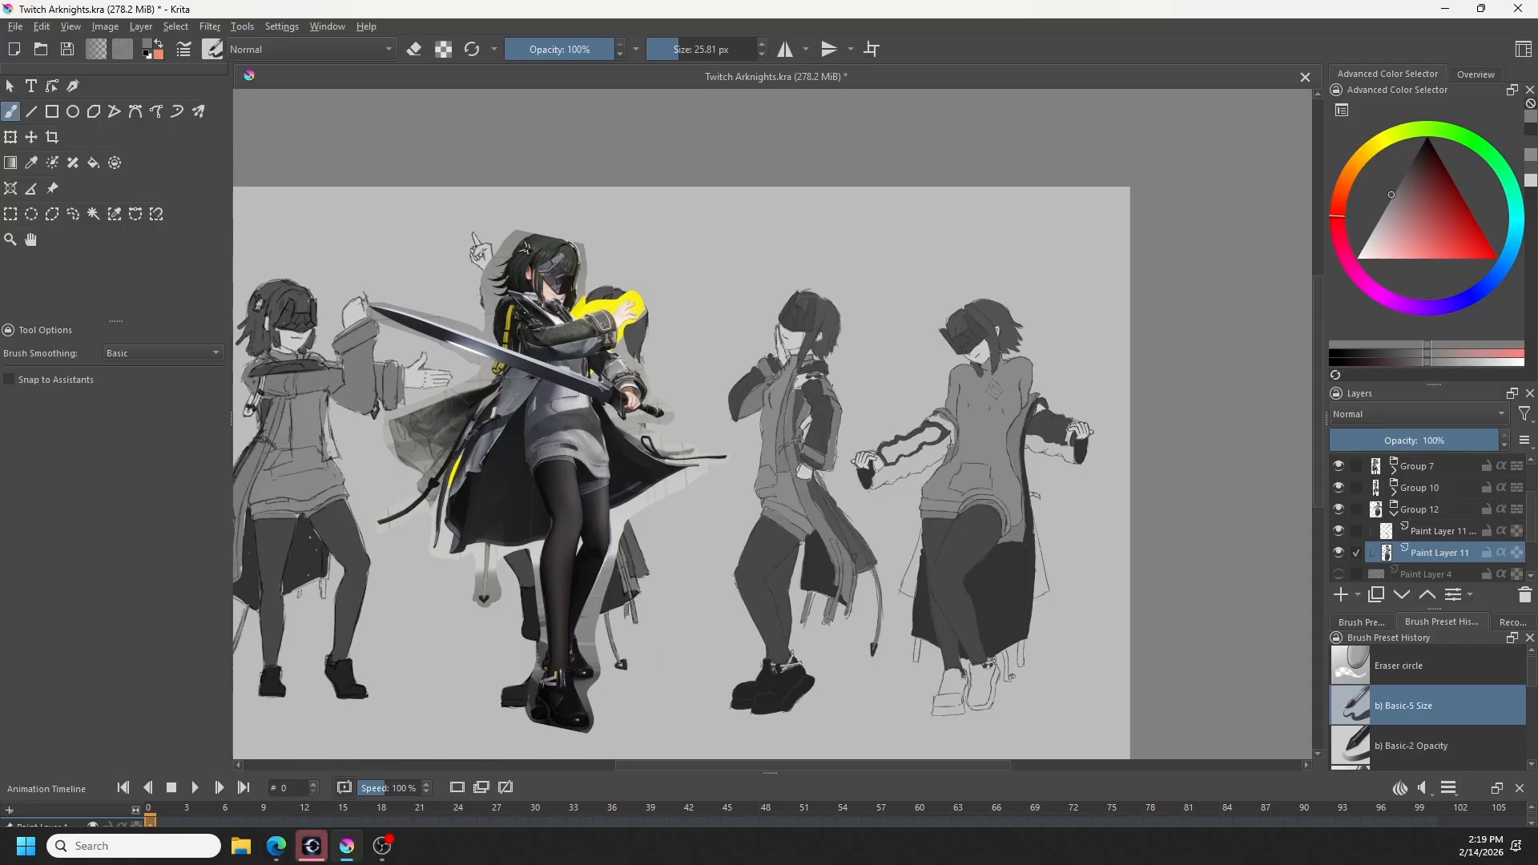
{"action": "left_click", "coordinate": [803, 497], "text": "ctrl"}
{"action": "left_click_drag", "start_coordinate": [949, 432], "coordinate": [941, 422]}
{"action": "scroll", "coordinate": [1062, 517], "scroll_direction": "up", "scroll_amount": 2}
{"action": "scroll", "coordinate": [1062, 517], "scroll_direction": "down", "scroll_amount": 3}
{"action": "scroll", "coordinate": [1057, 518], "scroll_direction": "up", "scroll_amount": 1}
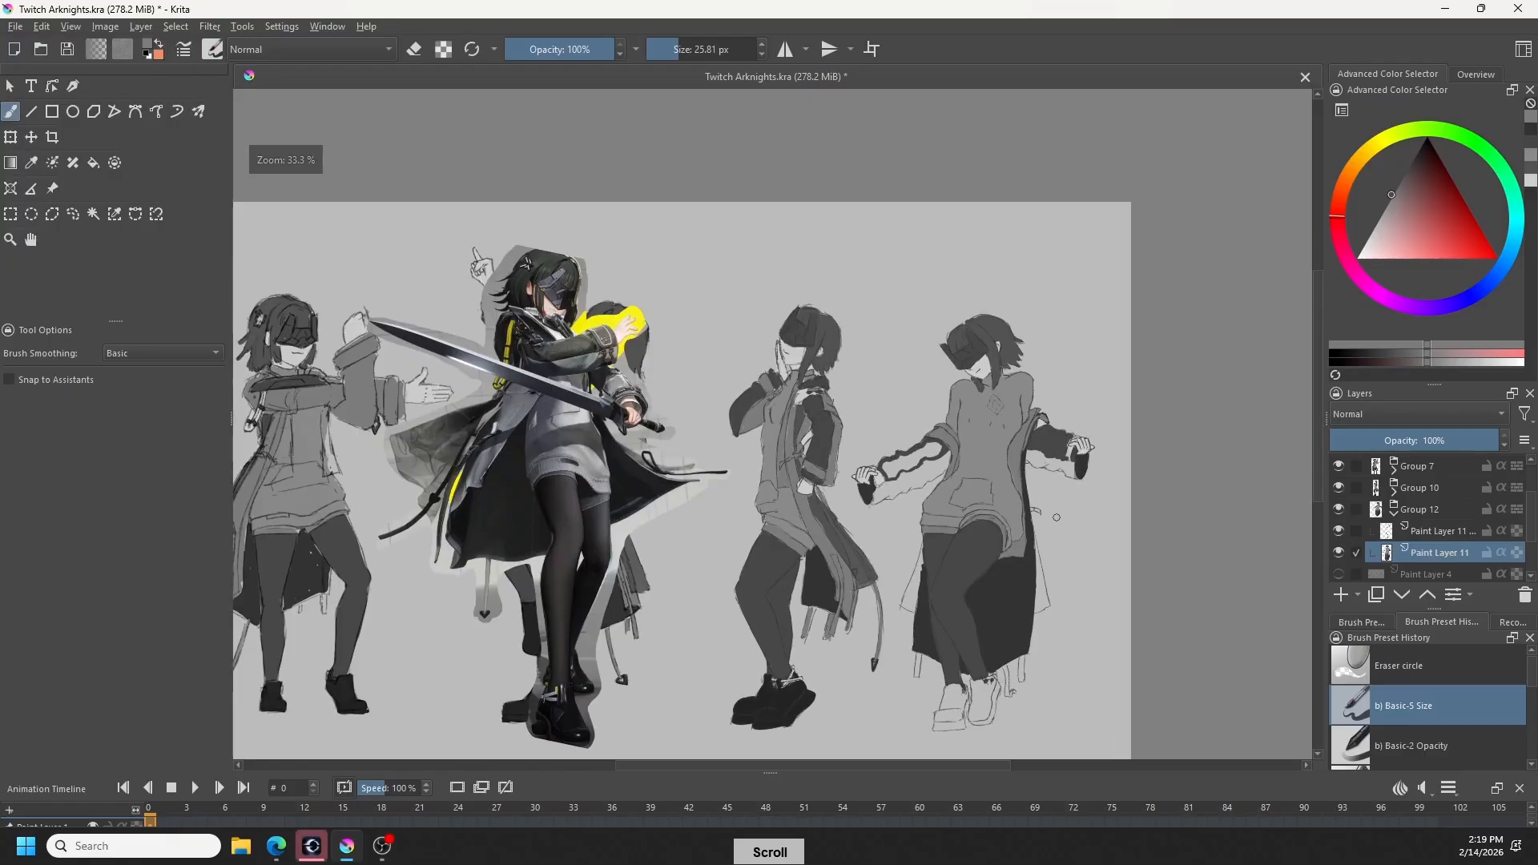
{"action": "key", "text": "ctrl+z"}
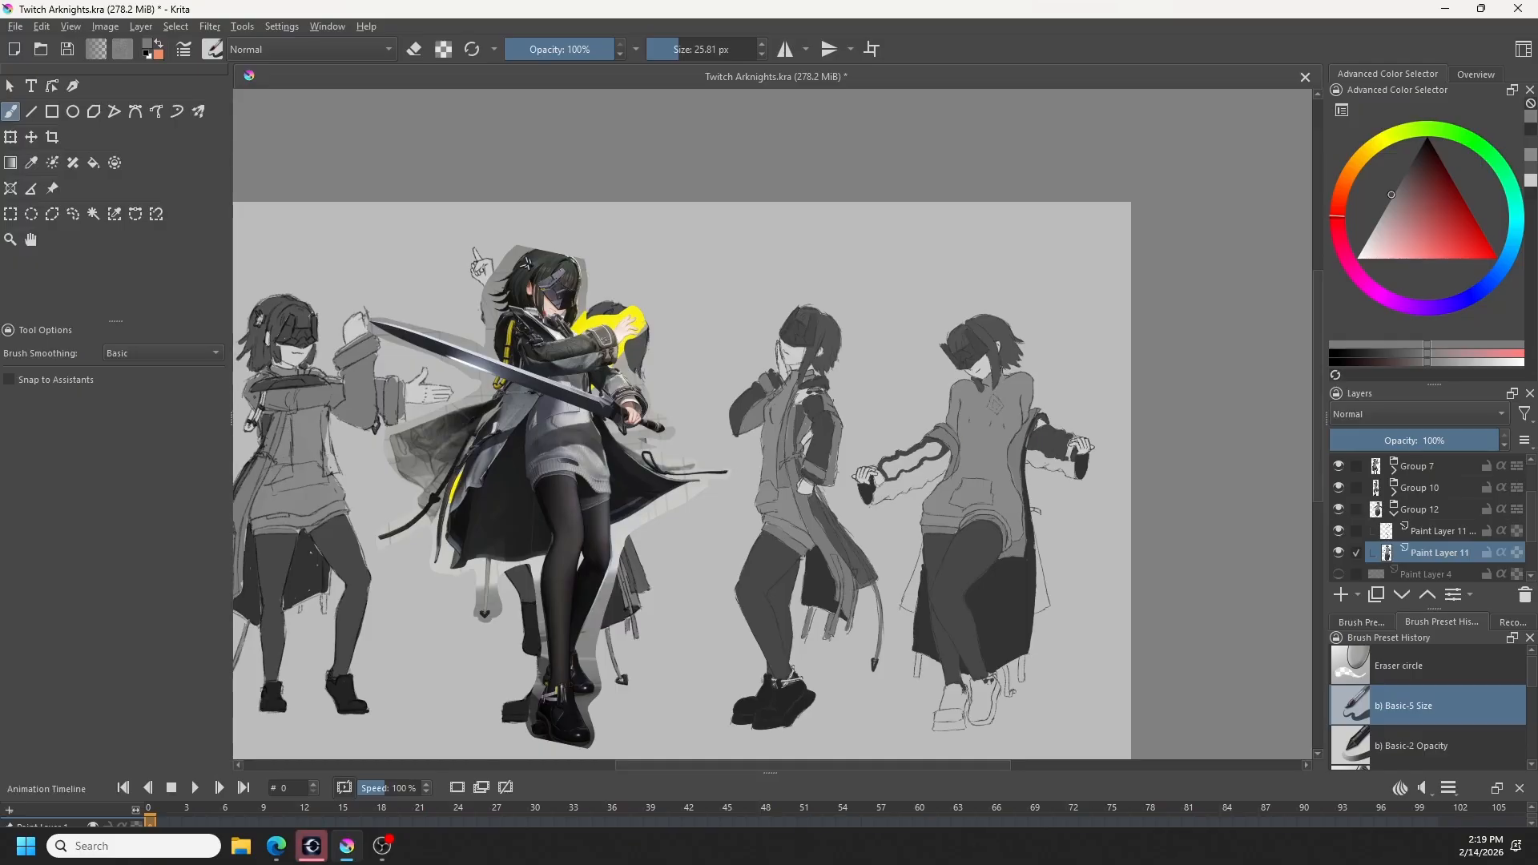
- Touch up the coat edge beside the hip in dark lining grey and refine the right sleeve's shape in its own grey
{"action": "left_click", "coordinate": [1045, 441], "text": "ctrl"}
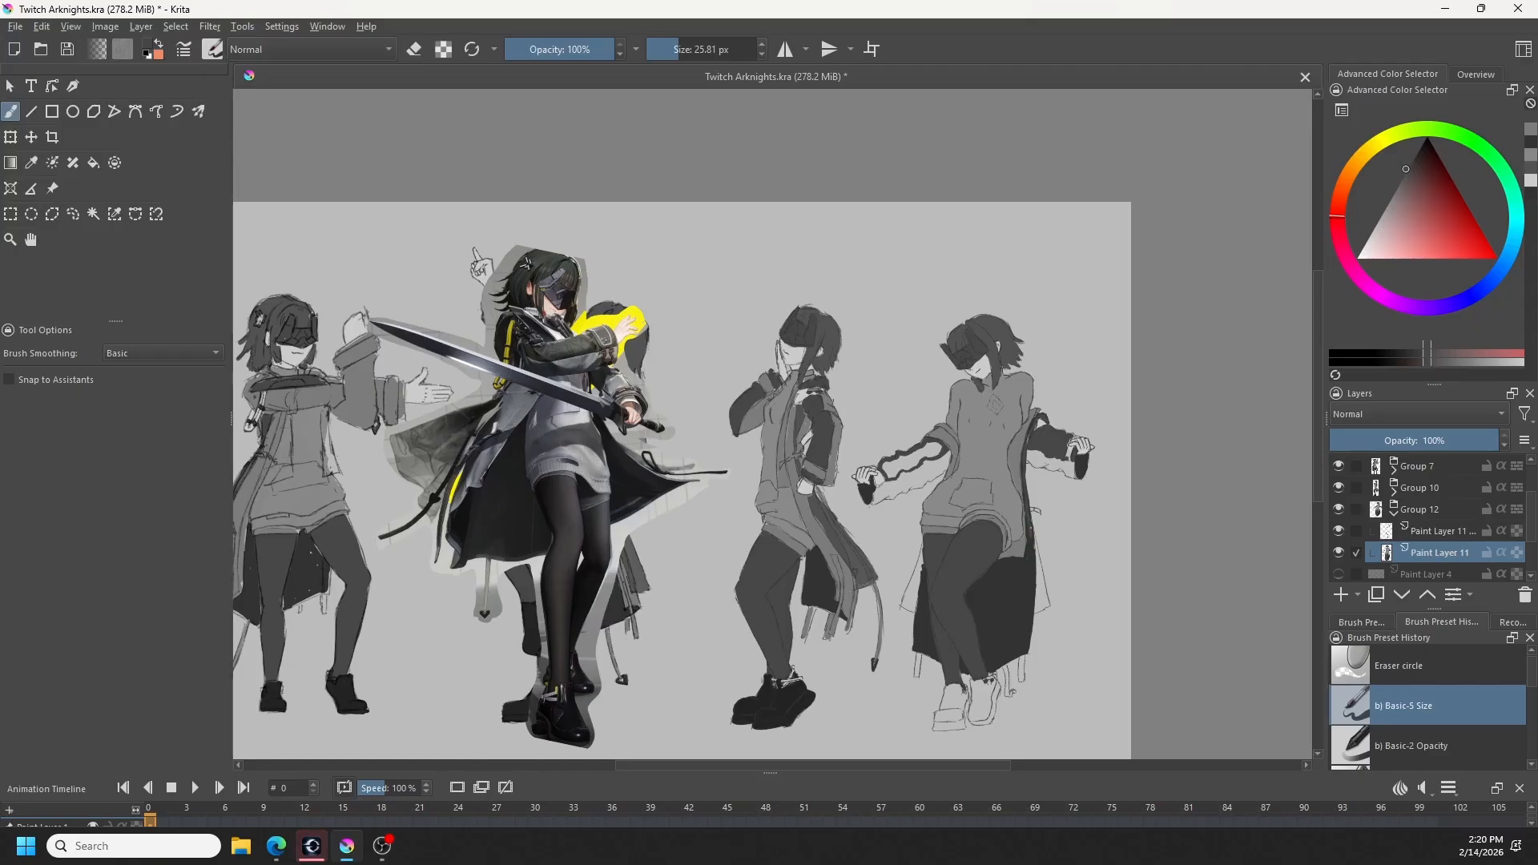
{"action": "left_click", "coordinate": [1029, 564], "text": "ctrl"}
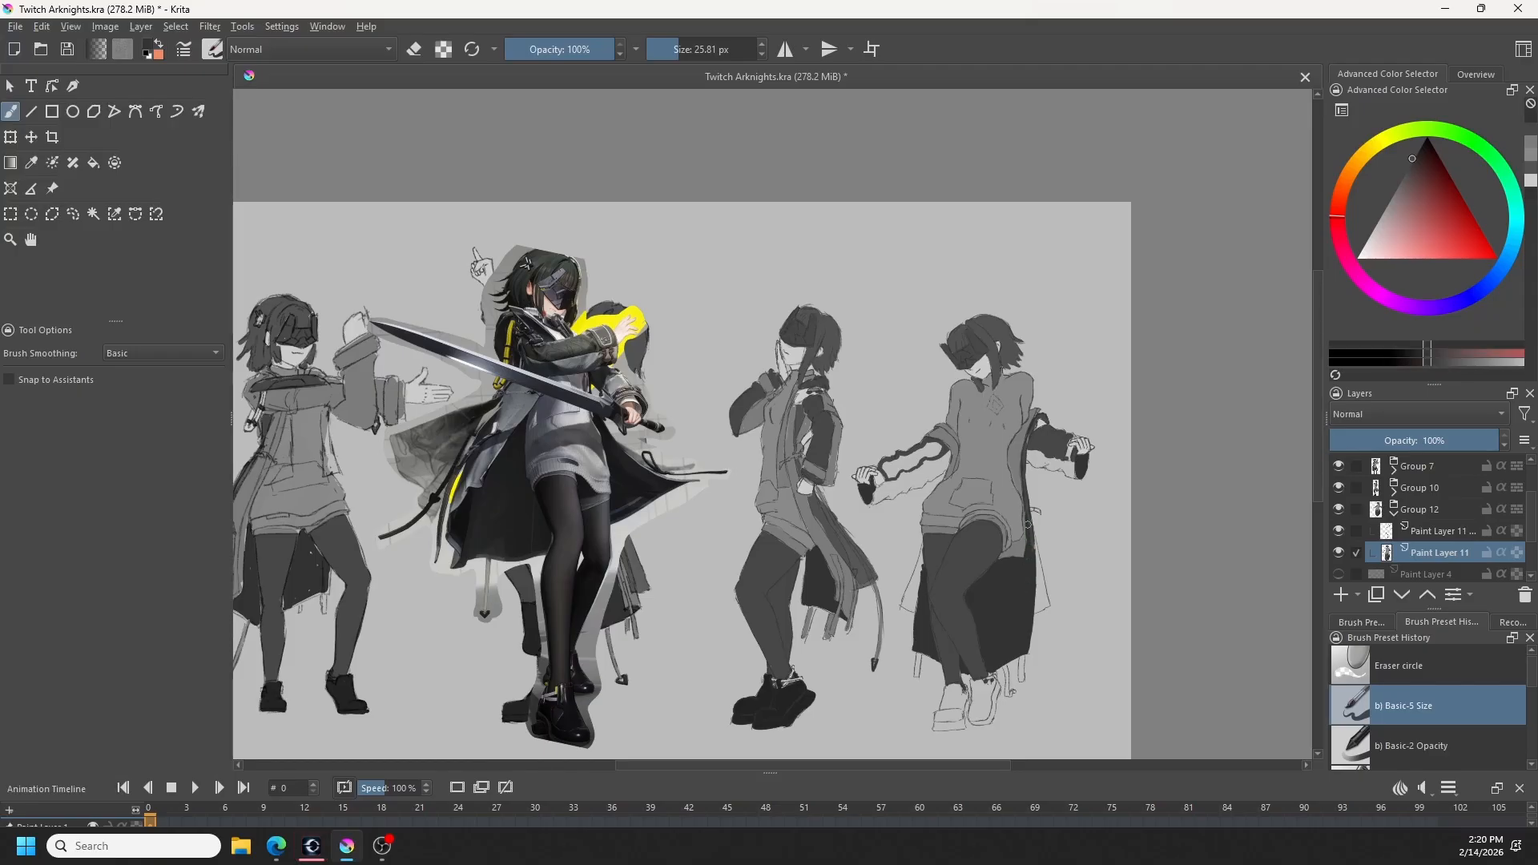
{"action": "left_click_drag", "start_coordinate": [1025, 566], "coordinate": [1030, 552]}
{"action": "left_click", "coordinate": [1036, 438], "text": "ctrl"}
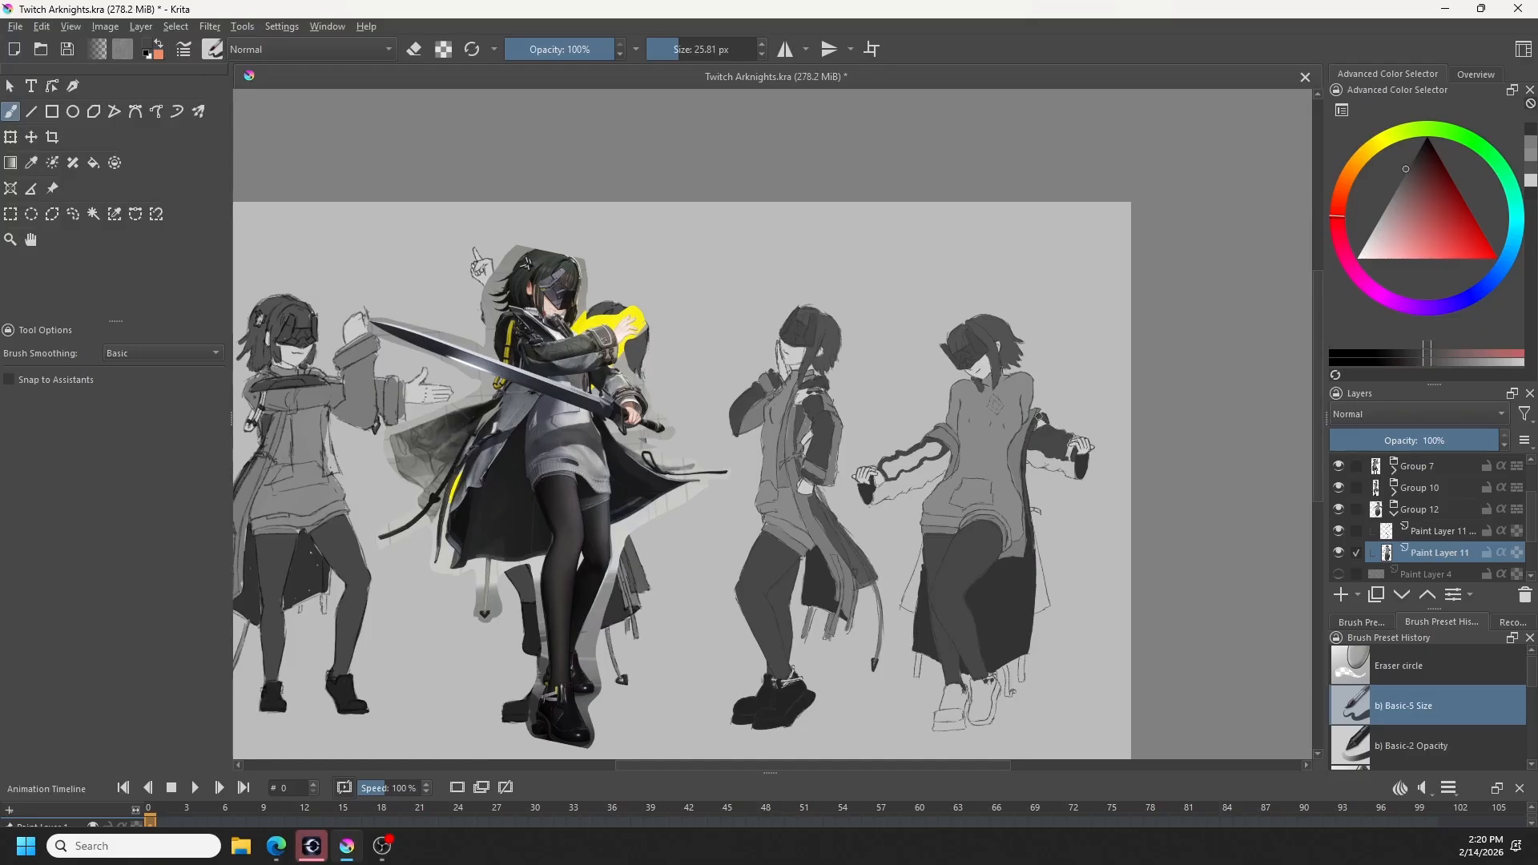
{"action": "left_click_drag", "start_coordinate": [1042, 411], "coordinate": [1067, 446]}
{"action": "key", "text": "e"}
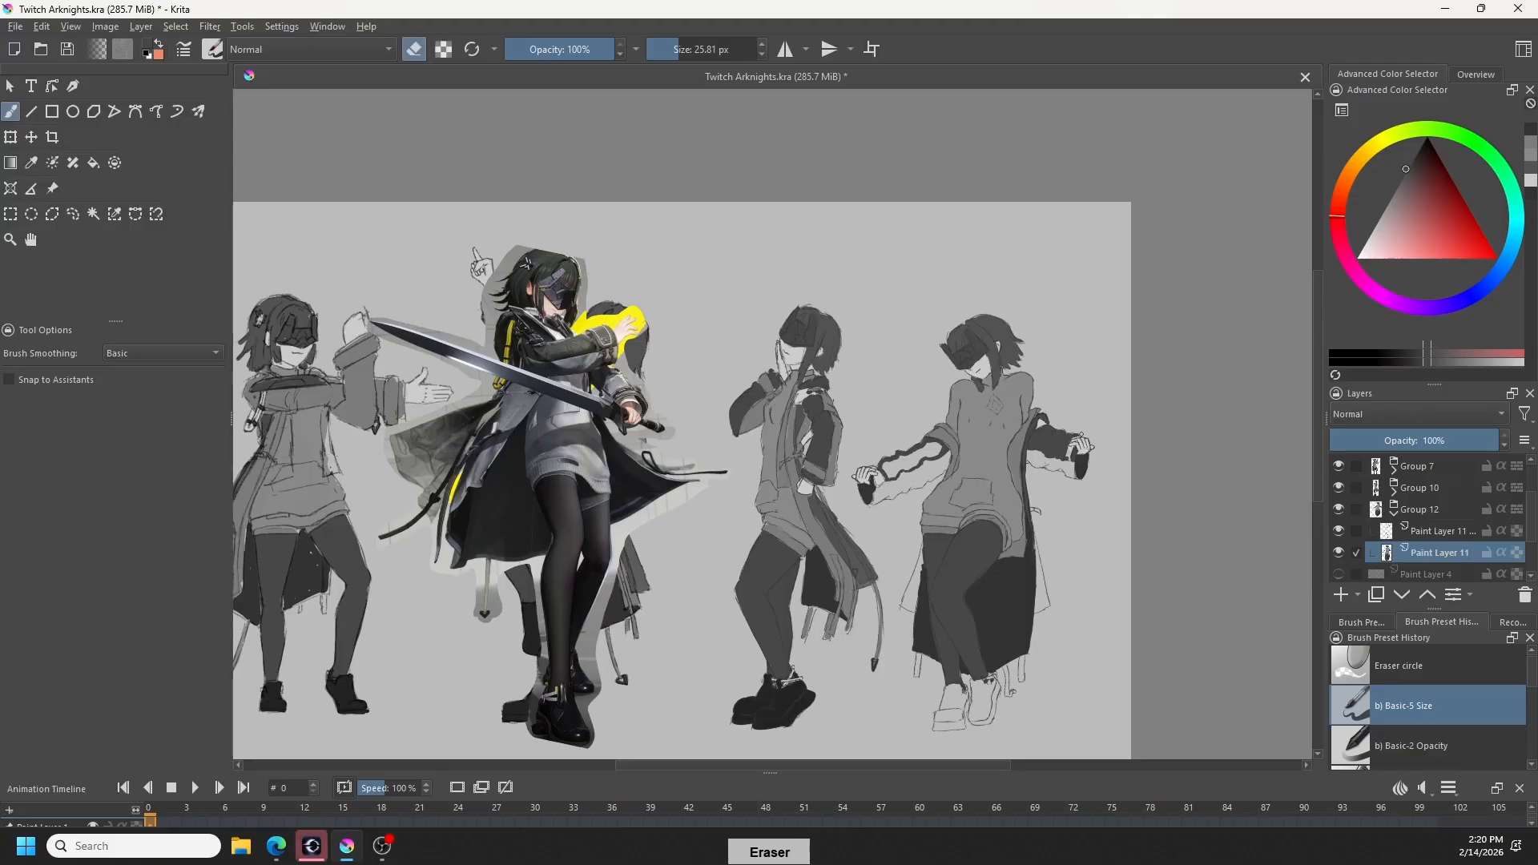
{"action": "key", "text": "e"}
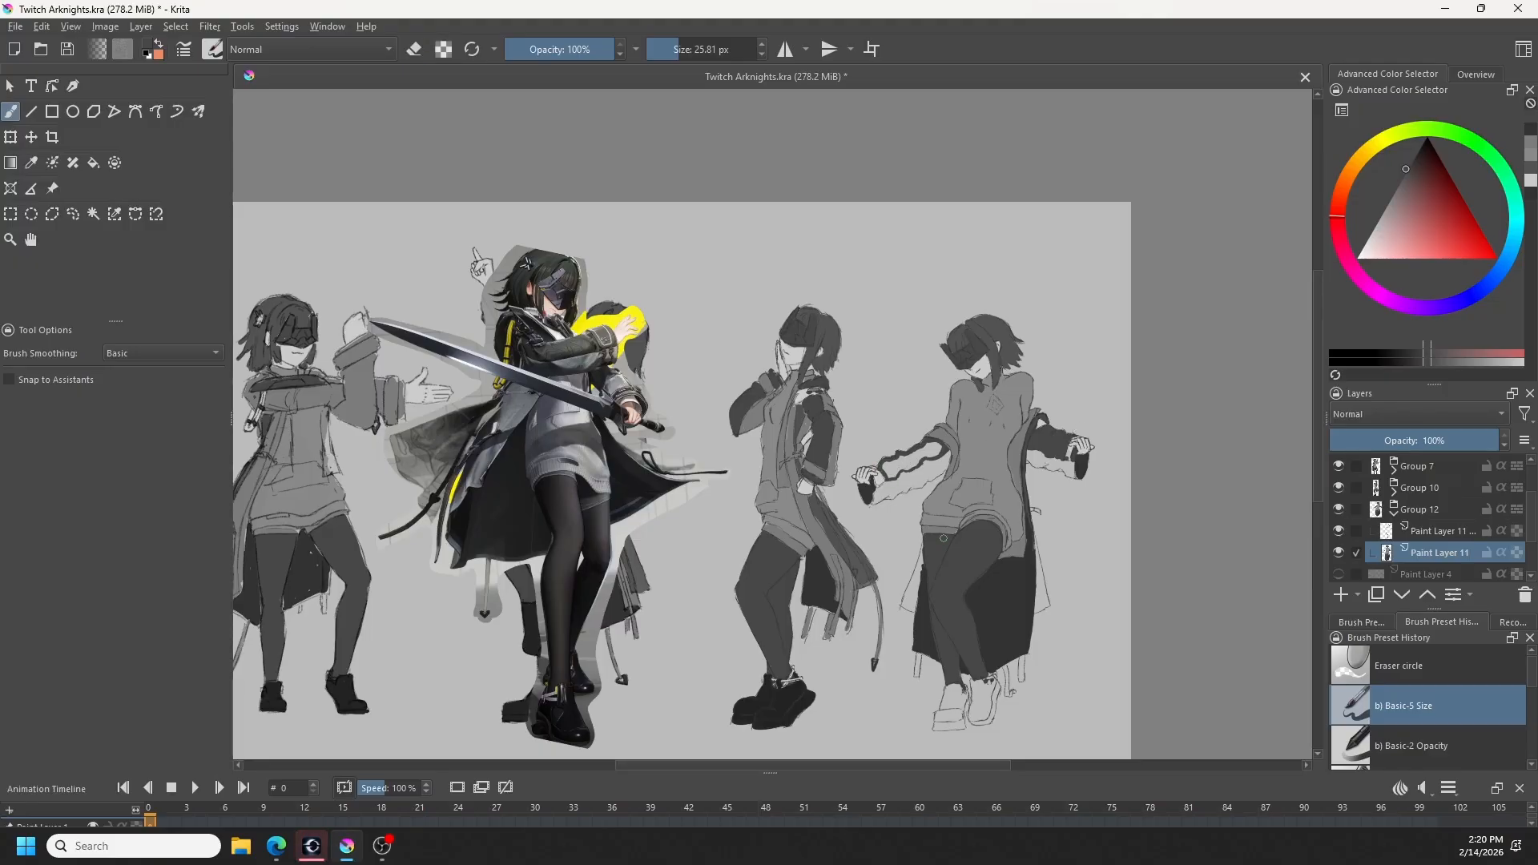
- Fill the fourth figure's outlined left sleeve with the coat grey using the Fill tool, and return to the brush
{"action": "key", "text": "f"}
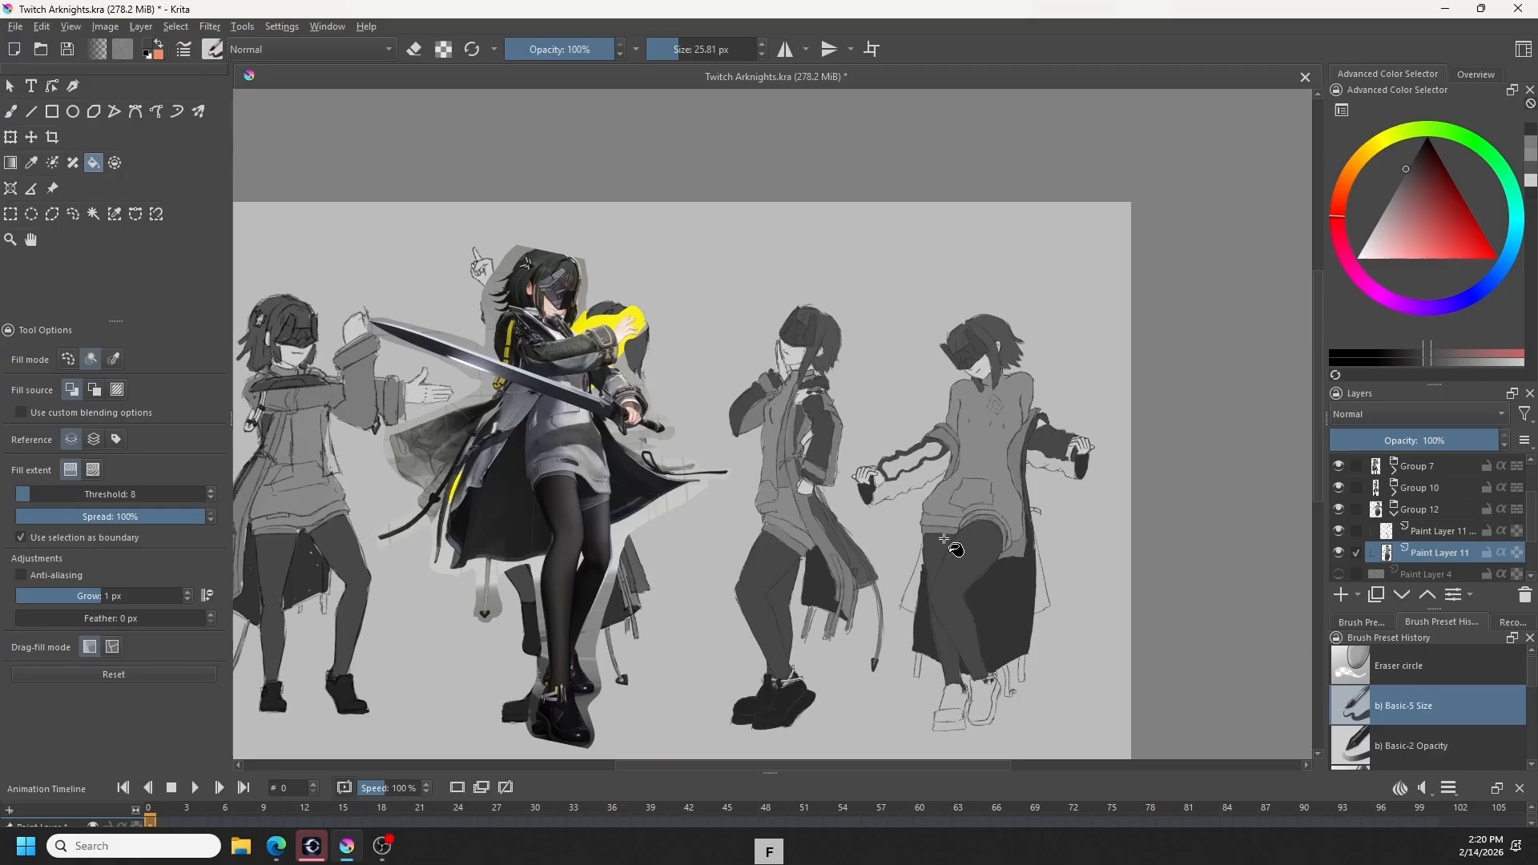
{"action": "left_click", "coordinate": [921, 463]}
{"action": "key", "text": "b"}
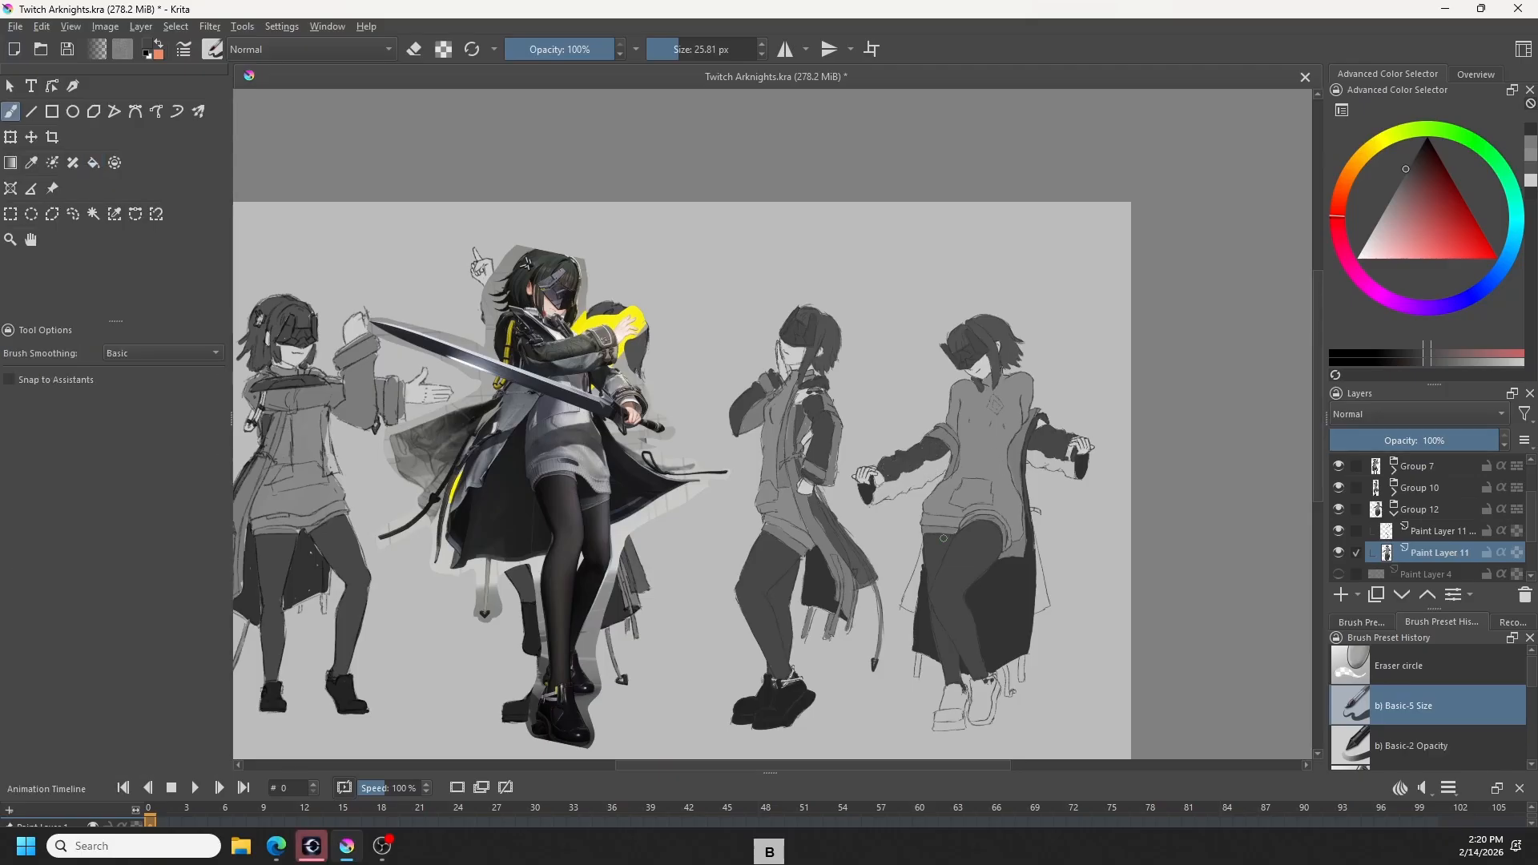
- Sample the lighter sweater grey to paint the undersides of the sleeves, and touch up the left sleeve near the cuff
{"action": "left_click", "coordinate": [841, 465], "text": "ctrl"}
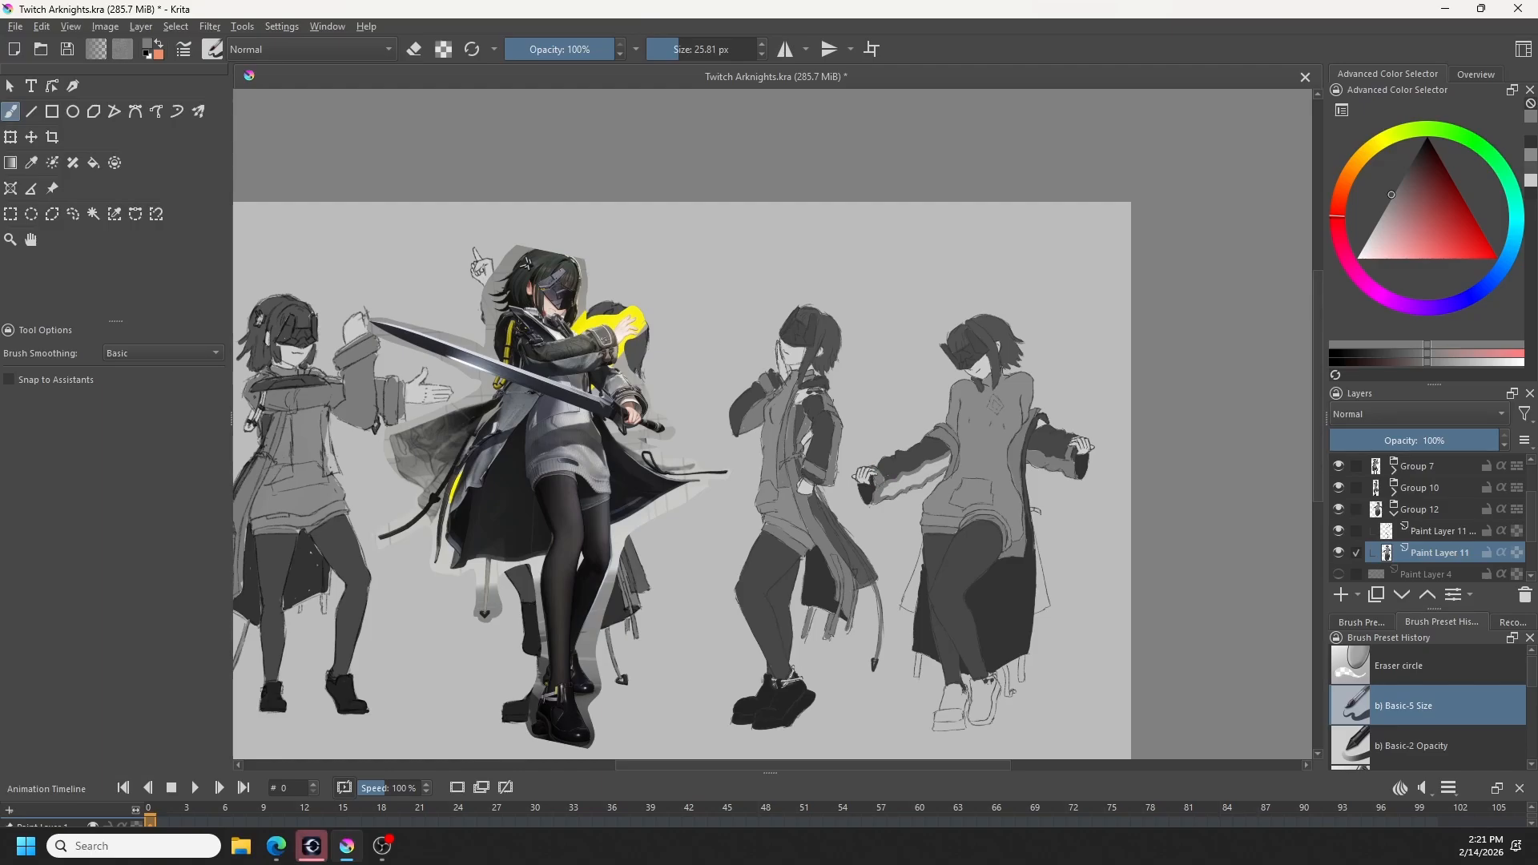
{"action": "left_click", "coordinate": [893, 468], "text": "ctrl"}
{"action": "left_click_drag", "start_coordinate": [891, 473], "coordinate": [883, 484]}
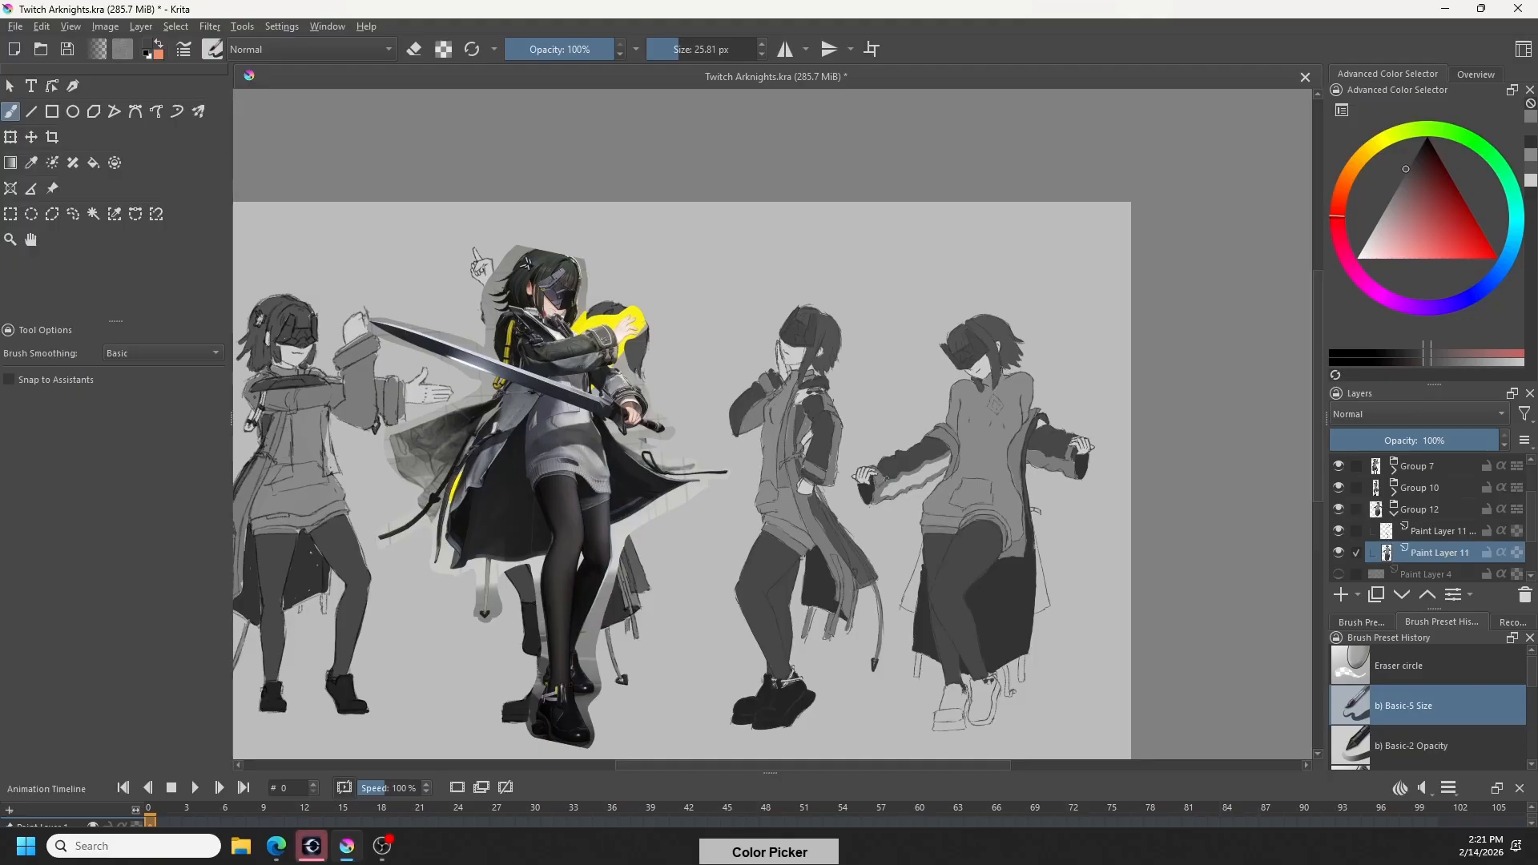
{"action": "left_click", "coordinate": [881, 492], "text": "ctrl"}
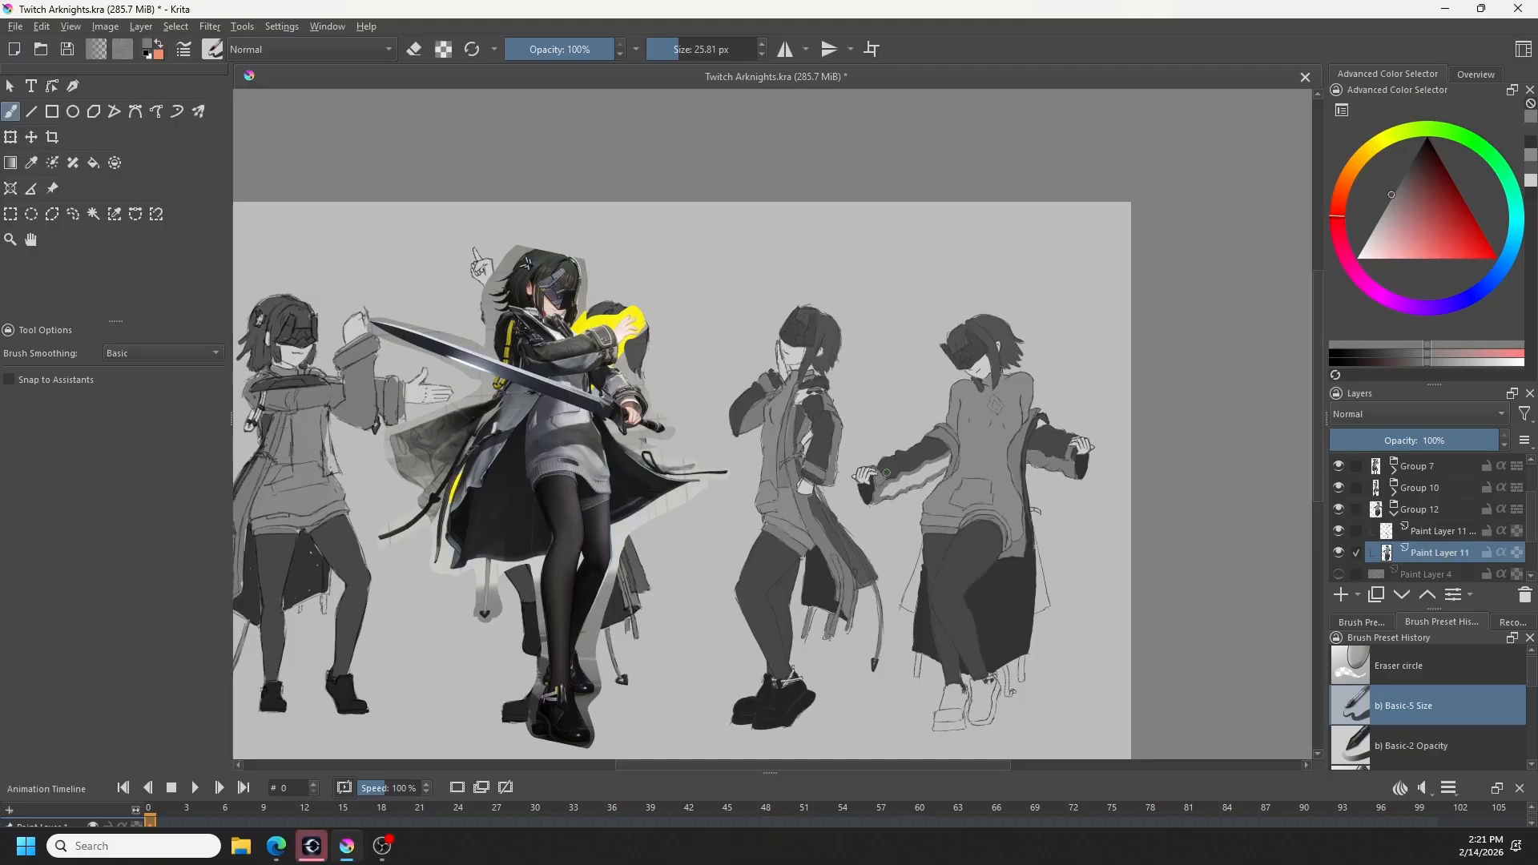
{"action": "key", "text": "f"}
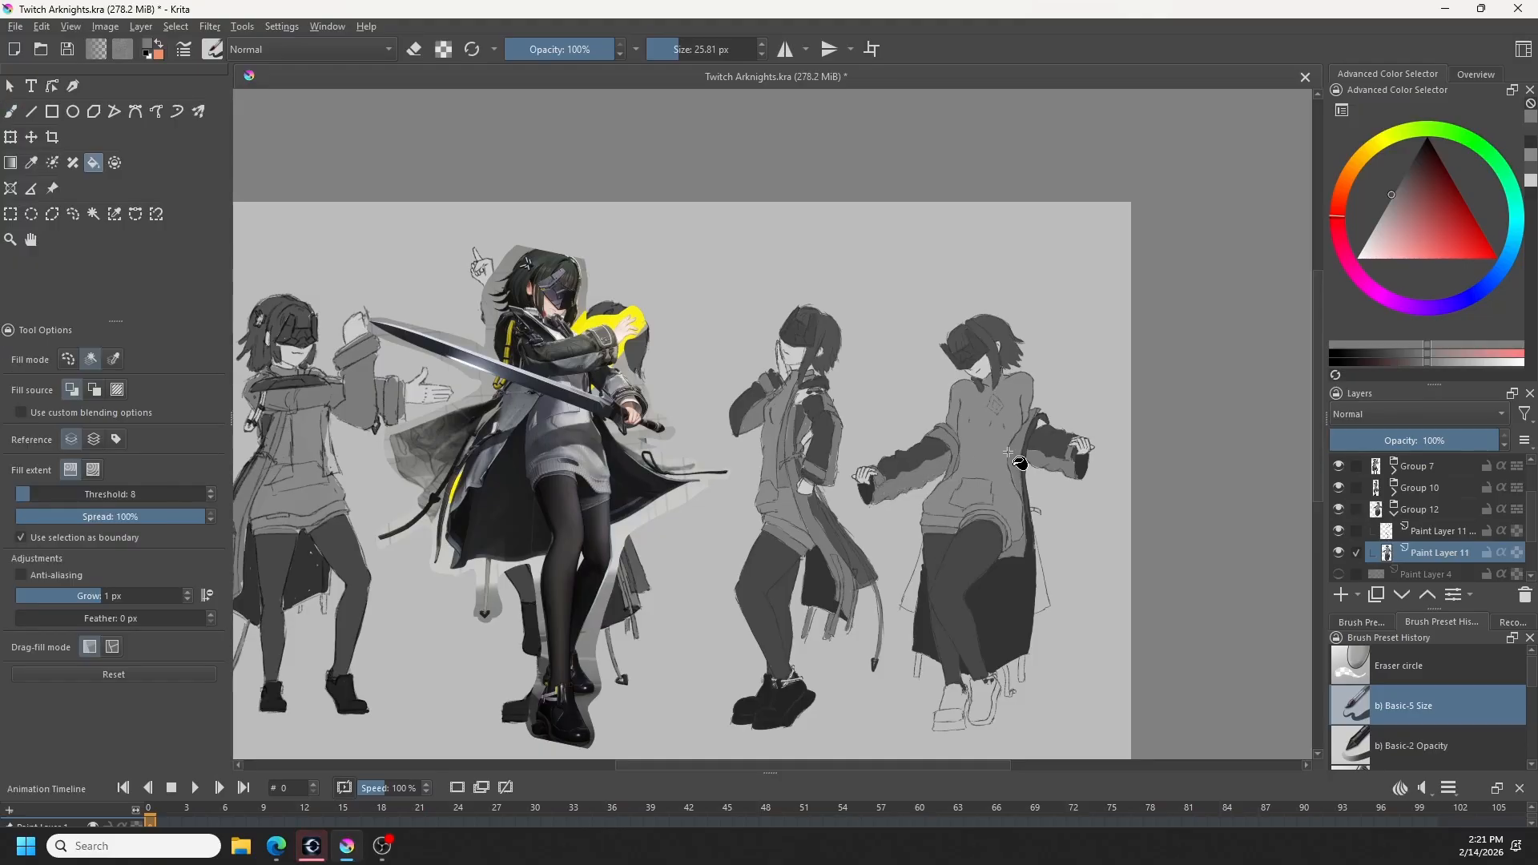
{"action": "key", "text": "b"}
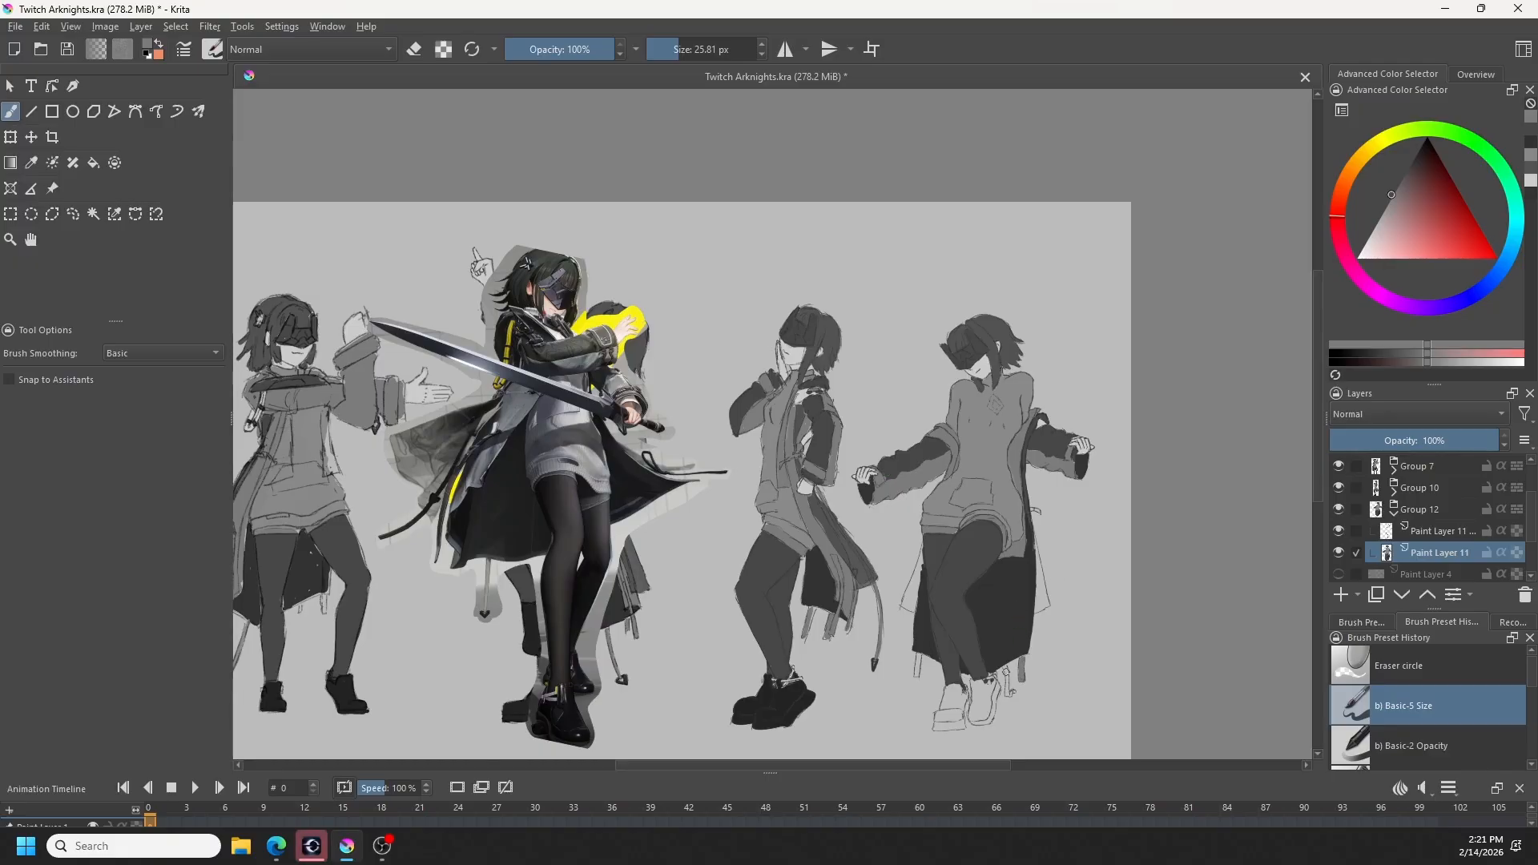
{"action": "right_click", "coordinate": [1008, 678]}
{"action": "key", "text": "e"}
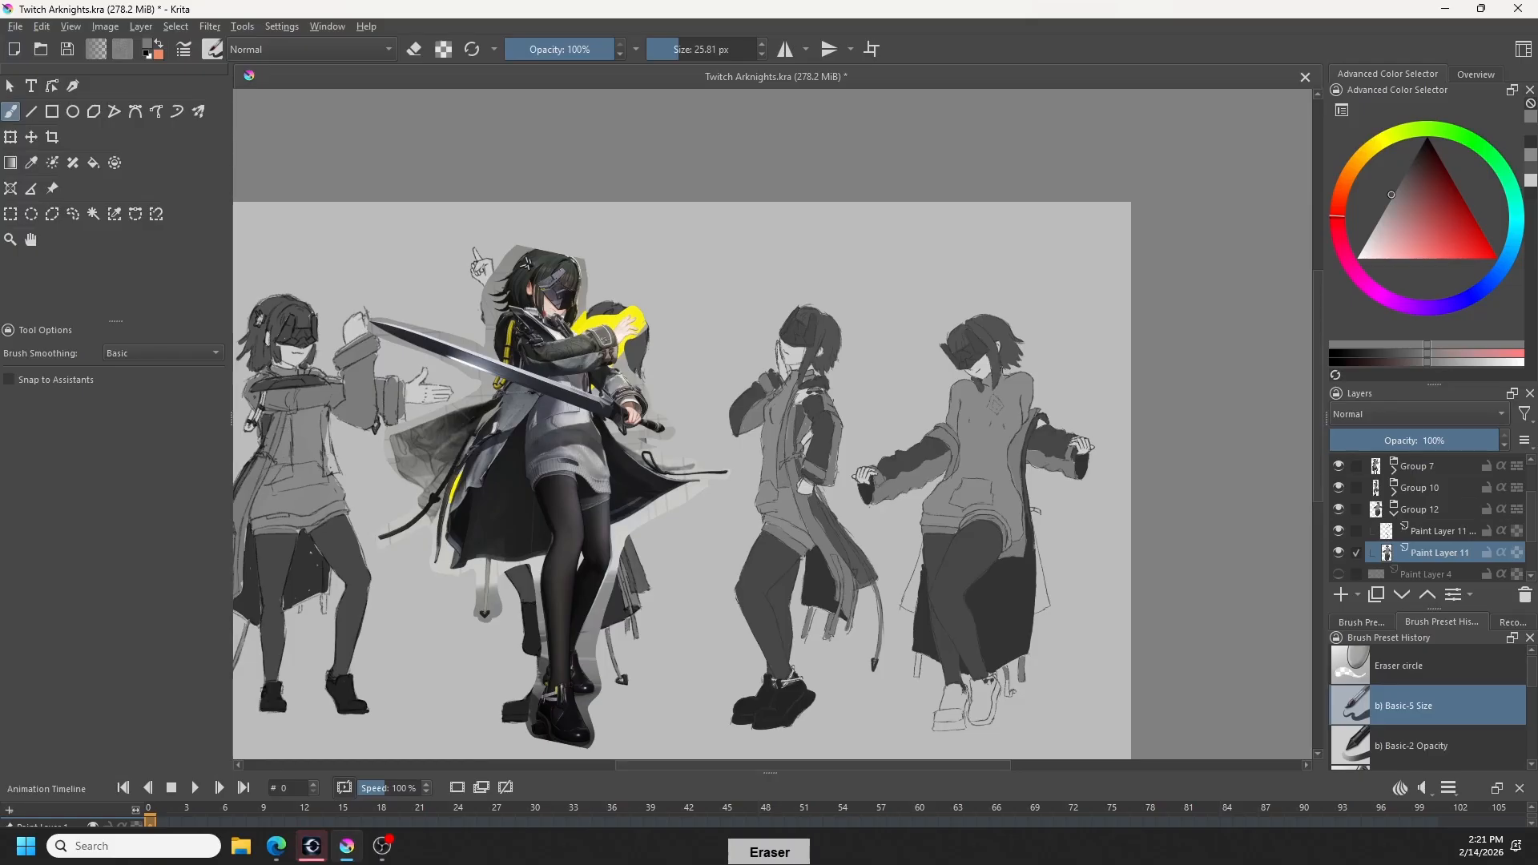
{"action": "key", "text": "e"}
{"action": "key", "text": "e"}
{"action": "key", "text": "e"}
{"action": "left_click", "coordinate": [1425, 532]}
{"action": "right_click", "coordinate": [1423, 532]}
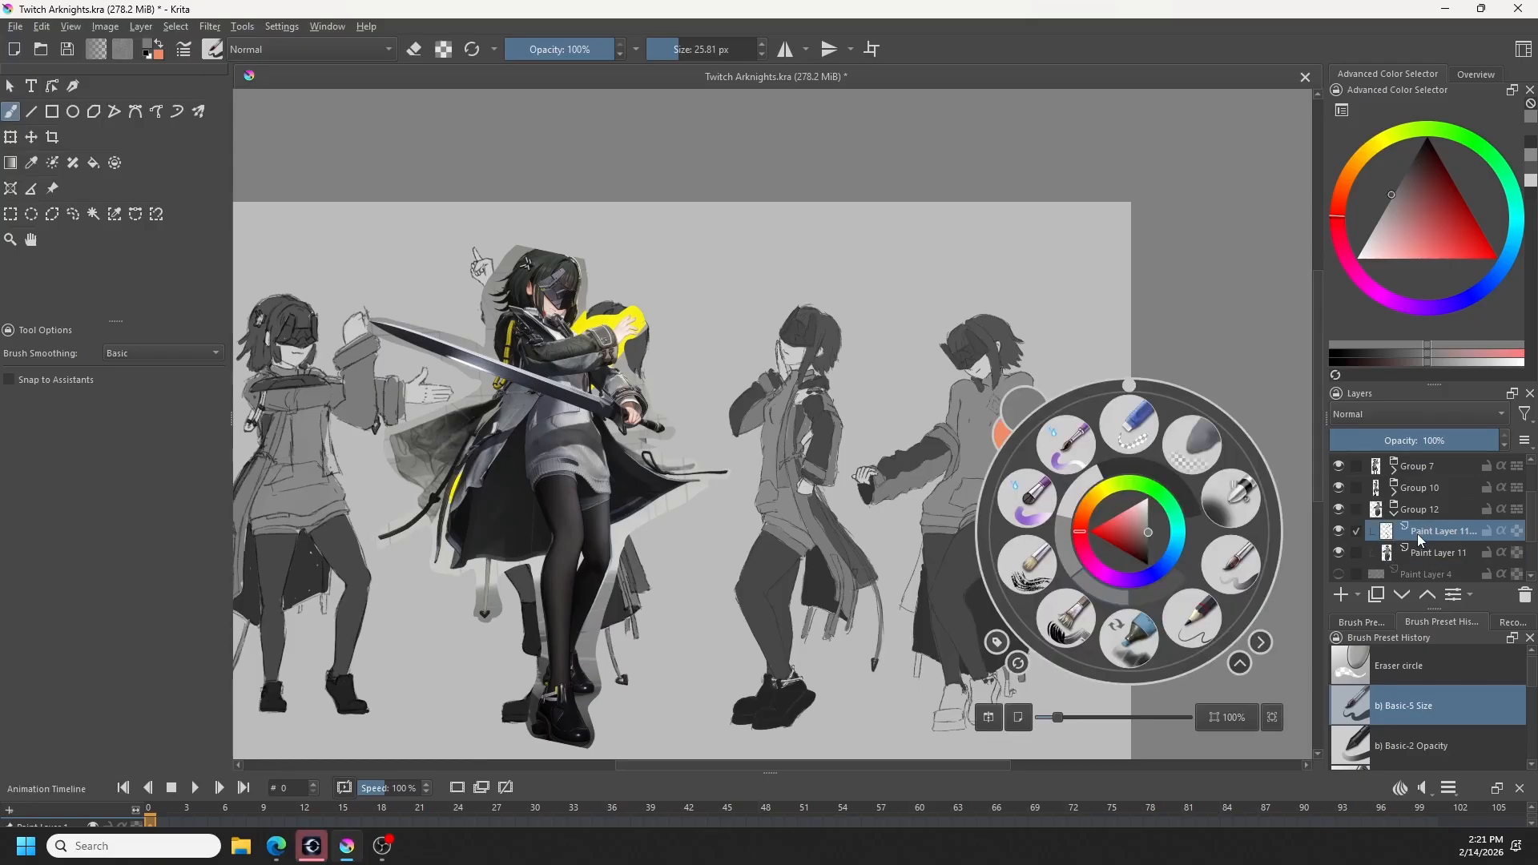
{"action": "key", "text": "e"}
{"action": "key", "text": "/"}
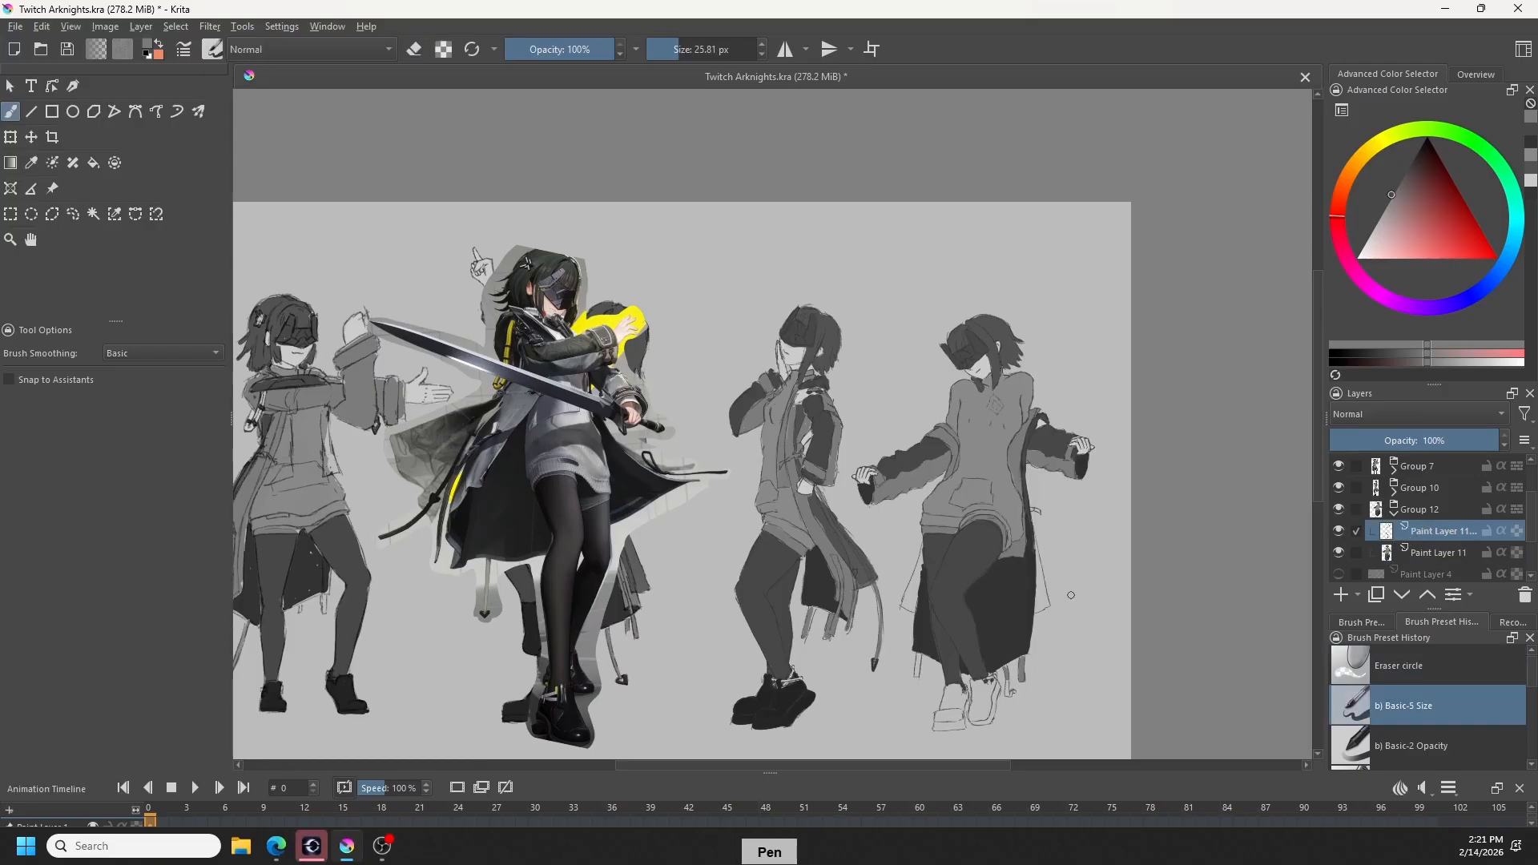
{"action": "left_click_drag", "start_coordinate": [1076, 613], "coordinate": [1027, 687]}
{"action": "scroll", "coordinate": [1062, 663], "scroll_direction": "up", "scroll_amount": 3}
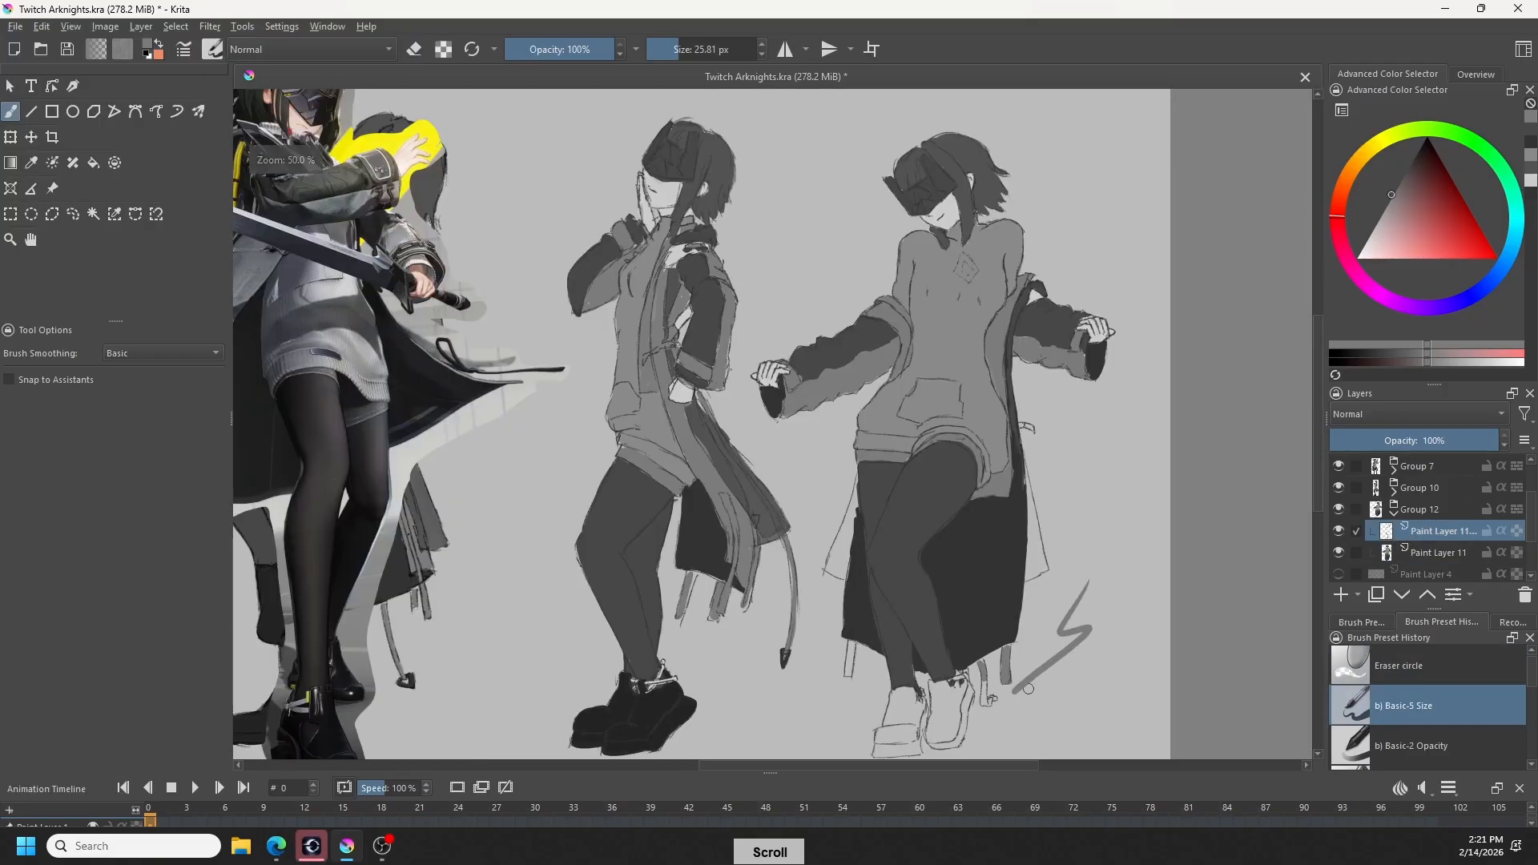
{"action": "scroll", "coordinate": [1061, 664], "scroll_direction": "down", "scroll_amount": 4}
{"action": "key", "text": "ctrl+z"}
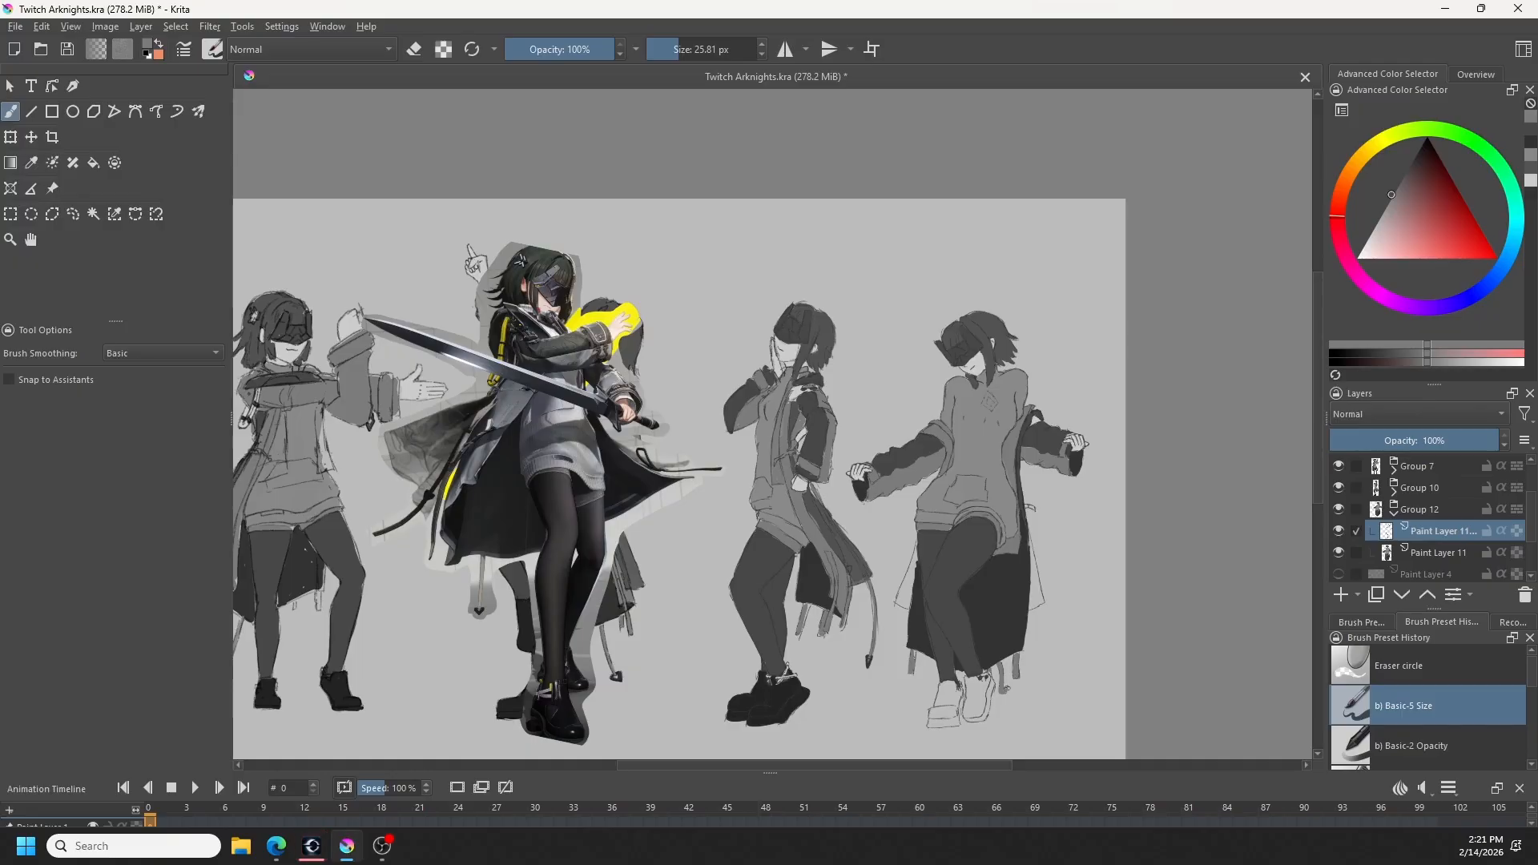
- Sample the near-black shoe grey and try blocking in the fourth figure's tassel tip and both shoes on the line-art layer
{"action": "left_click", "coordinate": [810, 733], "text": "ctrl"}
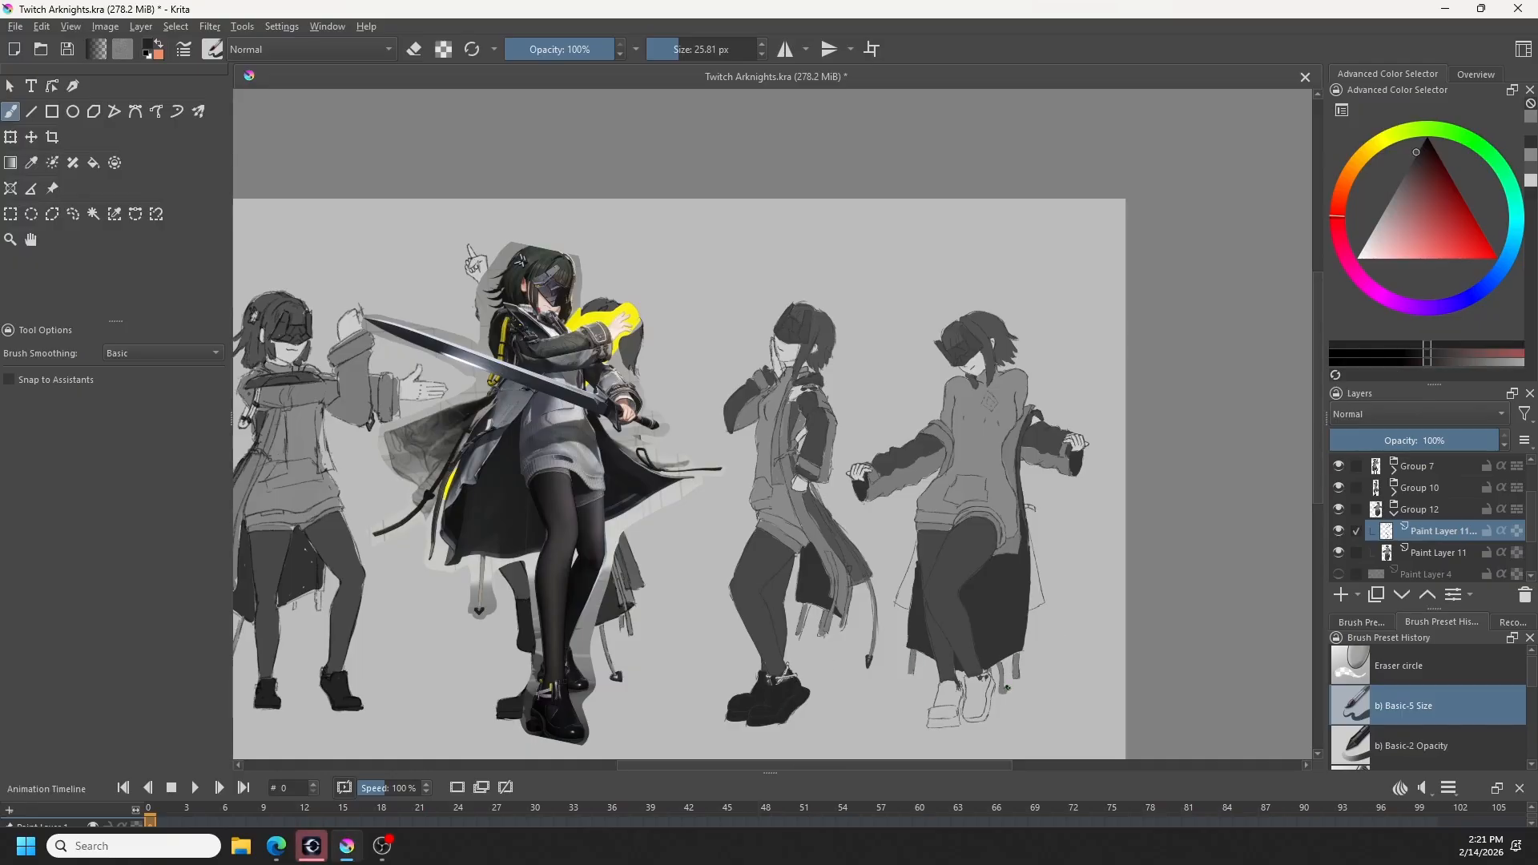
{"action": "left_click_drag", "start_coordinate": [1007, 689], "coordinate": [1009, 690]}
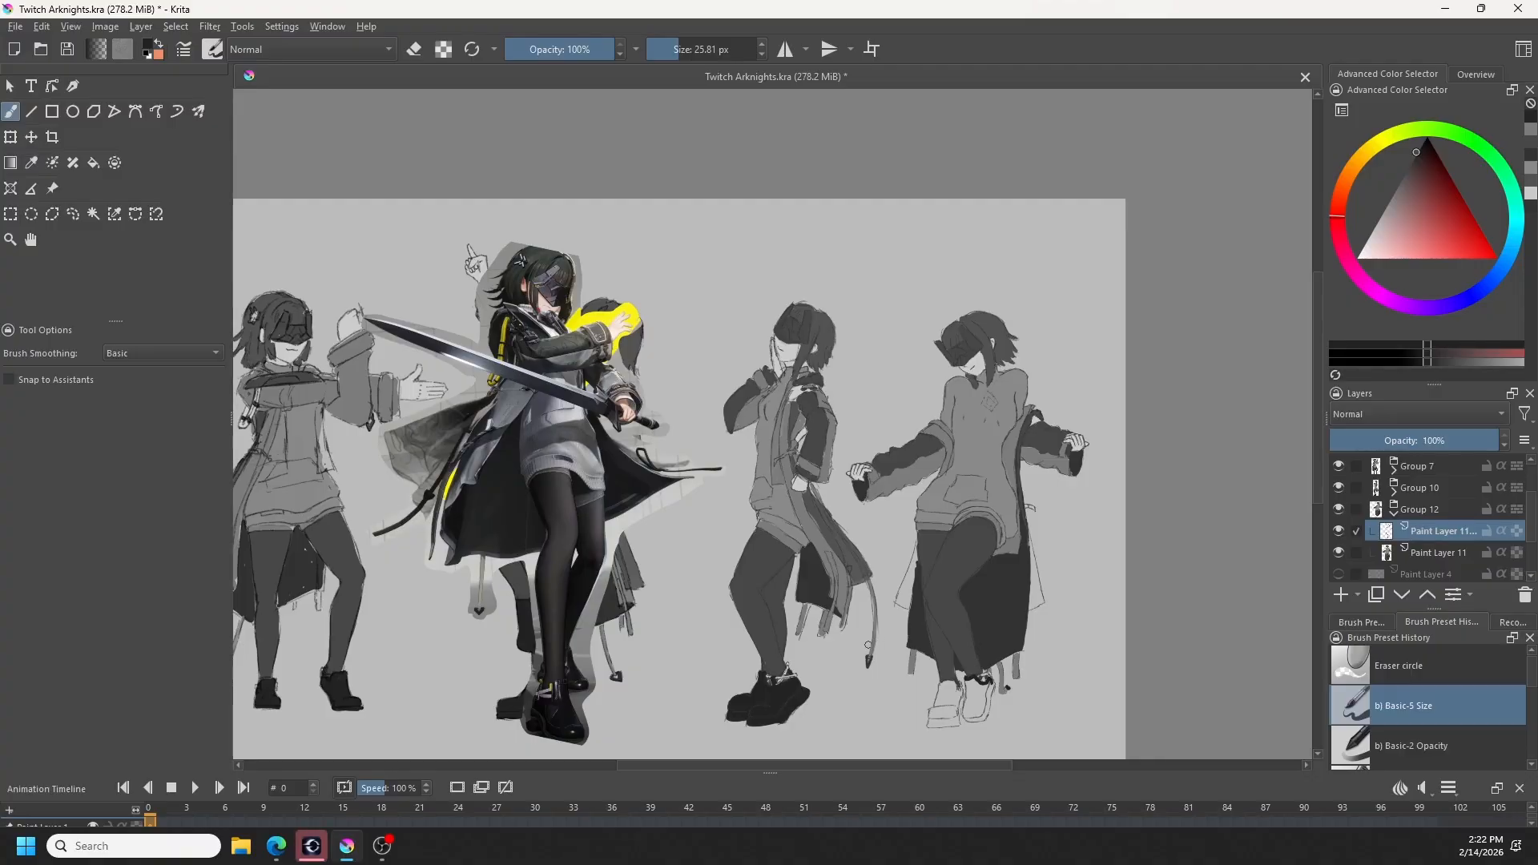
{"action": "mouse_move", "coordinate": [869, 645]}
{"action": "left_mouse_down"}
{"action": "mouse_move", "coordinate": [856, 672]}
{"action": "mouse_move", "coordinate": [886, 670]}
{"action": "left_mouse_up"}
{"action": "key", "text": "ctrl+z"}
{"action": "mouse_move", "coordinate": [984, 718]}
{"action": "left_mouse_down"}
{"action": "mouse_move", "coordinate": [991, 687]}
{"action": "mouse_move", "coordinate": [965, 699]}
{"action": "left_mouse_up"}
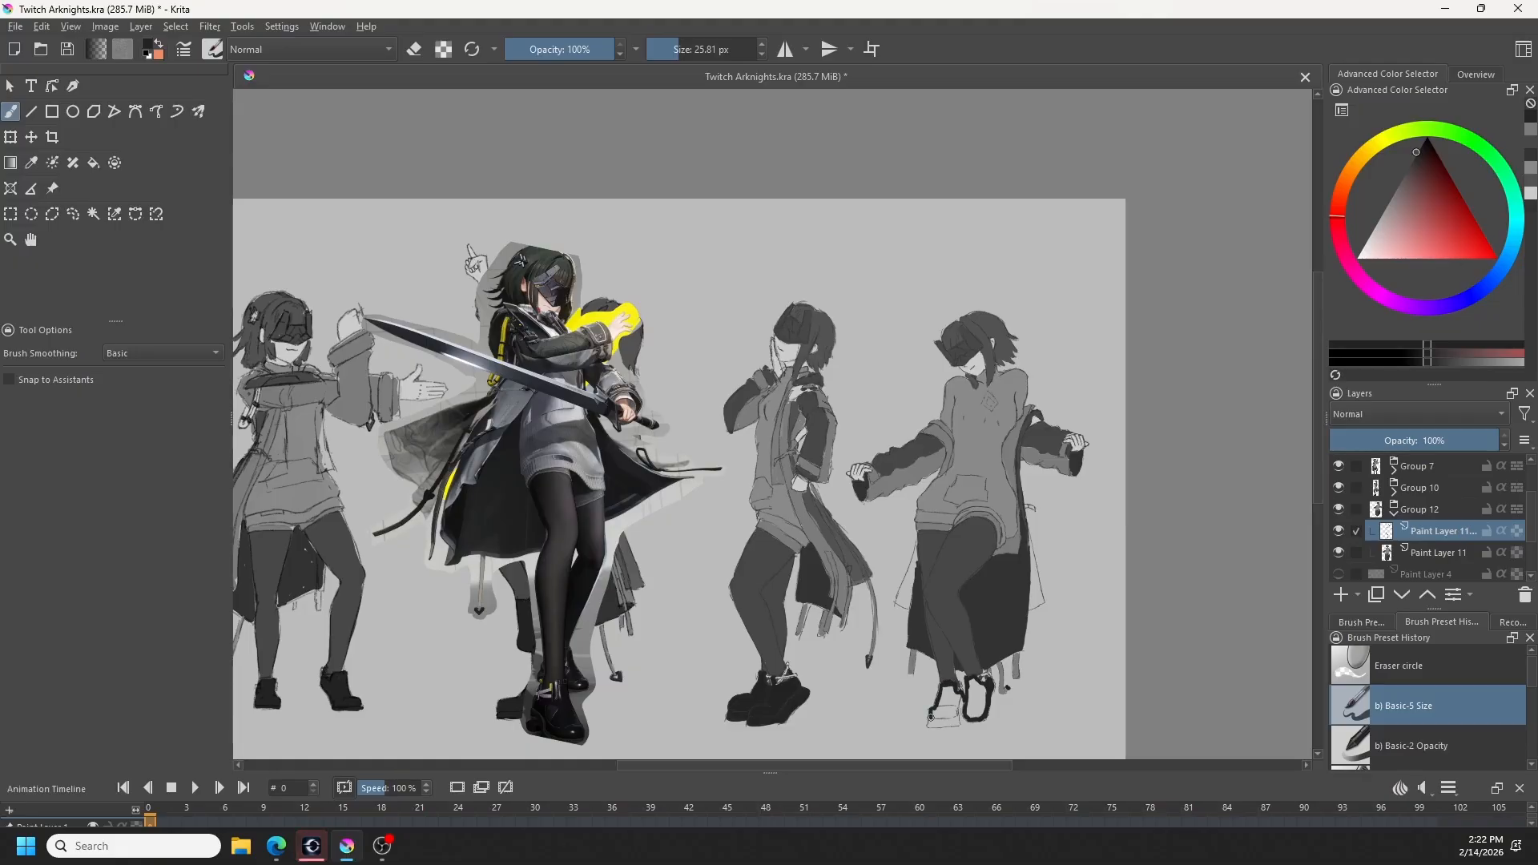
{"action": "mouse_move", "coordinate": [930, 723]}
{"action": "left_mouse_down"}
{"action": "mouse_move", "coordinate": [957, 723]}
{"action": "mouse_move", "coordinate": [962, 705]}
{"action": "left_mouse_up"}
{"action": "key", "text": "f"}
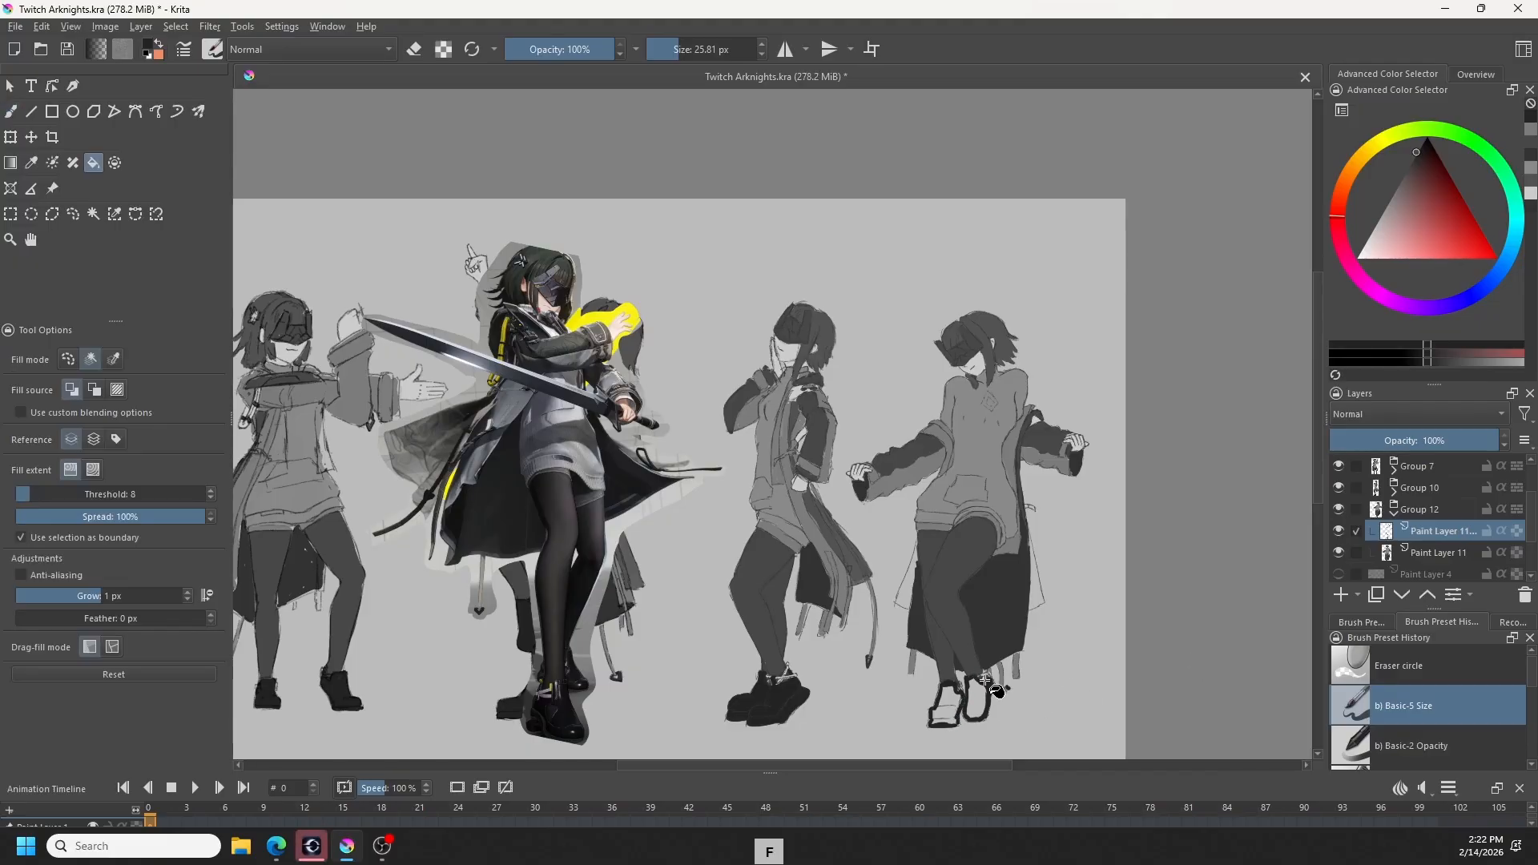
{"action": "left_click", "coordinate": [979, 701]}
{"action": "left_click", "coordinate": [954, 705]}
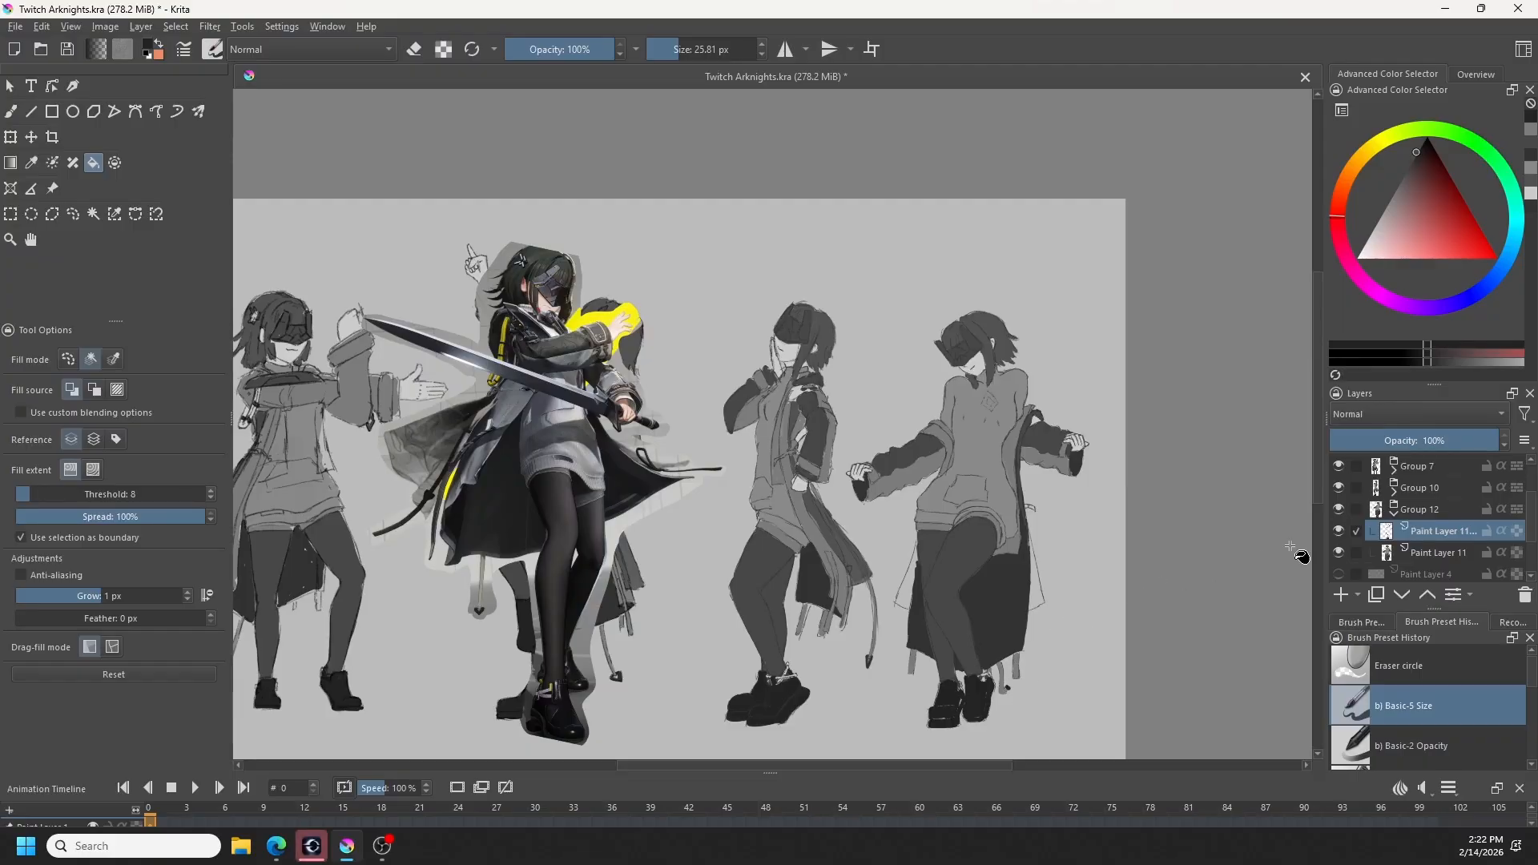
- Undo the shoe fills, shoe outlines and tassel tip on the line-art layer, toggling the flat-colour layer's visibility to check
{"action": "key", "text": "ctrl+z"}
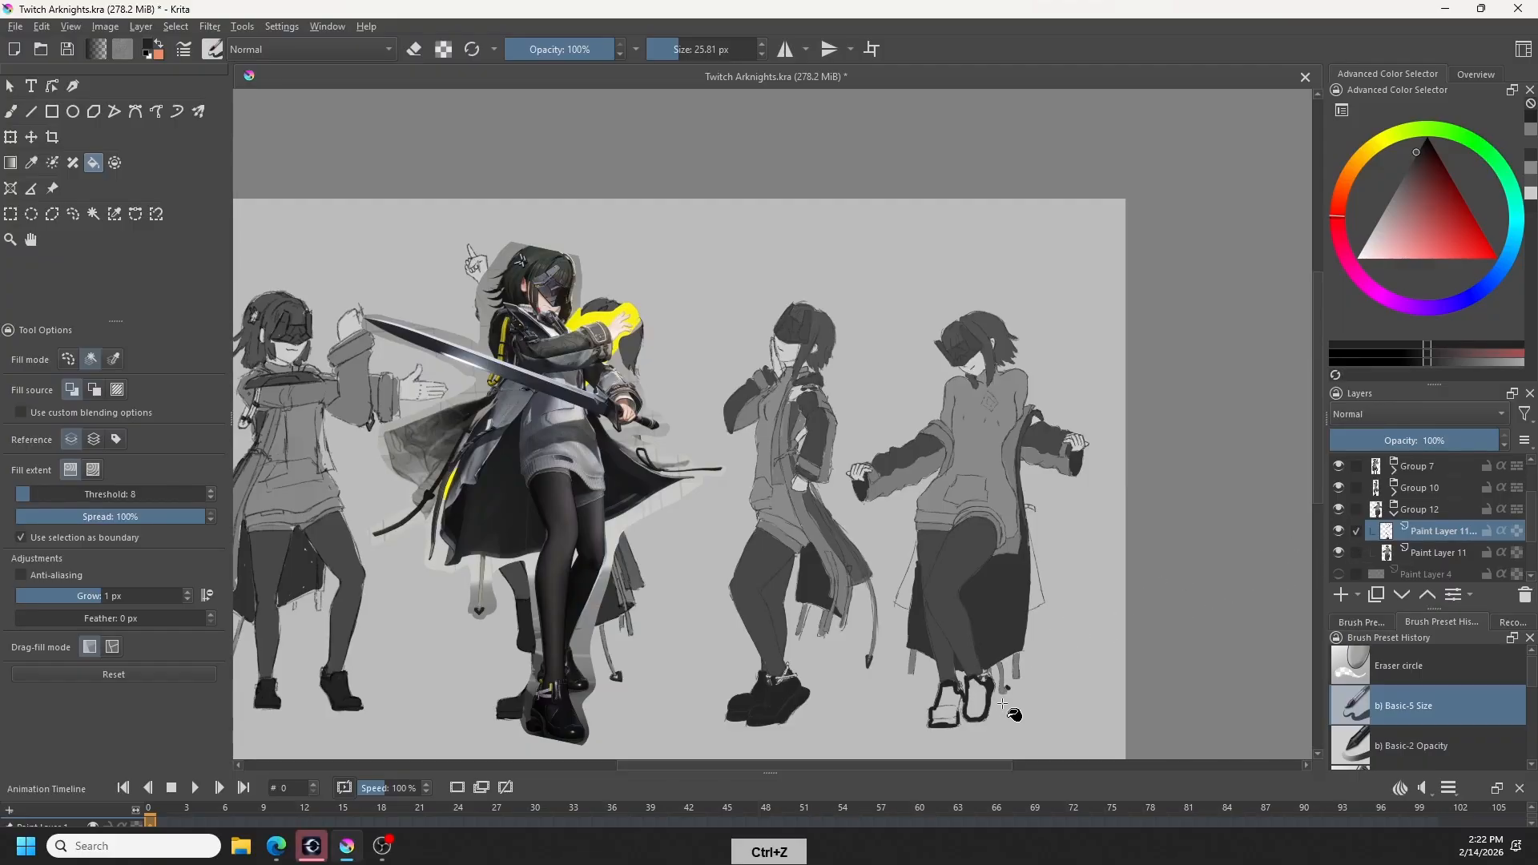
{"action": "key", "text": "ctrl+z"}
{"action": "key", "text": "ctrl+z"}
{"action": "key", "text": "ctrl+z"}
{"action": "key", "text": "ctrl+z"}
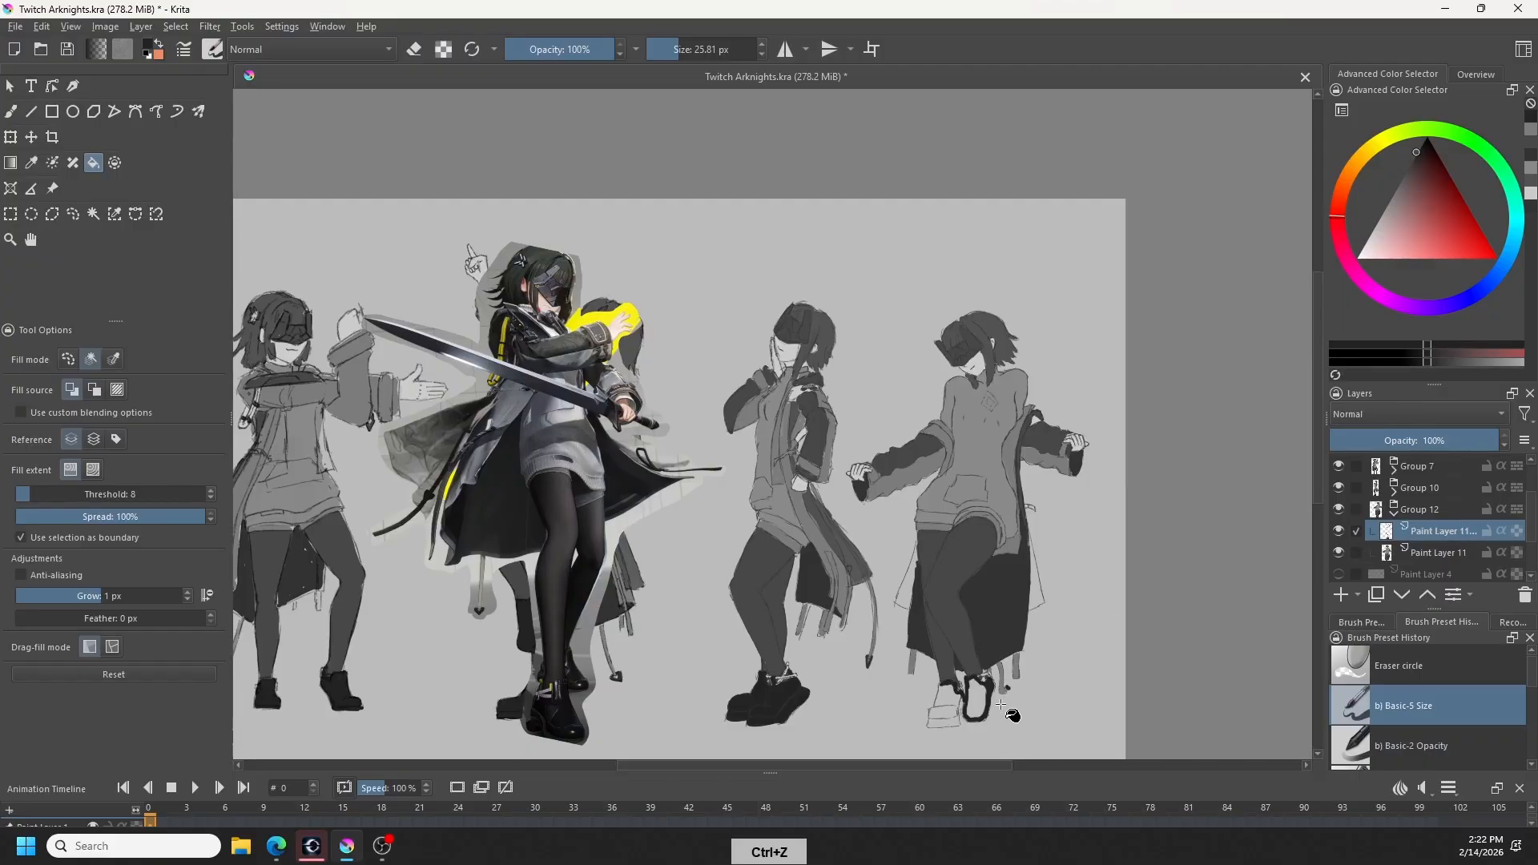
{"action": "key", "text": "ctrl+z"}
{"action": "key", "text": "ctrl+z"}
{"action": "key", "text": "ctrl+z"}
{"action": "key", "text": "ctrl+z"}
{"action": "key", "text": "ctrl+z"}
{"action": "key", "text": "ctrl+z"}
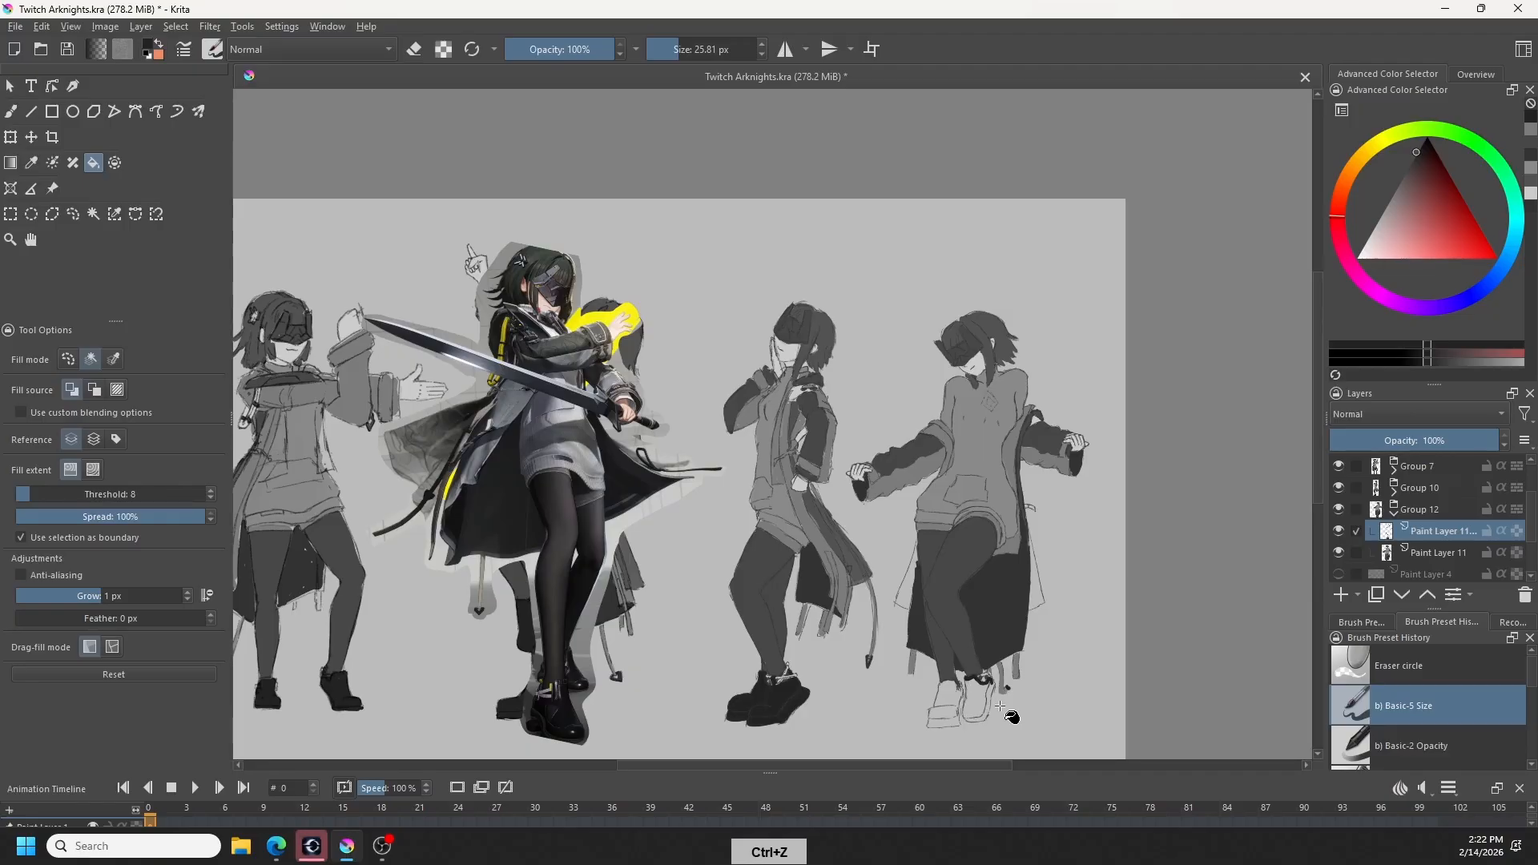
{"action": "key", "text": "ctrl+z"}
{"action": "left_click", "coordinate": [1339, 553]}
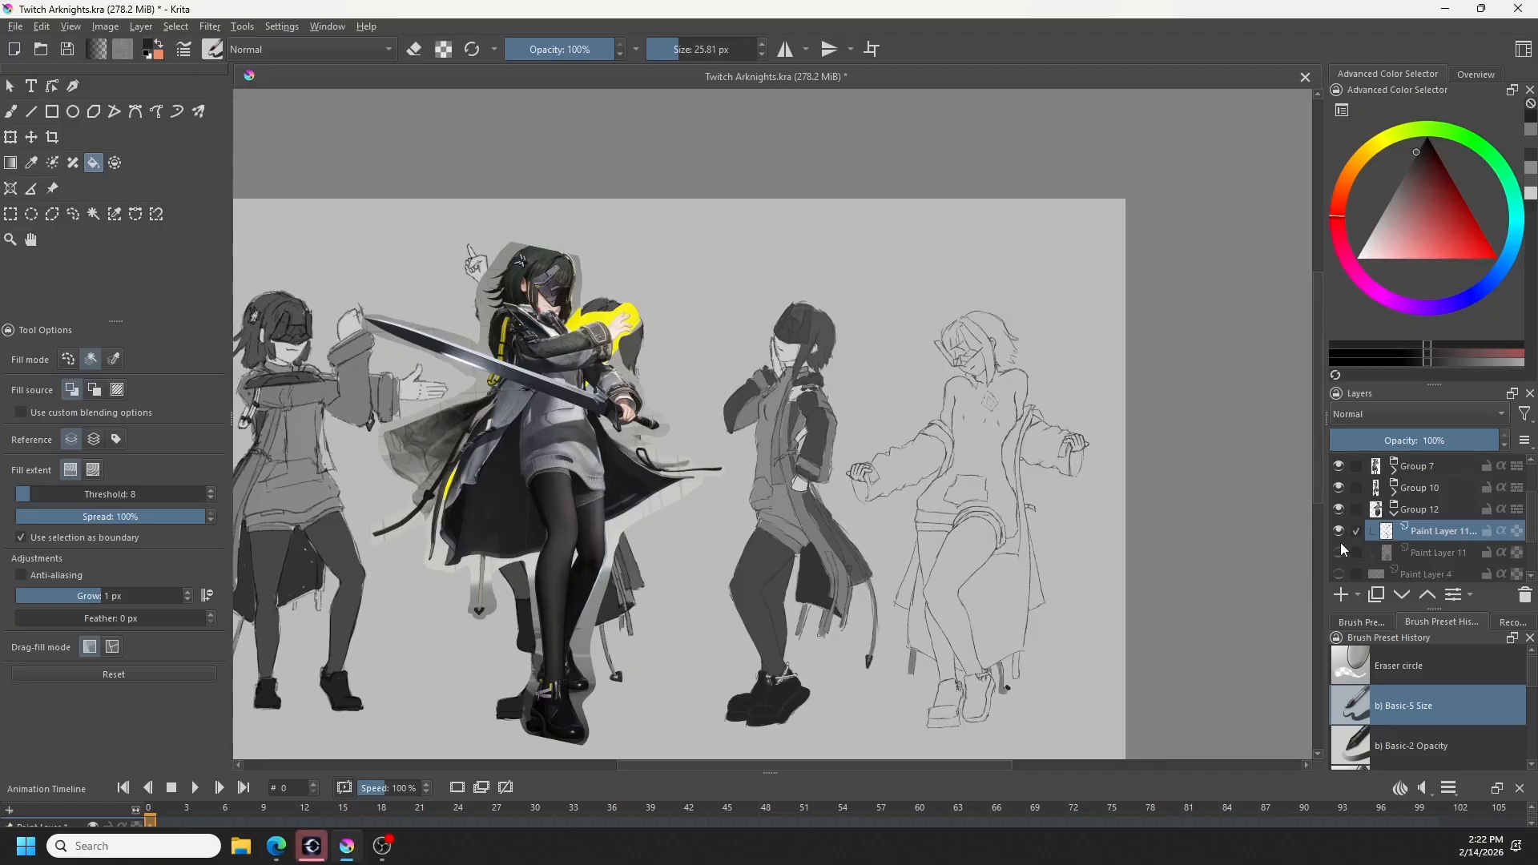
{"action": "left_click", "coordinate": [1339, 547]}
{"action": "left_click", "coordinate": [1340, 548]}
{"action": "key", "text": "ctrl+z"}
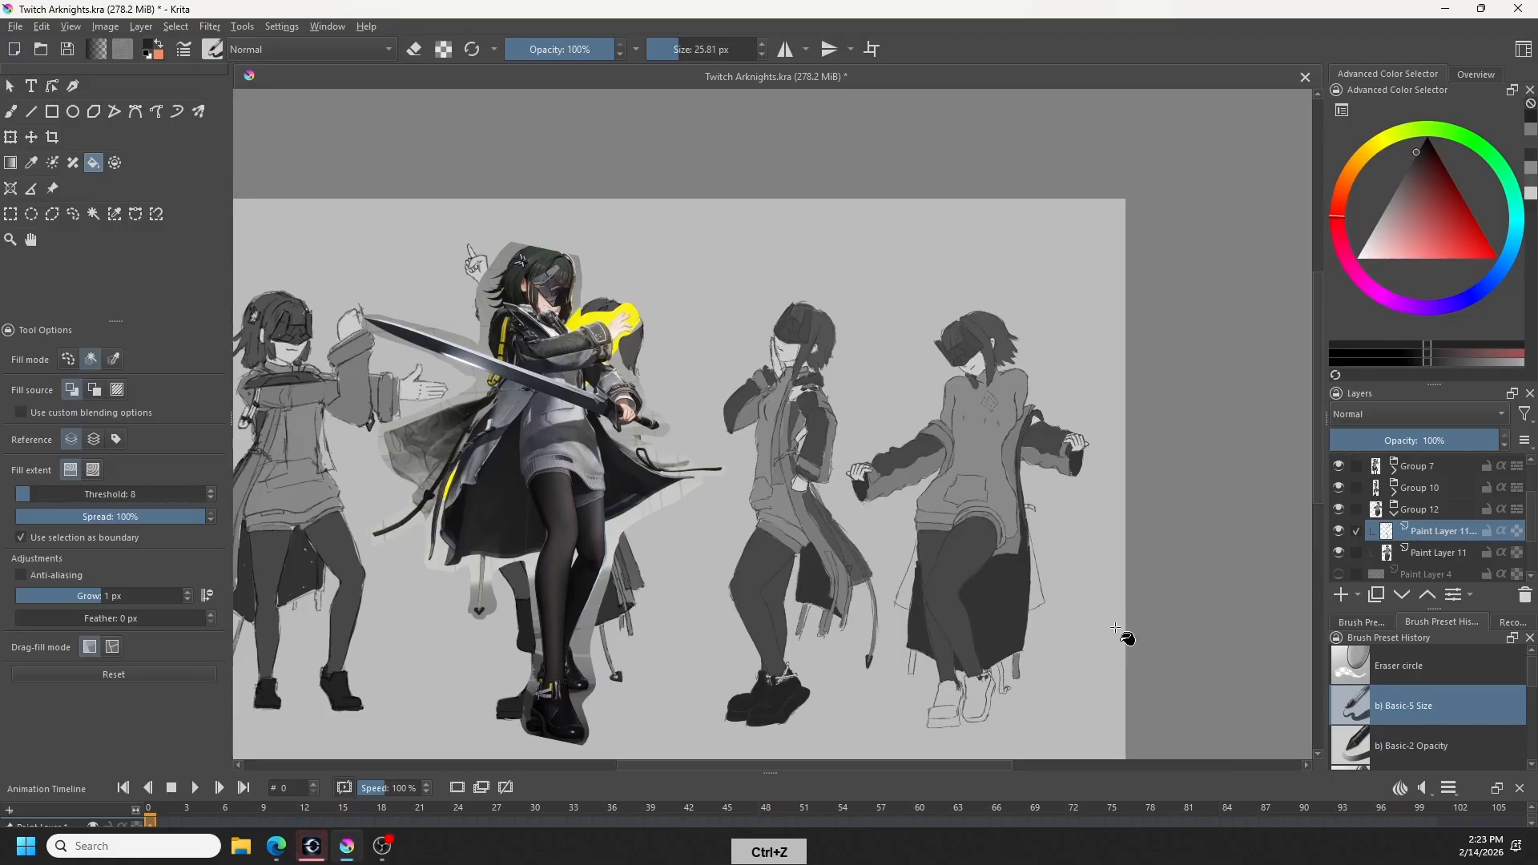
{"action": "left_click", "coordinate": [1340, 552]}
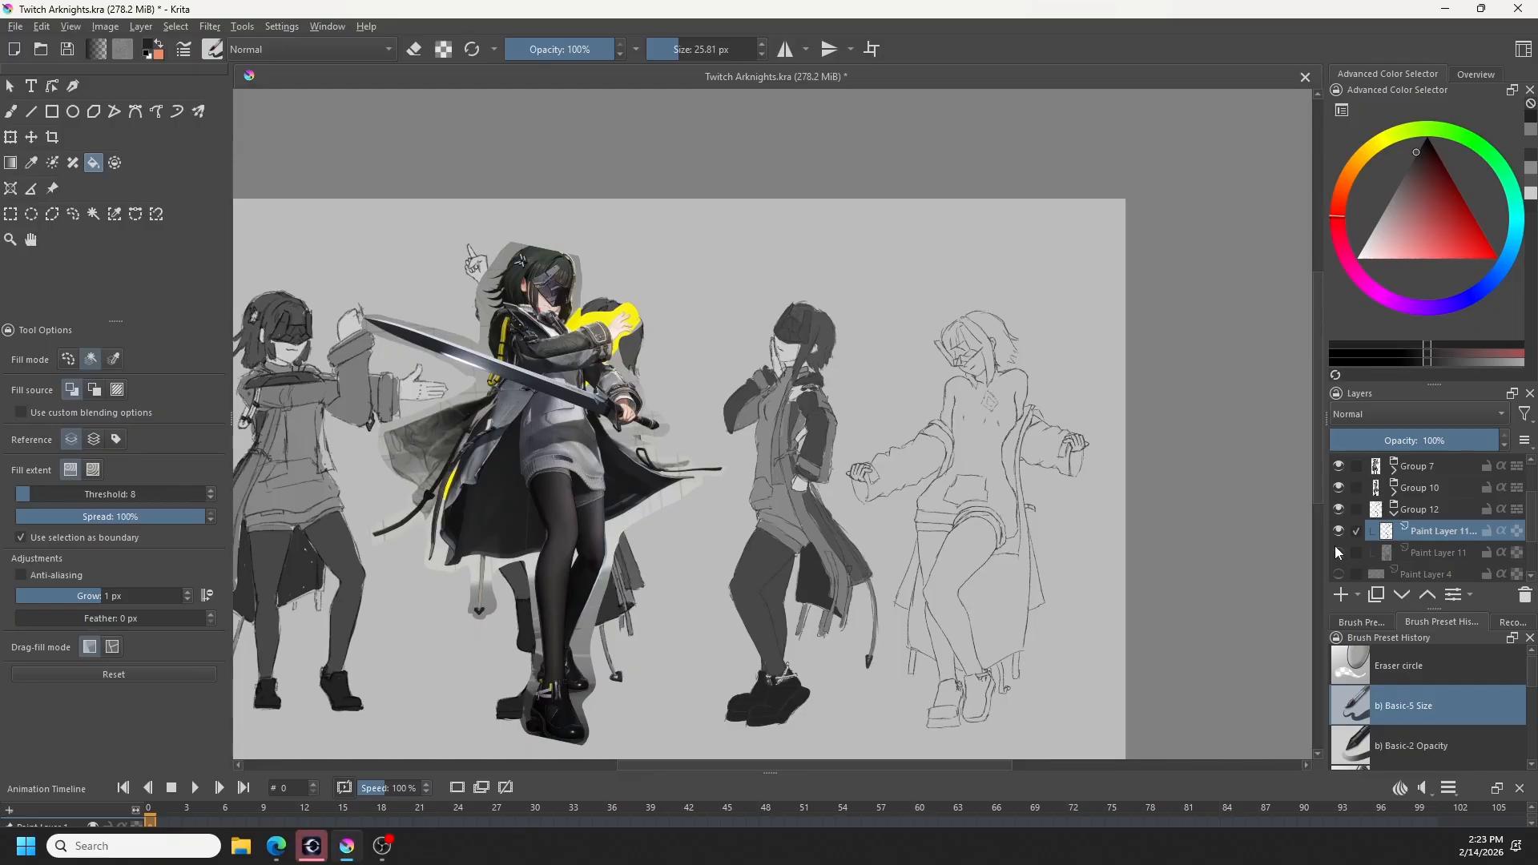
{"action": "left_click", "coordinate": [1337, 551]}
- Outline both of the fourth figure's shoes in near-black grey on the flat-colour layer, Paint Layer 11
{"action": "left_click", "coordinate": [1419, 553]}
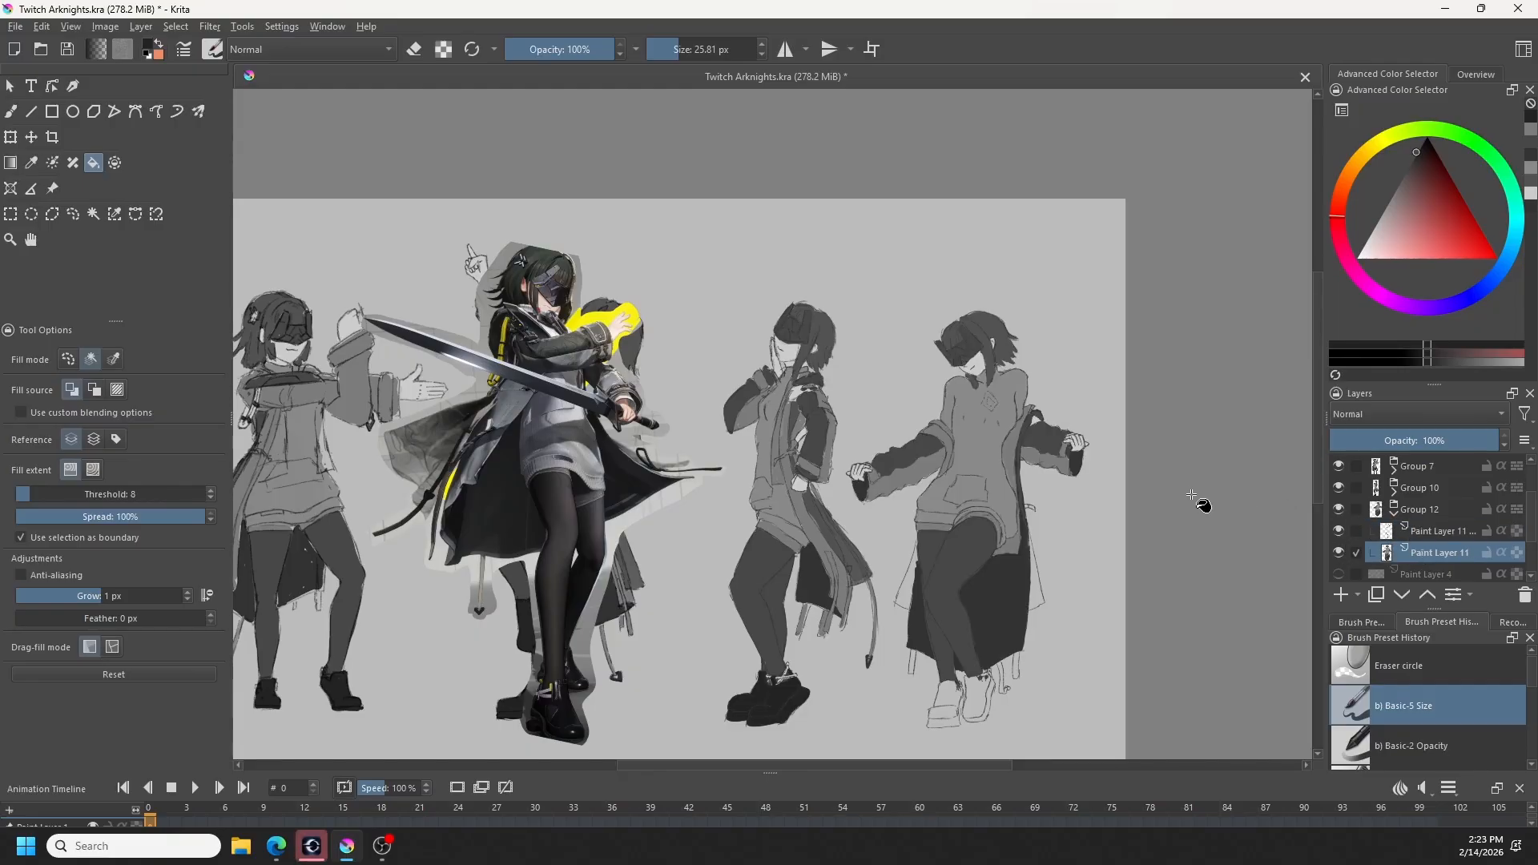
{"action": "key", "text": "b"}
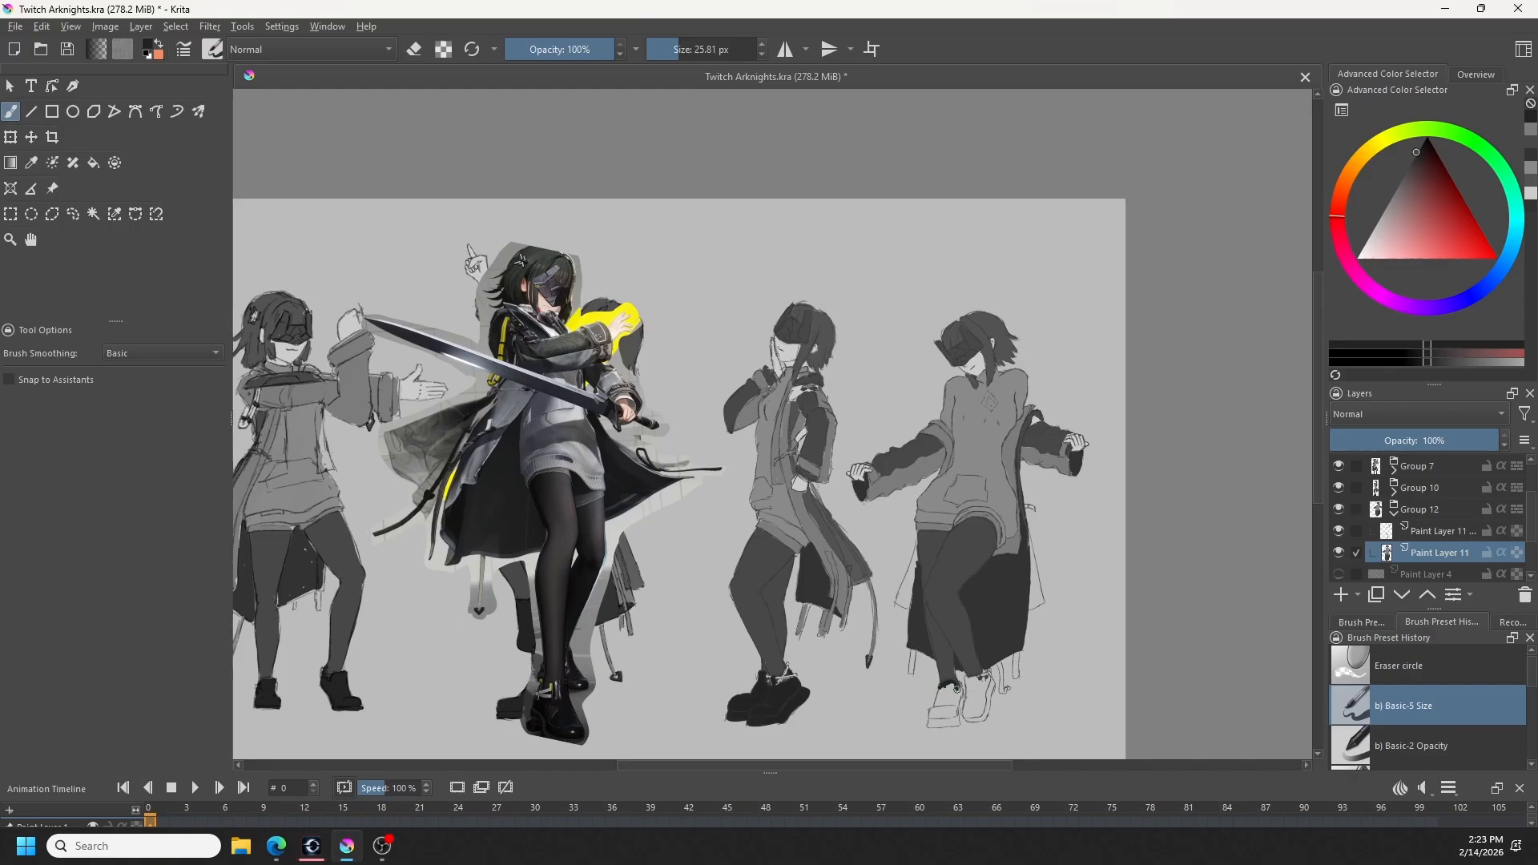
{"action": "left_click_drag", "start_coordinate": [949, 685], "coordinate": [937, 708]}
{"action": "mouse_move", "coordinate": [935, 722]}
{"action": "left_mouse_down"}
{"action": "mouse_move", "coordinate": [960, 724]}
{"action": "mouse_move", "coordinate": [959, 691]}
{"action": "left_mouse_up"}
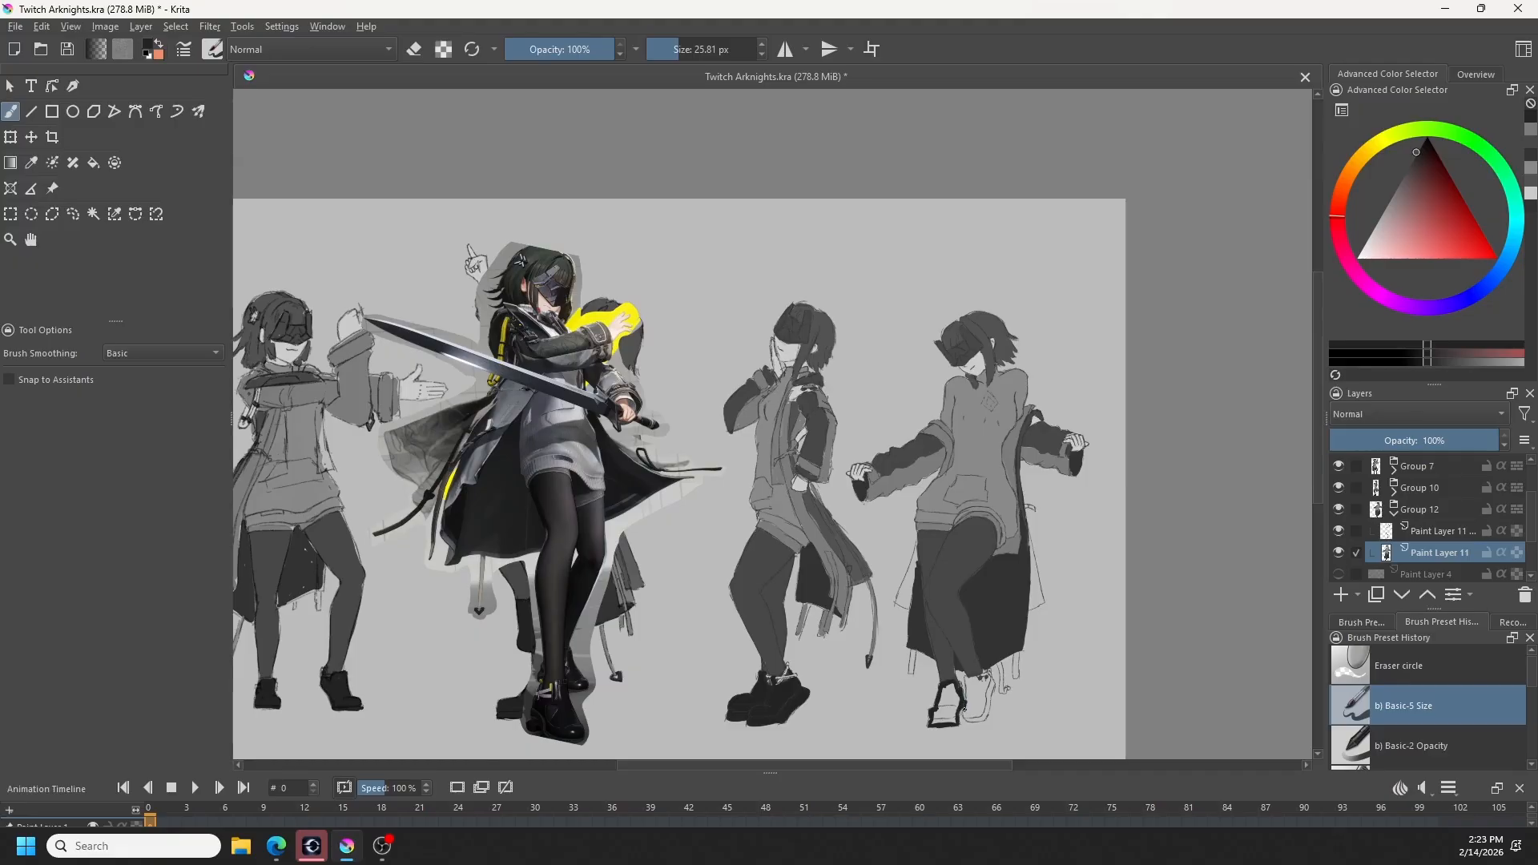
{"action": "mouse_move", "coordinate": [964, 704]}
{"action": "left_mouse_down"}
{"action": "mouse_move", "coordinate": [971, 721]}
{"action": "mouse_move", "coordinate": [986, 714]}
{"action": "mouse_move", "coordinate": [989, 675]}
{"action": "left_mouse_up"}
{"action": "mouse_move", "coordinate": [970, 679]}
{"action": "left_mouse_down"}
{"action": "mouse_move", "coordinate": [965, 696]}
{"action": "mouse_move", "coordinate": [989, 685]}
{"action": "left_mouse_up"}
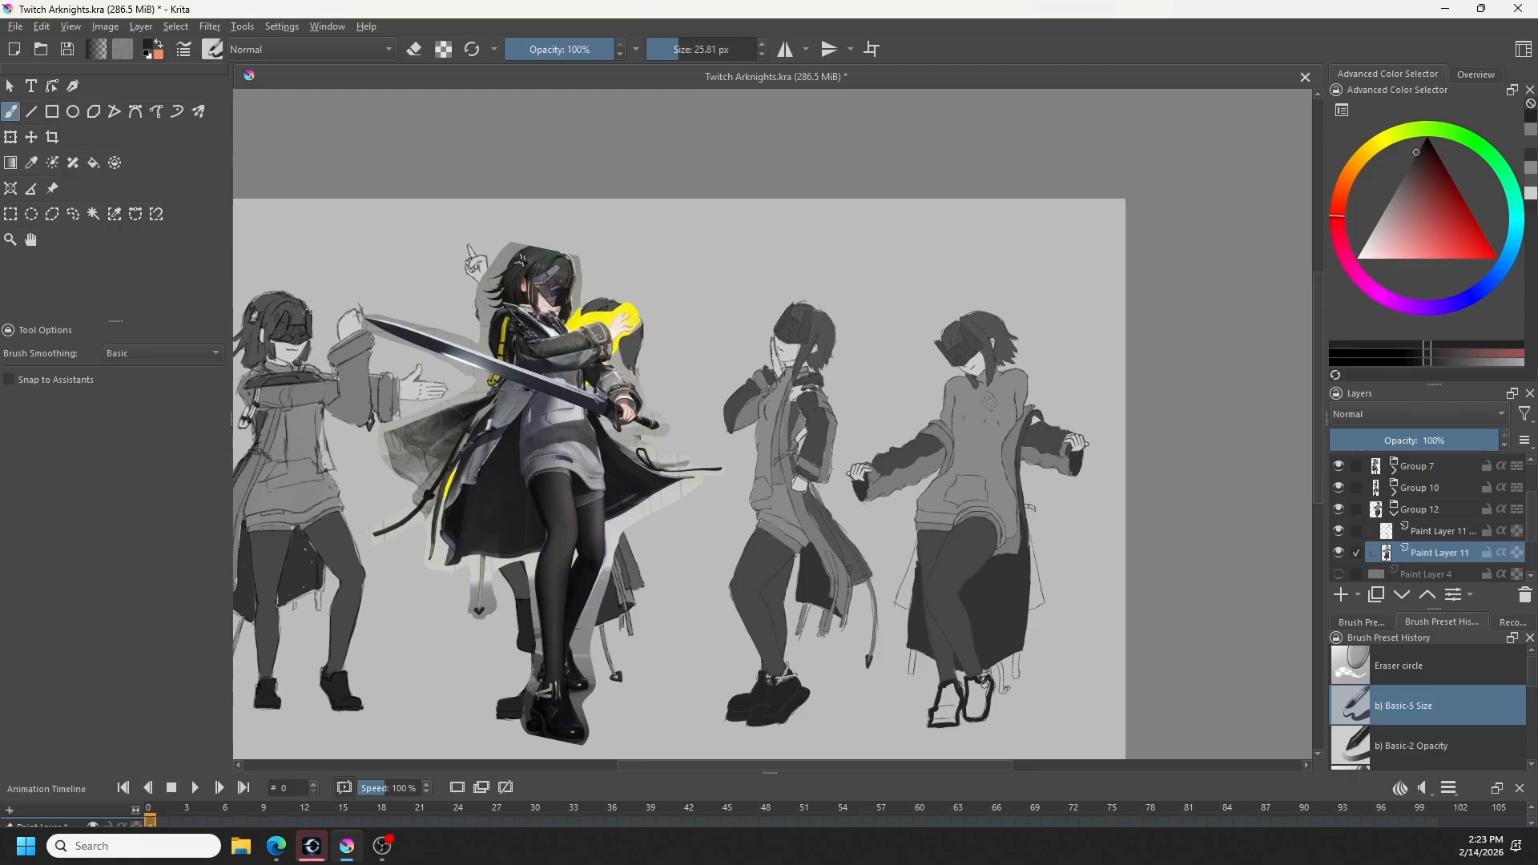
- Fill both outlined shoes with the near-black grey using the Fill tool, and return to the brush
{"action": "key", "text": "f"}
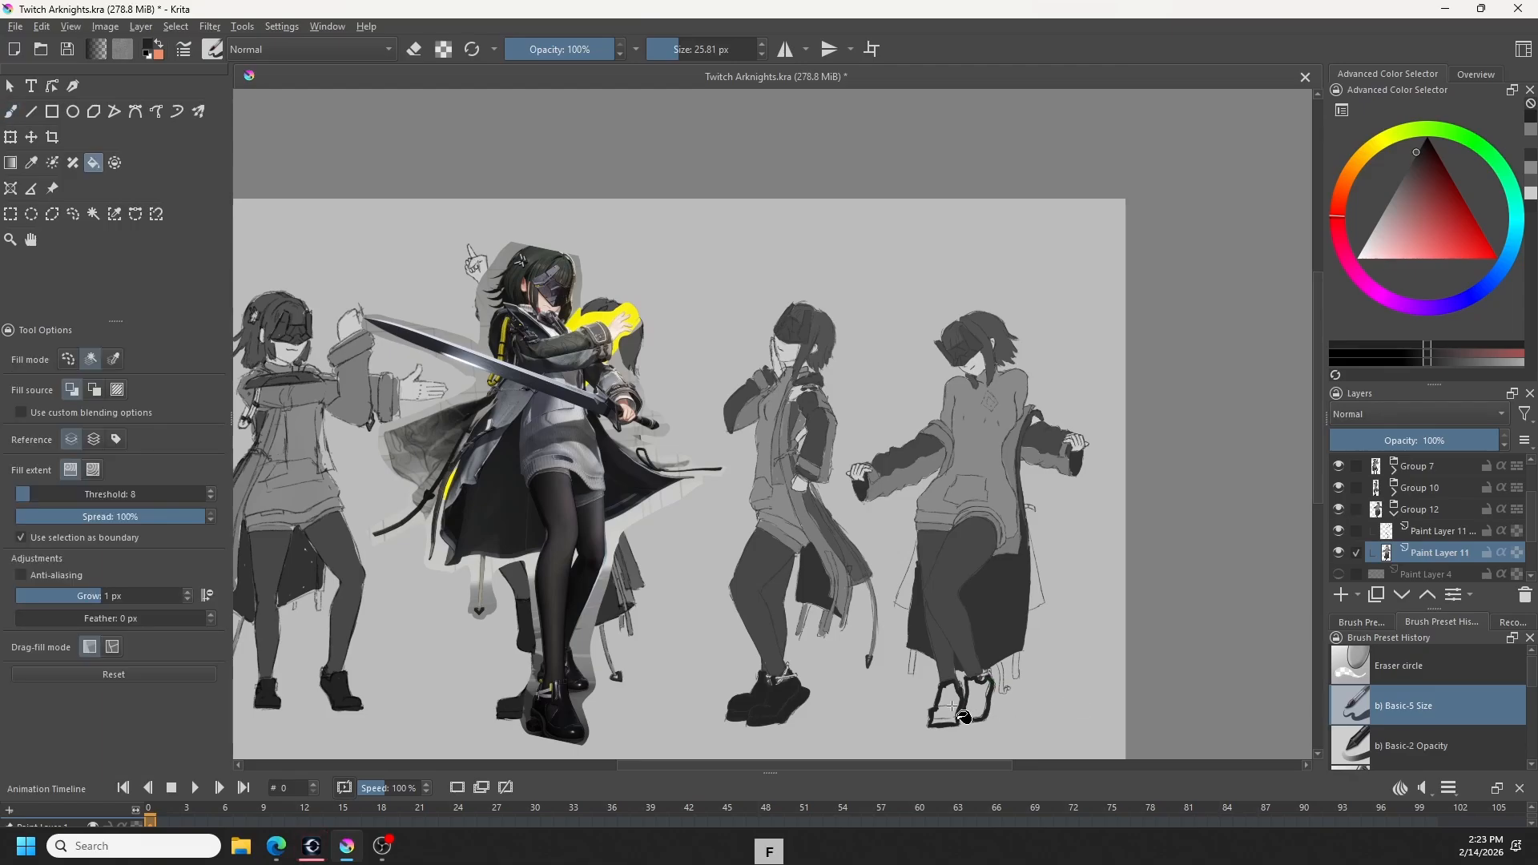
{"action": "left_click", "coordinate": [952, 693]}
{"action": "left_click", "coordinate": [980, 690]}
{"action": "key", "text": "b"}
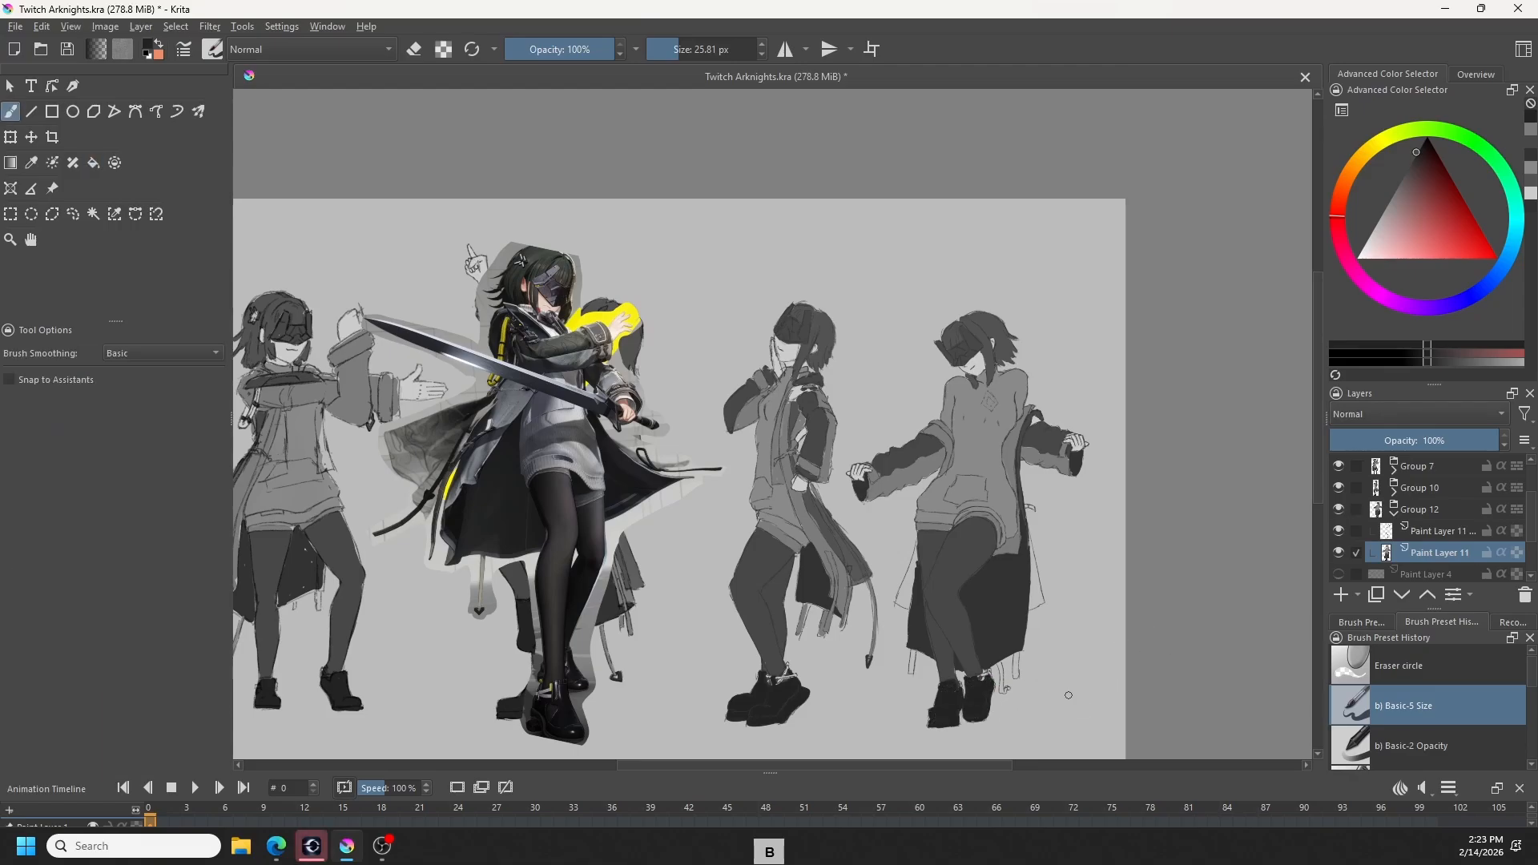
- Sample the dark coat-lining grey and paint the small tassel tip hanging beside the fourth figure's right shoe
{"action": "left_click", "coordinate": [804, 503], "text": "ctrl"}
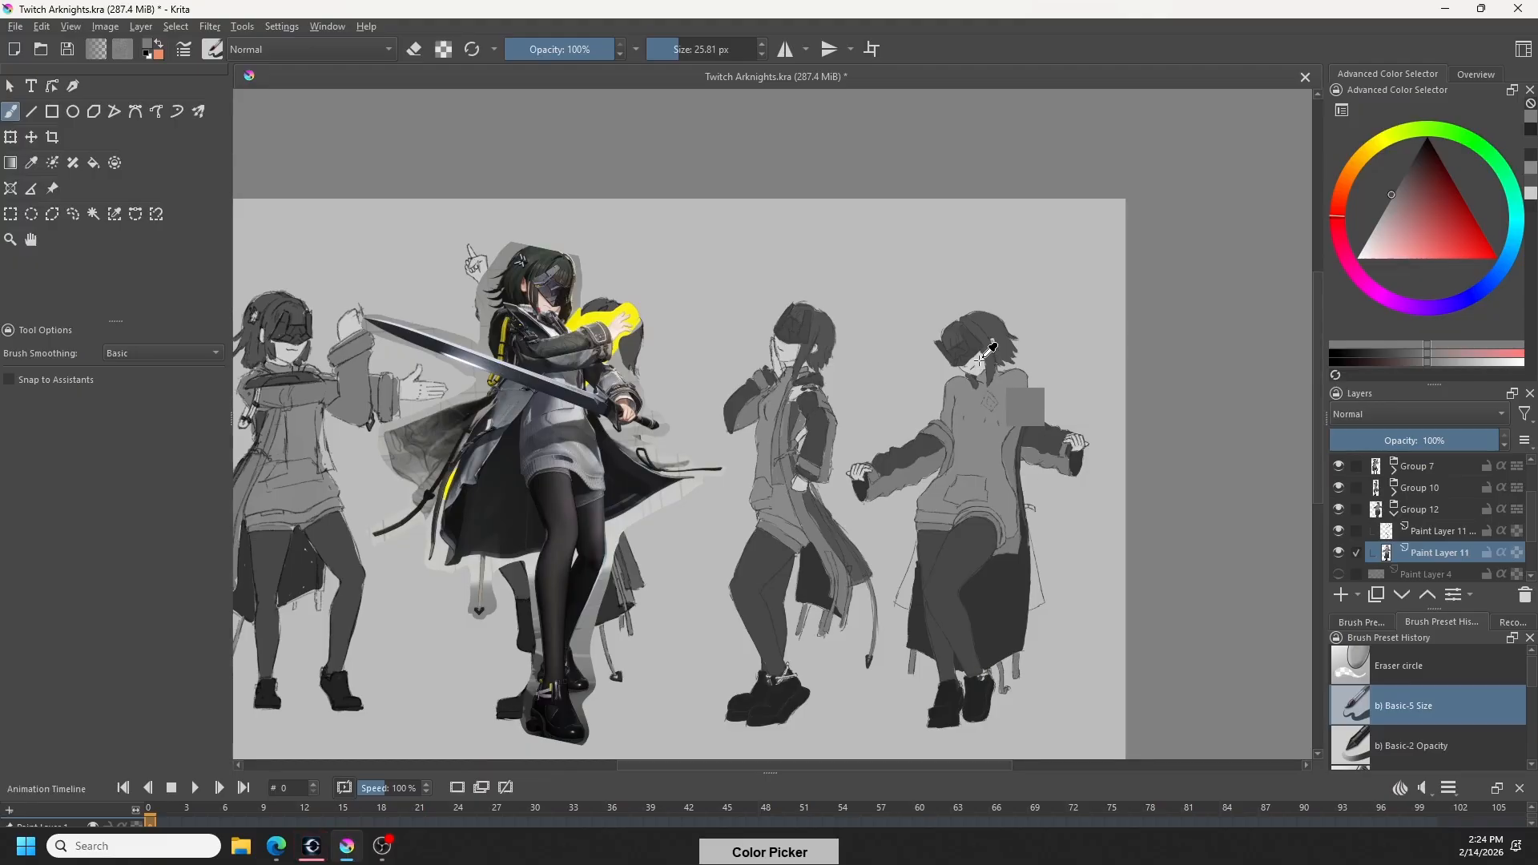
{"action": "left_click", "coordinate": [1027, 407], "text": "ctrl"}
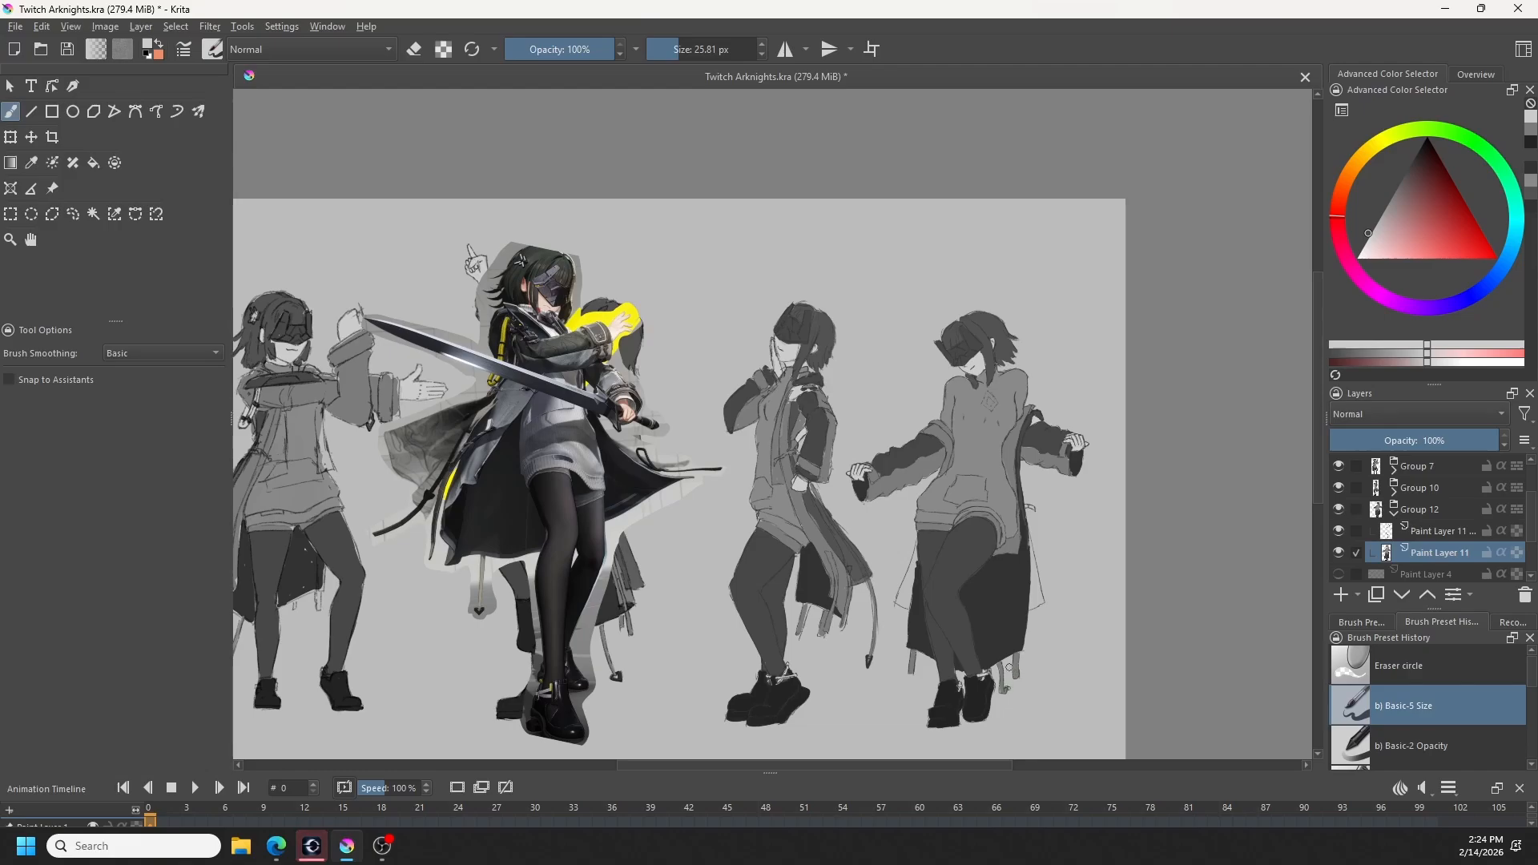
{"action": "left_click", "coordinate": [1007, 601], "text": "ctrl"}
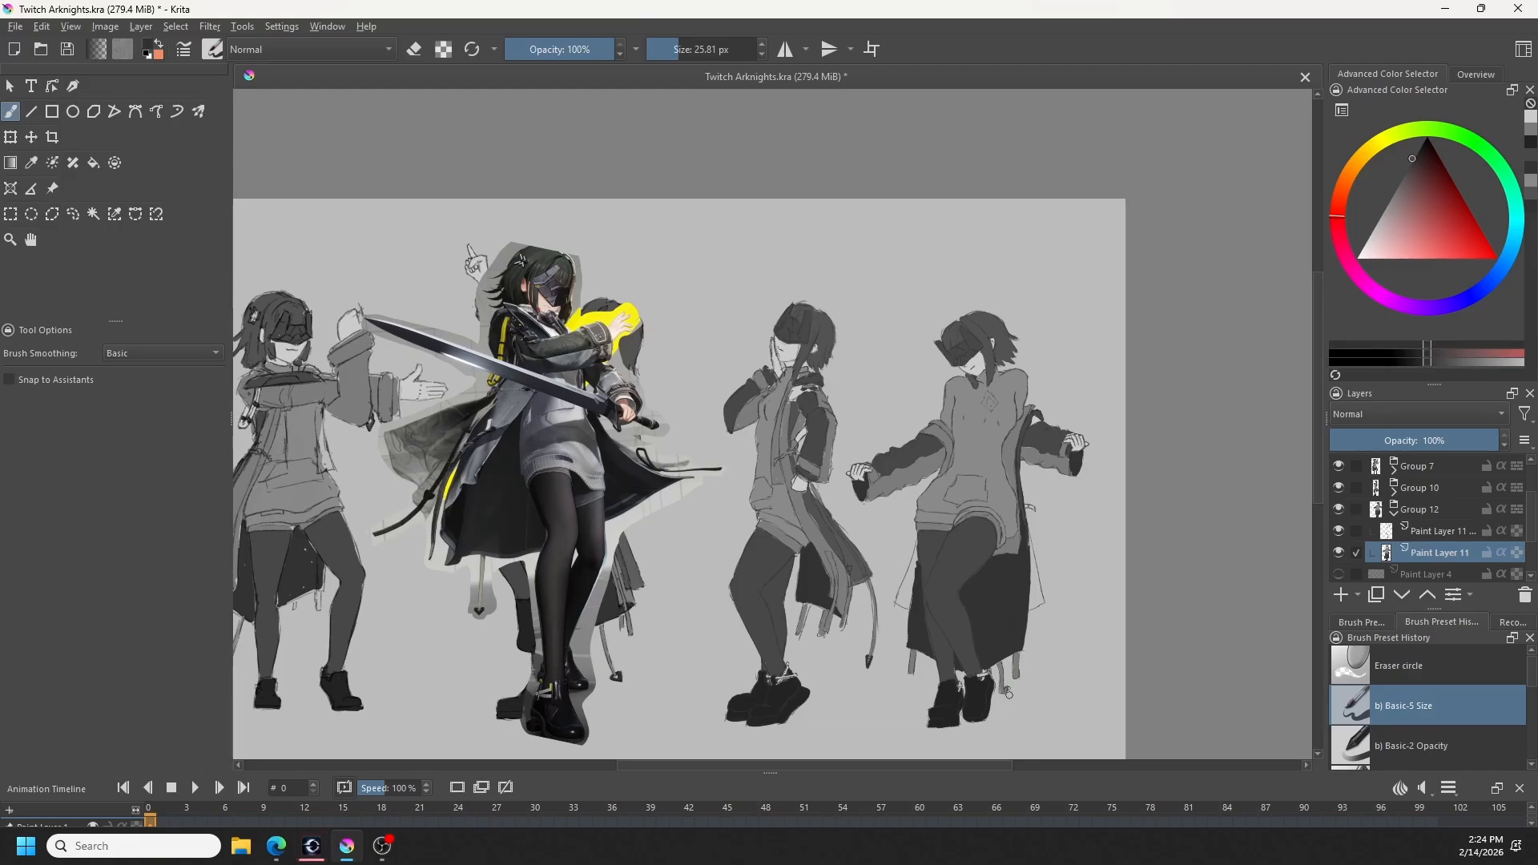
{"action": "left_click_drag", "start_coordinate": [1008, 689], "coordinate": [1011, 687]}
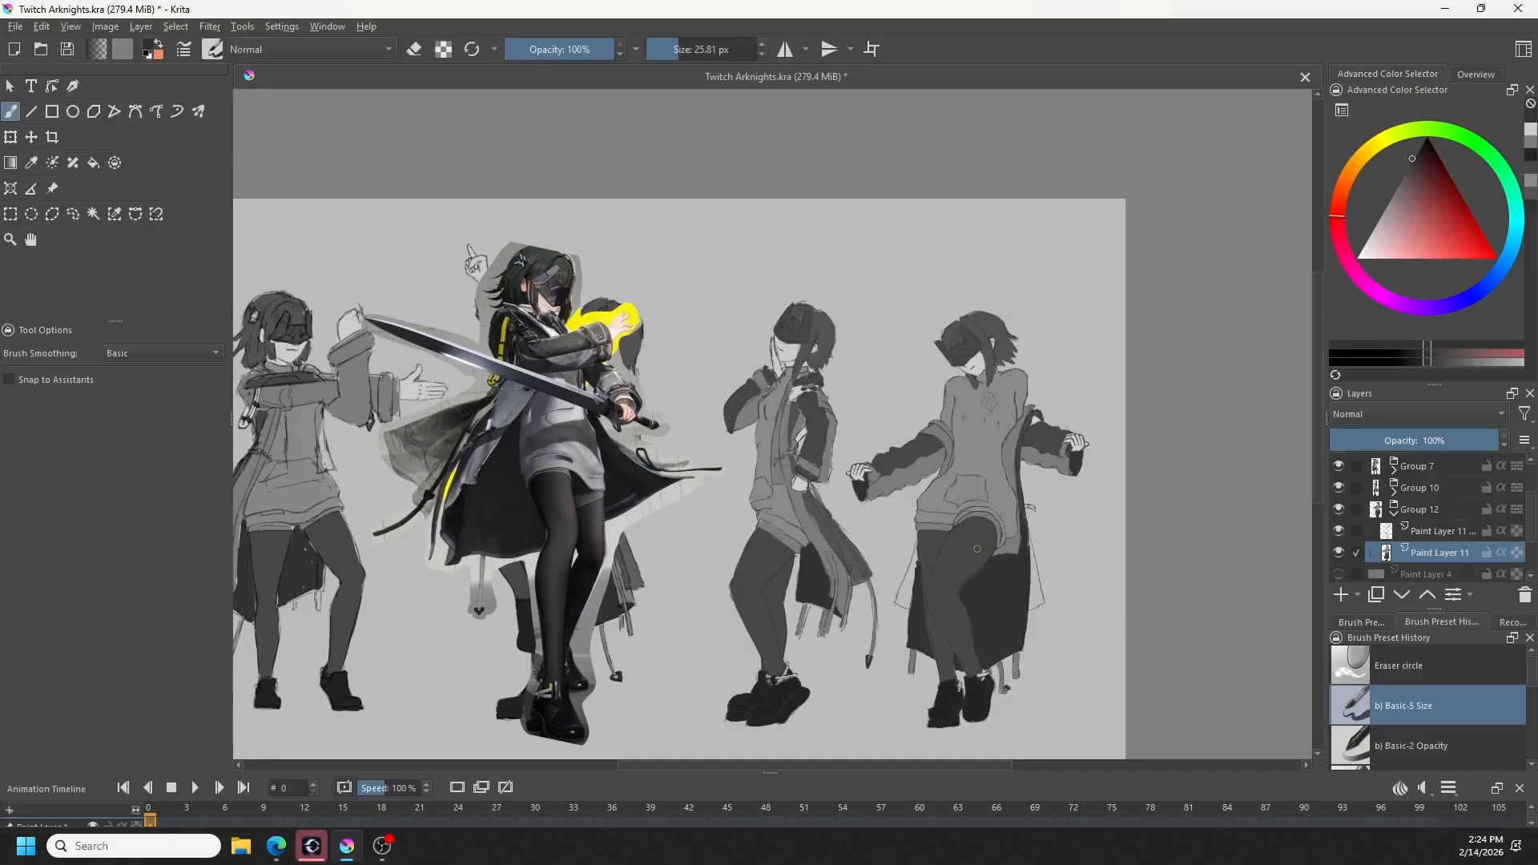
- Sample the coat grey, try a freehand selection around the coat flap beside the left thigh, and clear it
{"action": "left_click", "coordinate": [881, 554], "text": "ctrl"}
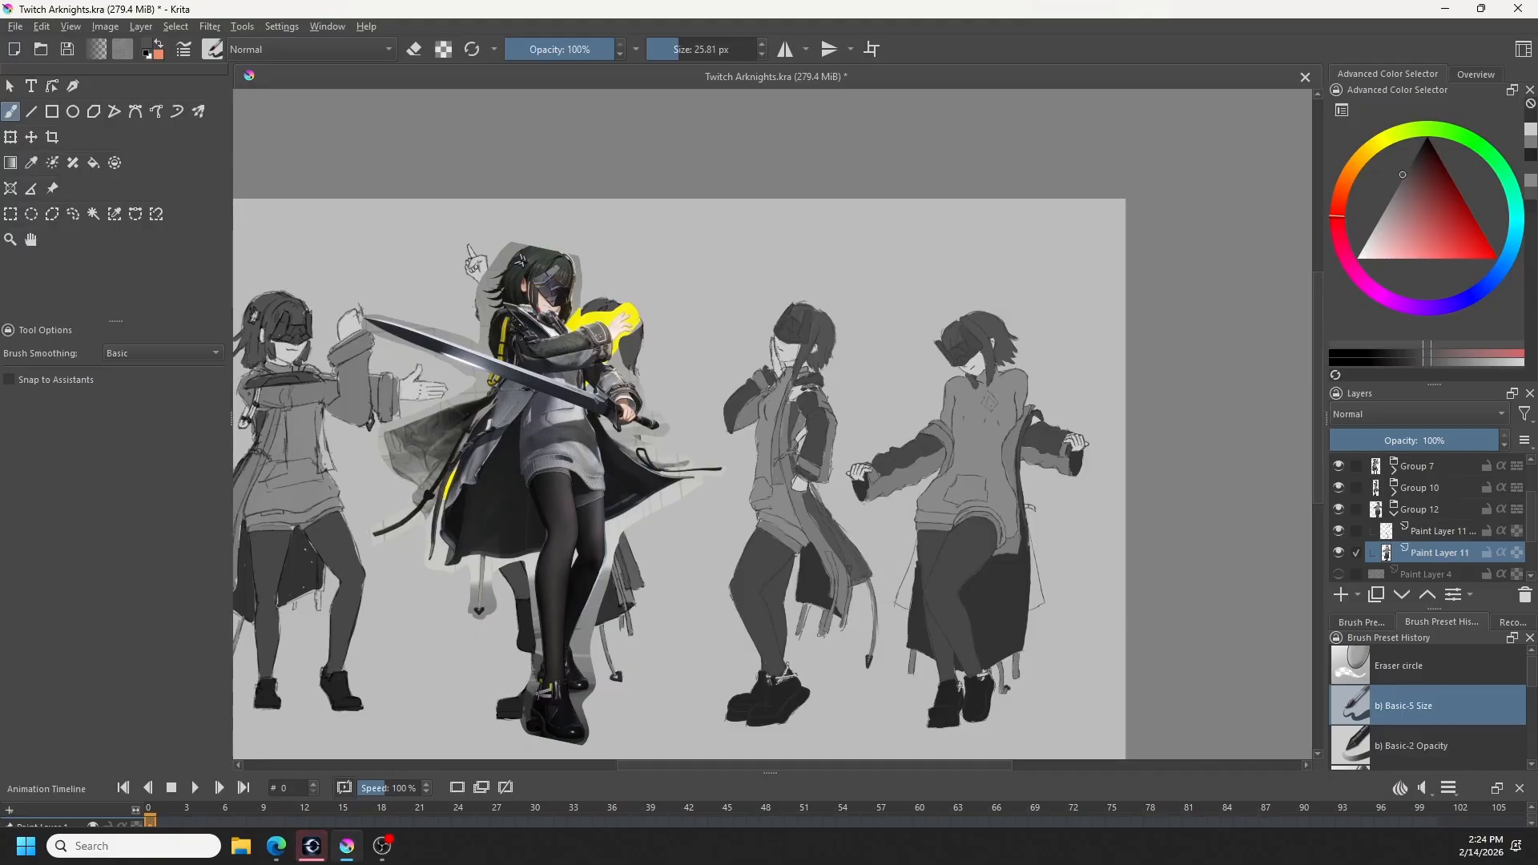
{"action": "left_click", "coordinate": [72, 214]}
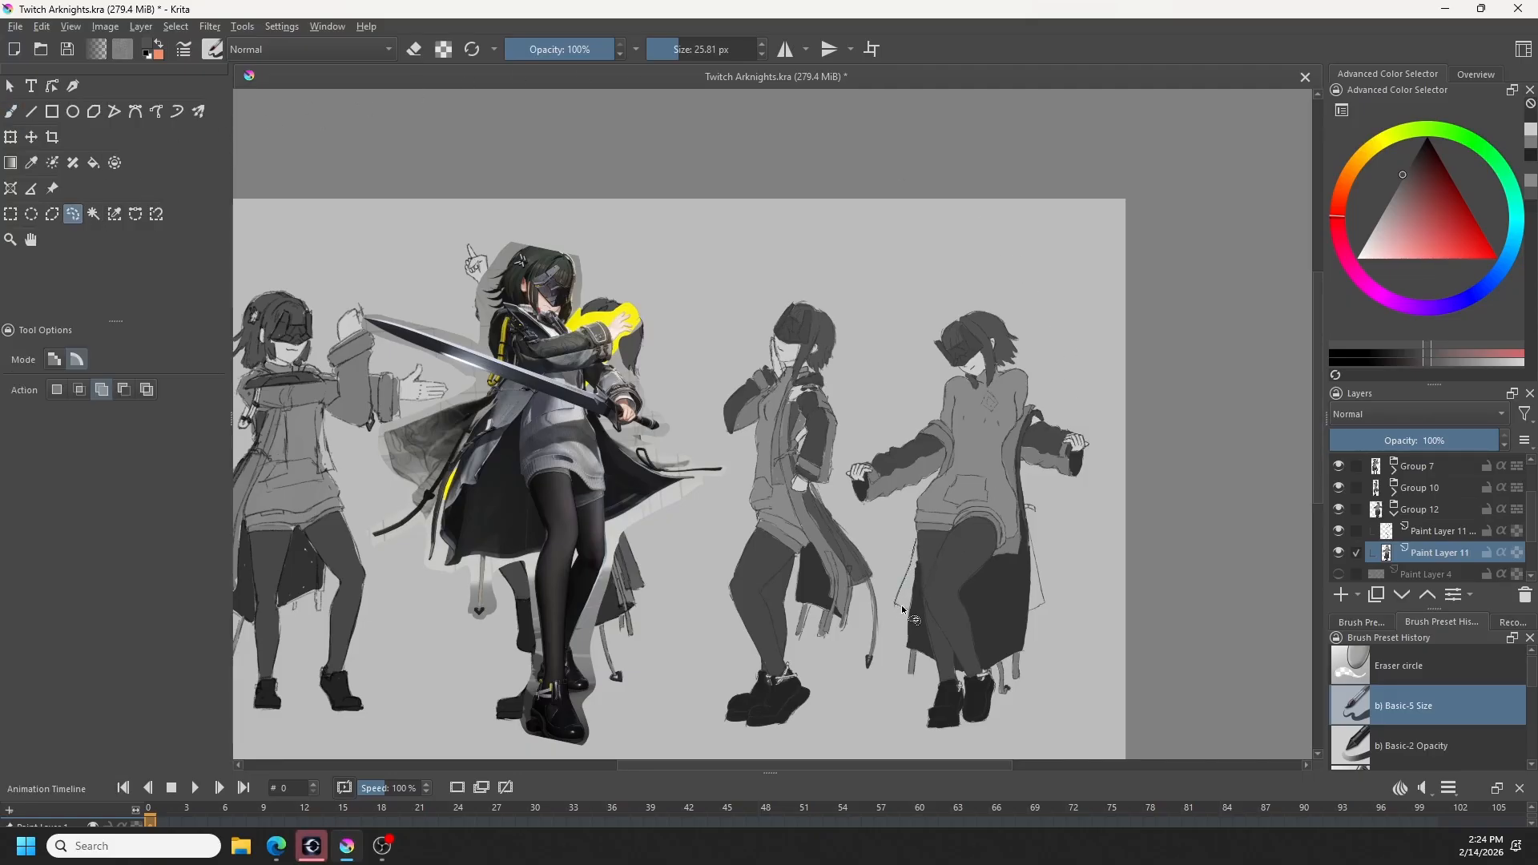
{"action": "mouse_move", "coordinate": [901, 604]}
{"action": "left_mouse_down"}
{"action": "mouse_move", "coordinate": [913, 618]}
{"action": "mouse_move", "coordinate": [923, 551]}
{"action": "left_mouse_up"}
{"action": "scroll", "coordinate": [923, 551], "scroll_direction": "down", "scroll_amount": 3}
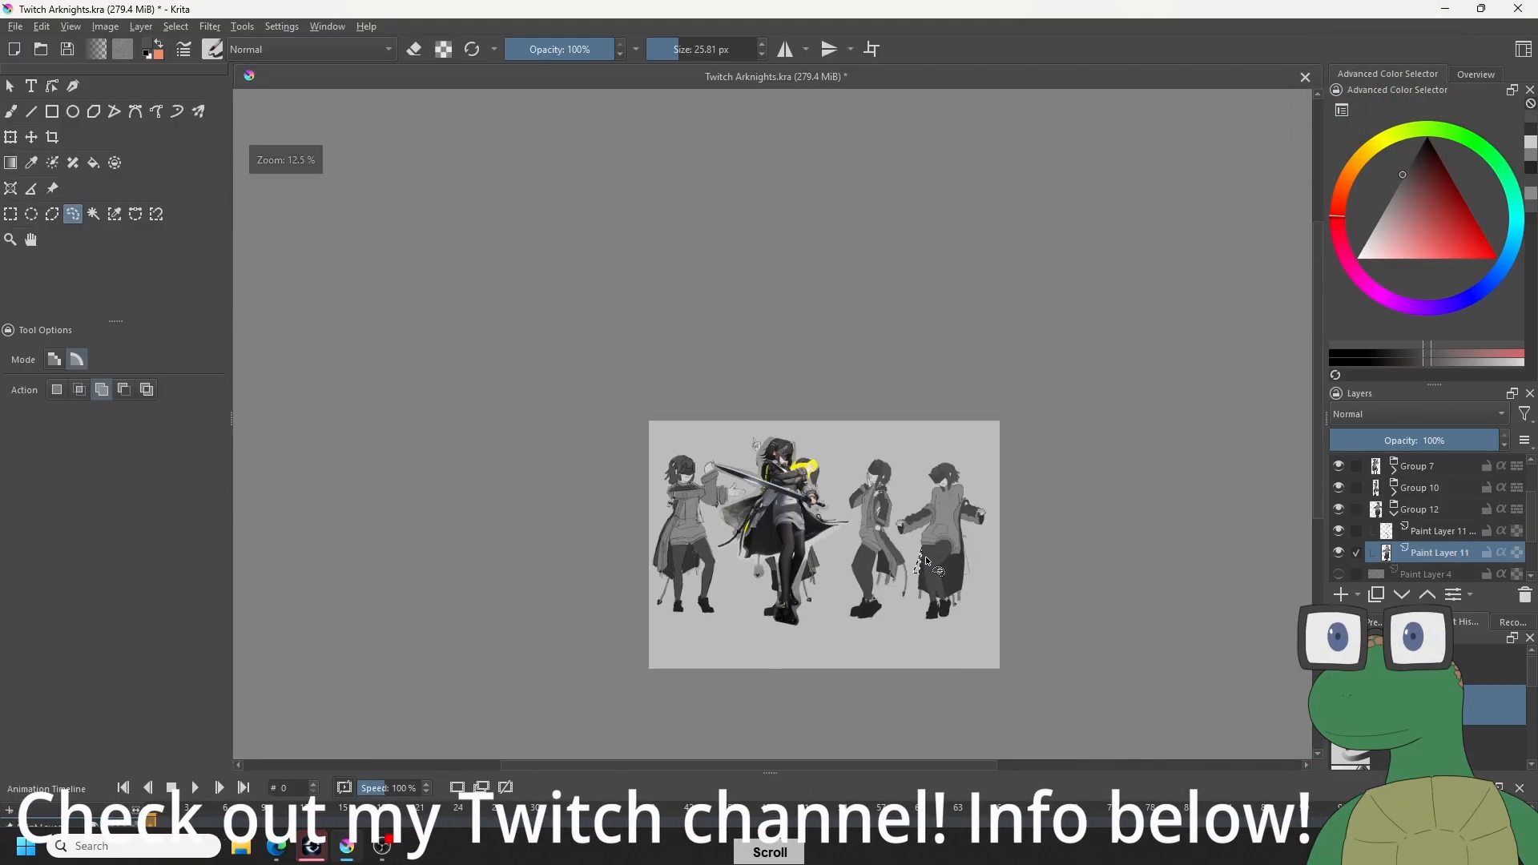
{"action": "scroll", "coordinate": [924, 556], "scroll_direction": "up", "scroll_amount": 7}
{"action": "key", "text": "ctrl+shift+a"}
- Erase the dark lining spilling past the line art beside the left thigh, and undo the last stray eraser stroke
{"action": "key", "text": "e"}
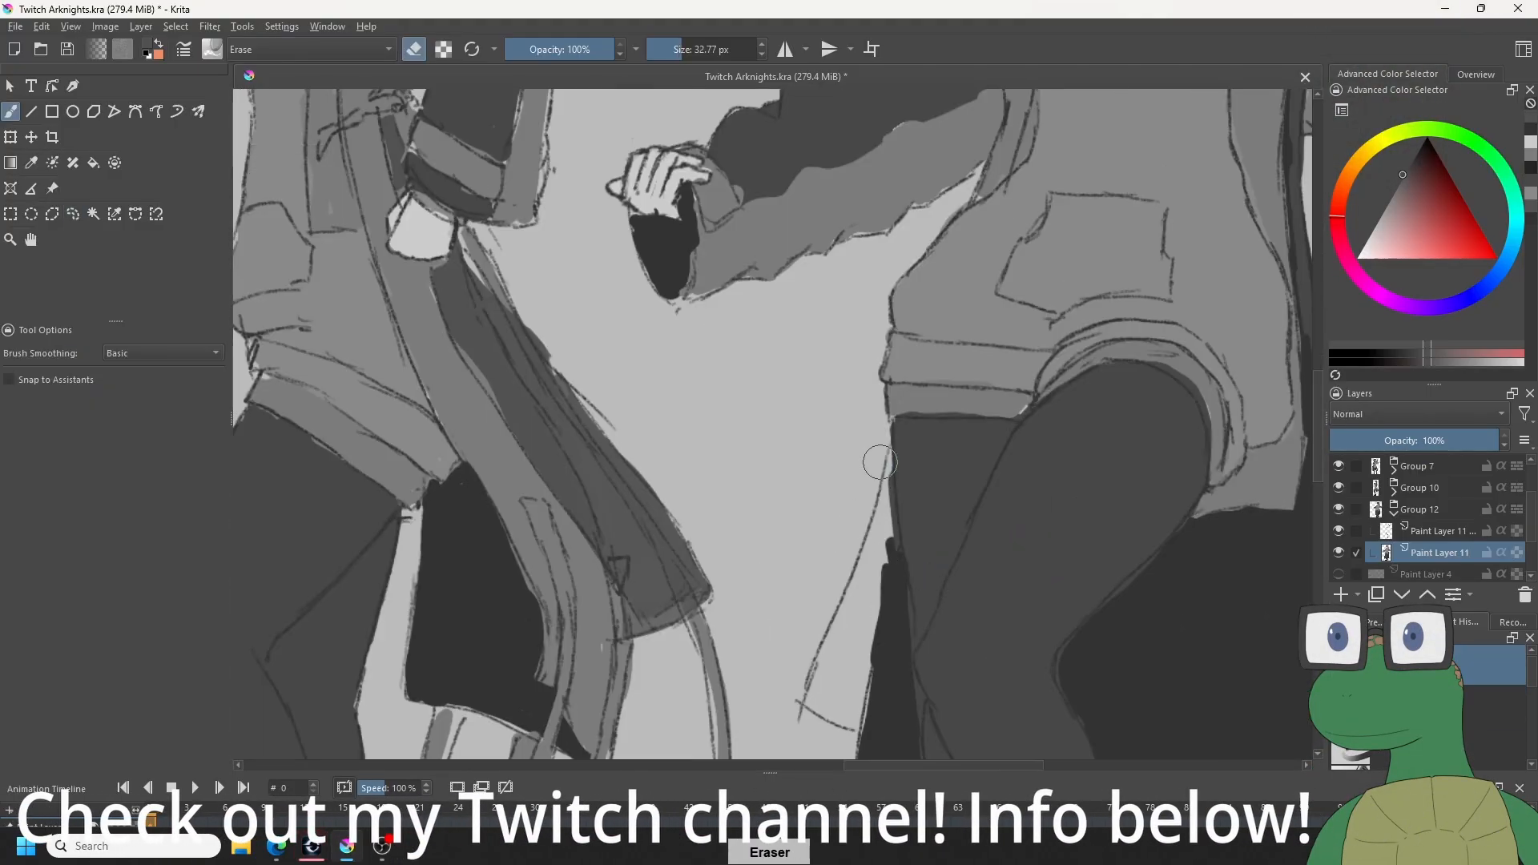
{"action": "left_click_drag", "start_coordinate": [879, 451], "coordinate": [861, 643]}
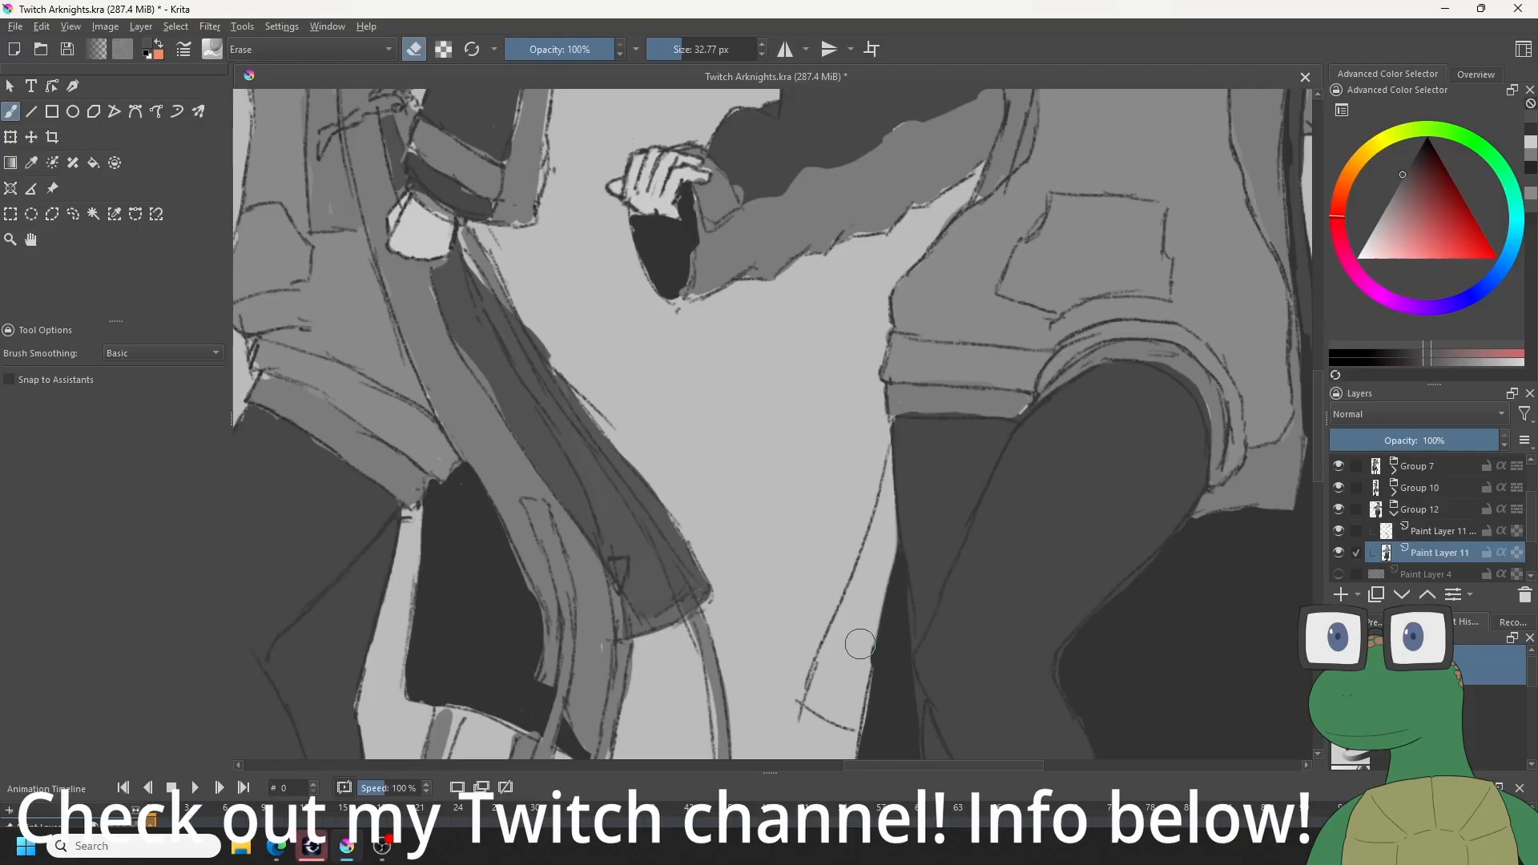
{"action": "left_click_drag", "start_coordinate": [1096, 675], "coordinate": [911, 533]}
{"action": "key", "text": "ctrl+z"}
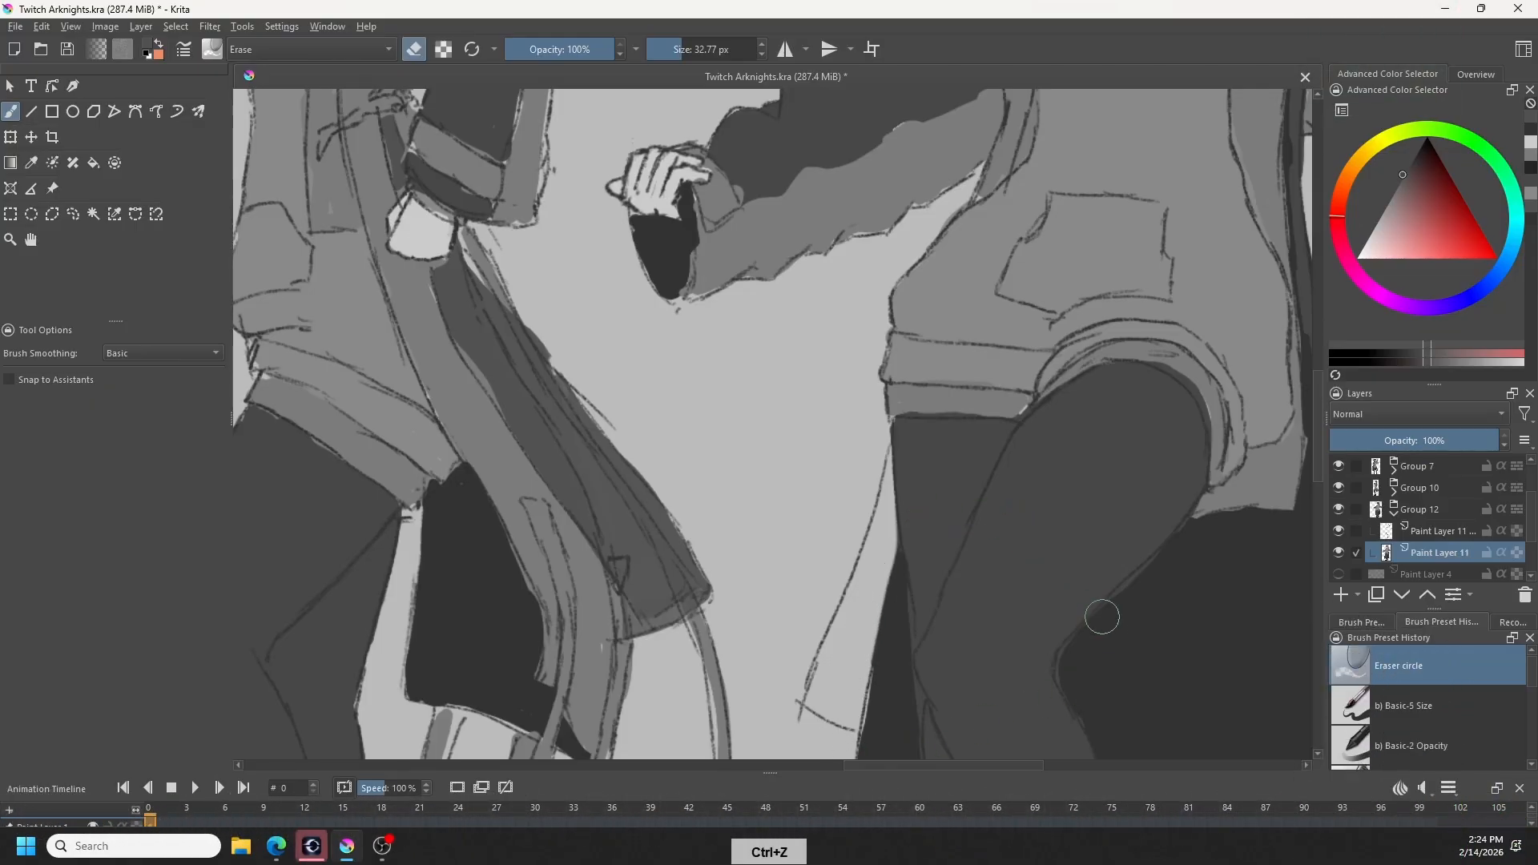
- Sample the dark coat-lining grey and touch up the lining edge beside the fourth figure's hip, outside the raised thigh
{"action": "key", "text": "e"}
{"action": "left_click_drag", "start_coordinate": [1096, 667], "coordinate": [778, 544]}
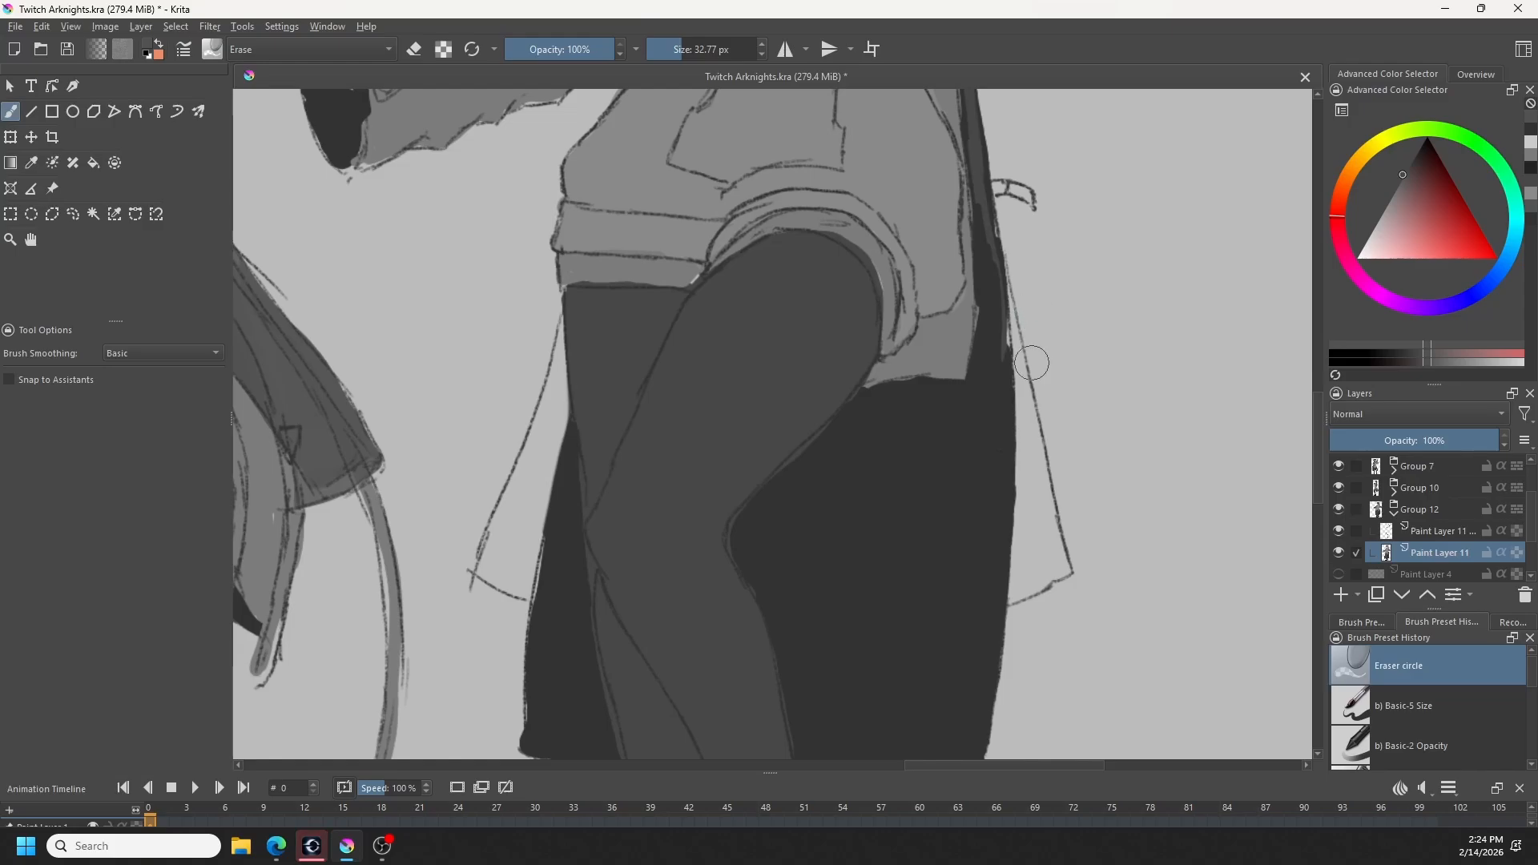
{"action": "key", "text": "l"}
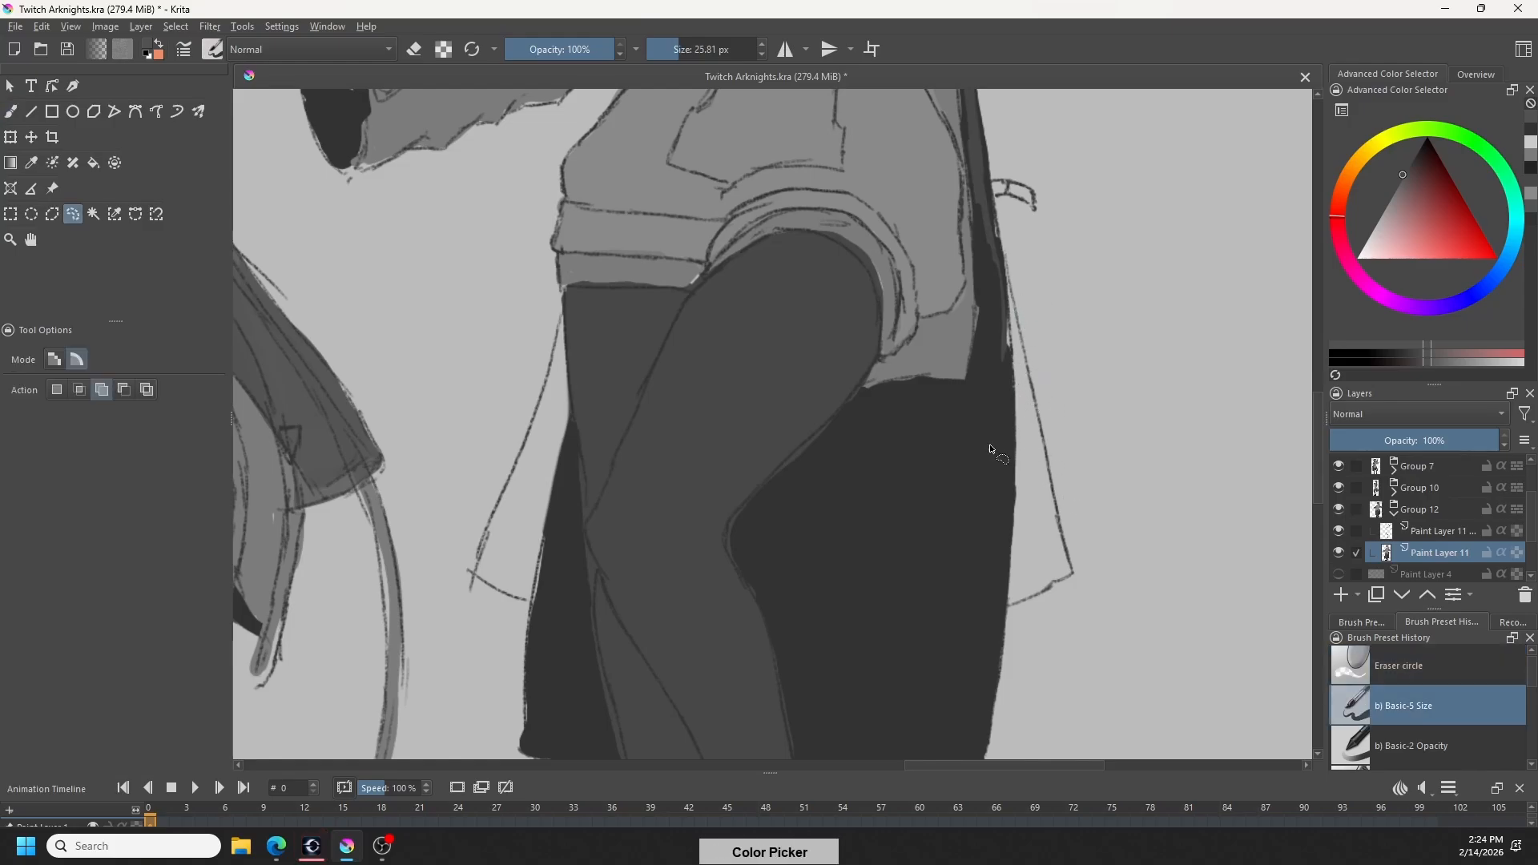
{"action": "key", "text": "b"}
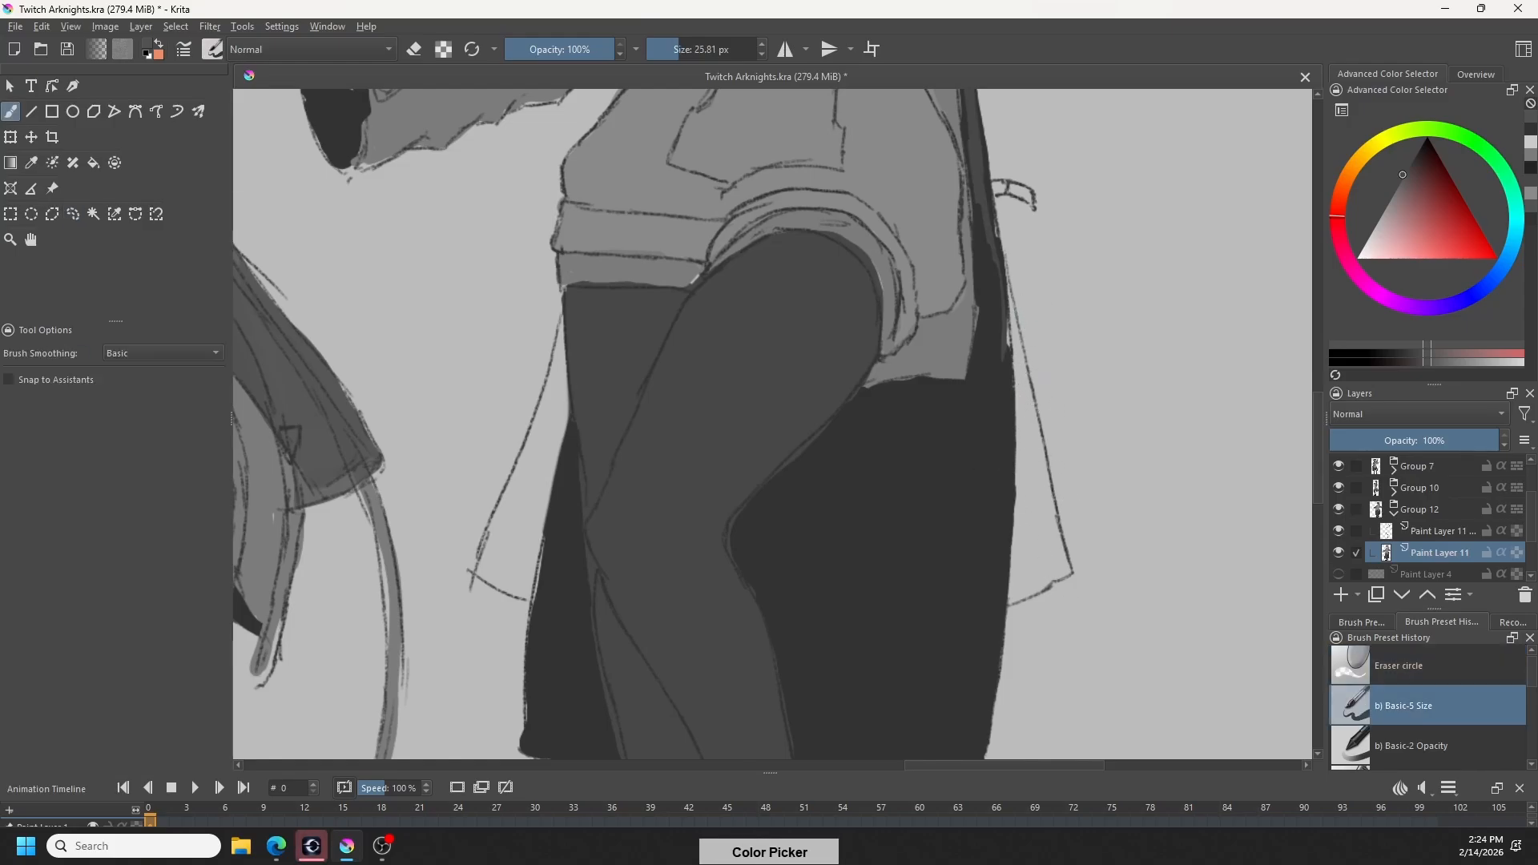
{"action": "left_click", "coordinate": [998, 353], "text": "ctrl"}
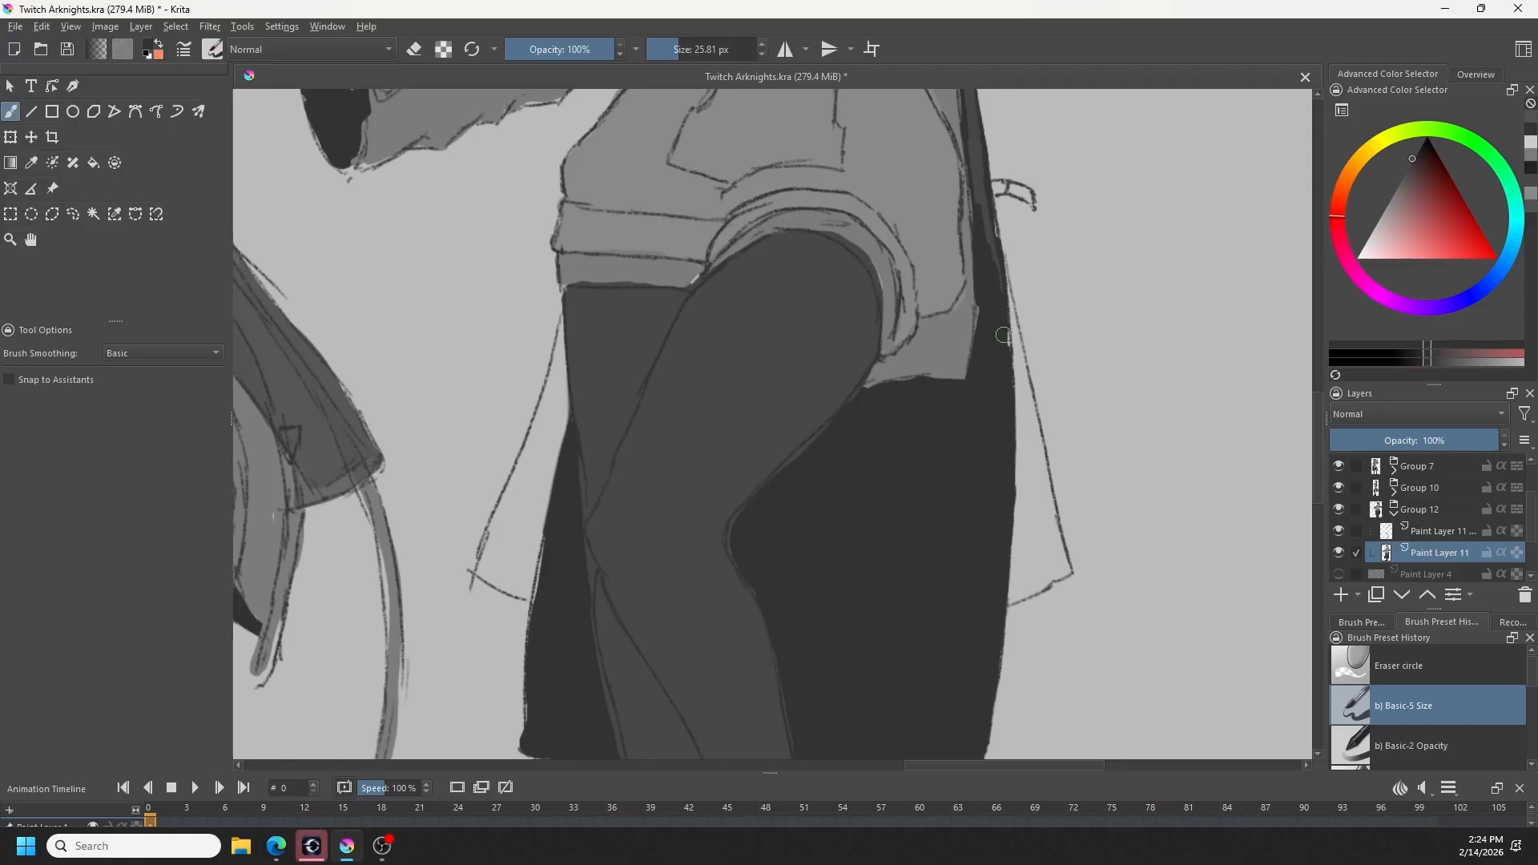
{"action": "key", "text": "e"}
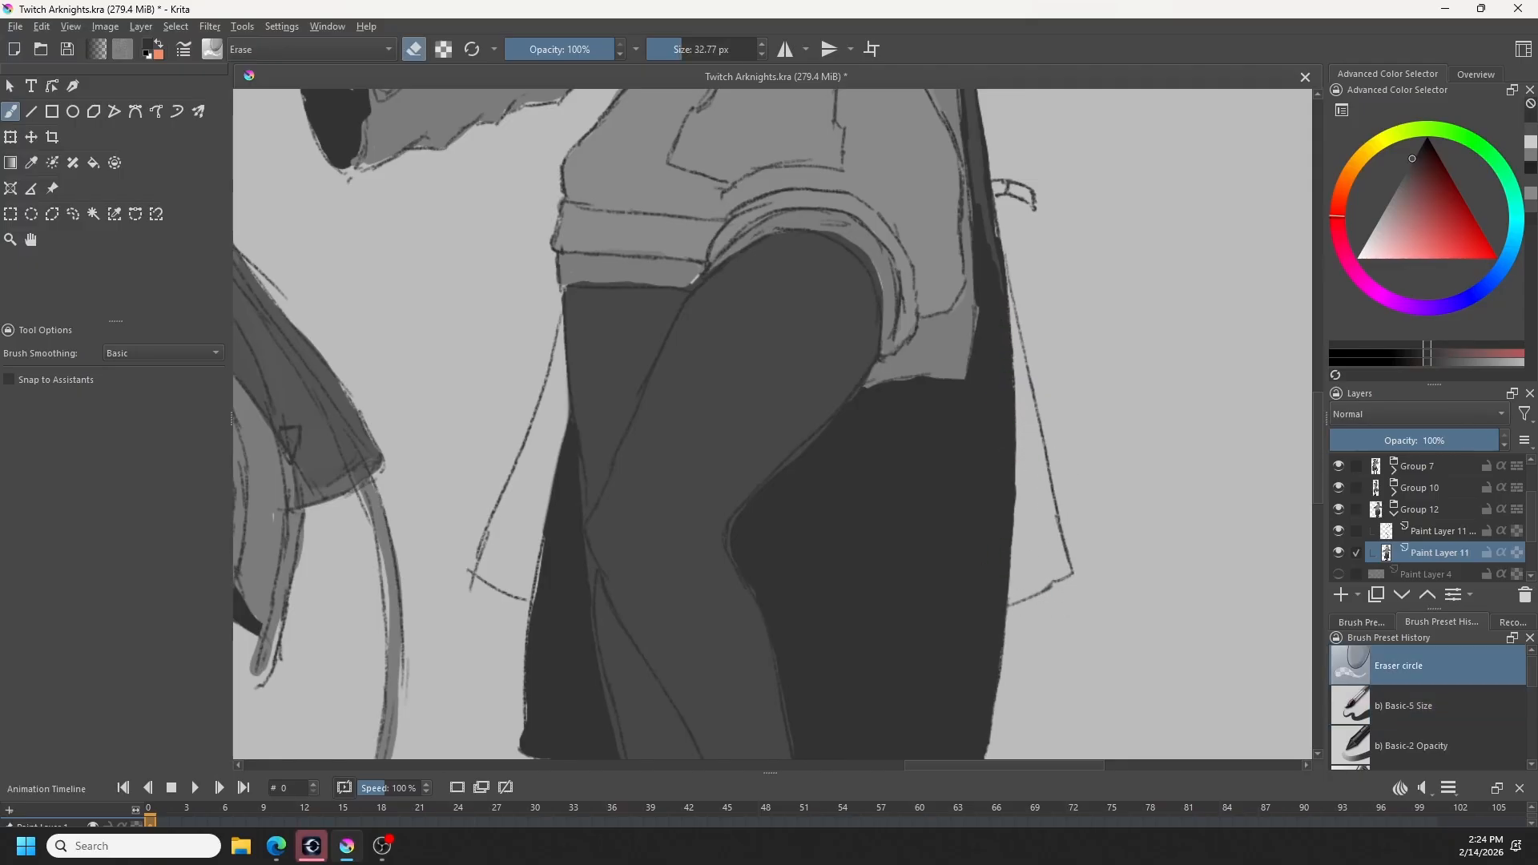
- Select both outlined triangular coat panels flaring out beside the fourth figure's legs with the freehand selection
{"action": "key", "text": "l"}
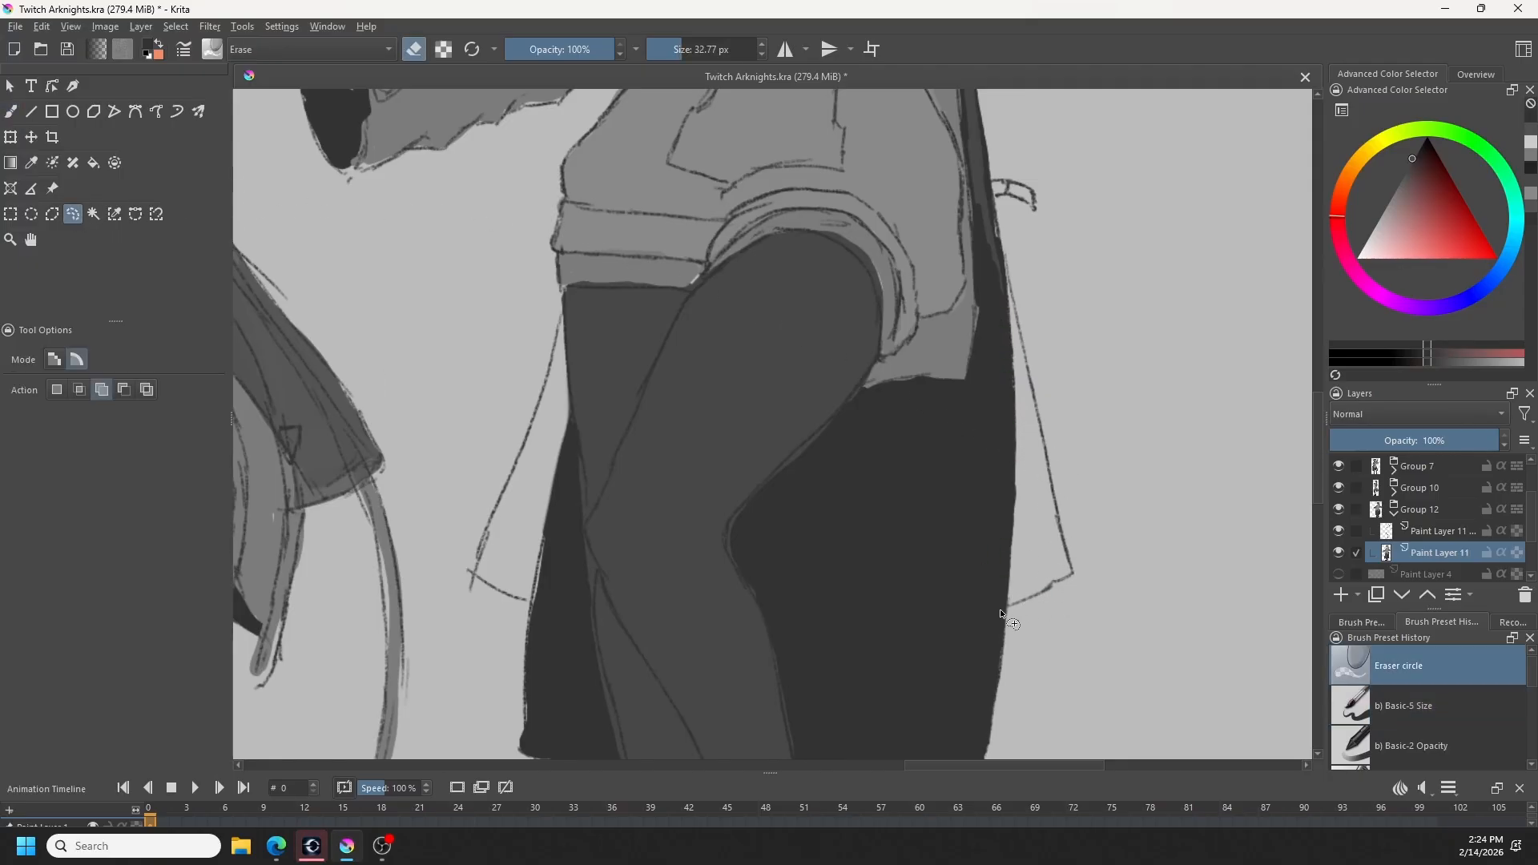
{"action": "left_click_drag", "start_coordinate": [1002, 612], "coordinate": [1018, 610]}
{"action": "mouse_move", "coordinate": [1015, 310]}
{"action": "left_mouse_down"}
{"action": "mouse_move", "coordinate": [1001, 269]}
{"action": "mouse_move", "coordinate": [1013, 442]}
{"action": "mouse_move", "coordinate": [1000, 609]}
{"action": "left_mouse_up"}
{"action": "mouse_move", "coordinate": [526, 601]}
{"action": "left_mouse_down"}
{"action": "mouse_move", "coordinate": [559, 525]}
{"action": "mouse_move", "coordinate": [567, 321]}
{"action": "left_mouse_up"}
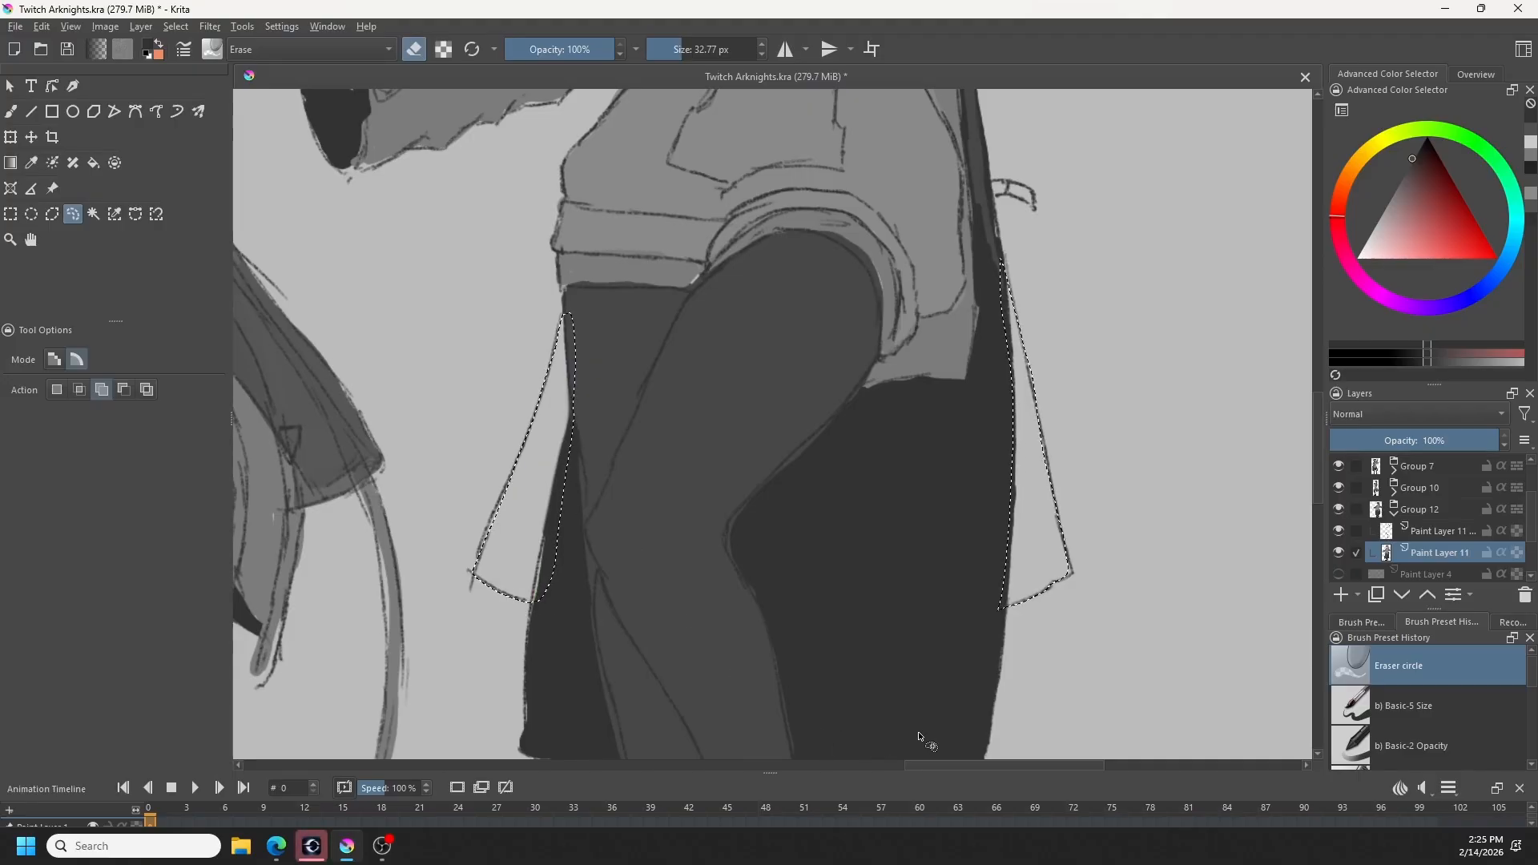
{"action": "mouse_move", "coordinate": [1051, 561]}
{"action": "left_mouse_down"}
{"action": "mouse_move", "coordinate": [1043, 581]}
{"action": "mouse_move", "coordinate": [1072, 576]}
{"action": "left_mouse_up"}
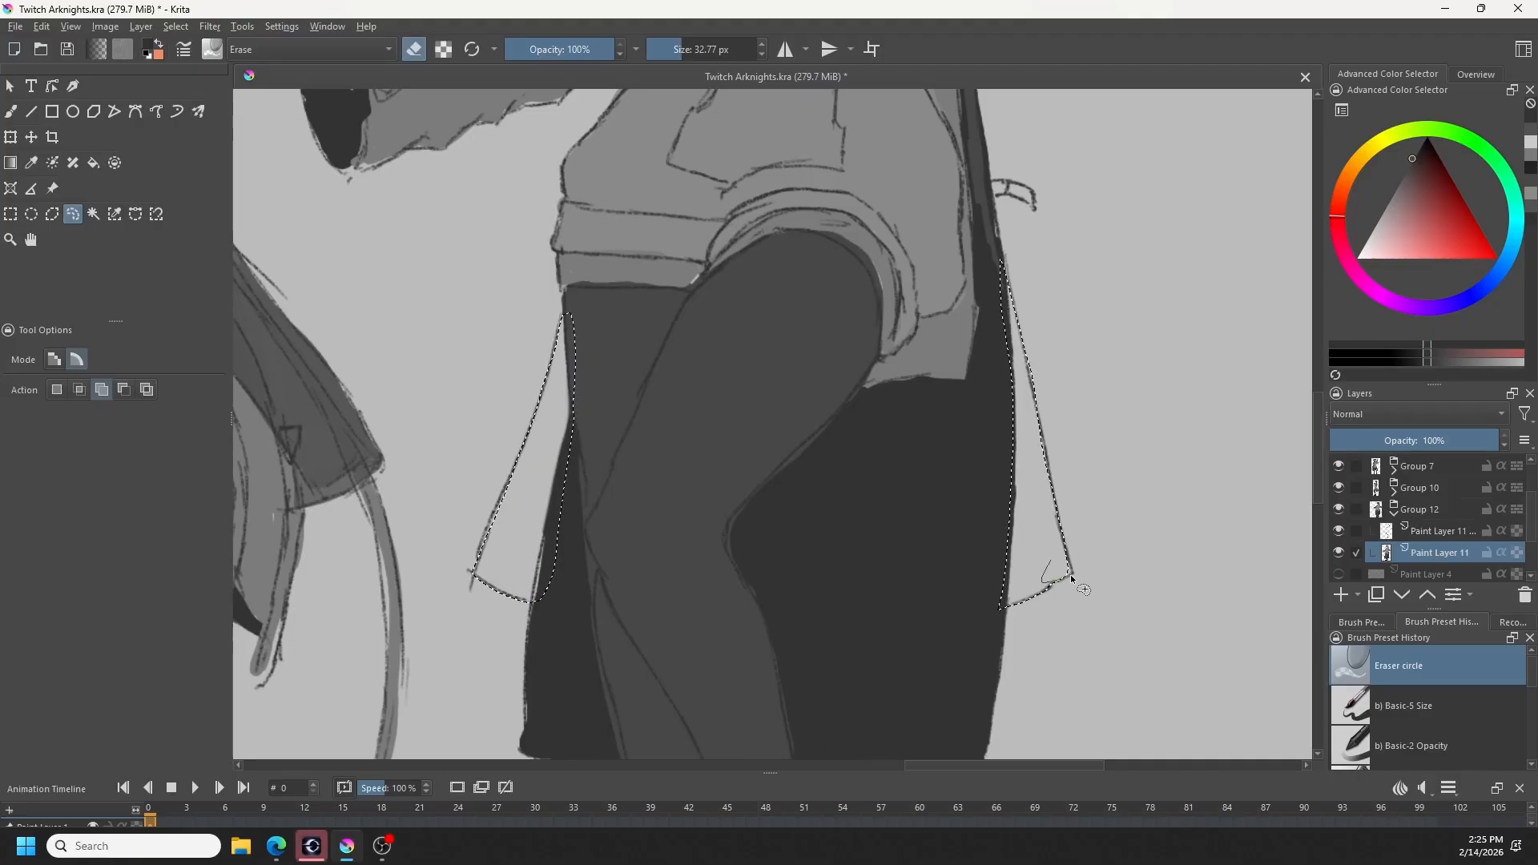
- Add a new paint layer beneath Paint Layer 11 in Group 12 and sample the dark grey from the third figure's sleeve
{"action": "scroll", "coordinate": [1060, 551], "scroll_direction": "down", "scroll_amount": 3}
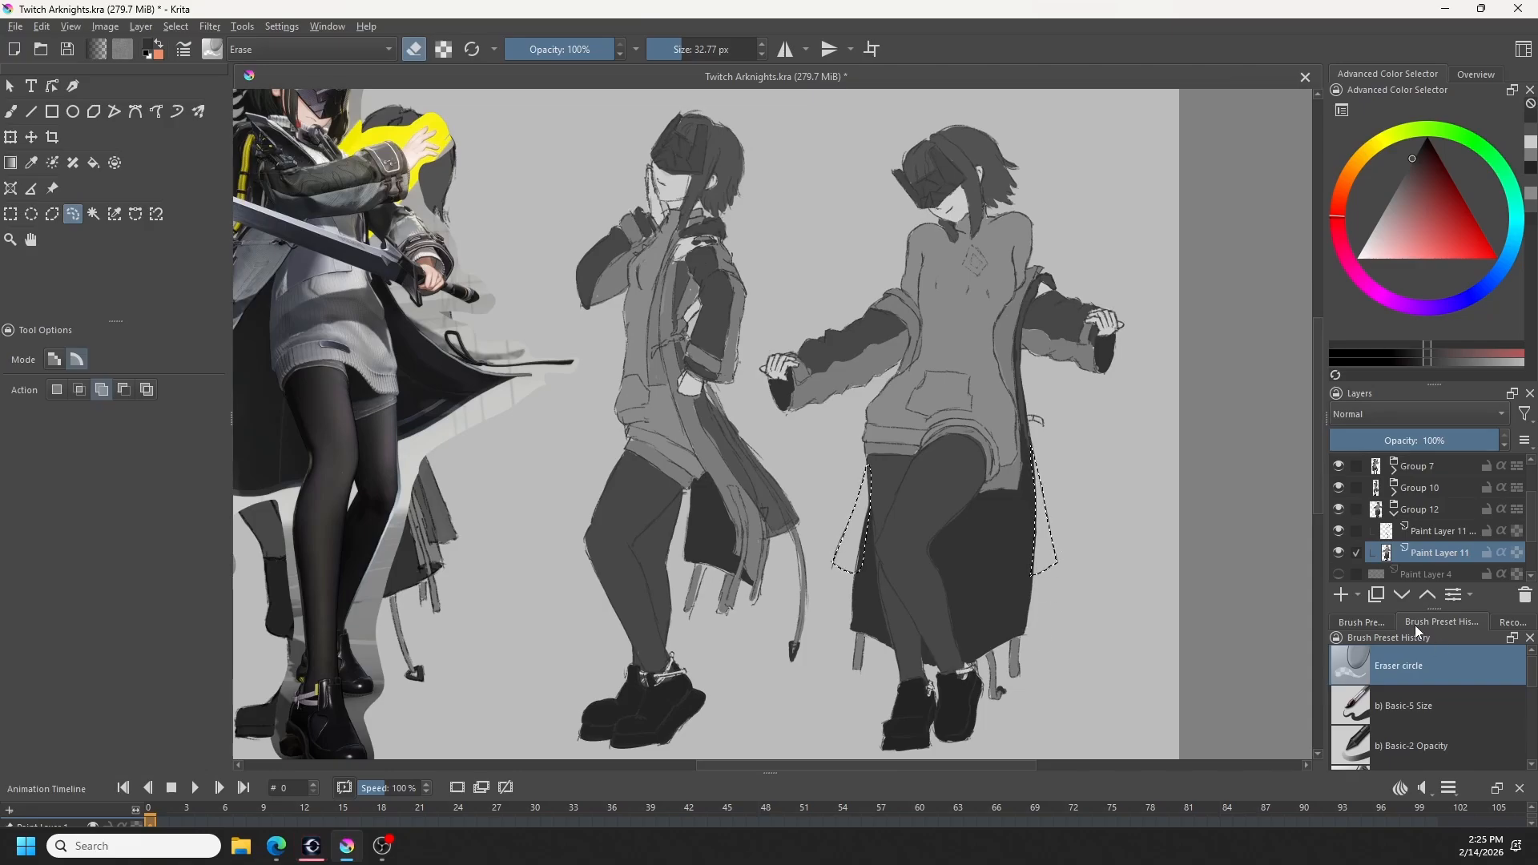
{"action": "left_click", "coordinate": [1341, 594]}
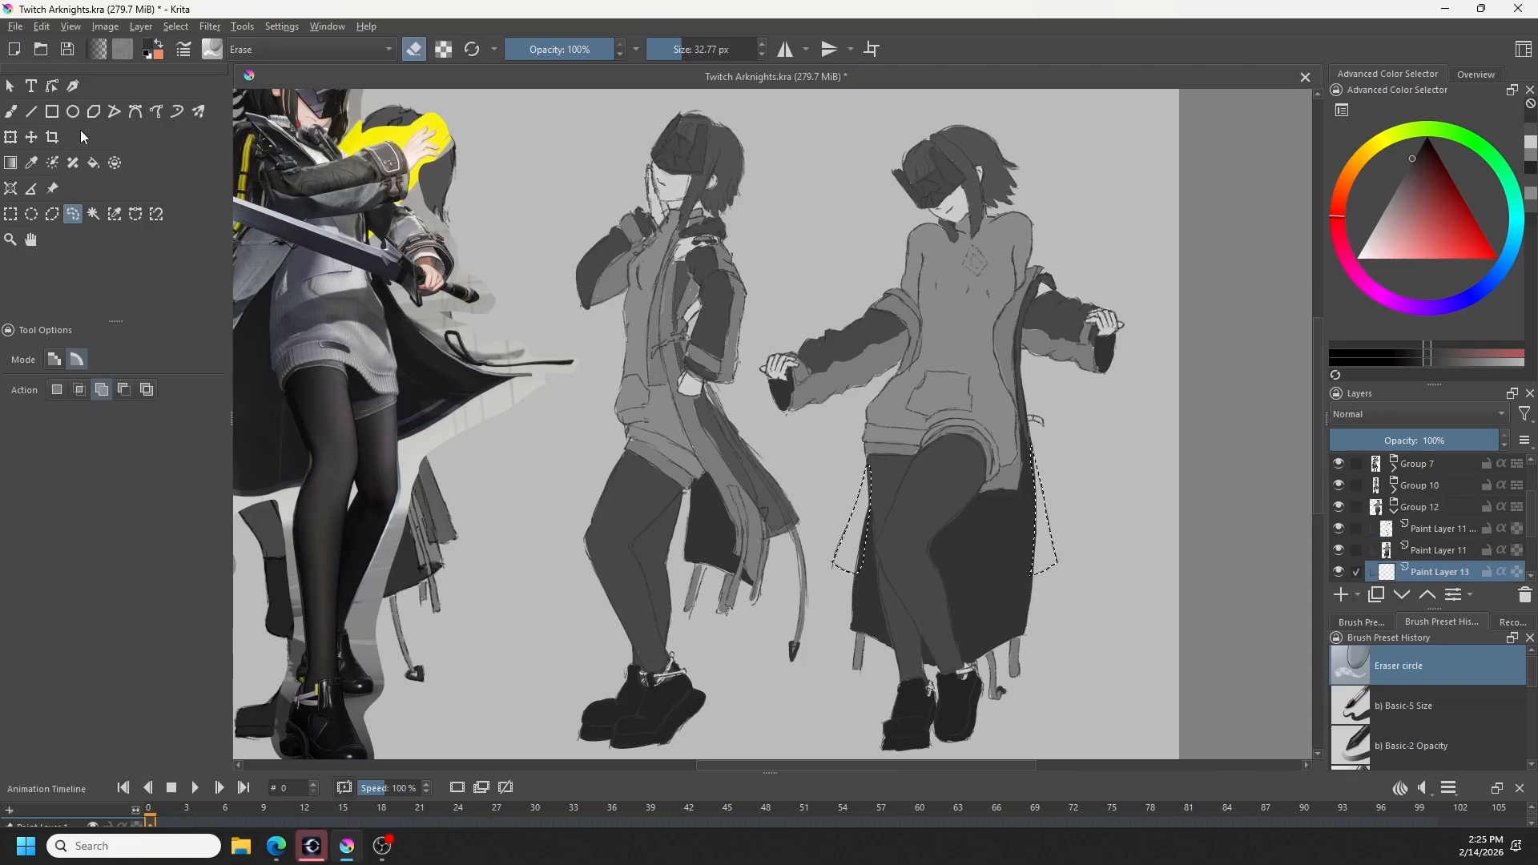
{"action": "key", "text": "b"}
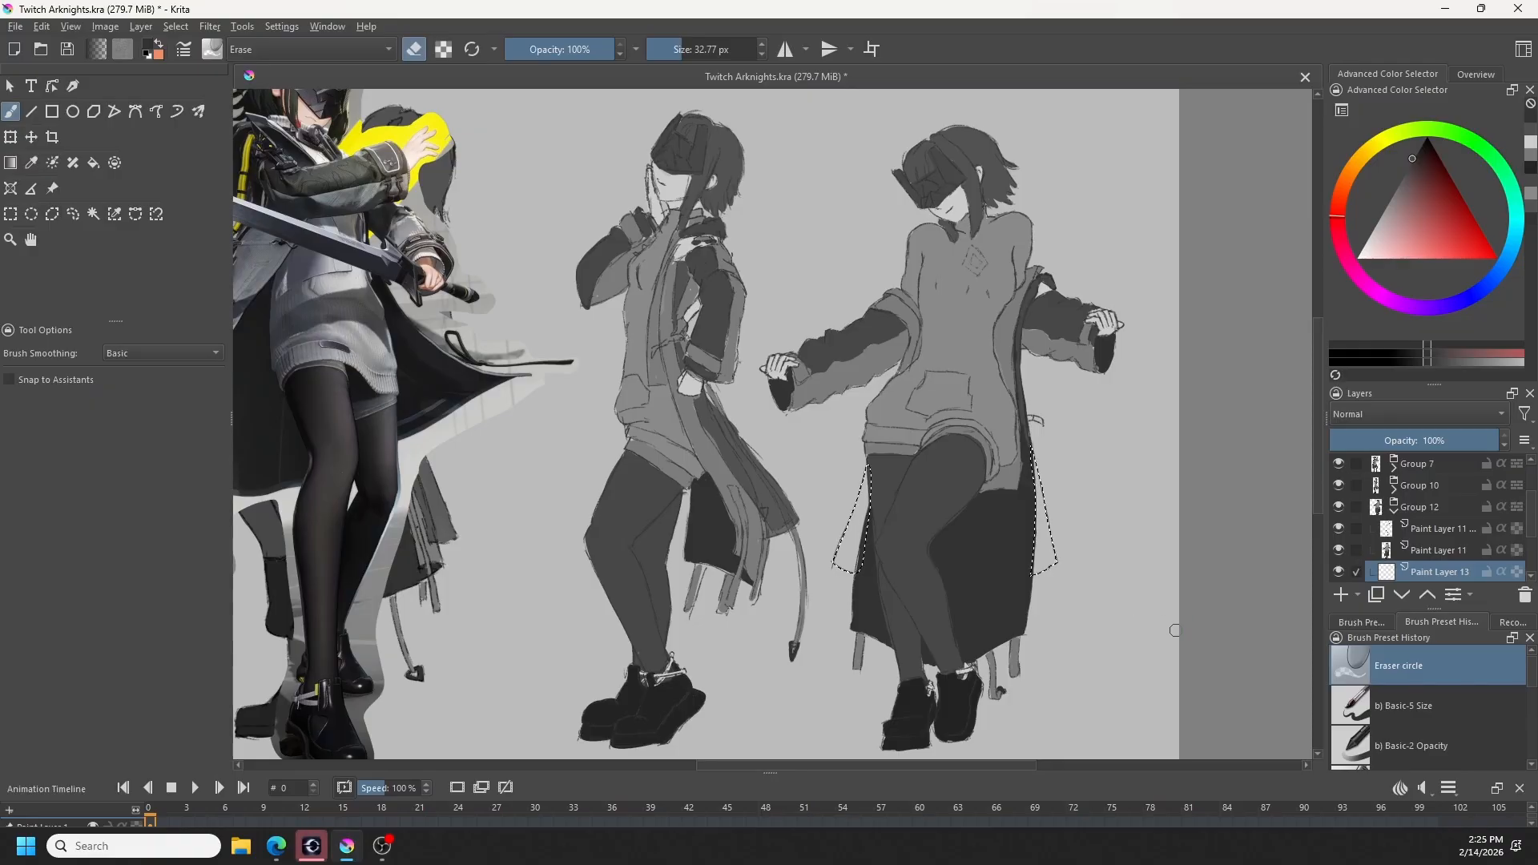
{"action": "key", "text": "ctrl"}
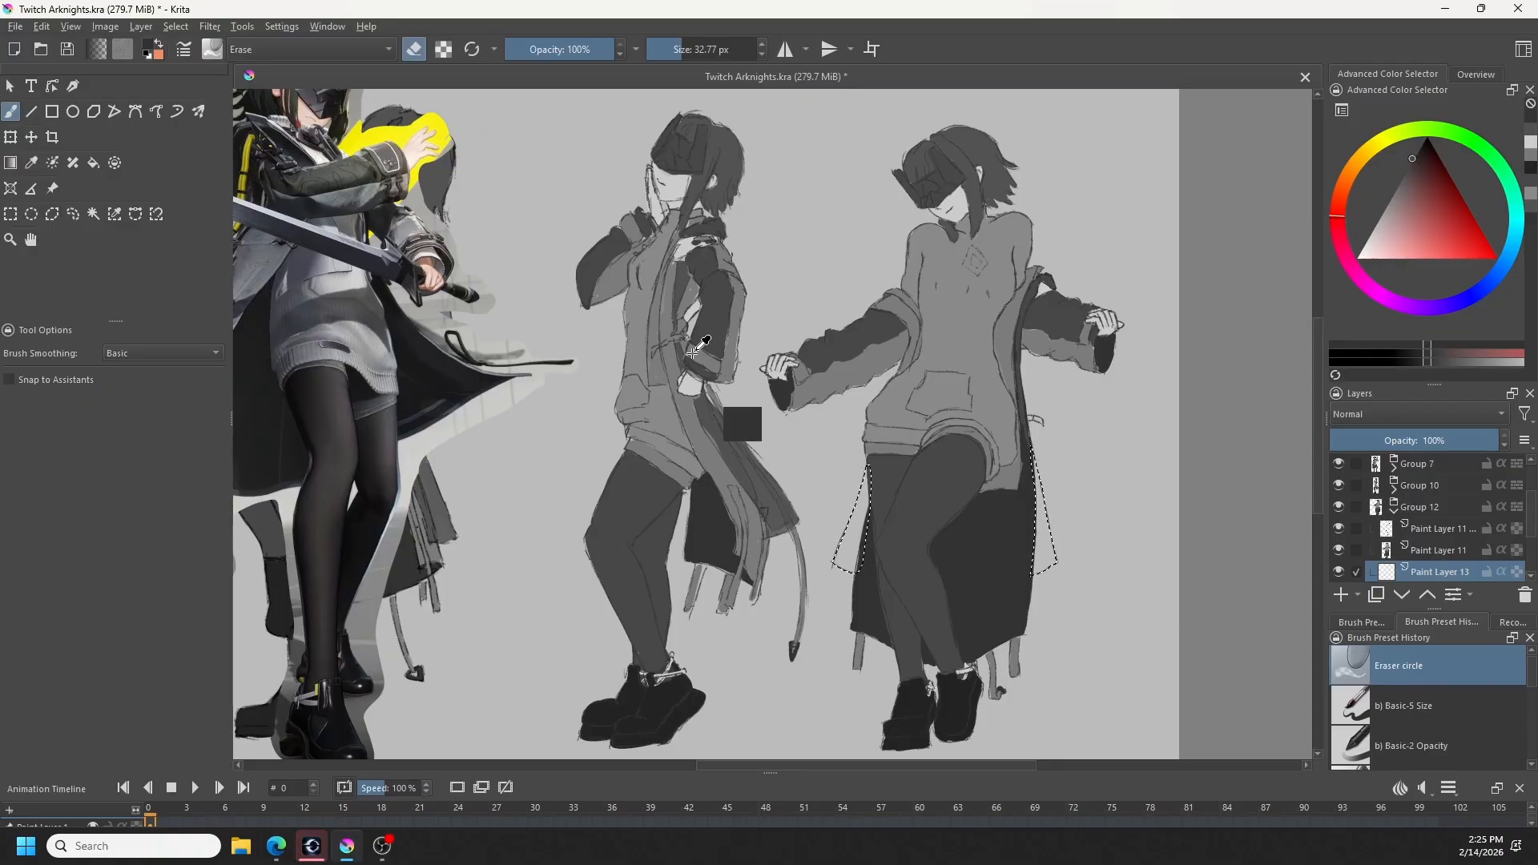
{"action": "left_click", "coordinate": [727, 325], "text": "ctrl"}
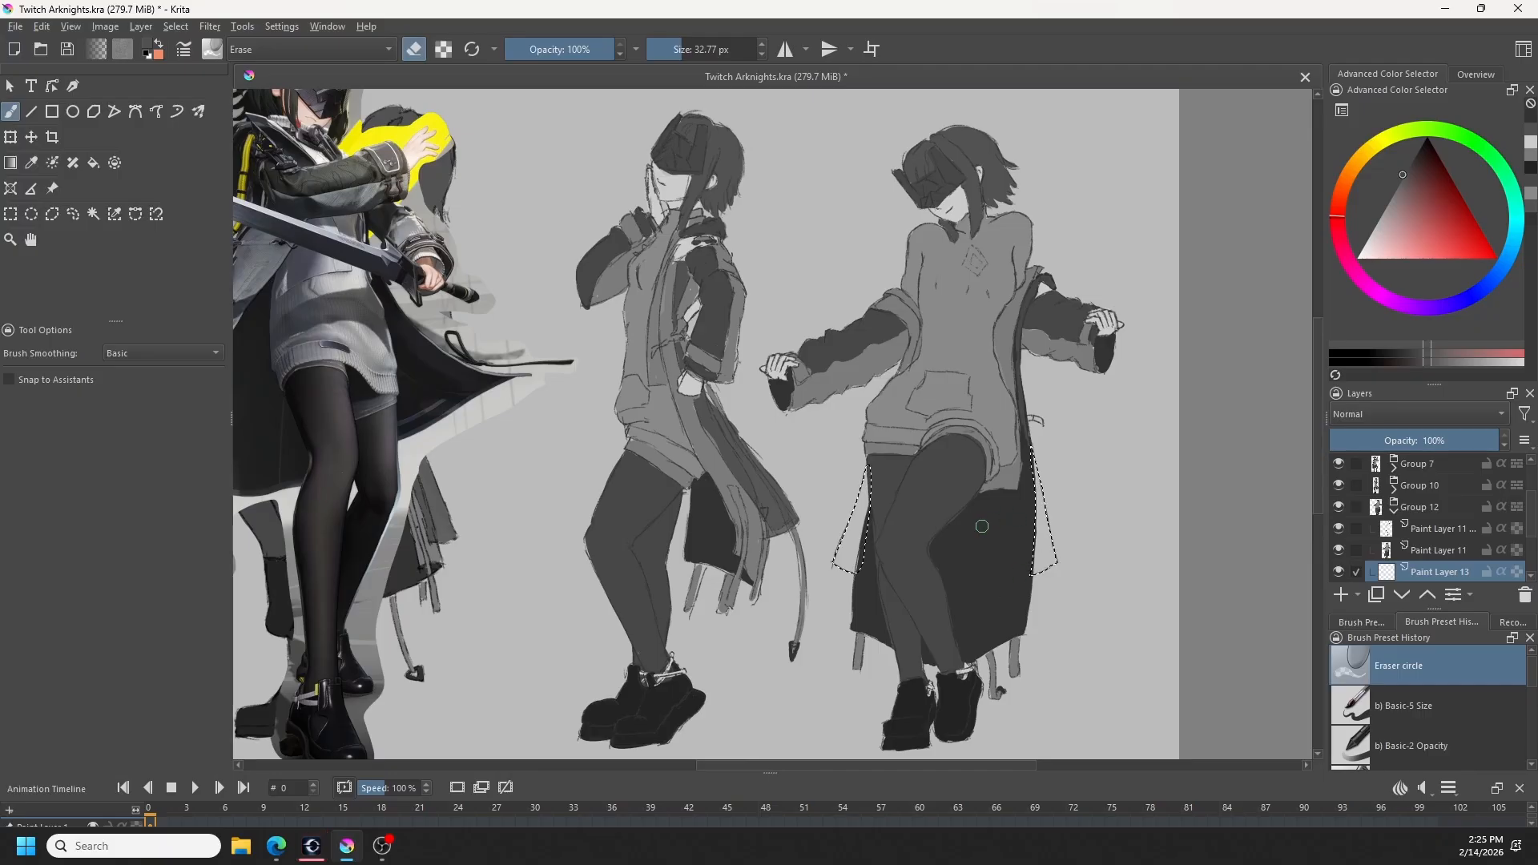
- Paint both selected coat panels a translucent grey with the Basic-2 Opacity brush at about 40 px
{"action": "left_click", "coordinate": [1439, 703]}
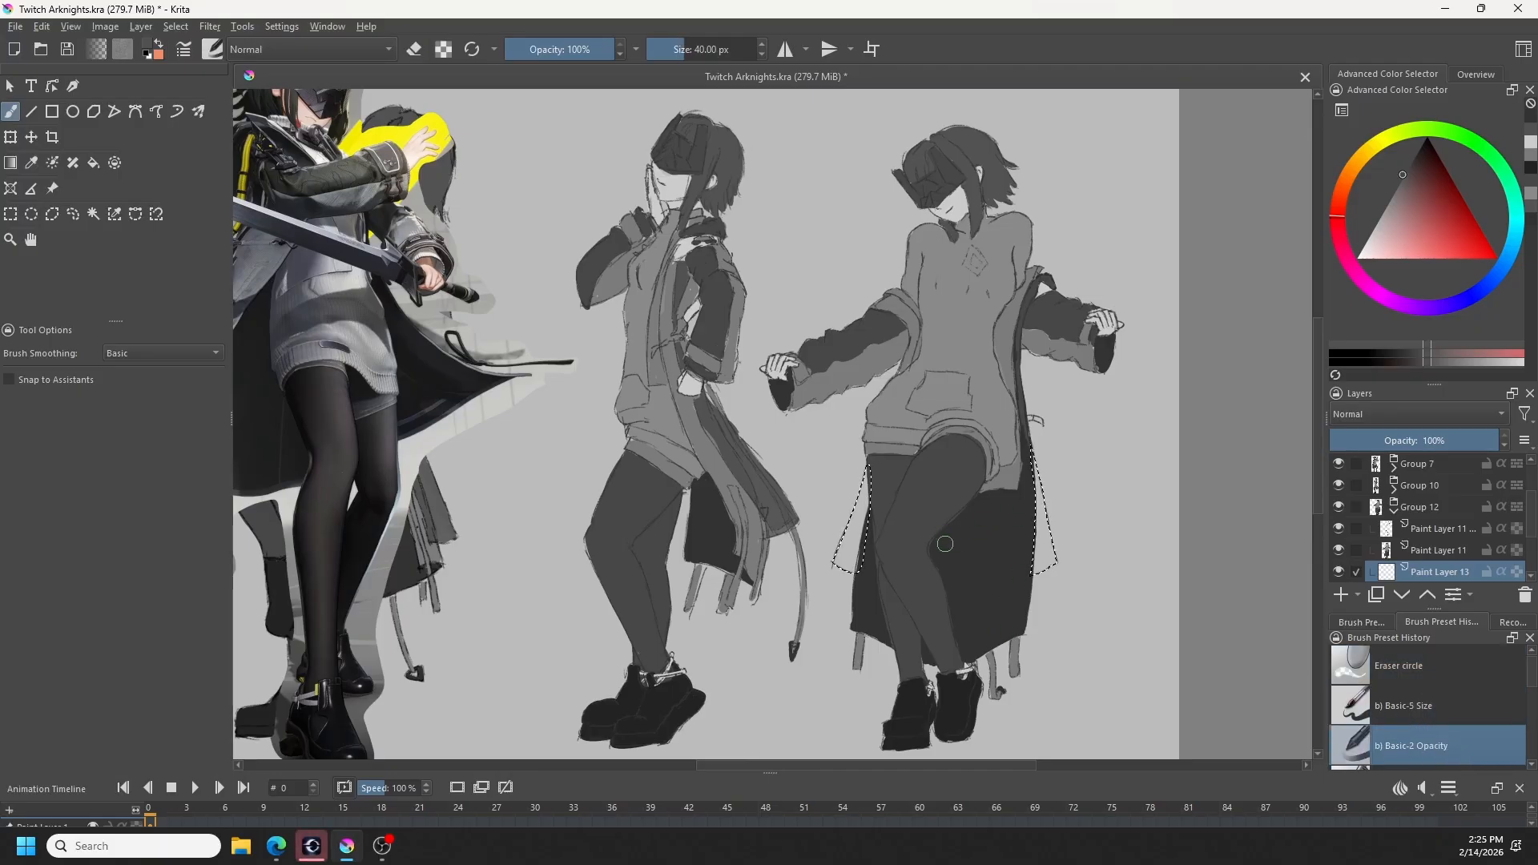
{"action": "left_click", "coordinate": [1420, 658]}
{"action": "key", "text": "slash"}
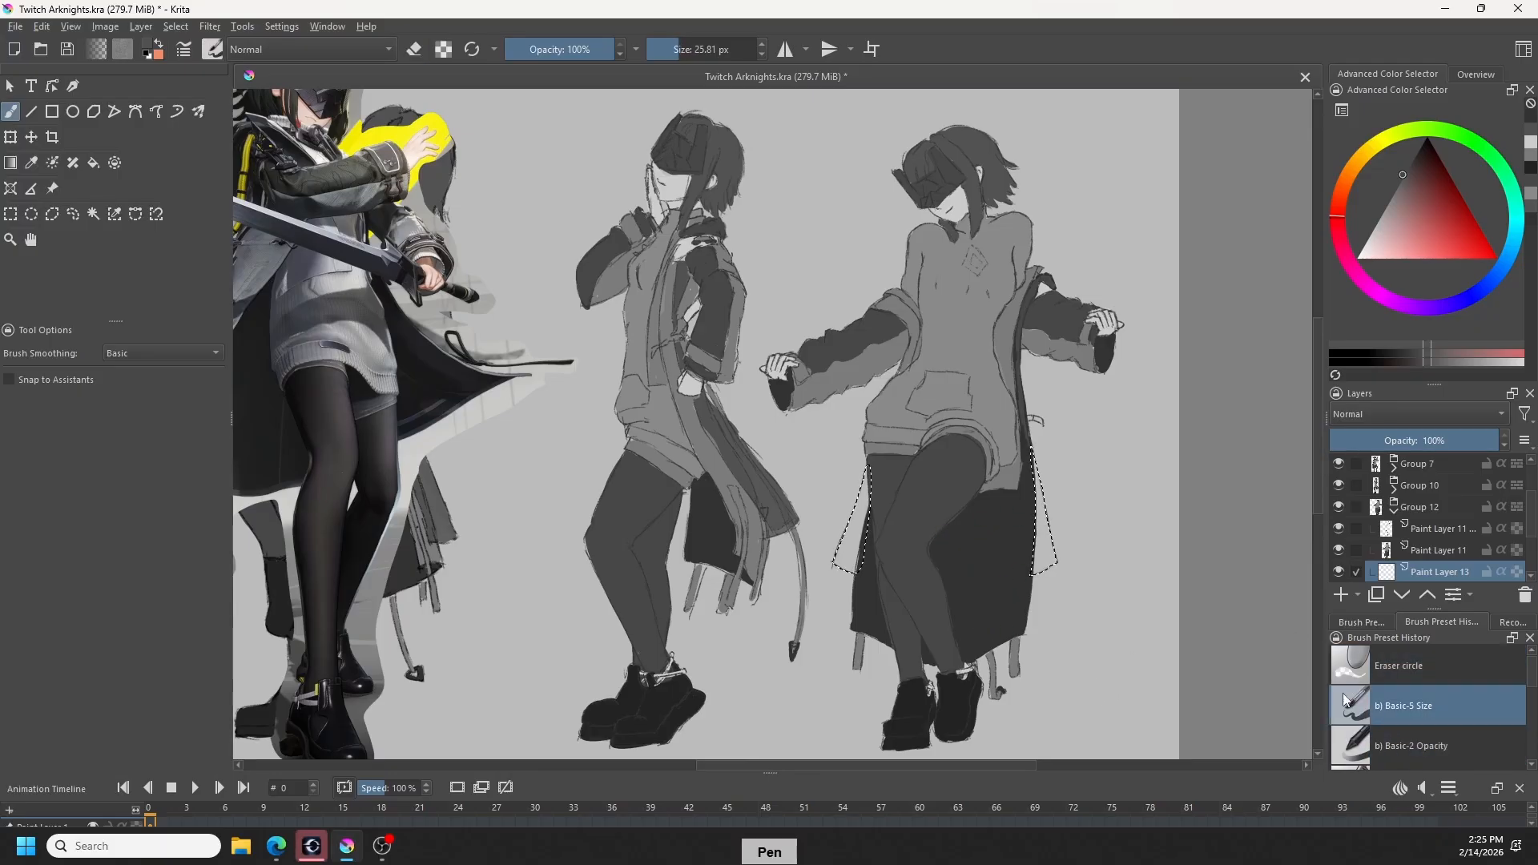
{"action": "left_click", "coordinate": [1433, 746]}
{"action": "key", "text": "shift"}
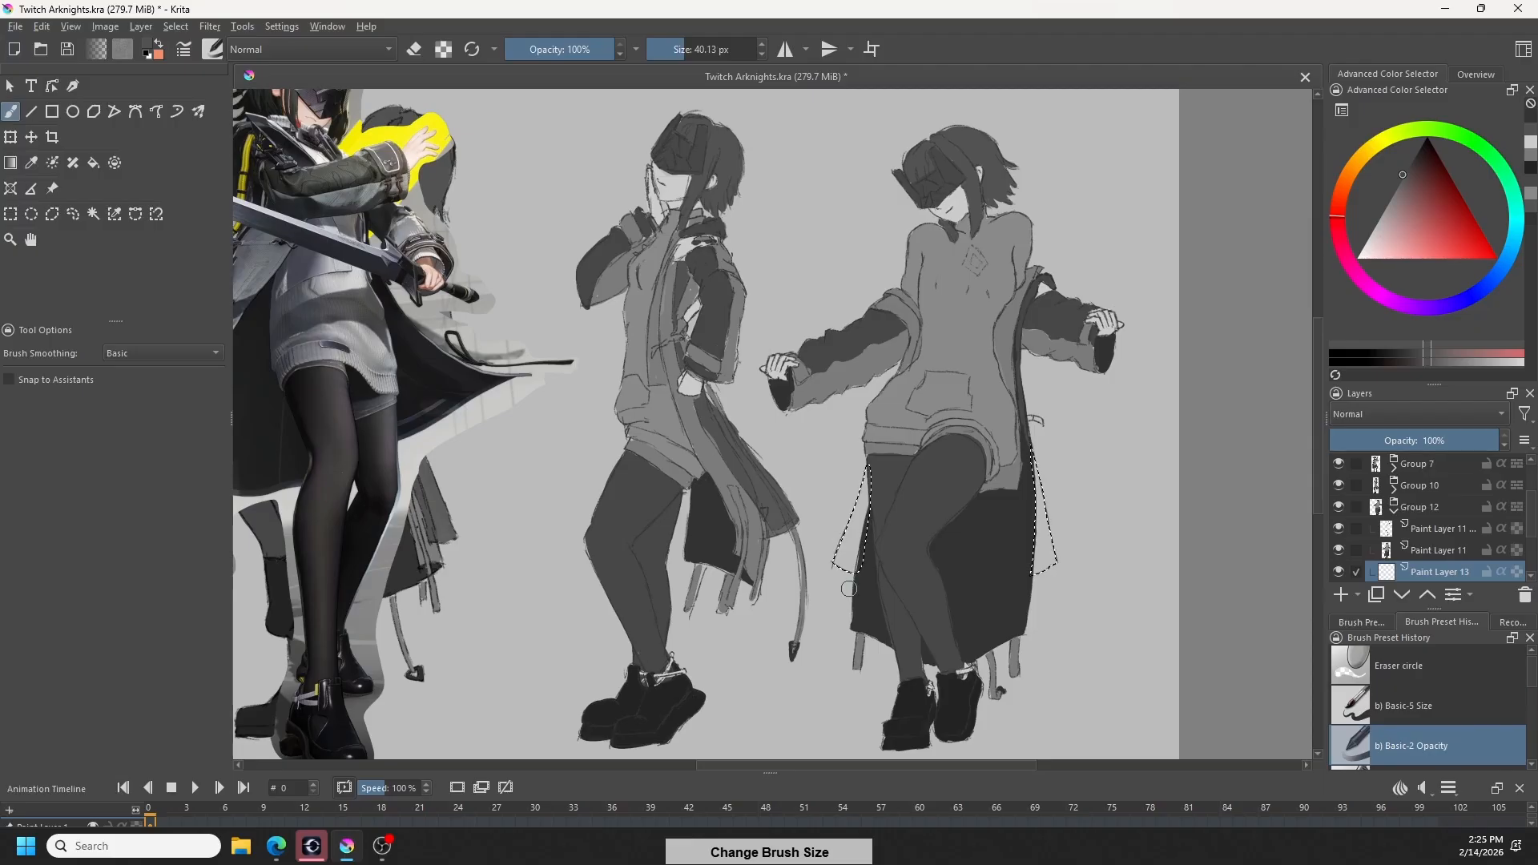
{"action": "left_click_drag", "start_coordinate": [835, 599], "coordinate": [855, 503]}
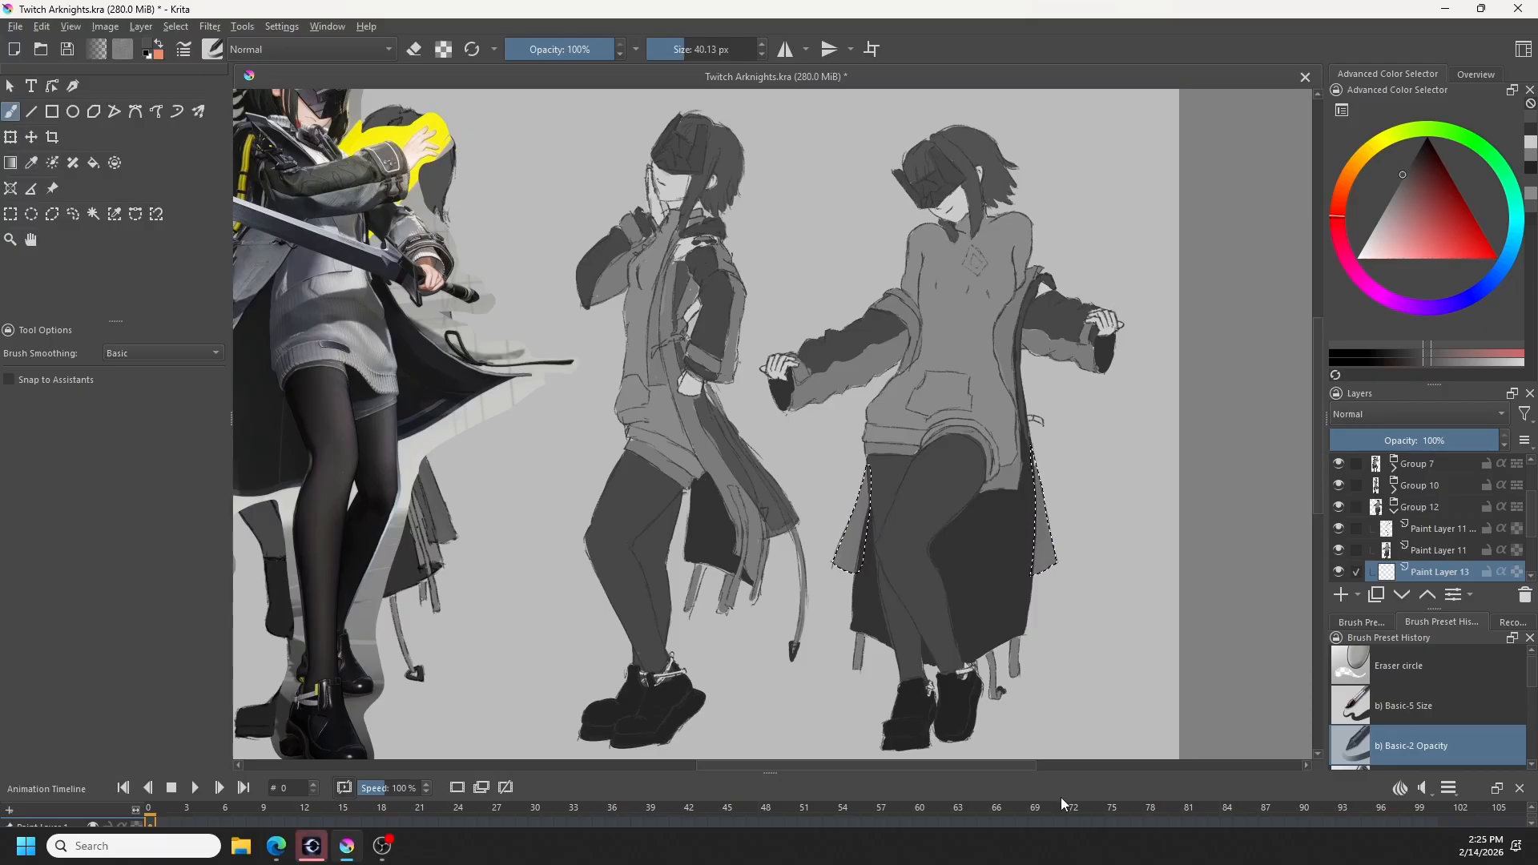
- Deselect the two painted coat panels and turn on alpha lock for their layer
{"action": "scroll", "coordinate": [1447, 710], "scroll_direction": "down", "scroll_amount": 3}
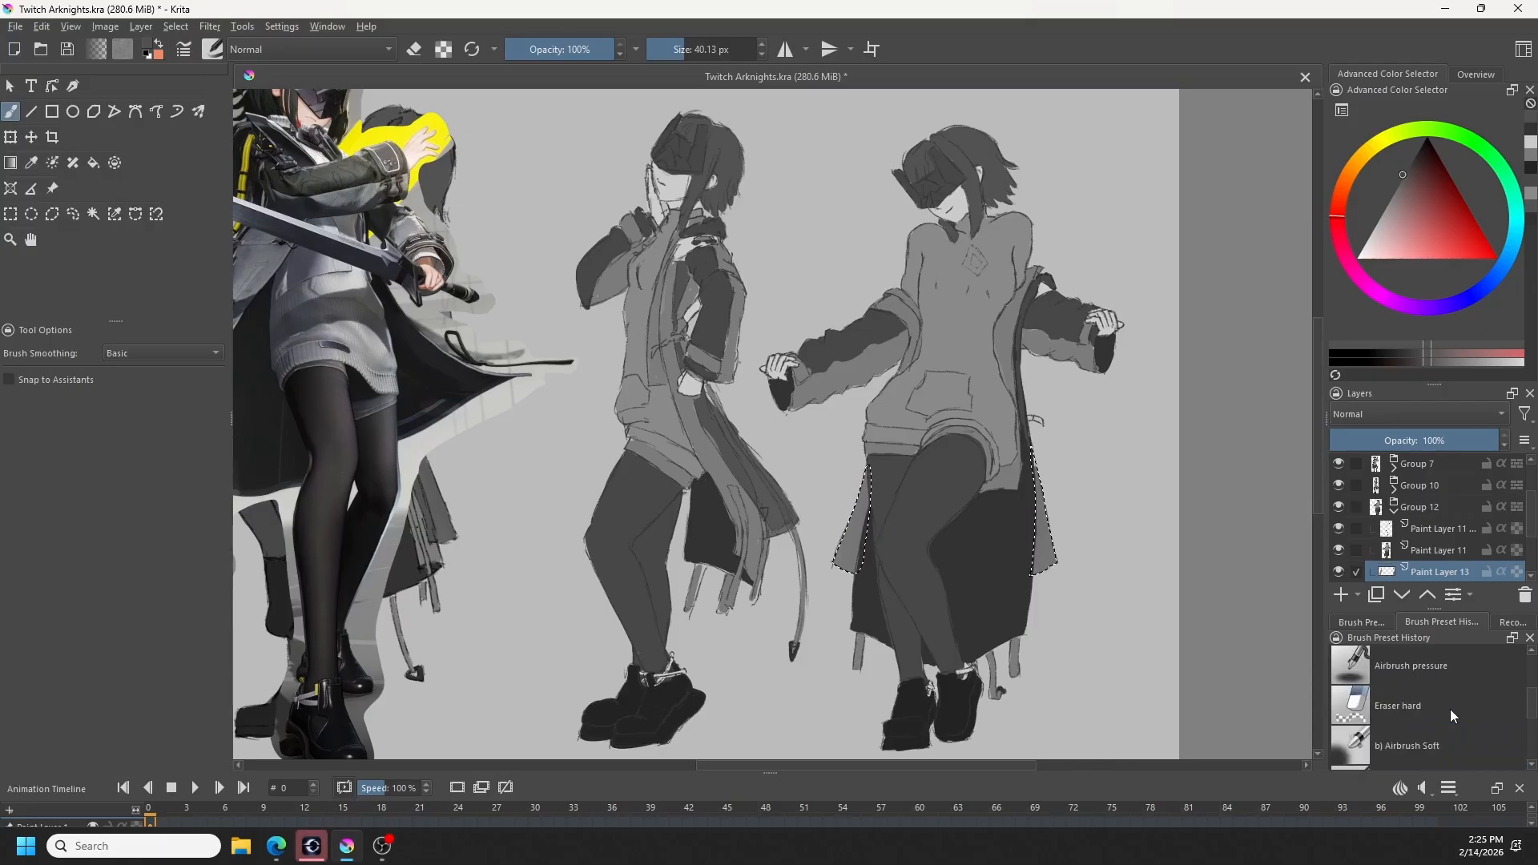
{"action": "scroll", "coordinate": [1439, 716], "scroll_direction": "up", "scroll_amount": 3}
{"action": "scroll", "coordinate": [1438, 718], "scroll_direction": "down", "scroll_amount": 3}
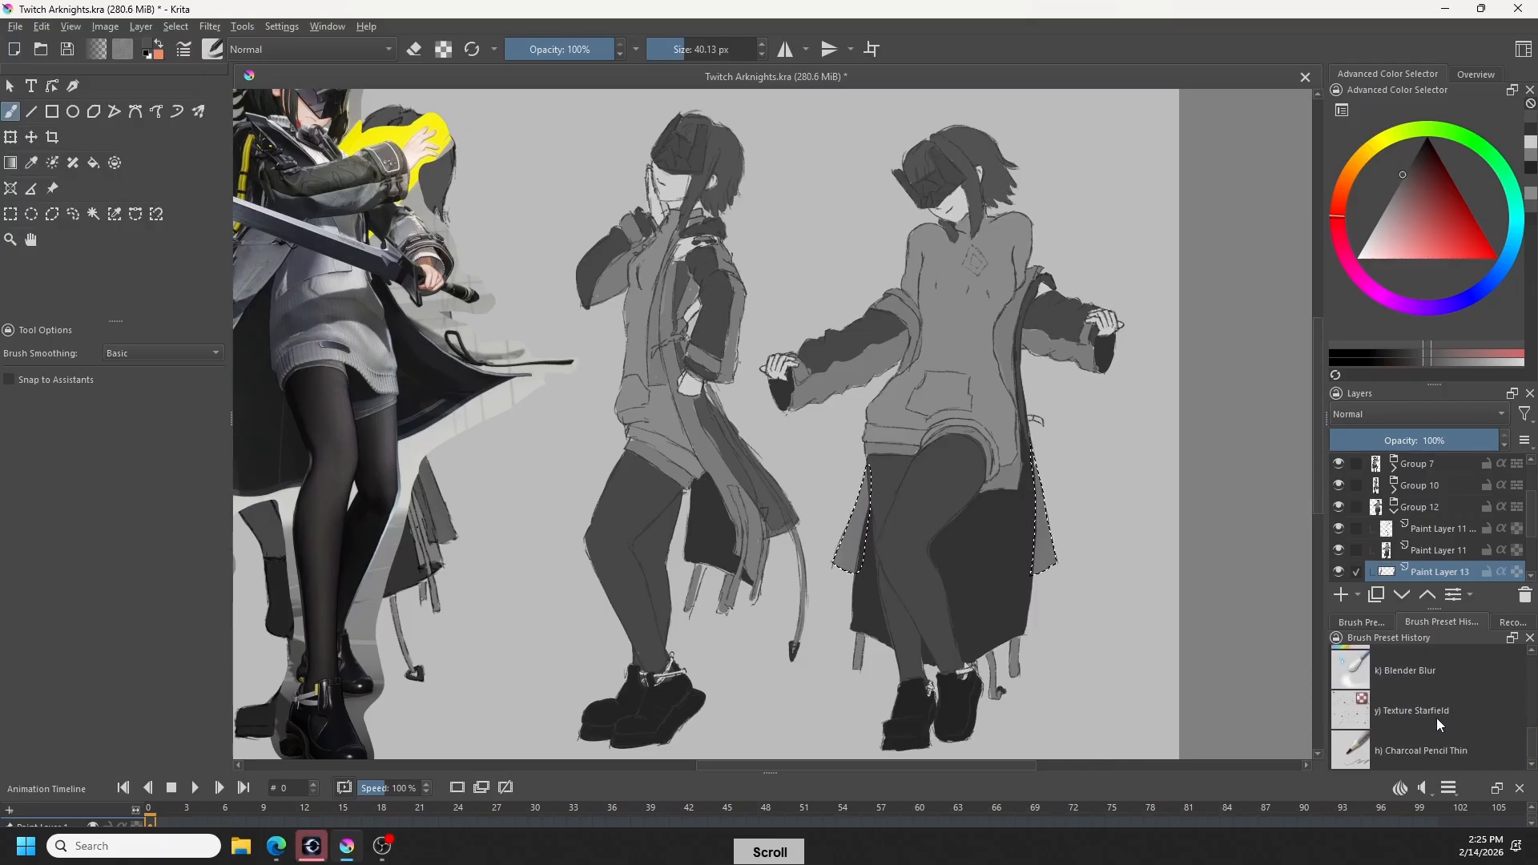
{"action": "scroll", "coordinate": [1510, 731], "scroll_direction": "up", "scroll_amount": 3}
{"action": "scroll", "coordinate": [1492, 730], "scroll_direction": "down", "scroll_amount": 3}
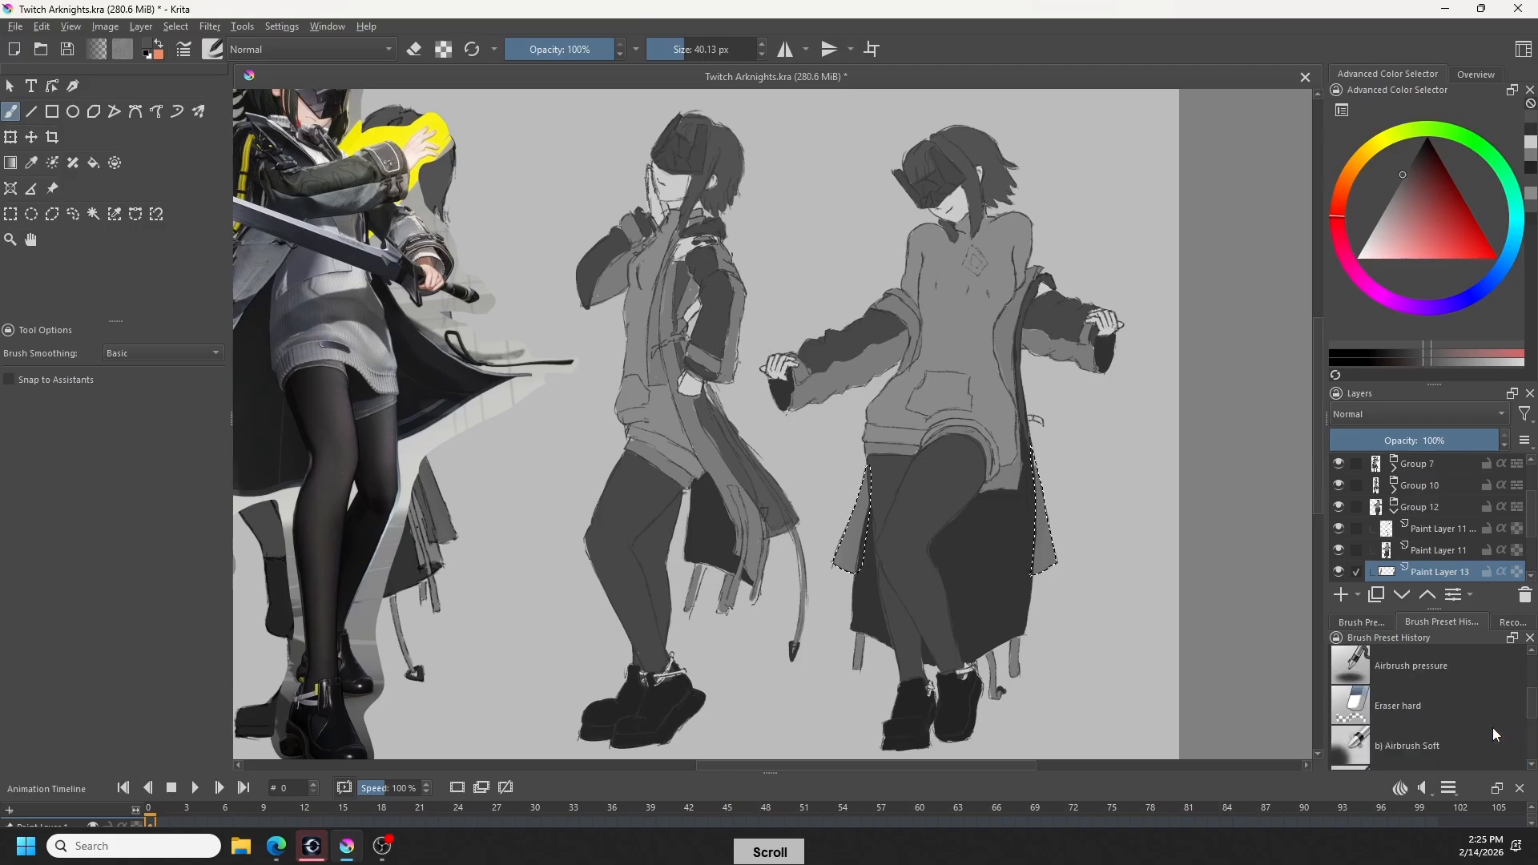
{"action": "scroll", "coordinate": [1468, 737], "scroll_direction": "up", "scroll_amount": 3}
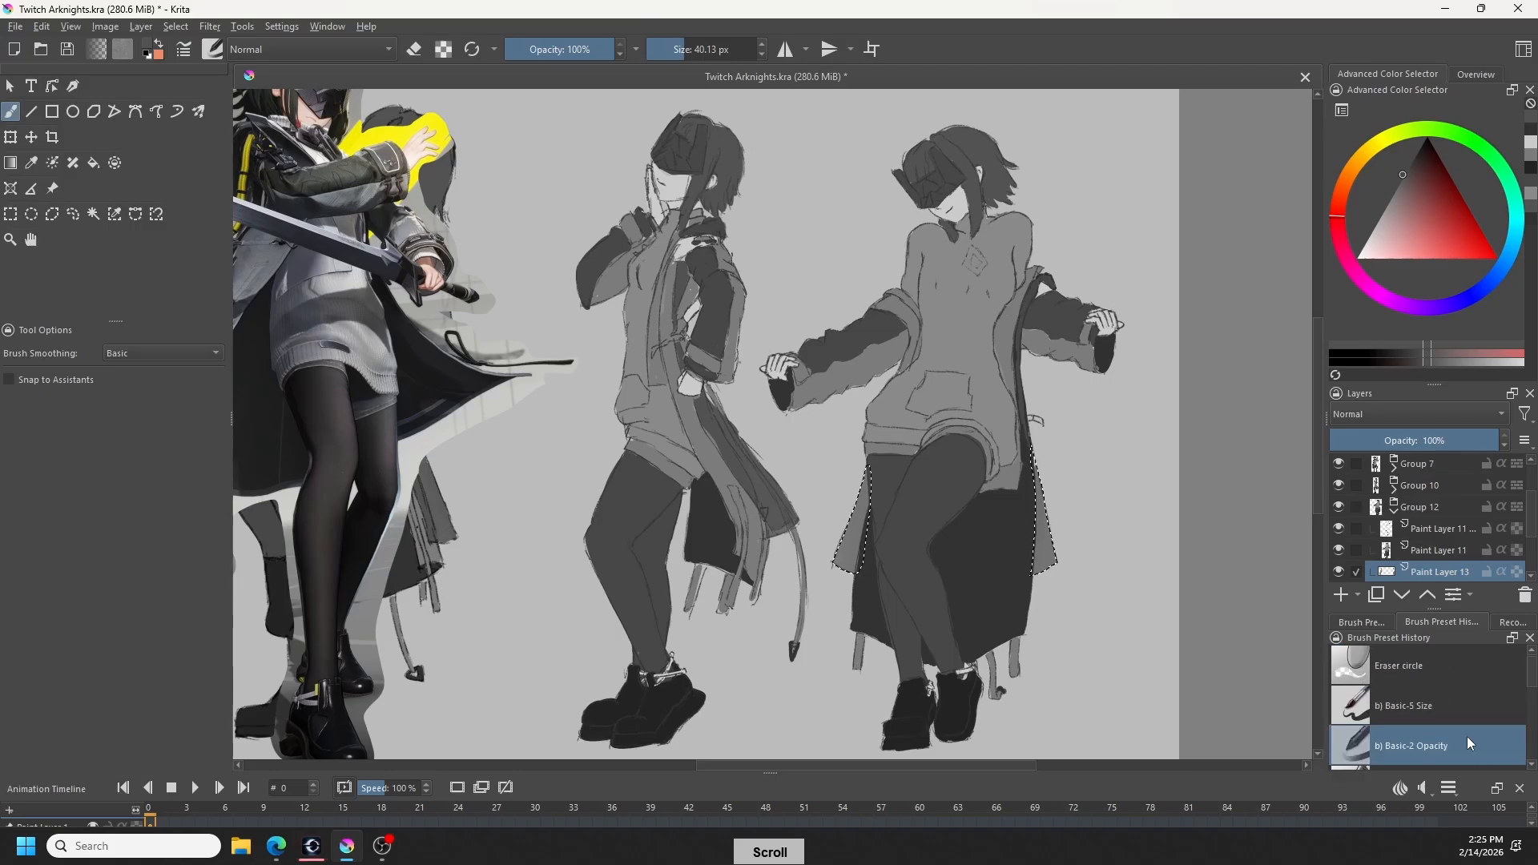
{"action": "key", "text": "ctrl+shift+a"}
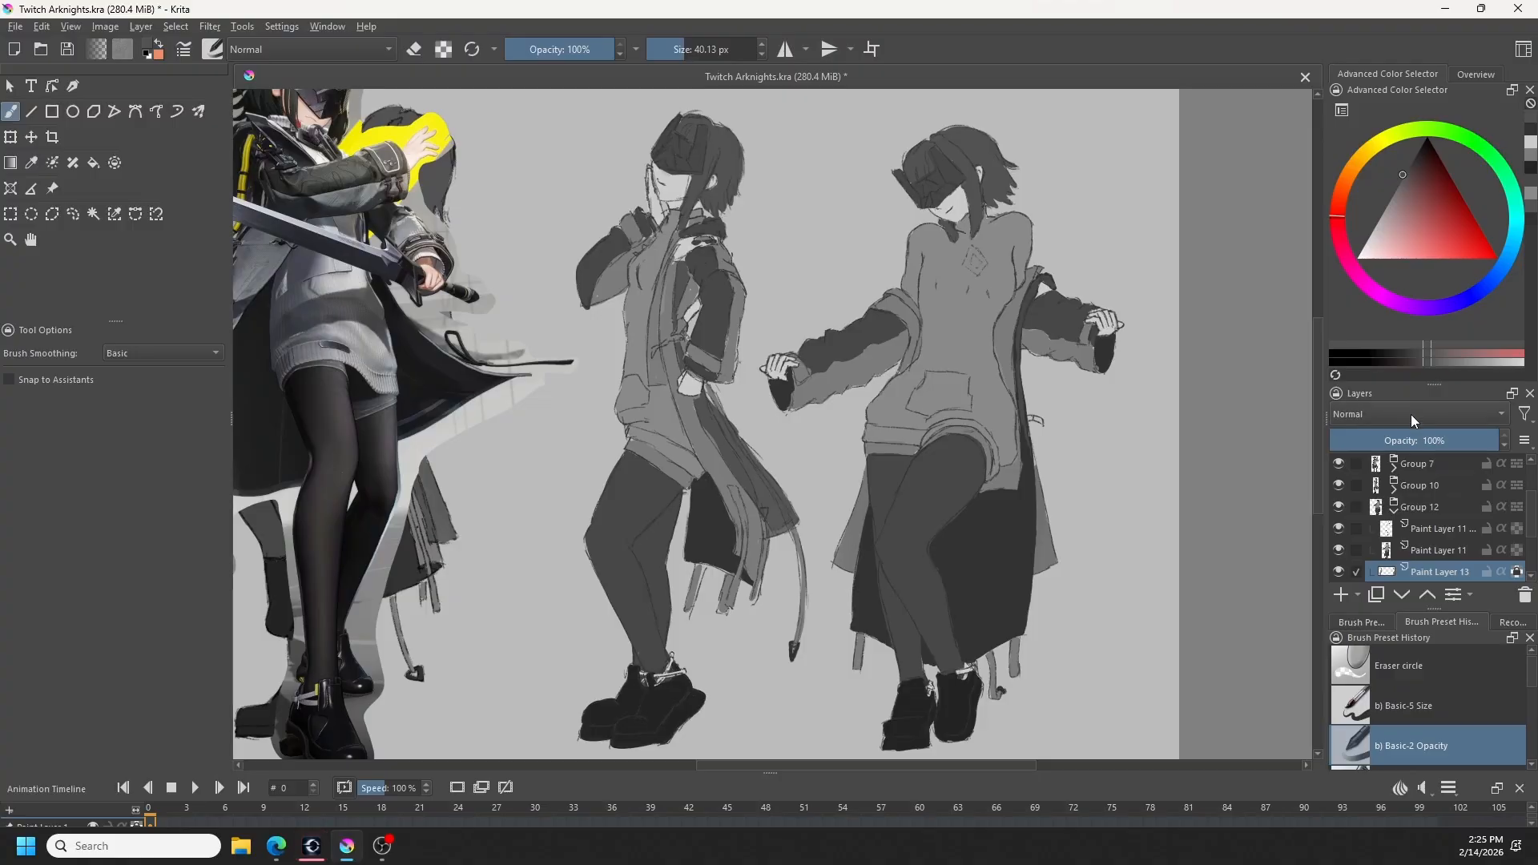
- Choose a halftone dot brush with a curved dot pattern from the full set of brush presets
{"action": "left_click", "coordinate": [1364, 622]}
{"action": "scroll", "coordinate": [1437, 719], "scroll_direction": "down", "scroll_amount": 5}
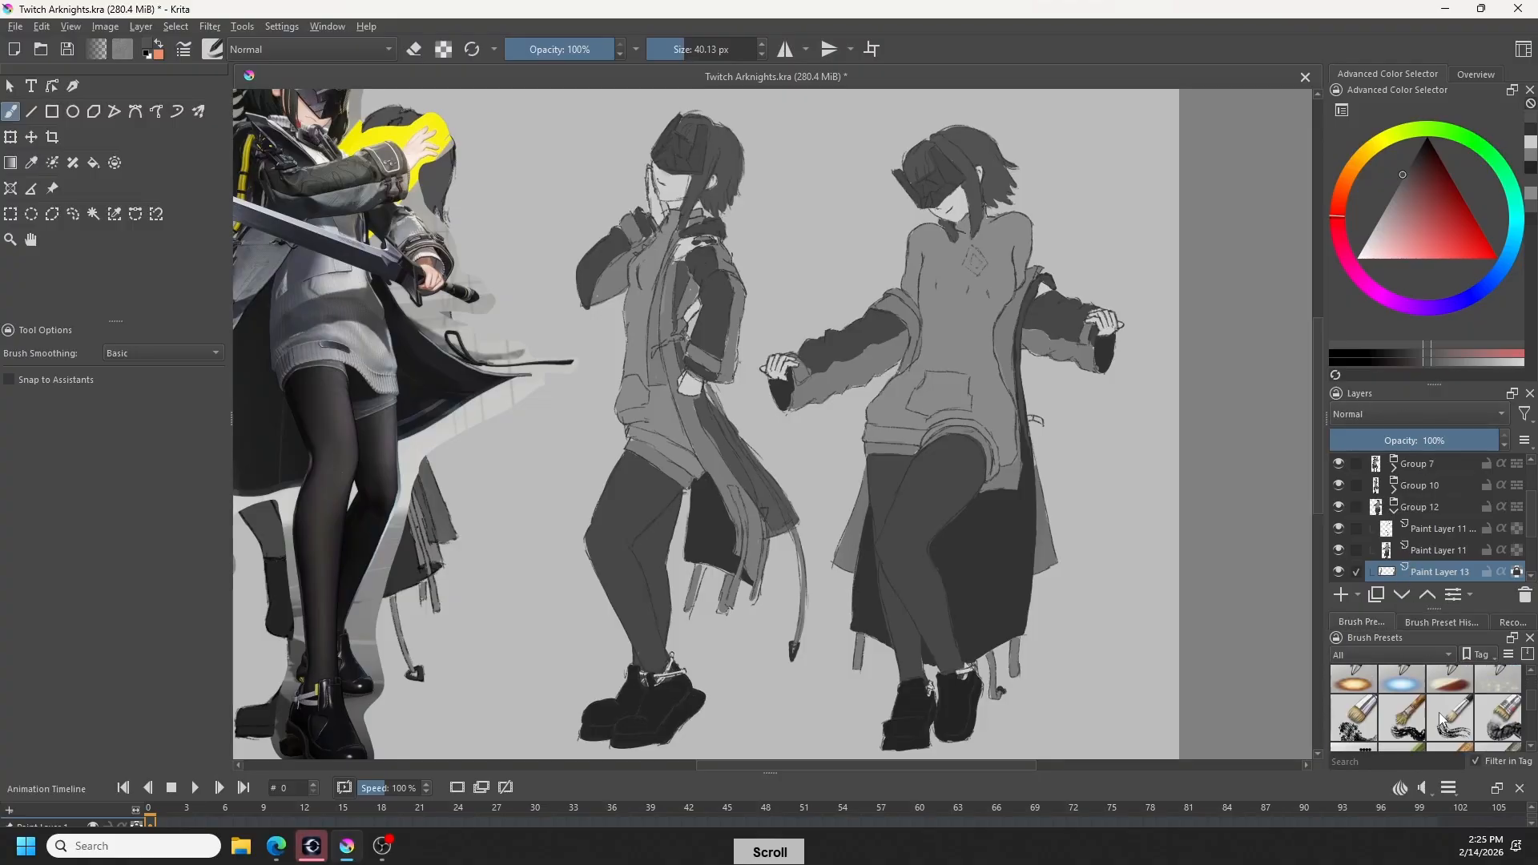
{"action": "scroll", "coordinate": [1437, 725], "scroll_direction": "down", "scroll_amount": 4}
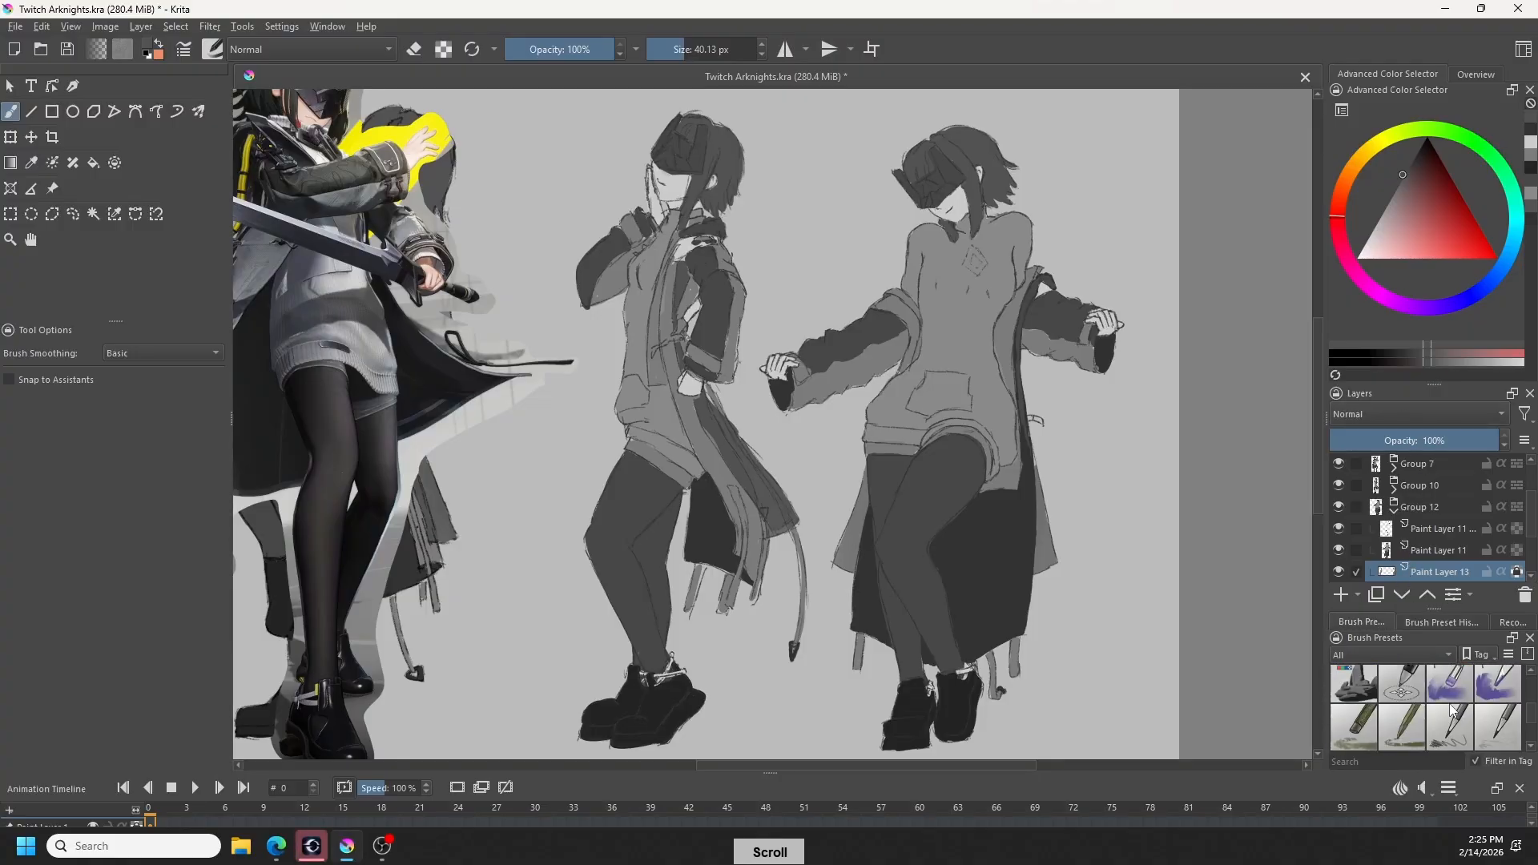
{"action": "scroll", "coordinate": [1453, 726], "scroll_direction": "down", "scroll_amount": 5}
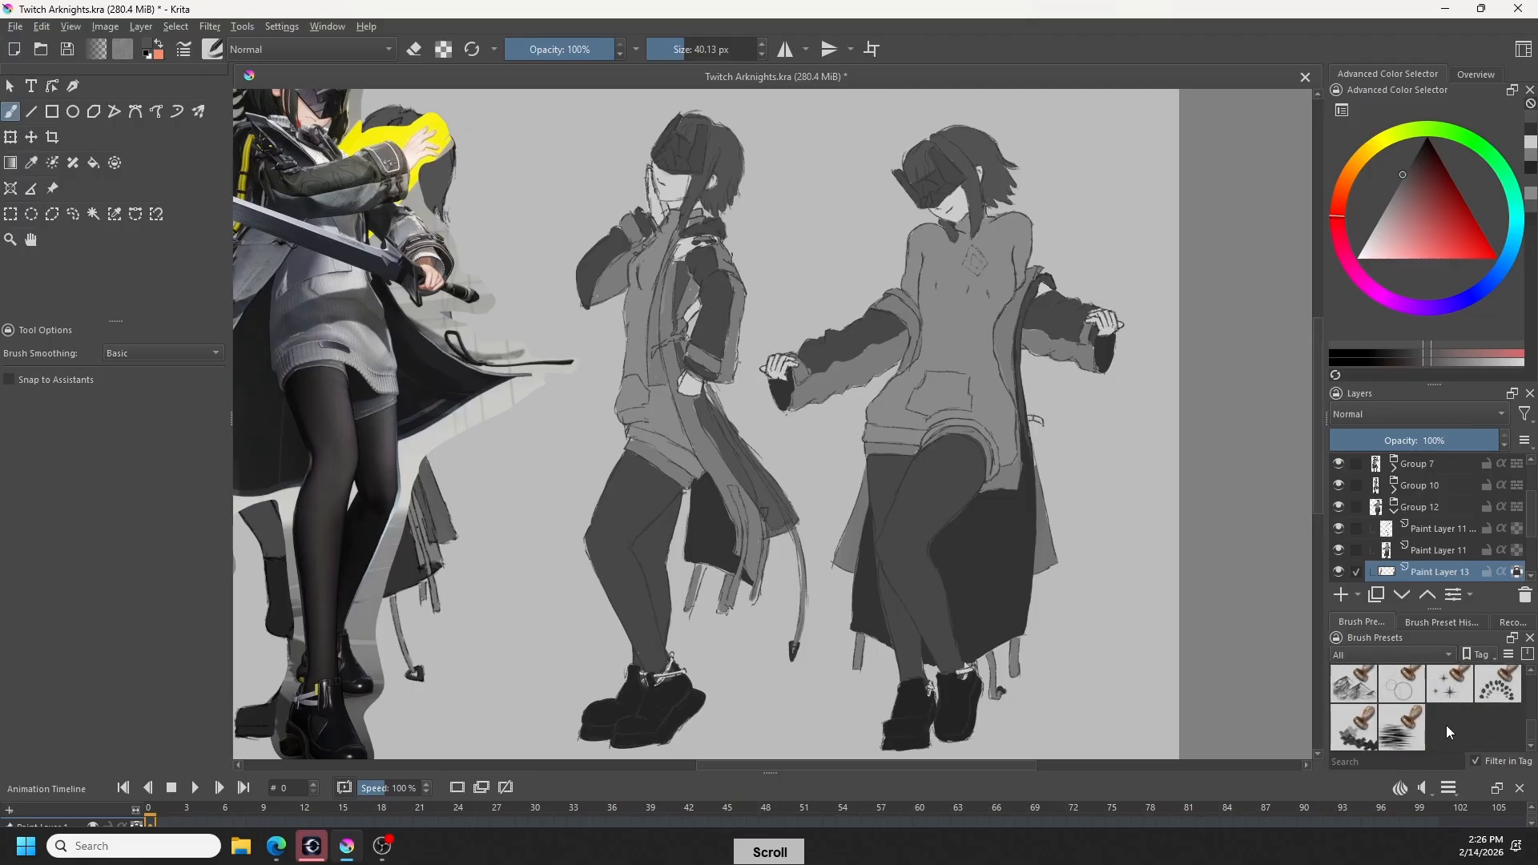
{"action": "scroll", "coordinate": [1447, 730], "scroll_direction": "down", "scroll_amount": 3}
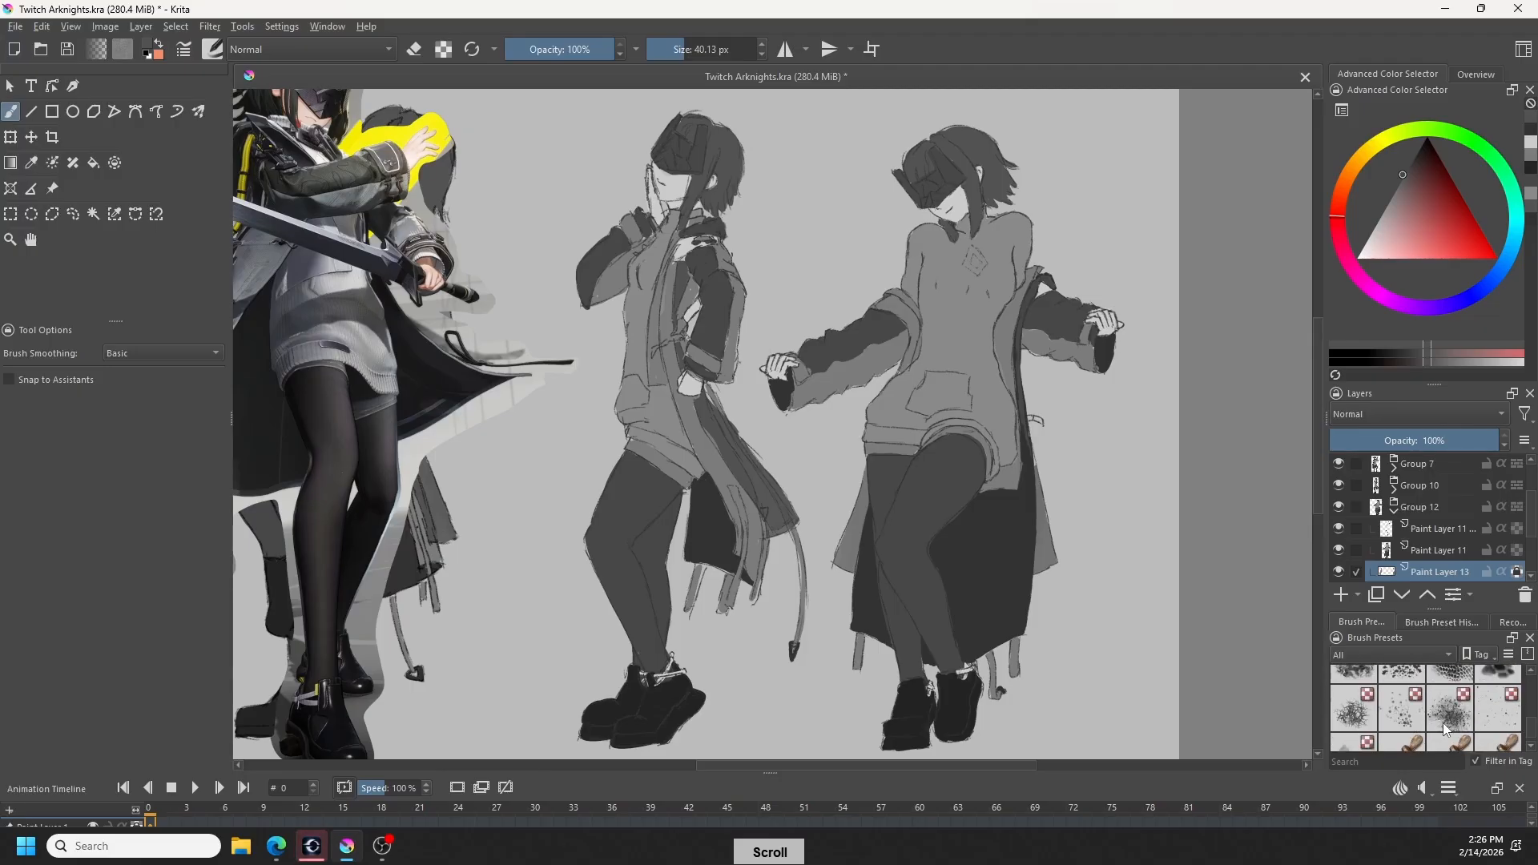
{"action": "scroll", "coordinate": [1447, 730], "scroll_direction": "down", "scroll_amount": 2}
{"action": "scroll", "coordinate": [1446, 729], "scroll_direction": "down", "scroll_amount": 2}
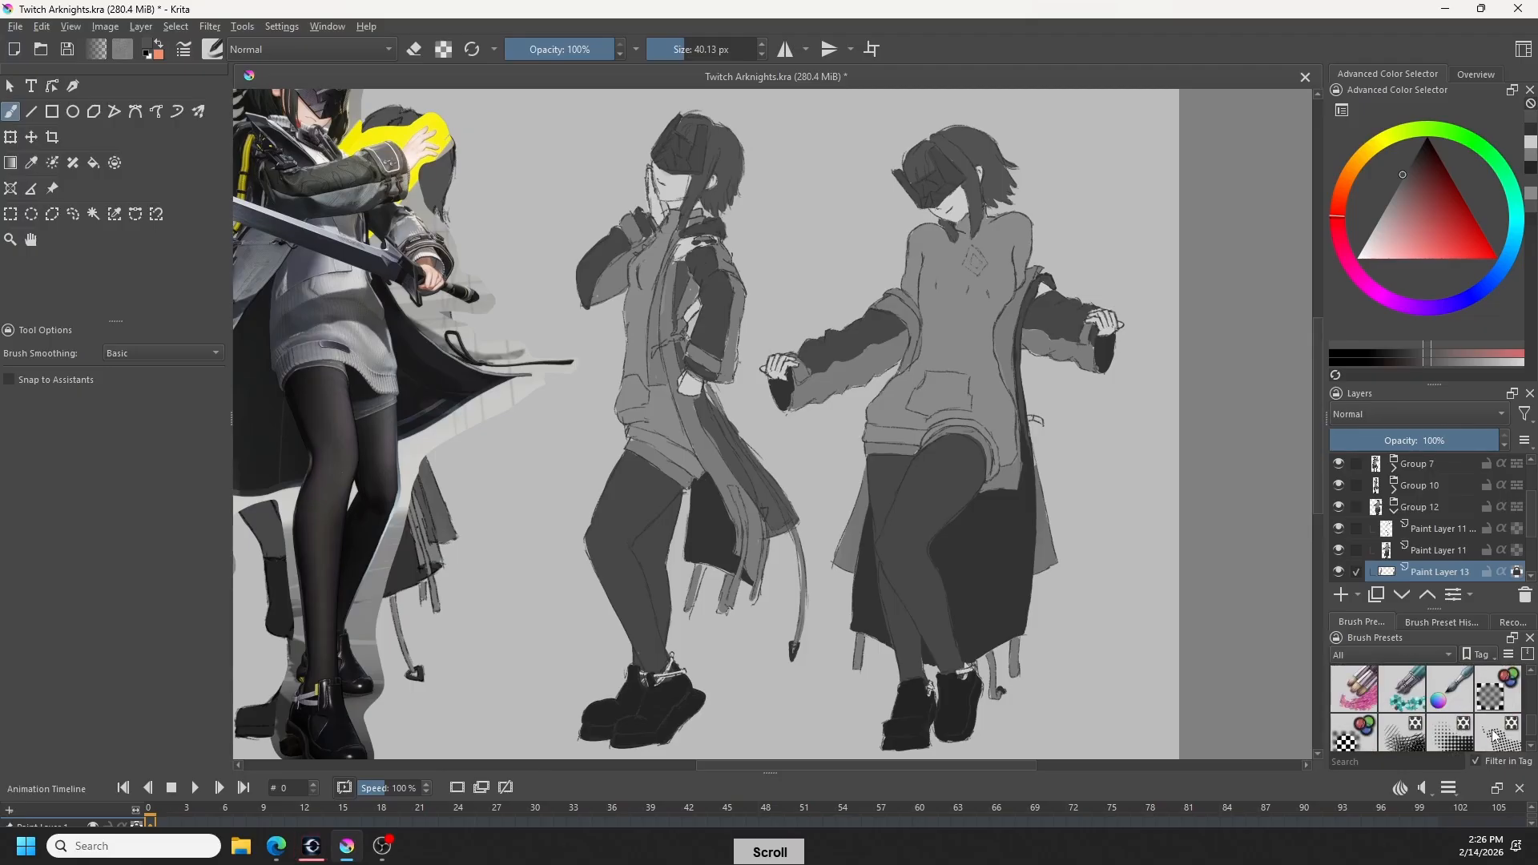
{"action": "left_click_drag", "start_coordinate": [1531, 721], "coordinate": [1531, 720]}
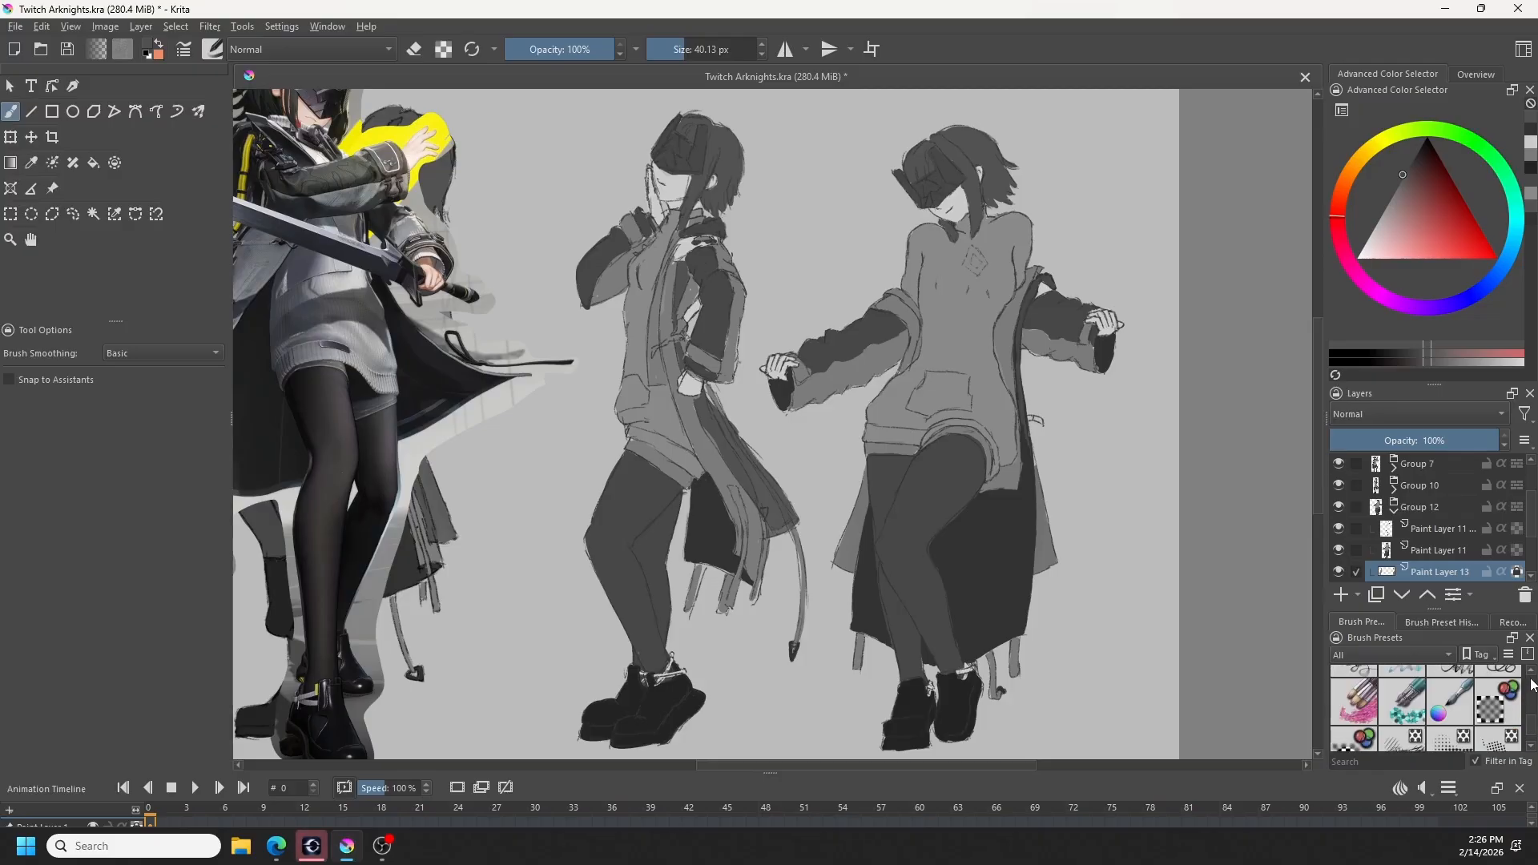
{"action": "left_click", "coordinate": [1530, 748]}
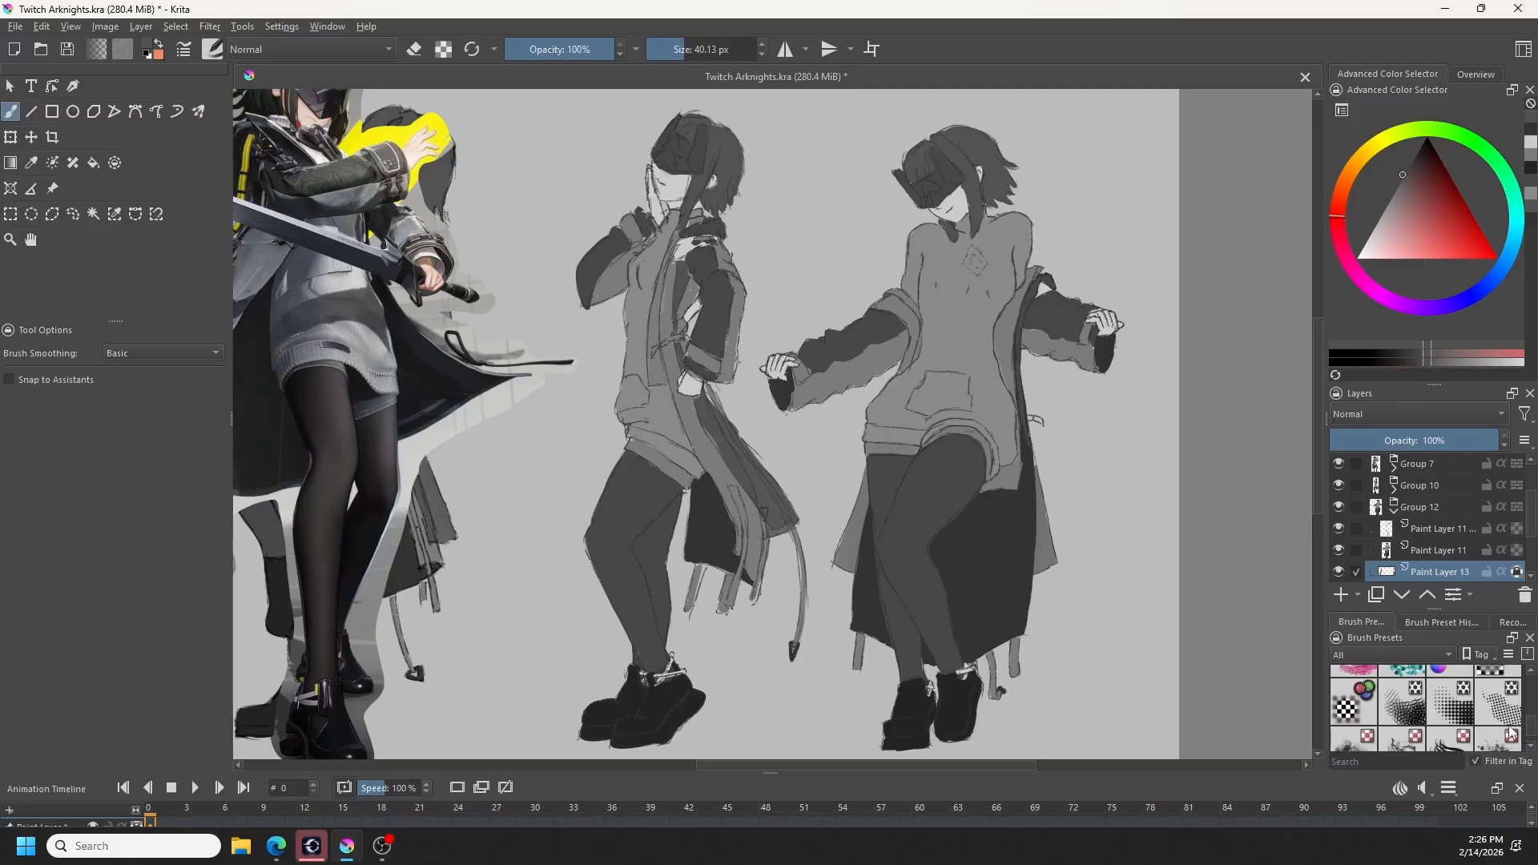
{"action": "left_click", "coordinate": [1505, 721]}
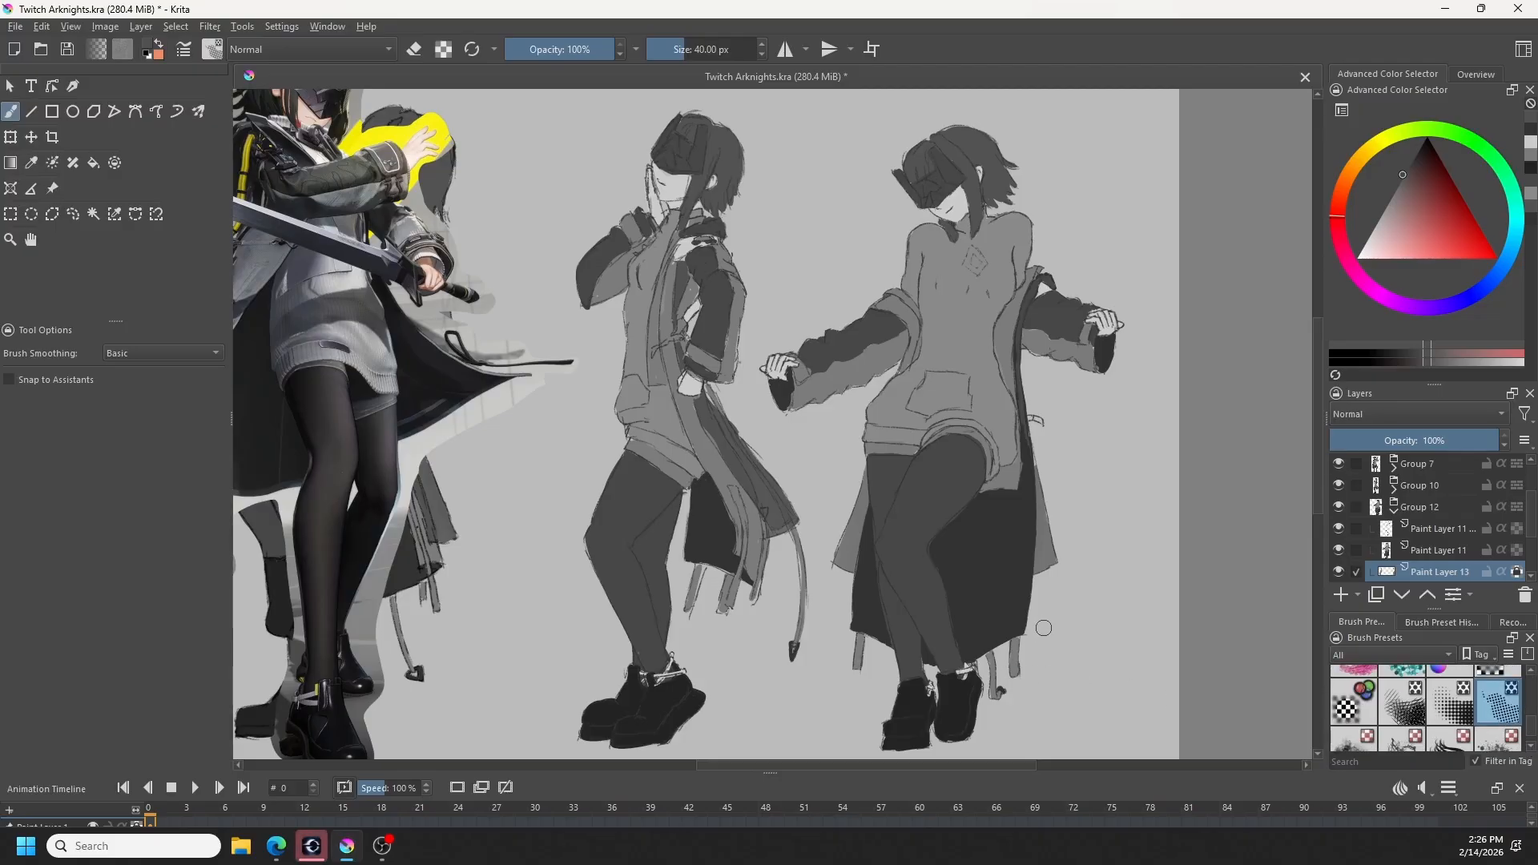
- Try erasing a halftone texture into the side coat panels at 100%, 53% and 29% opacity, and undo the strokes
{"action": "key", "text": "e"}
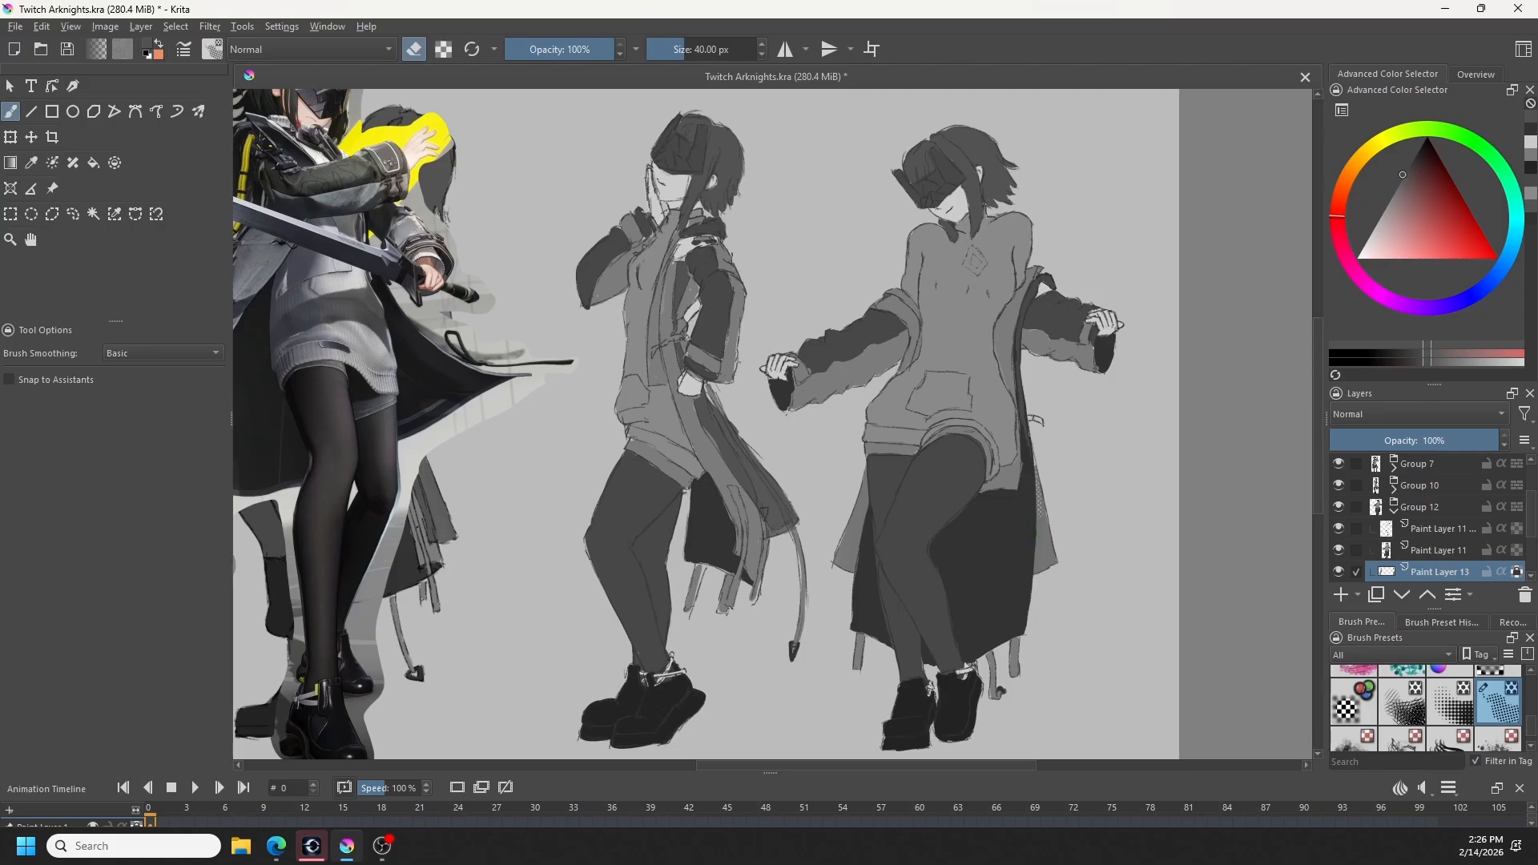
{"action": "key", "text": "ctrl+z"}
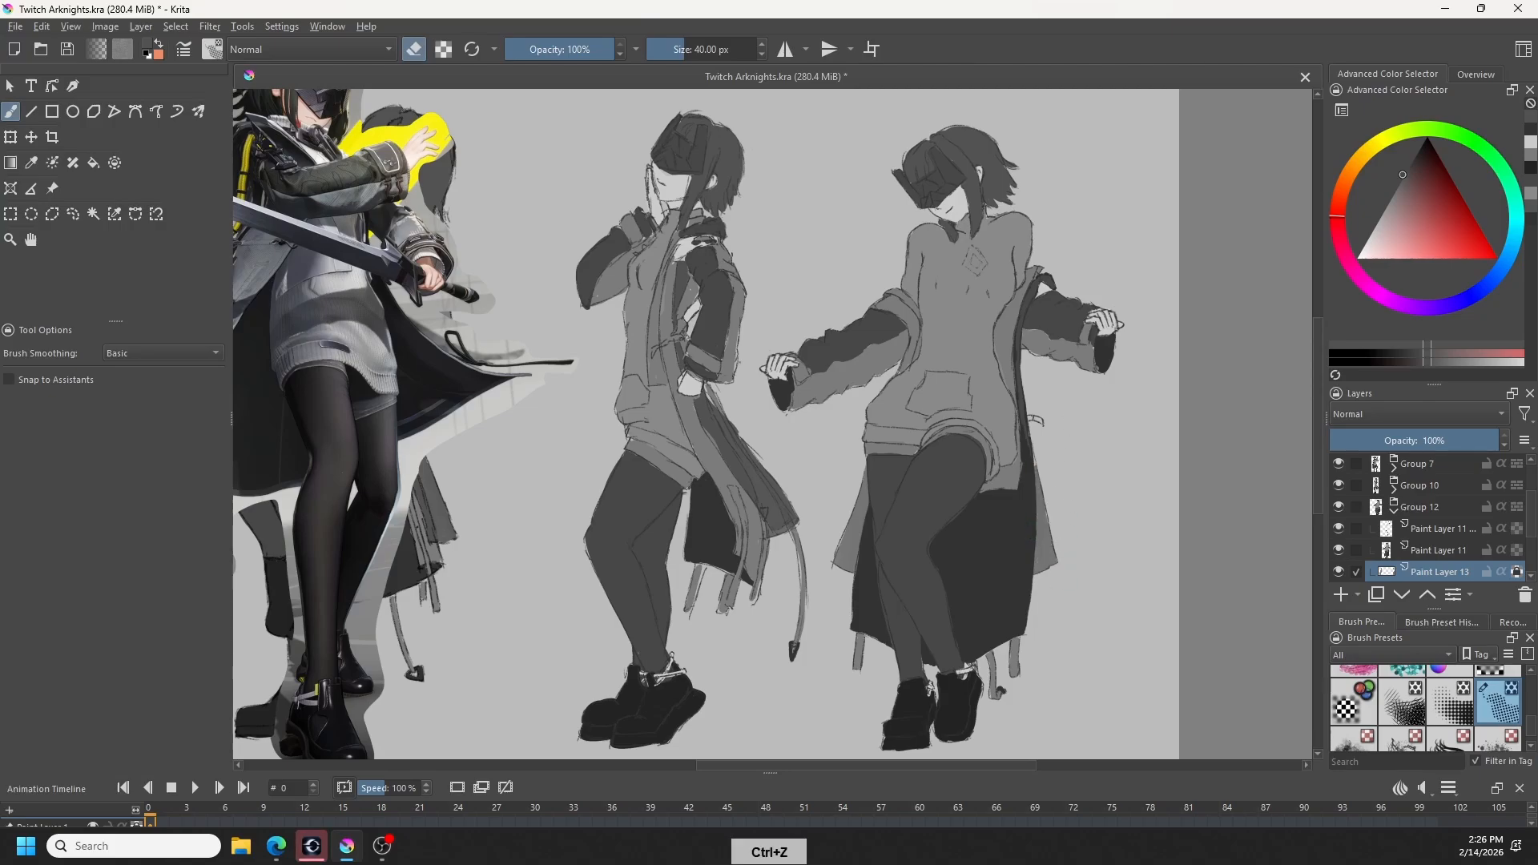
{"action": "left_click", "coordinate": [563, 49]}
{"action": "left_click_drag", "start_coordinate": [1039, 490], "coordinate": [1047, 567]}
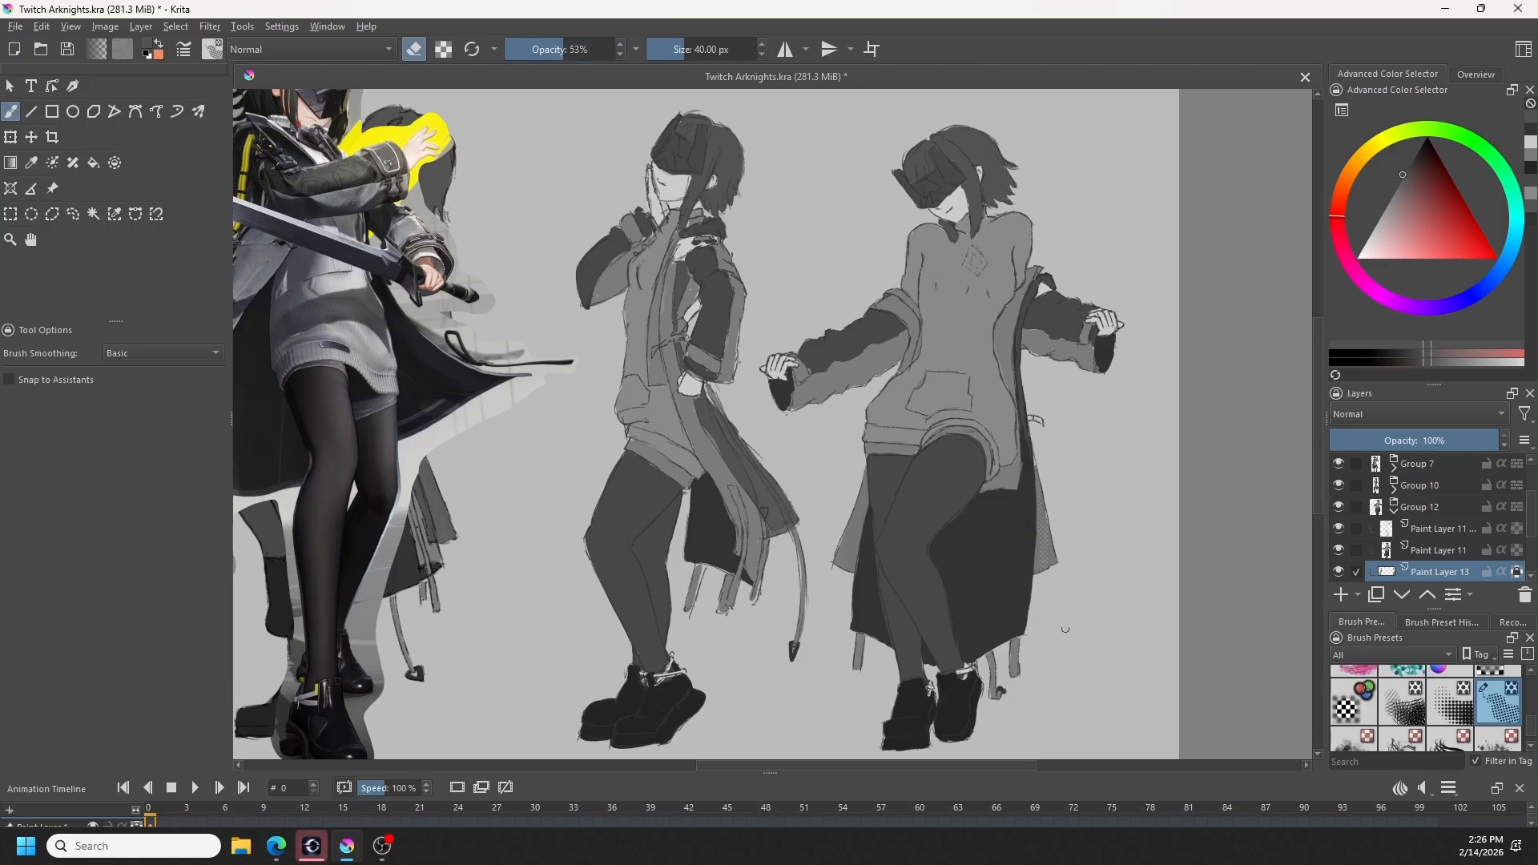
{"action": "key", "text": "ctrl+z"}
{"action": "left_click", "coordinate": [532, 51]}
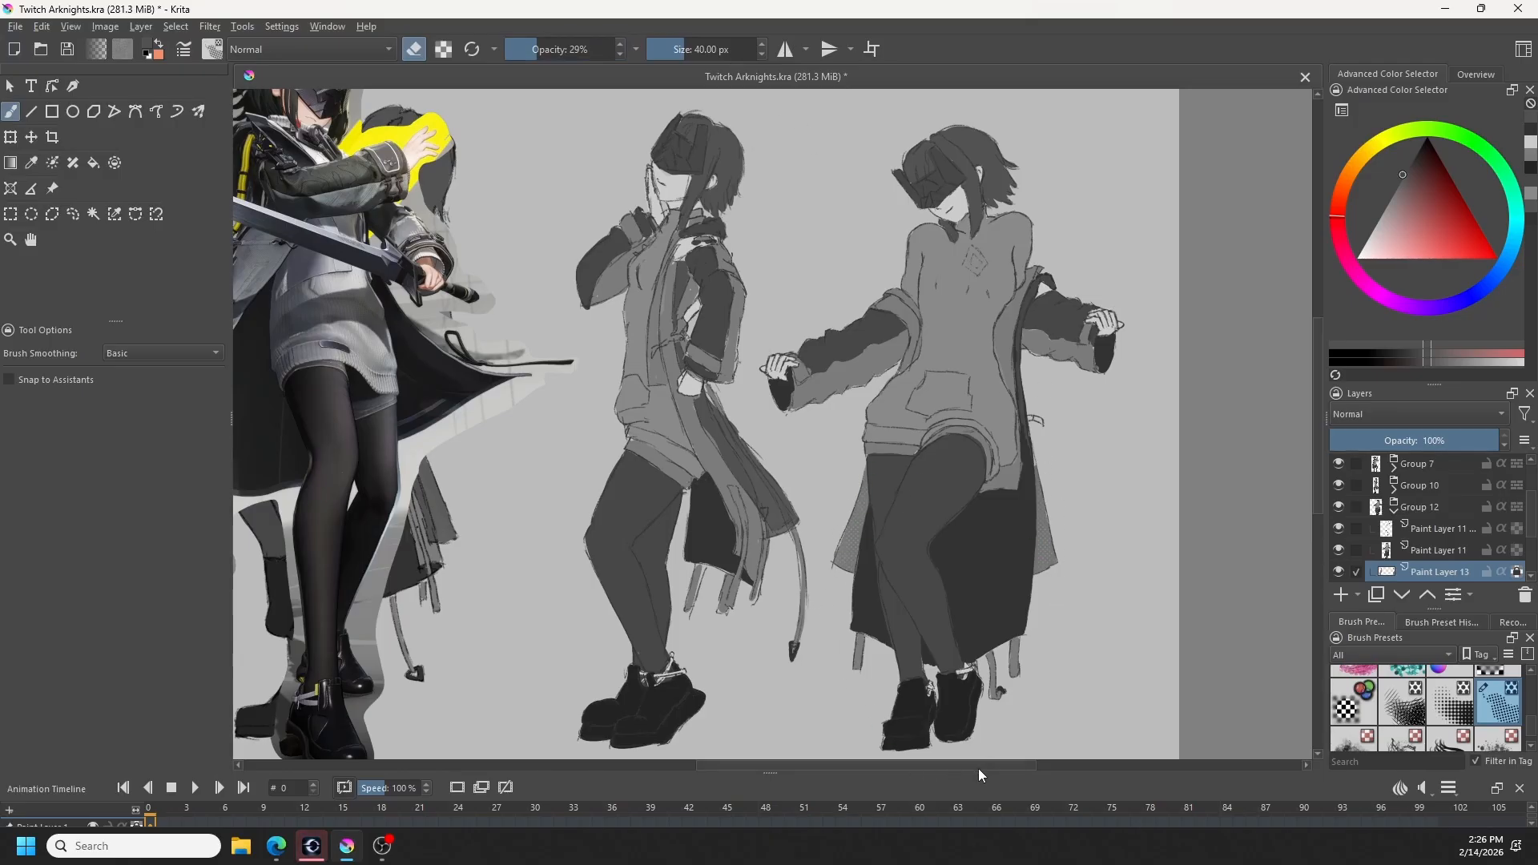
{"action": "key", "text": "ctrl+shift+a"}
{"action": "key", "text": "ctrl+z"}
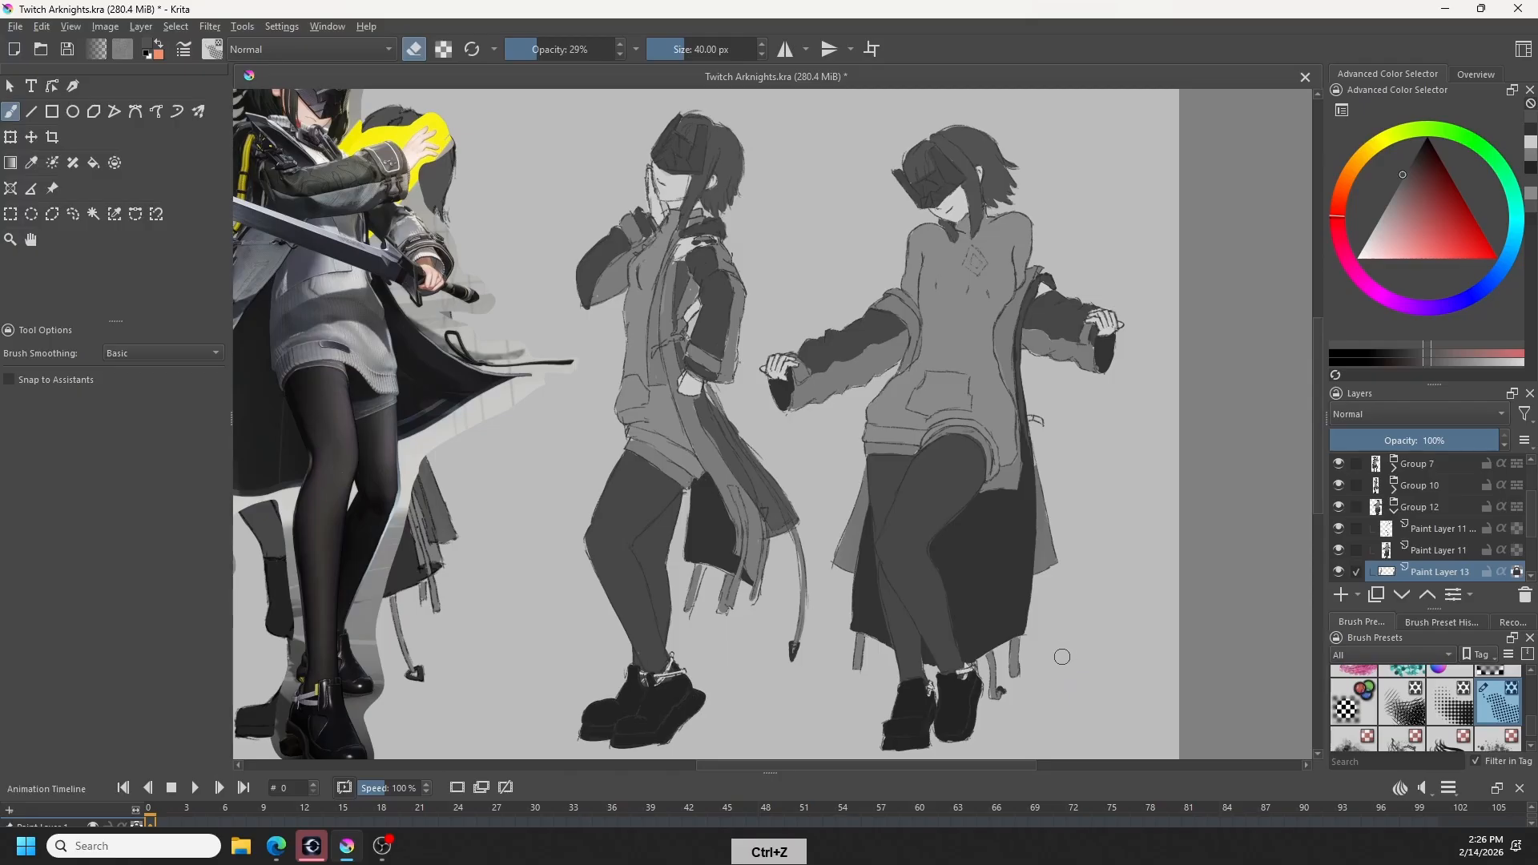
- Try dark grey halftone dabs on the fourth pose's lower coat, and undo them
{"action": "left_click", "coordinate": [992, 574], "text": "ctrl"}
{"action": "left_click", "coordinate": [993, 574], "text": "ctrl"}
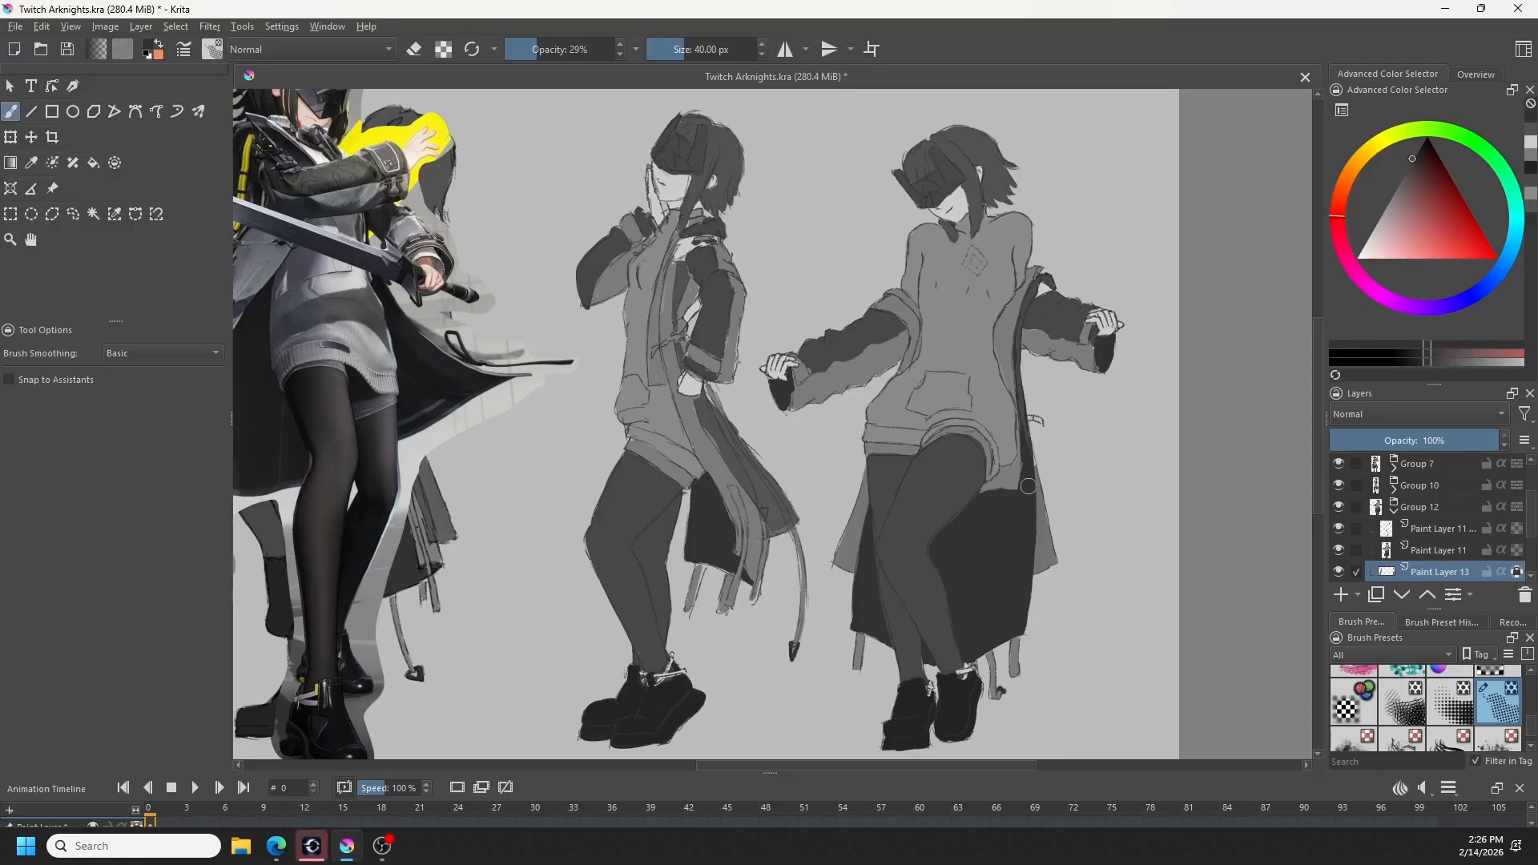
{"action": "key", "text": "ctrl+z"}
- Paint the small strap beside the fourth pose's hip mid grey on Group 12's Paint Layer 11 with the Basic-5 Size brush
{"action": "left_click", "coordinate": [1395, 516]}
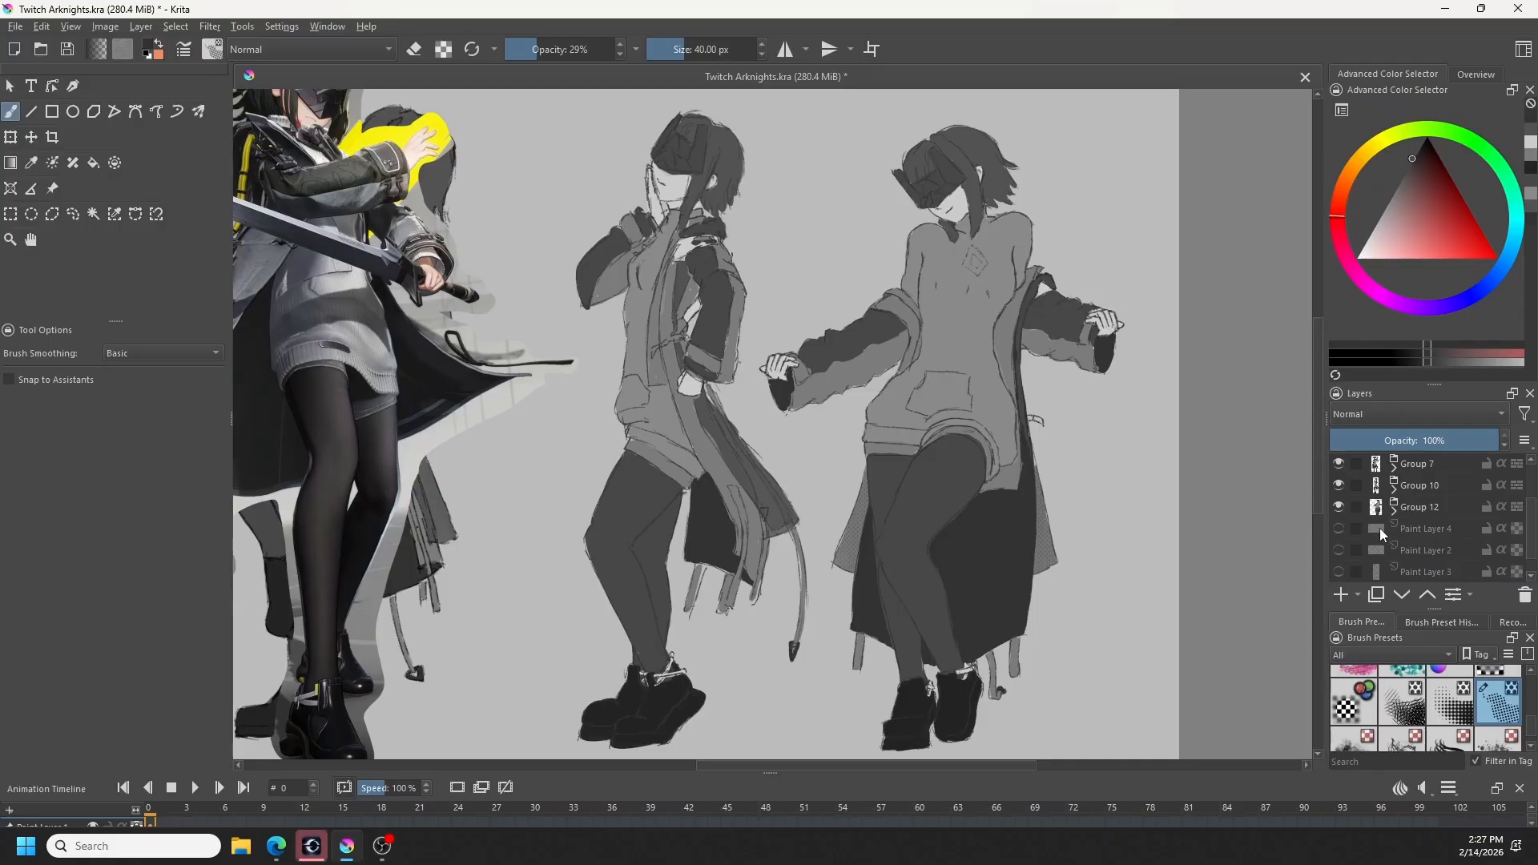
{"action": "scroll", "coordinate": [1057, 533], "scroll_direction": "down", "scroll_amount": 1}
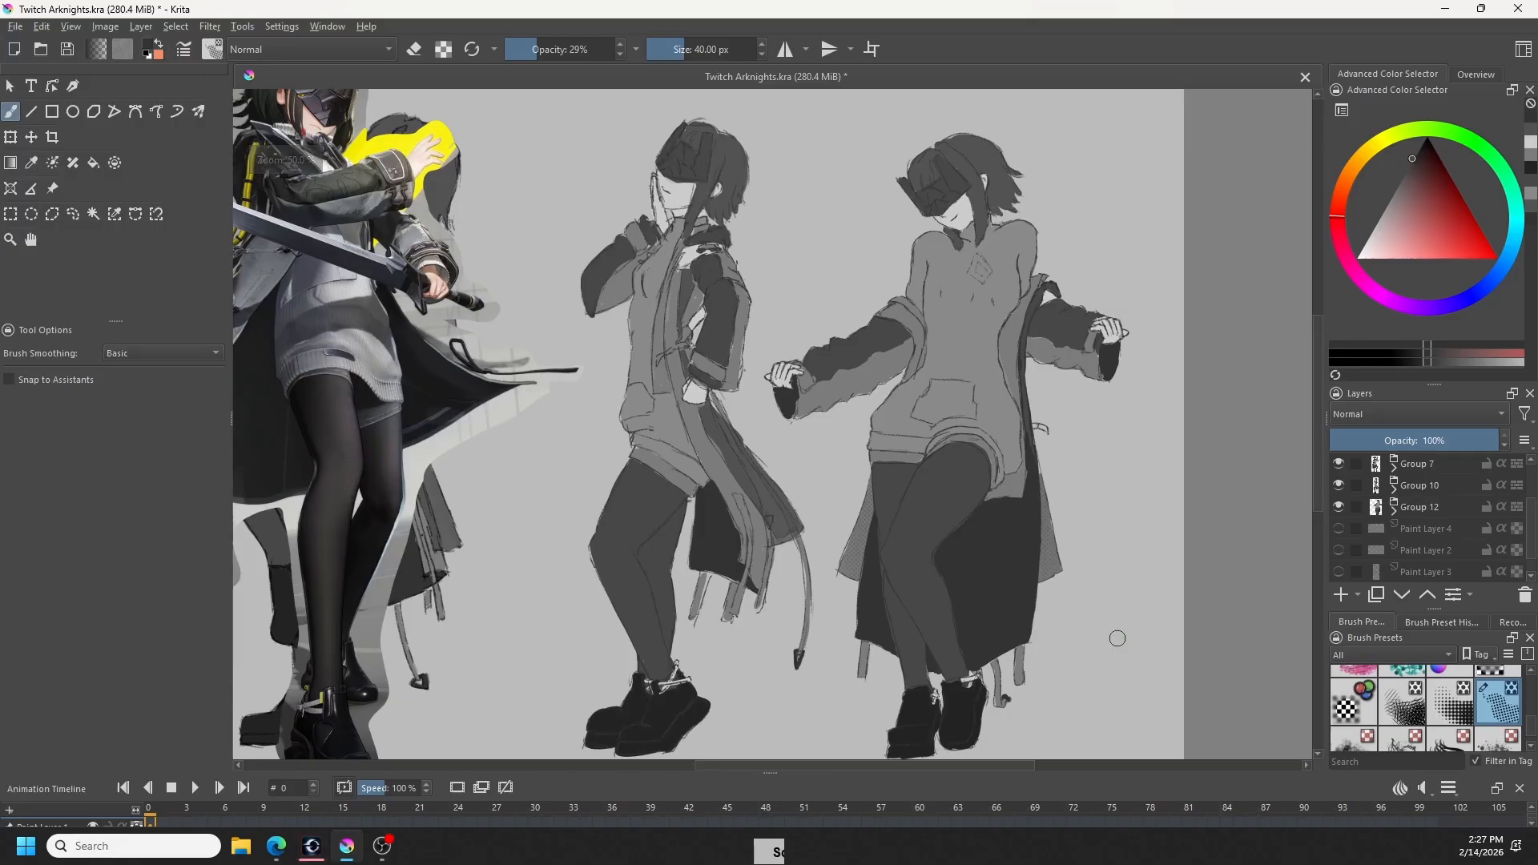
{"action": "left_click", "coordinate": [1446, 624]}
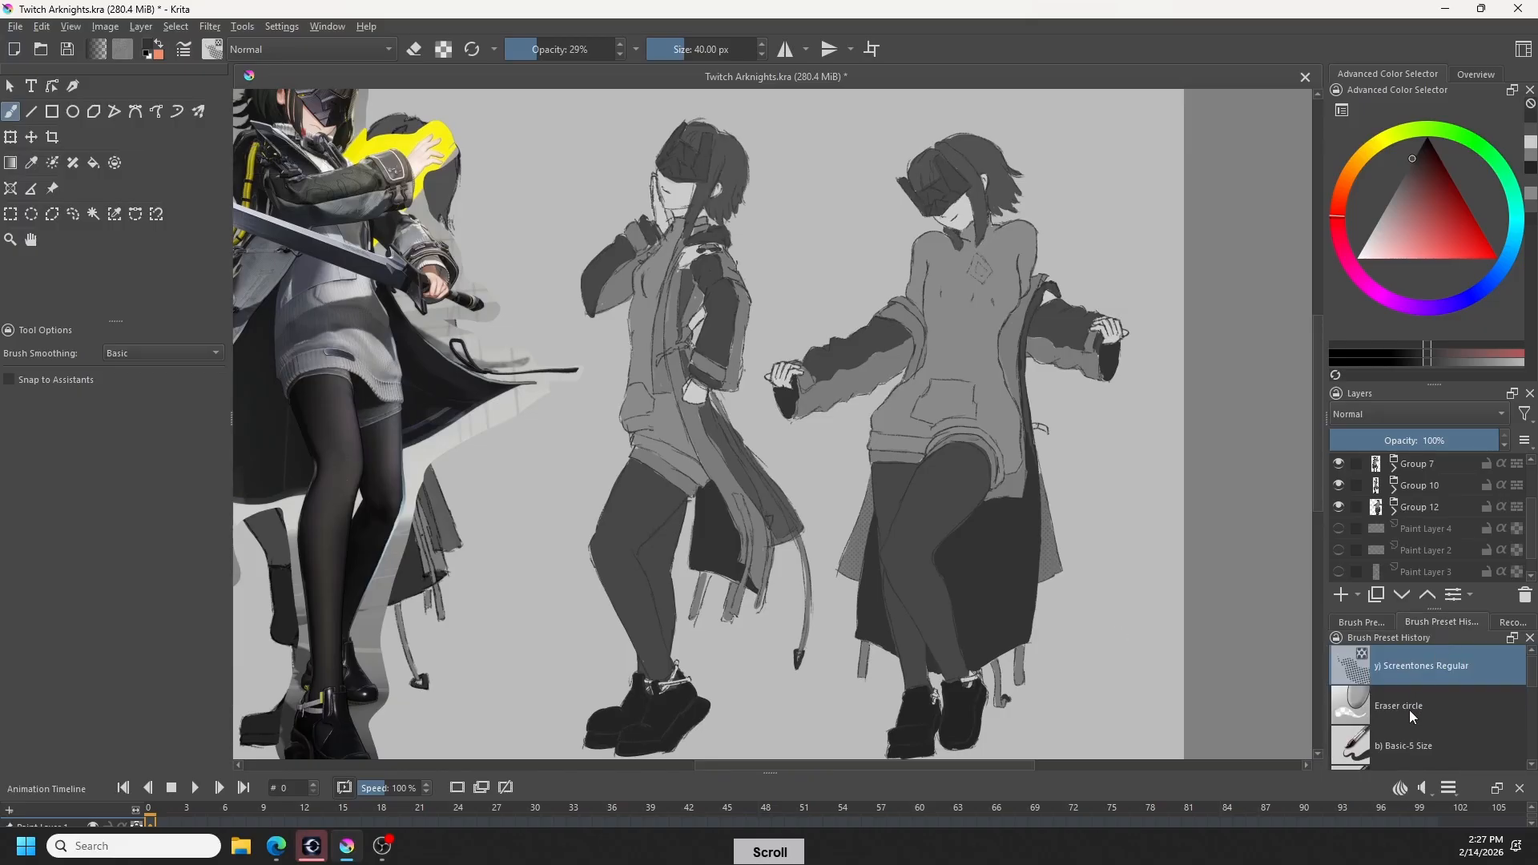
{"action": "left_click", "coordinate": [1402, 746]}
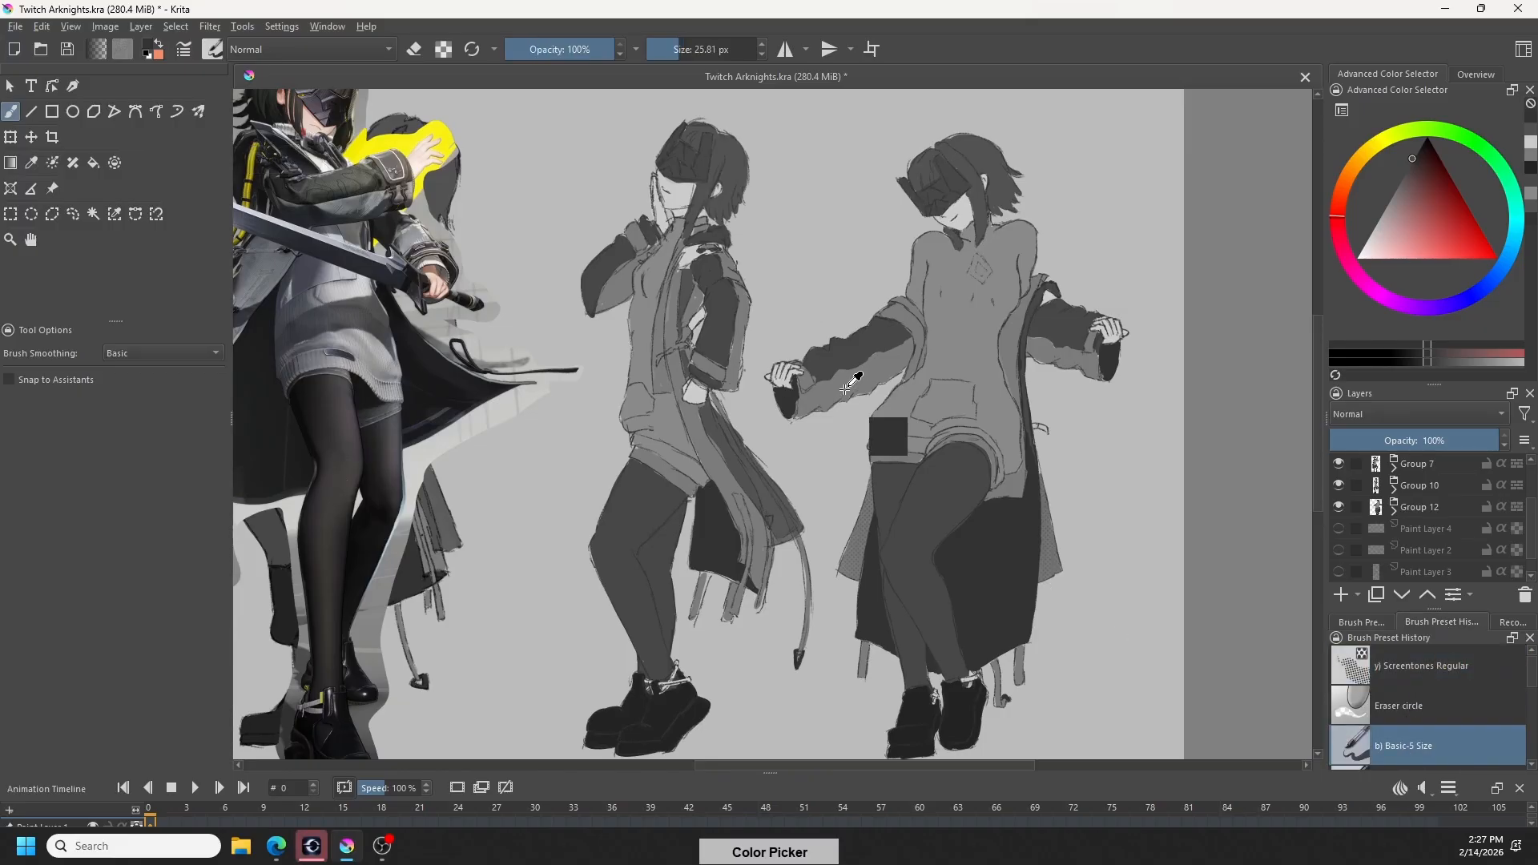
{"action": "left_click", "coordinate": [888, 436], "text": "ctrl"}
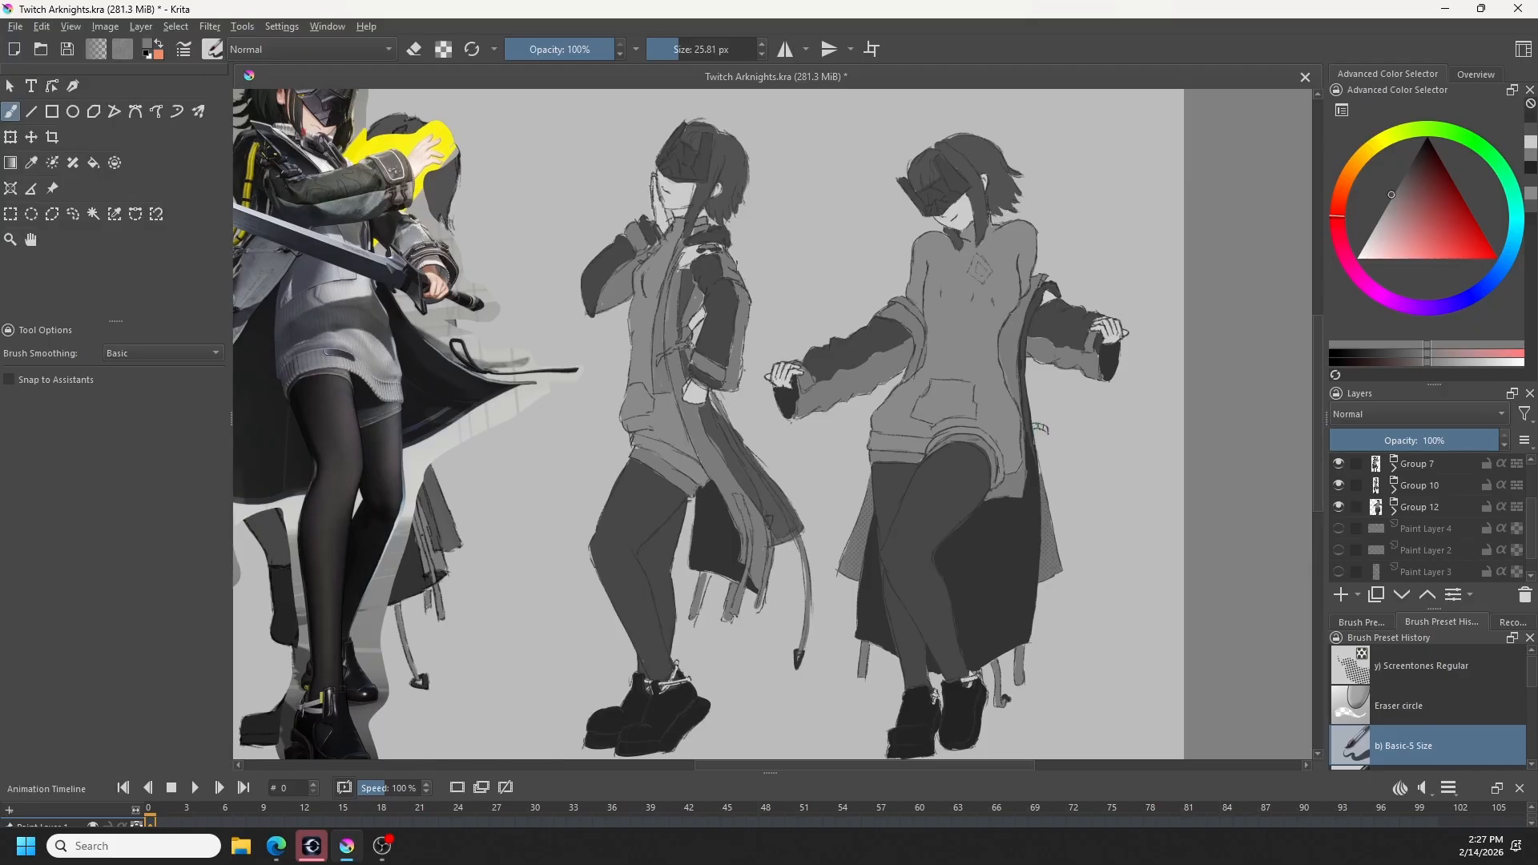
{"action": "scroll", "coordinate": [1416, 533], "scroll_direction": "down", "scroll_amount": 1}
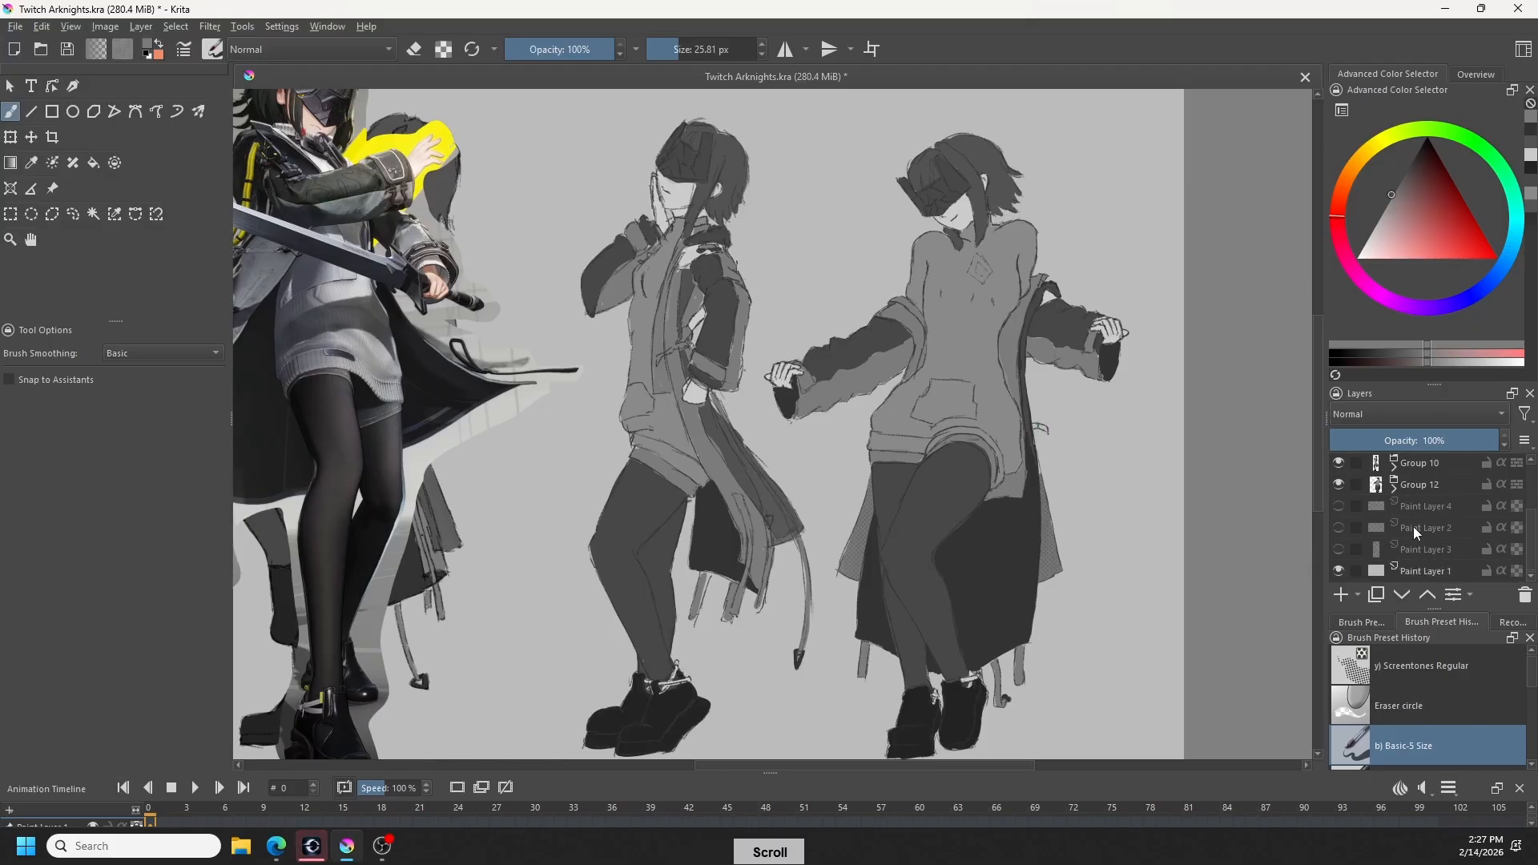
{"action": "scroll", "coordinate": [1414, 536], "scroll_direction": "up", "scroll_amount": 4}
{"action": "scroll", "coordinate": [1412, 553], "scroll_direction": "down", "scroll_amount": 3}
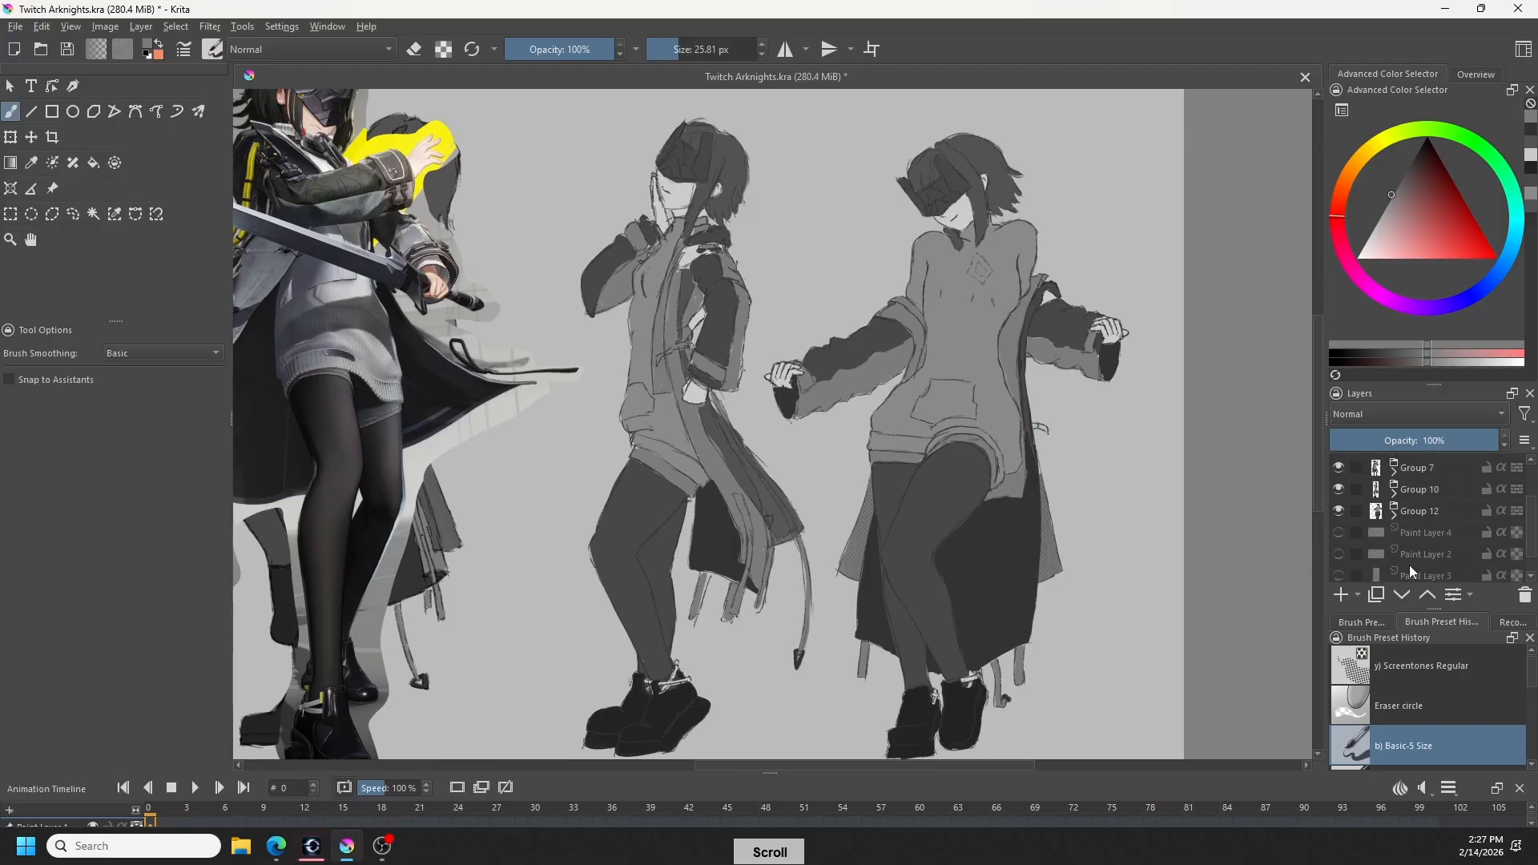
{"action": "left_click", "coordinate": [1394, 513]}
{"action": "left_click", "coordinate": [1435, 532]}
{"action": "left_click", "coordinate": [1436, 554]}
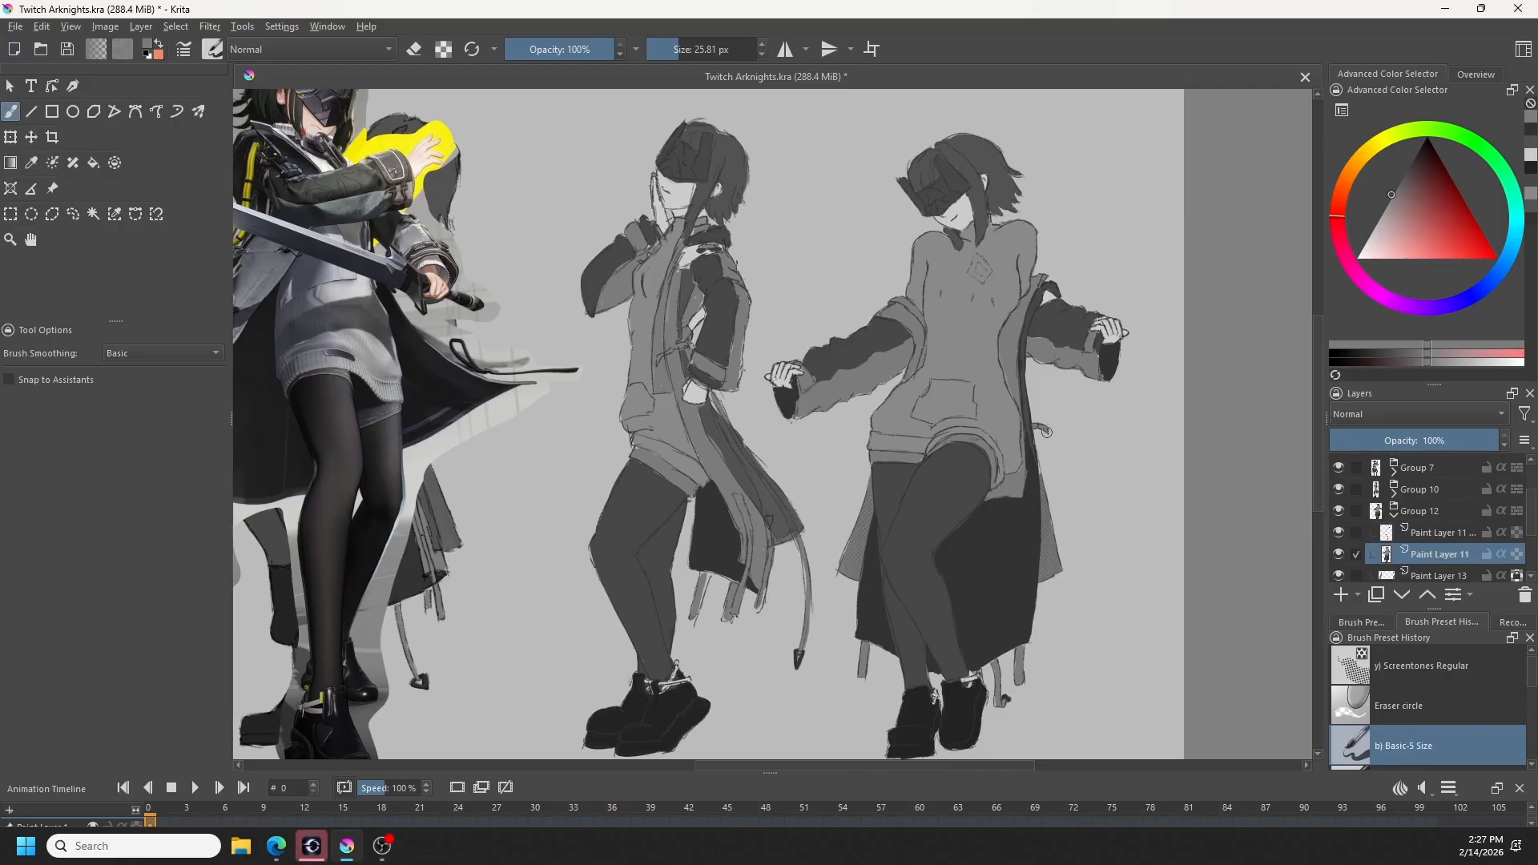
{"action": "left_click", "coordinate": [1395, 515]}
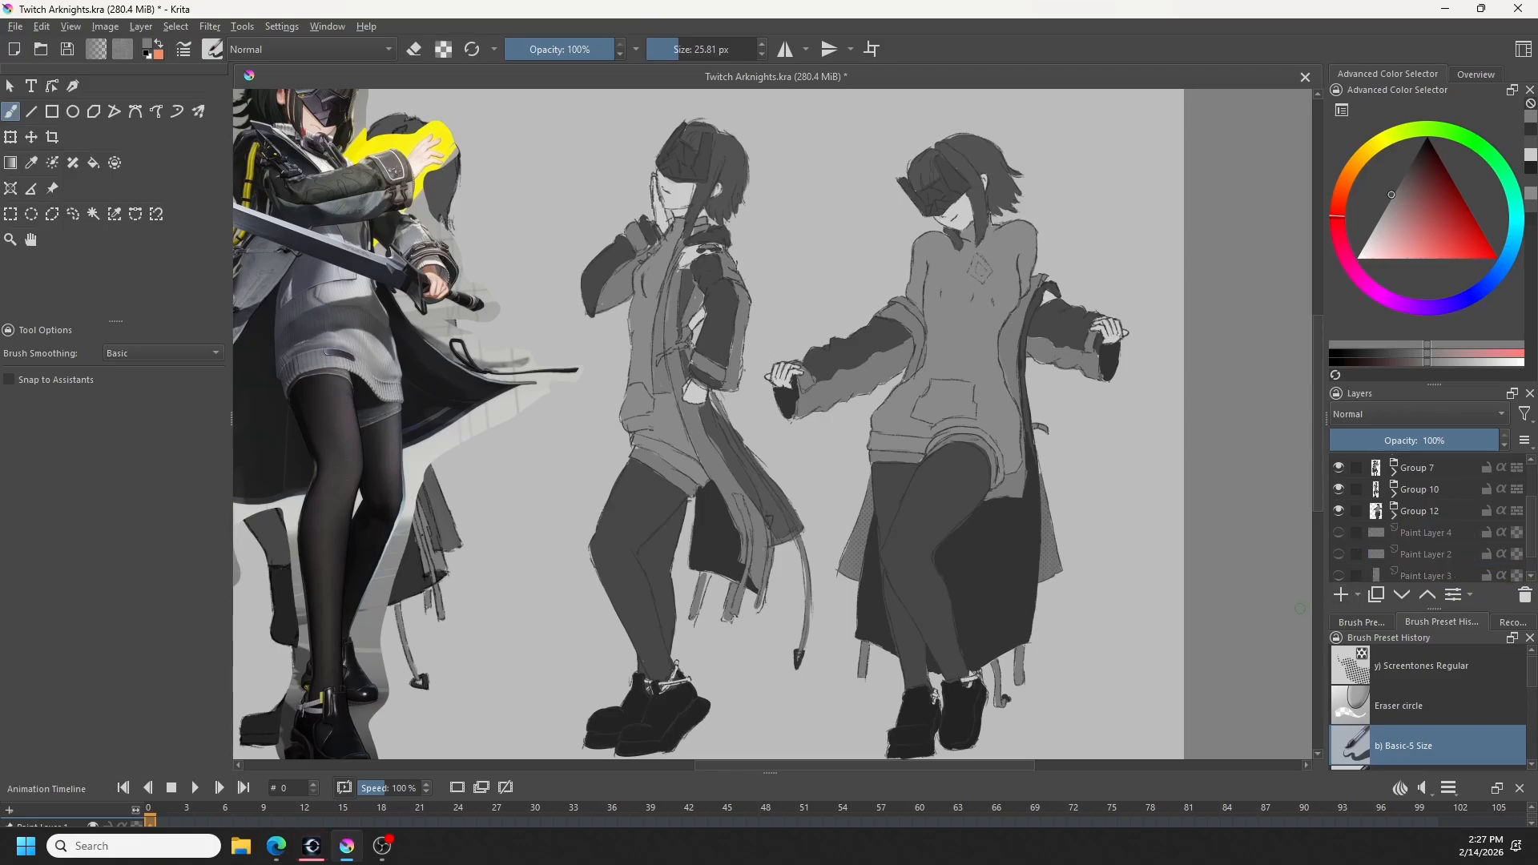
- Hide the Front reference layer so only the four character poses show on the canvas
{"action": "scroll", "coordinate": [1397, 514], "scroll_direction": "up", "scroll_amount": 2}
{"action": "left_click", "coordinate": [1338, 488]}
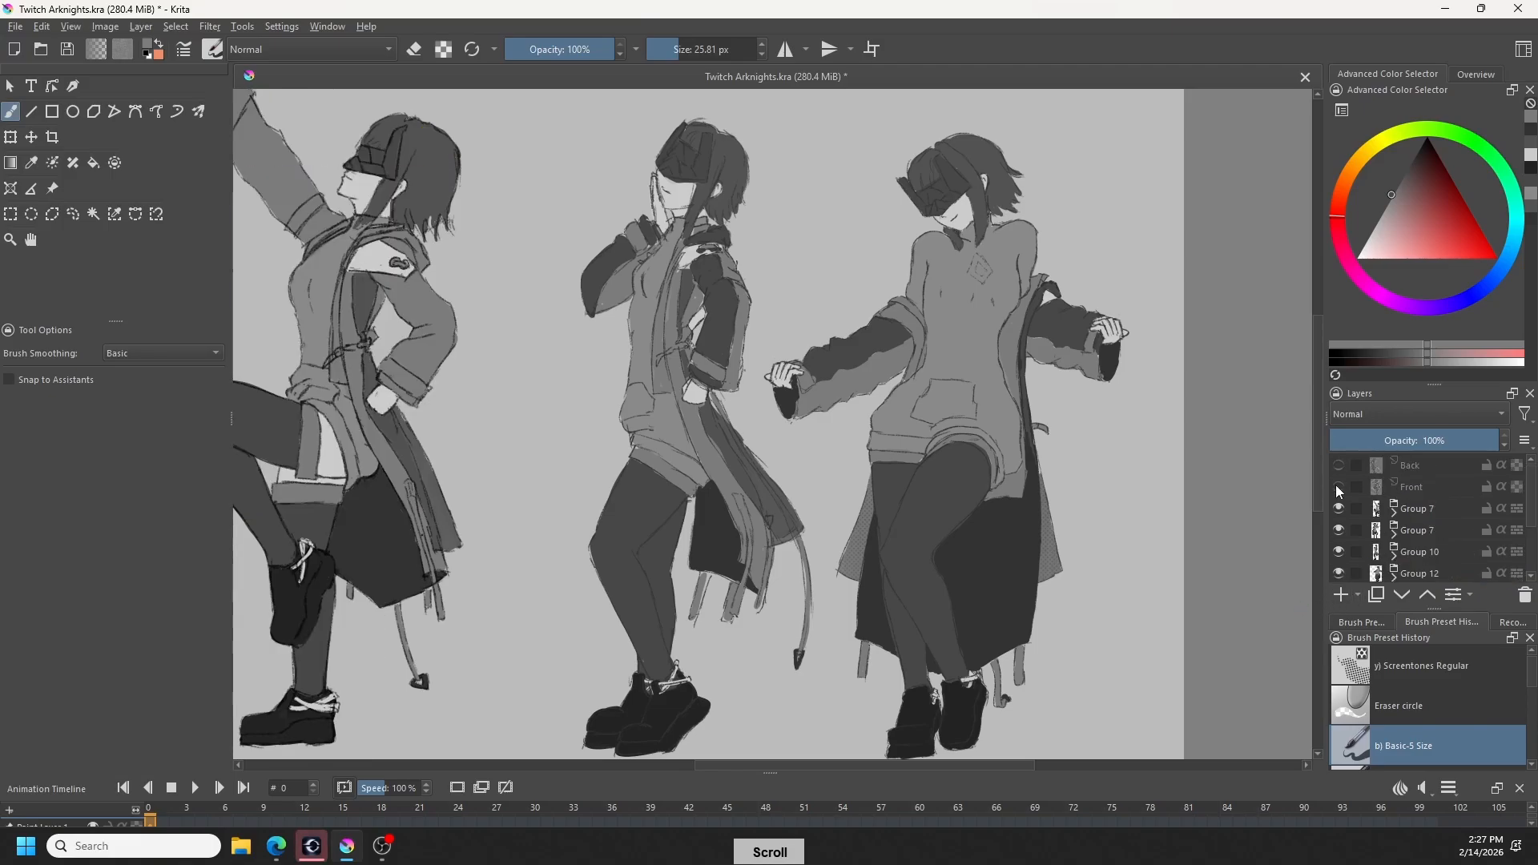
{"action": "scroll", "coordinate": [1111, 501], "scroll_direction": "down", "scroll_amount": 2}
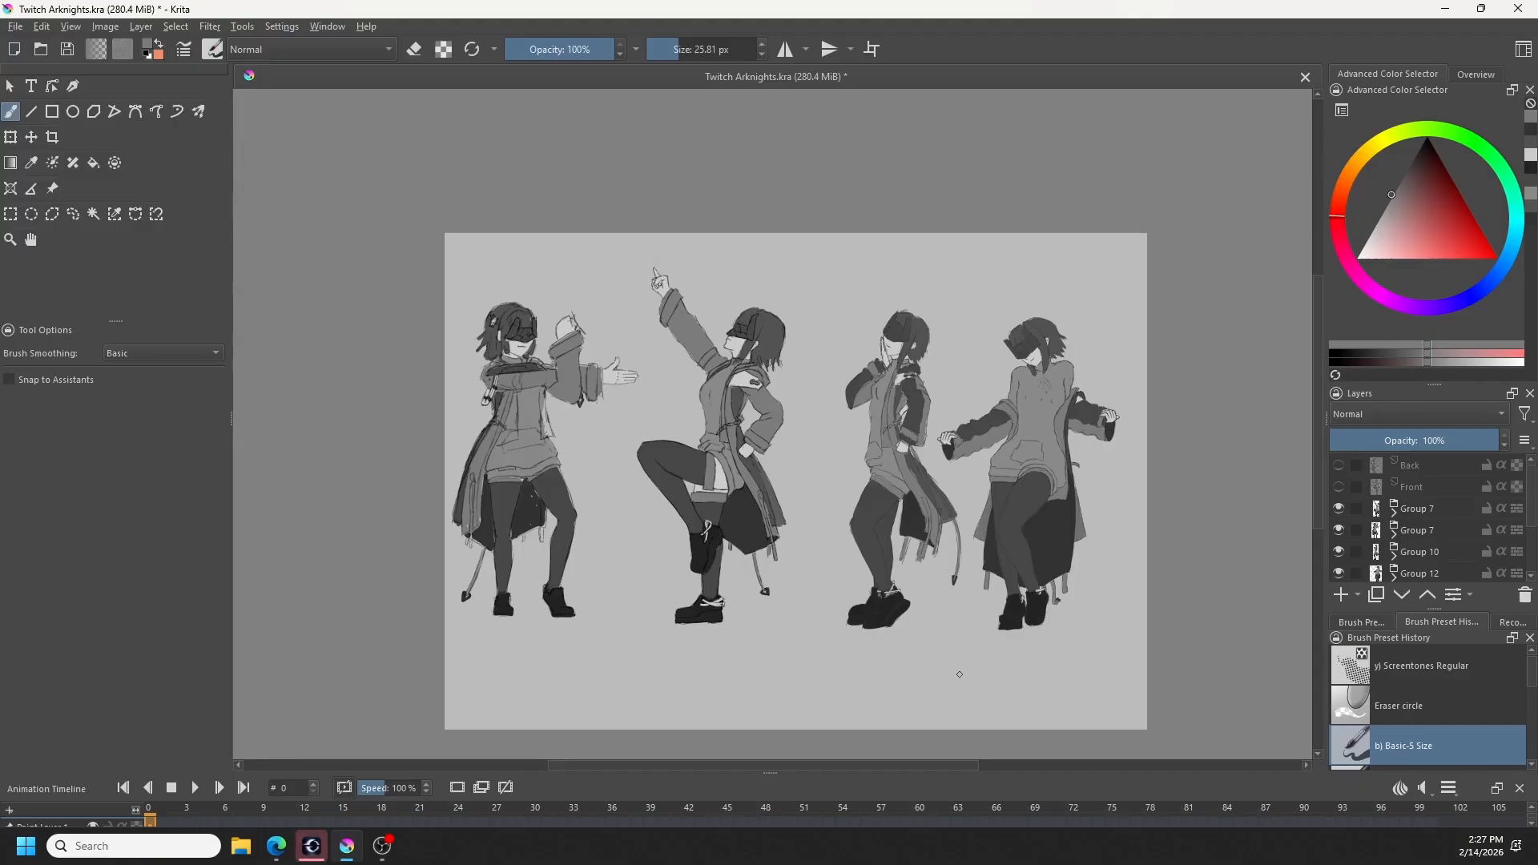
{"action": "key", "text": "d"}
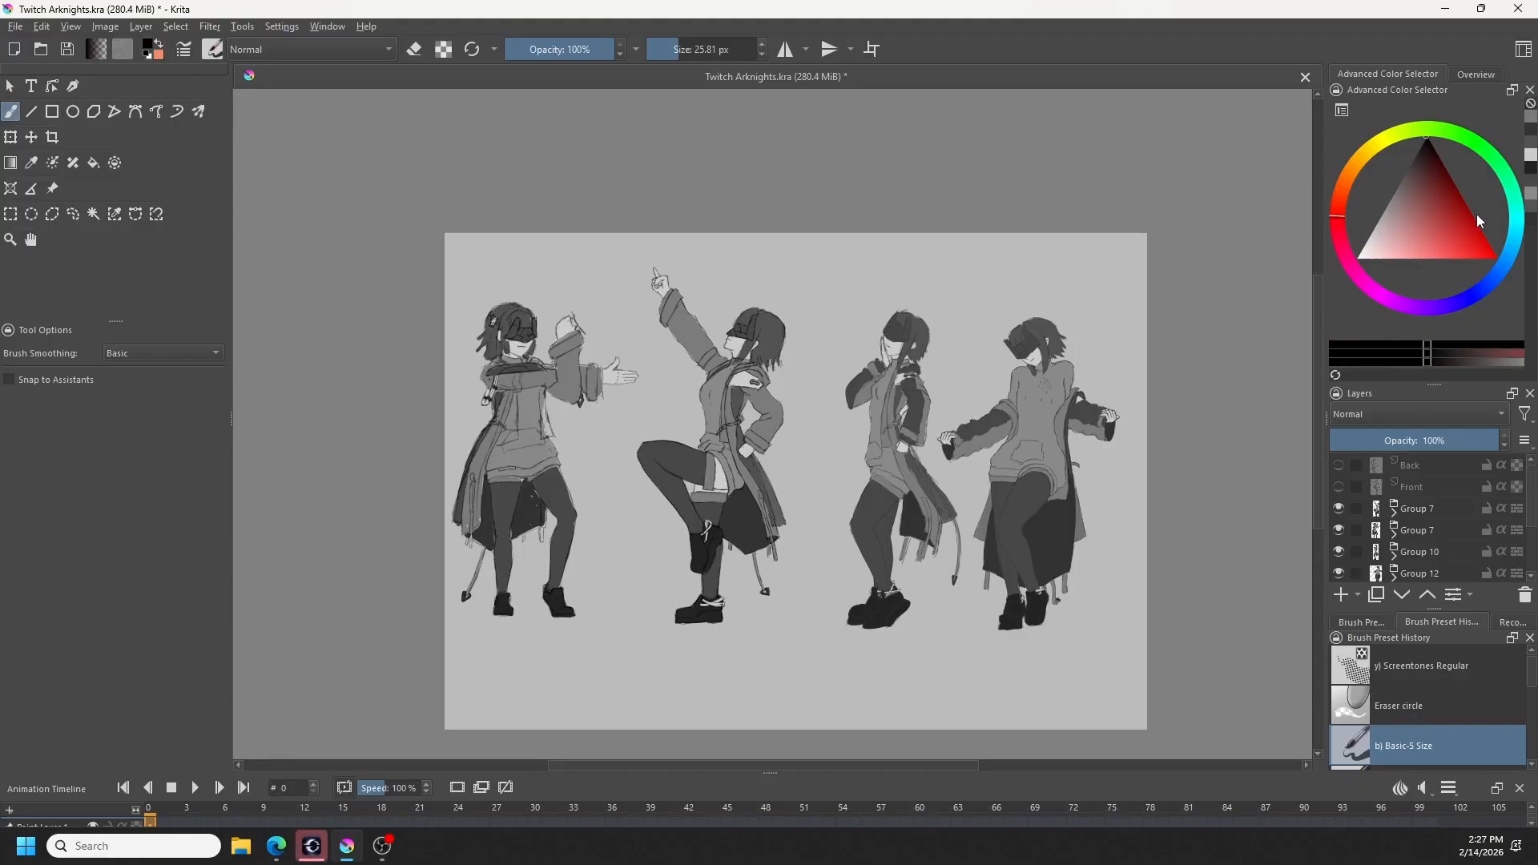
{"action": "key", "text": "ctrl+z"}
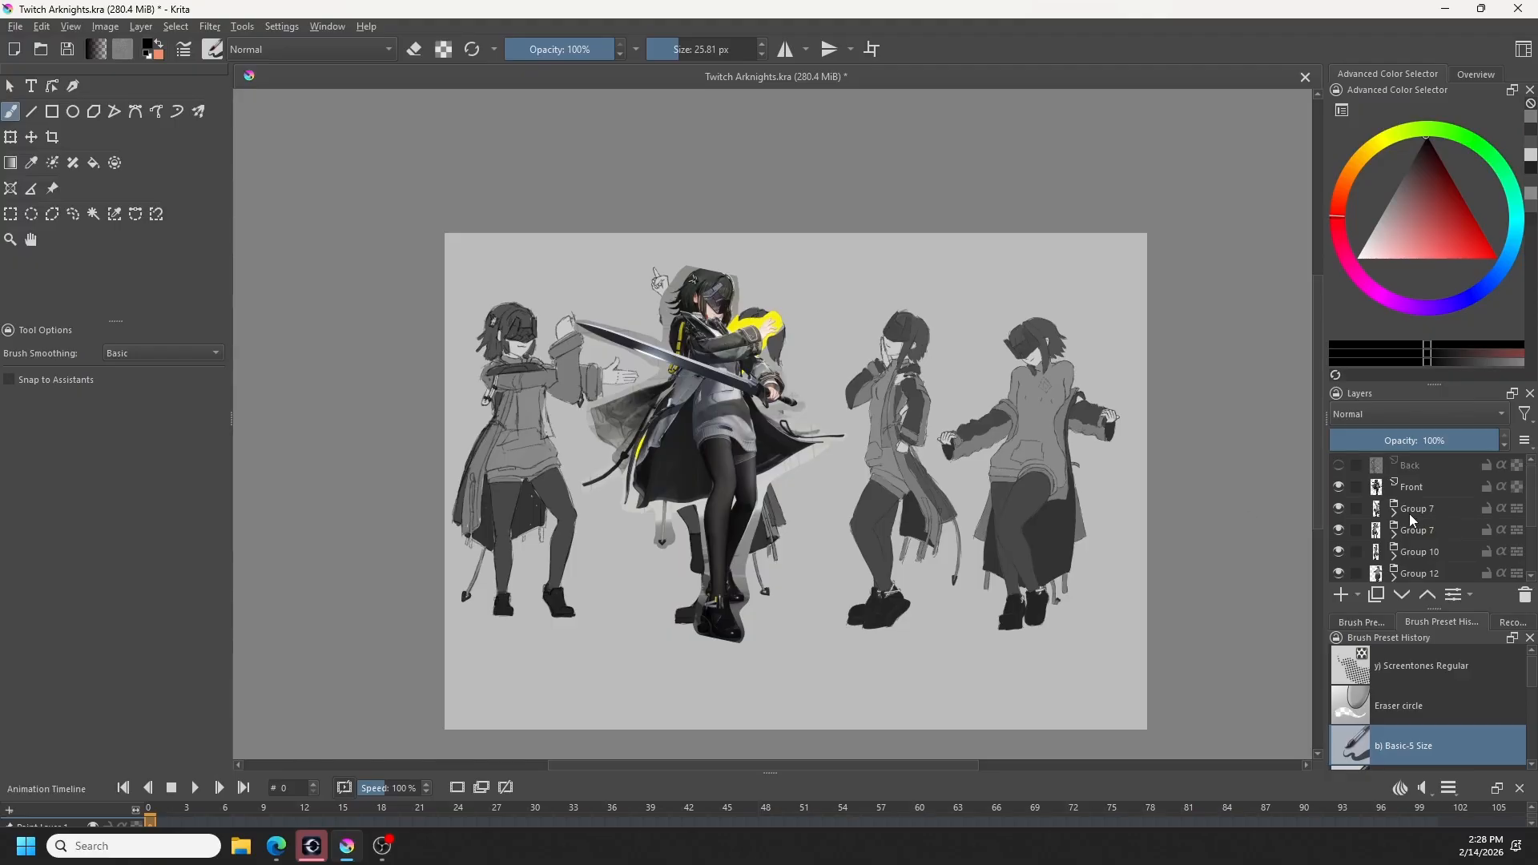
{"action": "left_click", "coordinate": [1339, 487]}
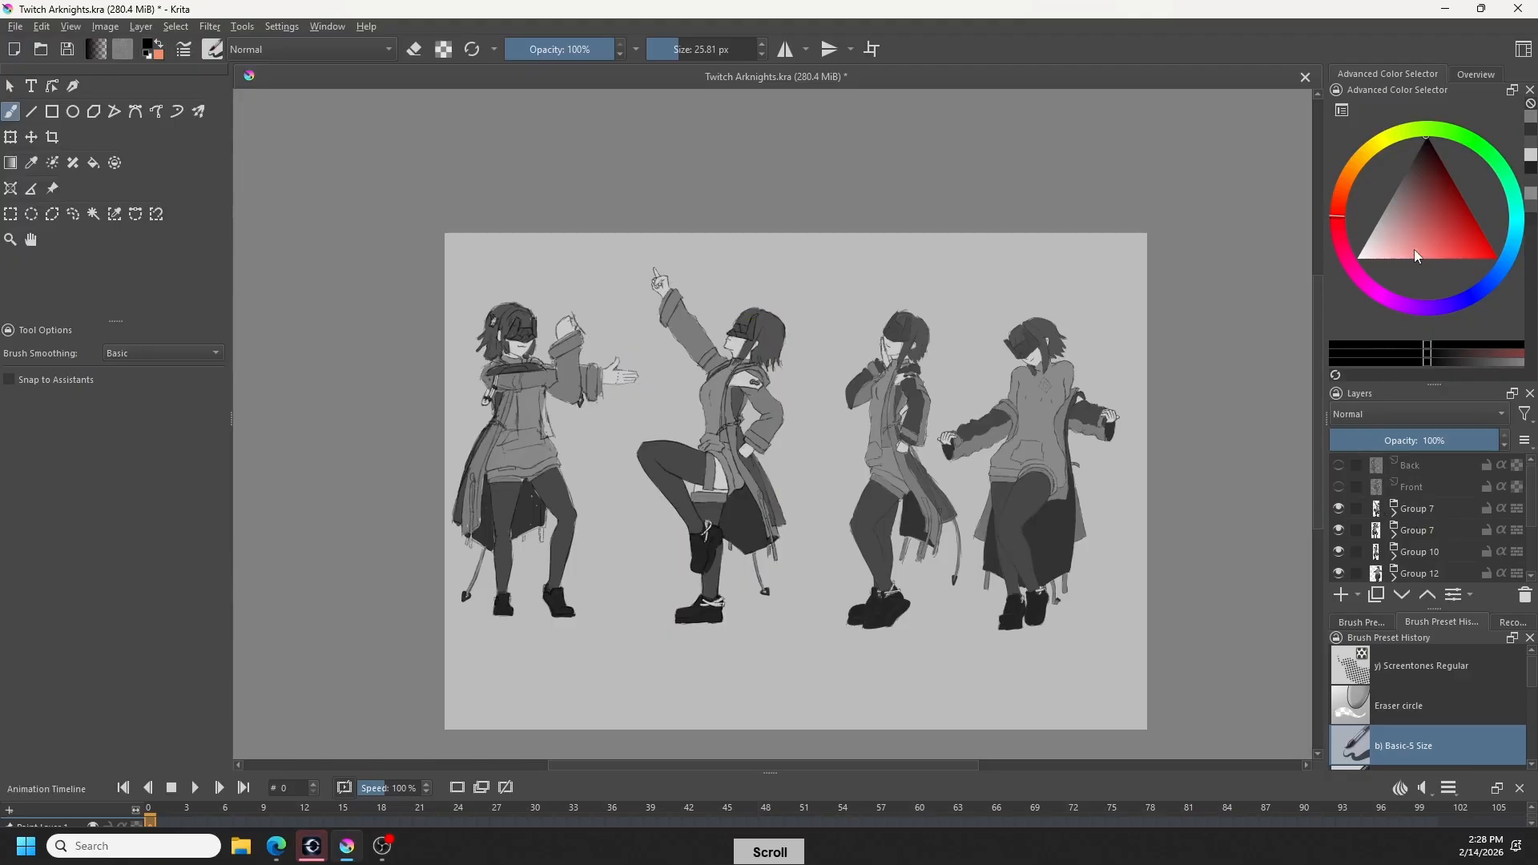
- Handwrite the labels 1st, 2nd, 3rd and 4th beneath the four poses in a dark grey sampled from the drawing
{"action": "left_click", "coordinate": [1057, 542], "text": "ctrl"}
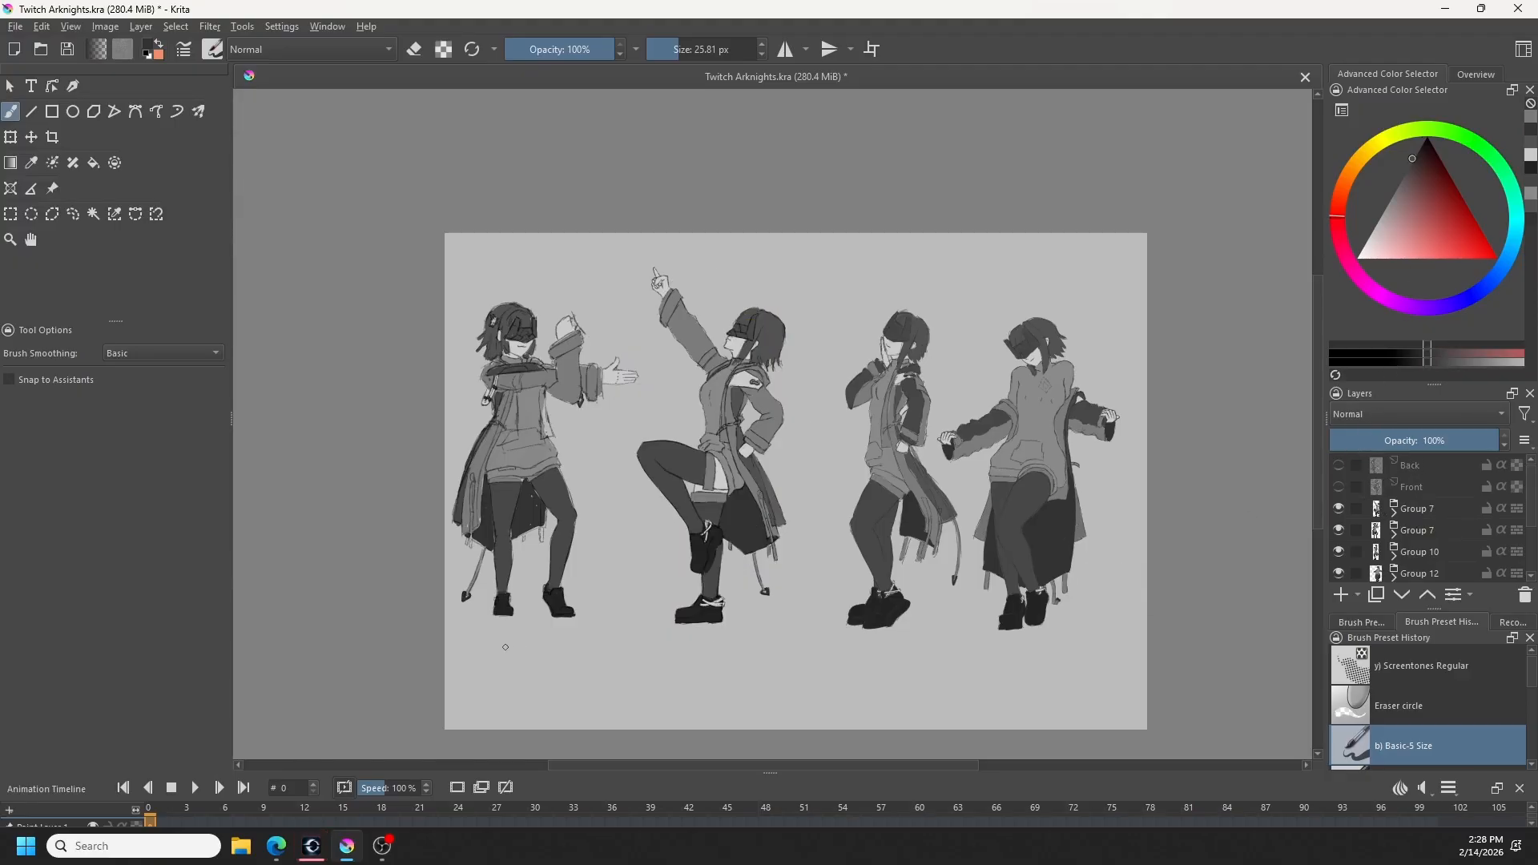
{"action": "mouse_move", "coordinate": [505, 647]}
{"action": "left_mouse_down"}
{"action": "mouse_move", "coordinate": [504, 681]}
{"action": "mouse_move", "coordinate": [541, 679]}
{"action": "mouse_move", "coordinate": [565, 627]}
{"action": "left_mouse_up"}
{"action": "mouse_move", "coordinate": [689, 647]}
{"action": "left_mouse_down"}
{"action": "mouse_move", "coordinate": [709, 640]}
{"action": "mouse_move", "coordinate": [720, 669]}
{"action": "left_mouse_up"}
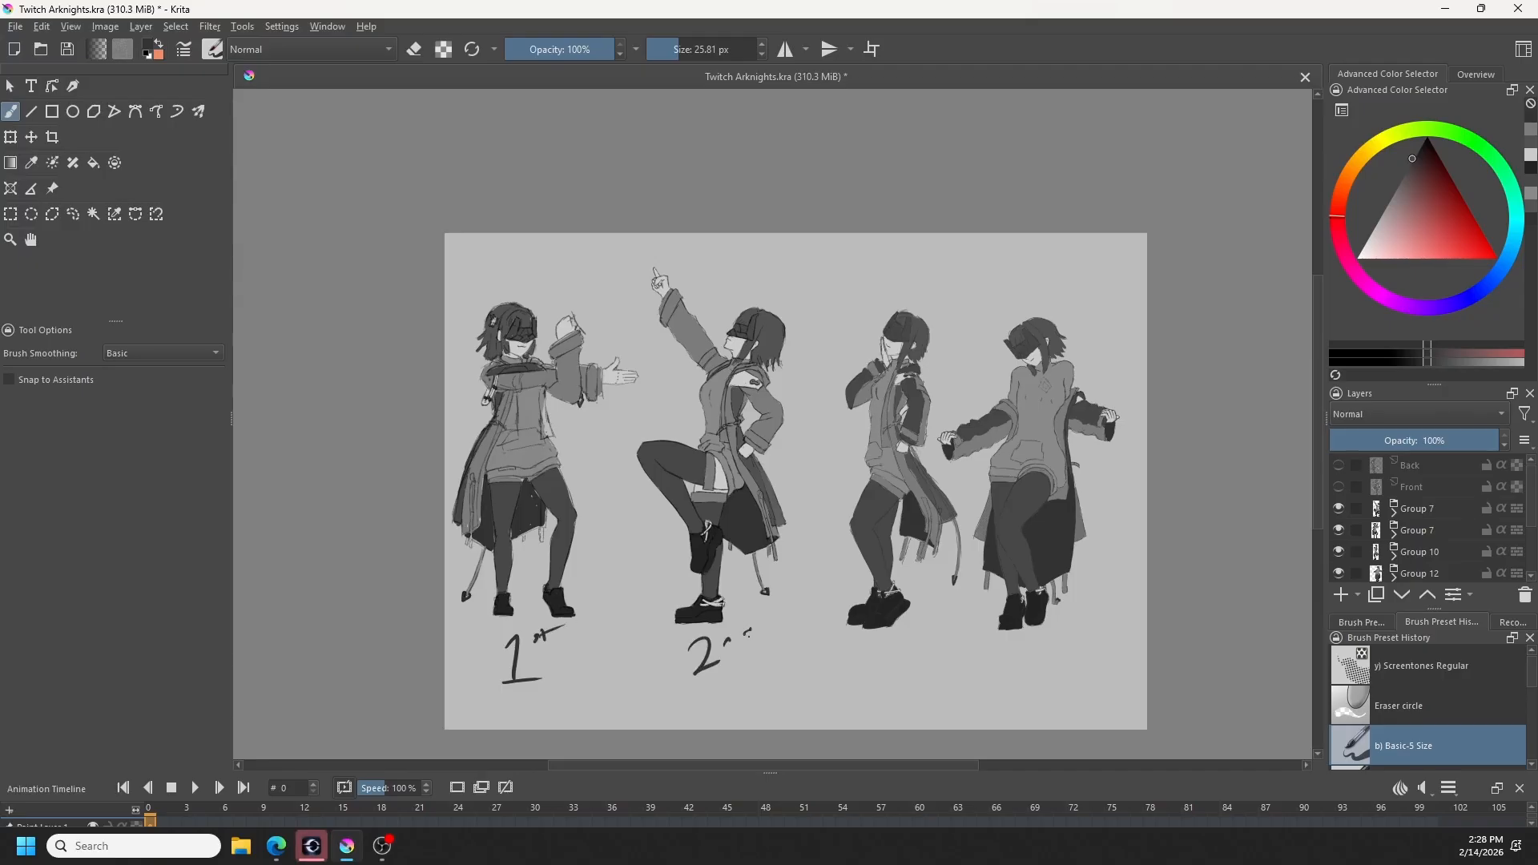
{"action": "left_click_drag", "start_coordinate": [853, 646], "coordinate": [856, 674]}
{"action": "mouse_move", "coordinate": [1011, 637]}
{"action": "left_mouse_down"}
{"action": "mouse_move", "coordinate": [1006, 652]}
{"action": "mouse_move", "coordinate": [1024, 649]}
{"action": "left_mouse_up"}
{"action": "left_click_drag", "start_coordinate": [1019, 642], "coordinate": [1016, 672]}
{"action": "mouse_move", "coordinate": [1033, 633]}
{"action": "left_mouse_down"}
{"action": "mouse_move", "coordinate": [1019, 670]}
{"action": "mouse_move", "coordinate": [1049, 642]}
{"action": "left_mouse_up"}
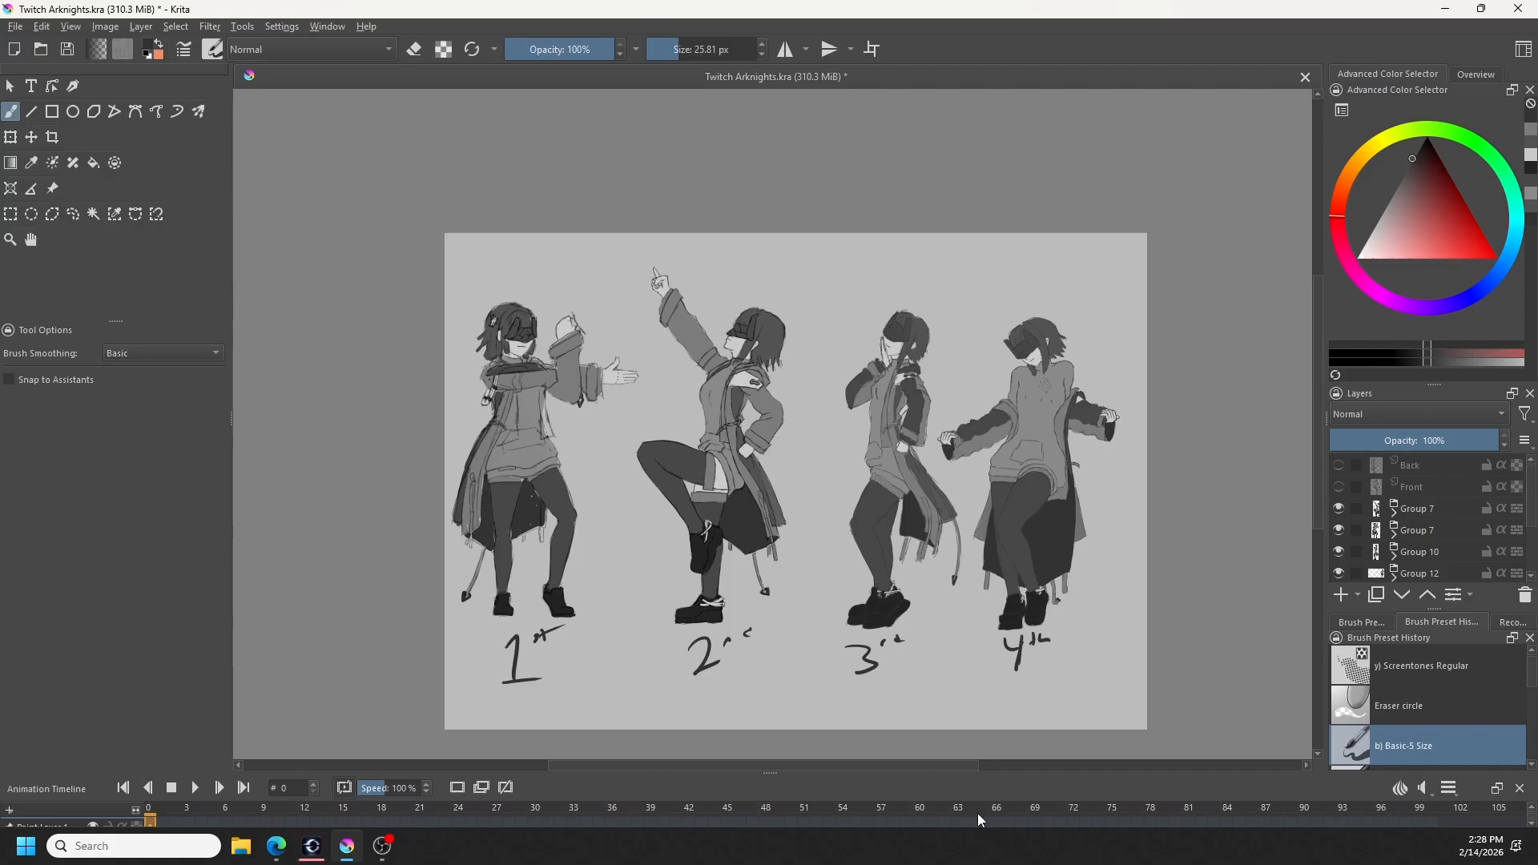
- Write the note "-design got more correct /easier" beneath the pose labels with a 16.21 px brush
{"action": "scroll", "coordinate": [1412, 708], "scroll_direction": "down", "scroll_amount": 2}
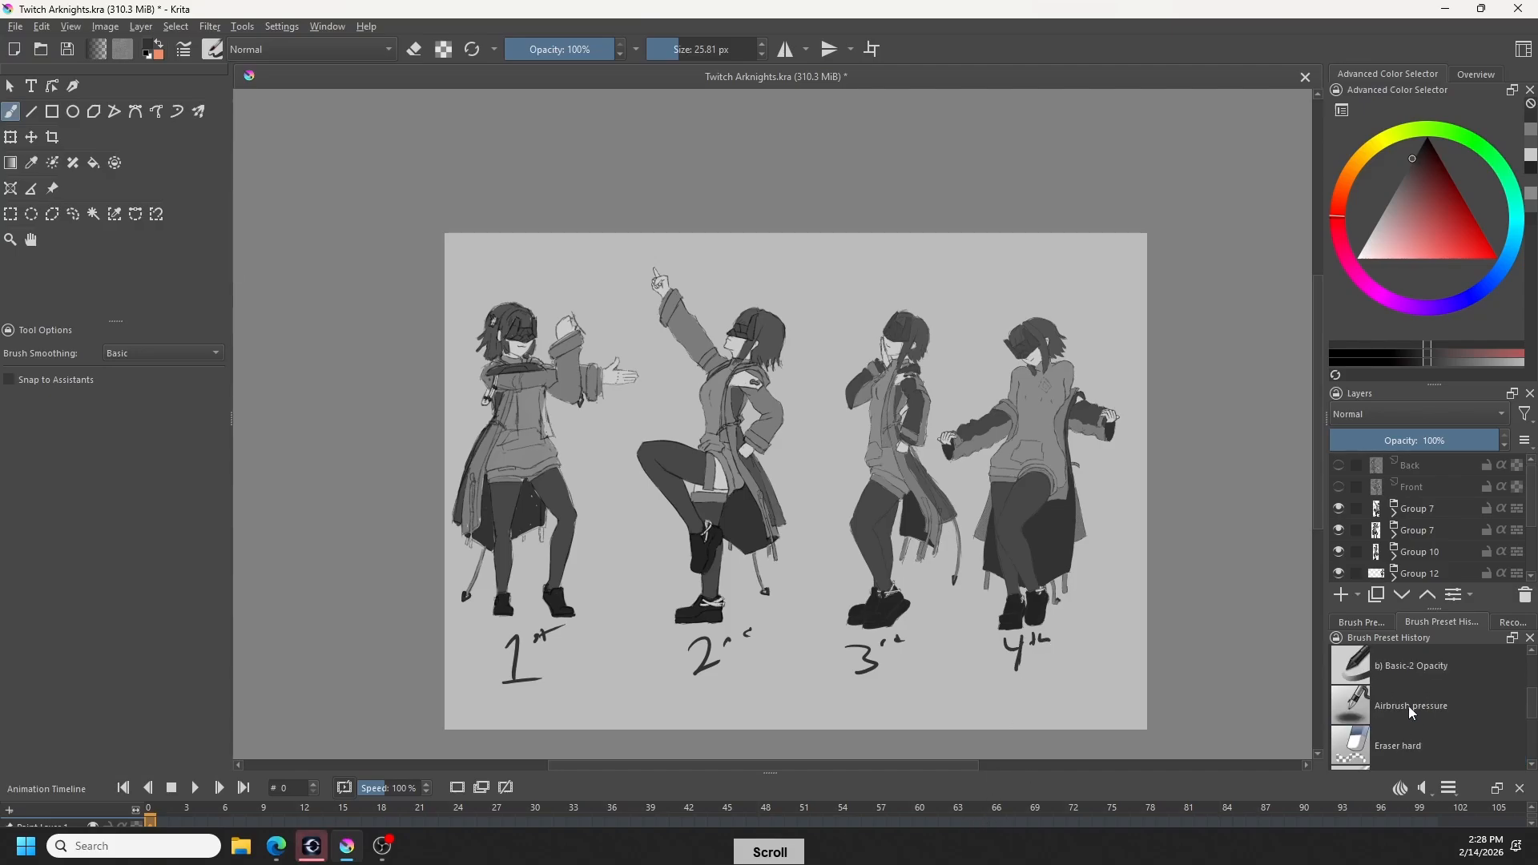
{"action": "scroll", "coordinate": [1409, 705], "scroll_direction": "up", "scroll_amount": 2}
{"action": "left_click_drag", "start_coordinate": [534, 689], "coordinate": [525, 688], "text": "shift"}
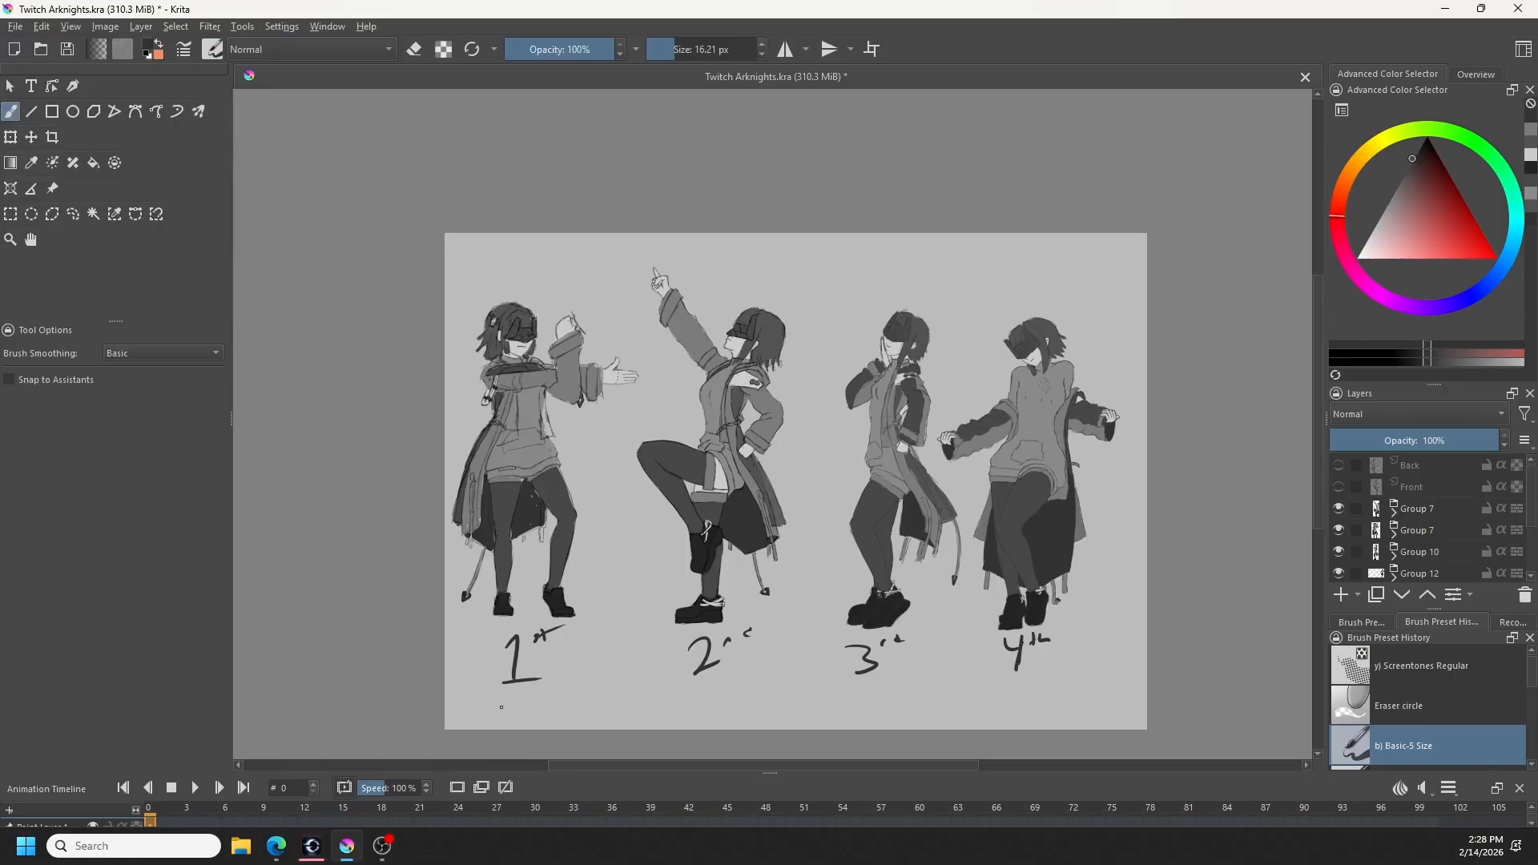
{"action": "mouse_move", "coordinate": [676, 705]}
{"action": "left_mouse_down"}
{"action": "mouse_move", "coordinate": [669, 719]}
{"action": "mouse_move", "coordinate": [697, 709]}
{"action": "left_mouse_up"}
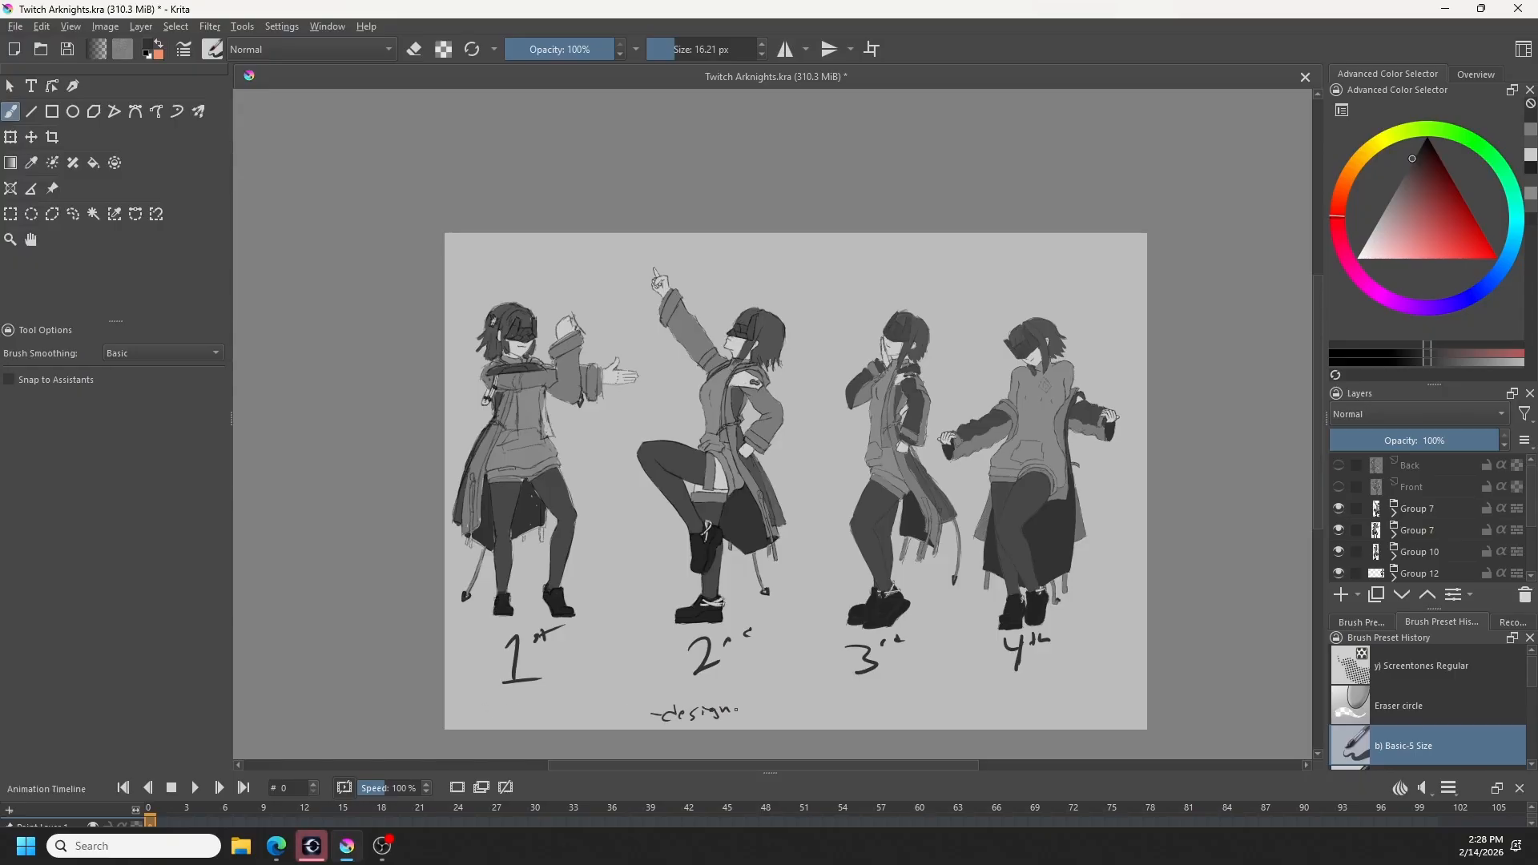
{"action": "mouse_move", "coordinate": [759, 708]}
{"action": "left_mouse_down"}
{"action": "mouse_move", "coordinate": [751, 718]}
{"action": "mouse_move", "coordinate": [896, 703]}
{"action": "left_mouse_up"}
{"action": "left_click_drag", "start_coordinate": [900, 706], "coordinate": [928, 705]}
{"action": "left_click_drag", "start_coordinate": [936, 691], "coordinate": [976, 708]}
{"action": "left_click_drag", "start_coordinate": [981, 705], "coordinate": [1023, 702]}
{"action": "left_click_drag", "start_coordinate": [1023, 708], "coordinate": [1032, 694]}
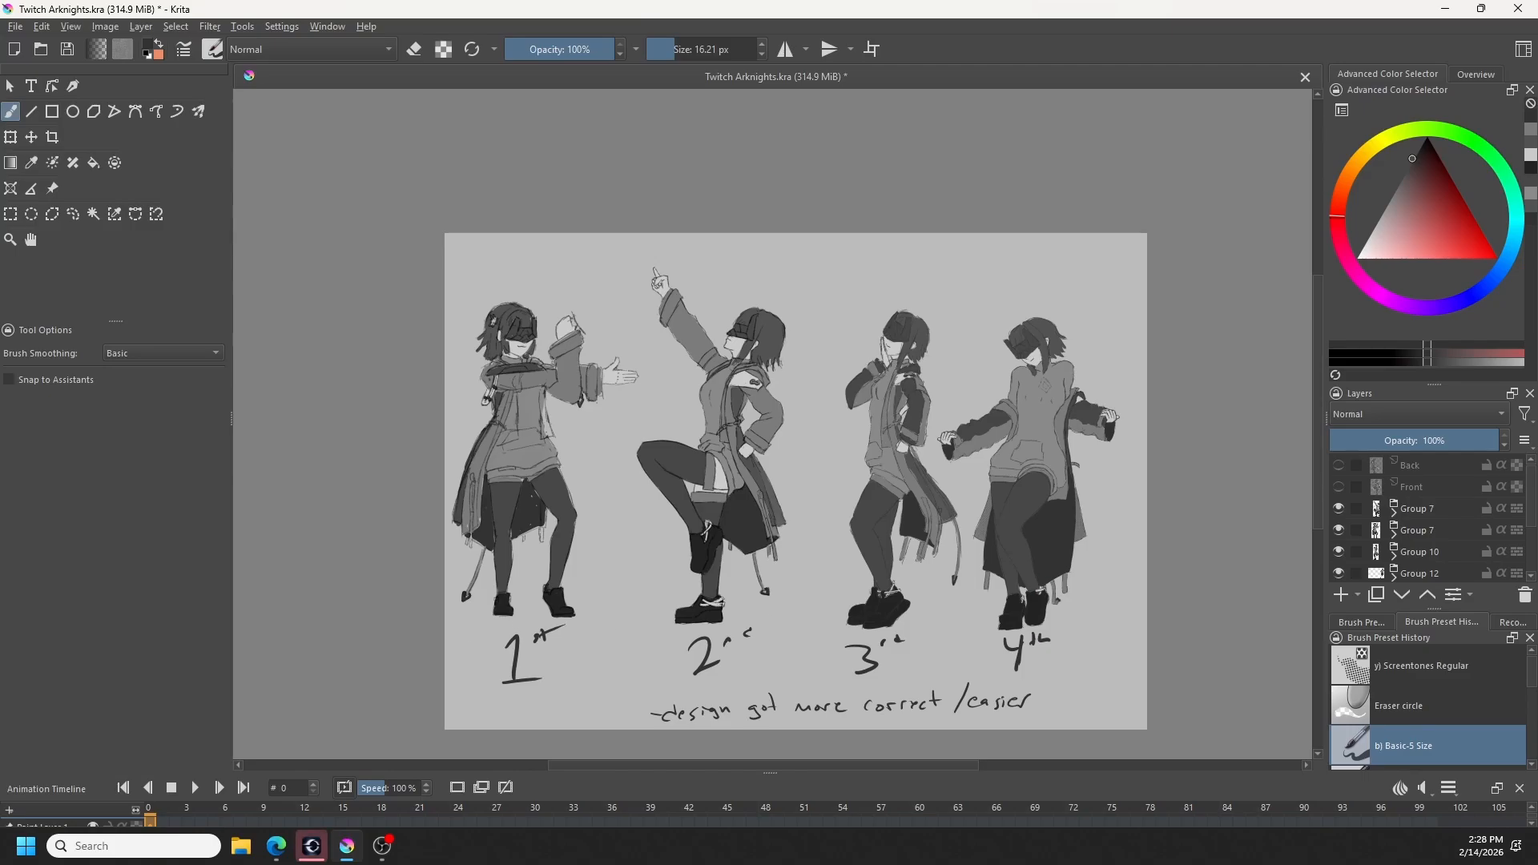
- Write "-coloring became" above the design note, and add "sketching" over it
{"action": "left_click_drag", "start_coordinate": [670, 691], "coordinate": [672, 697]}
{"action": "left_click_drag", "start_coordinate": [676, 693], "coordinate": [803, 686]}
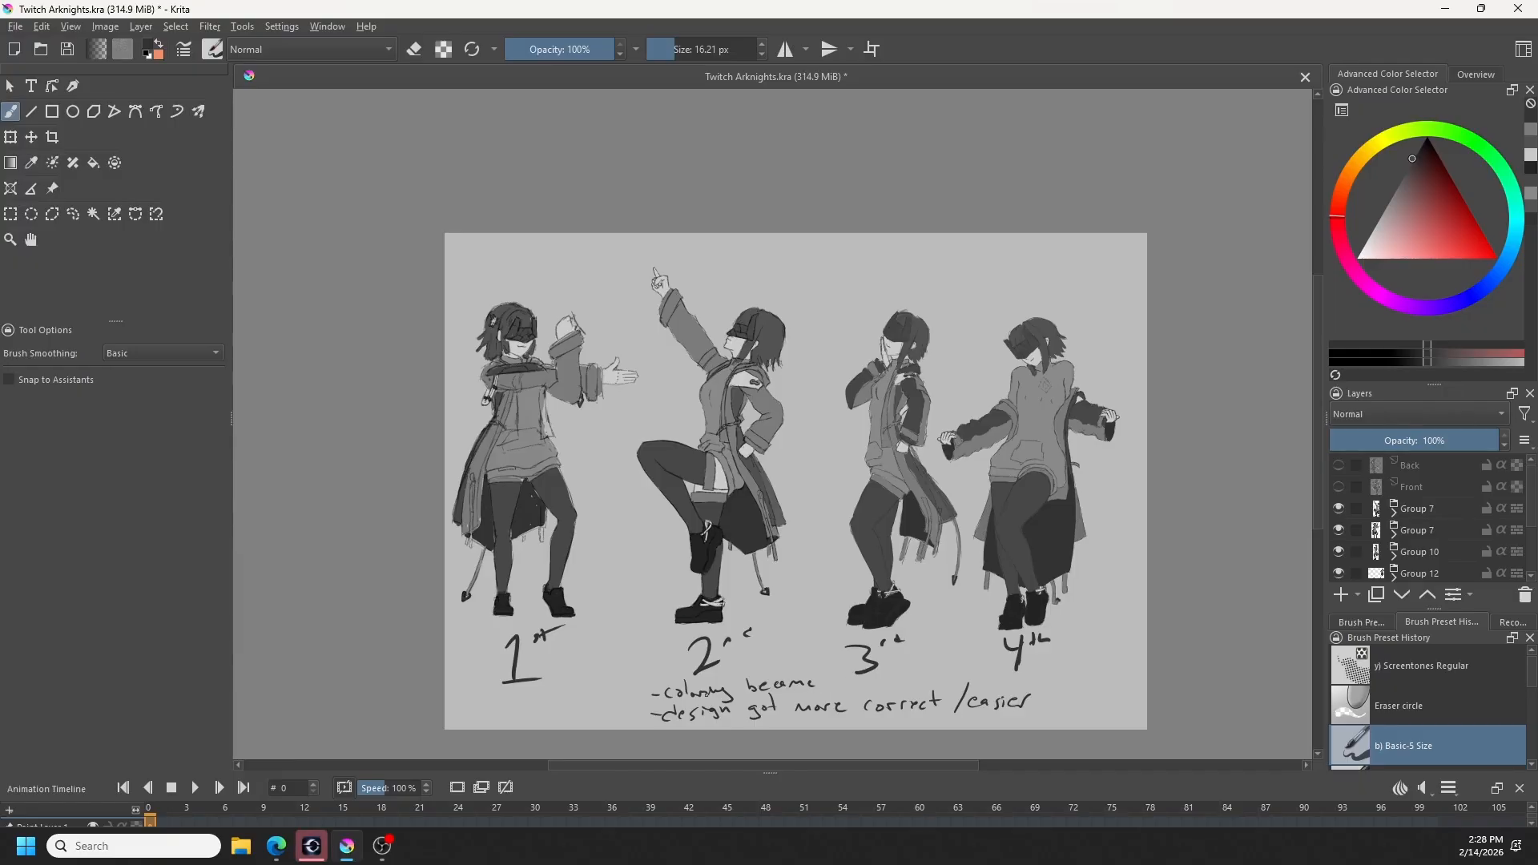
{"action": "mouse_move", "coordinate": [714, 672]}
{"action": "left_mouse_down"}
{"action": "mouse_move", "coordinate": [730, 687]}
{"action": "mouse_move", "coordinate": [754, 665]}
{"action": "mouse_move", "coordinate": [812, 667]}
{"action": "left_mouse_up"}
{"action": "left_click_drag", "start_coordinate": [809, 662], "coordinate": [816, 674]}
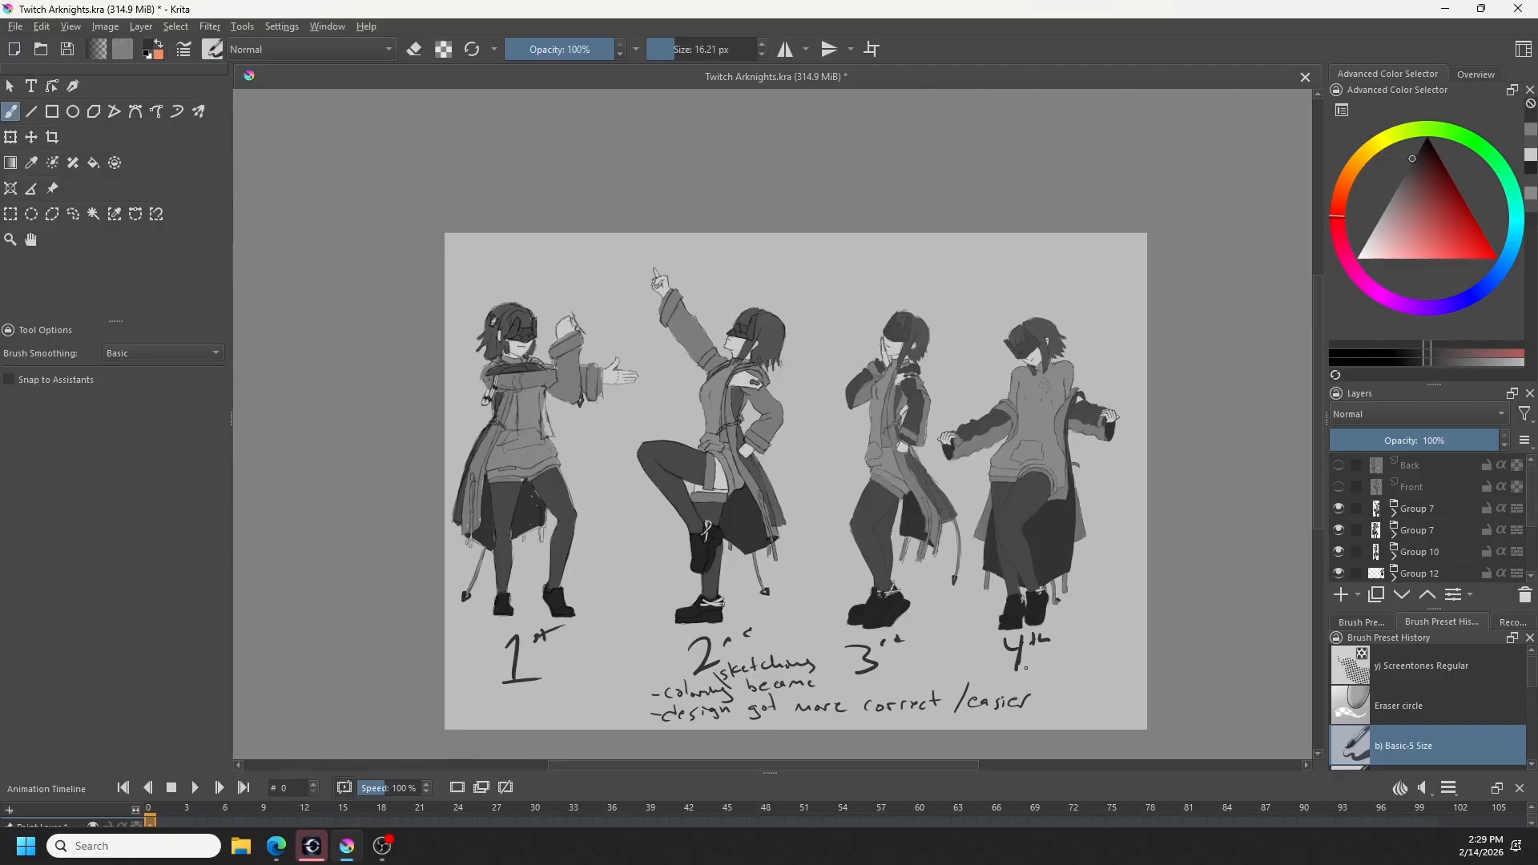
- Write "head consistency" with a sad face above the poses, and add "body" beneath it
{"action": "left_click_drag", "start_coordinate": [774, 251], "coordinate": [798, 270]}
{"action": "left_click_drag", "start_coordinate": [800, 262], "coordinate": [853, 270]}
{"action": "left_click_drag", "start_coordinate": [866, 260], "coordinate": [929, 260]}
{"action": "left_click", "coordinate": [886, 262]}
{"action": "left_click", "coordinate": [918, 242]}
{"action": "left_click_drag", "start_coordinate": [928, 253], "coordinate": [959, 261]}
{"action": "left_click", "coordinate": [952, 252]}
{"action": "mouse_move", "coordinate": [966, 252]}
{"action": "left_mouse_down"}
{"action": "mouse_move", "coordinate": [963, 265]}
{"action": "mouse_move", "coordinate": [1003, 249]}
{"action": "mouse_move", "coordinate": [1033, 288]}
{"action": "left_mouse_up"}
{"action": "left_click", "coordinate": [1003, 254]}
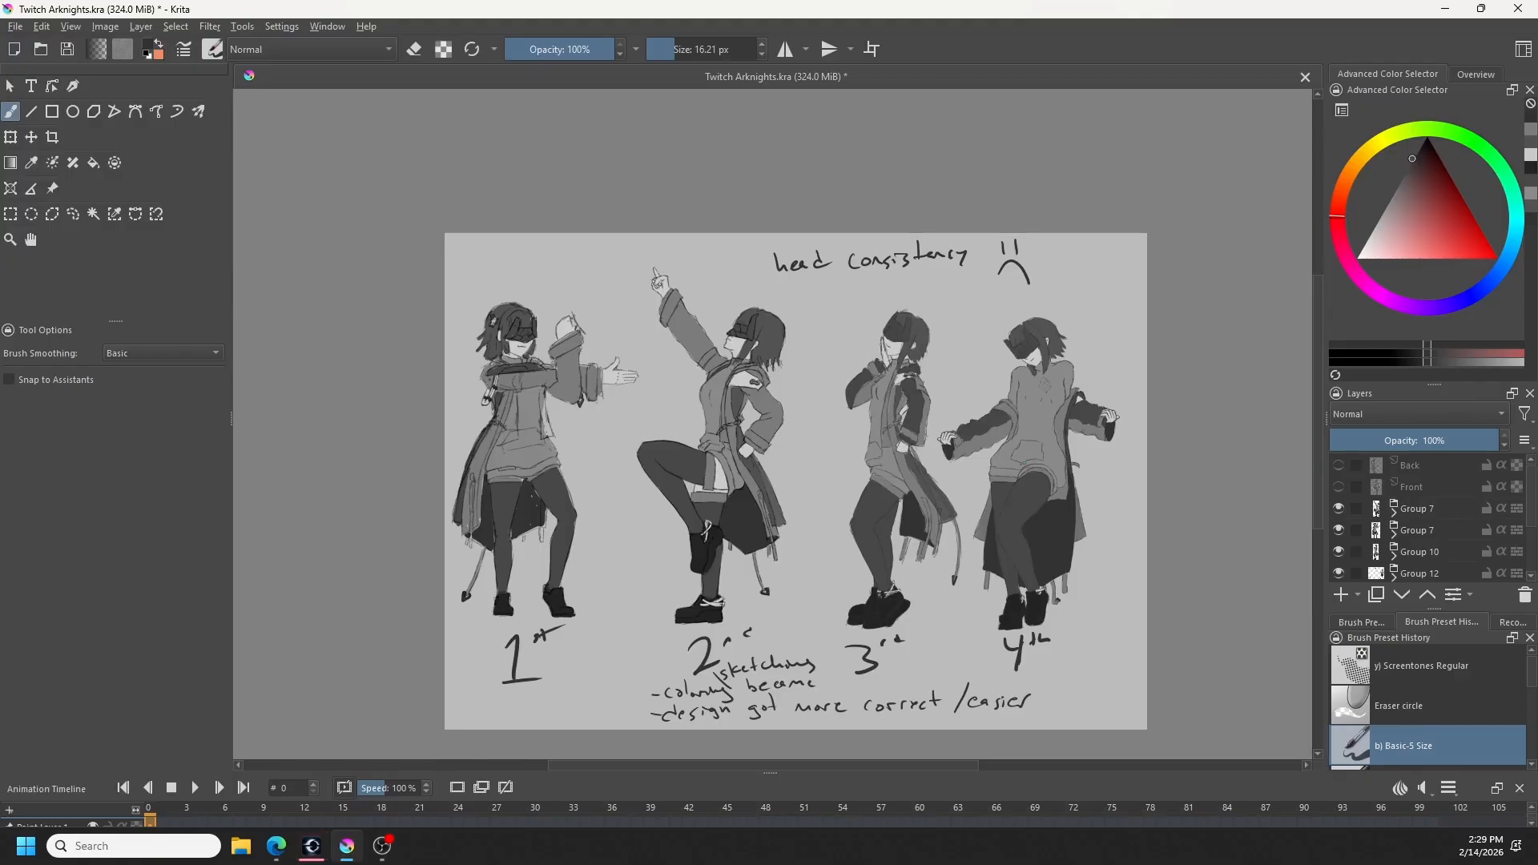
{"action": "left_click_drag", "start_coordinate": [783, 286], "coordinate": [820, 305]}
- Hide the other three pose groups, leaving Group 12 visible, and expand it to show its layers
{"action": "left_click_drag", "start_coordinate": [1339, 510], "coordinate": [1337, 575]}
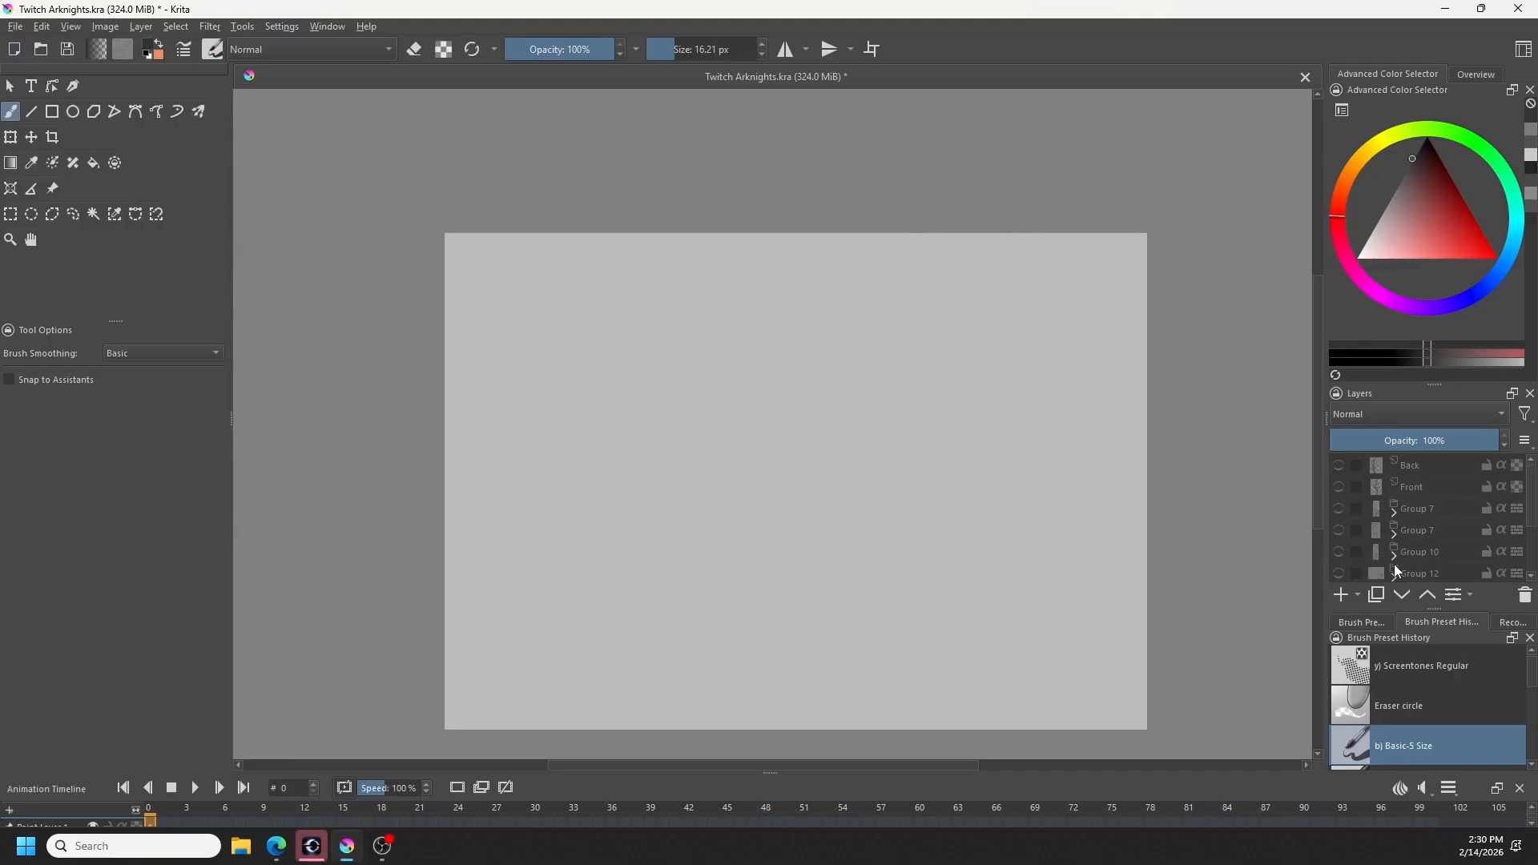
{"action": "left_click", "coordinate": [1340, 572]}
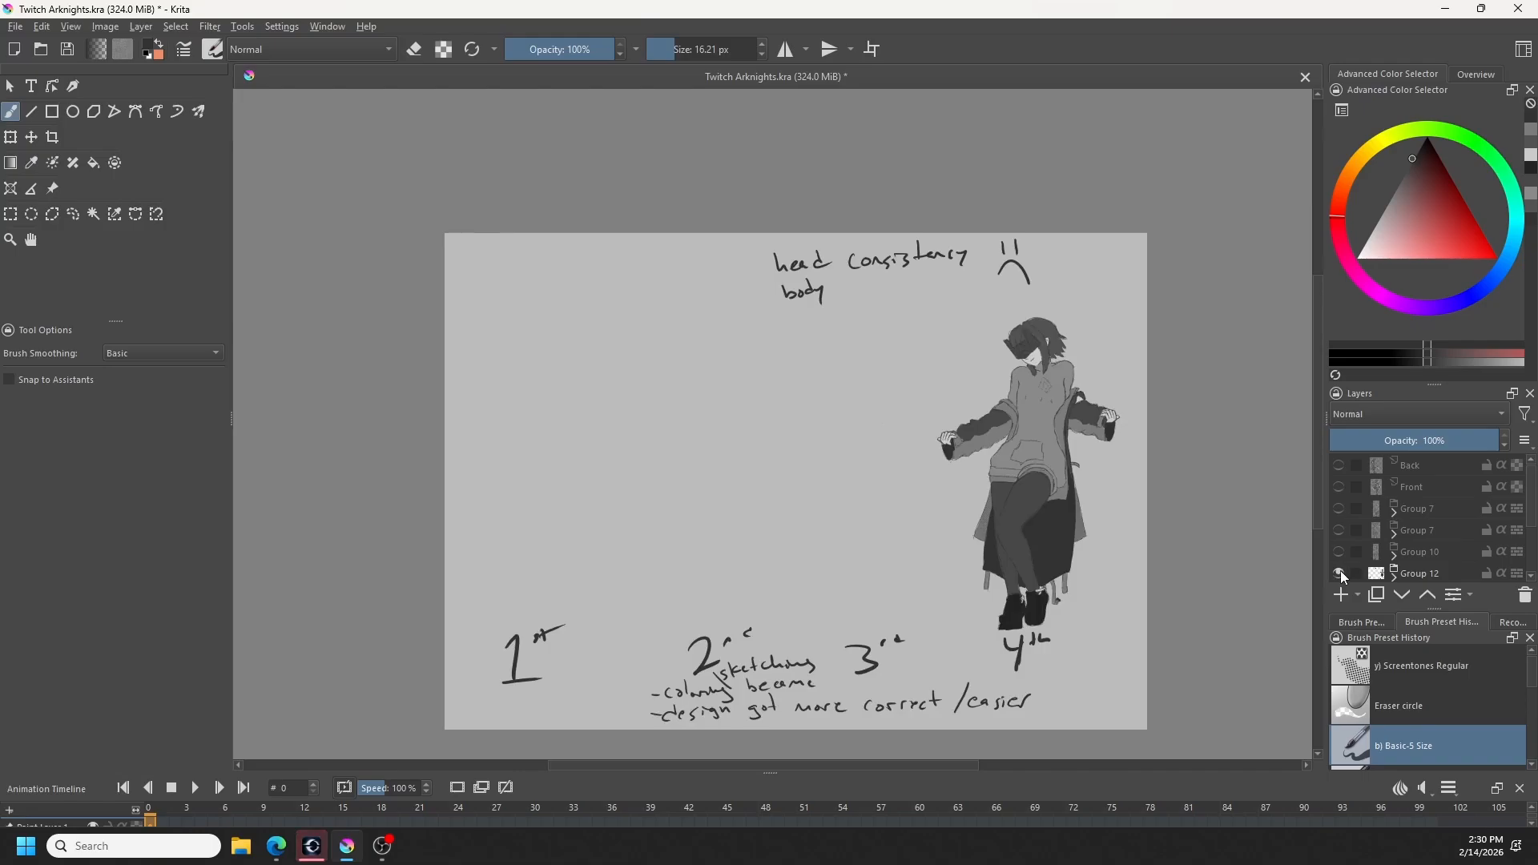
{"action": "scroll", "coordinate": [1415, 566], "scroll_direction": "down", "scroll_amount": 1}
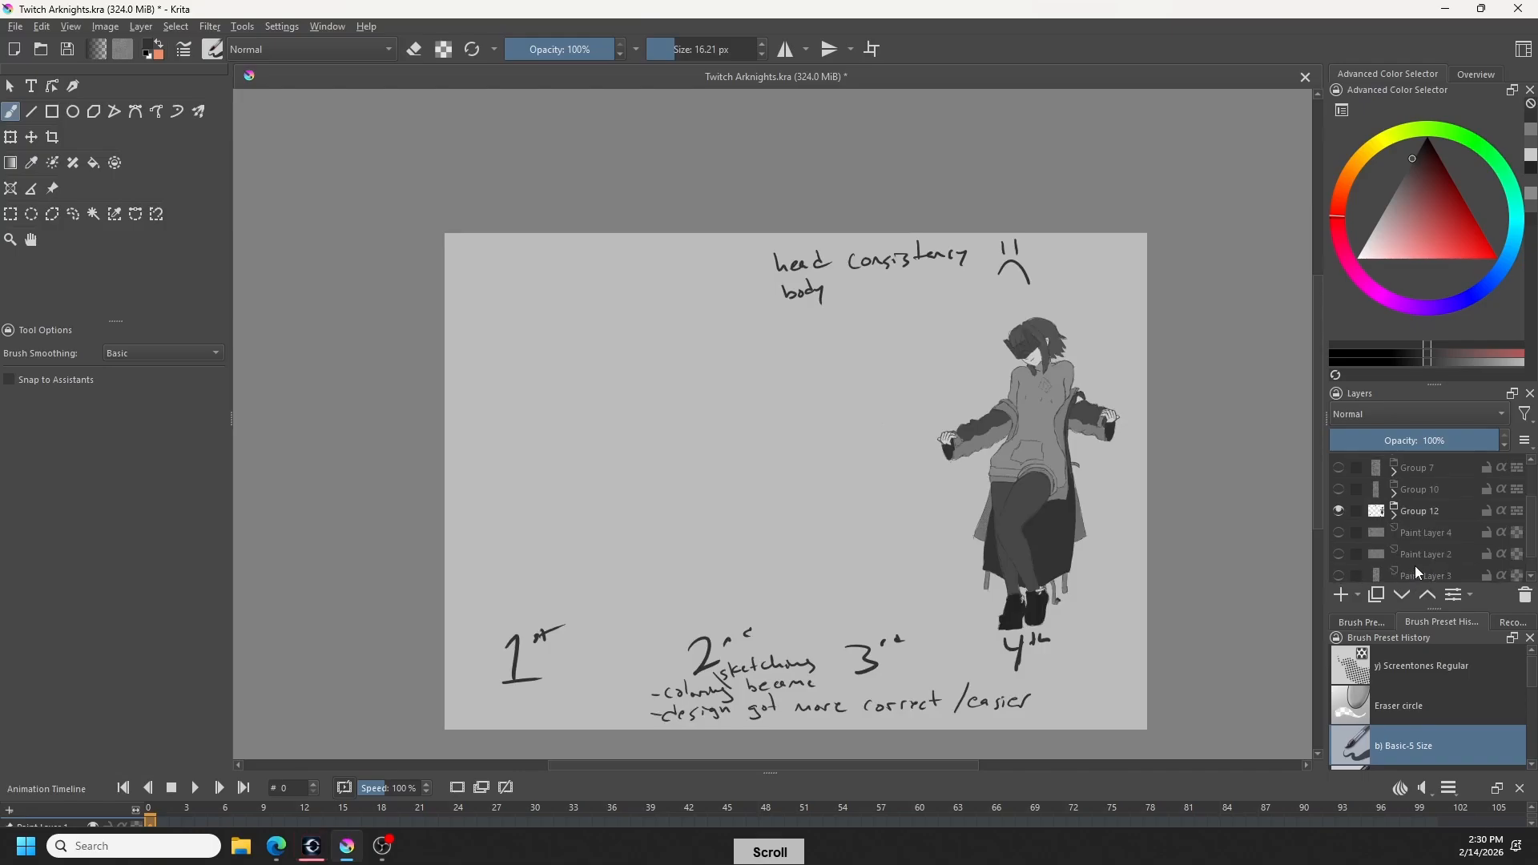
{"action": "left_click", "coordinate": [1395, 514]}
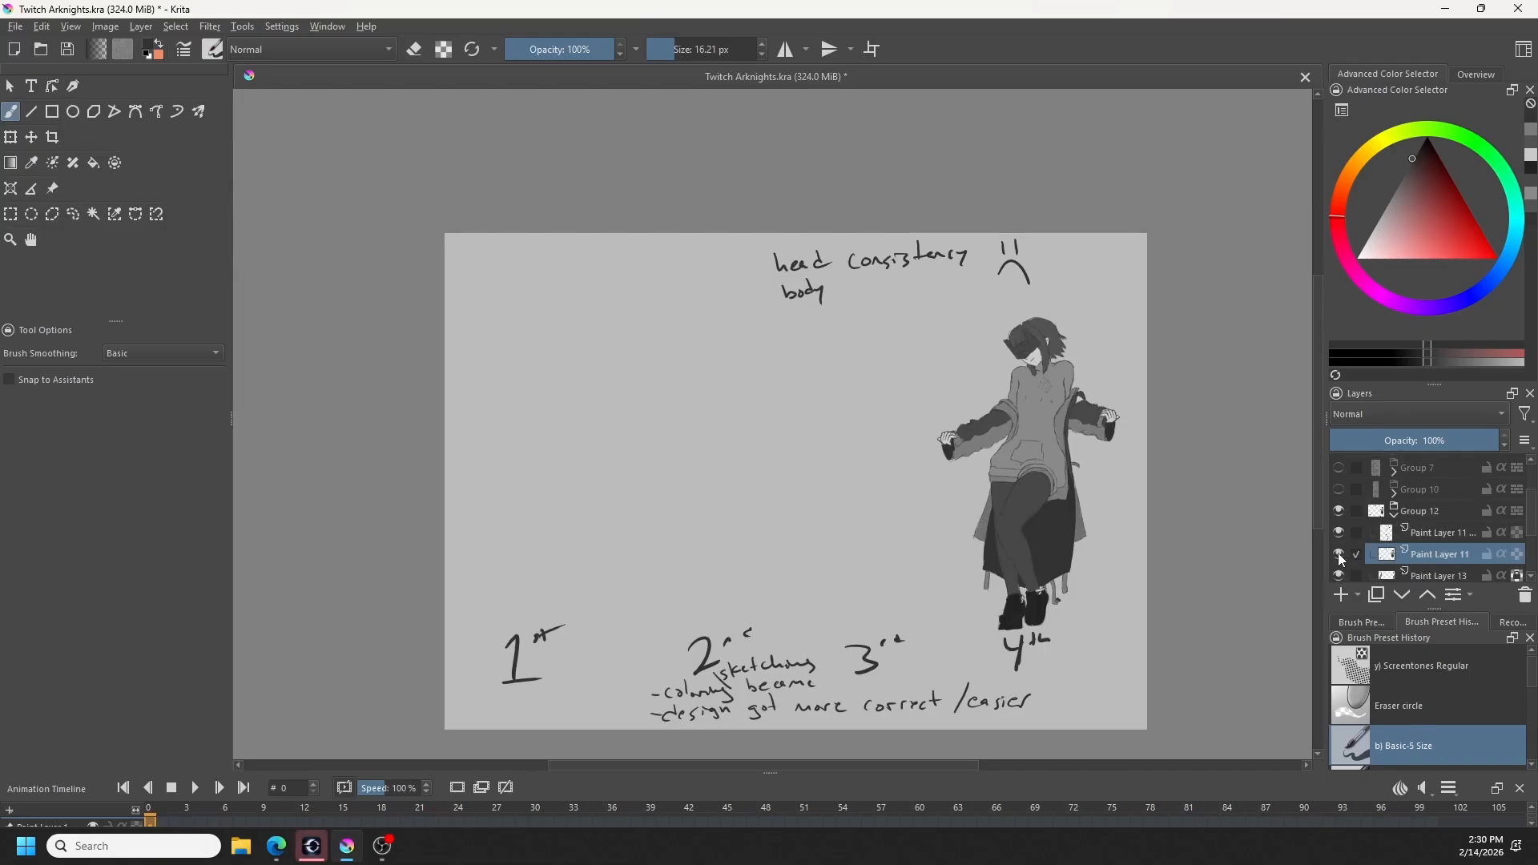
- Select the handwritten notes above and below the fourth pose on Paint Layer 11, leaving the figure outside the selection
{"action": "left_click", "coordinate": [73, 214]}
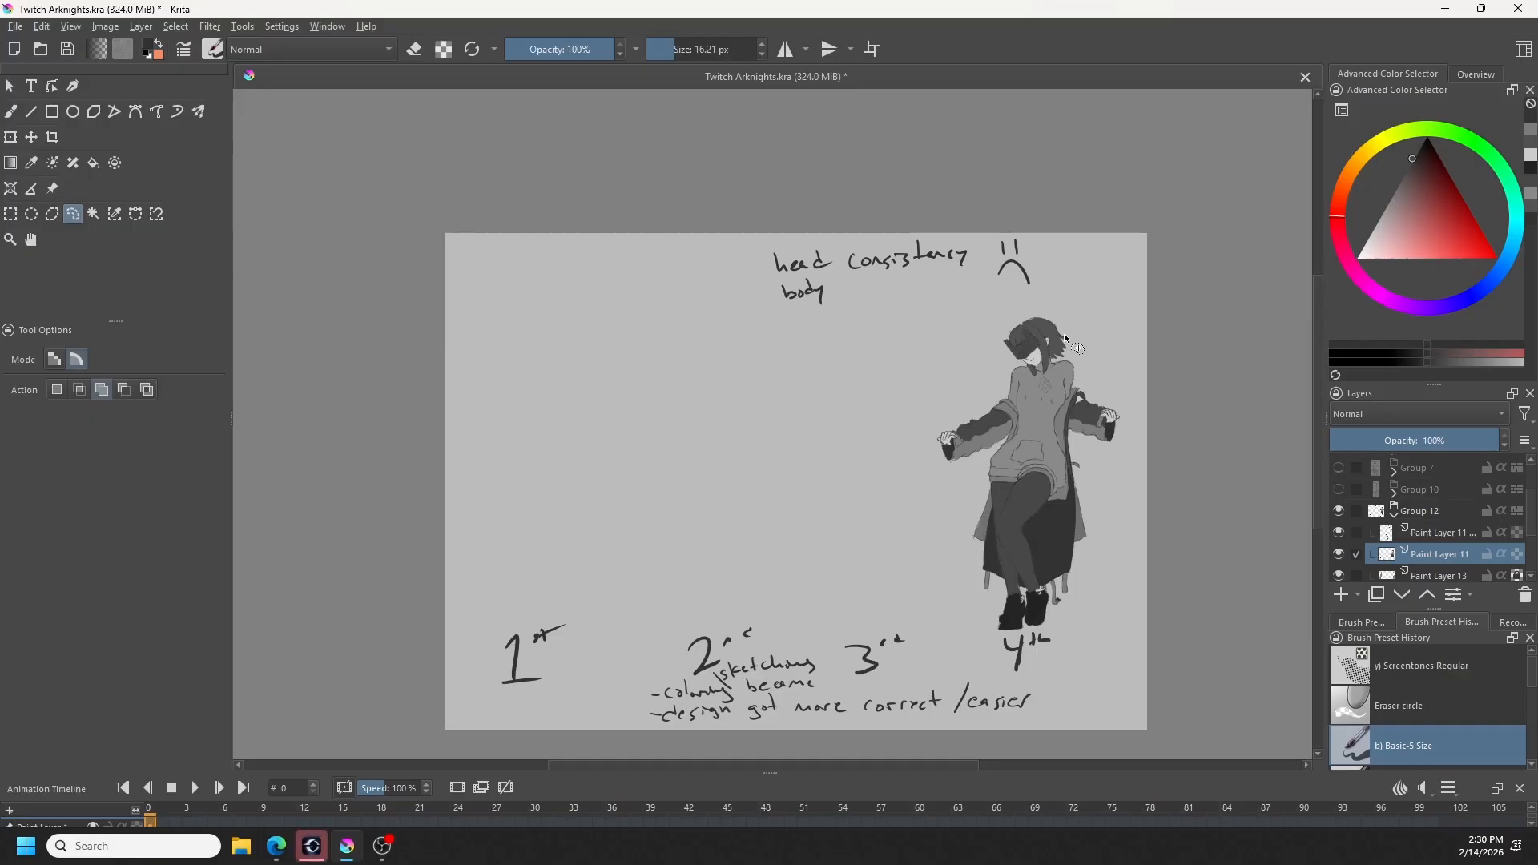
{"action": "mouse_move", "coordinate": [803, 333]}
{"action": "left_mouse_down"}
{"action": "mouse_move", "coordinate": [984, 321]}
{"action": "mouse_move", "coordinate": [621, 320]}
{"action": "mouse_move", "coordinate": [767, 434]}
{"action": "left_mouse_up"}
{"action": "mouse_move", "coordinate": [762, 519]}
{"action": "left_mouse_down"}
{"action": "mouse_move", "coordinate": [526, 760]}
{"action": "mouse_move", "coordinate": [937, 770]}
{"action": "mouse_move", "coordinate": [1130, 708]}
{"action": "mouse_move", "coordinate": [1092, 638]}
{"action": "mouse_move", "coordinate": [1027, 642]}
{"action": "mouse_move", "coordinate": [913, 586]}
{"action": "left_mouse_up"}
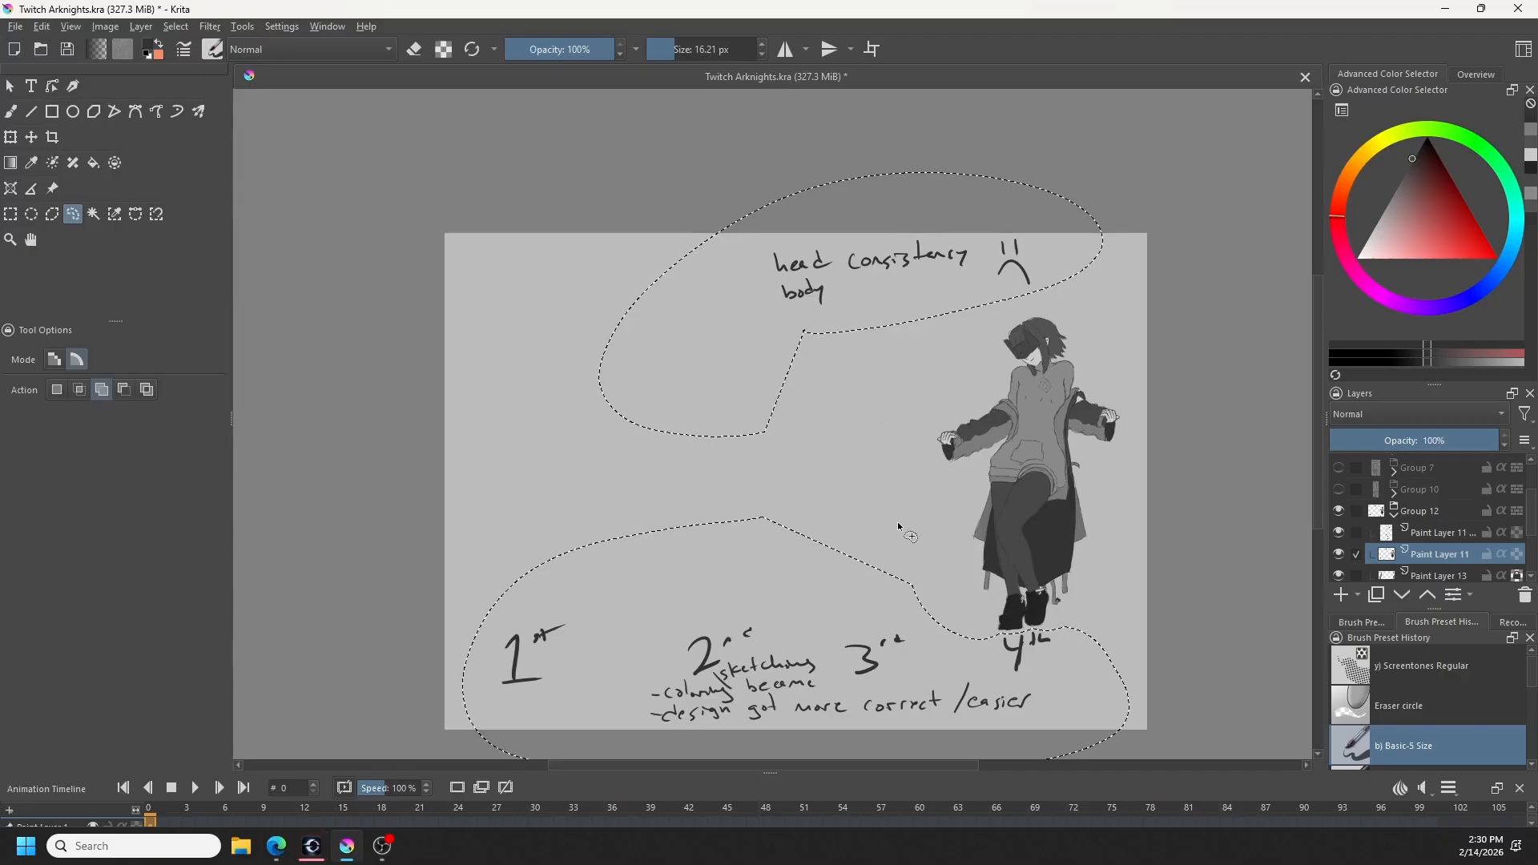
- Try placing the selected notes on a separate layer, undo it, and toggle Paint Layer 11's visibility to check its contents
{"action": "key", "text": "ctrl+shift+a"}
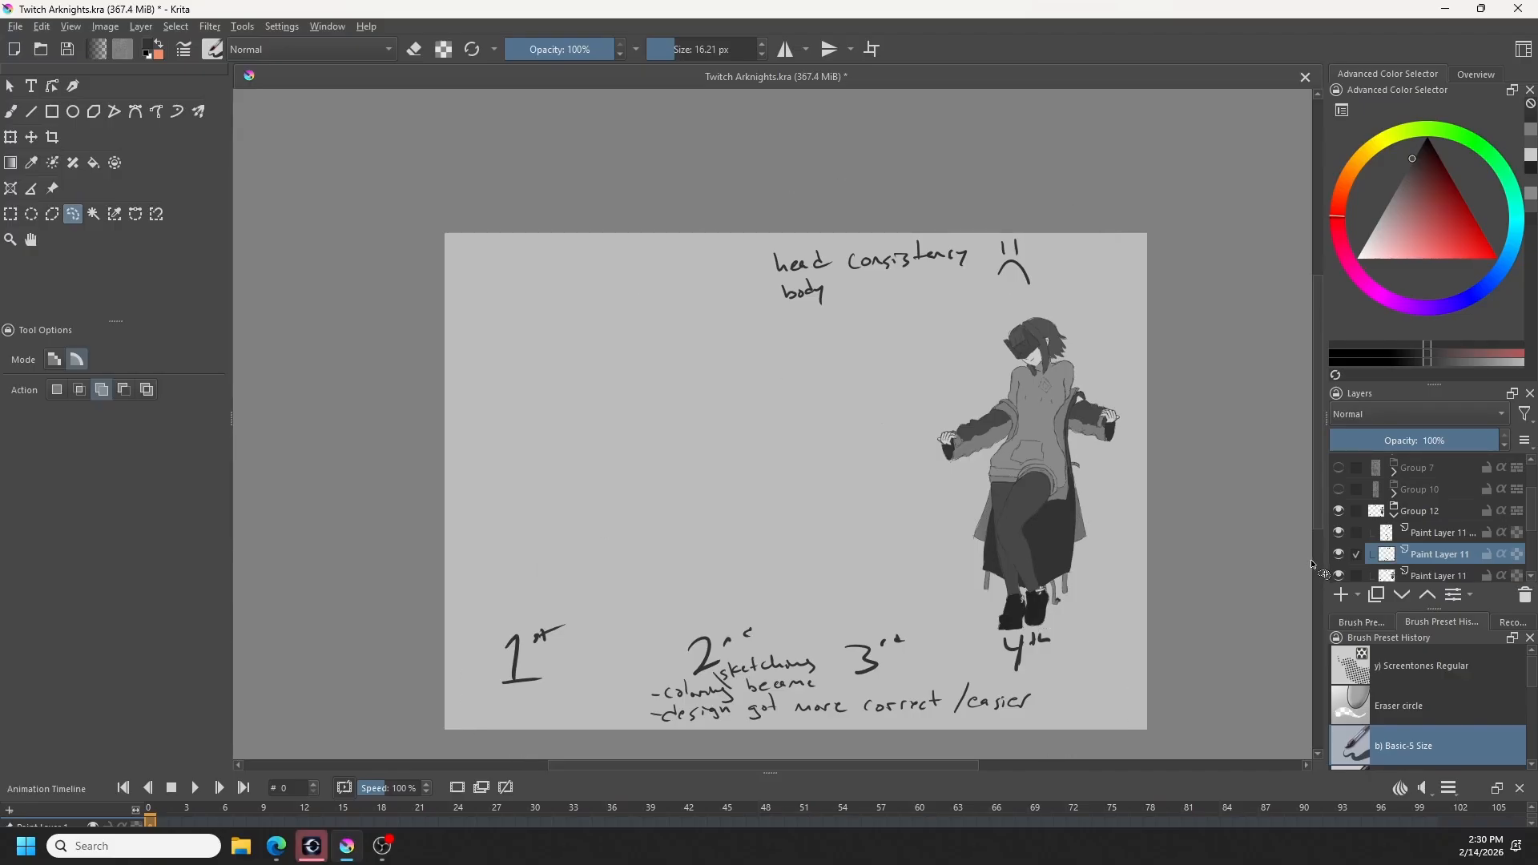
{"action": "key", "text": "ctrl+z"}
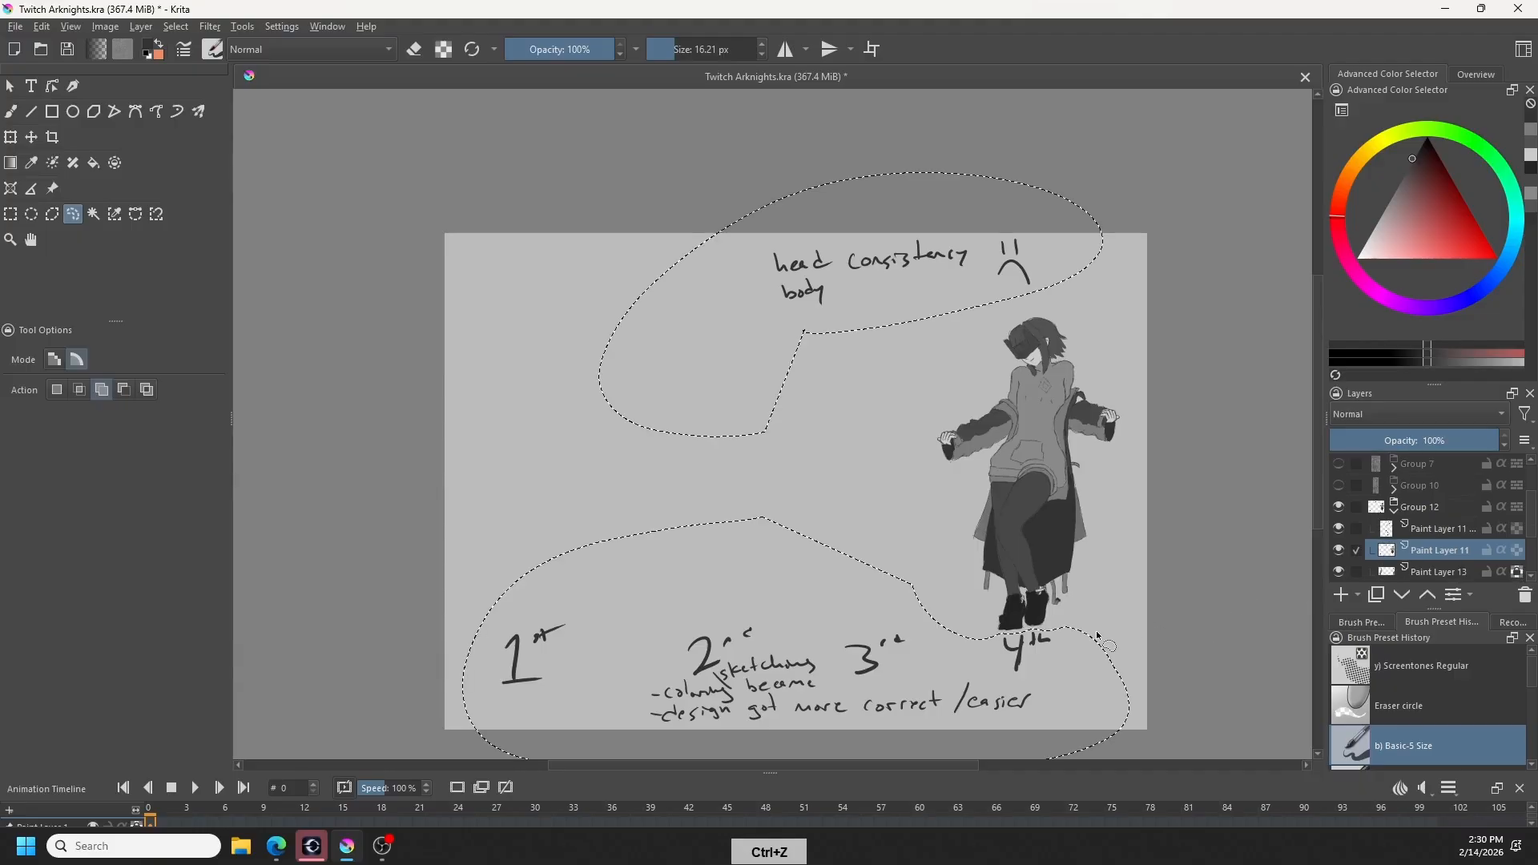
{"action": "left_click", "coordinate": [1340, 552]}
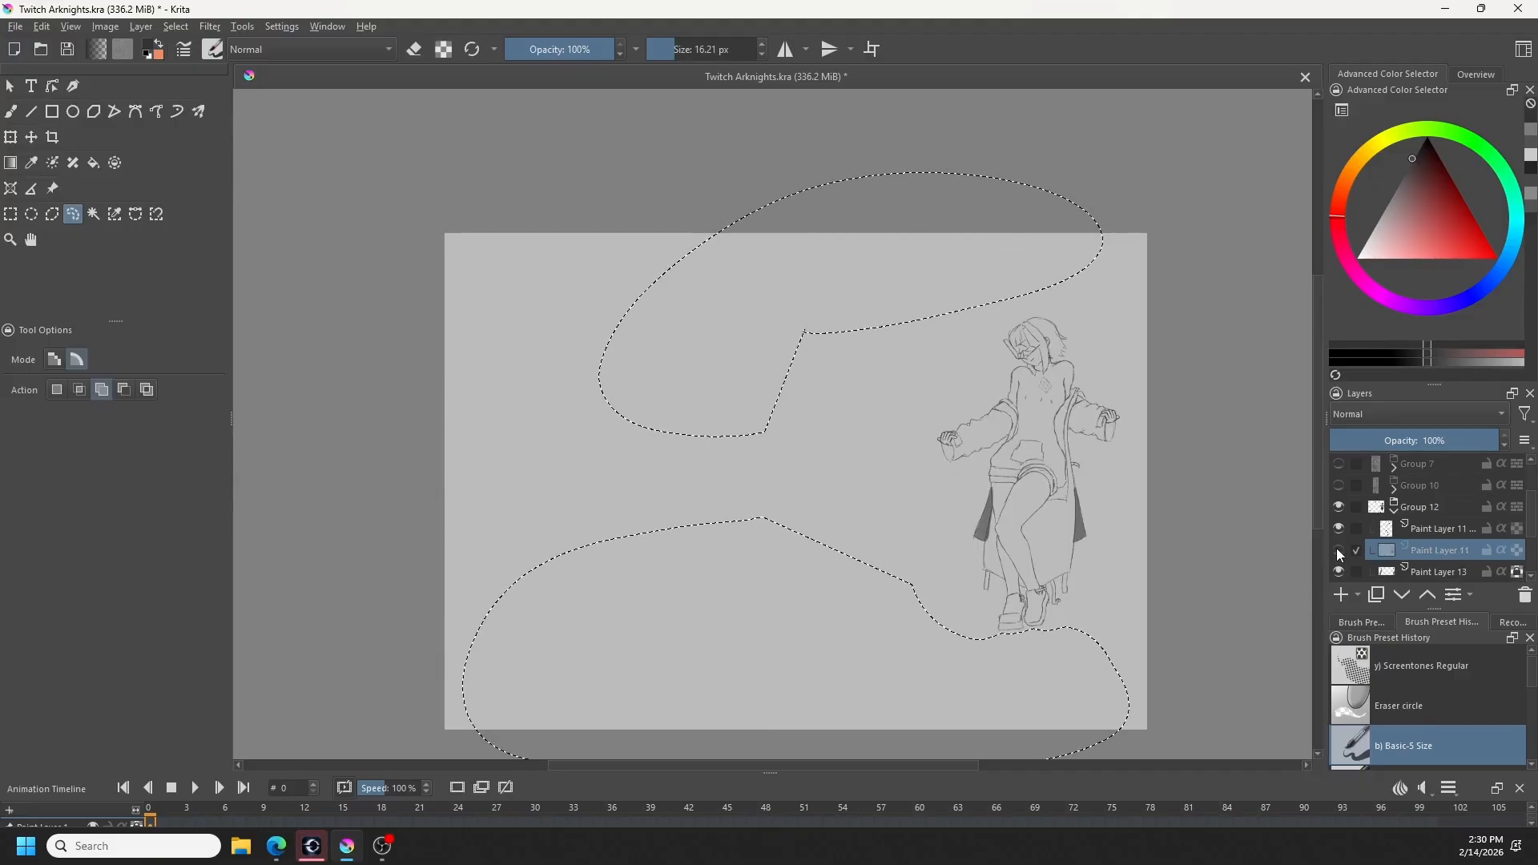
{"action": "left_click", "coordinate": [1340, 551]}
{"action": "left_click", "coordinate": [1340, 552]}
{"action": "left_click", "coordinate": [1340, 551]}
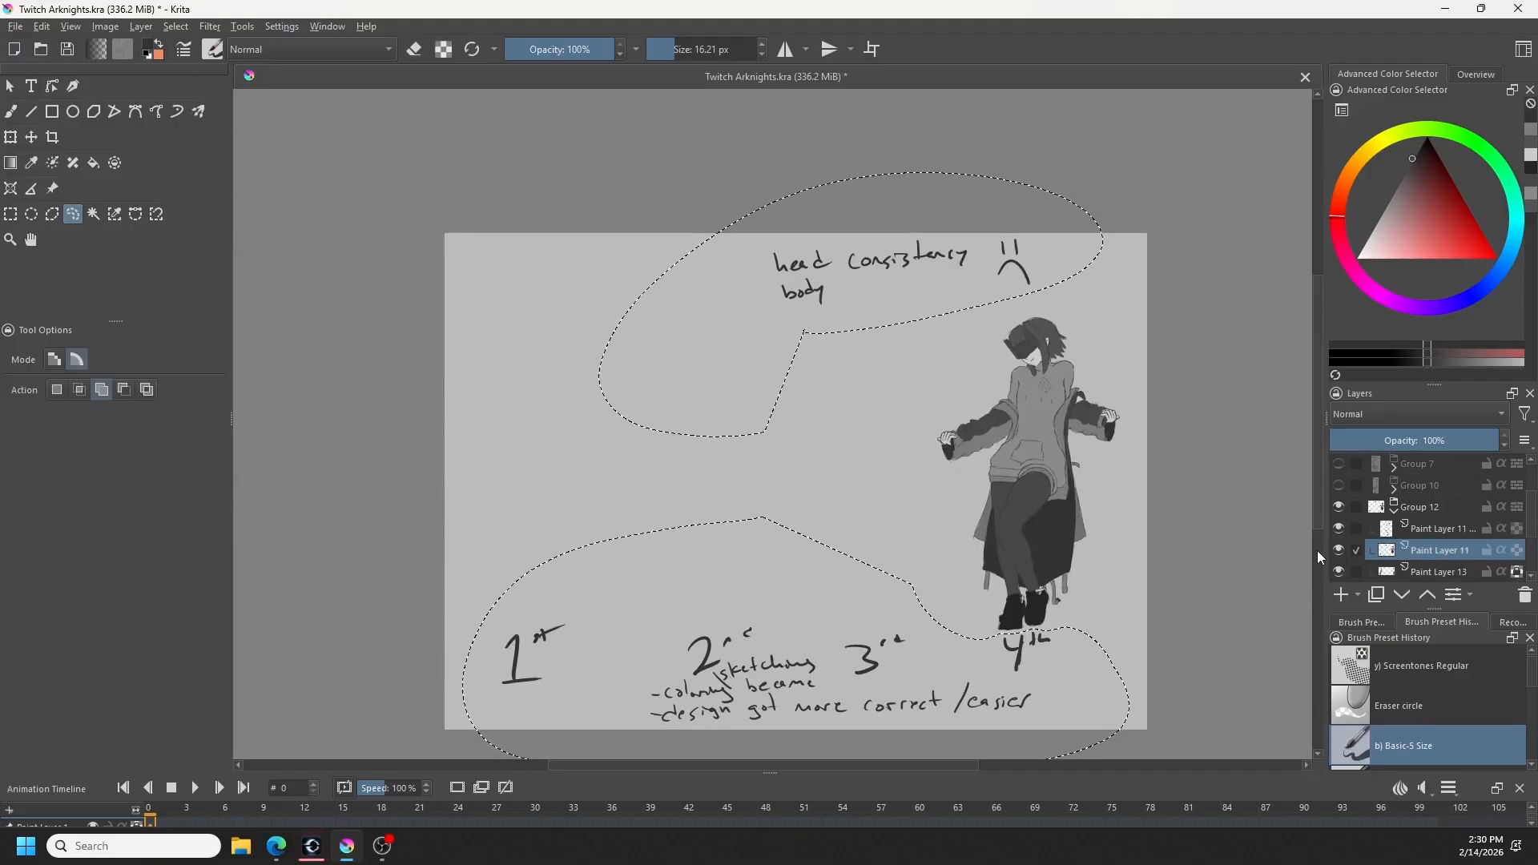
- Cut the selected handwritten notes from Paint Layer 11, paste them onto their own layer, and lower it directly below Group 12
{"action": "key", "text": "Delete"}
{"action": "key", "text": "ctrl+v"}
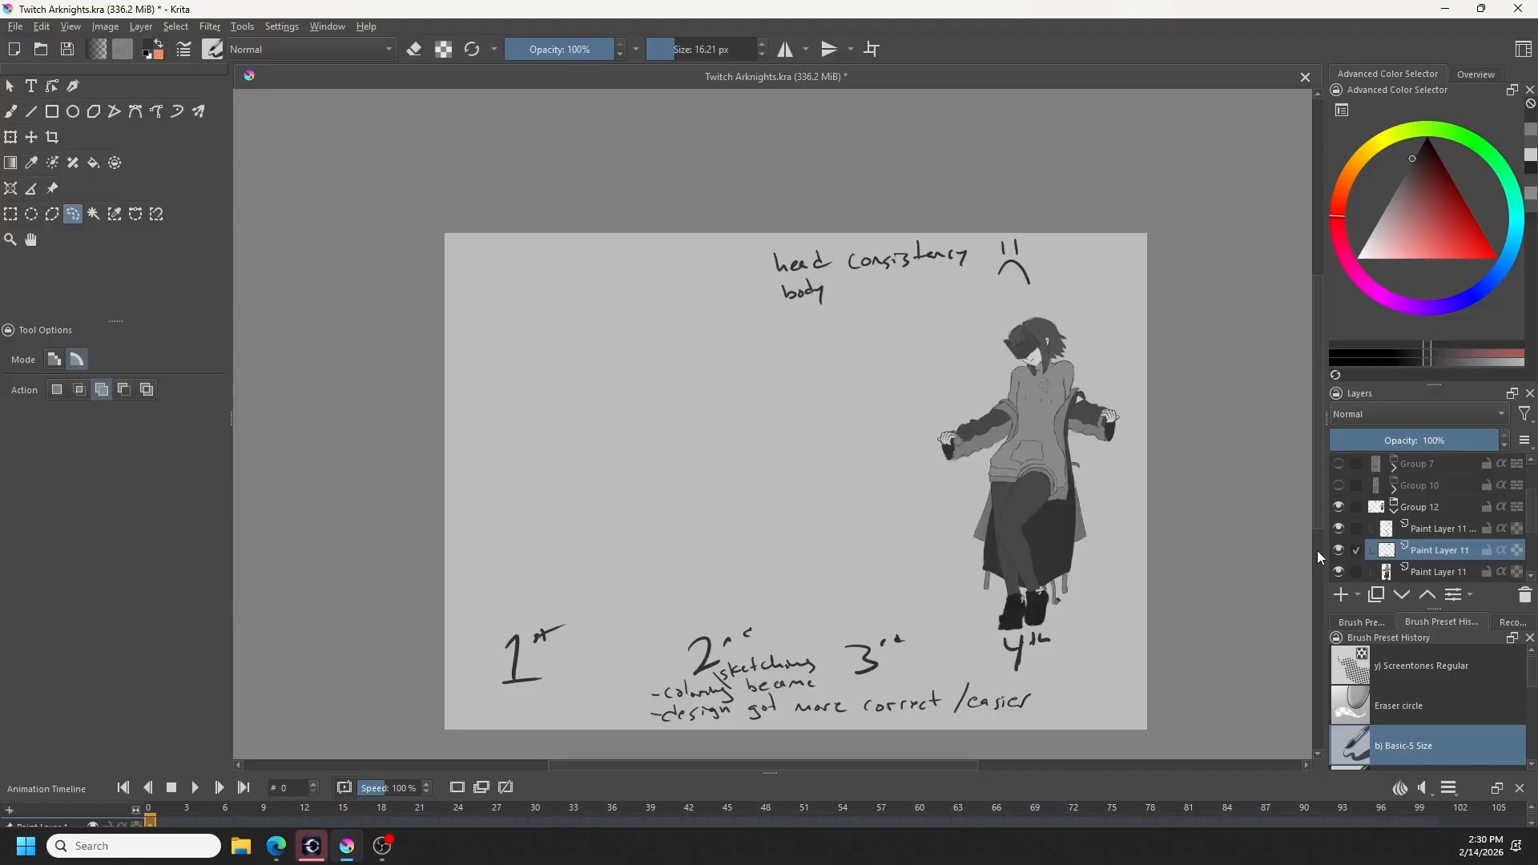
{"action": "left_click", "coordinate": [1399, 597]}
{"action": "left_click", "coordinate": [1399, 596]}
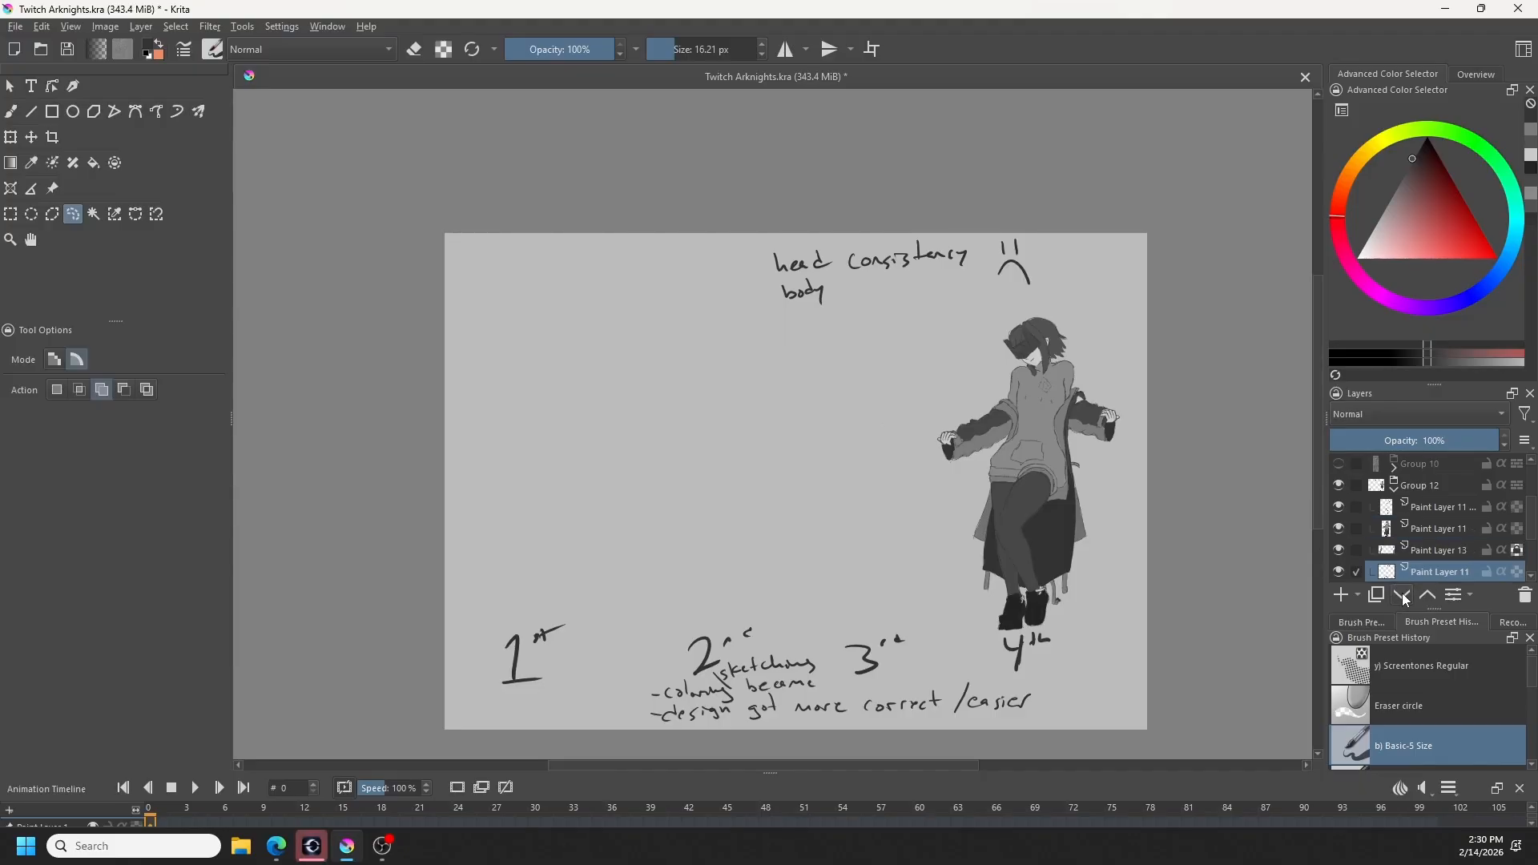
{"action": "left_click", "coordinate": [1403, 597]}
- Collapse and hide Group 12, and hide the separated notes layer to leave the canvas blank
{"action": "left_click", "coordinate": [1394, 490]}
{"action": "left_click", "coordinate": [1339, 486]}
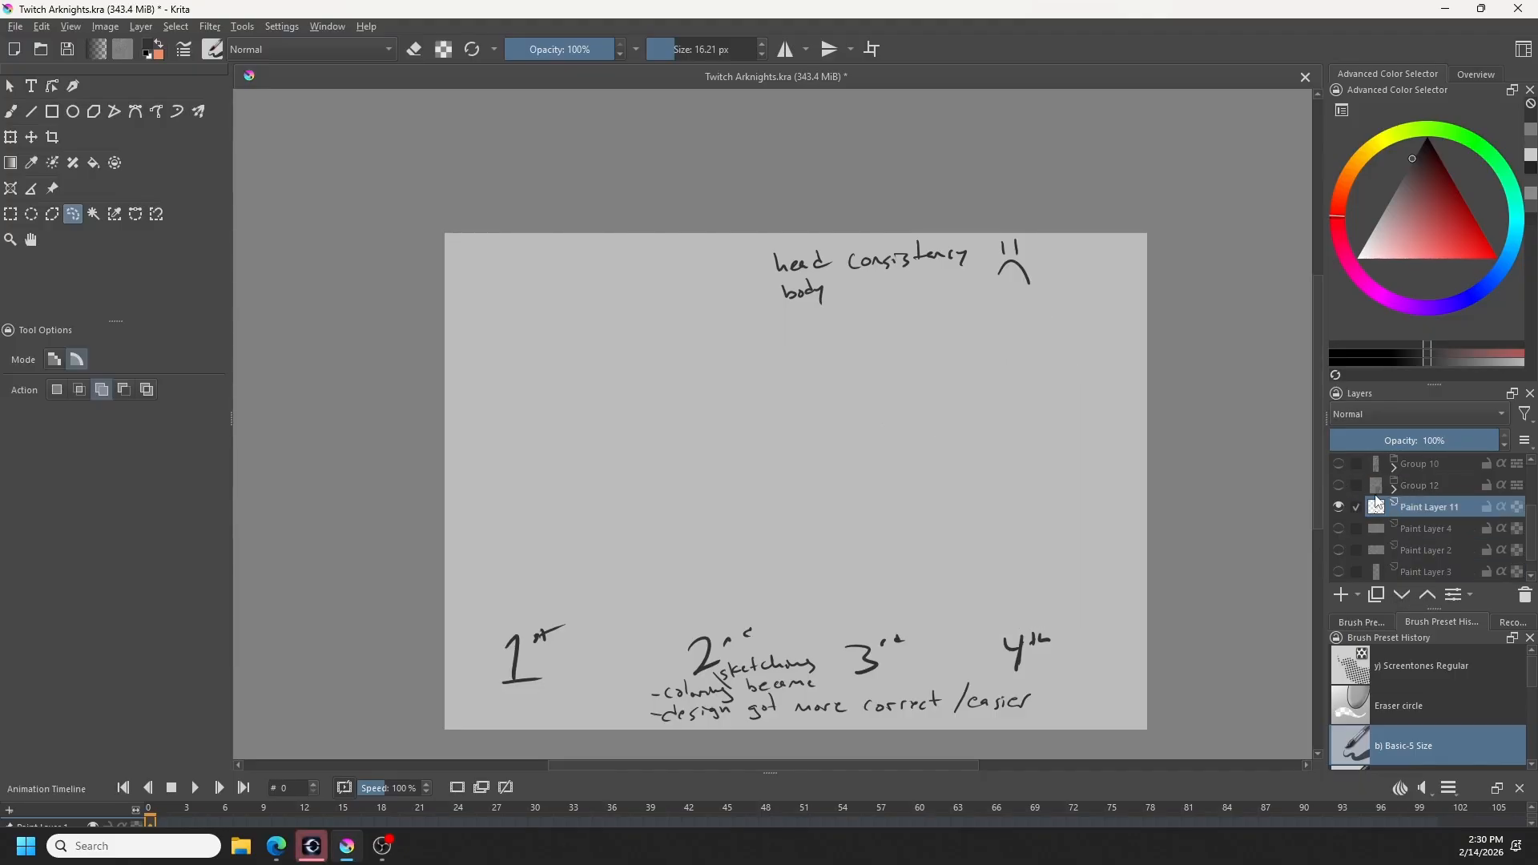
{"action": "left_click", "coordinate": [1339, 507]}
- Add a new paint layer above the Back layer
{"action": "scroll", "coordinate": [1418, 506], "scroll_direction": "up", "scroll_amount": 2}
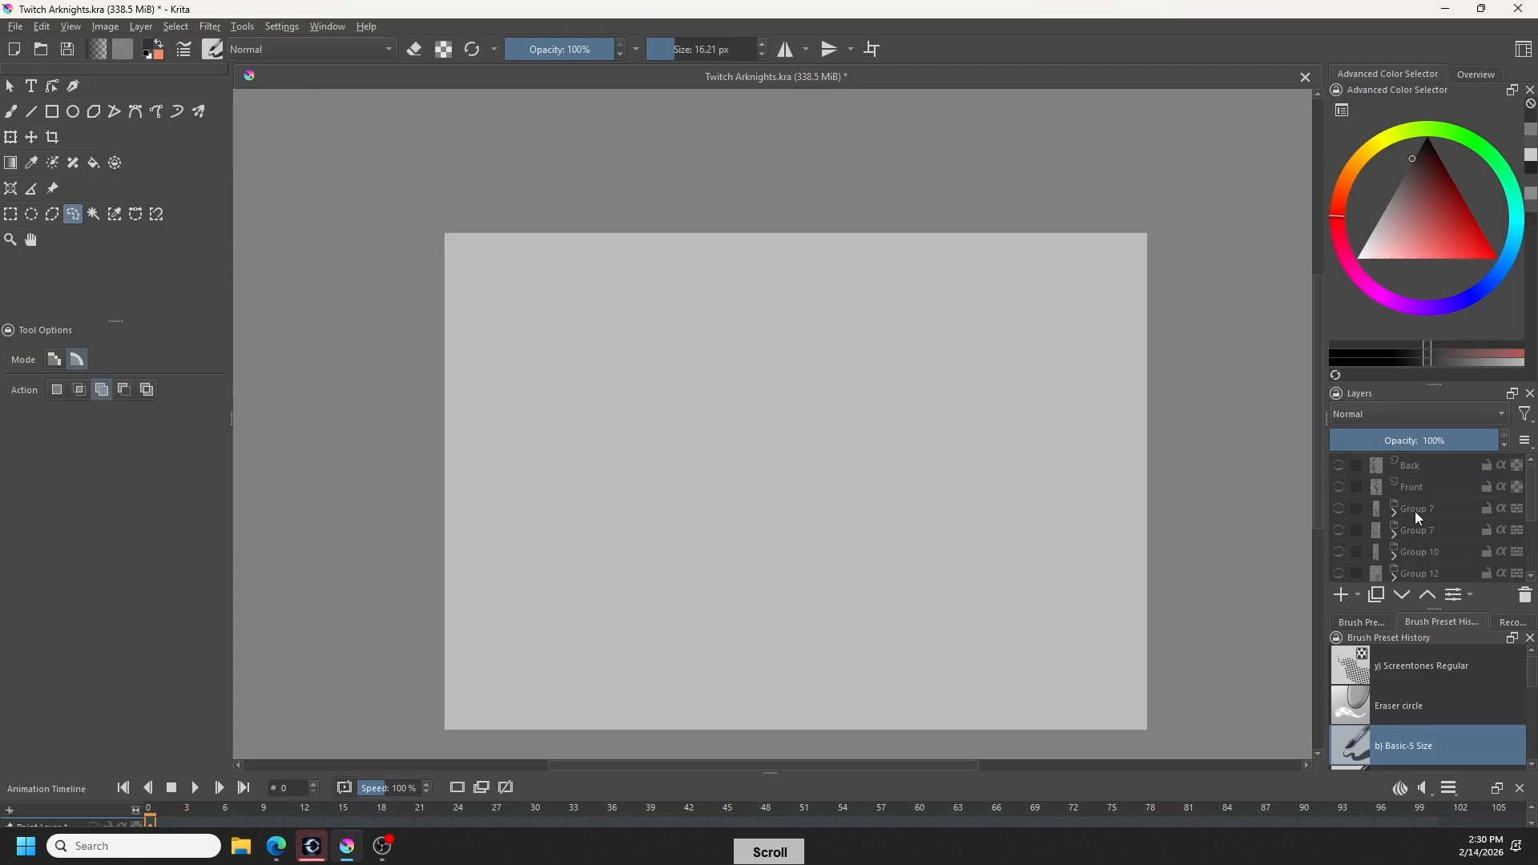
{"action": "left_click", "coordinate": [1425, 466]}
{"action": "left_click", "coordinate": [1340, 596]}
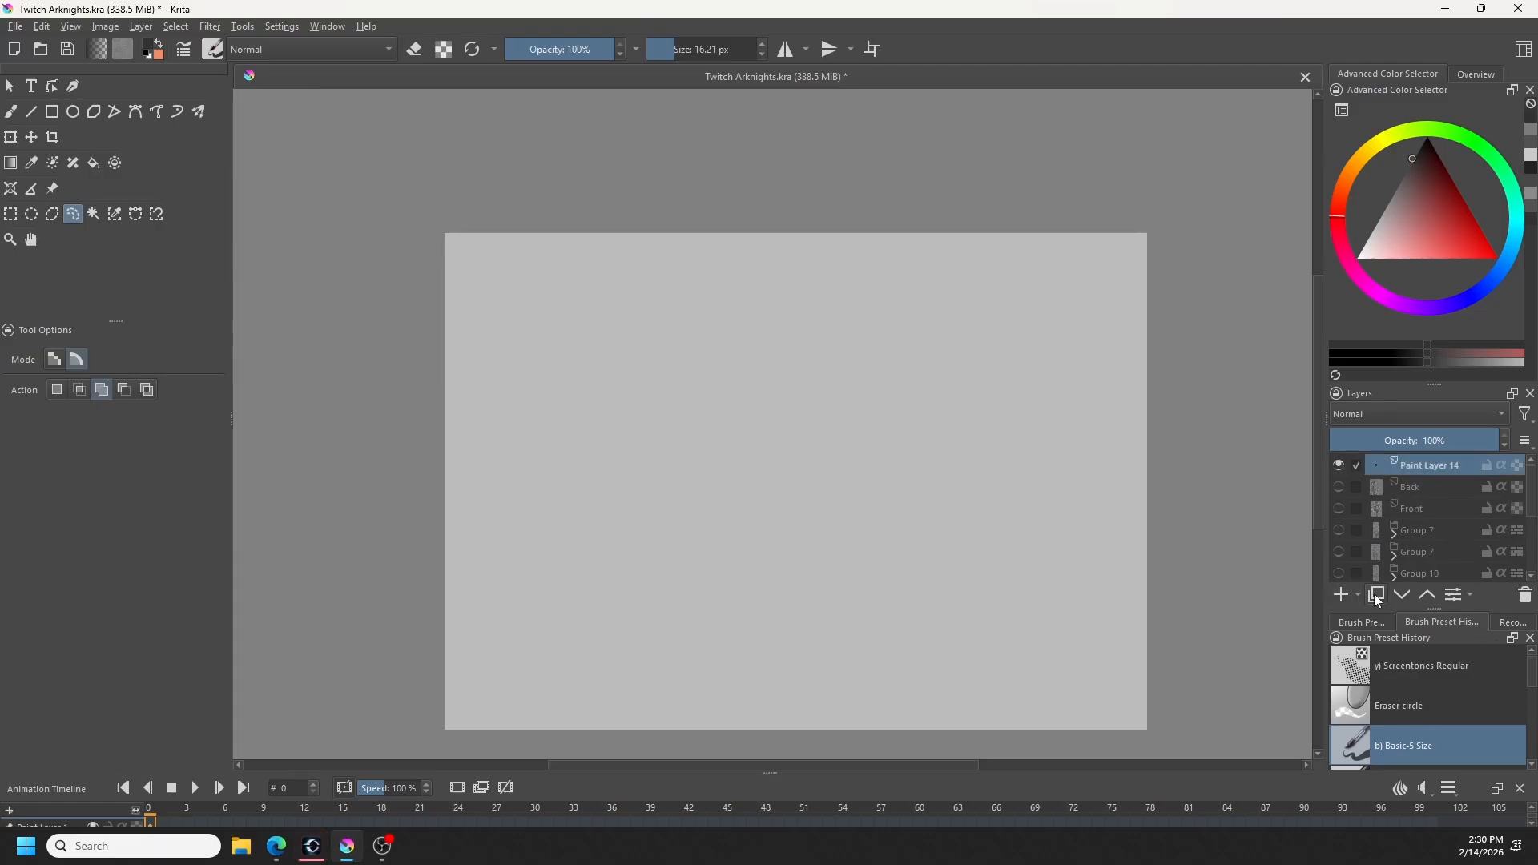
{"action": "scroll", "coordinate": [1421, 697], "scroll_direction": "down", "scroll_amount": 3}
- Choose a pencil brush preset with 15% opacity, clear the stray lasso selection, and activate the Freehand Brush tool
{"action": "left_click", "coordinate": [1380, 622]}
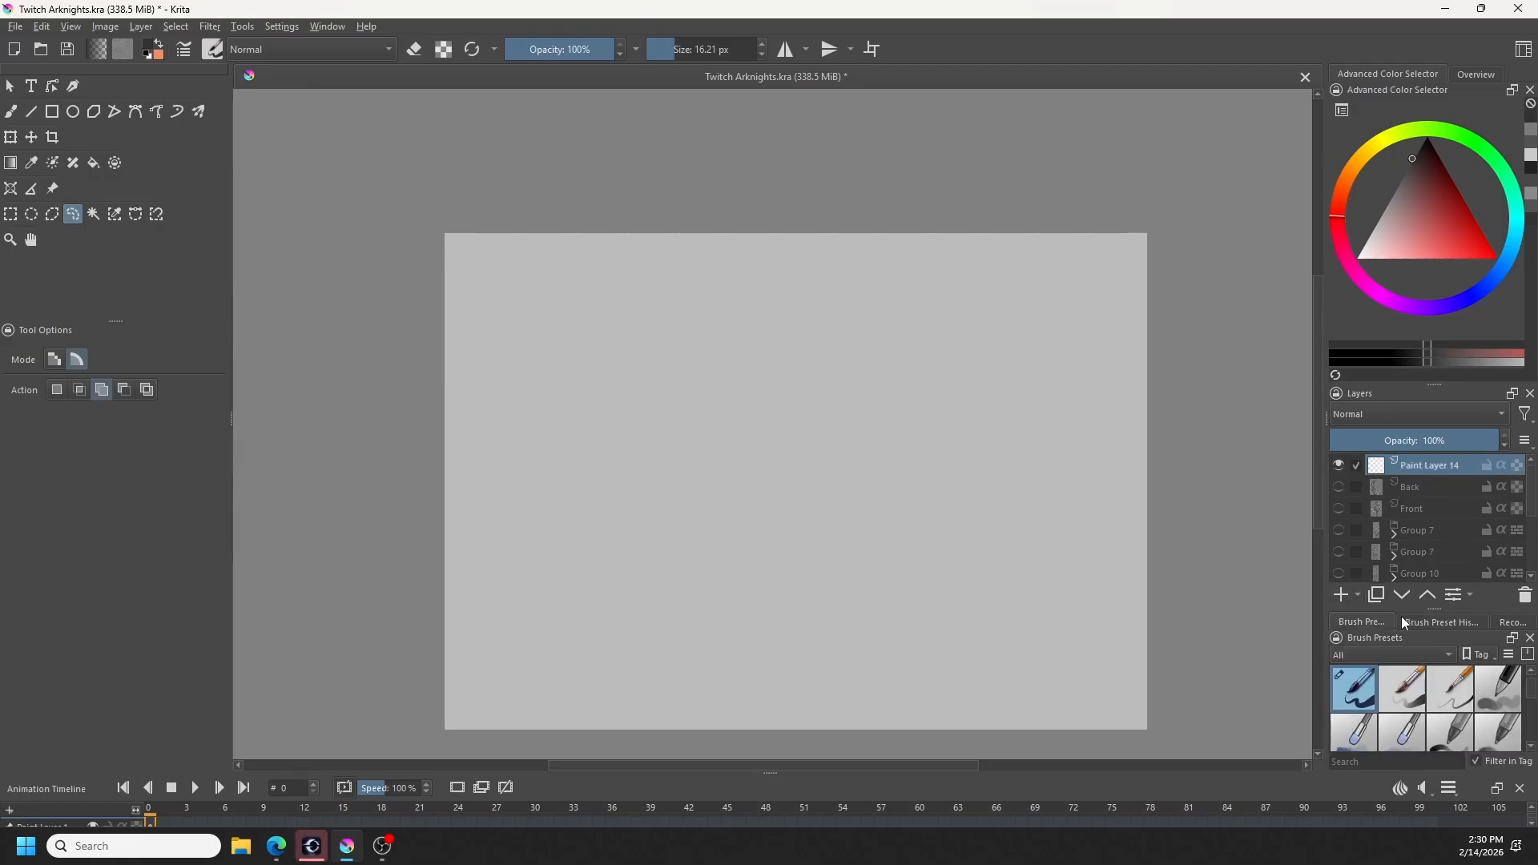
{"action": "scroll", "coordinate": [1500, 717], "scroll_direction": "down", "scroll_amount": 3}
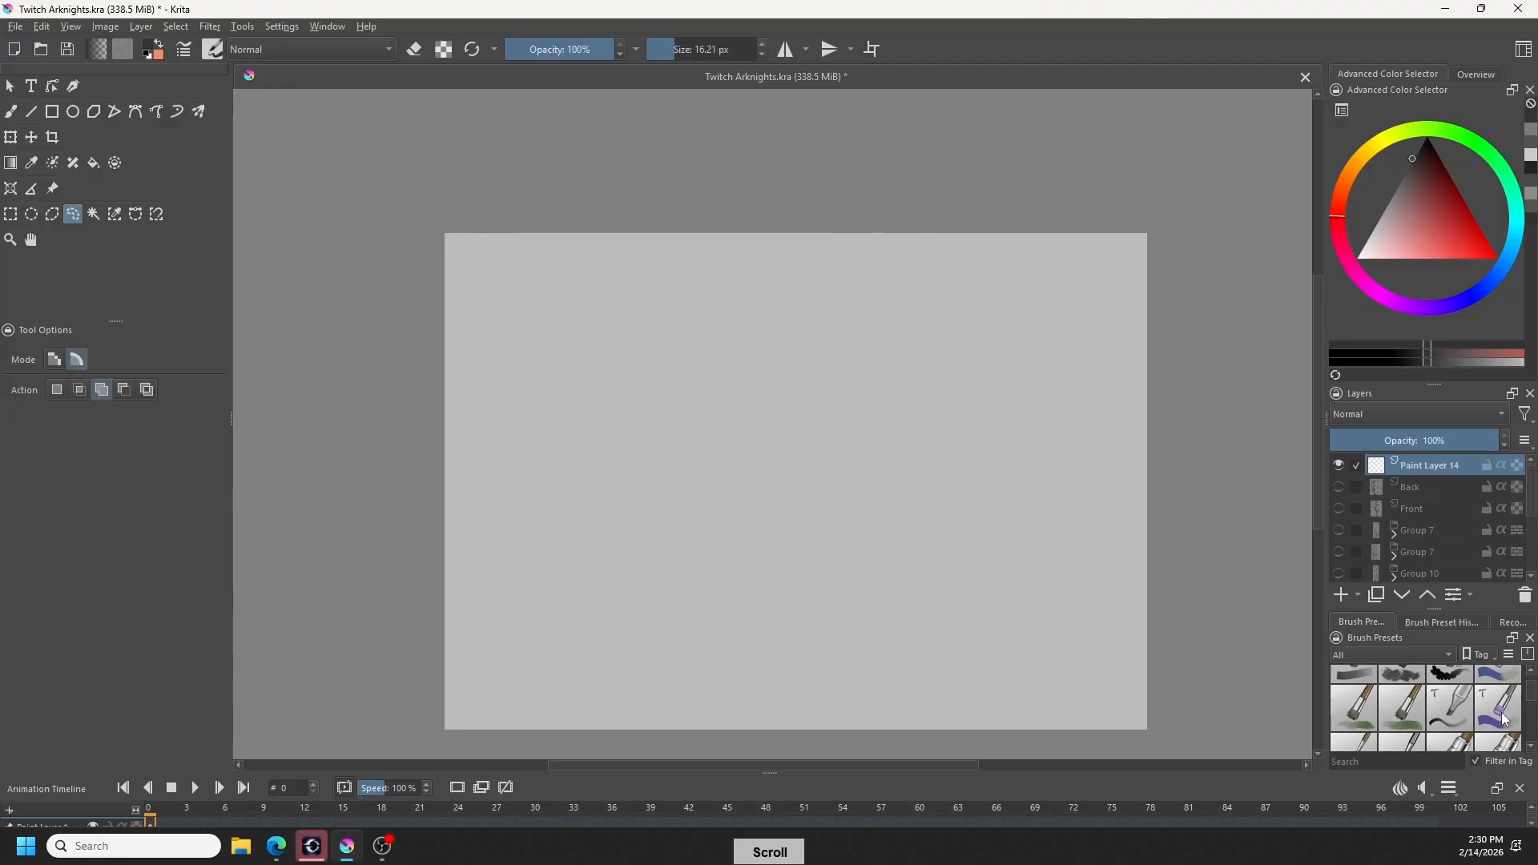
{"action": "scroll", "coordinate": [1504, 719], "scroll_direction": "down", "scroll_amount": 2}
{"action": "scroll", "coordinate": [1505, 722], "scroll_direction": "down", "scroll_amount": 2}
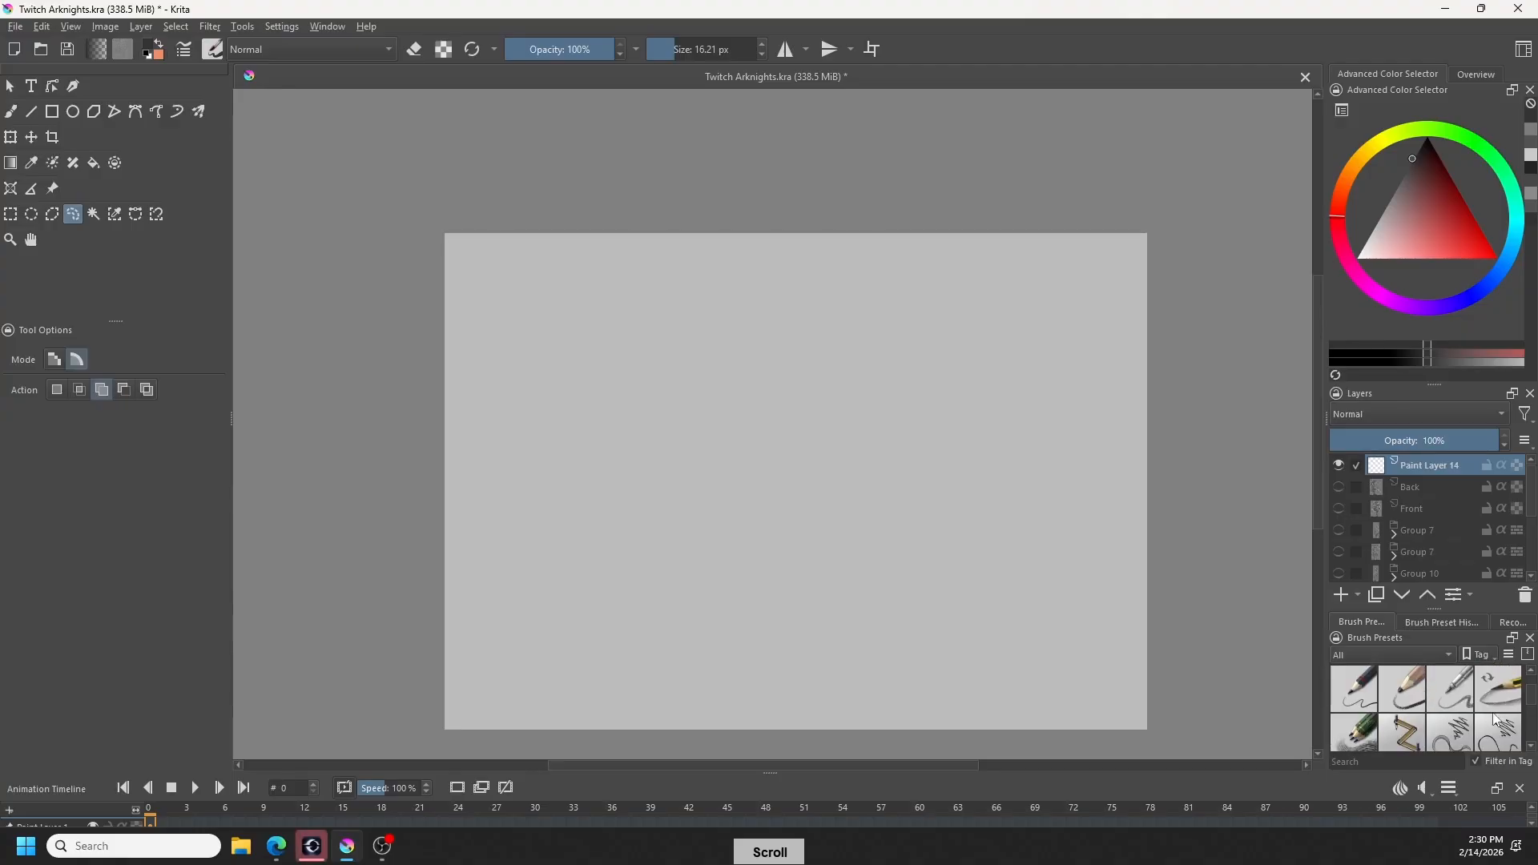
{"action": "left_click", "coordinate": [1403, 691]}
{"action": "left_click", "coordinate": [1531, 672]}
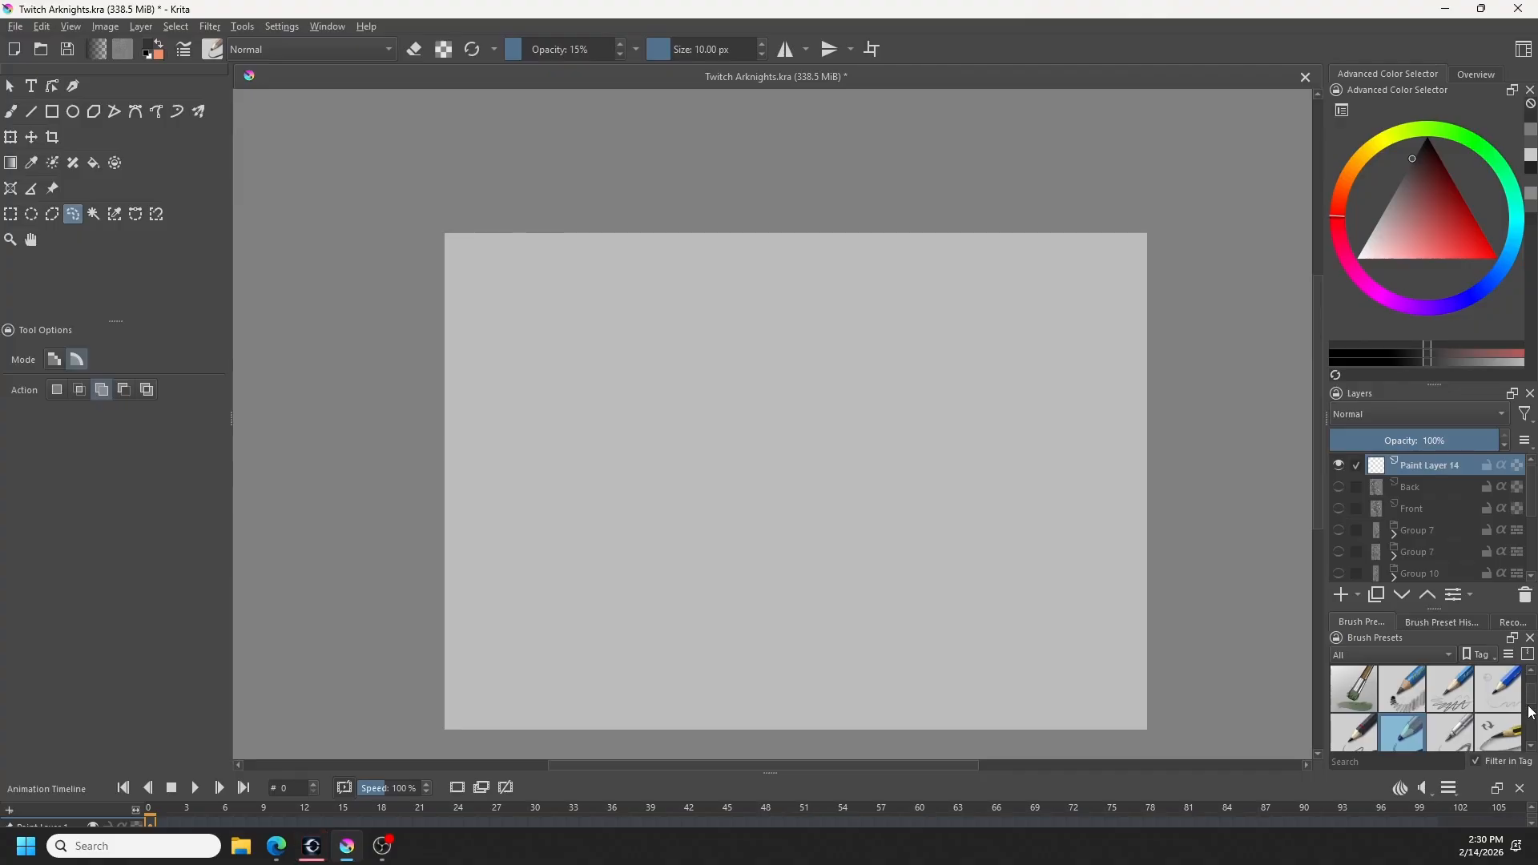
{"action": "left_click_drag", "start_coordinate": [936, 569], "coordinate": [974, 594]}
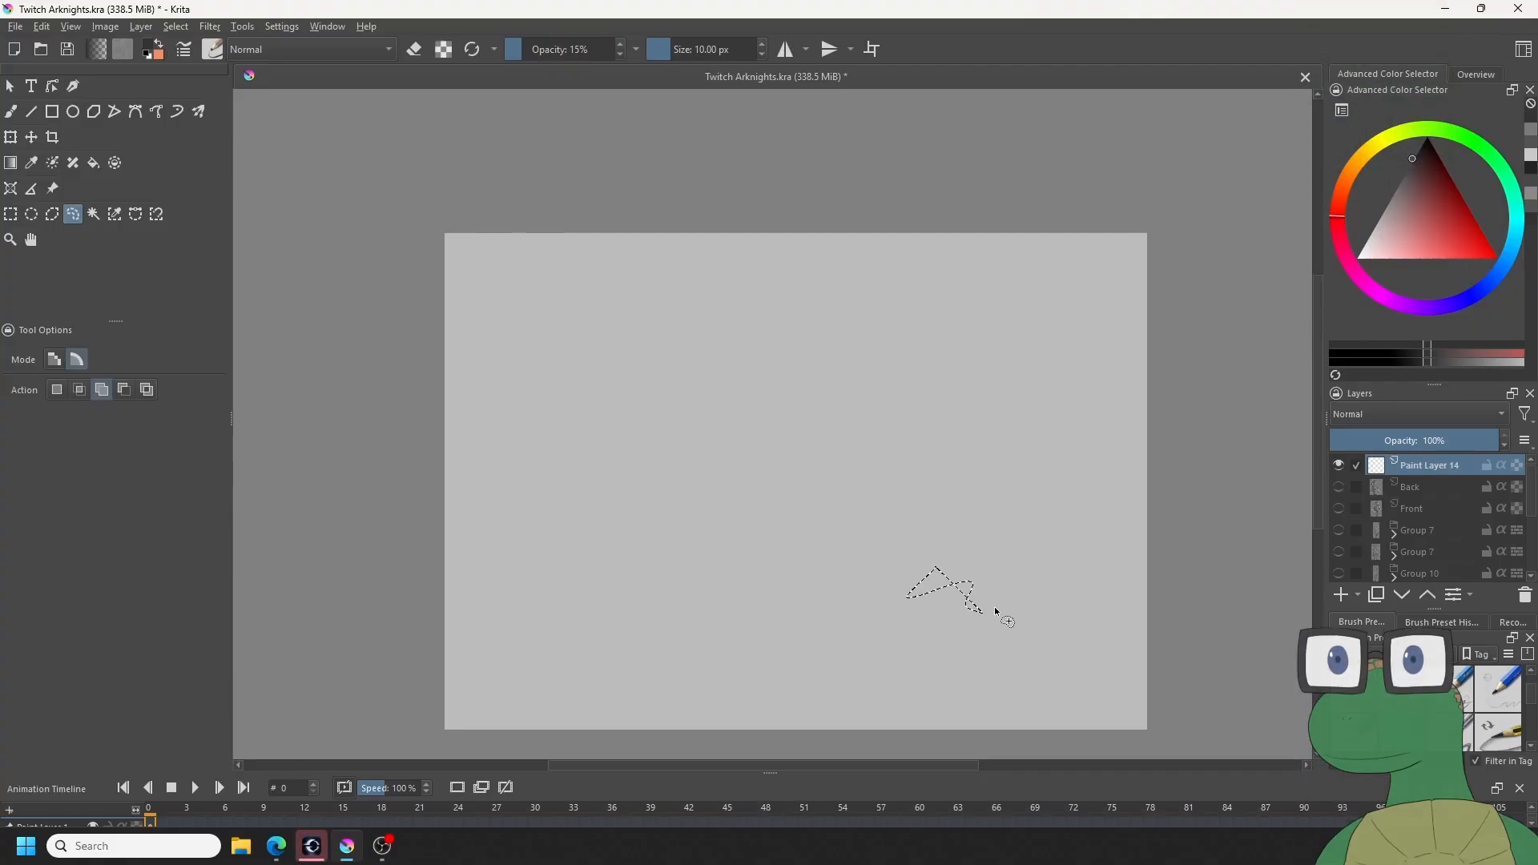
{"action": "key", "text": "ctrl+shift+a"}
{"action": "key", "text": "b"}
- Try wavy test strokes with the neighbouring pencil preset at 100% opacity on Paint Layer 14, and undo them
{"action": "left_click_drag", "start_coordinate": [877, 466], "coordinate": [1048, 517]}
{"action": "scroll", "coordinate": [1001, 505], "scroll_direction": "up", "scroll_amount": 4}
{"action": "left_click_drag", "start_coordinate": [904, 457], "coordinate": [965, 497]}
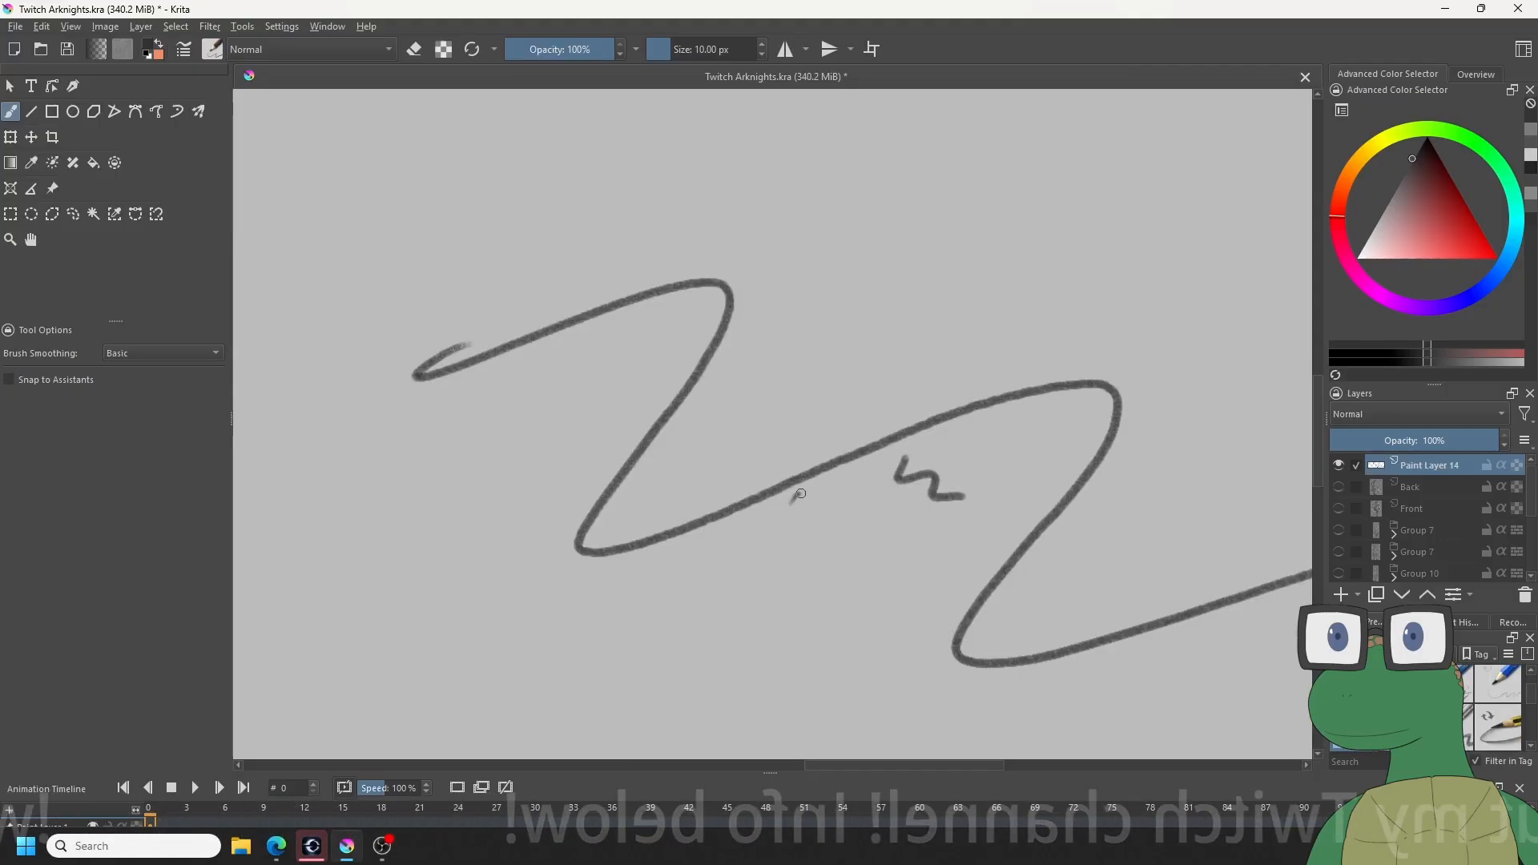
{"action": "left_click_drag", "start_coordinate": [796, 493], "coordinate": [952, 551]}
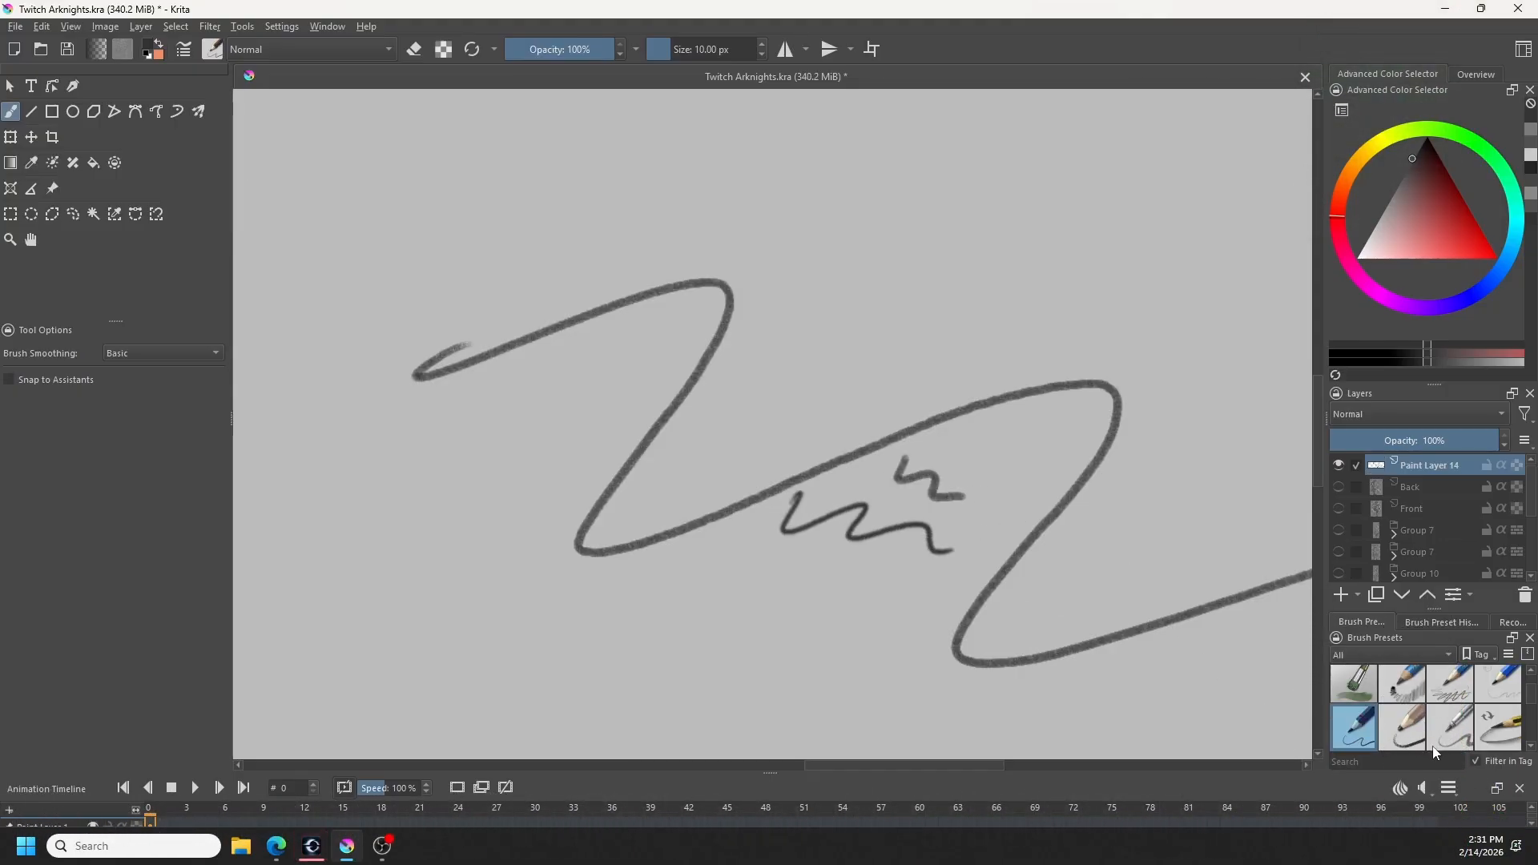
{"action": "key", "text": "ctrl+z"}
{"action": "key", "text": "ctrl+z"}
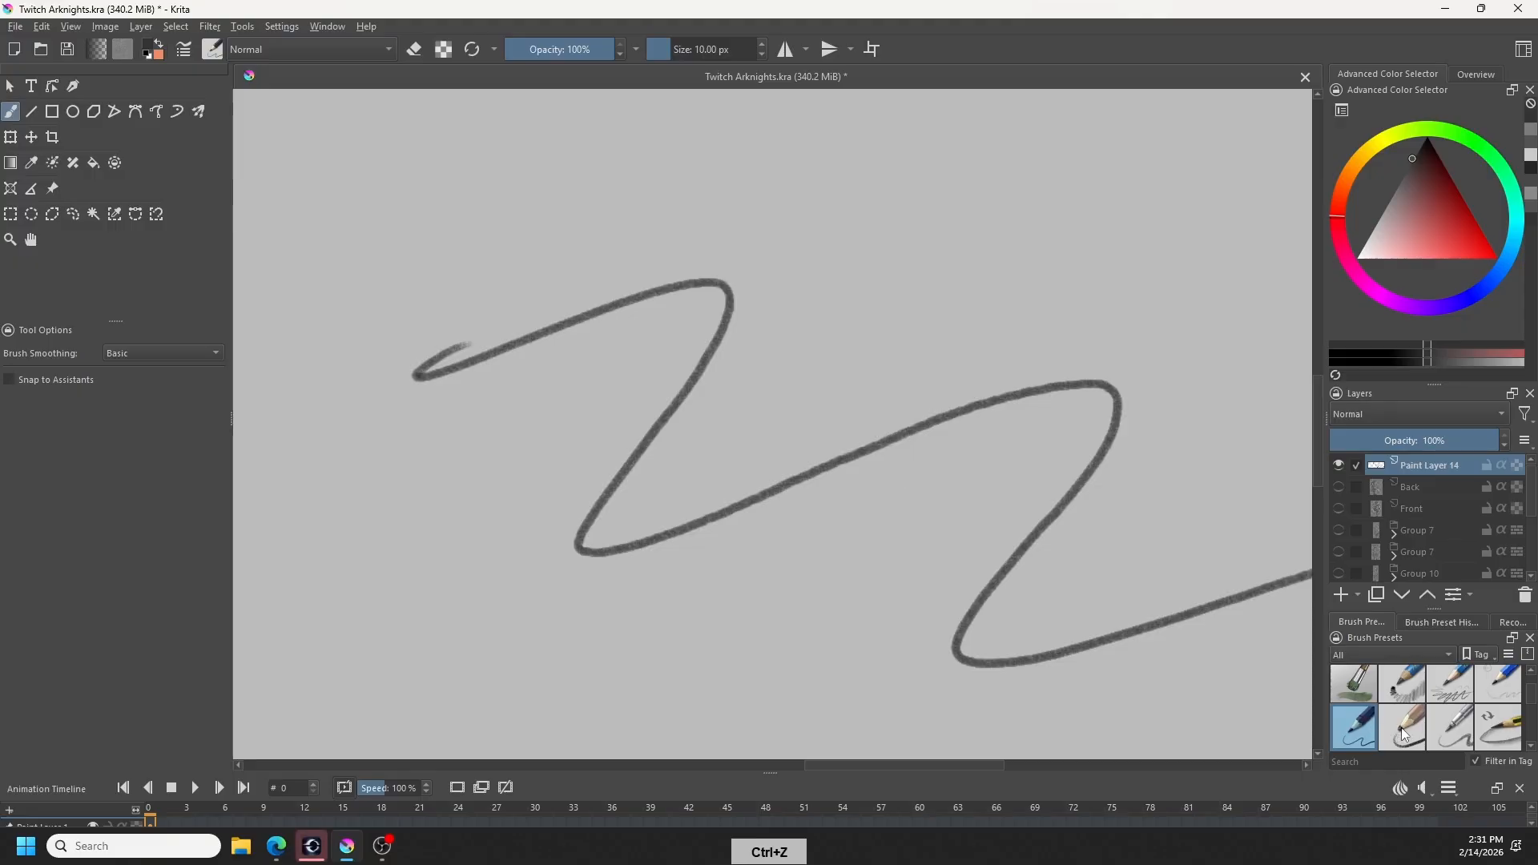
{"action": "key", "text": "ctrl+z"}
- Switch to the 15% opacity pencil preset and enlarge it to 35.66 px, undoing the test squiggles
{"action": "left_click", "coordinate": [1403, 727]}
{"action": "scroll", "coordinate": [1075, 573], "scroll_direction": "down", "scroll_amount": 4}
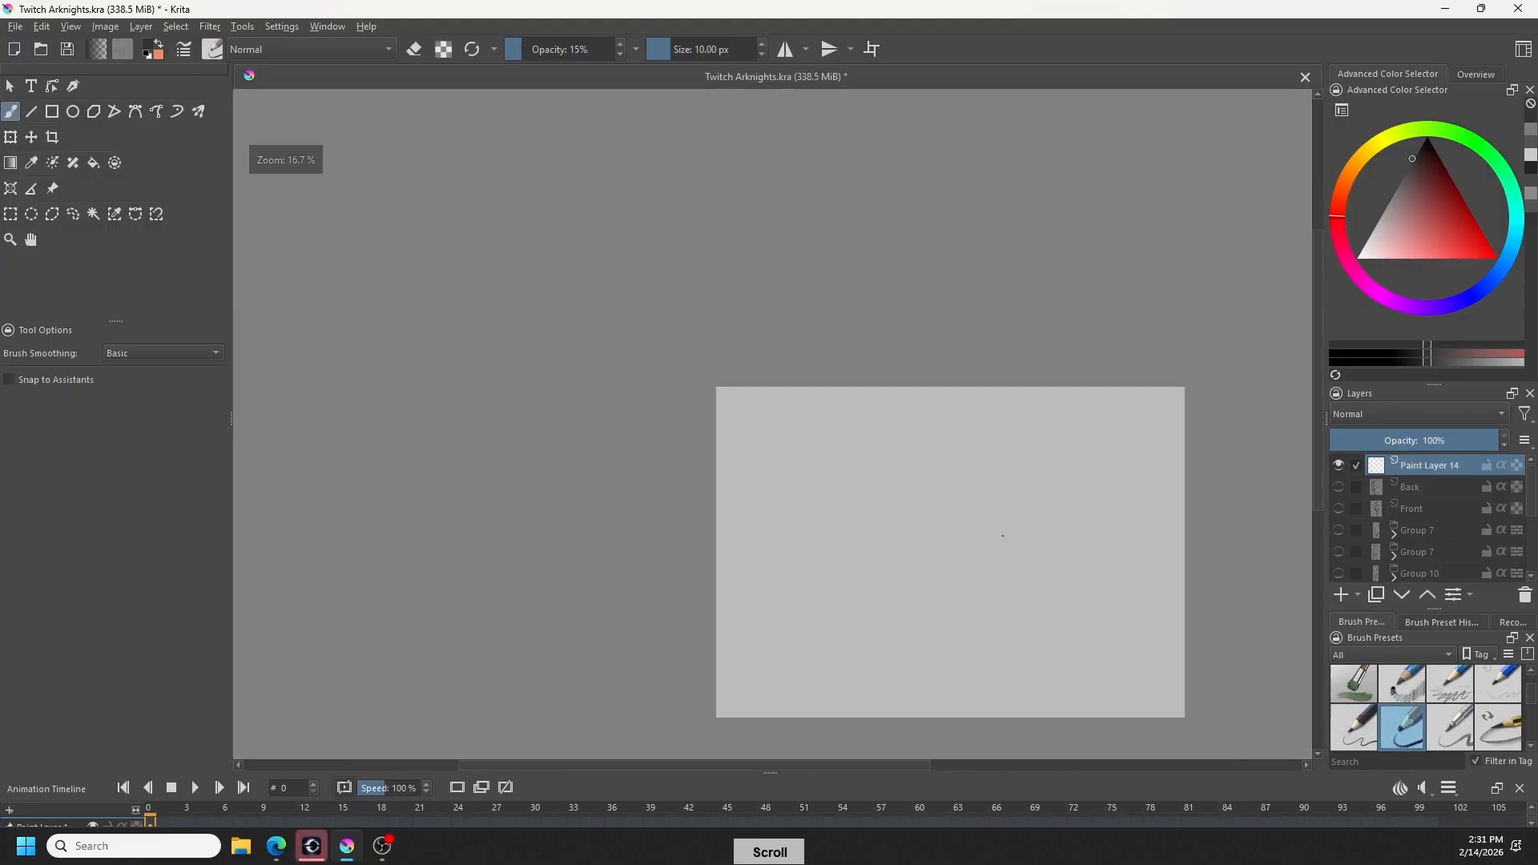
{"action": "mouse_move", "coordinate": [961, 548]}
{"action": "left_mouse_down", "text": "shift"}
{"action": "mouse_move", "coordinate": [986, 559]}
{"action": "mouse_move", "coordinate": [1023, 545]}
{"action": "mouse_move", "coordinate": [1113, 628]}
{"action": "left_mouse_up", "text": "shift"}
{"action": "key", "text": "ctrl+z"}
{"action": "mouse_move", "coordinate": [1017, 605]}
{"action": "left_mouse_down", "text": "shift"}
{"action": "mouse_move", "coordinate": [1006, 574]}
{"action": "mouse_move", "coordinate": [1042, 609]}
{"action": "mouse_move", "coordinate": [1081, 617]}
{"action": "left_mouse_up", "text": "shift"}
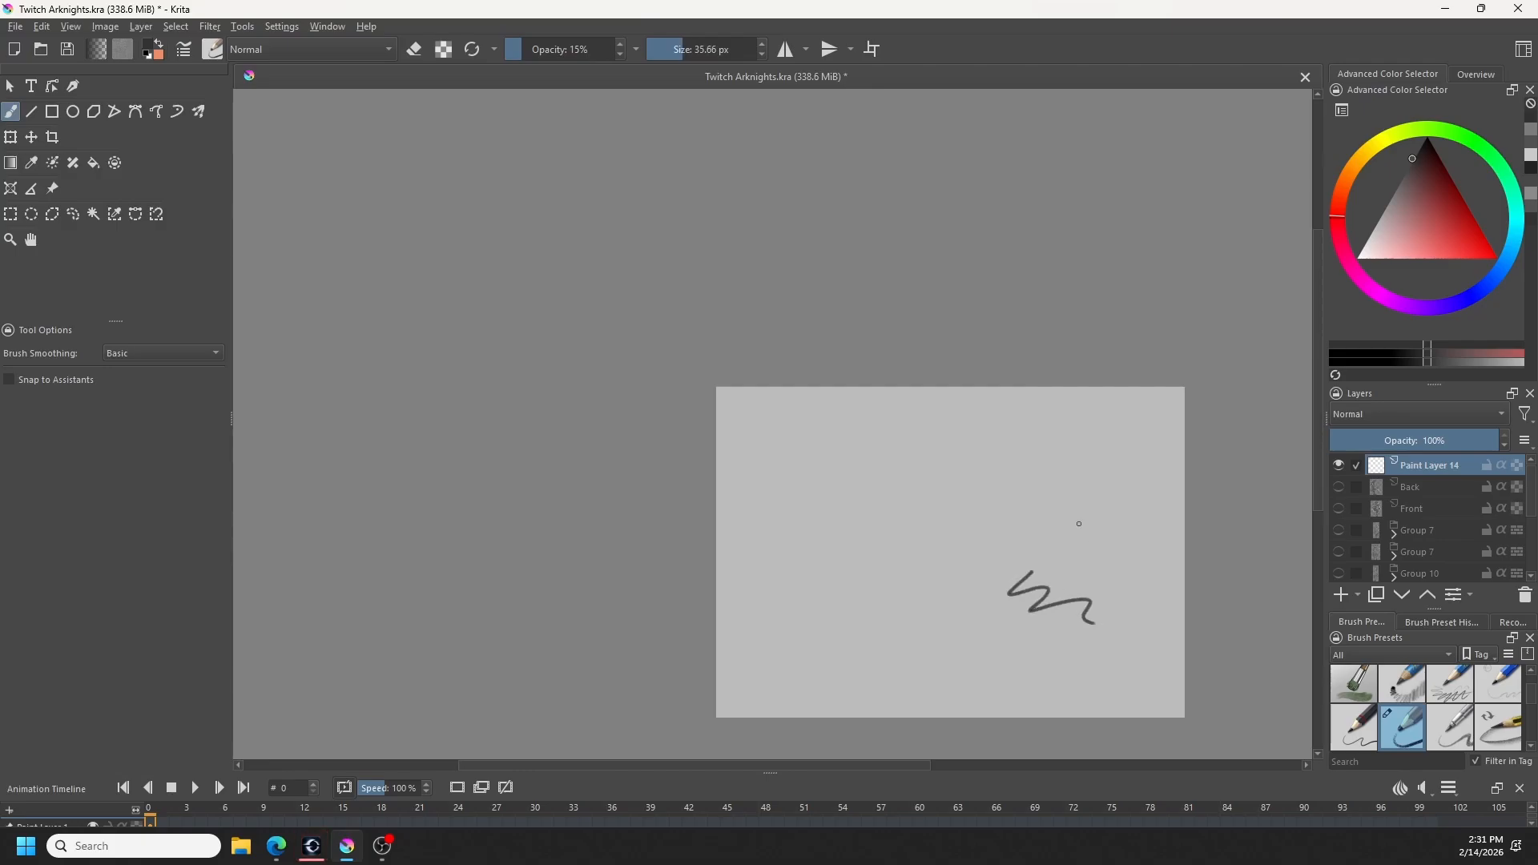
{"action": "key", "text": "ctrl+z"}
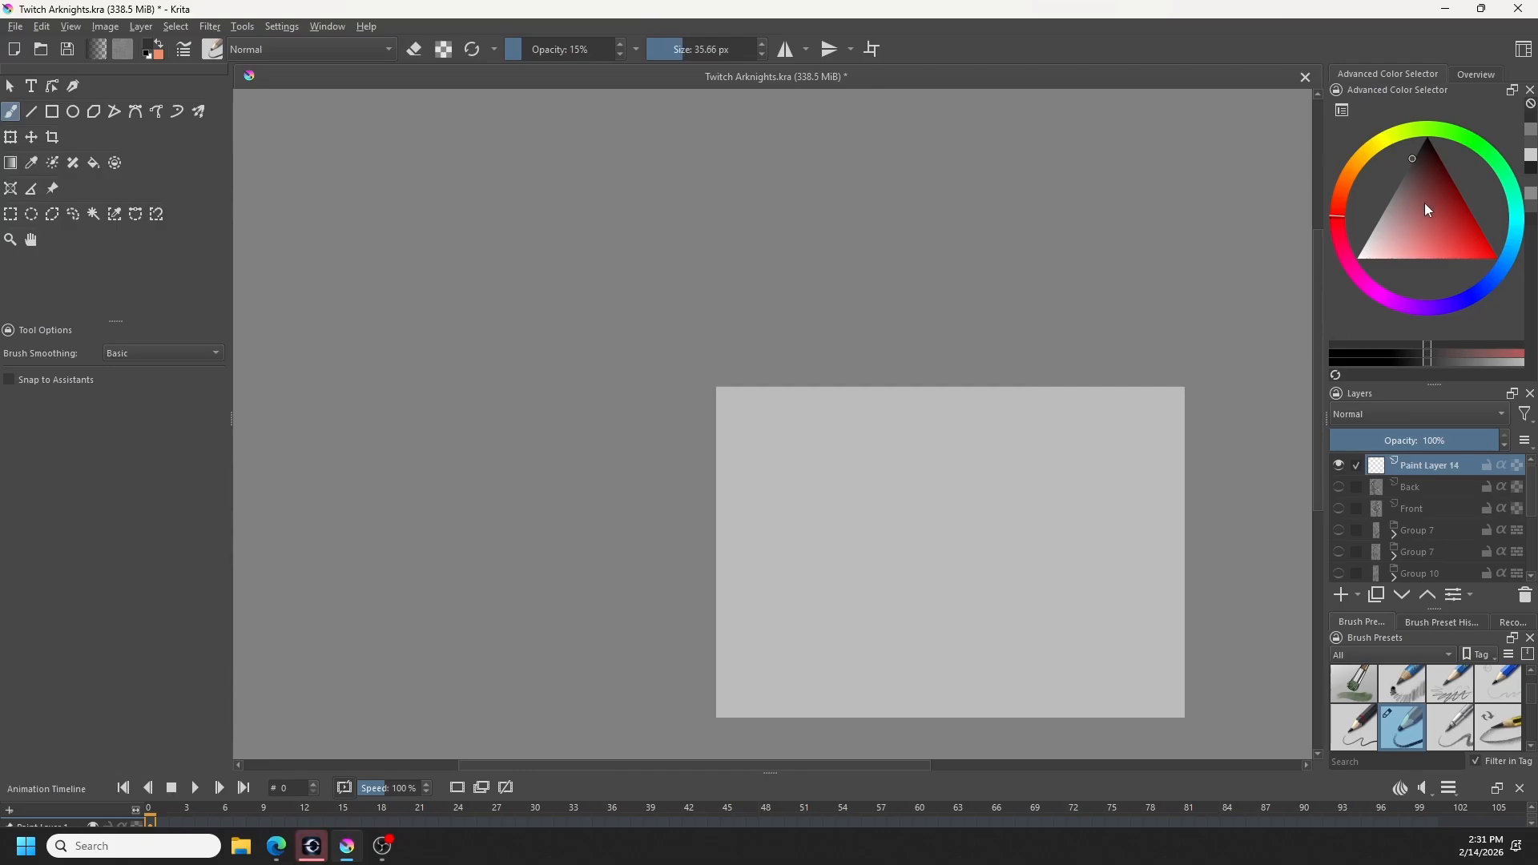
- Try a lighter grey with a test stroke, undo it, and pick a slightly darker grey as the brush colour
{"action": "left_click", "coordinate": [1392, 200]}
{"action": "mouse_move", "coordinate": [1003, 473]}
{"action": "left_mouse_down"}
{"action": "mouse_move", "coordinate": [1017, 567]}
{"action": "mouse_move", "coordinate": [1127, 617]}
{"action": "left_mouse_up"}
{"action": "key", "text": "ctrl+z"}
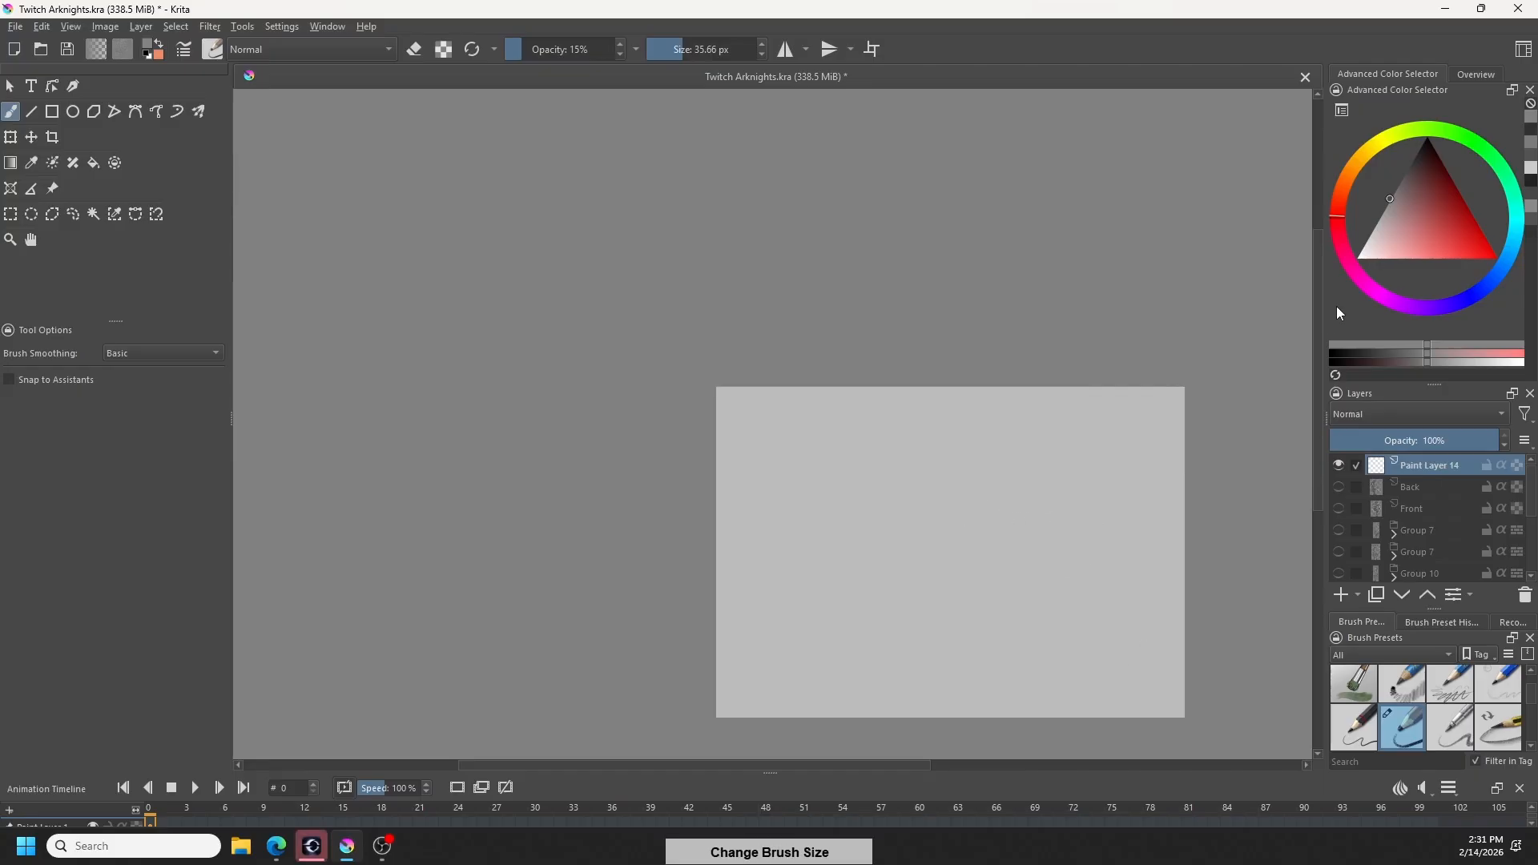
{"action": "left_click", "coordinate": [1400, 182]}
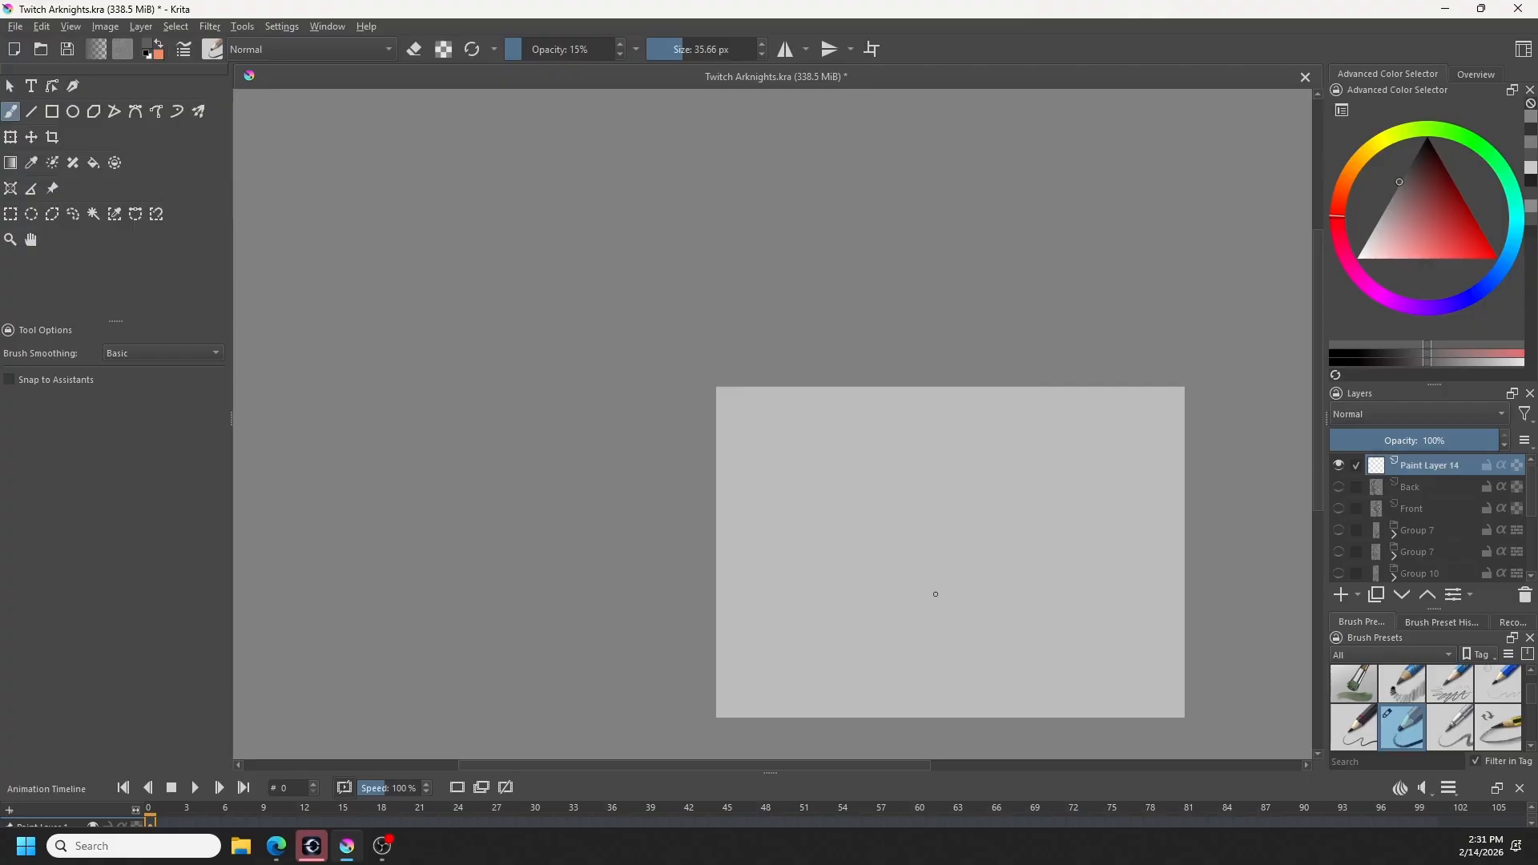
- Sketch an oval head with a pointed chin in the canvas's lower middle, and a second similar head above it
{"action": "mouse_move", "coordinate": [933, 542]}
{"action": "left_mouse_down"}
{"action": "mouse_move", "coordinate": [920, 589]}
{"action": "mouse_move", "coordinate": [950, 529]}
{"action": "mouse_move", "coordinate": [933, 611]}
{"action": "mouse_move", "coordinate": [954, 623]}
{"action": "mouse_move", "coordinate": [991, 565]}
{"action": "mouse_move", "coordinate": [969, 614]}
{"action": "mouse_move", "coordinate": [930, 611]}
{"action": "mouse_move", "coordinate": [942, 627]}
{"action": "left_mouse_up"}
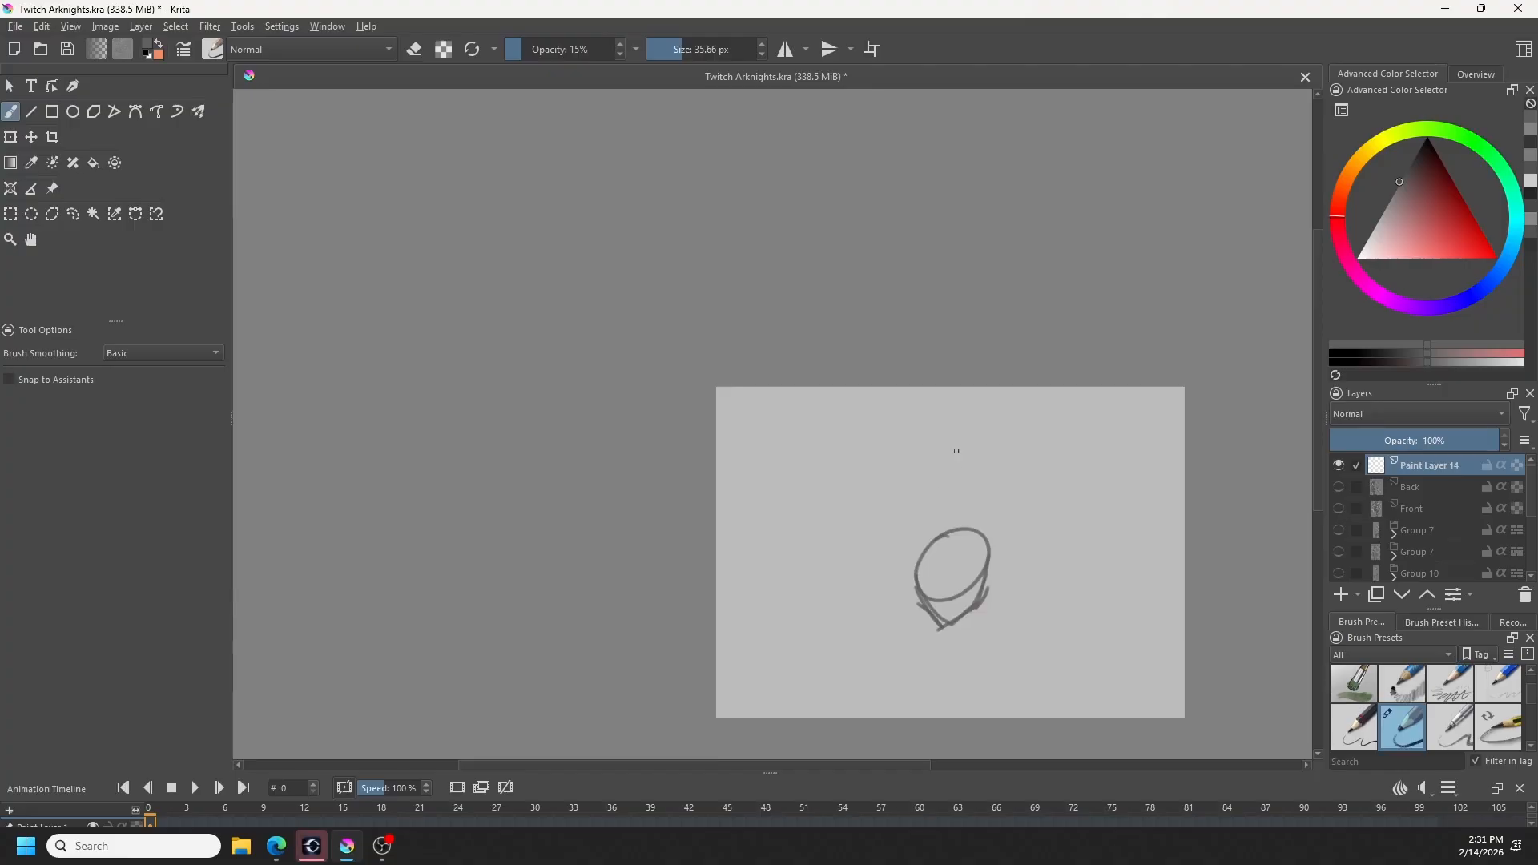
{"action": "mouse_move", "coordinate": [928, 479]}
{"action": "left_mouse_down"}
{"action": "mouse_move", "coordinate": [969, 432]}
{"action": "mouse_move", "coordinate": [960, 496]}
{"action": "mouse_move", "coordinate": [935, 489]}
{"action": "mouse_move", "coordinate": [959, 513]}
{"action": "left_mouse_up"}
{"action": "mouse_move", "coordinate": [989, 451]}
{"action": "left_mouse_down"}
{"action": "mouse_move", "coordinate": [949, 512]}
{"action": "mouse_move", "coordinate": [1021, 507]}
{"action": "mouse_move", "coordinate": [1034, 515]}
{"action": "mouse_move", "coordinate": [993, 512]}
{"action": "mouse_move", "coordinate": [1030, 542]}
{"action": "left_mouse_up"}
{"action": "key", "text": "ctrl+z"}
- Sketch the upper figure's neck, wide shoulders, and long arms coming down around the lower head
{"action": "mouse_move", "coordinate": [933, 495]}
{"action": "left_mouse_down"}
{"action": "mouse_move", "coordinate": [883, 536]}
{"action": "mouse_move", "coordinate": [921, 645]}
{"action": "left_mouse_up"}
{"action": "mouse_move", "coordinate": [1036, 525]}
{"action": "left_mouse_down"}
{"action": "mouse_move", "coordinate": [986, 676]}
{"action": "mouse_move", "coordinate": [999, 681]}
{"action": "mouse_move", "coordinate": [972, 615]}
{"action": "mouse_move", "coordinate": [912, 646]}
{"action": "mouse_move", "coordinate": [941, 659]}
{"action": "mouse_move", "coordinate": [925, 667]}
{"action": "left_mouse_up"}
{"action": "left_click_drag", "start_coordinate": [901, 607], "coordinate": [908, 632]}
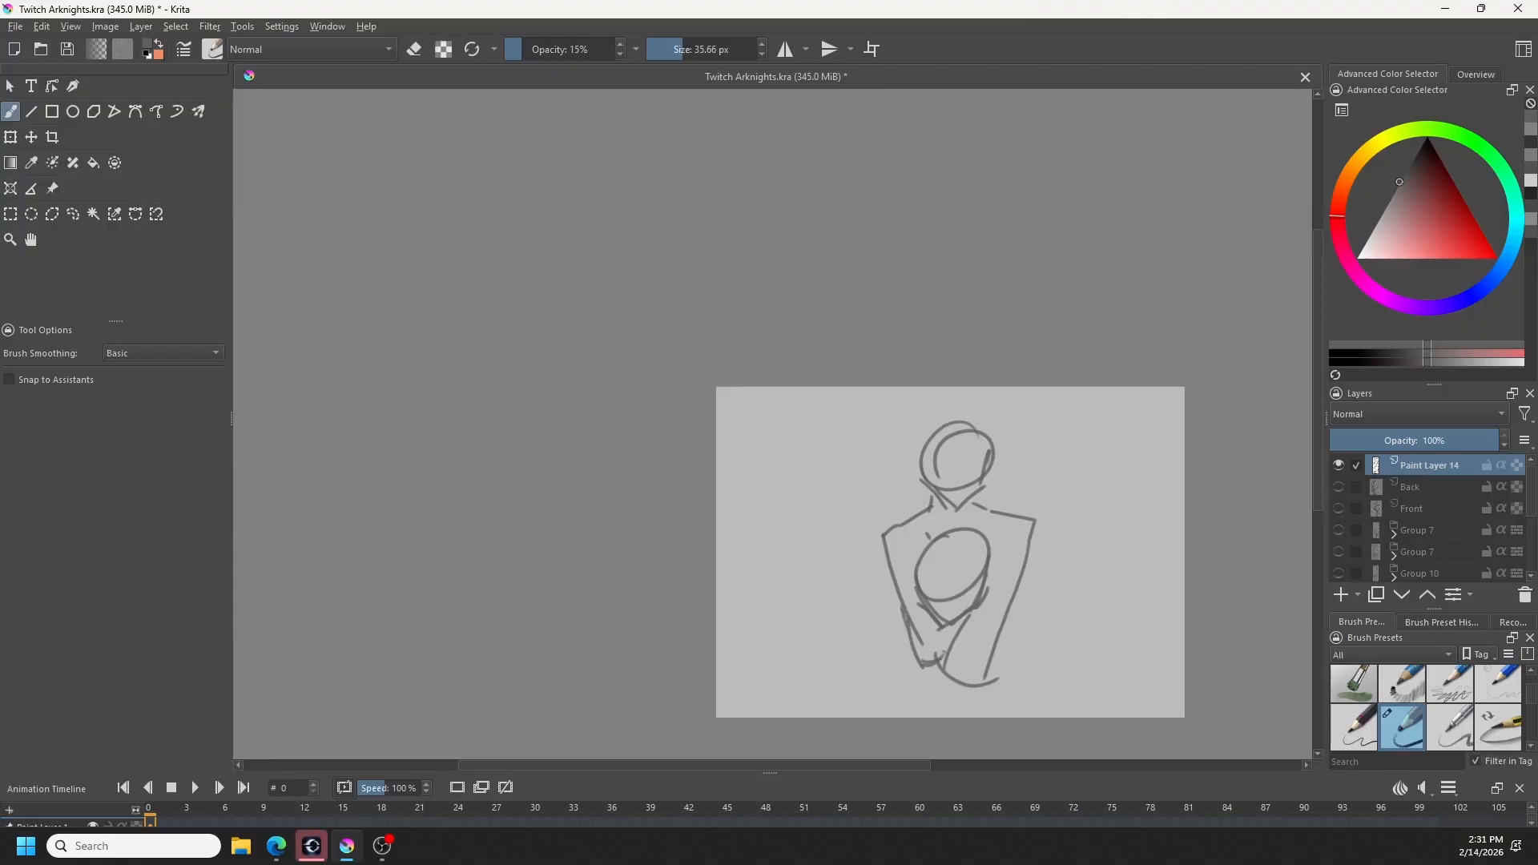
- Add curved contours around the lower head, a frowning face on it, and closed happy eyes with an open smile on the upper head
{"action": "mouse_move", "coordinate": [915, 575]}
{"action": "left_mouse_down"}
{"action": "mouse_move", "coordinate": [959, 542]}
{"action": "mouse_move", "coordinate": [947, 570]}
{"action": "mouse_move", "coordinate": [966, 571]}
{"action": "left_mouse_up"}
{"action": "key", "text": "ctrl+z"}
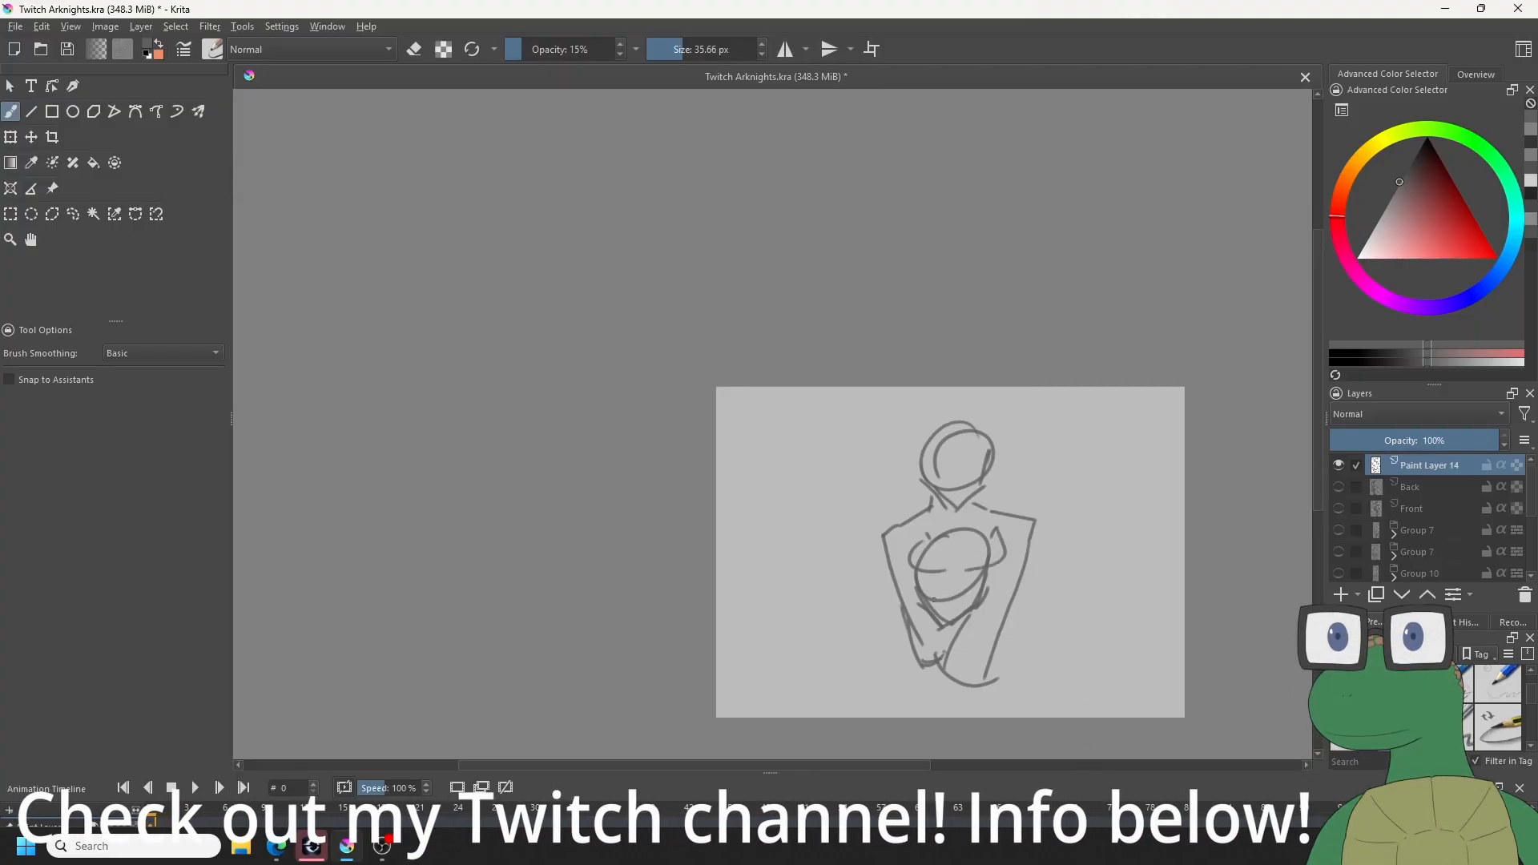
{"action": "mouse_move", "coordinate": [929, 600]}
{"action": "left_mouse_down"}
{"action": "mouse_move", "coordinate": [971, 591]}
{"action": "mouse_move", "coordinate": [929, 589]}
{"action": "left_mouse_up"}
{"action": "key", "text": "ctrl+z"}
{"action": "mouse_move", "coordinate": [946, 483]}
{"action": "left_mouse_down"}
{"action": "mouse_move", "coordinate": [969, 478]}
{"action": "mouse_move", "coordinate": [948, 457]}
{"action": "mouse_move", "coordinate": [957, 465]}
{"action": "left_mouse_up"}
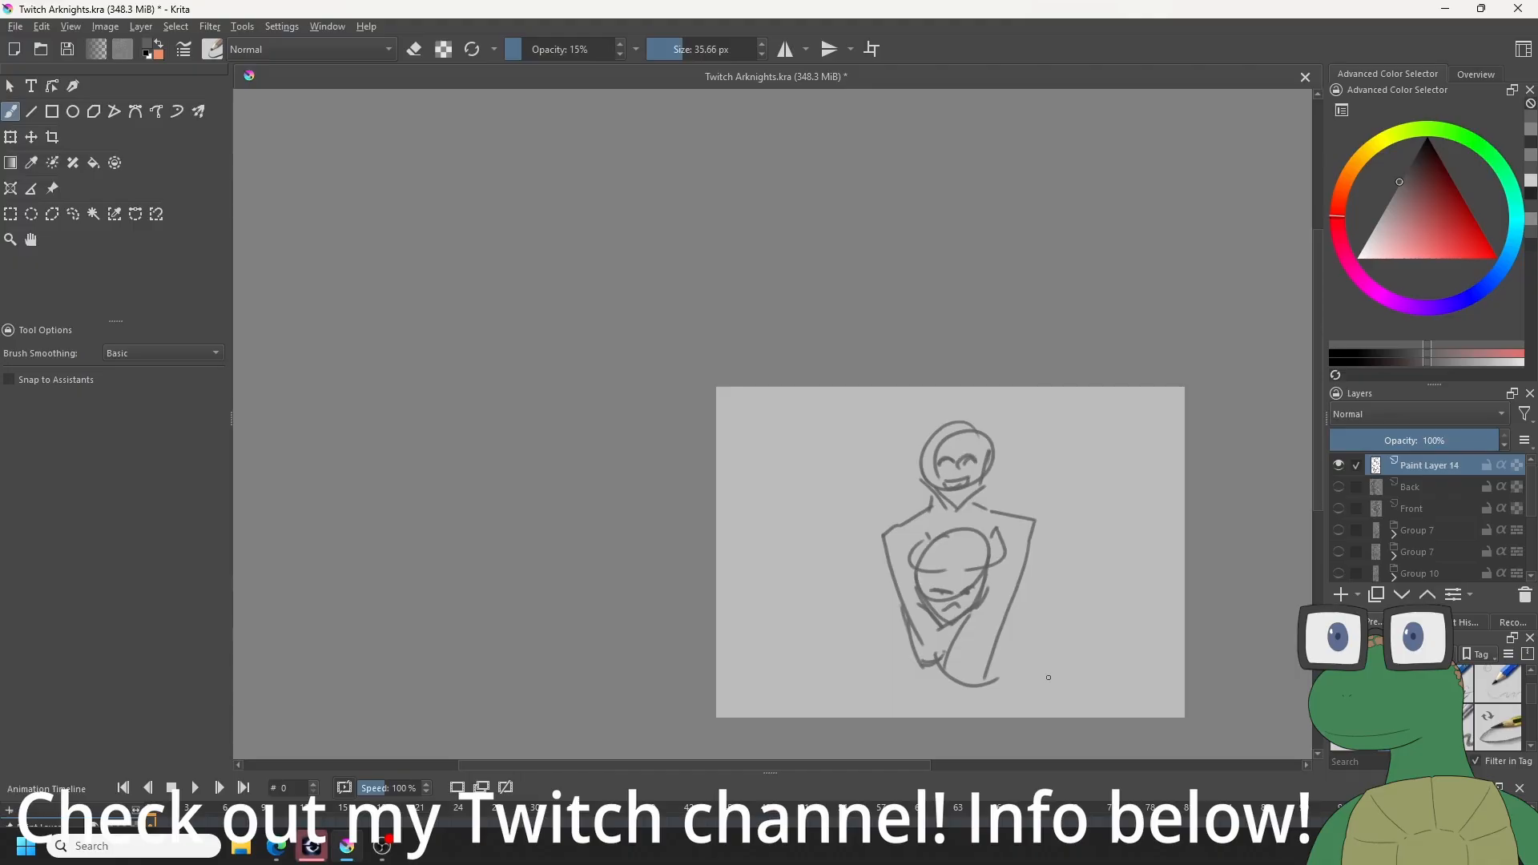